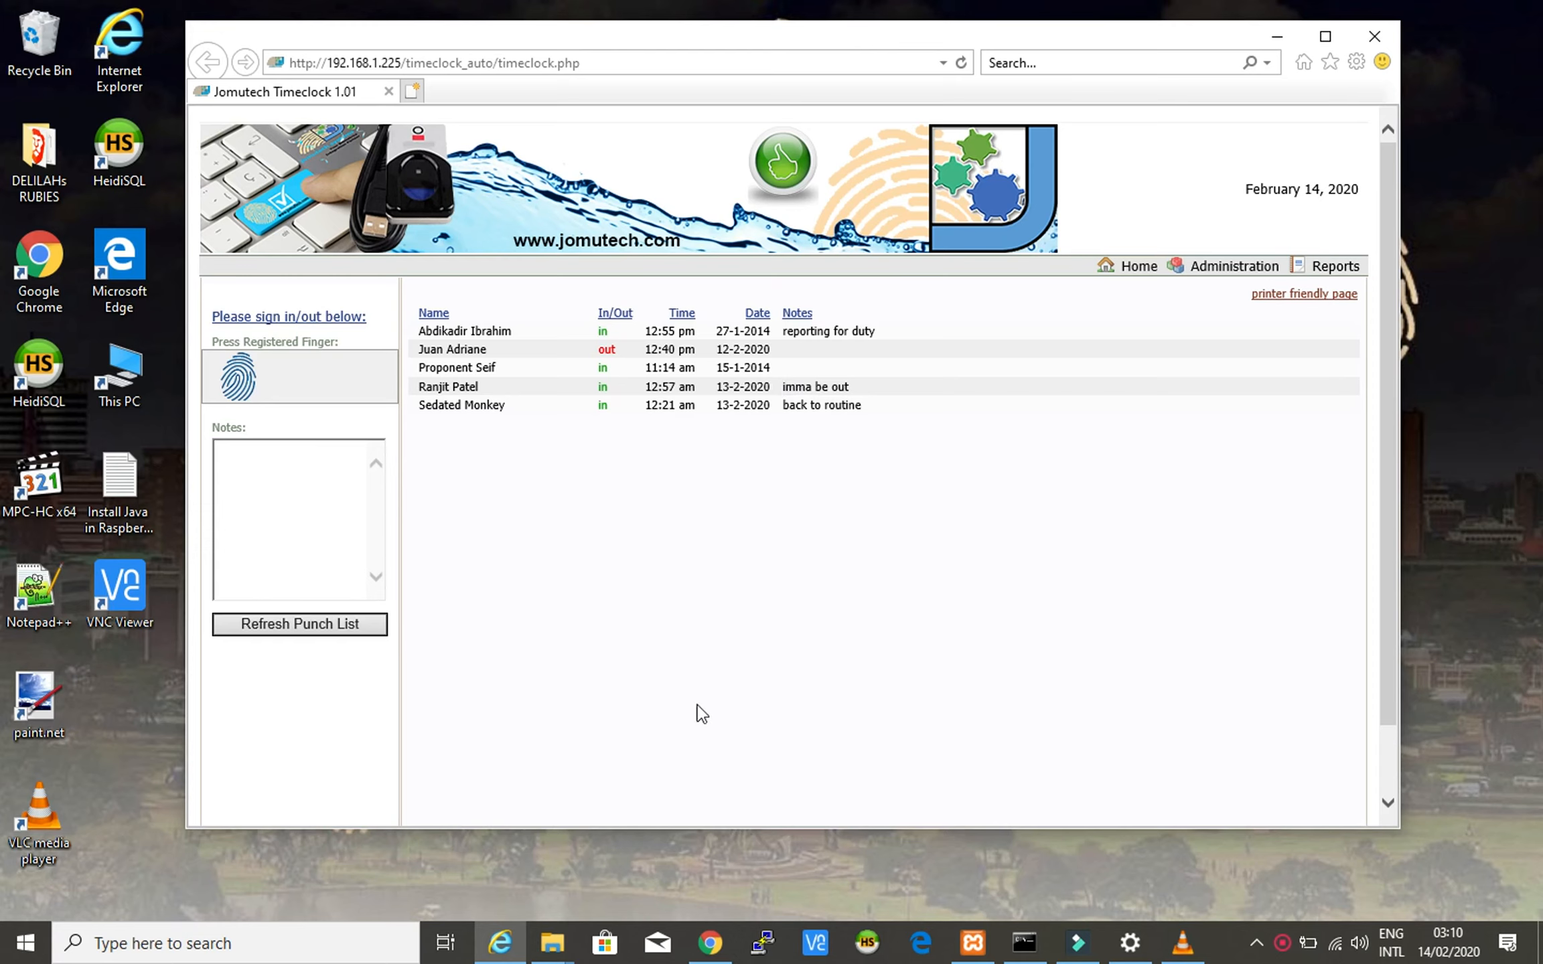
- Log in to the Jomutech Timeclock Administration panel with the administrator username and password
{"action": "left_click", "coordinate": [784, 570]}
{"action": "left_click", "coordinate": [1234, 266]}
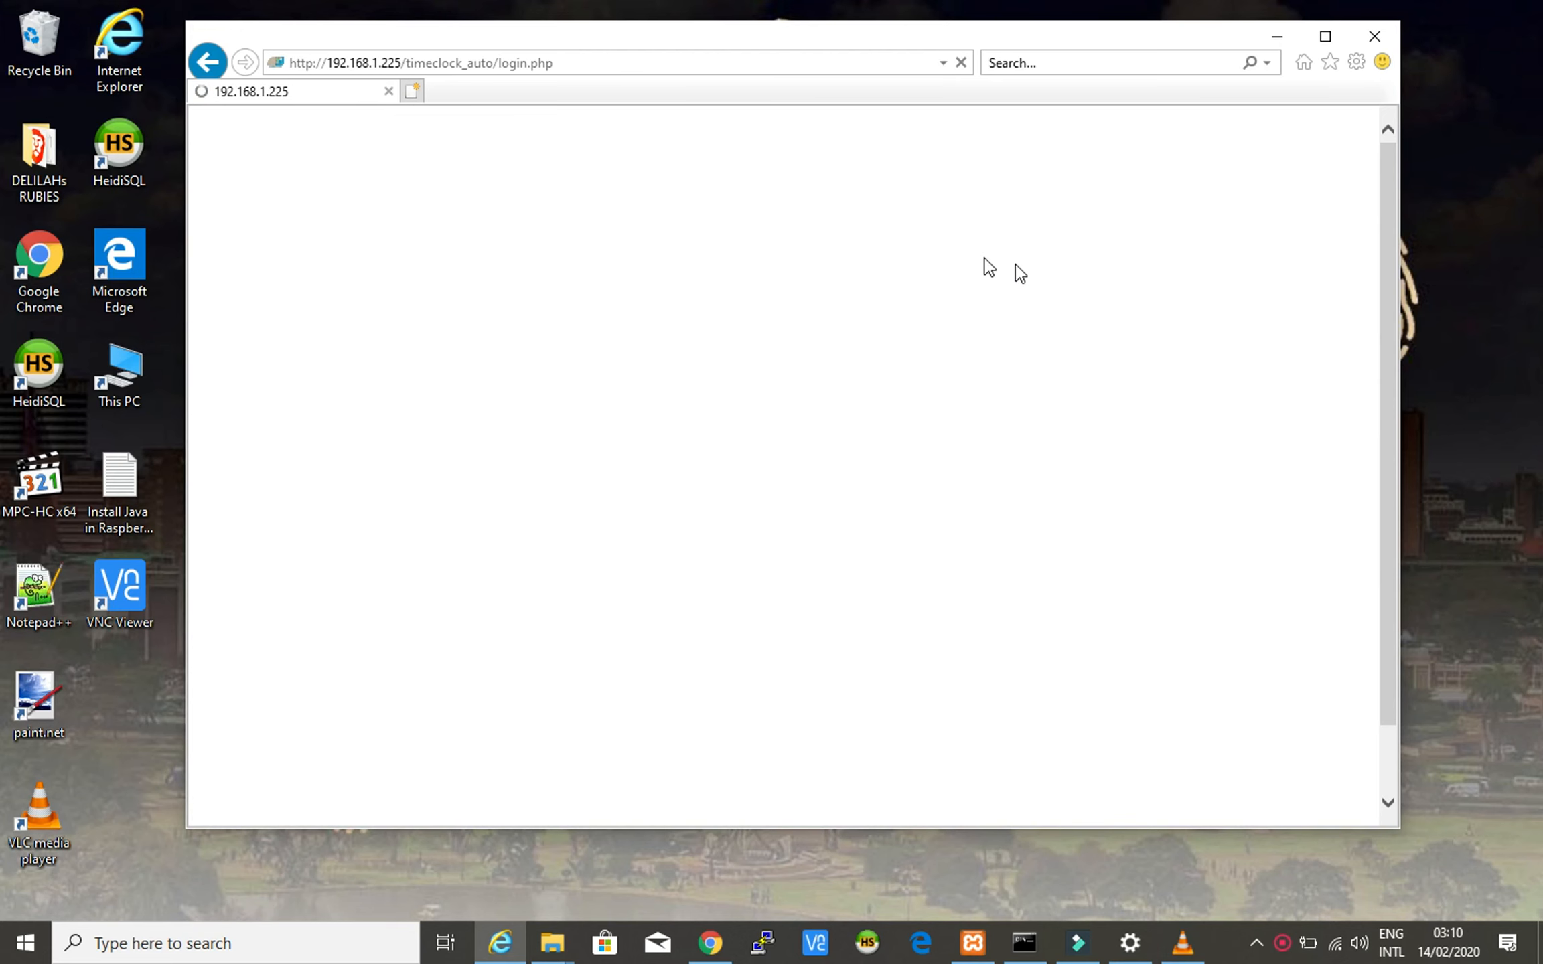
{"action": "left_click", "coordinate": [791, 368]}
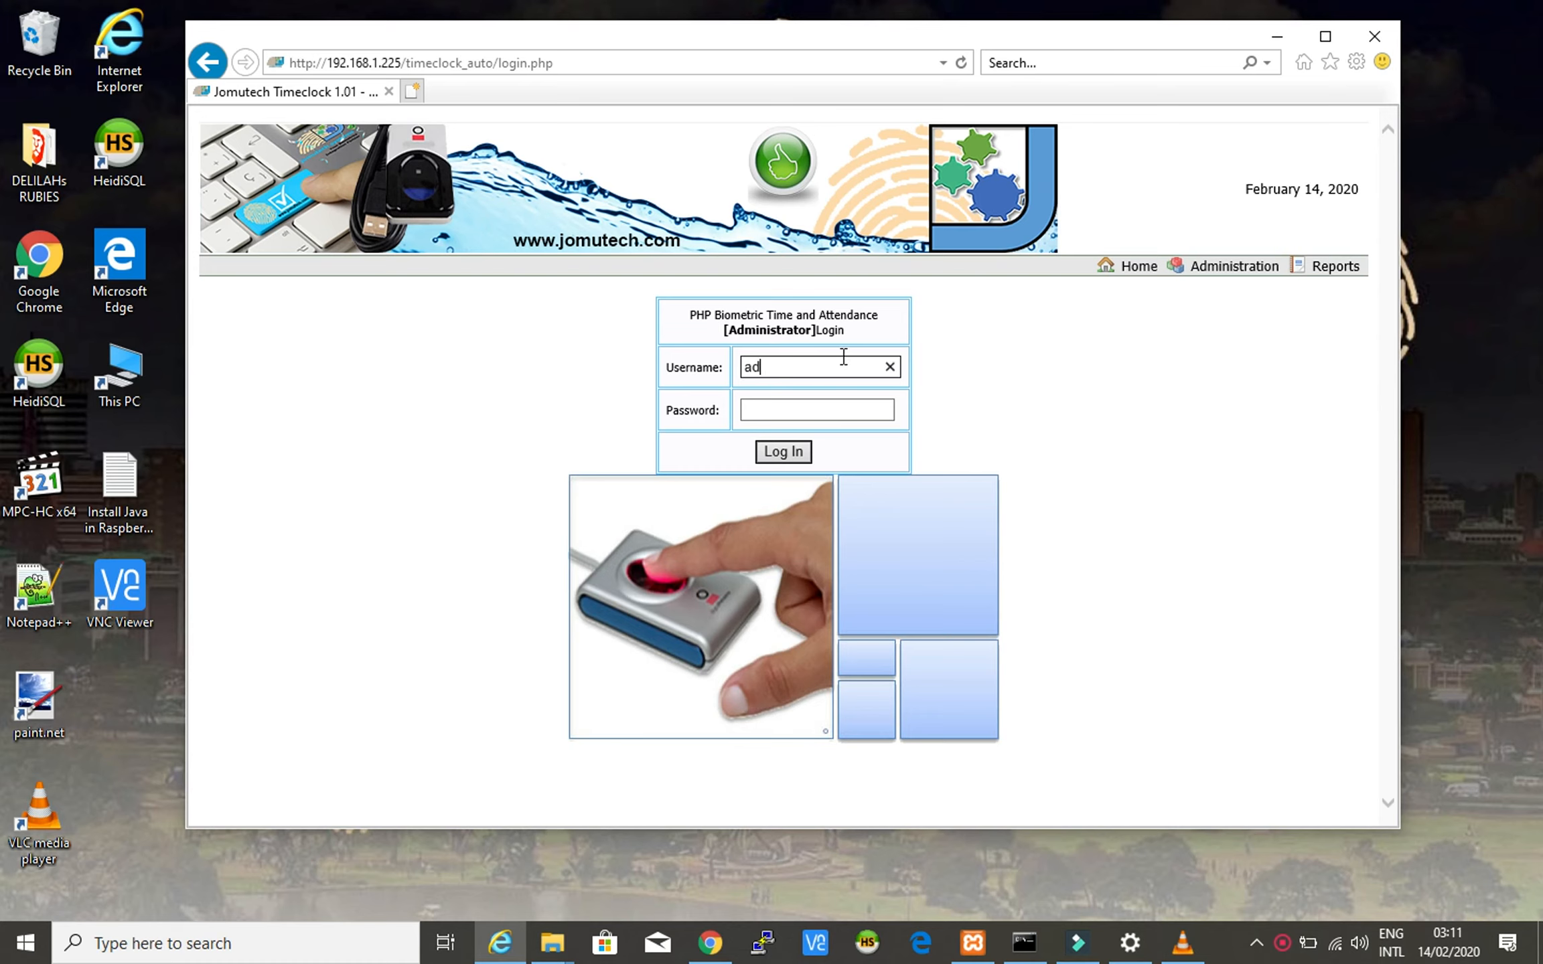
{"action": "key", "text": "Tab"}
{"action": "type", "text": "●●●"}
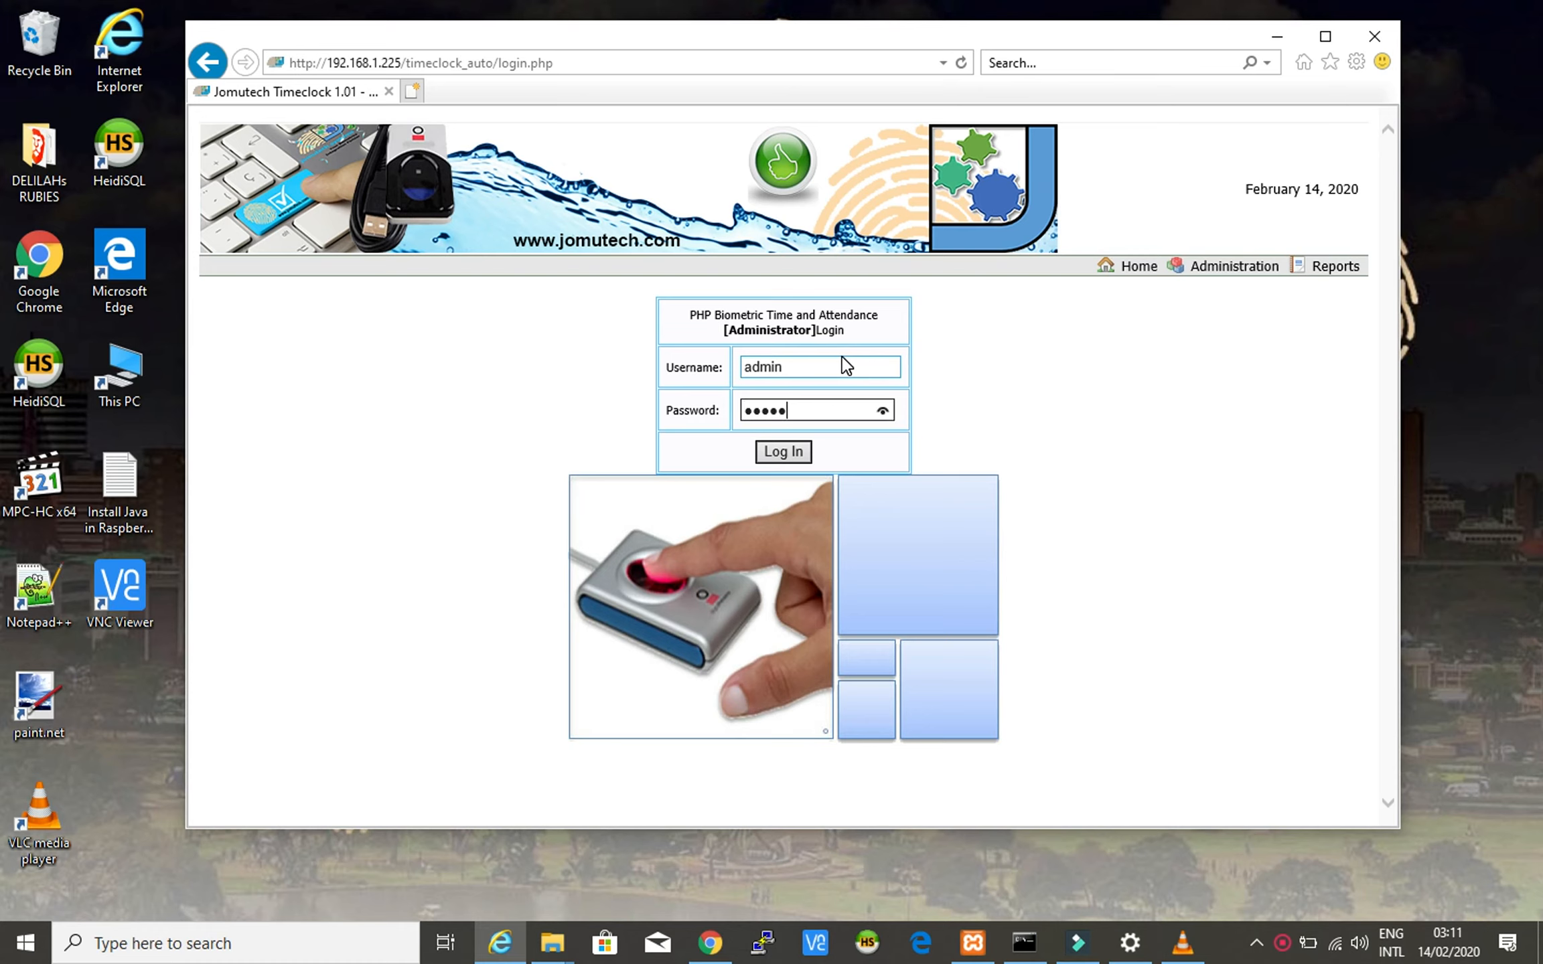
{"action": "left_click", "coordinate": [782, 452]}
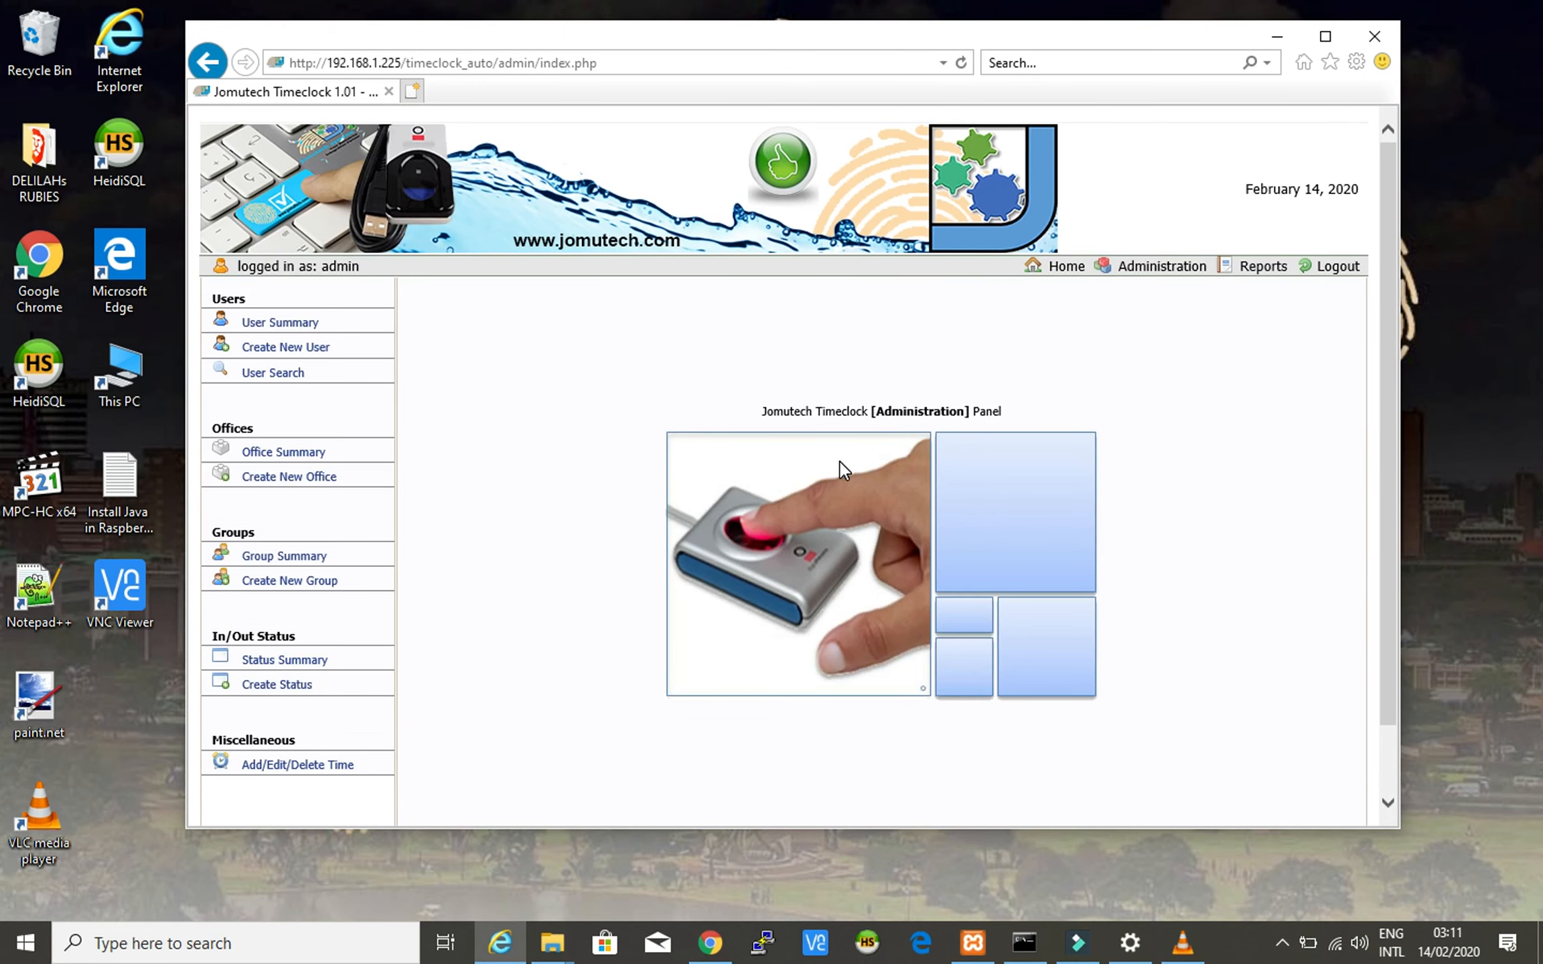
- Open the User Summary and highlight rows 1 and 3: display names, Jomutech Systems HQ, System Developers
{"action": "left_click", "coordinate": [293, 328]}
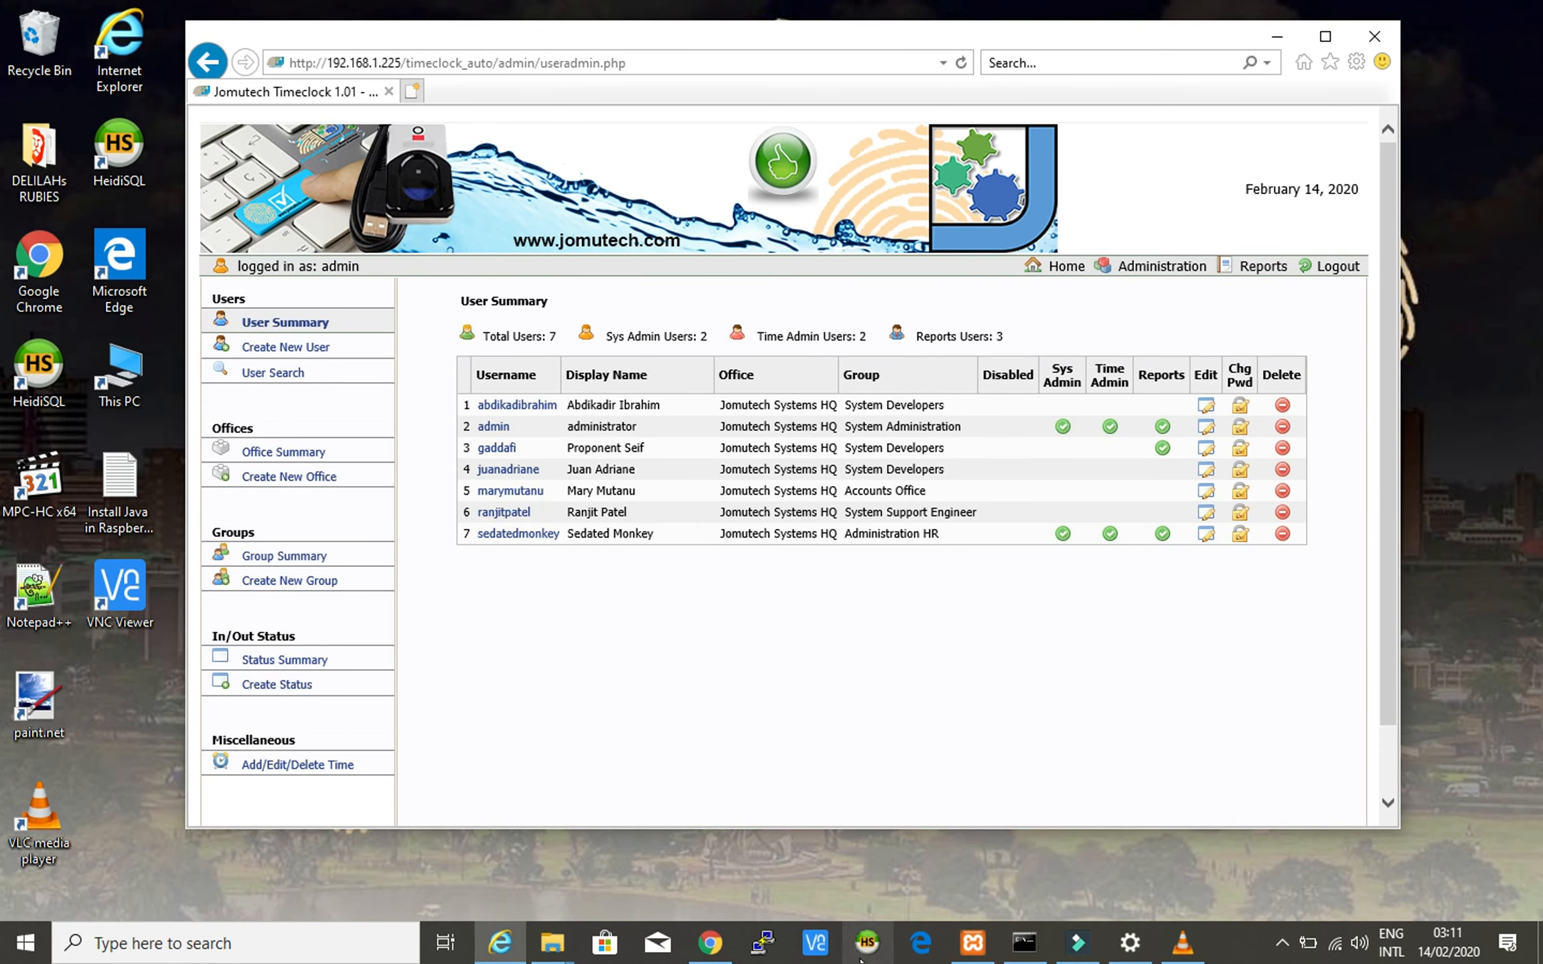
{"action": "triple_click", "coordinate": [576, 409]}
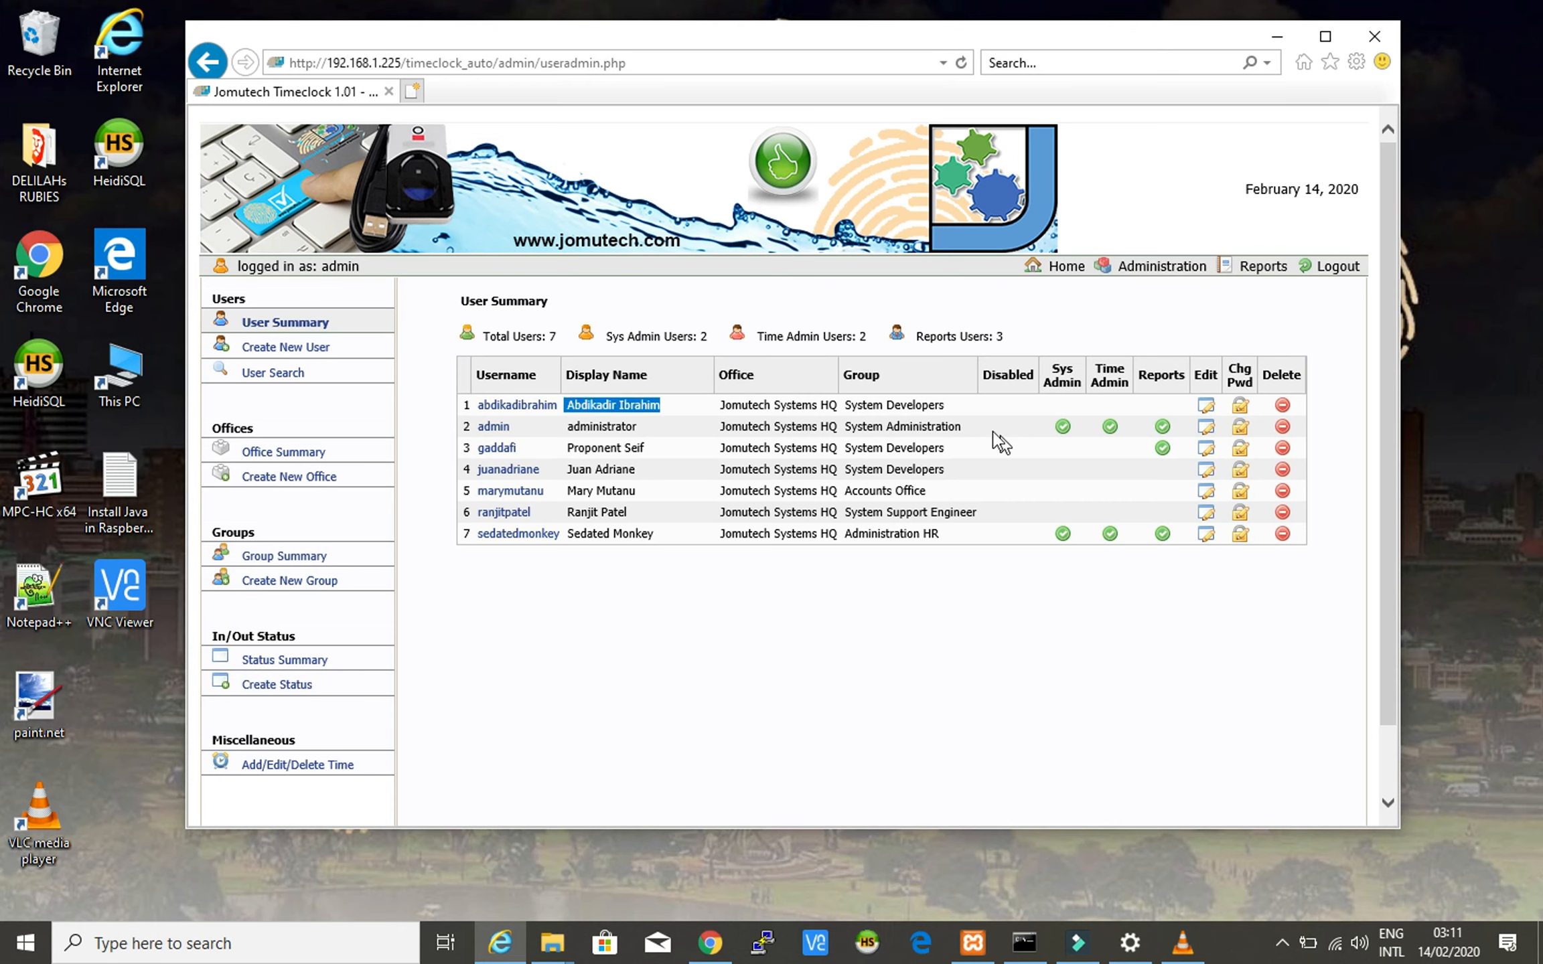
{"action": "triple_click", "coordinate": [761, 409]}
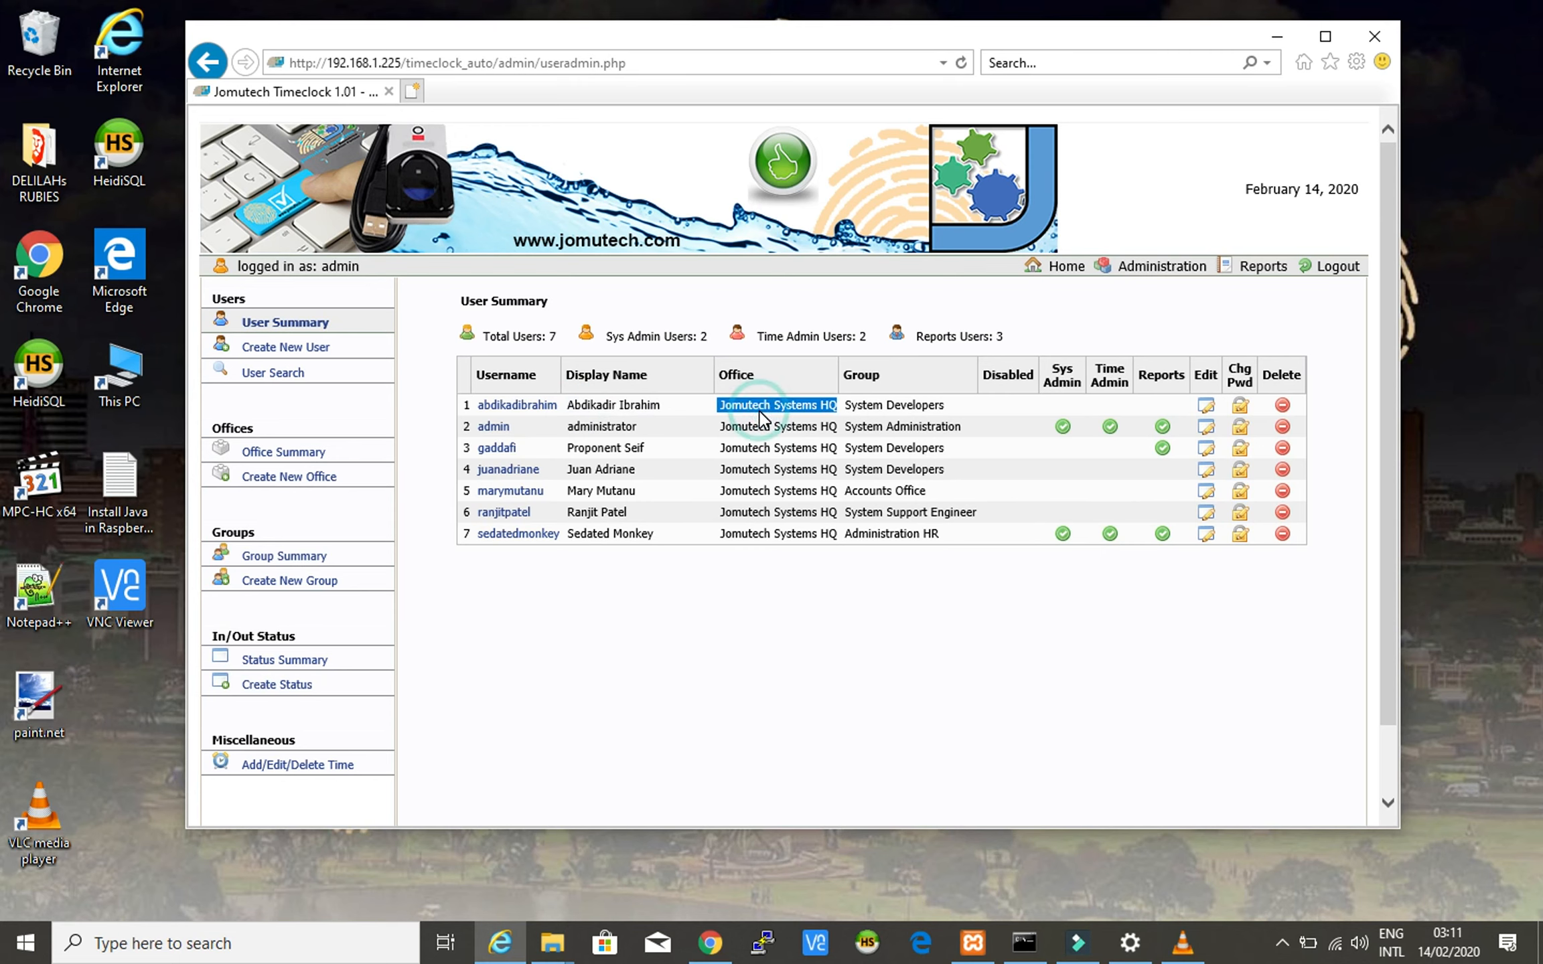
{"action": "left_click", "coordinate": [904, 408]}
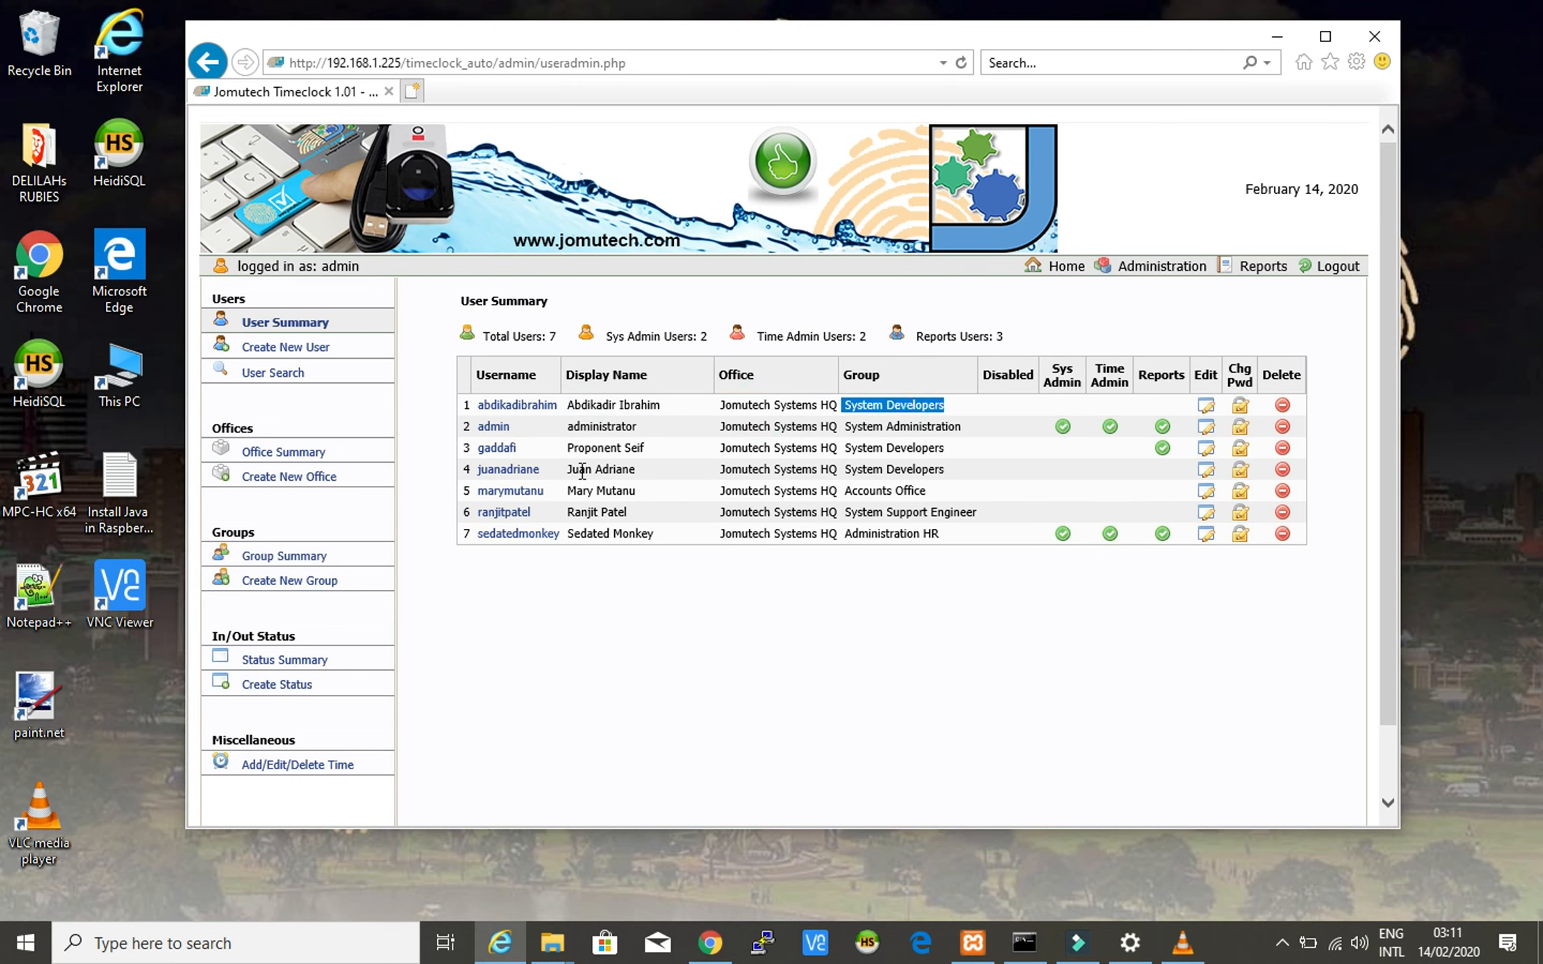
{"action": "triple_click", "coordinate": [590, 449]}
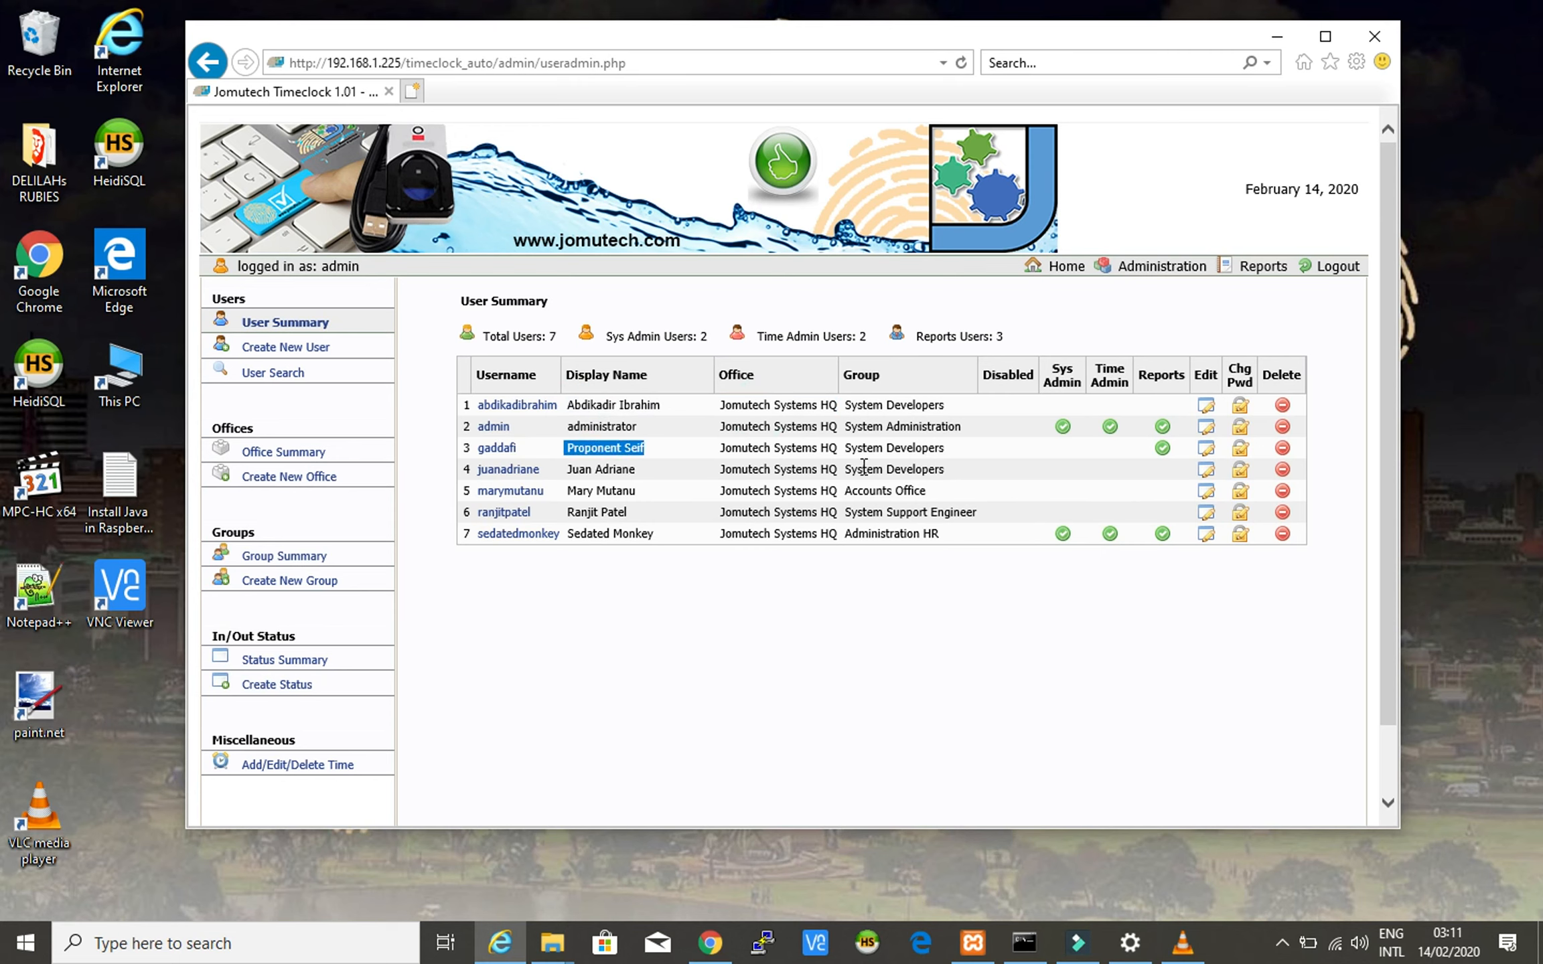
{"action": "triple_click", "coordinate": [748, 450]}
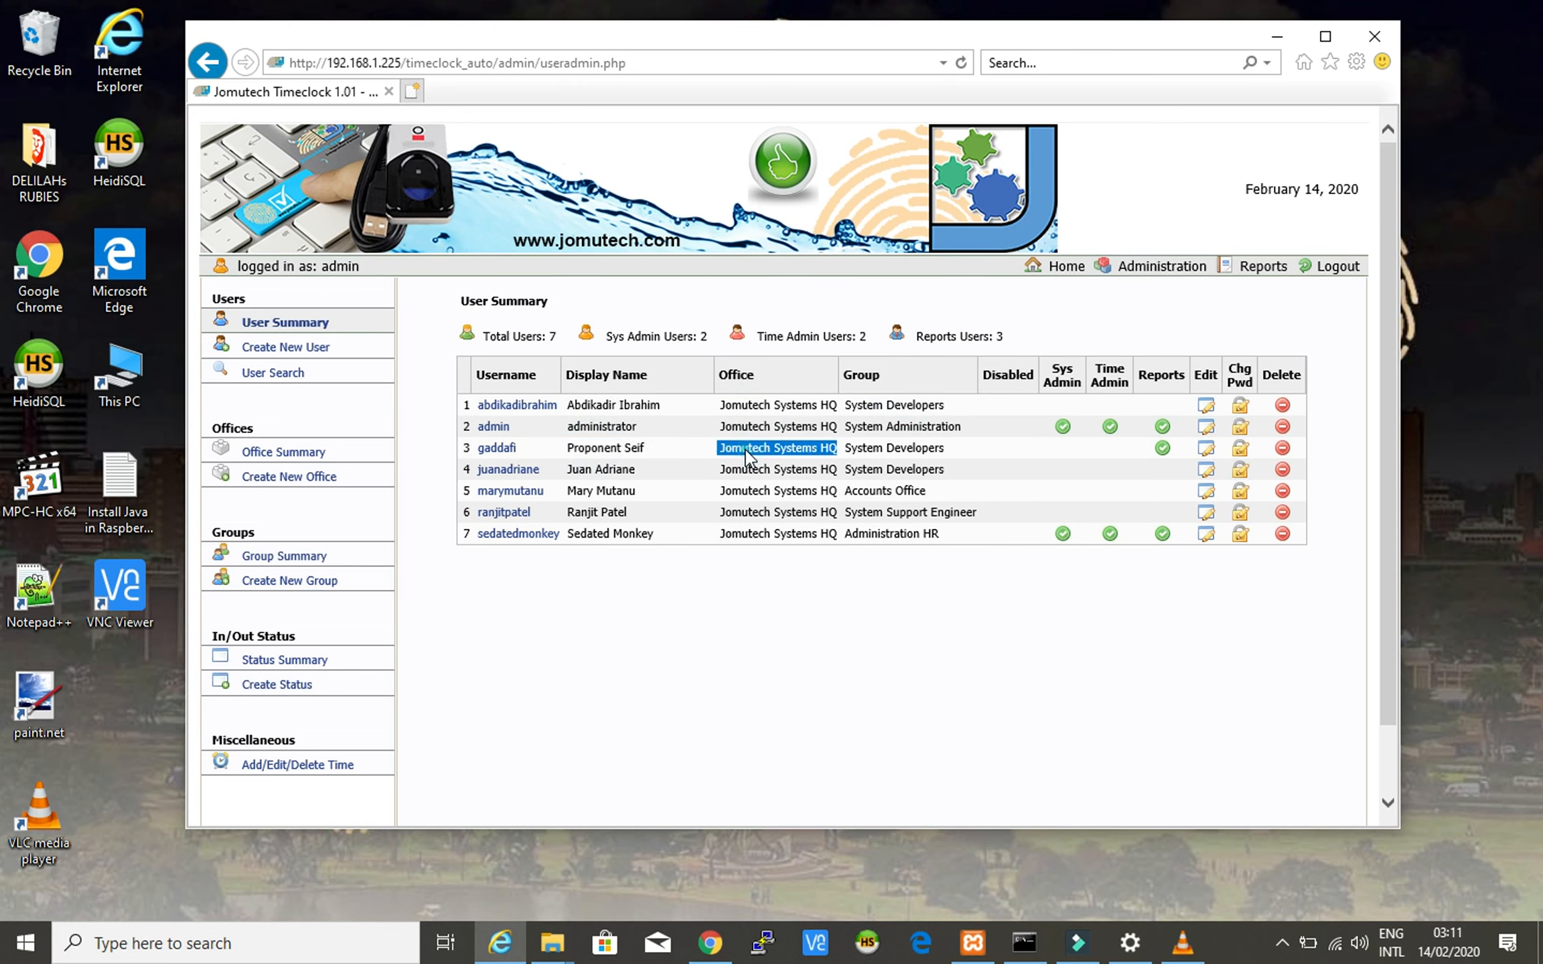
{"action": "double_click", "coordinate": [860, 450]}
{"action": "left_click", "coordinate": [860, 450]}
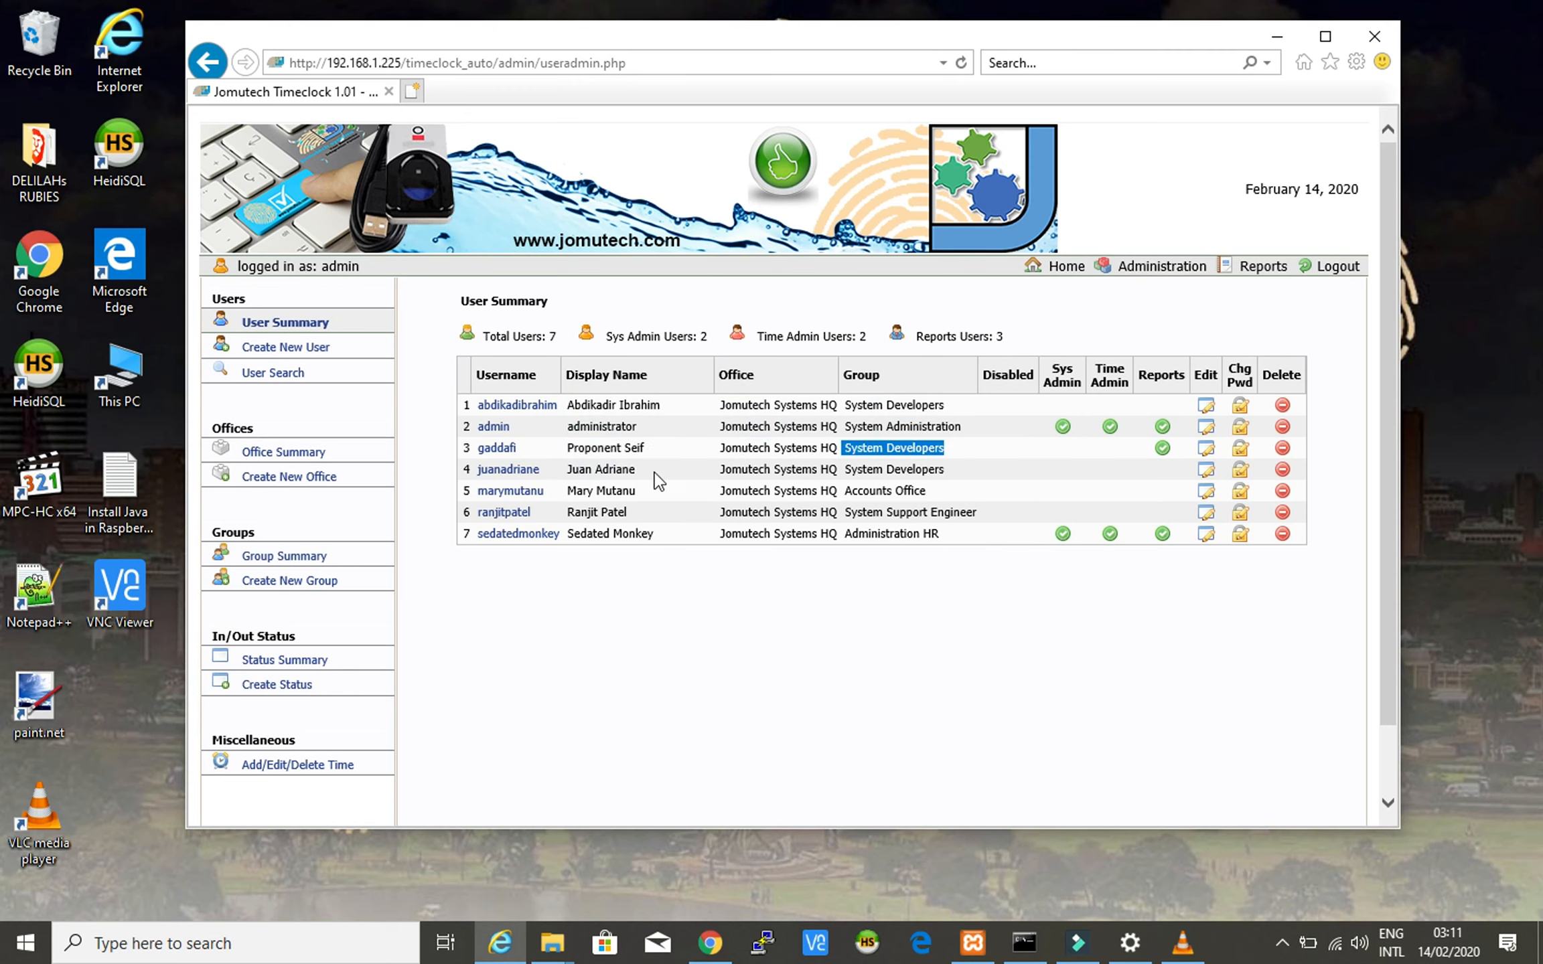
- Highlight rows 5 and 7's names, offices and groups (Accounts Office, Administration HR), then clear the highlighting
{"action": "triple_click", "coordinate": [581, 491]}
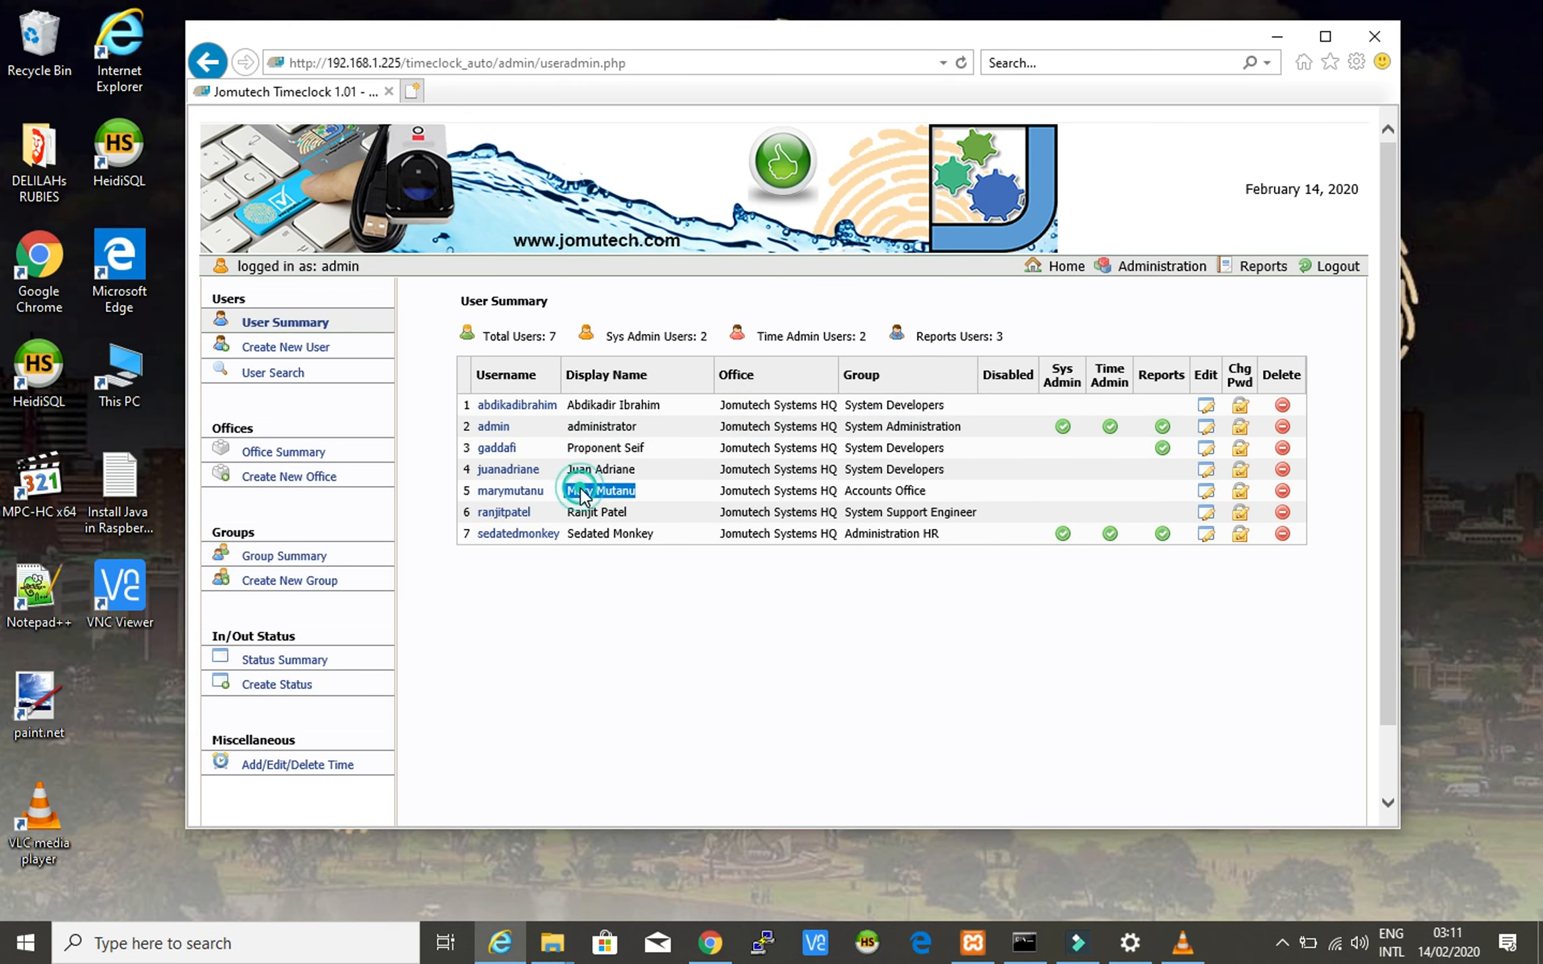
{"action": "double_click", "coordinate": [738, 492]}
{"action": "left_click", "coordinate": [738, 493]}
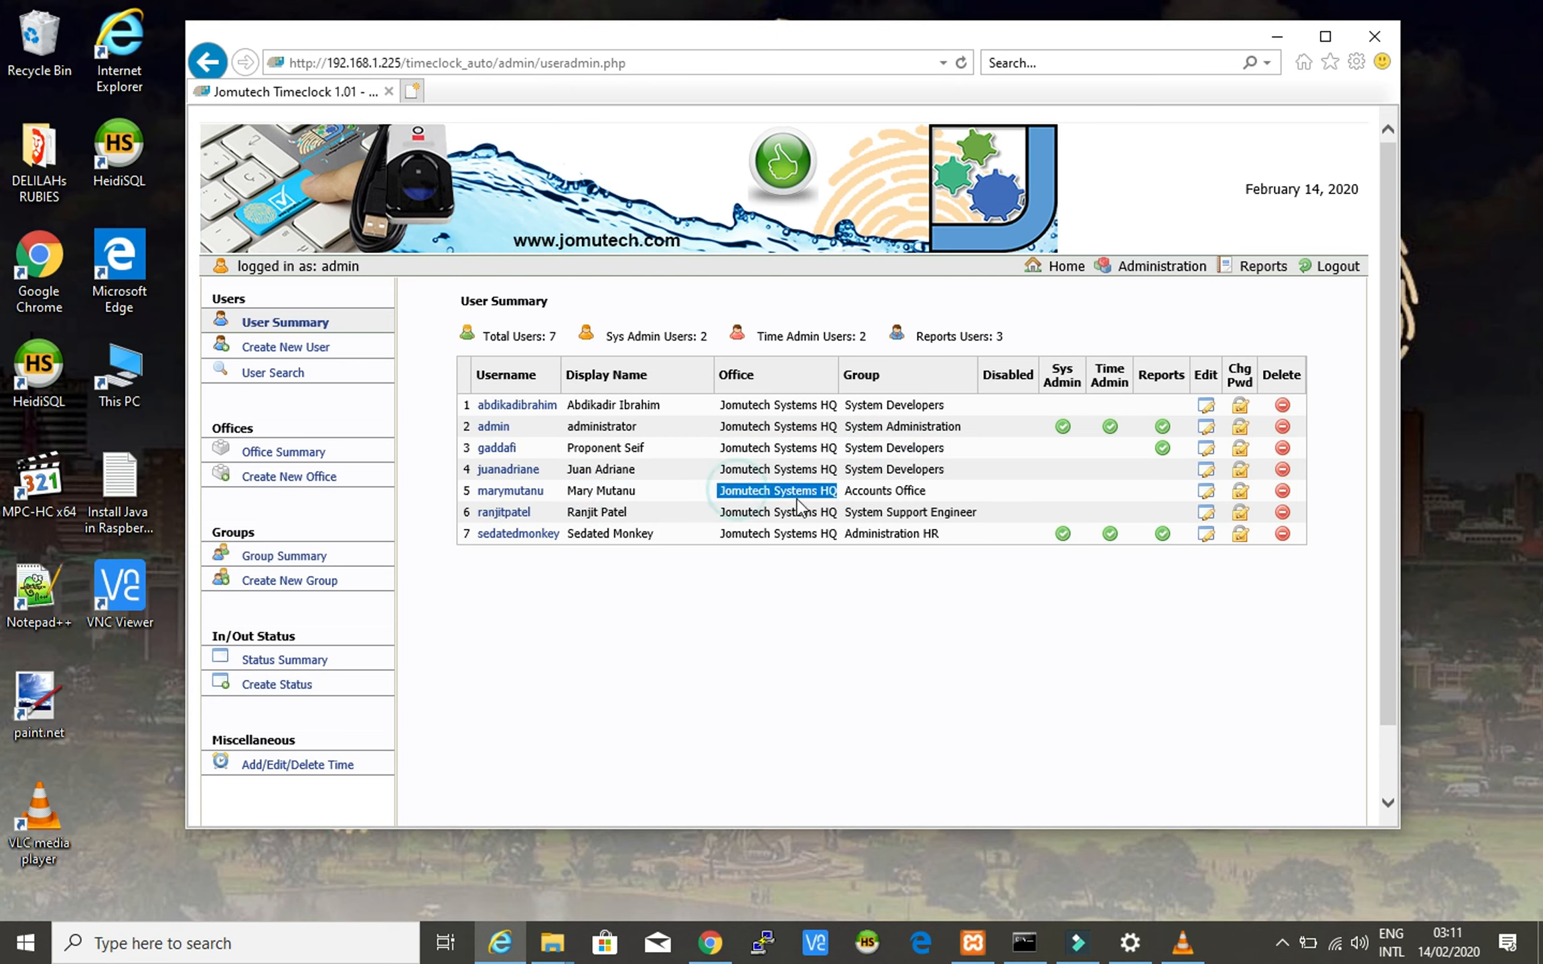
{"action": "double_click", "coordinate": [854, 492]}
{"action": "left_click", "coordinate": [854, 493]}
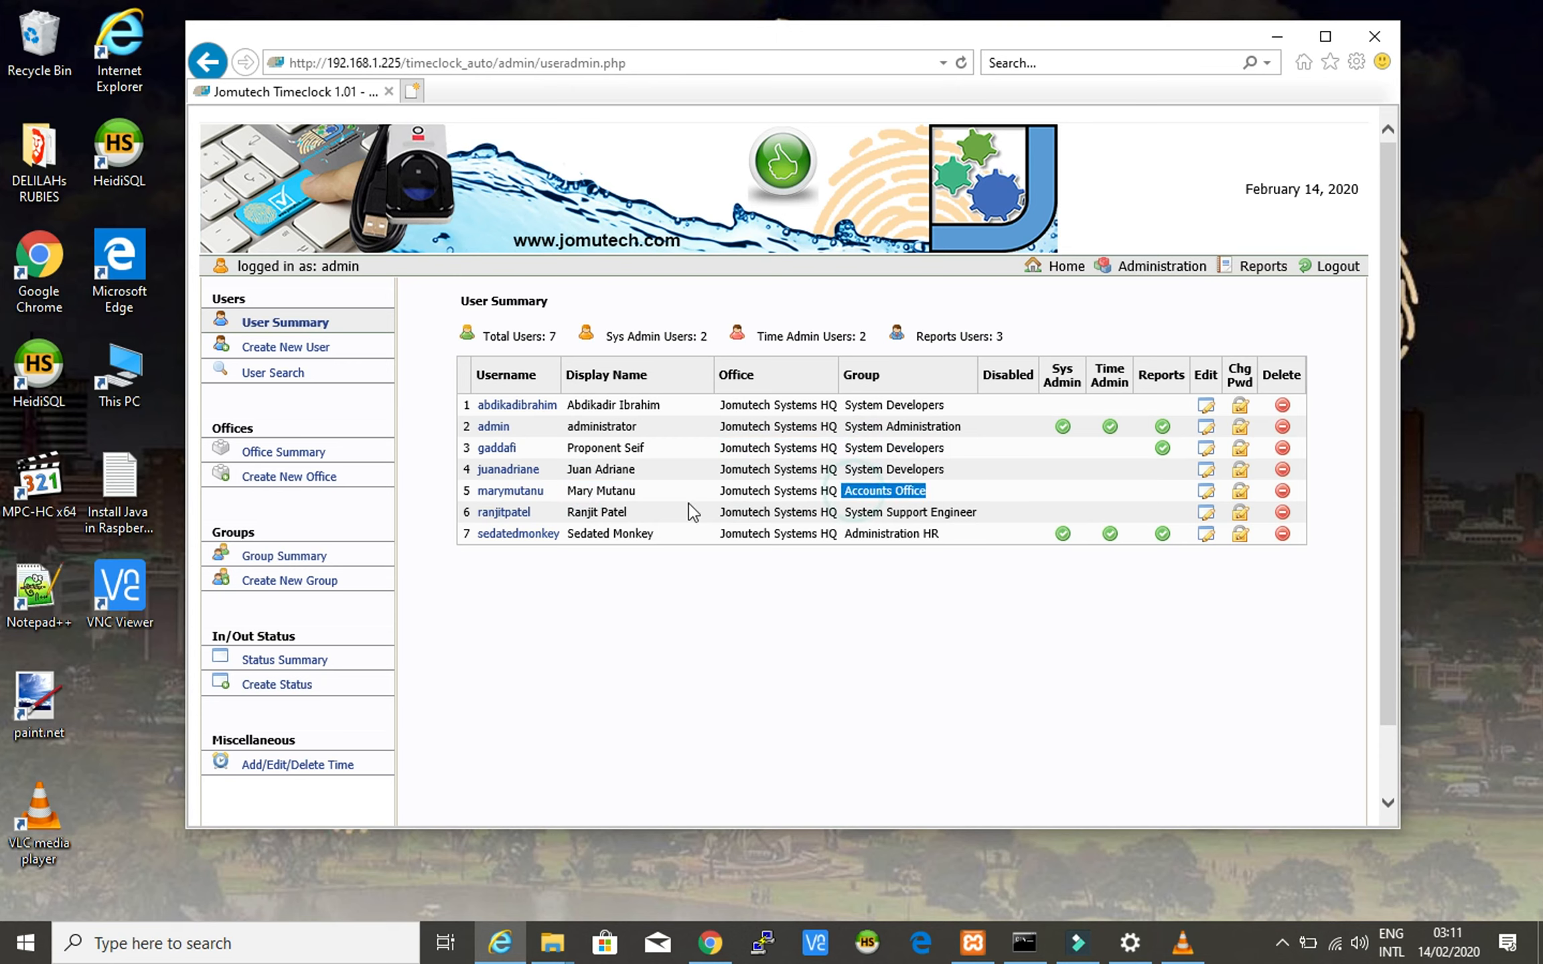
{"action": "triple_click", "coordinate": [585, 536]}
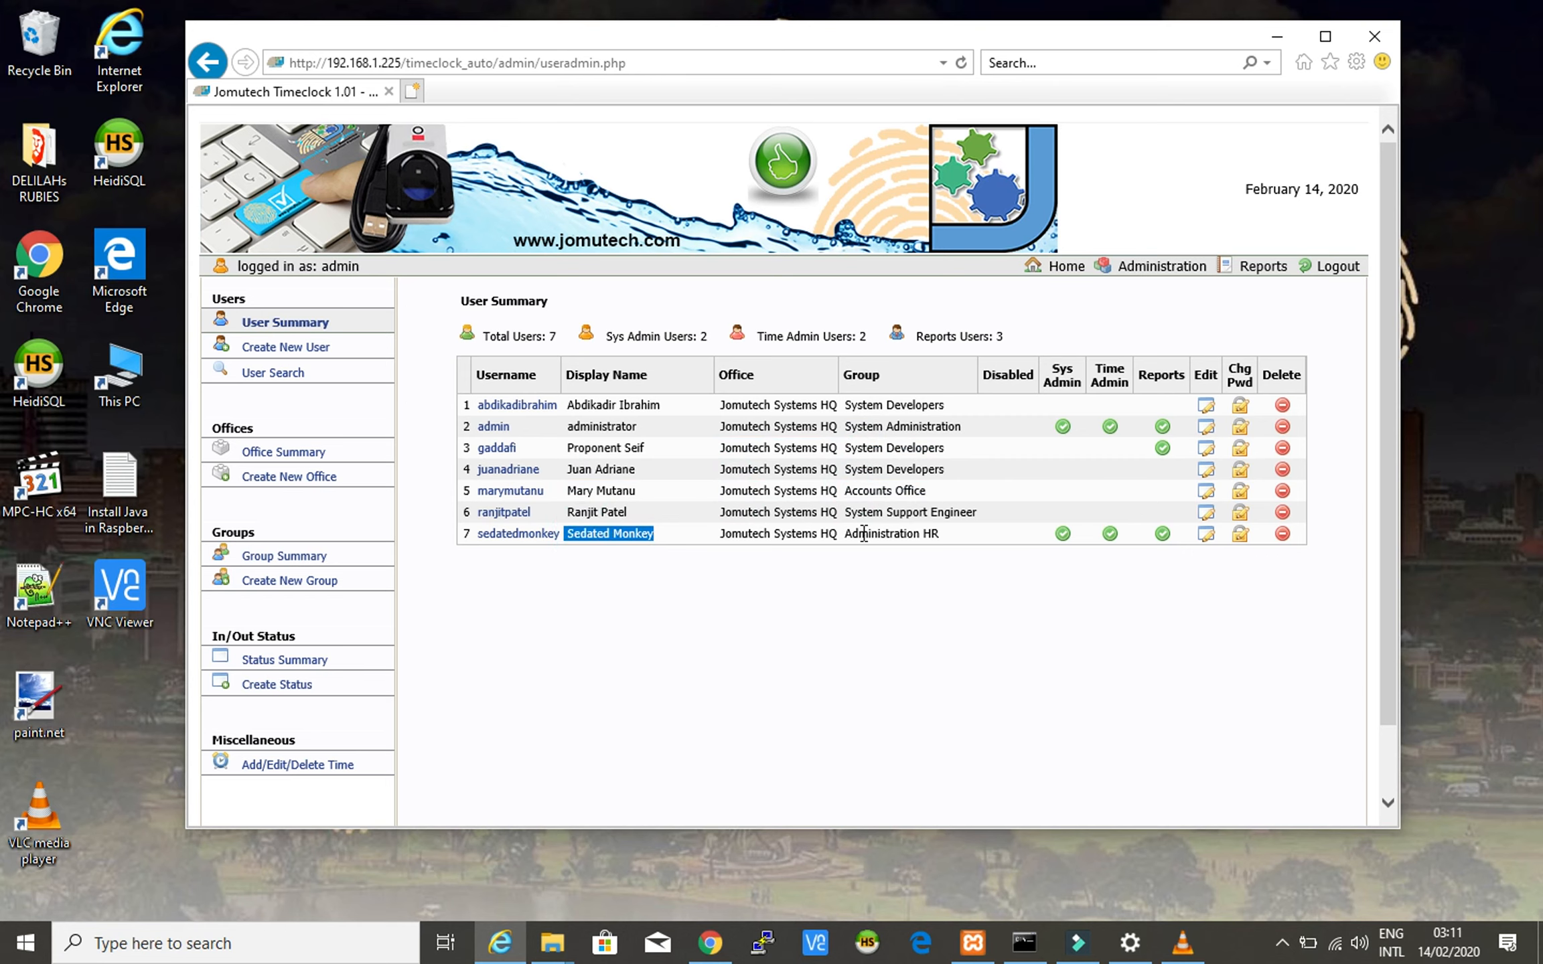
{"action": "triple_click", "coordinate": [734, 534]}
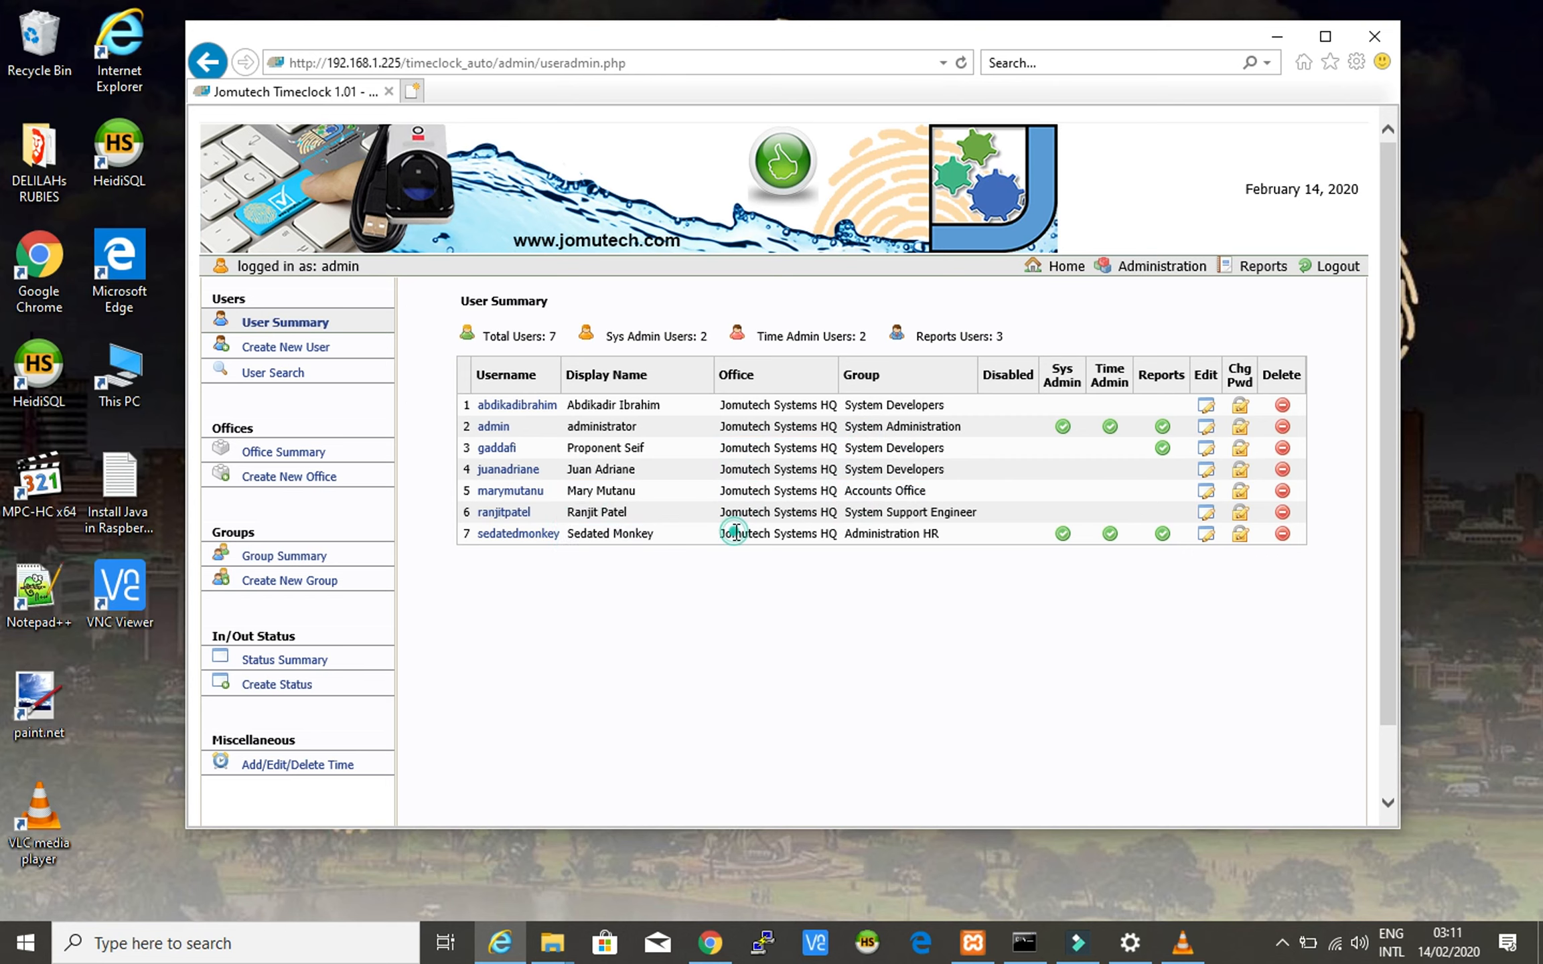
{"action": "double_click", "coordinate": [868, 535]}
{"action": "triple_click", "coordinate": [868, 538]}
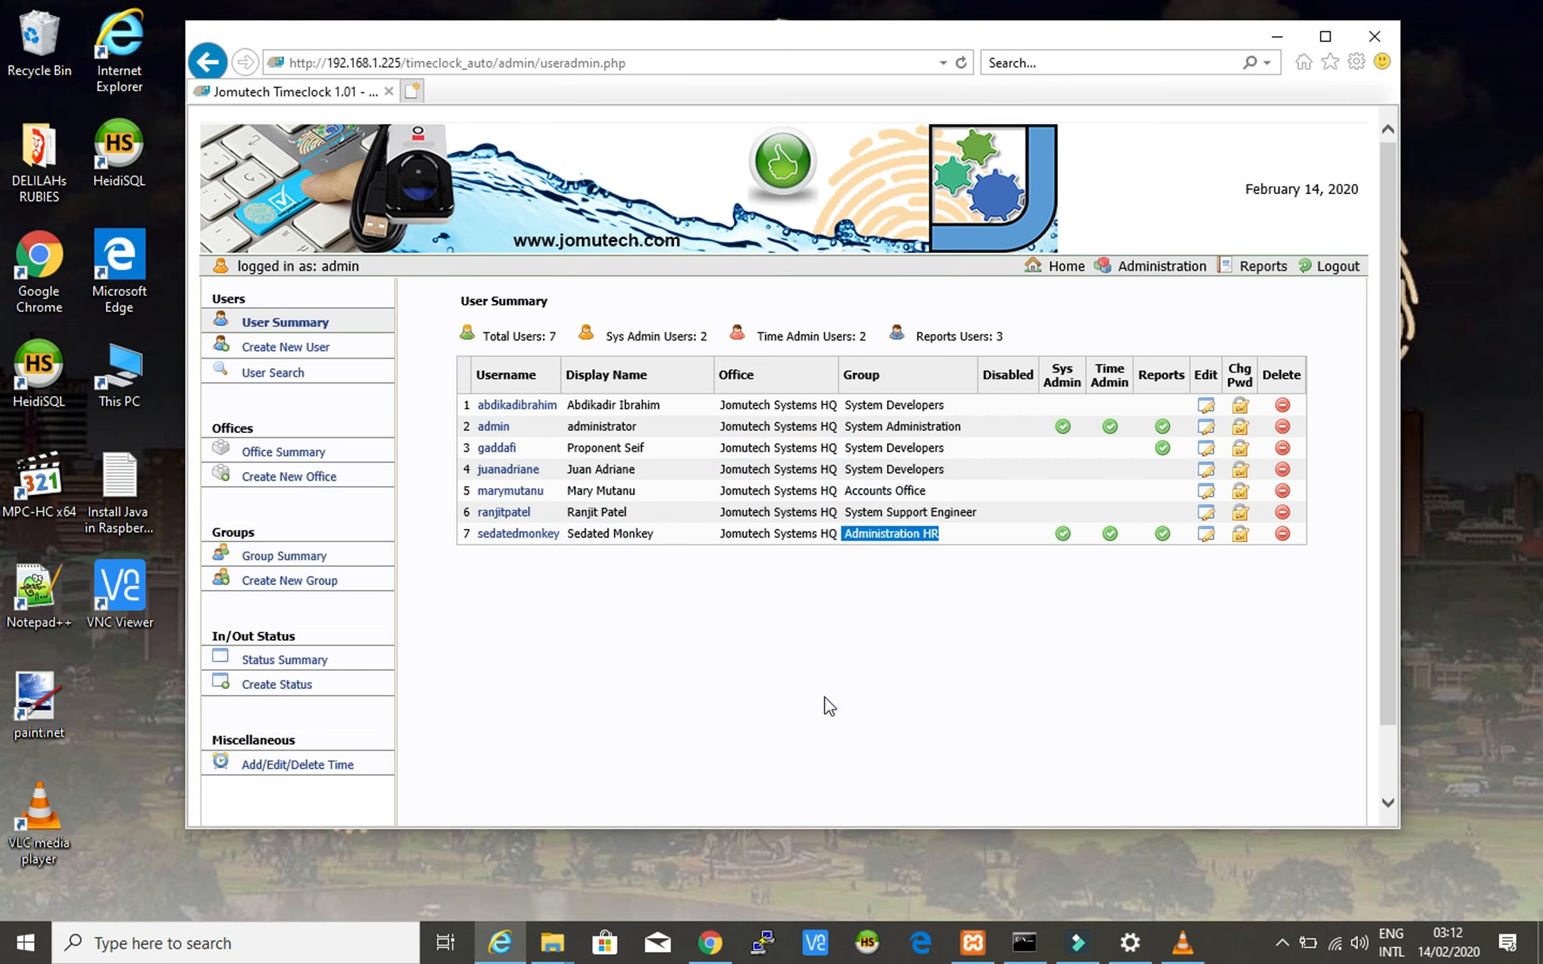
{"action": "left_click", "coordinate": [791, 611]}
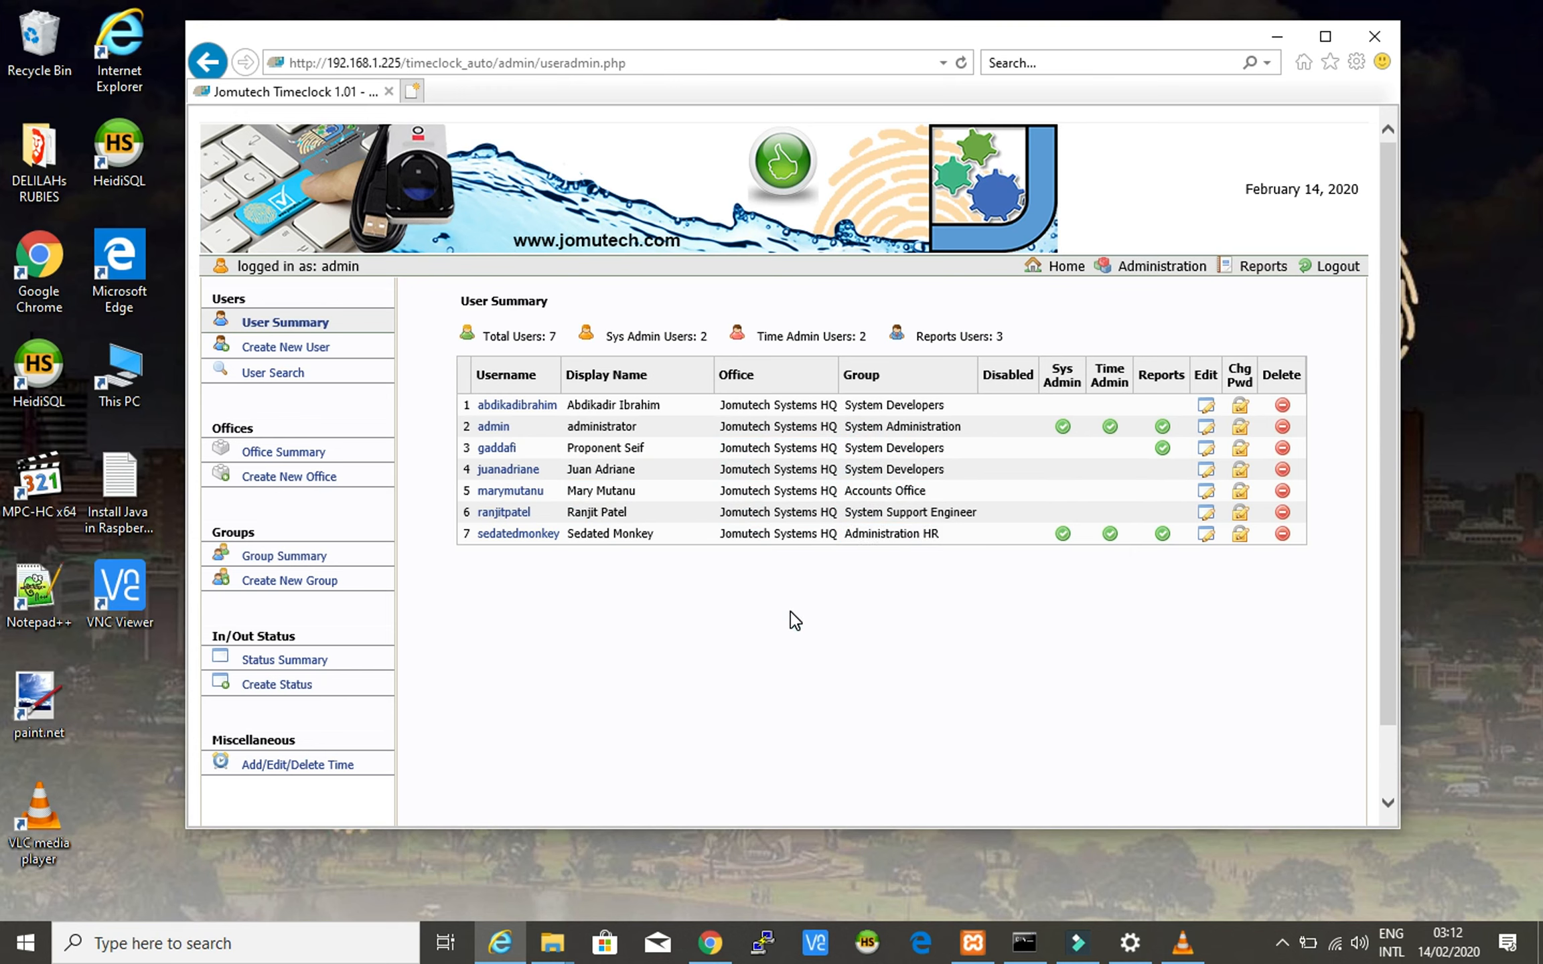
- In HeidiSQL, point out the database name in the session comment and open the PHP Biometric Time and Attendance session
{"action": "left_click", "coordinate": [867, 943]}
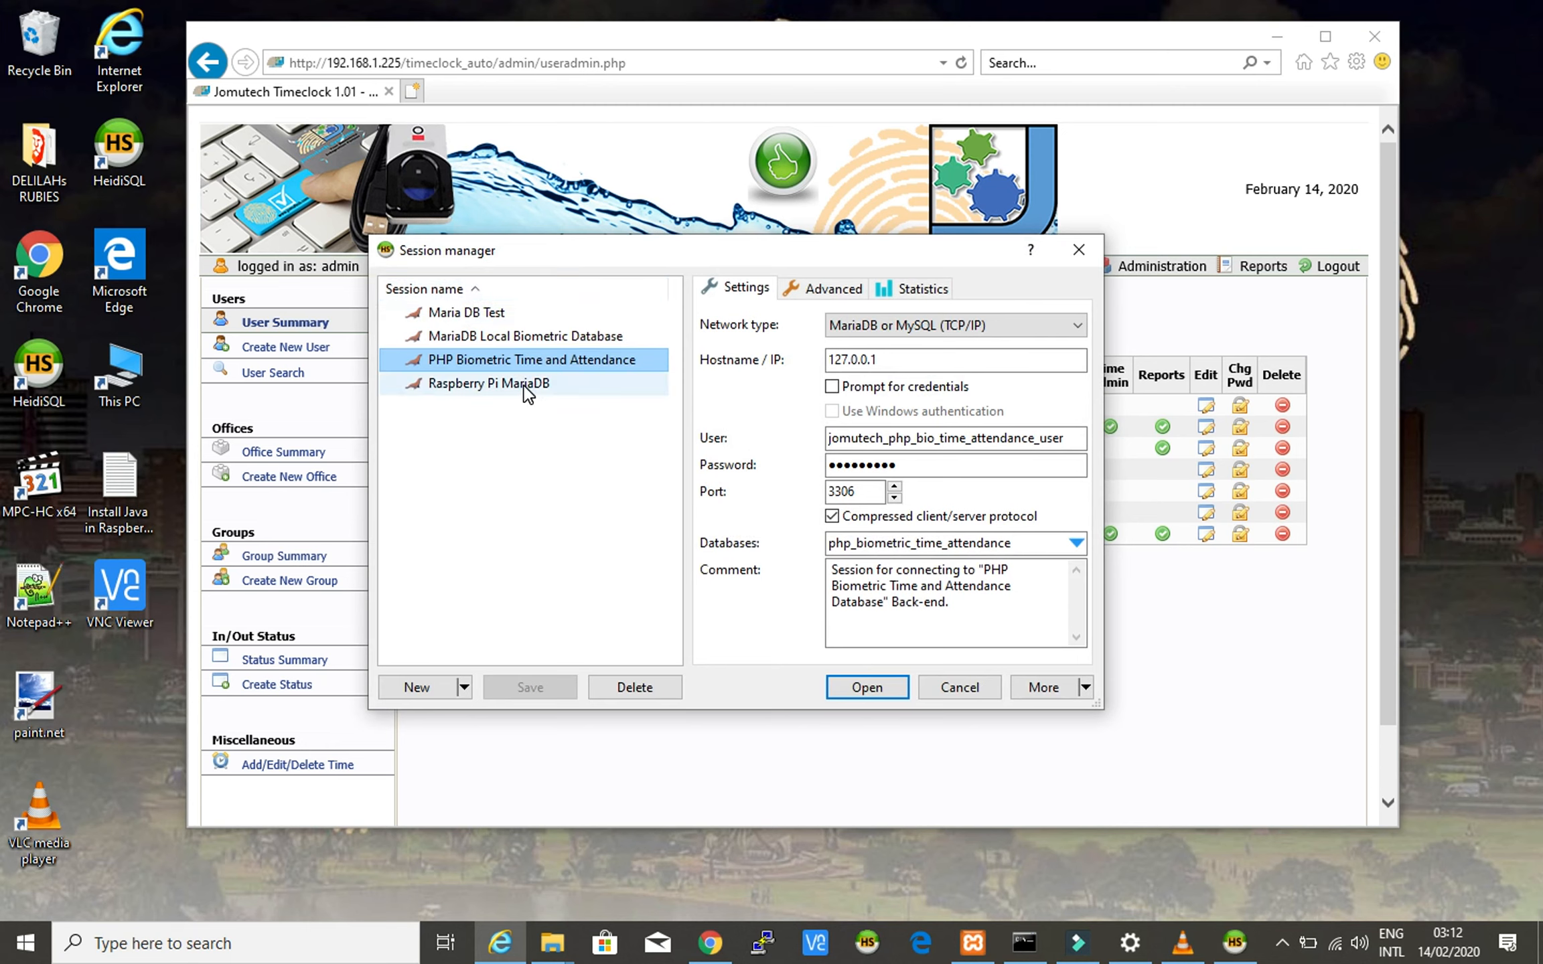
{"action": "left_click", "coordinate": [897, 592]}
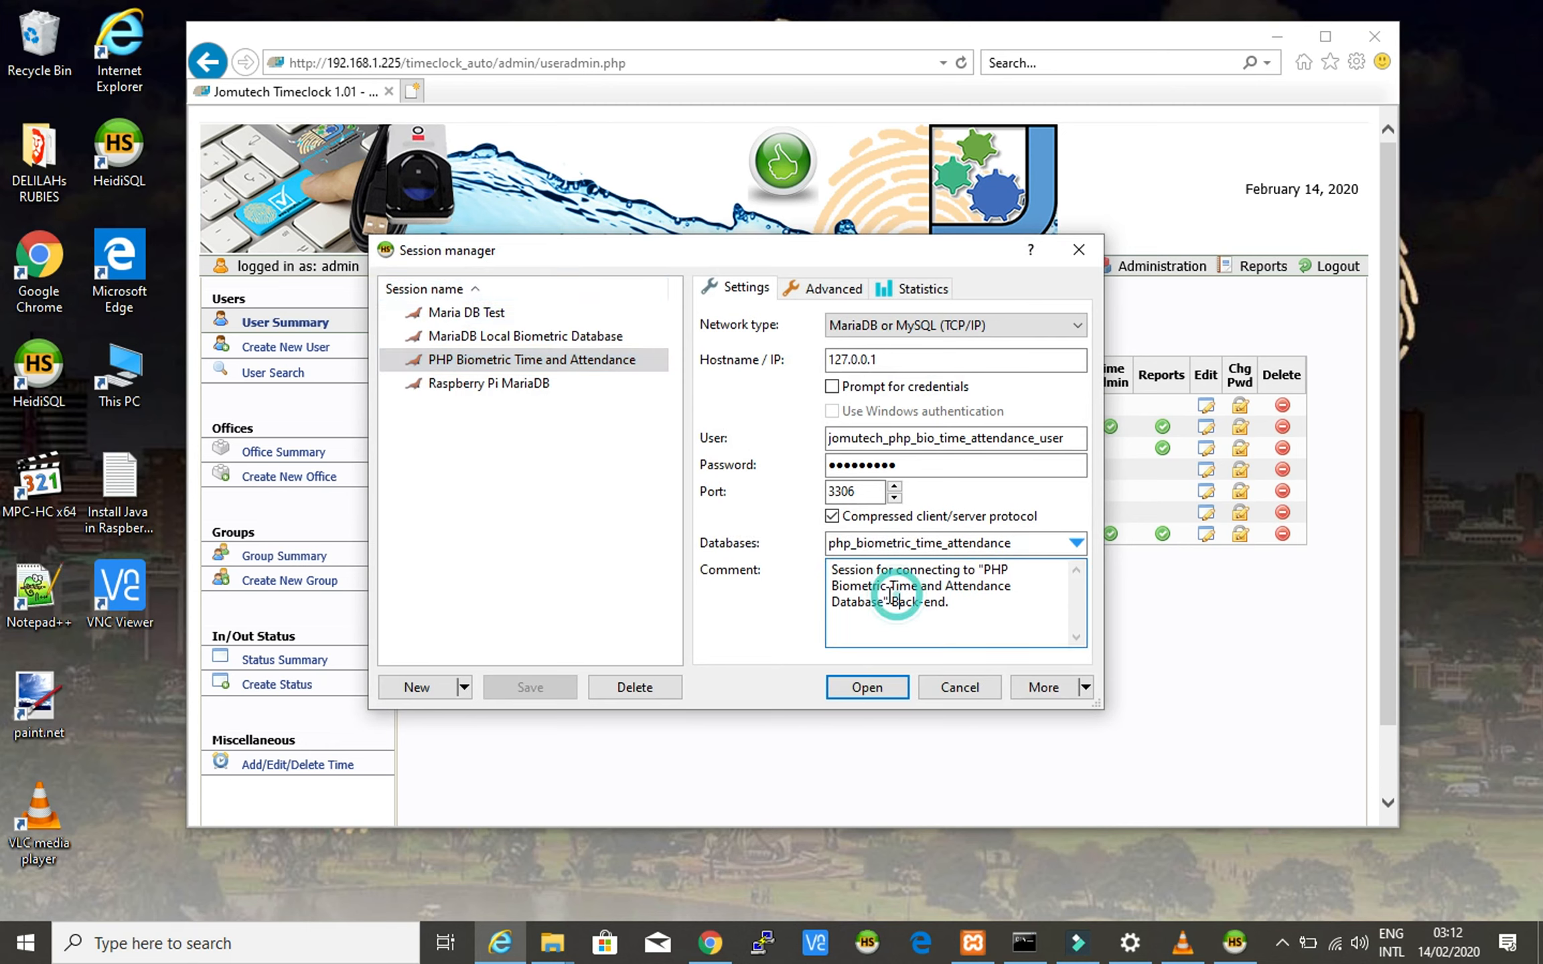
{"action": "left_click_drag", "start_coordinate": [988, 574], "coordinate": [885, 603]}
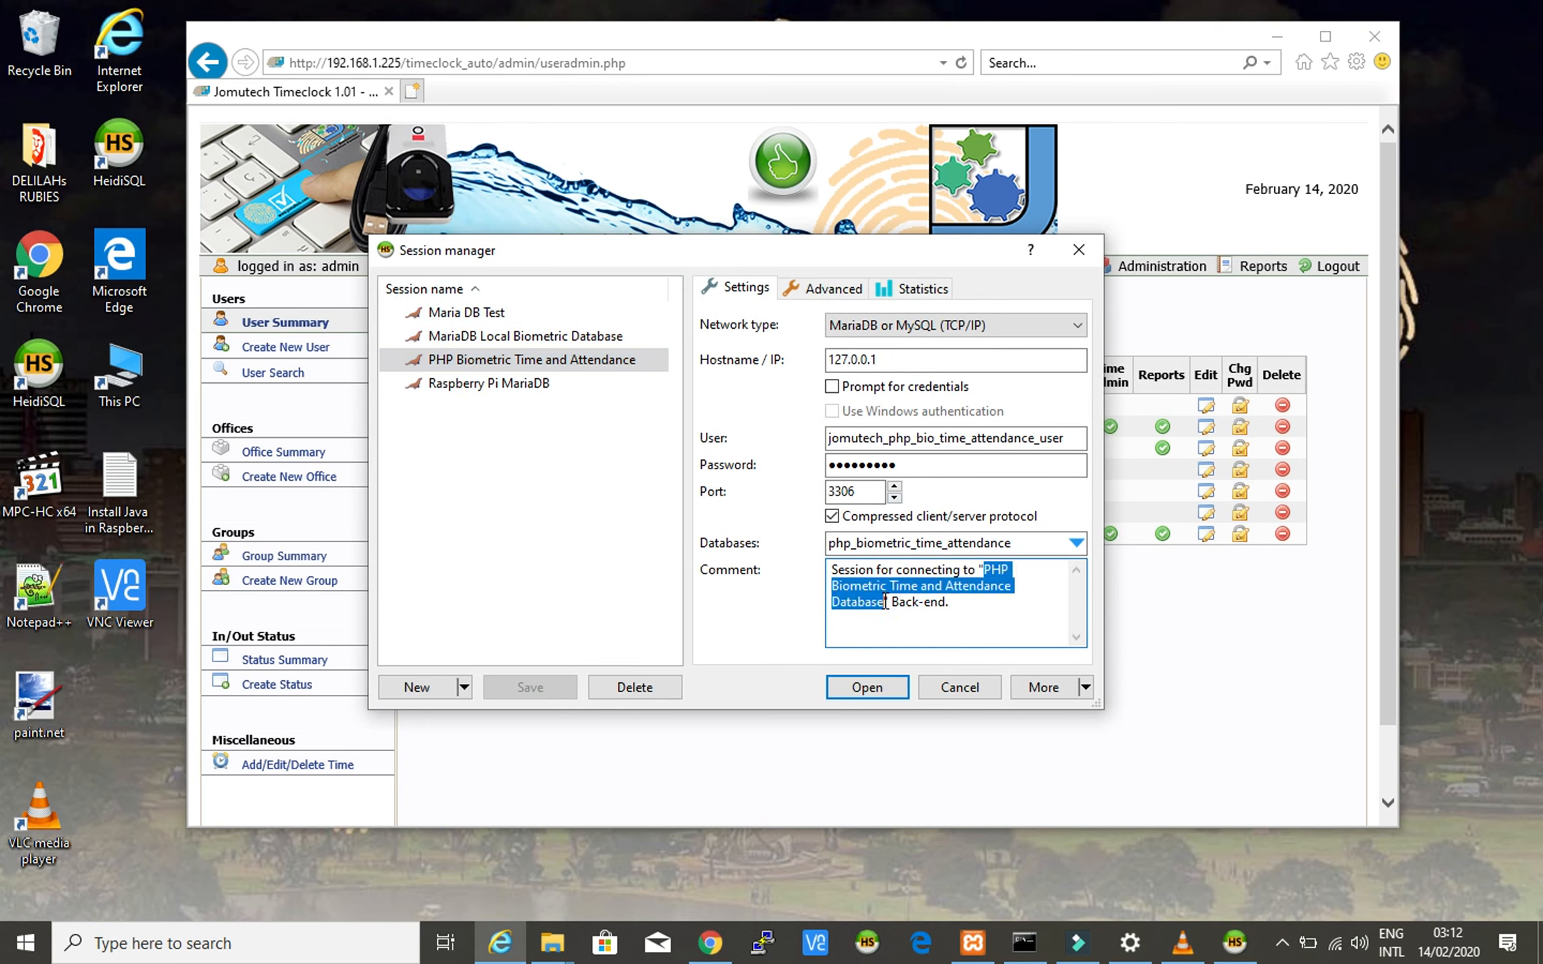
{"action": "left_click", "coordinate": [977, 628]}
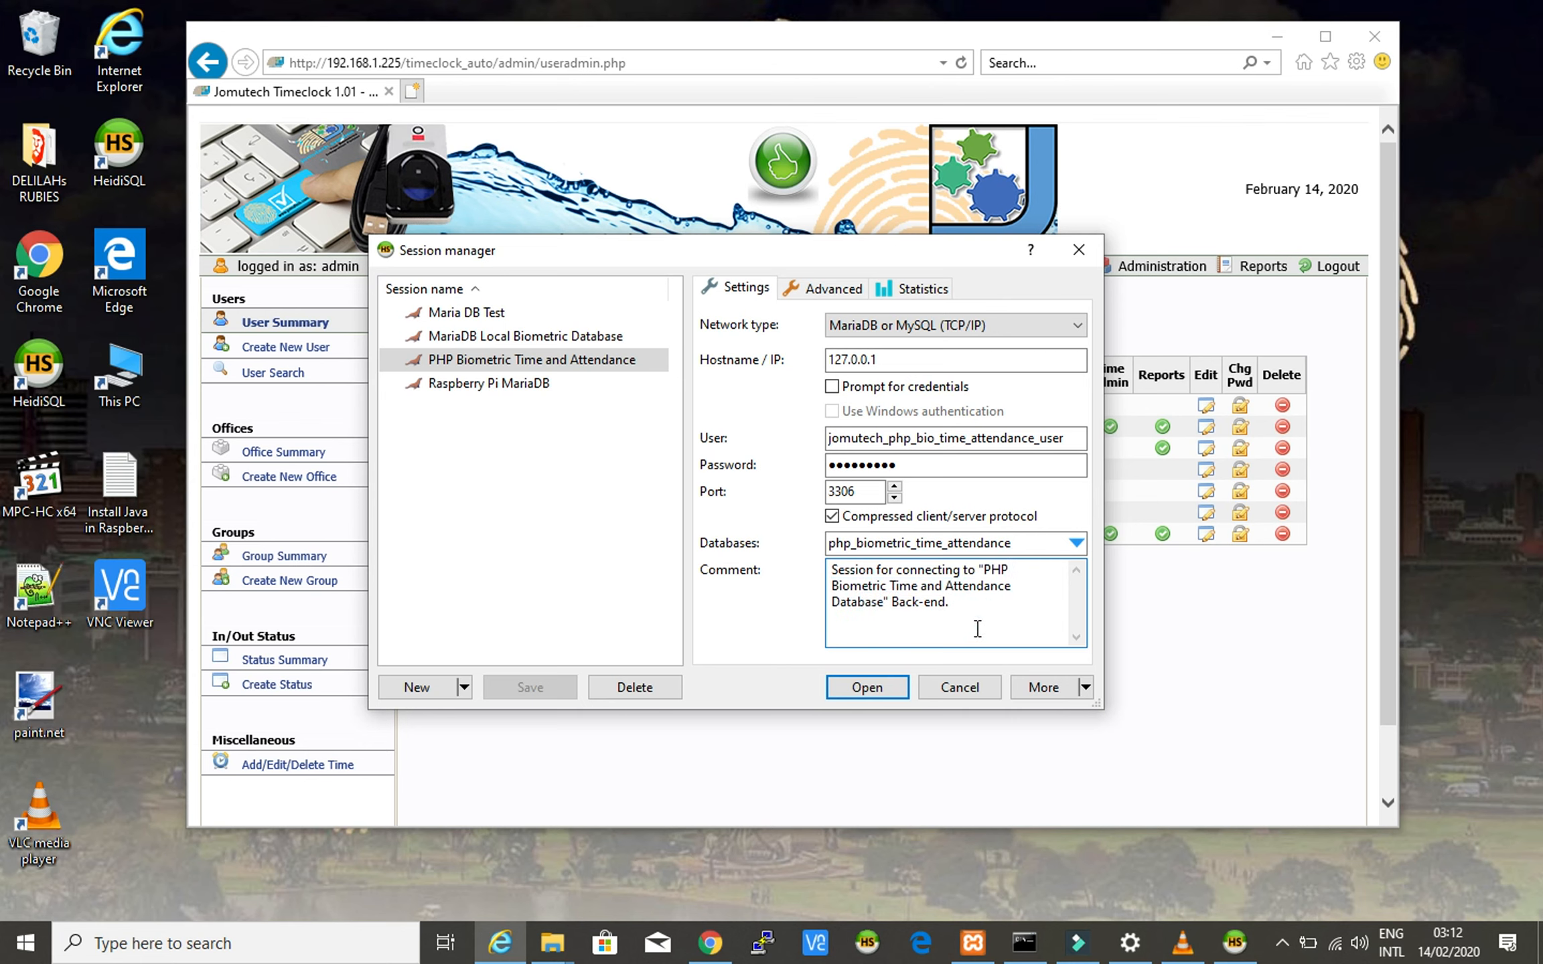
{"action": "left_click", "coordinate": [865, 689]}
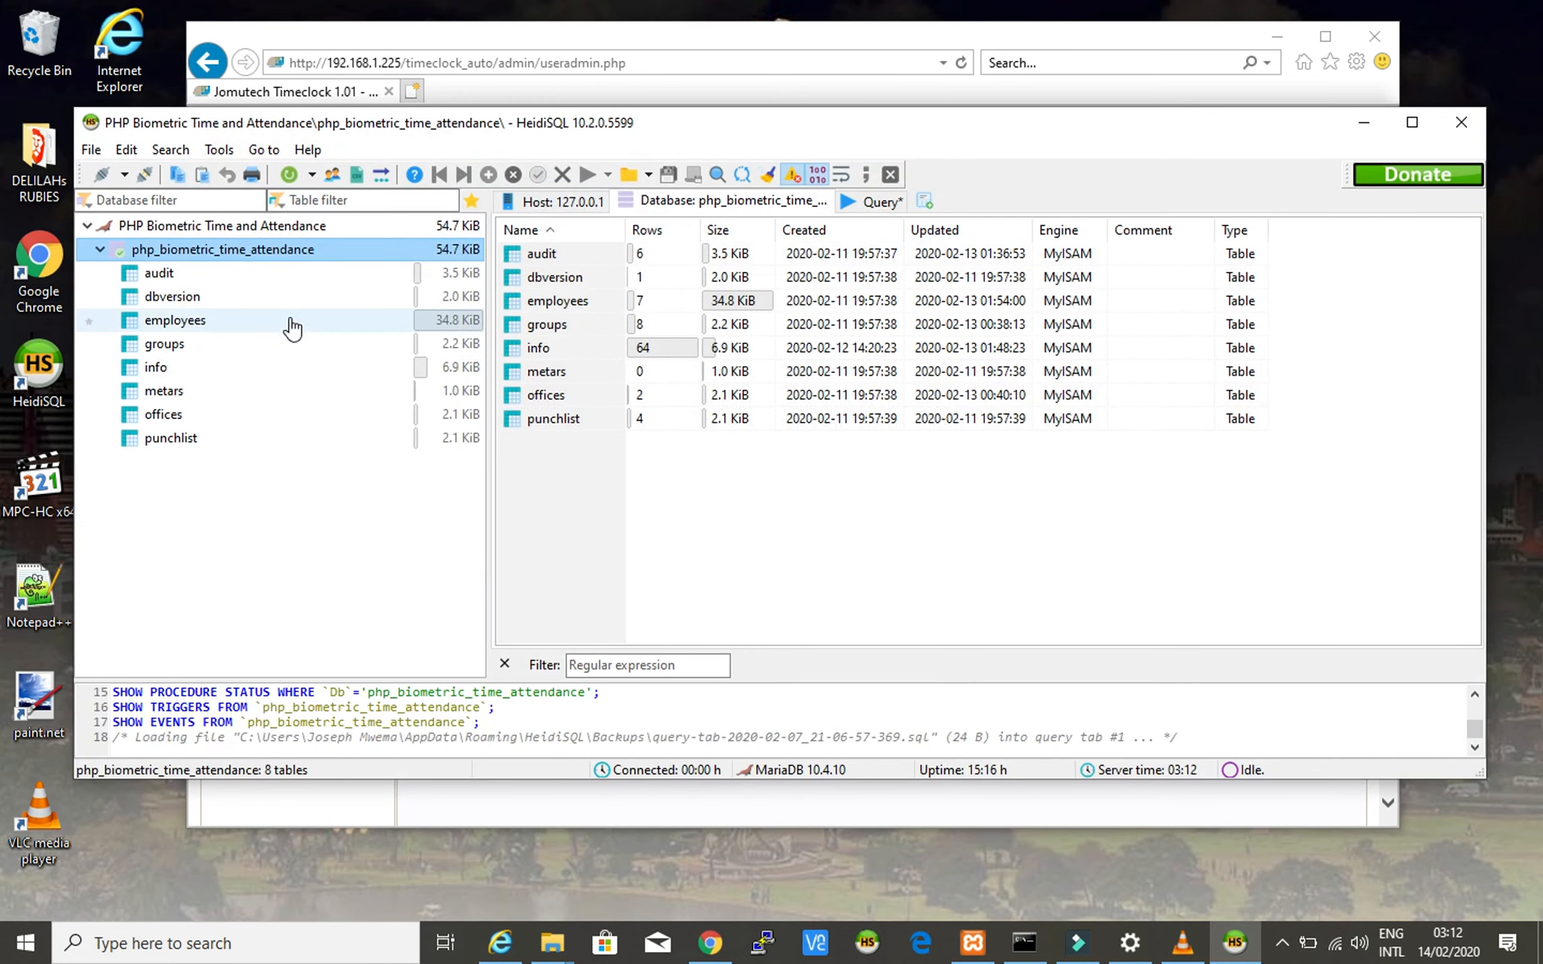
- Display the employees table's 16 columns, scrolling down to the fptemplate2 VARCHAR(3000) definition
{"action": "left_click", "coordinate": [181, 323]}
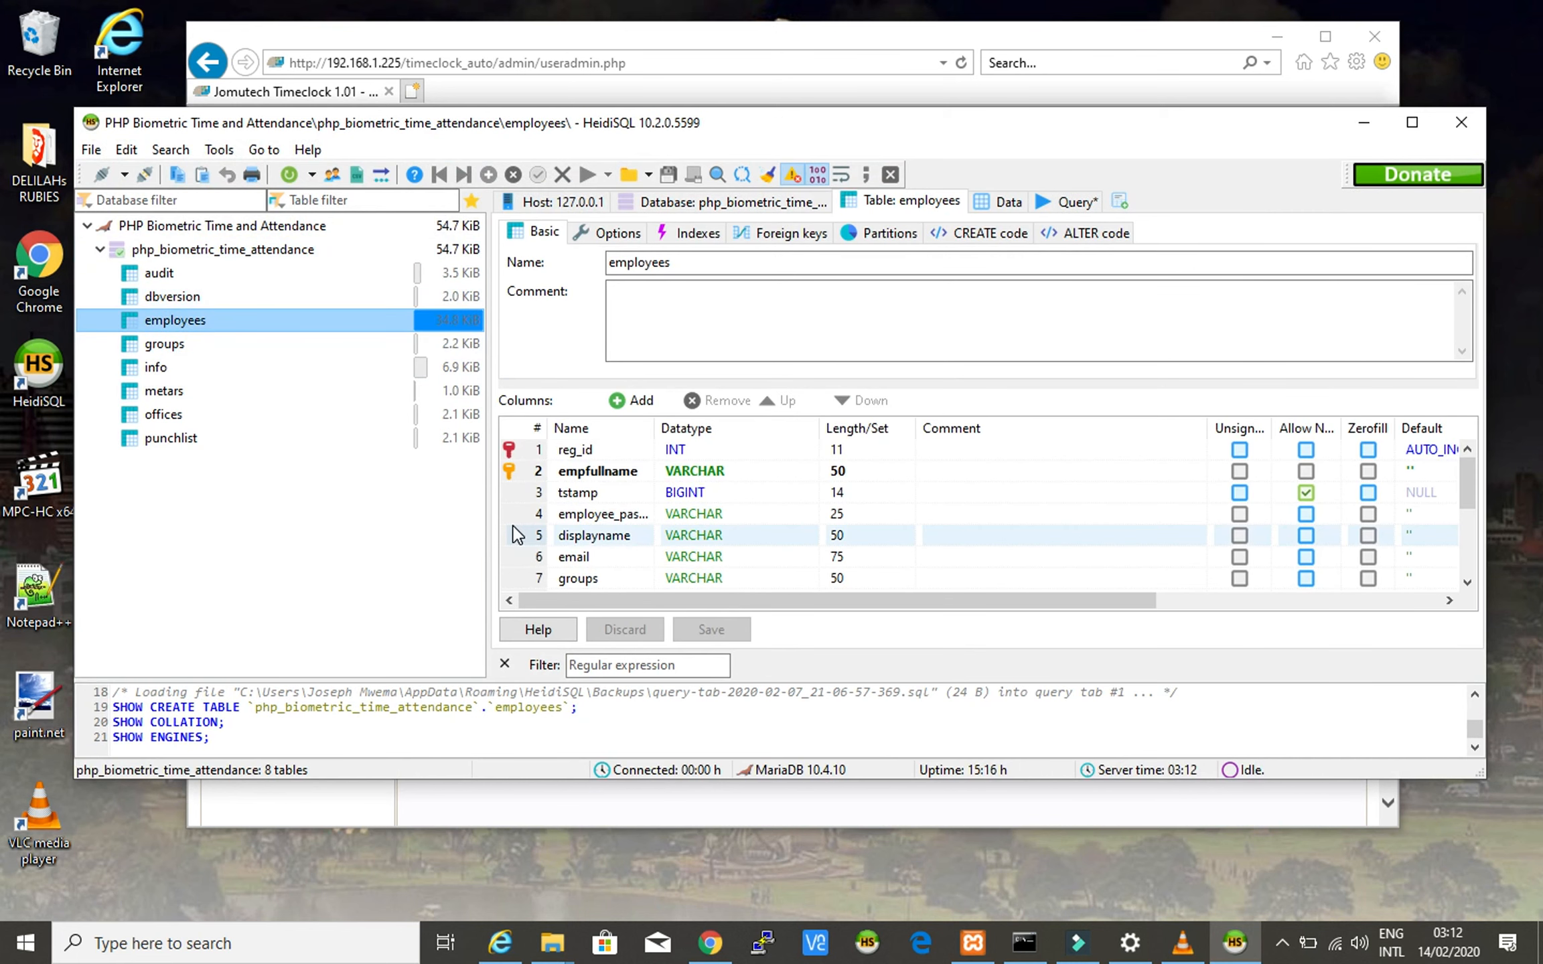
{"action": "scroll", "coordinate": [518, 535], "scroll_direction": "down", "scroll_amount": 3}
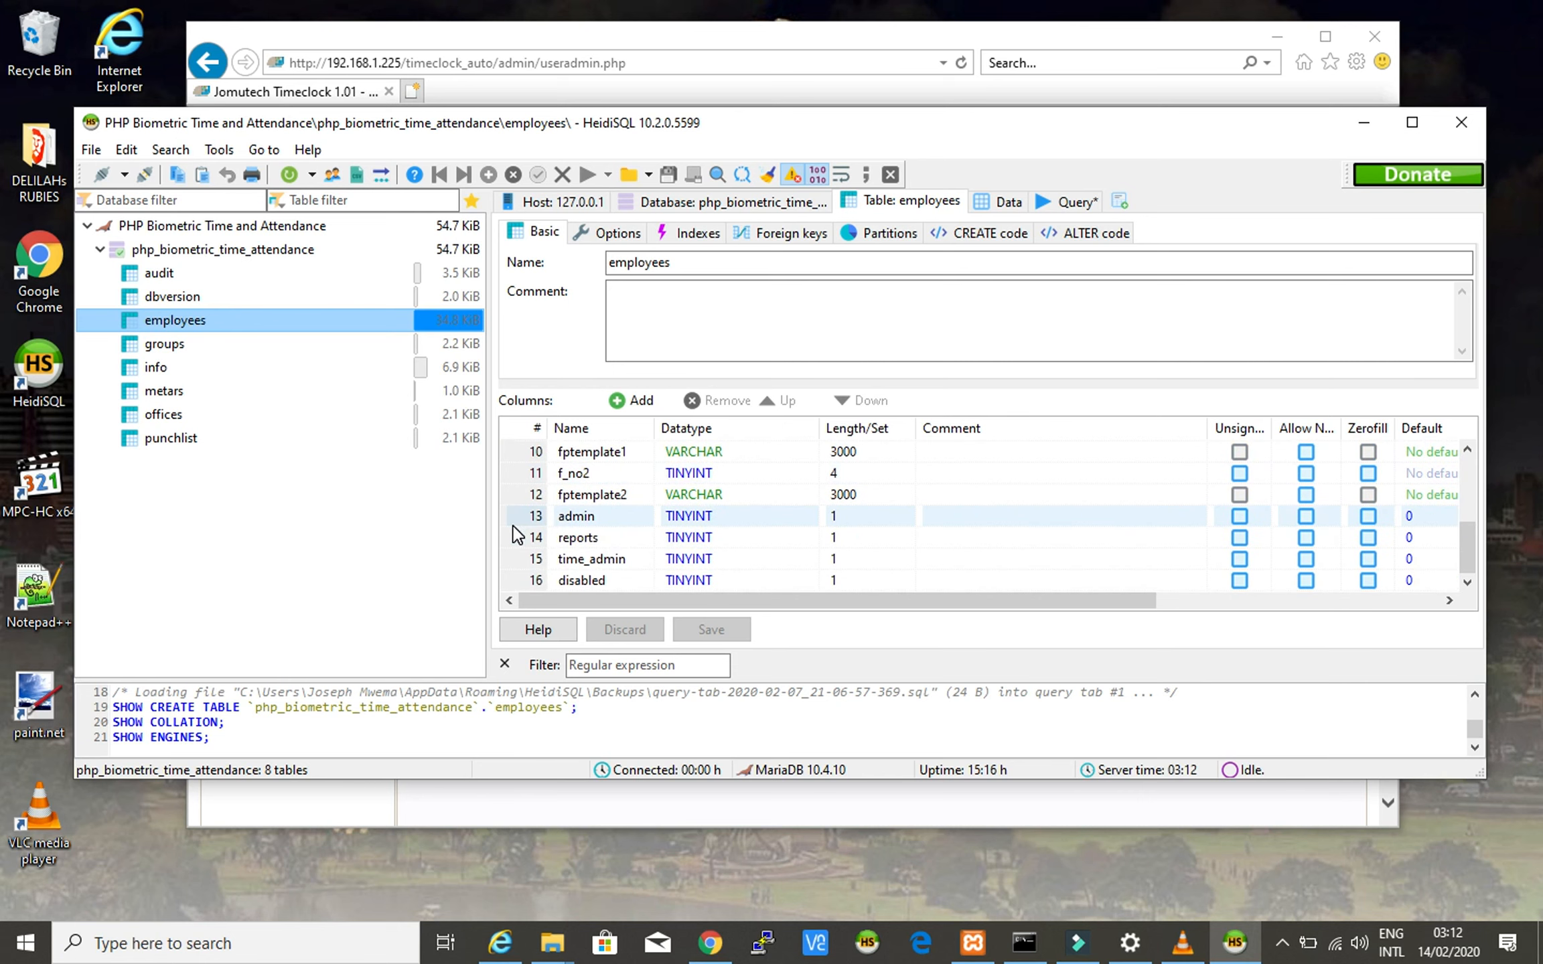
{"action": "scroll", "coordinate": [518, 534], "scroll_direction": "up", "scroll_amount": 1}
{"action": "scroll", "coordinate": [518, 534], "scroll_direction": "up", "scroll_amount": 2}
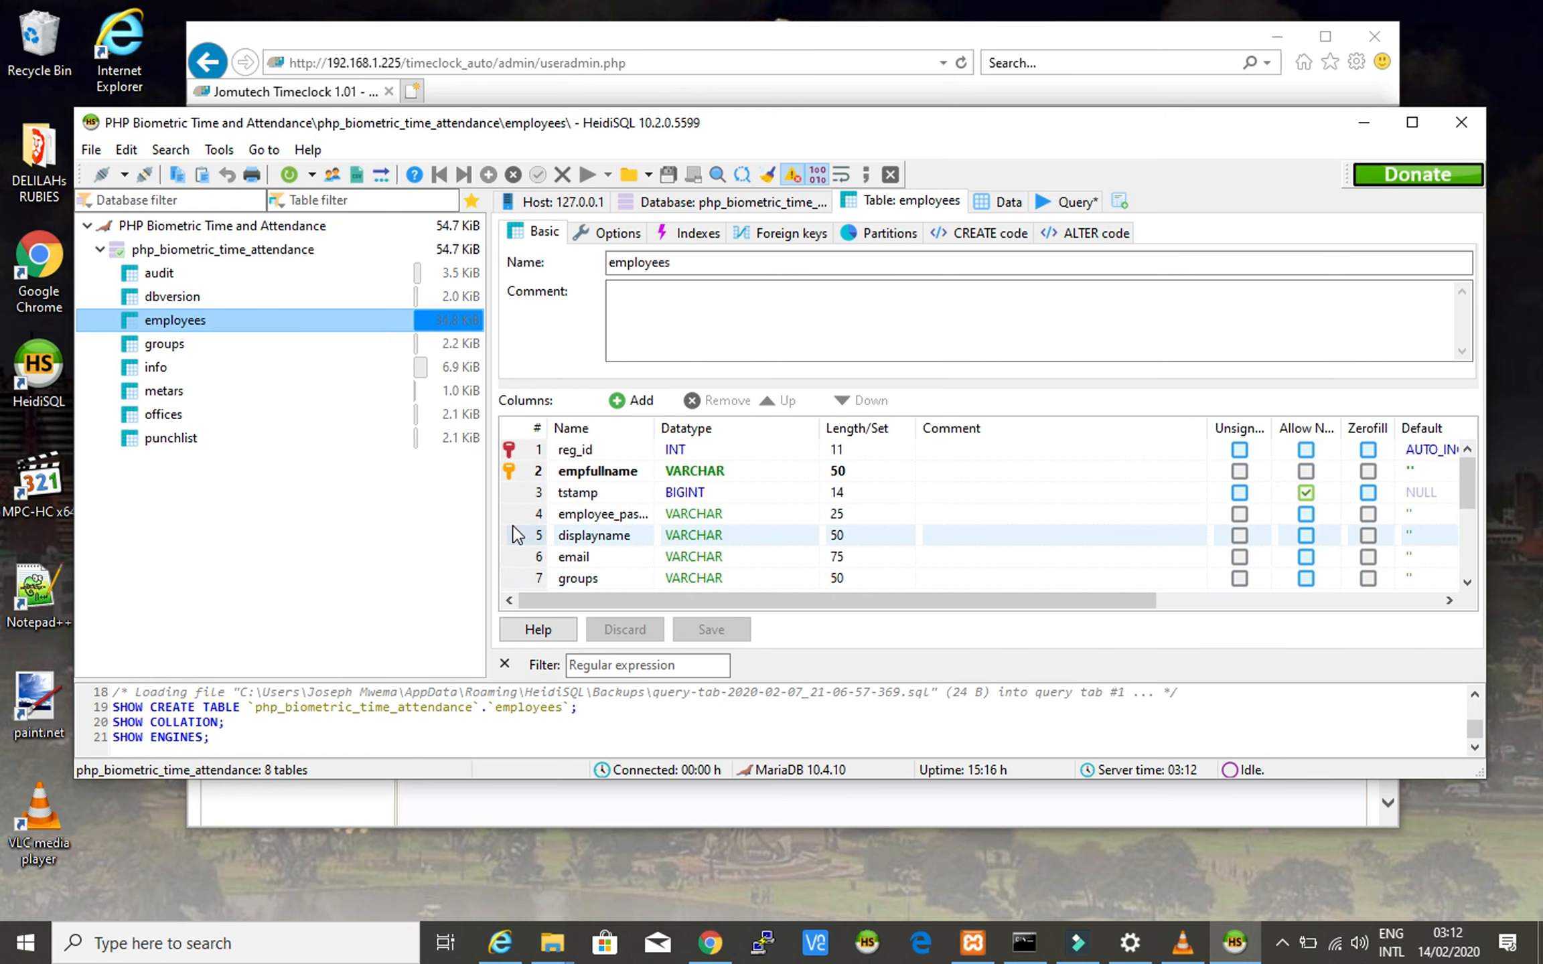
{"action": "scroll", "coordinate": [518, 534], "scroll_direction": "down", "scroll_amount": 3}
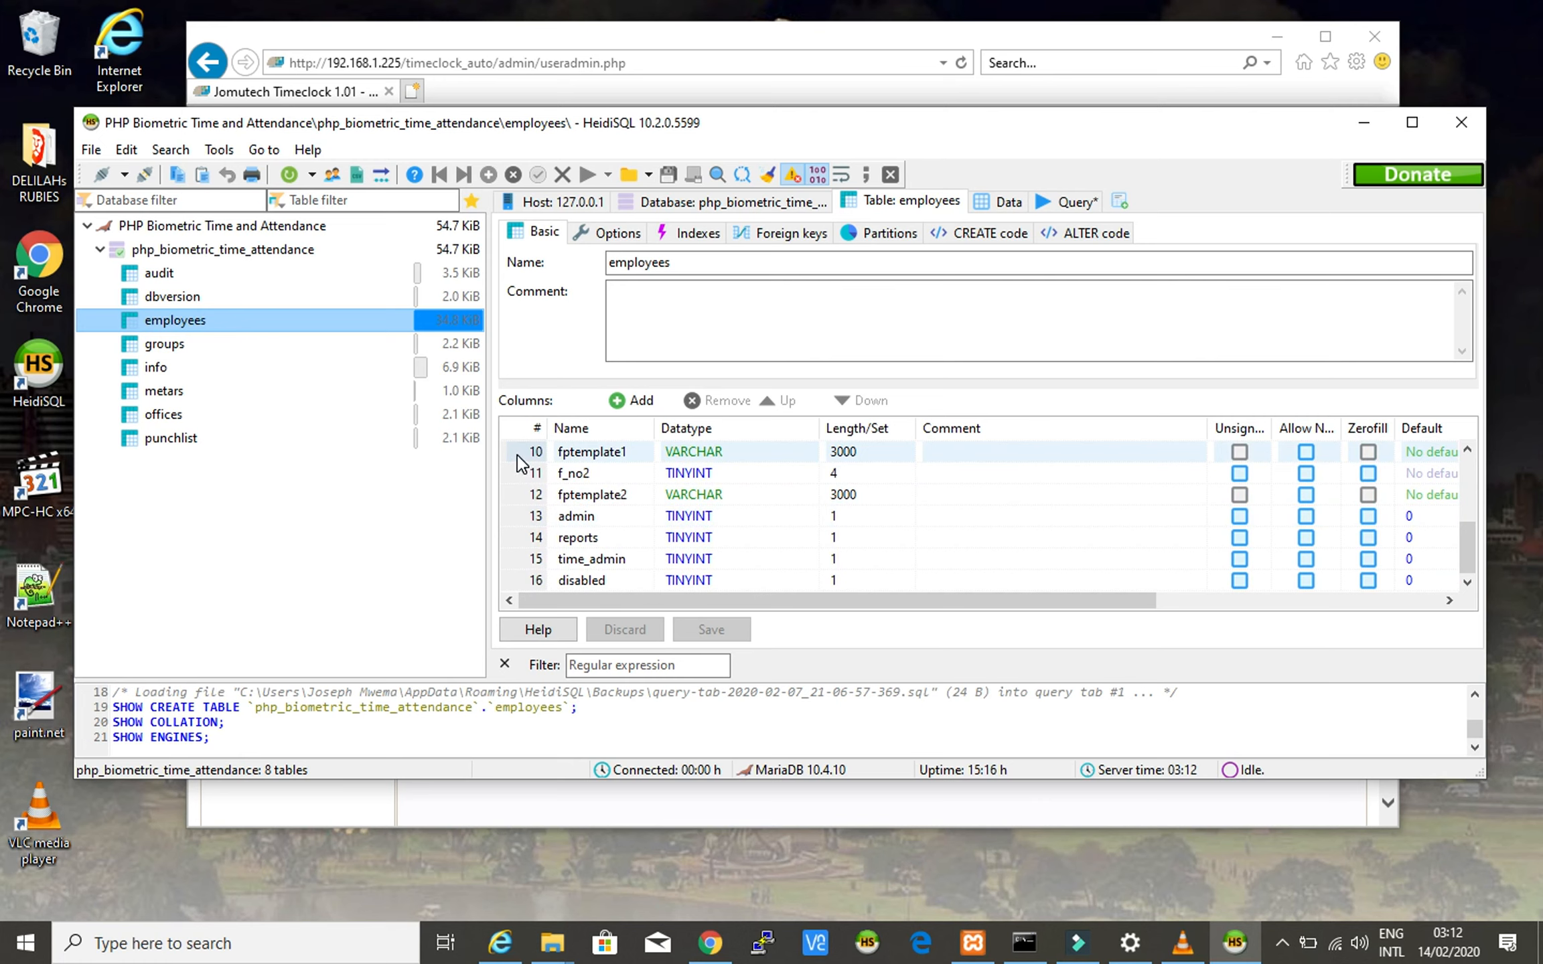
{"action": "left_click", "coordinate": [524, 494]}
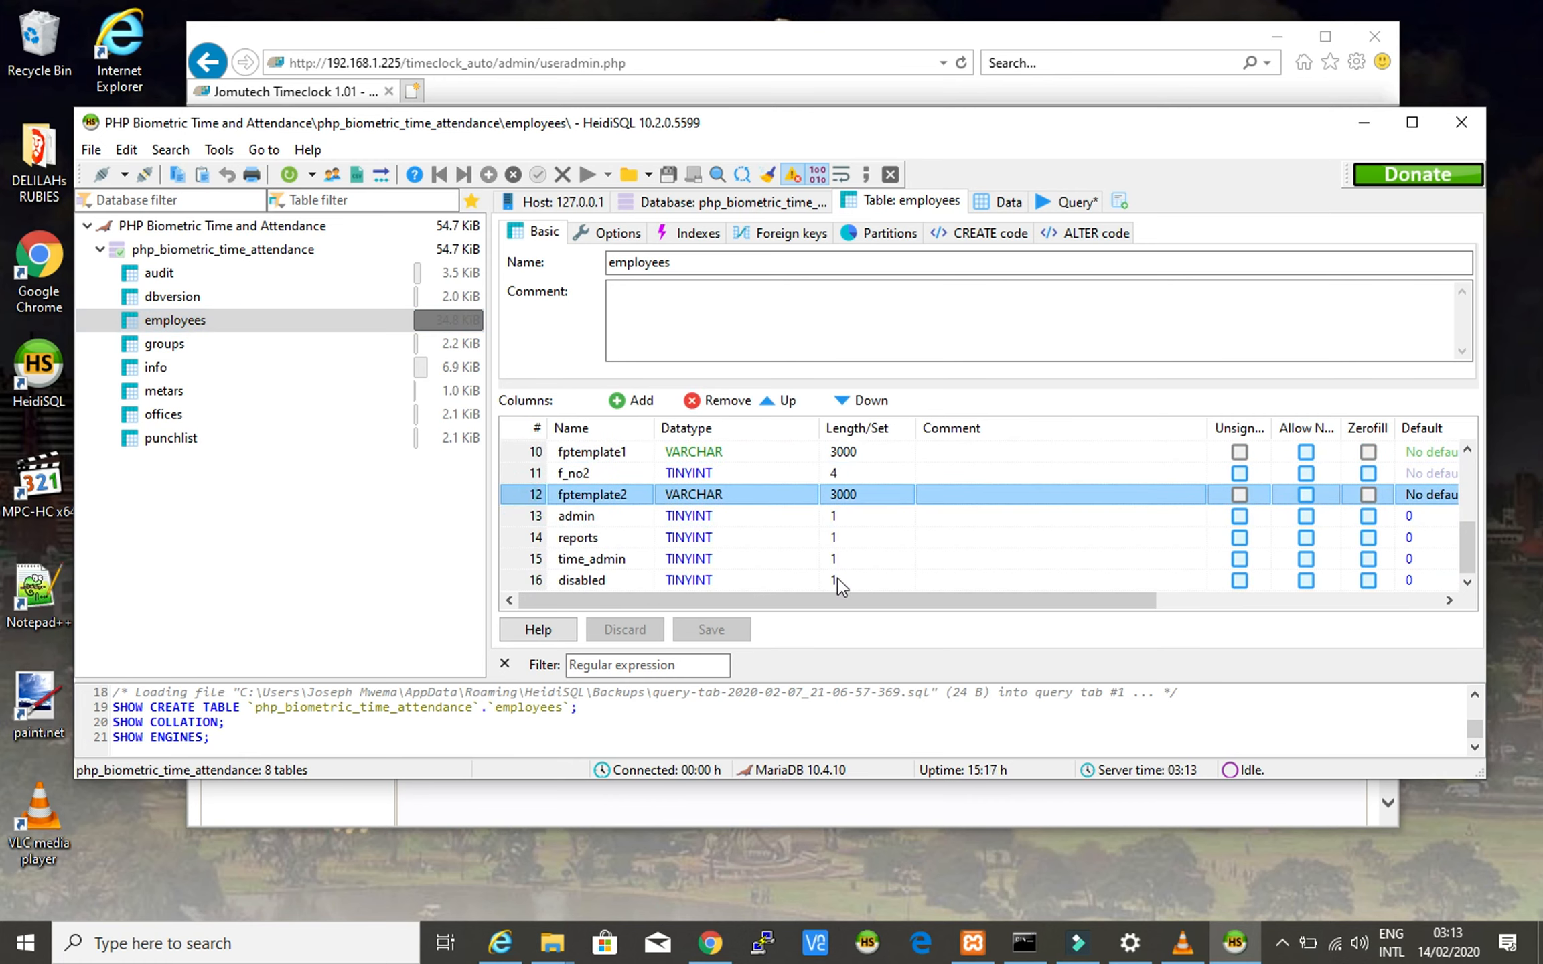
{"action": "scroll", "coordinate": [840, 583], "scroll_direction": "up", "scroll_amount": 3}
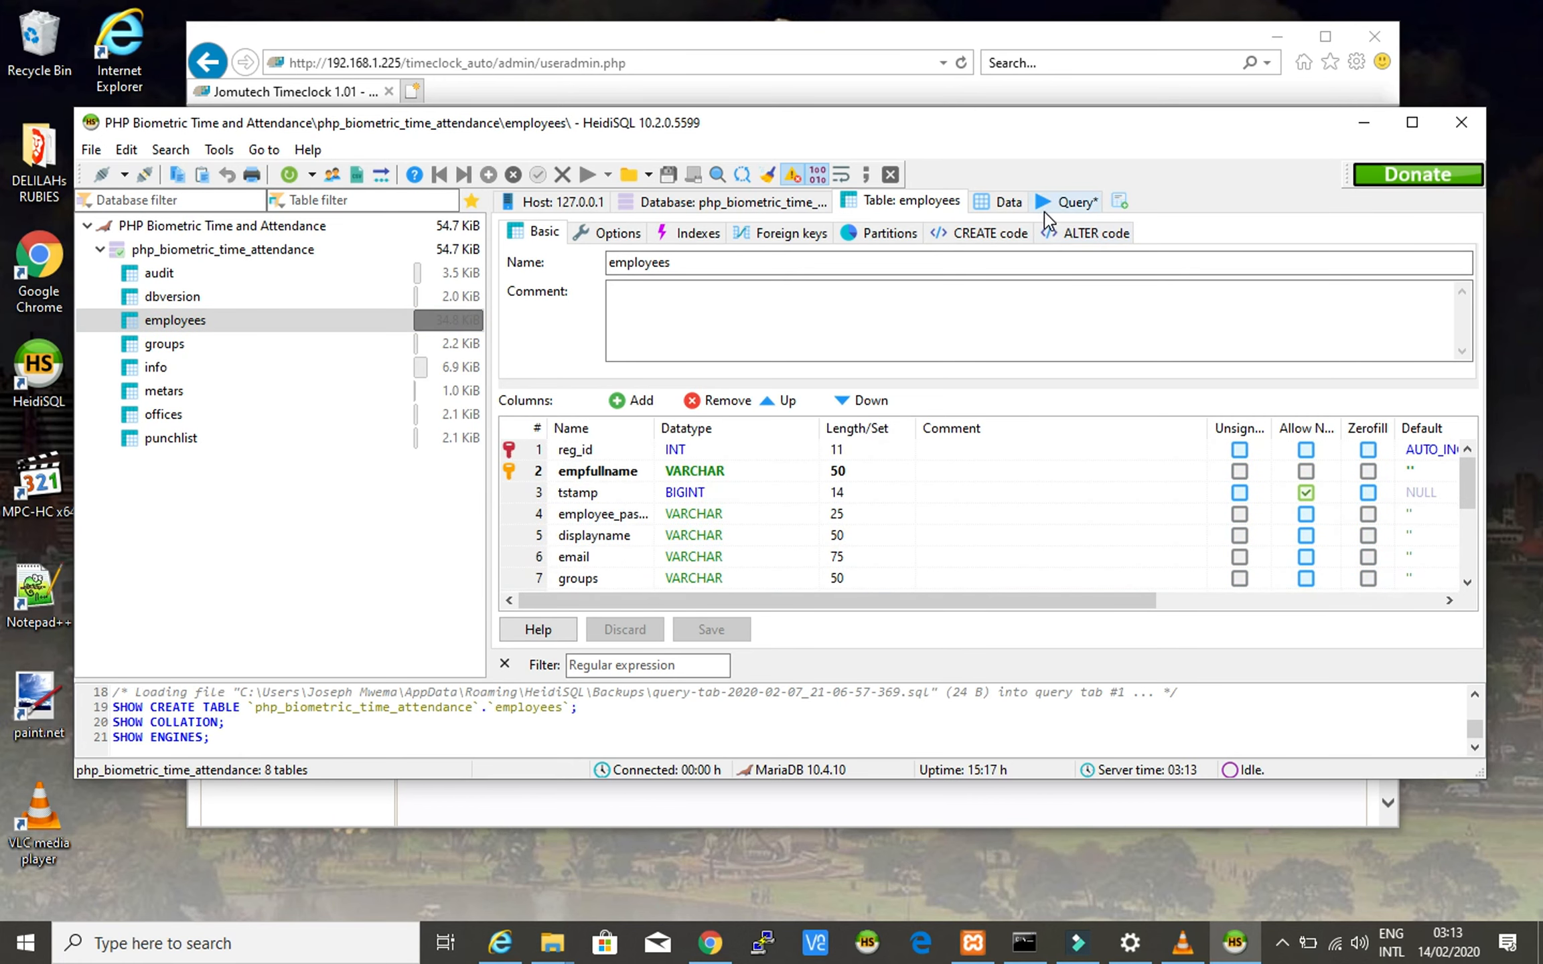
- Run the SELECT * FROM employees query as a selection to list all 7 employee records
{"action": "left_click", "coordinate": [1073, 204]}
{"action": "left_click", "coordinate": [752, 229]}
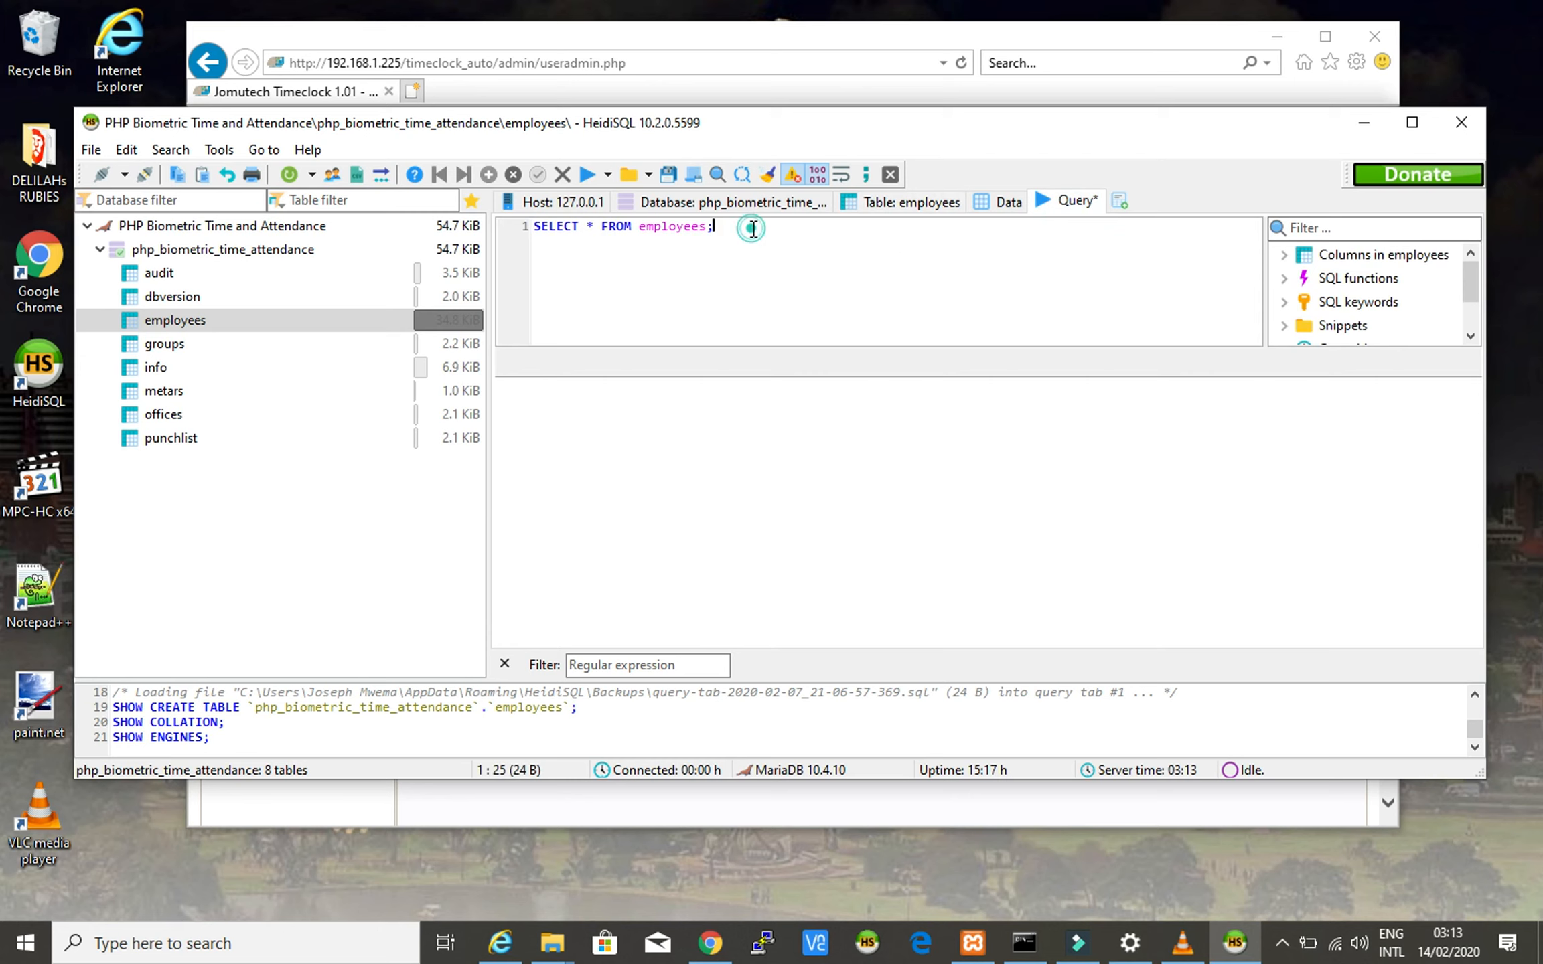
{"action": "left_click", "coordinate": [529, 225], "text": "shift"}
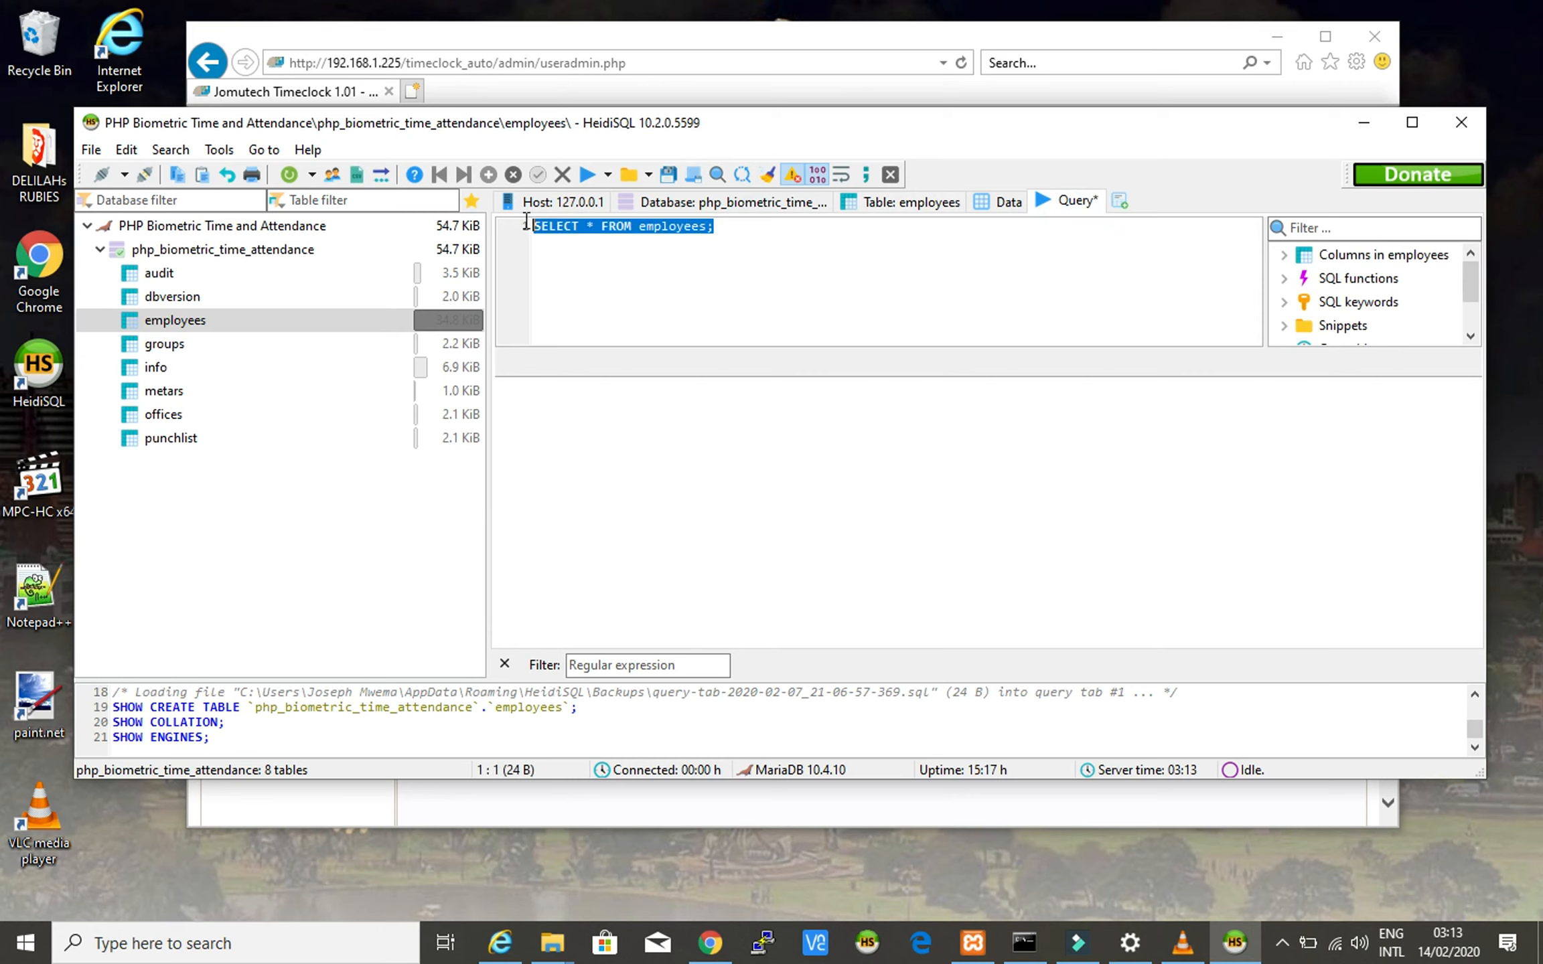
{"action": "right_click", "coordinate": [615, 225]}
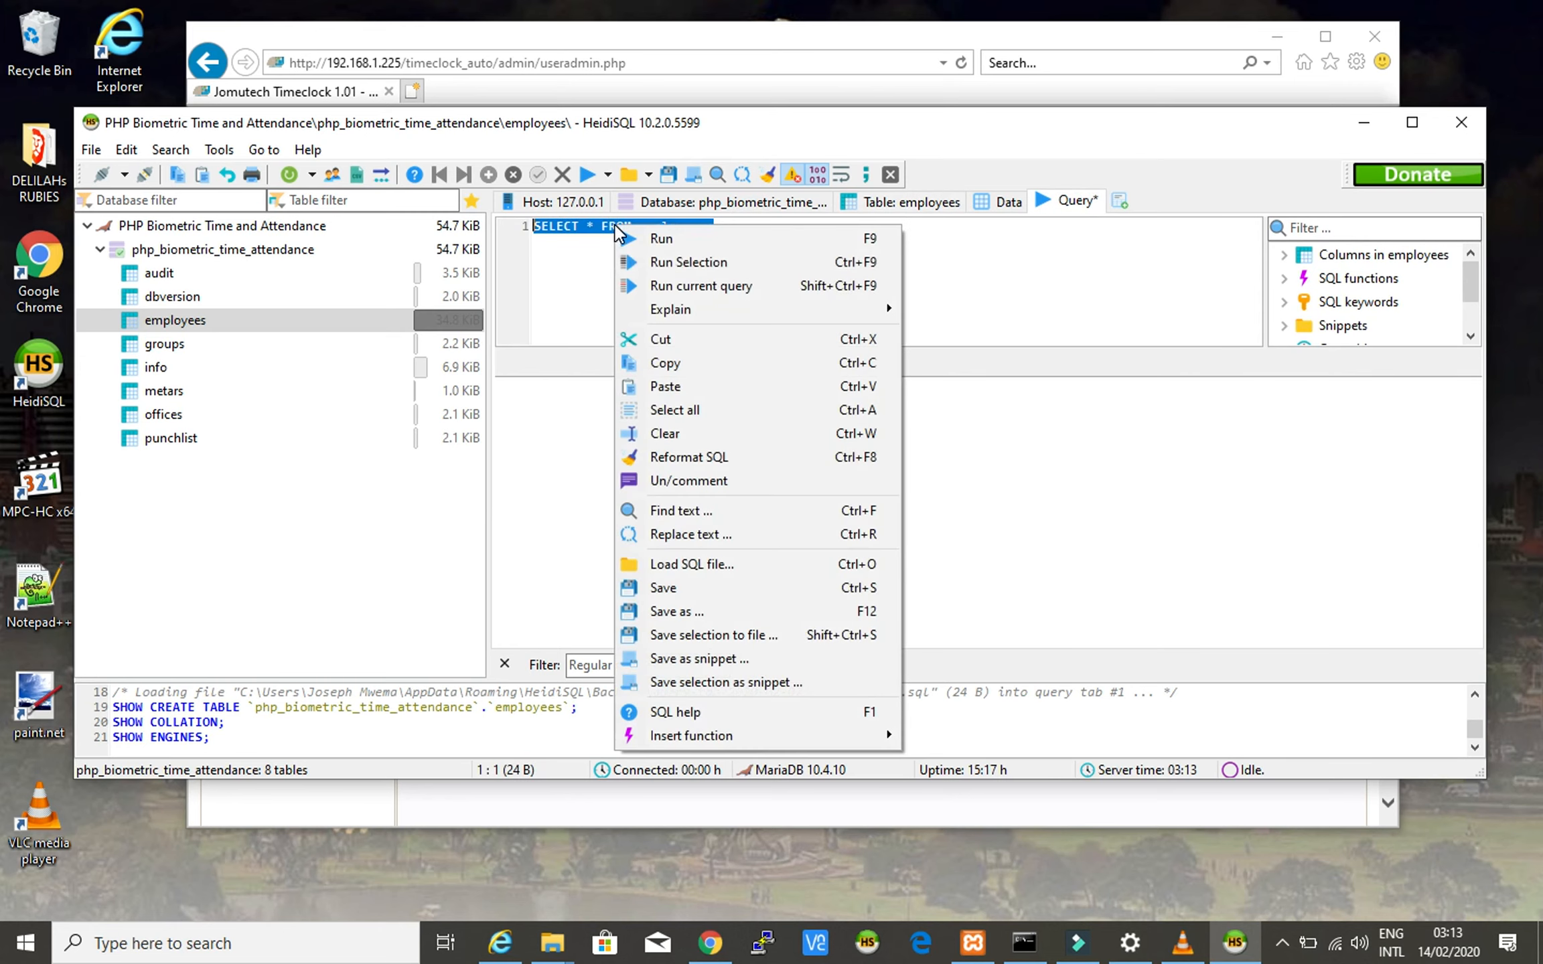
{"action": "left_click", "coordinate": [770, 262]}
{"action": "left_click", "coordinate": [774, 234]}
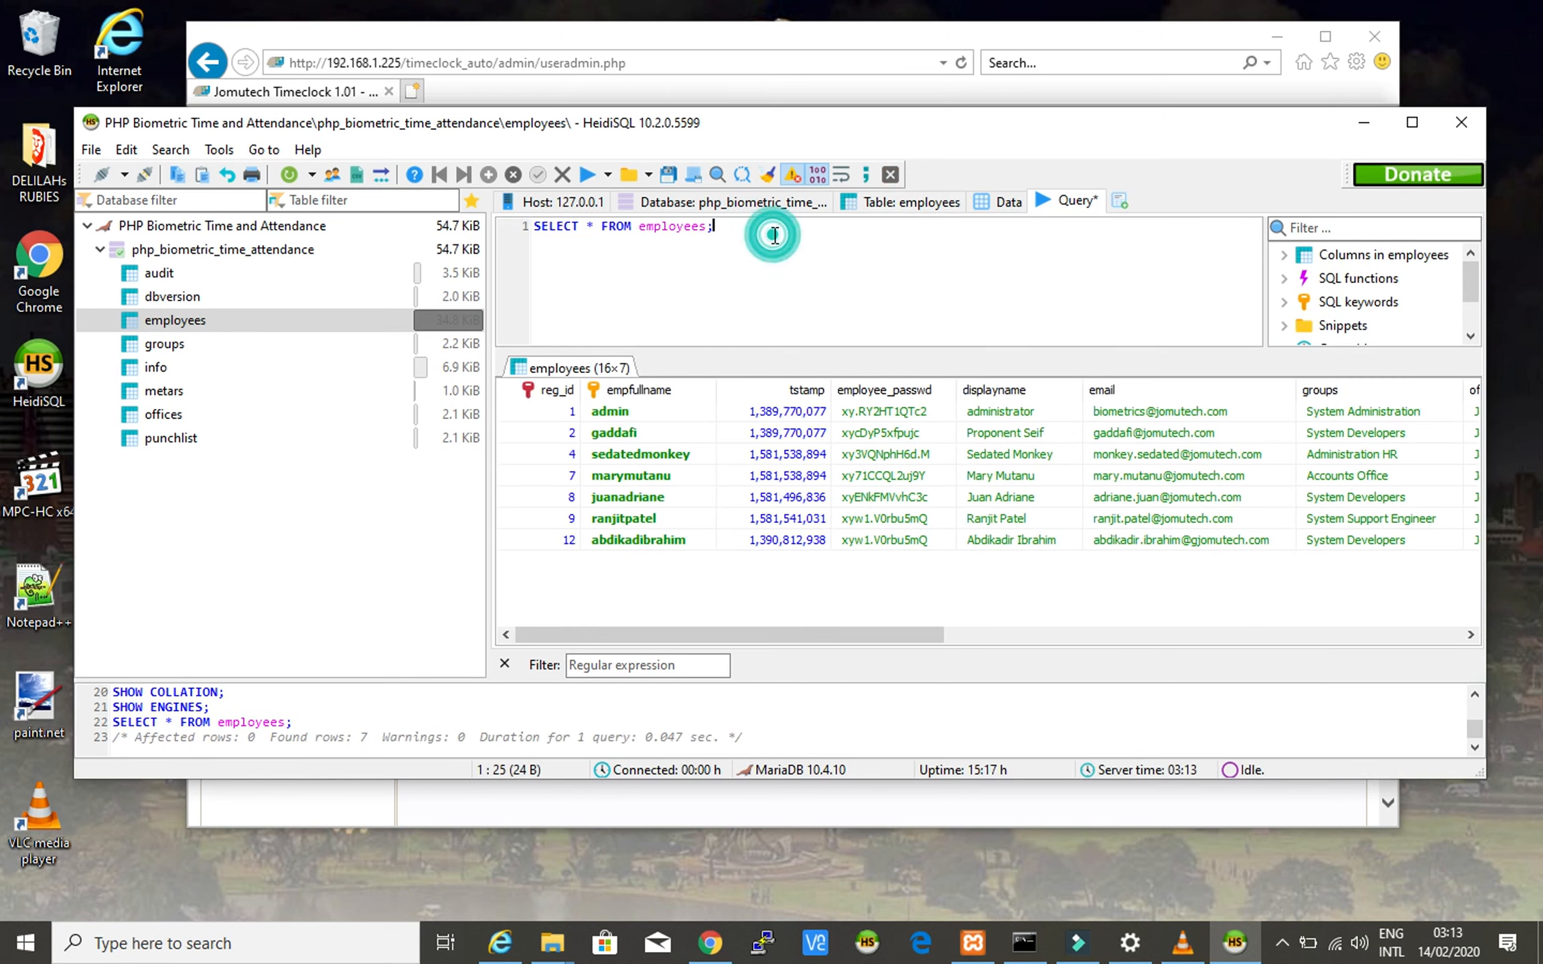
- Match two displayname cells in the results against the same names on the Timeclock User Summary
{"action": "left_click", "coordinate": [1009, 416]}
{"action": "left_click", "coordinate": [1002, 438]}
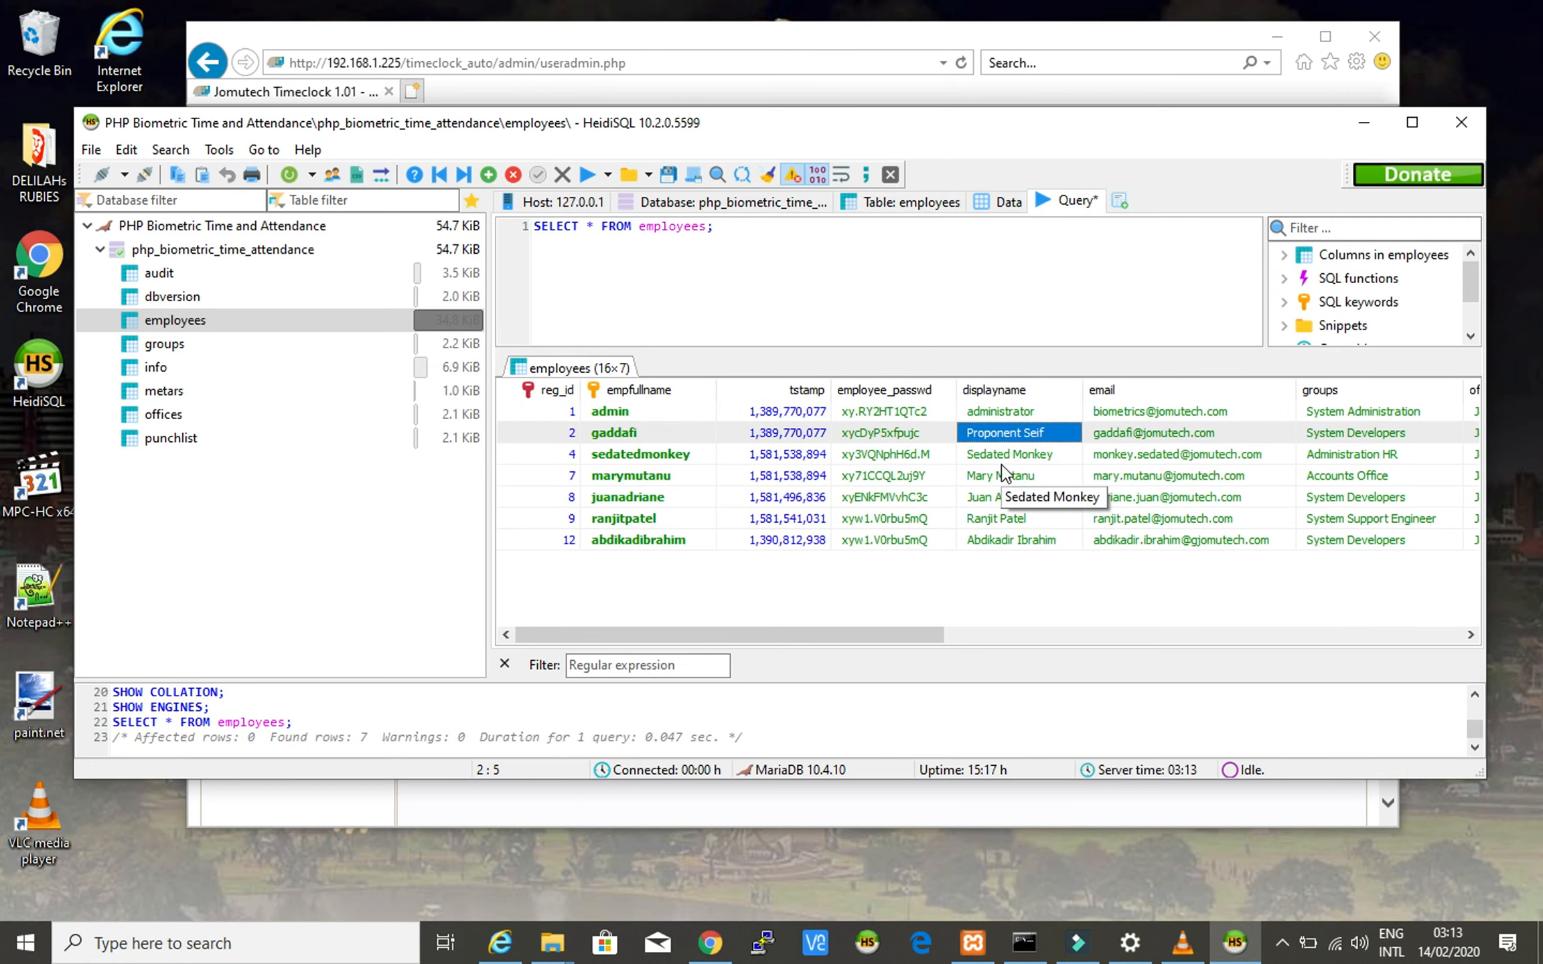
{"action": "left_click", "coordinate": [714, 27]}
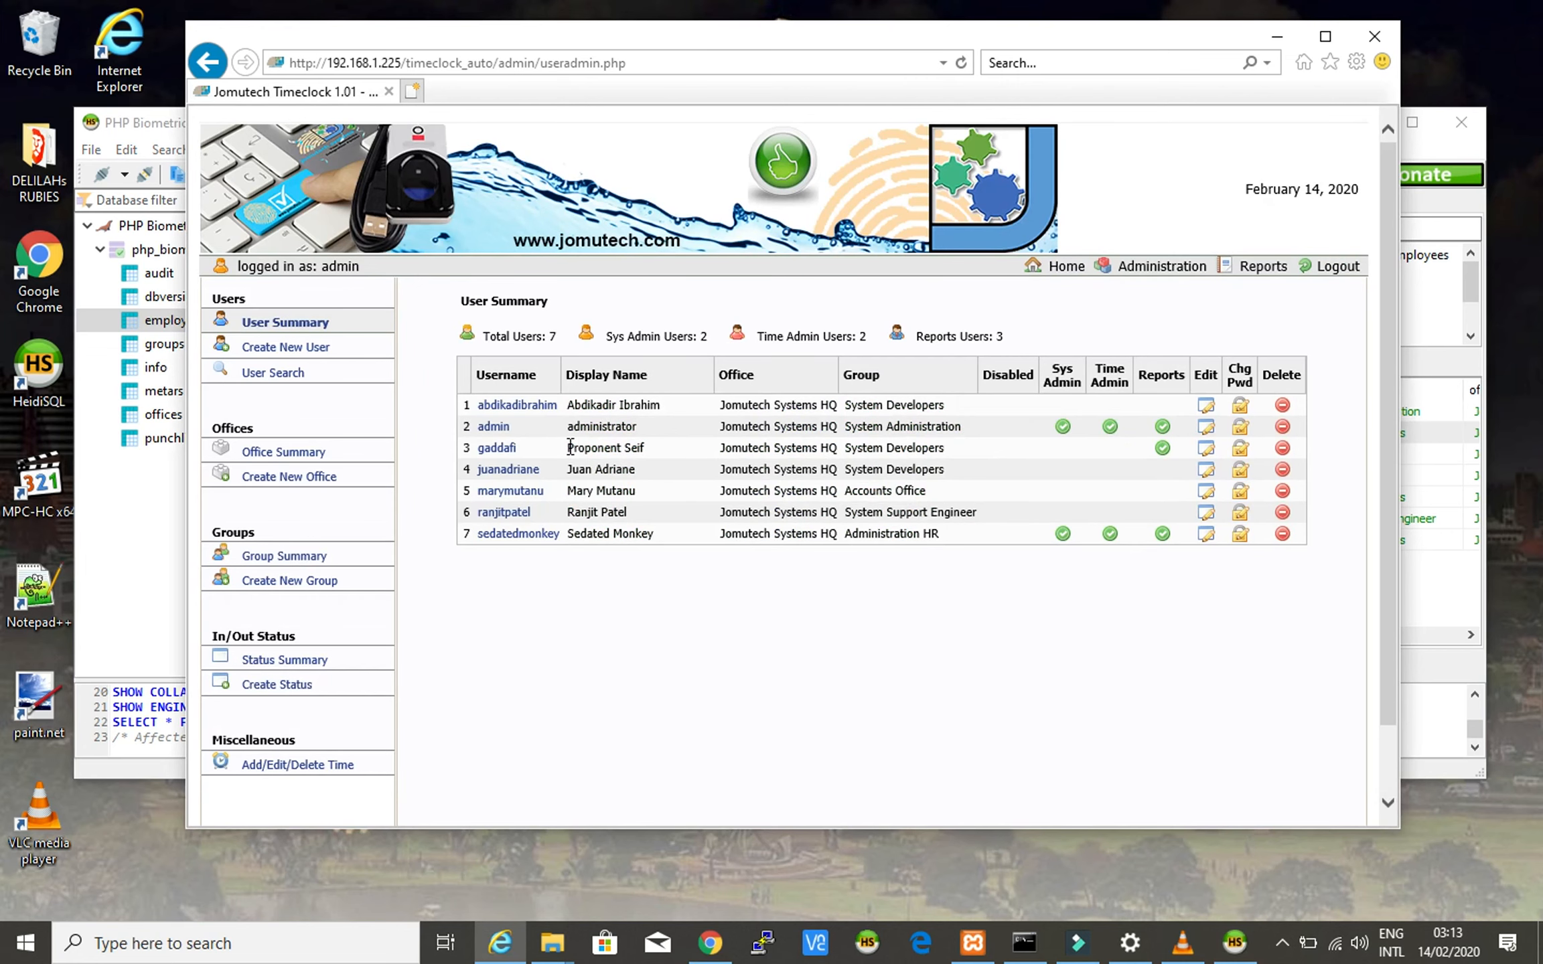
{"action": "left_click_drag", "start_coordinate": [570, 447], "coordinate": [660, 447]}
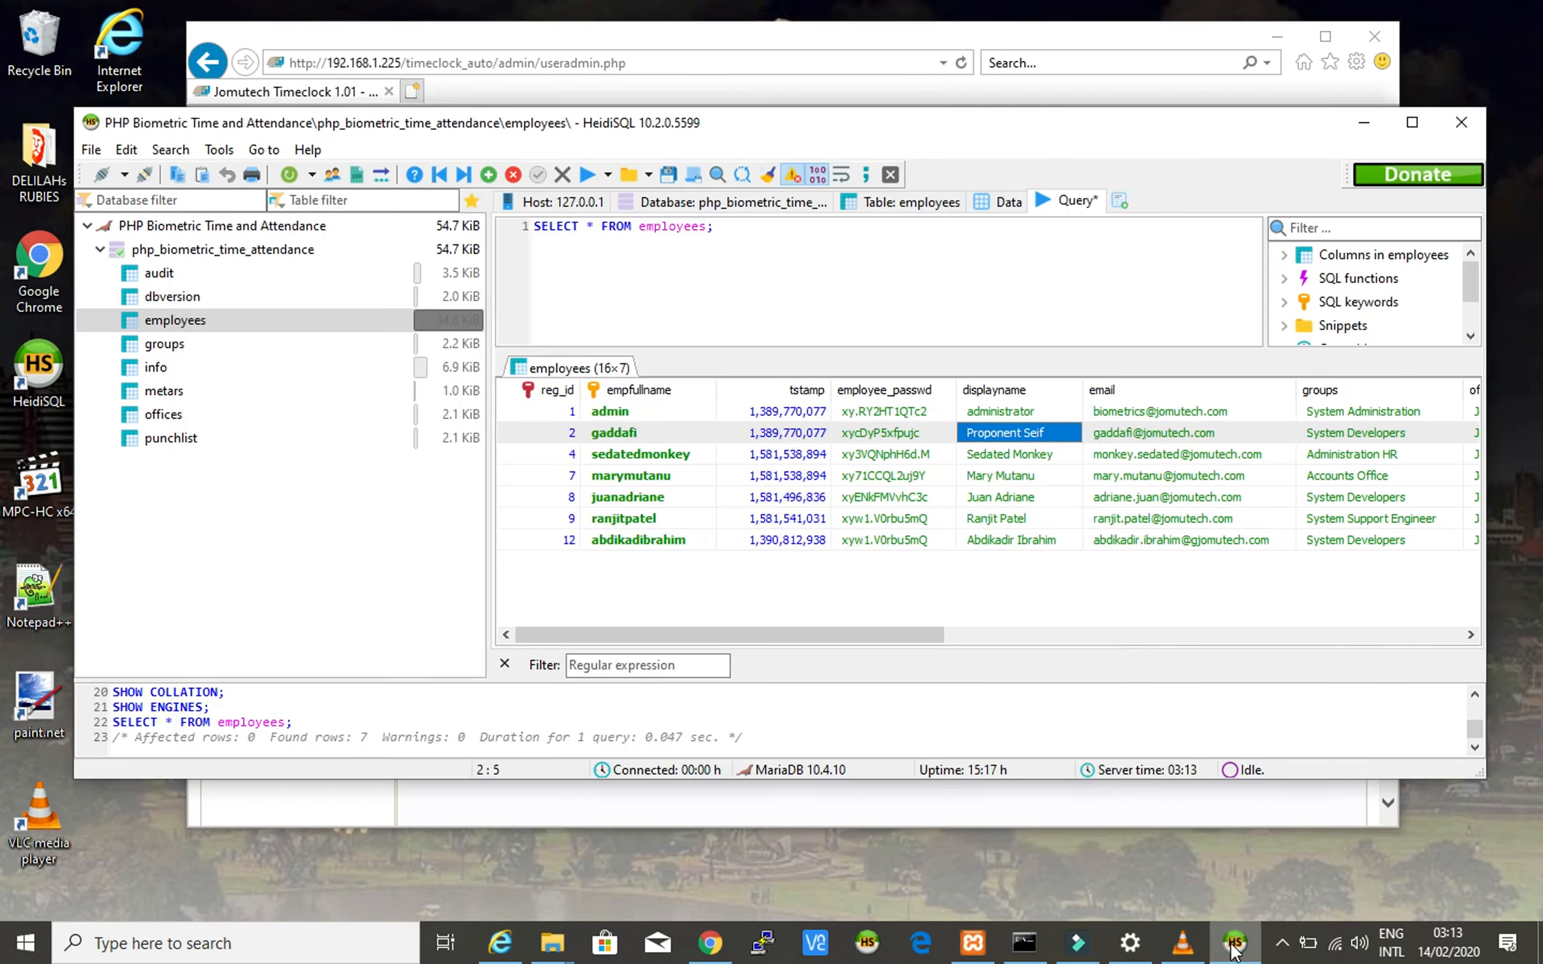
{"action": "left_click", "coordinate": [1234, 943]}
{"action": "left_click", "coordinate": [971, 455]}
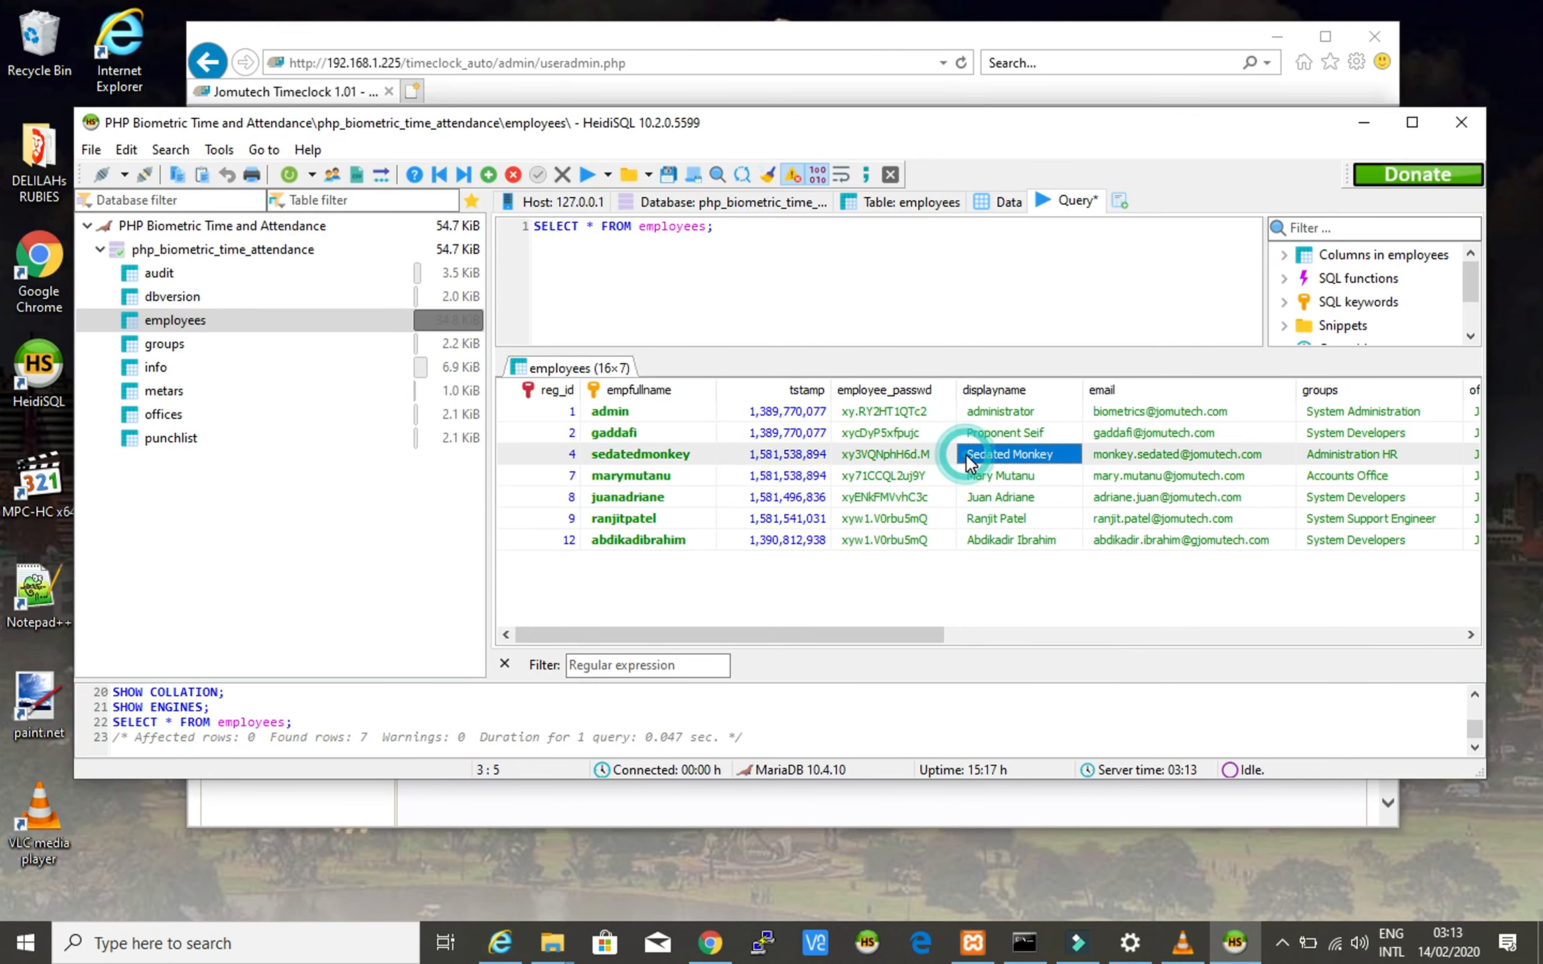
{"action": "left_click", "coordinate": [902, 35]}
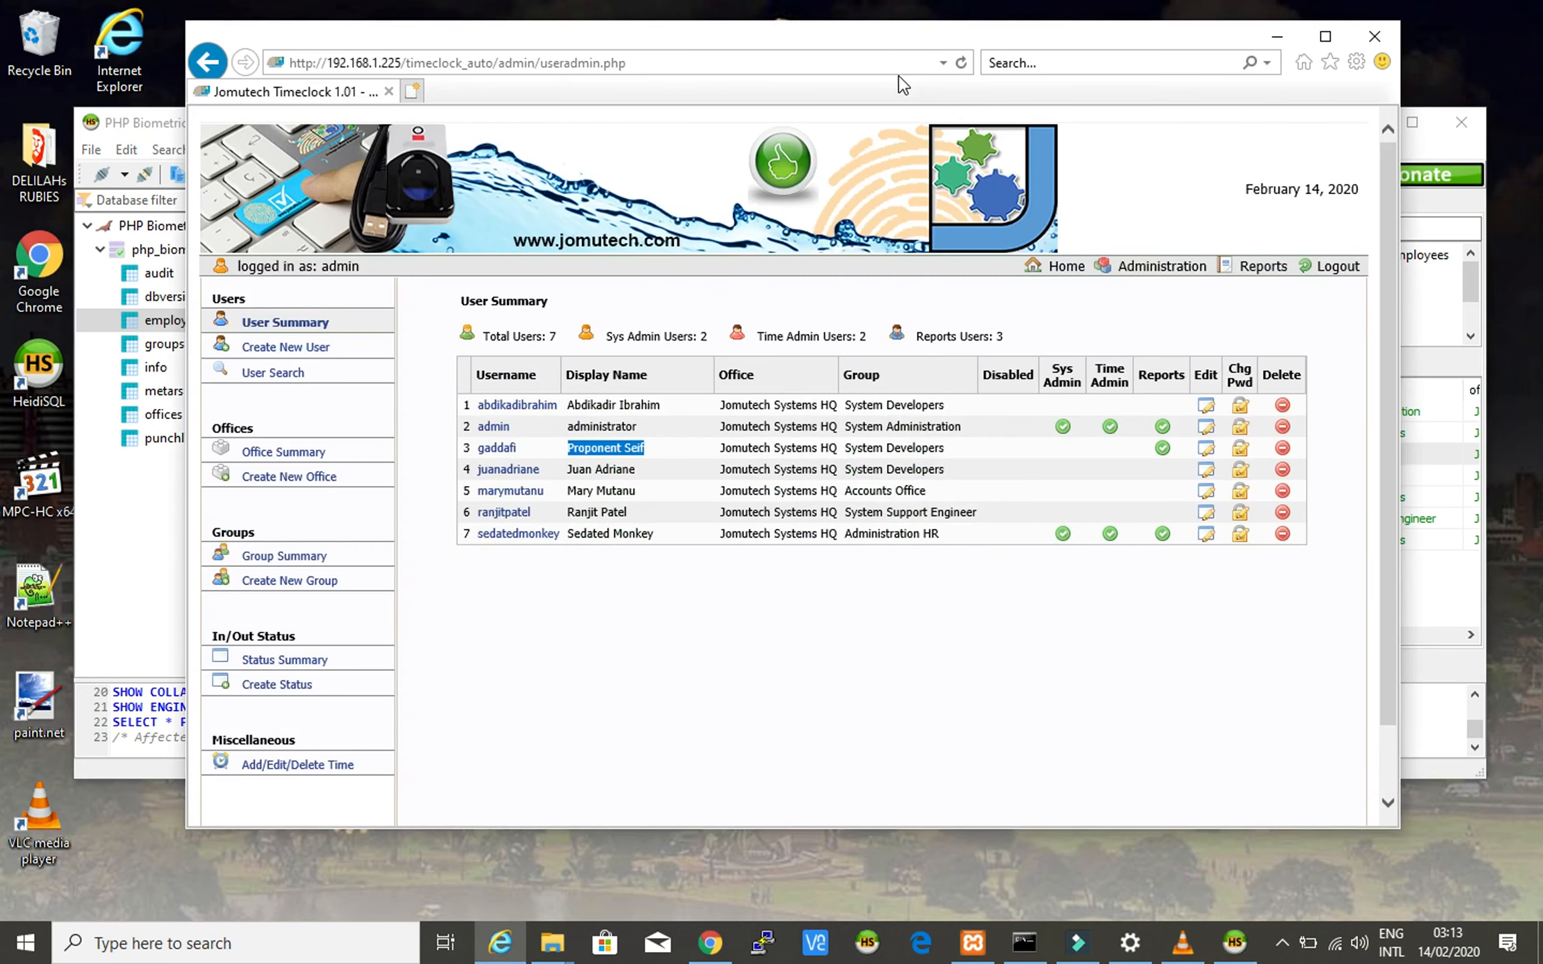
{"action": "left_click_drag", "start_coordinate": [567, 536], "coordinate": [667, 531]}
- Match one more display name with the User Summary, then minimize HeidiSQL
{"action": "left_click", "coordinate": [1425, 153]}
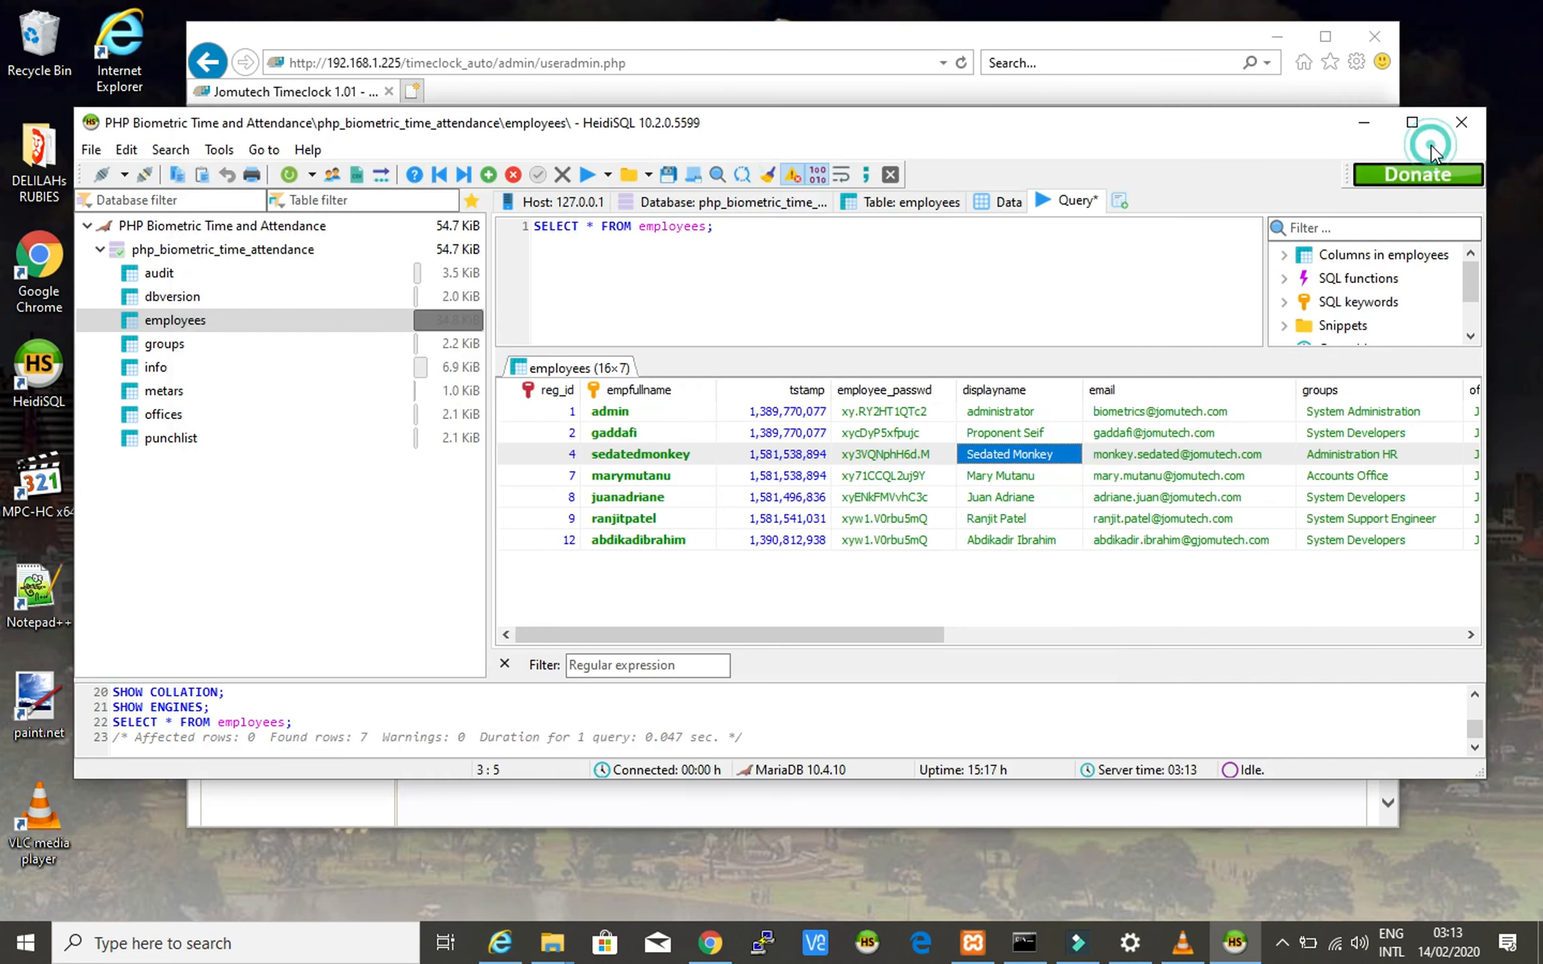
{"action": "double_click", "coordinate": [1003, 479]}
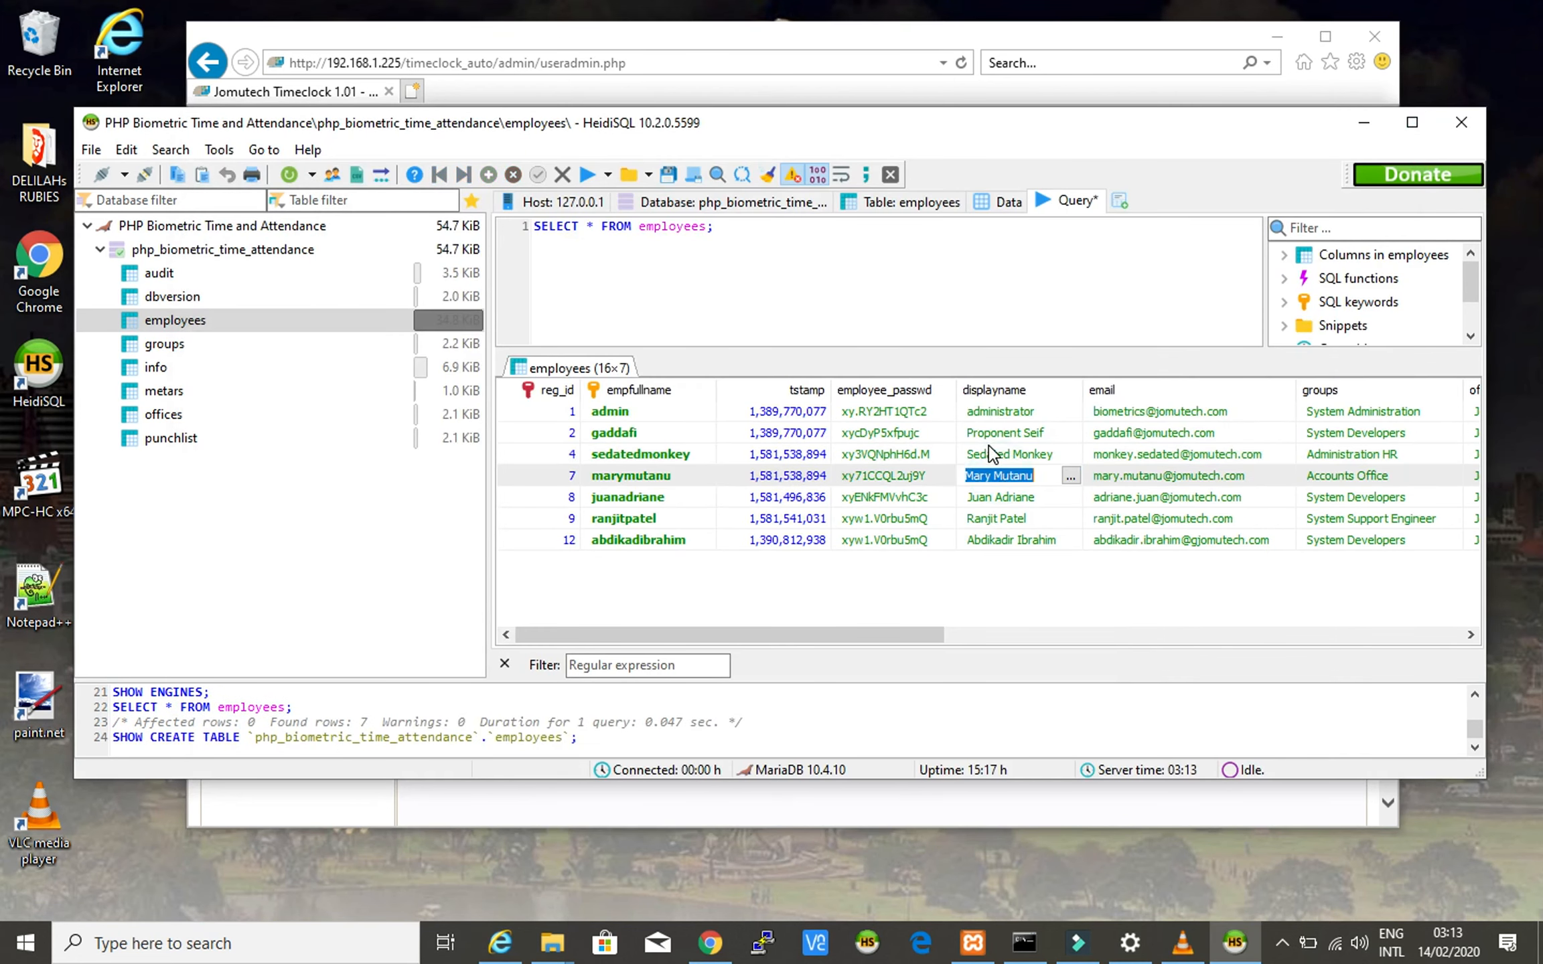
{"action": "left_click", "coordinate": [822, 26]}
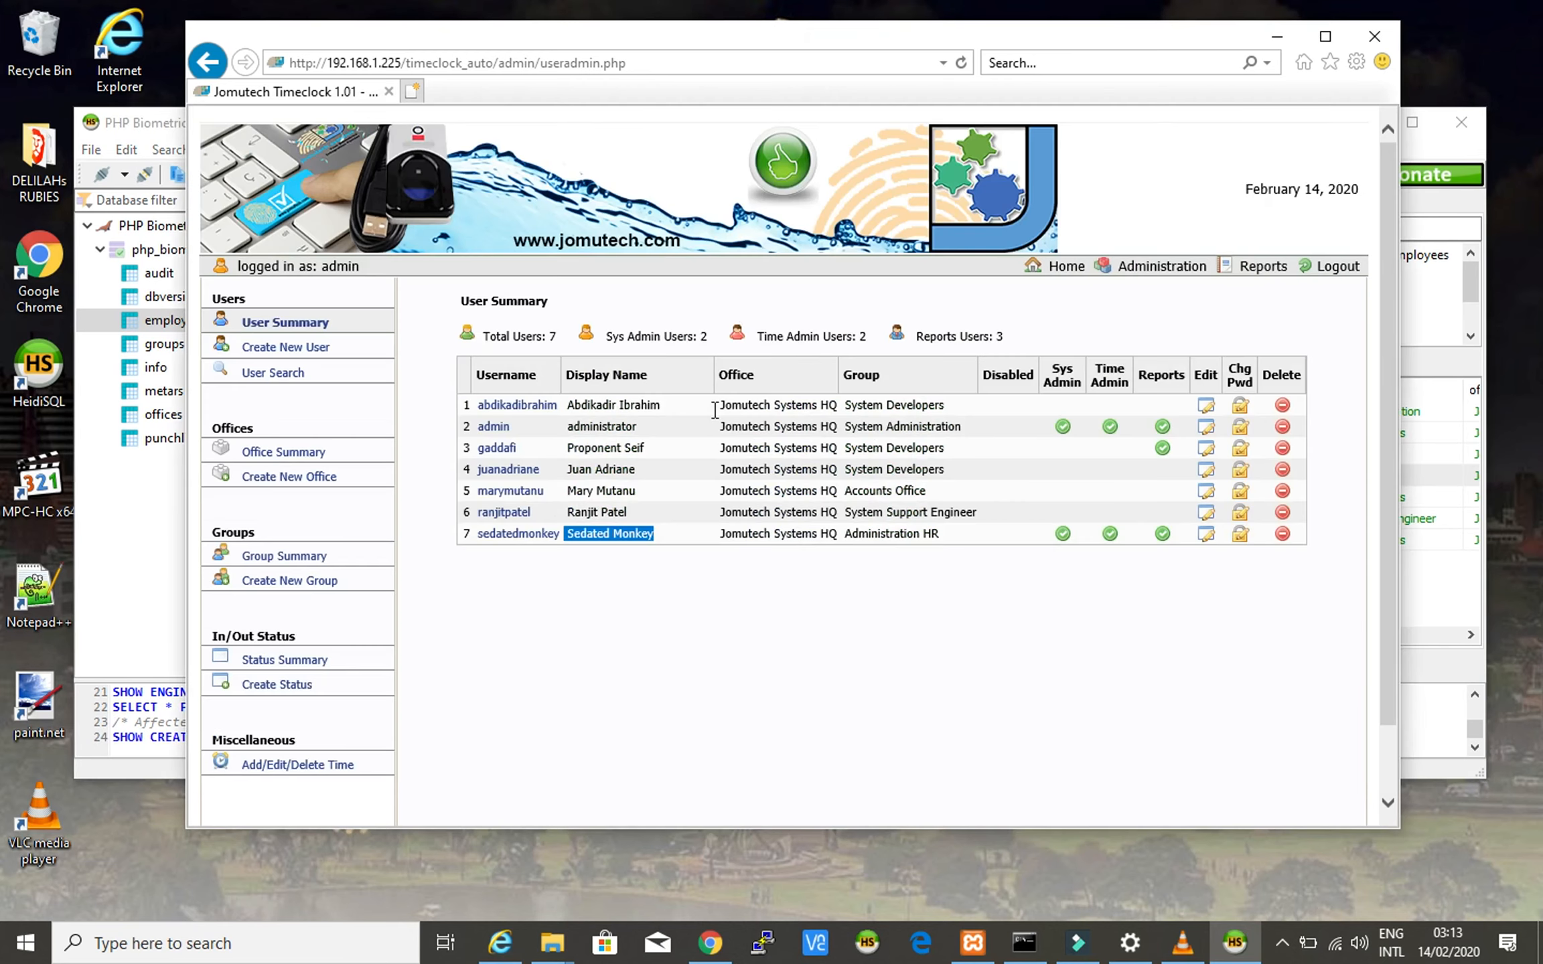
{"action": "triple_click", "coordinate": [588, 492]}
{"action": "left_click", "coordinate": [696, 652]}
{"action": "left_click", "coordinate": [1435, 149]}
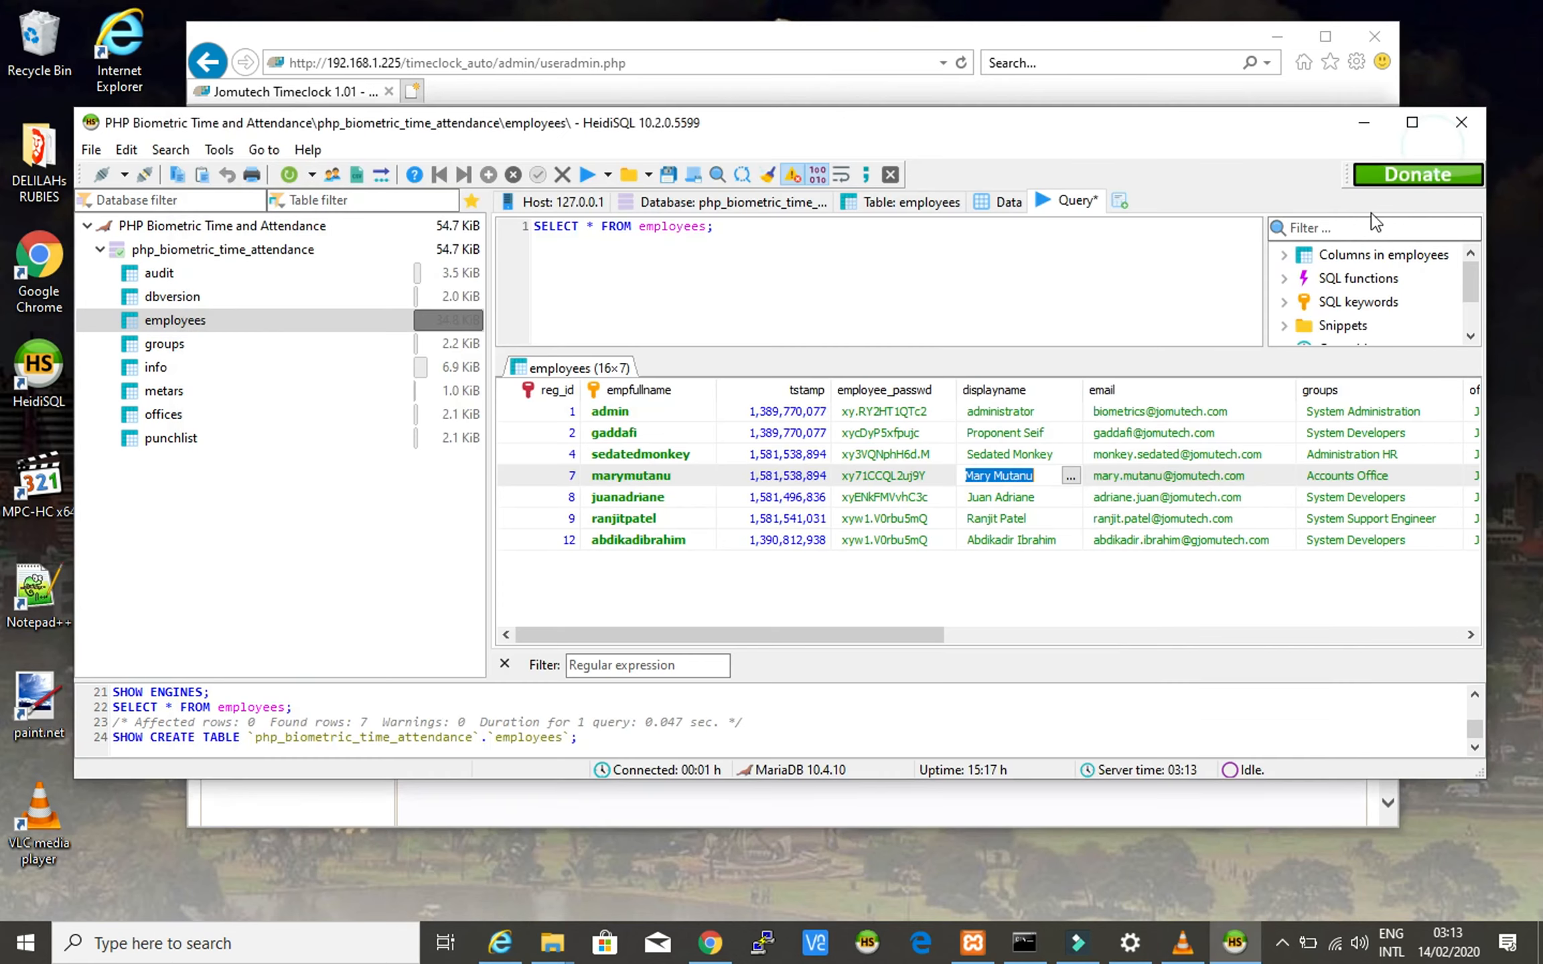
{"action": "left_click", "coordinate": [979, 579]}
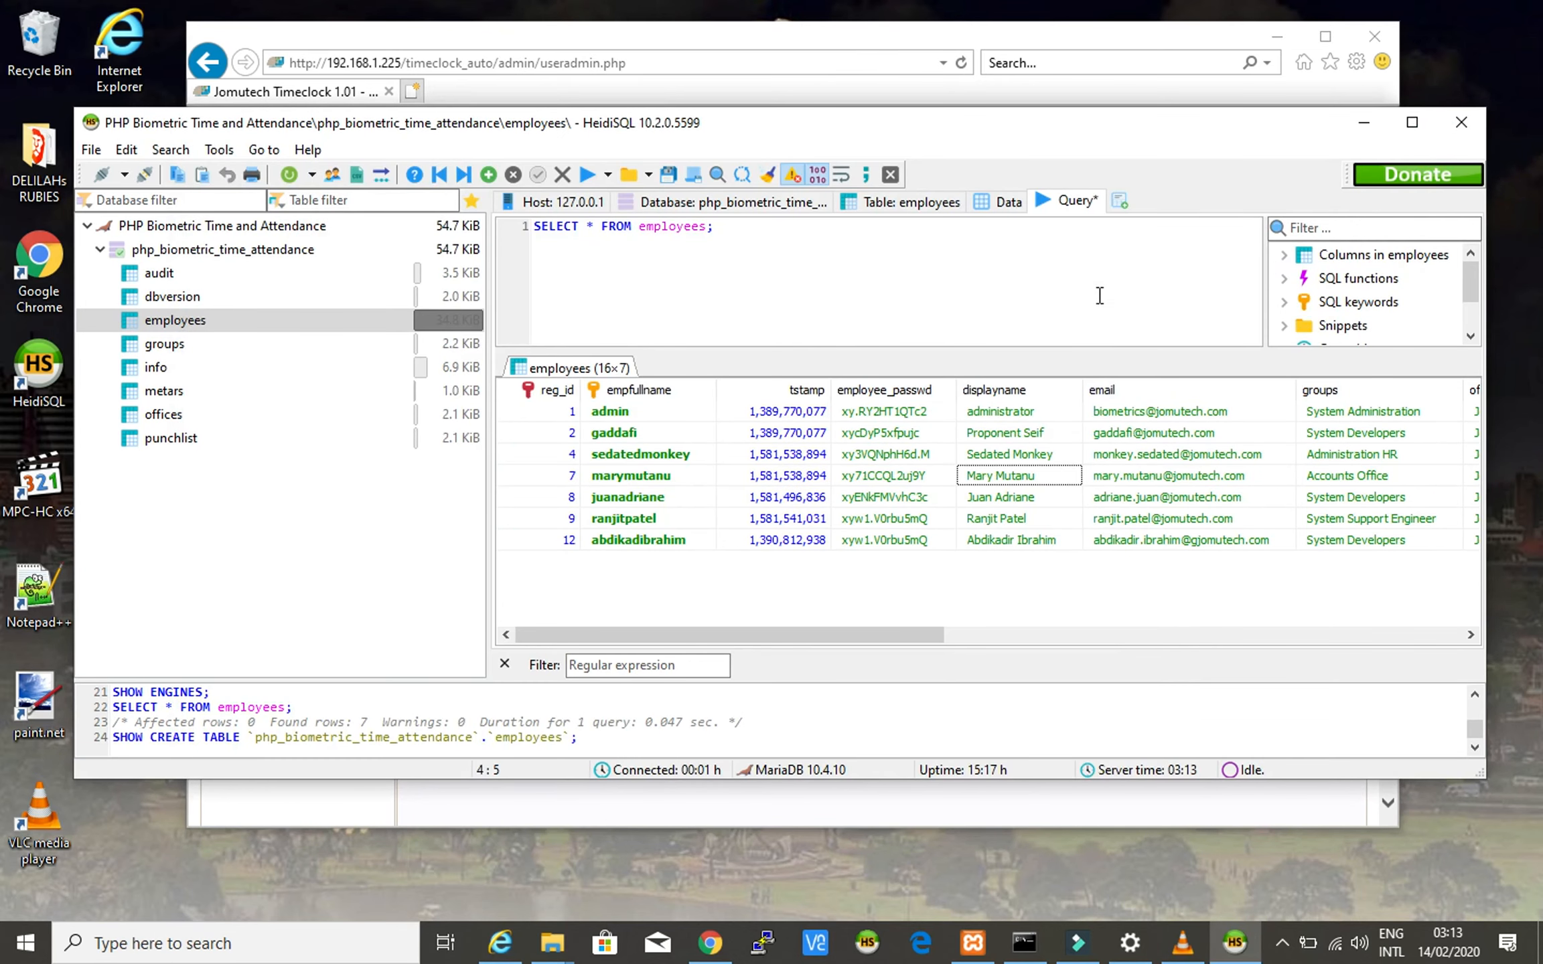
{"action": "left_click", "coordinate": [767, 247]}
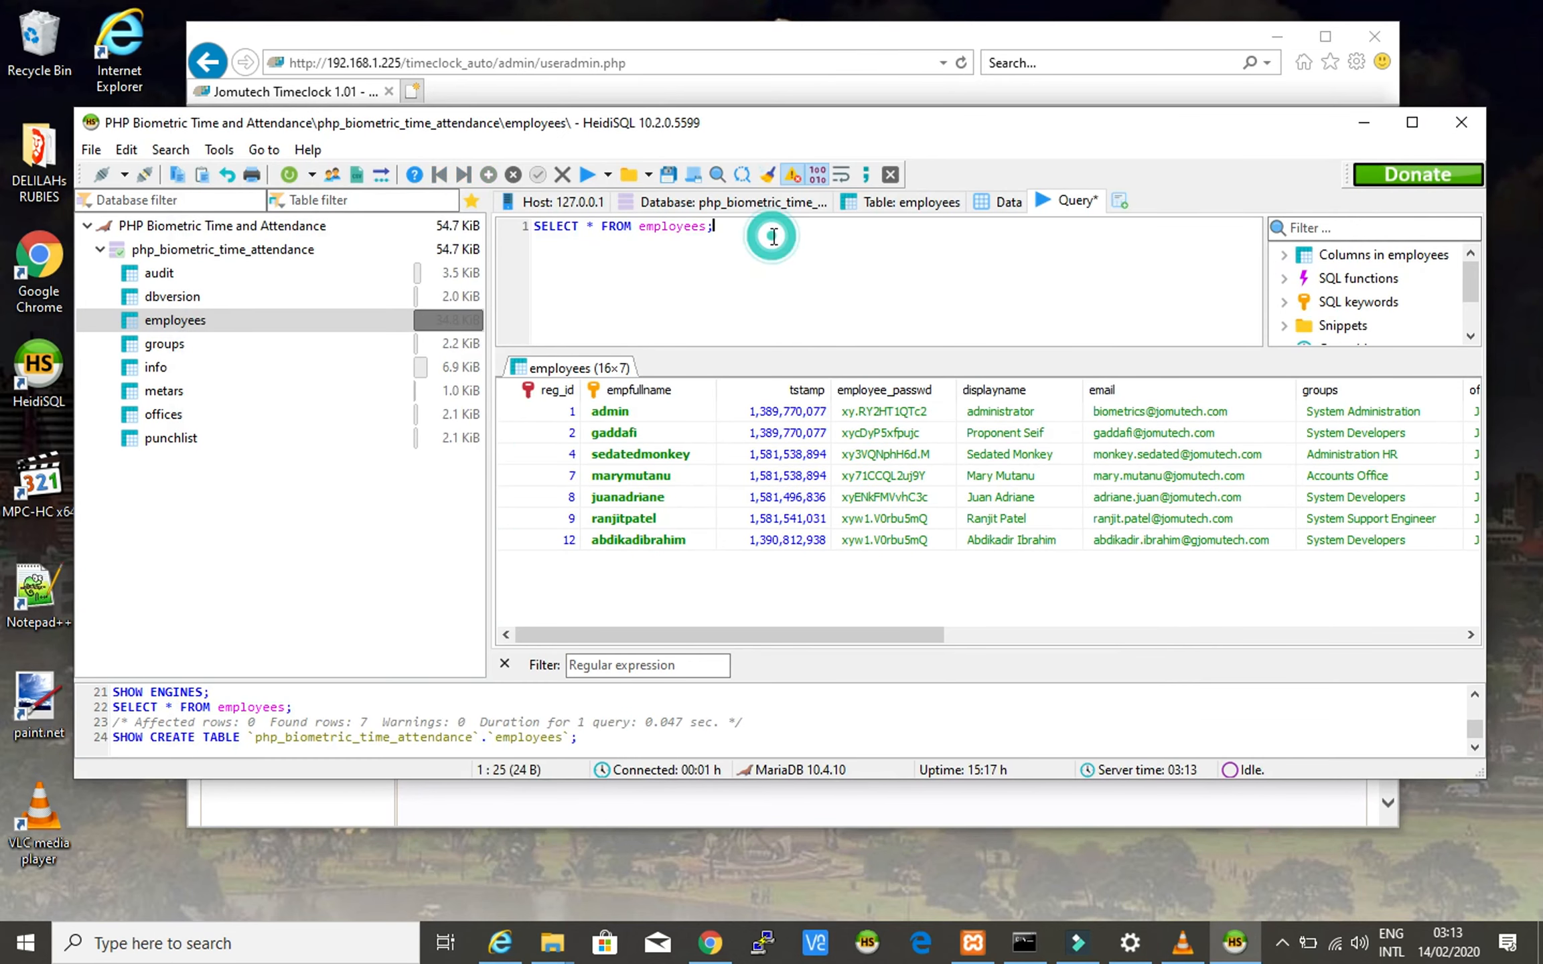
{"action": "left_click", "coordinate": [632, 613]}
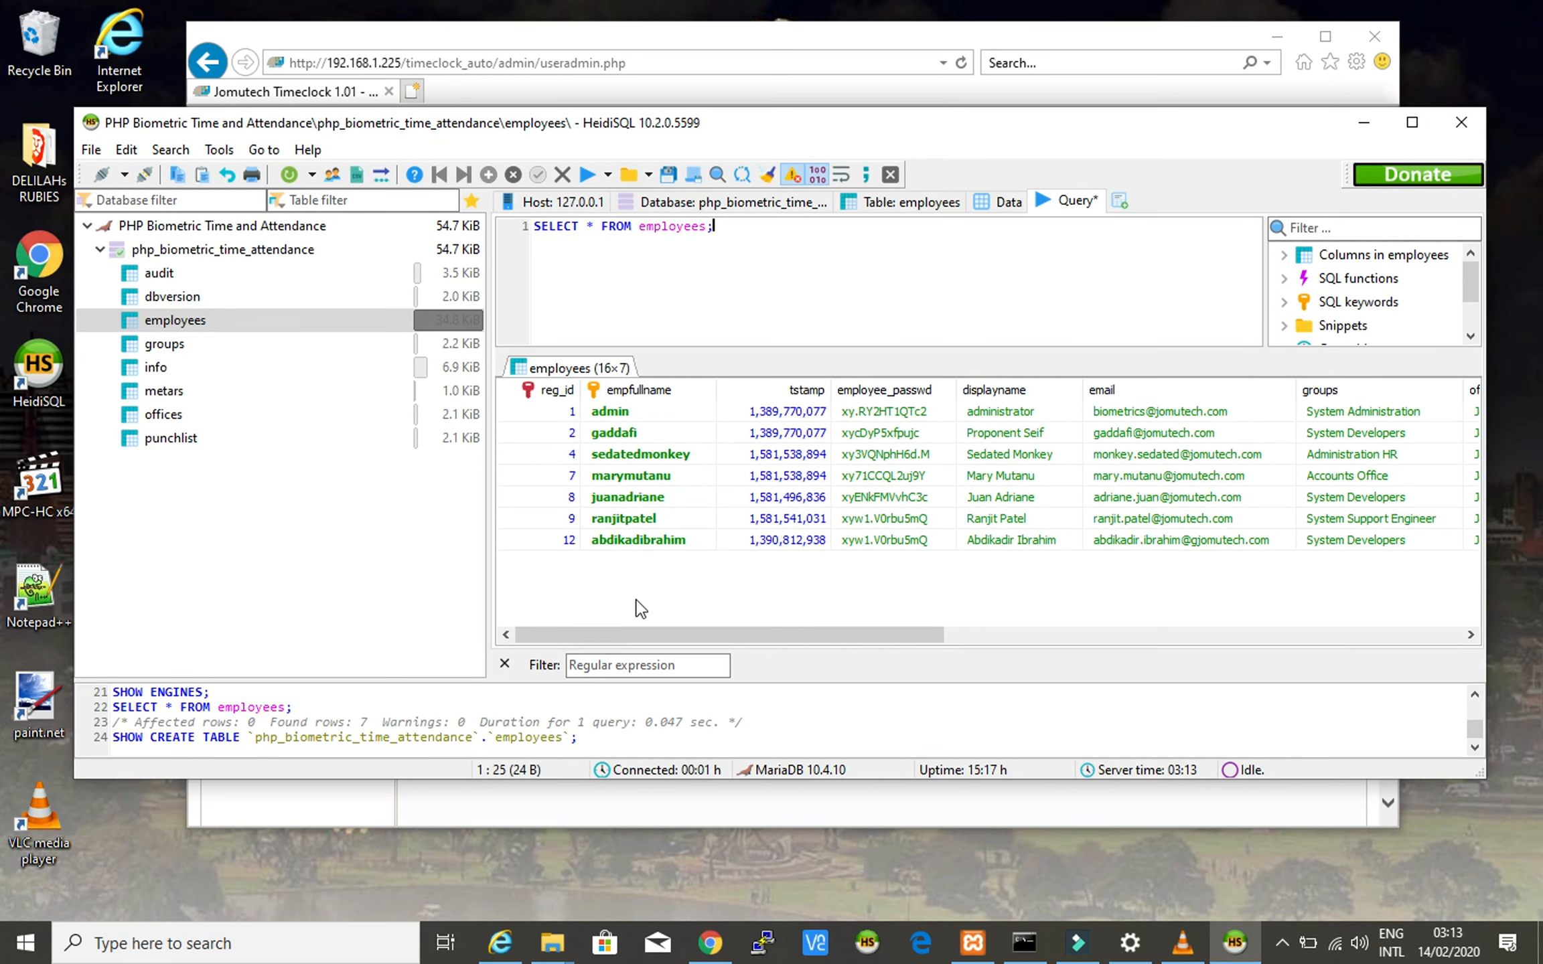
{"action": "left_click", "coordinate": [1365, 122]}
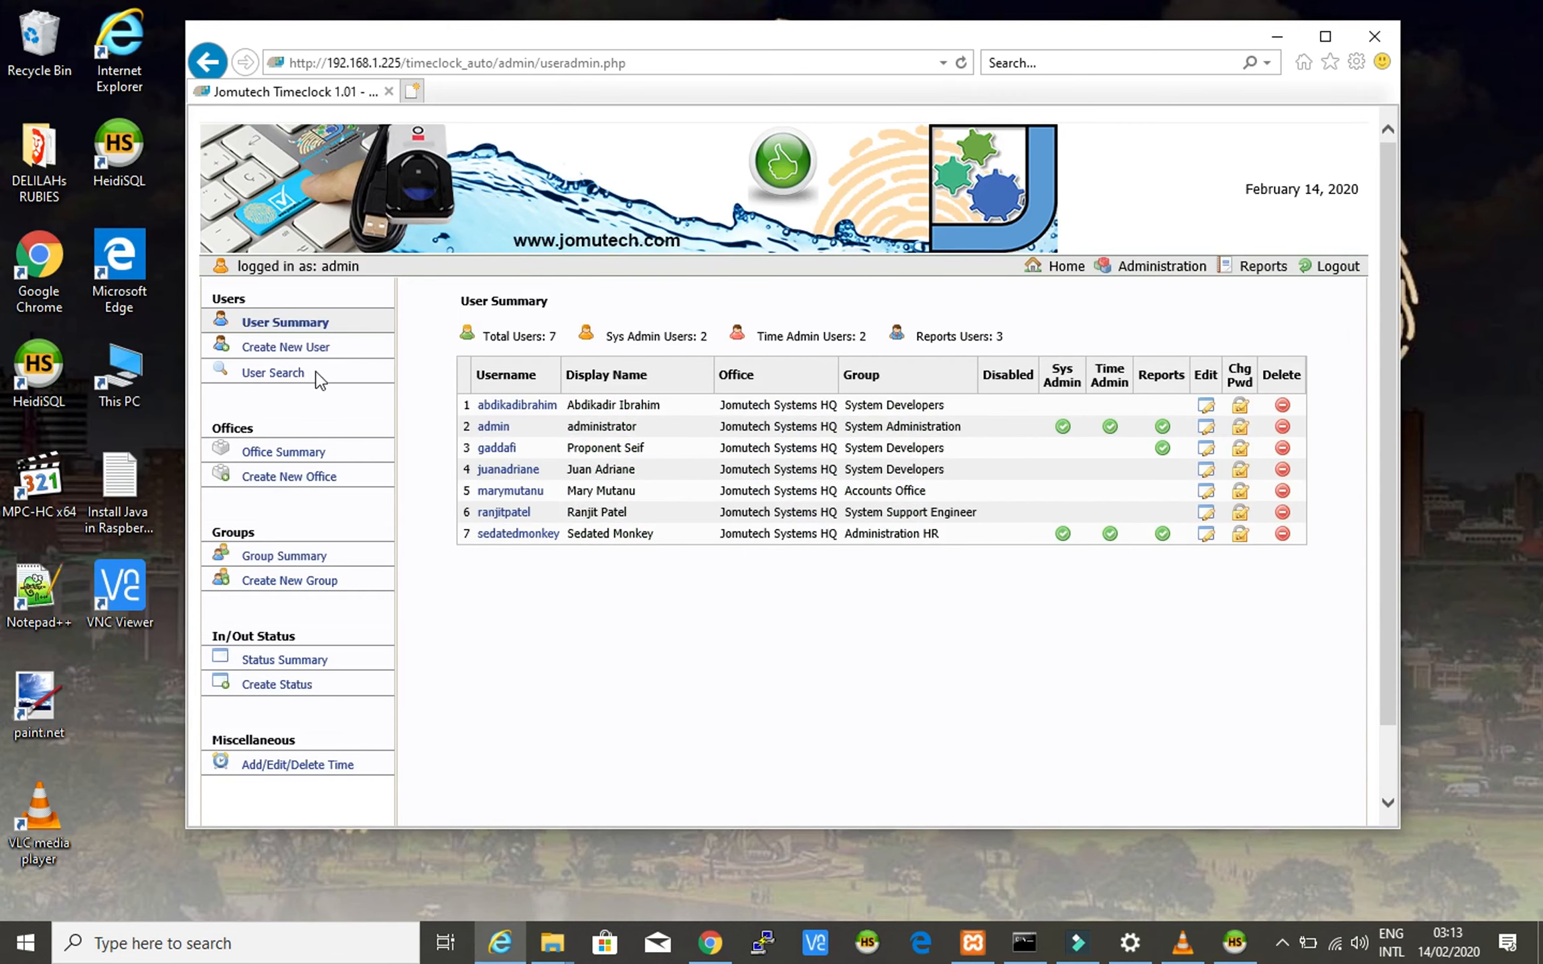
- From Office Summary, open Edit Office for Jomutech Systems HQ and scroll through its 5 groups and 7 users
{"action": "left_click", "coordinate": [286, 456]}
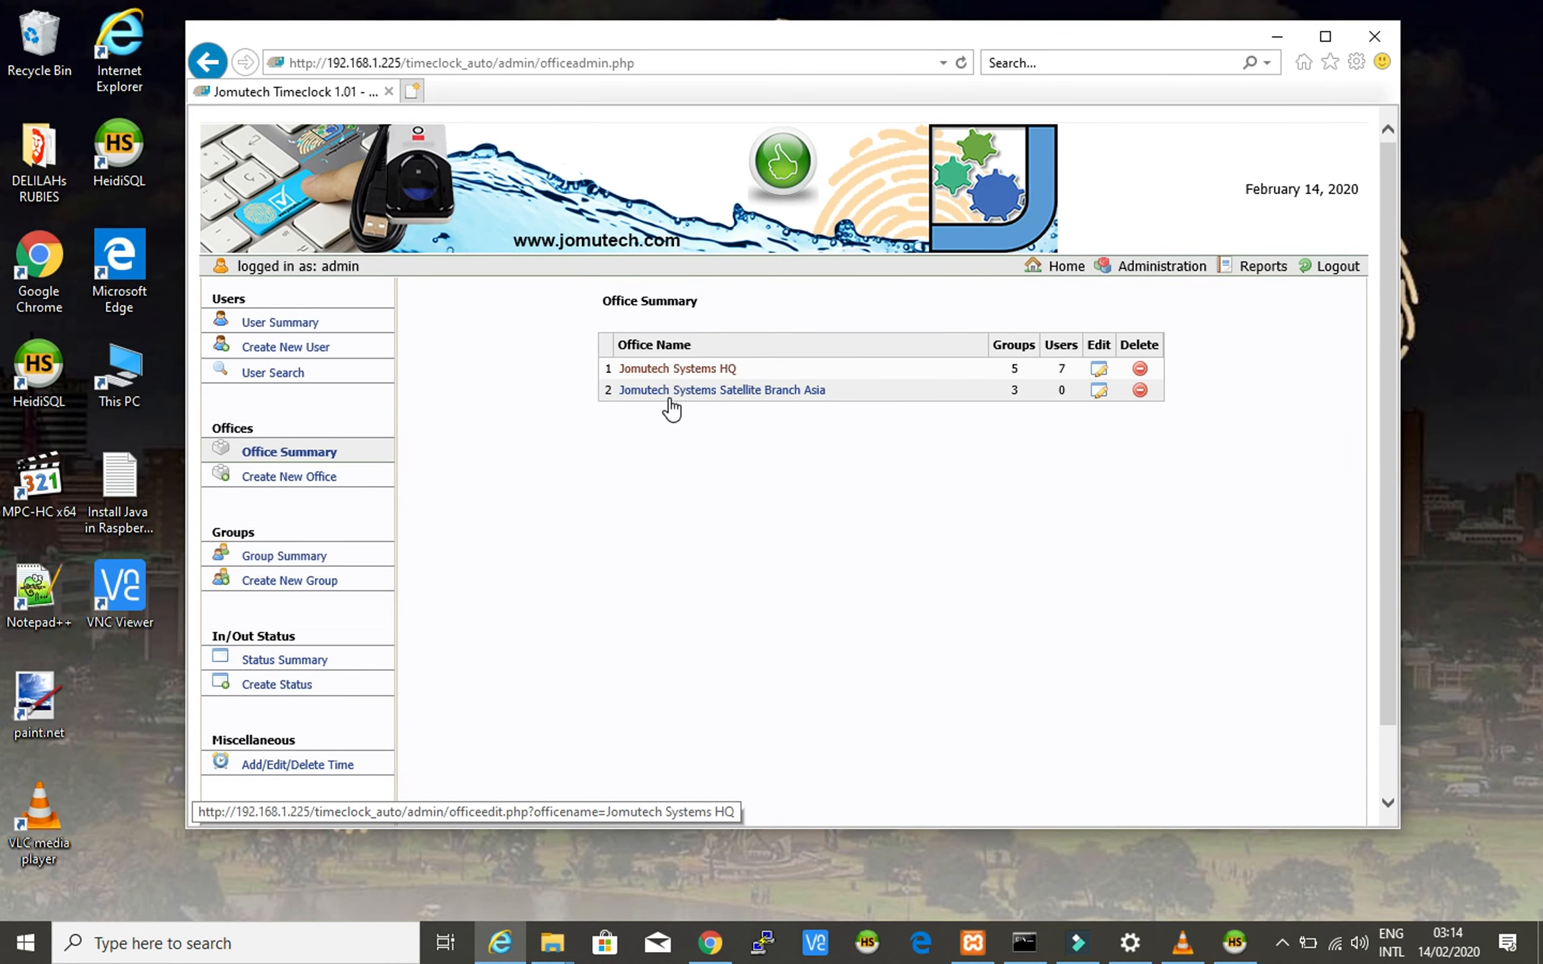
{"action": "scroll", "coordinate": [598, 541], "scroll_direction": "down", "scroll_amount": 2}
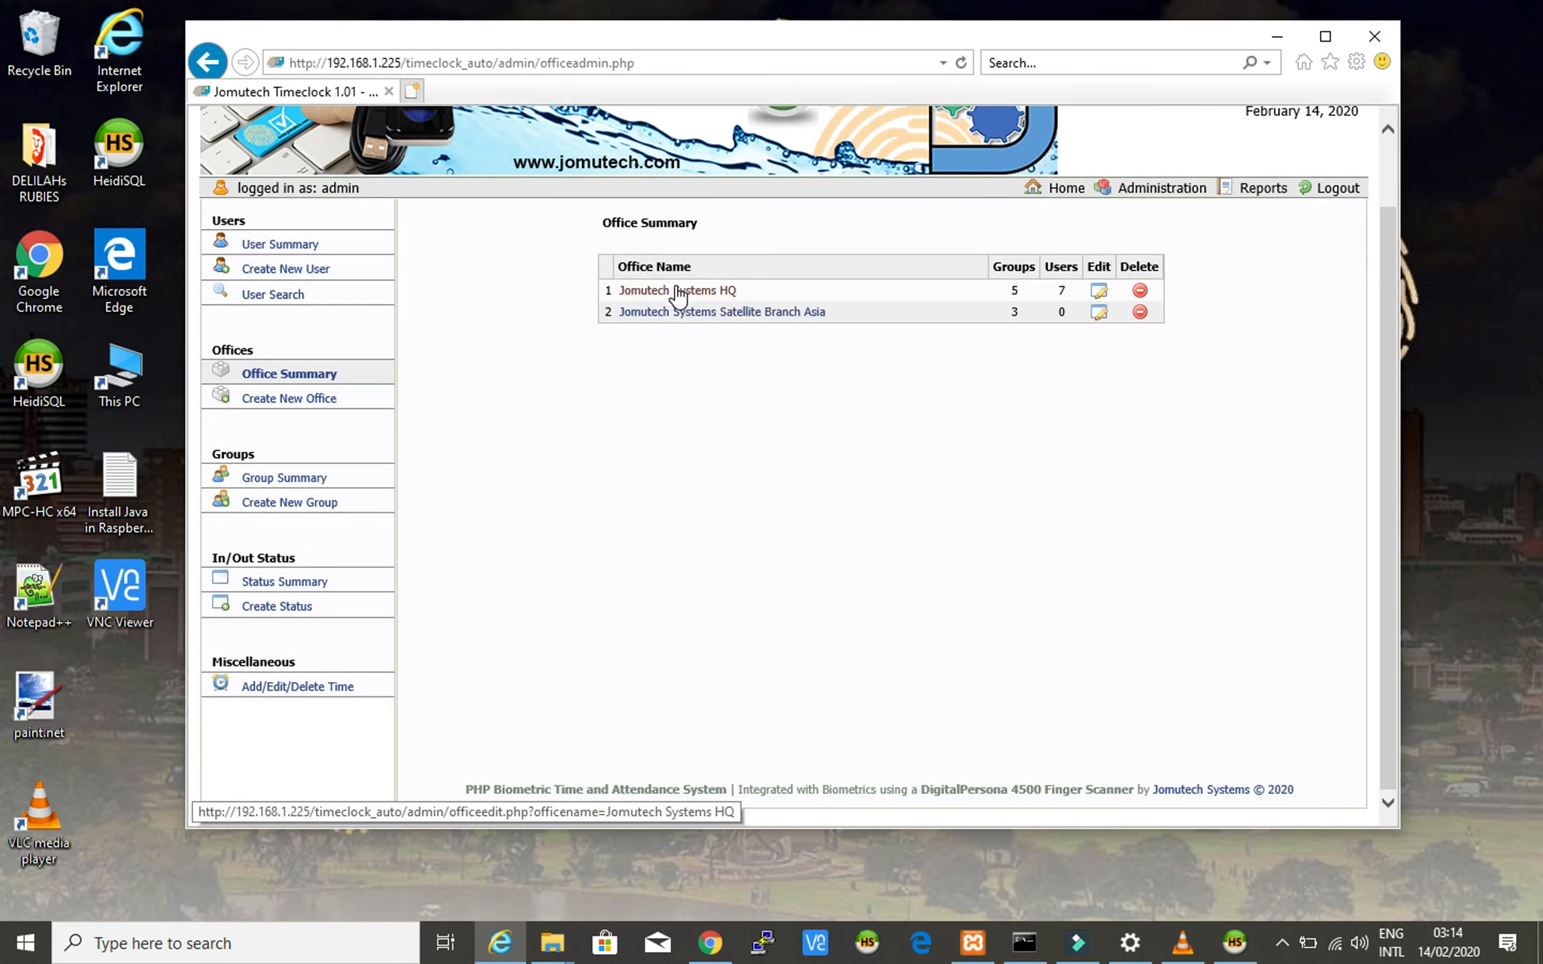
{"action": "left_click", "coordinate": [677, 292]}
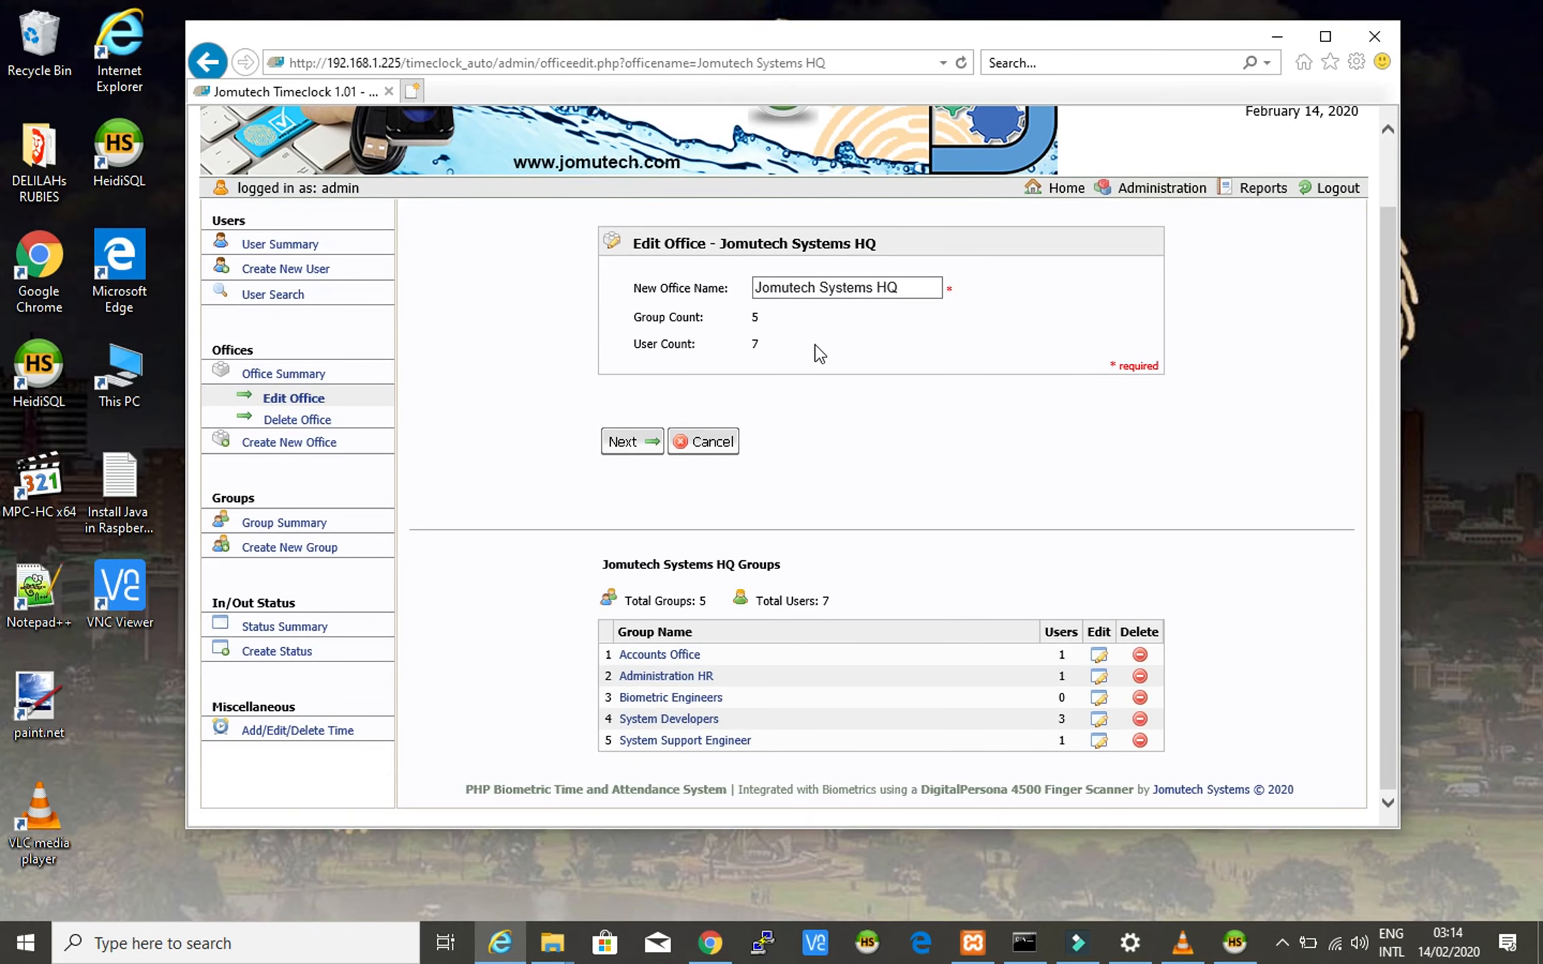
{"action": "scroll", "coordinate": [814, 355], "scroll_direction": "up", "scroll_amount": 1}
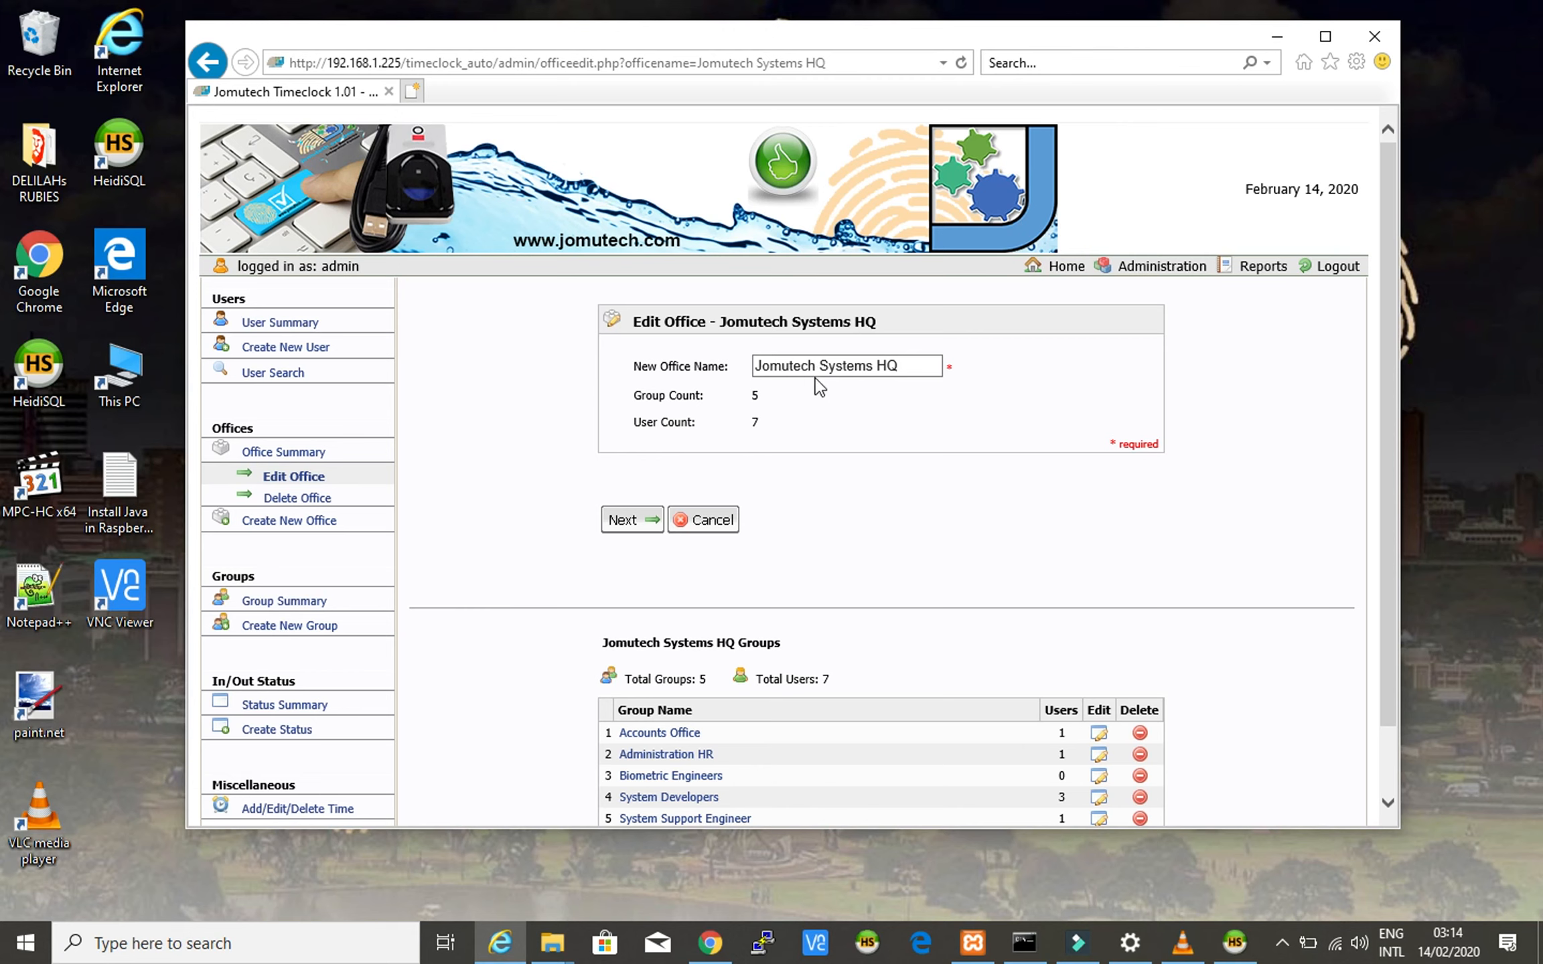
{"action": "scroll", "coordinate": [821, 432], "scroll_direction": "down", "scroll_amount": 1}
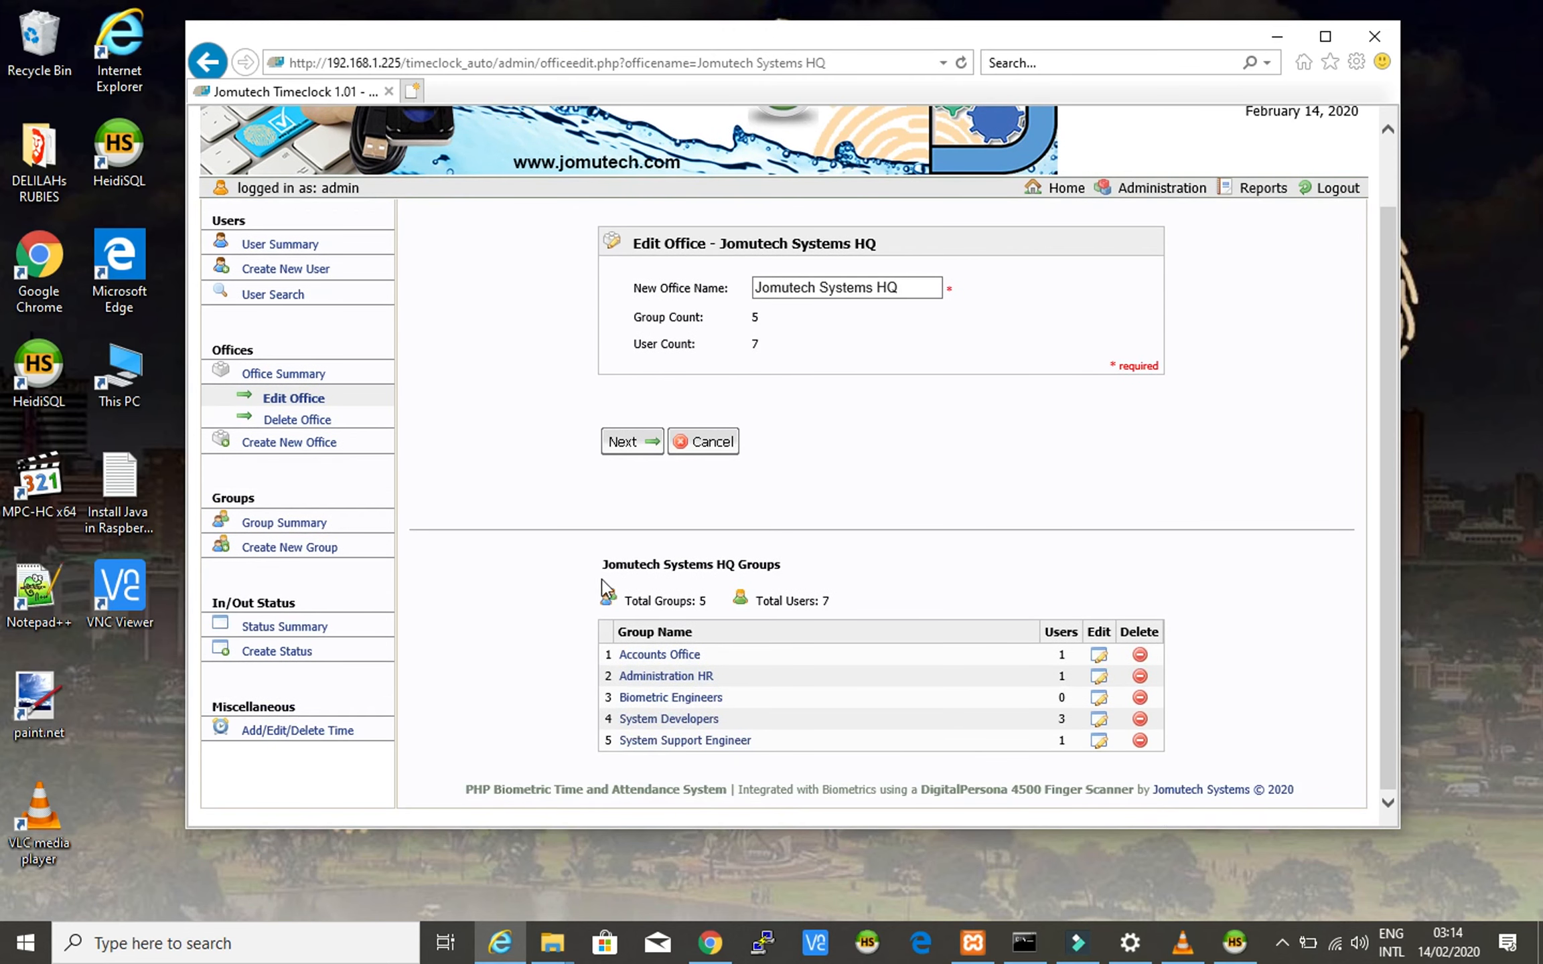
- From Group Summary, open Edit Group for Biometric Engineers, showing parent office Jomutech Systems HQ and 0 users
{"action": "left_click", "coordinate": [507, 388]}
{"action": "left_click", "coordinate": [293, 526]}
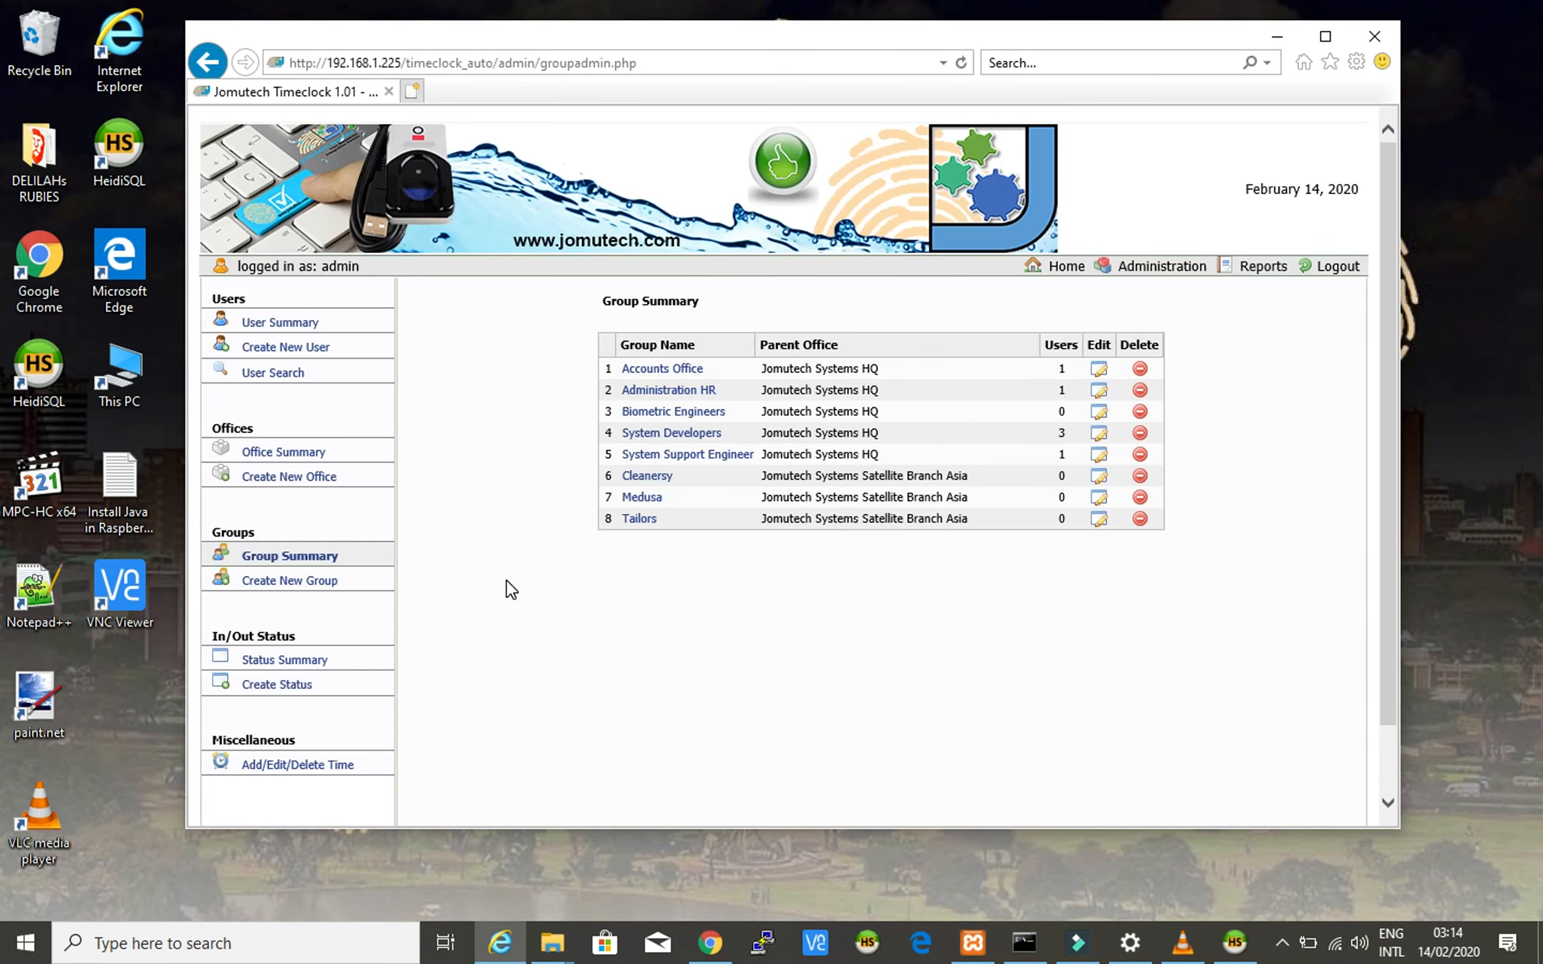
{"action": "scroll", "coordinate": [511, 590], "scroll_direction": "down", "scroll_amount": 2}
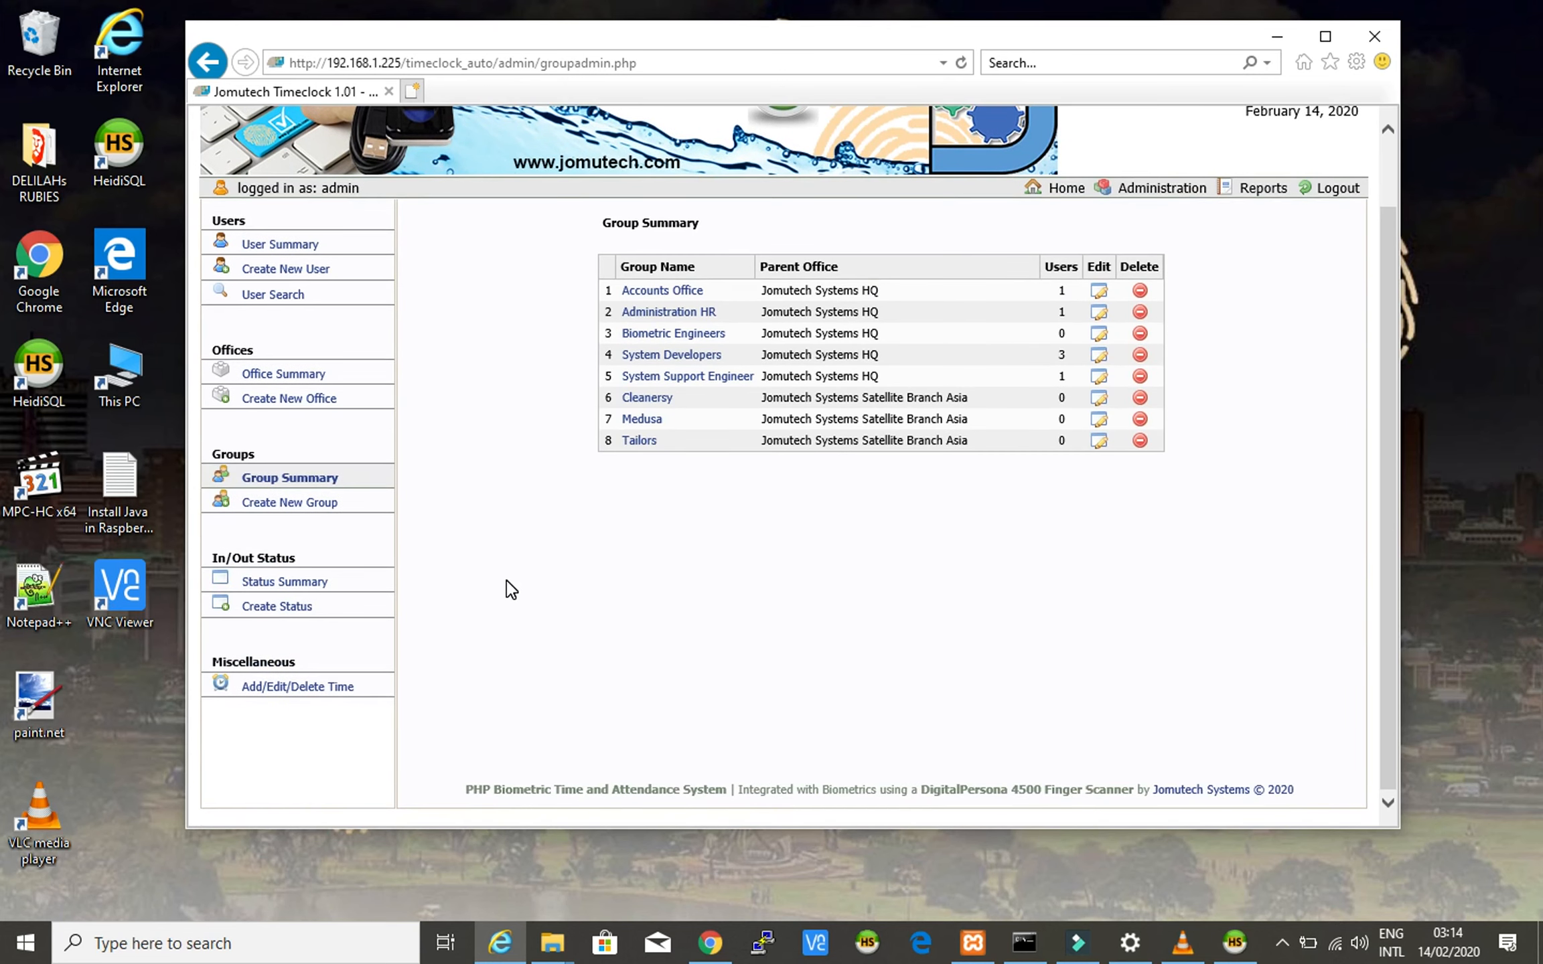
{"action": "scroll", "coordinate": [511, 589], "scroll_direction": "up", "scroll_amount": 2}
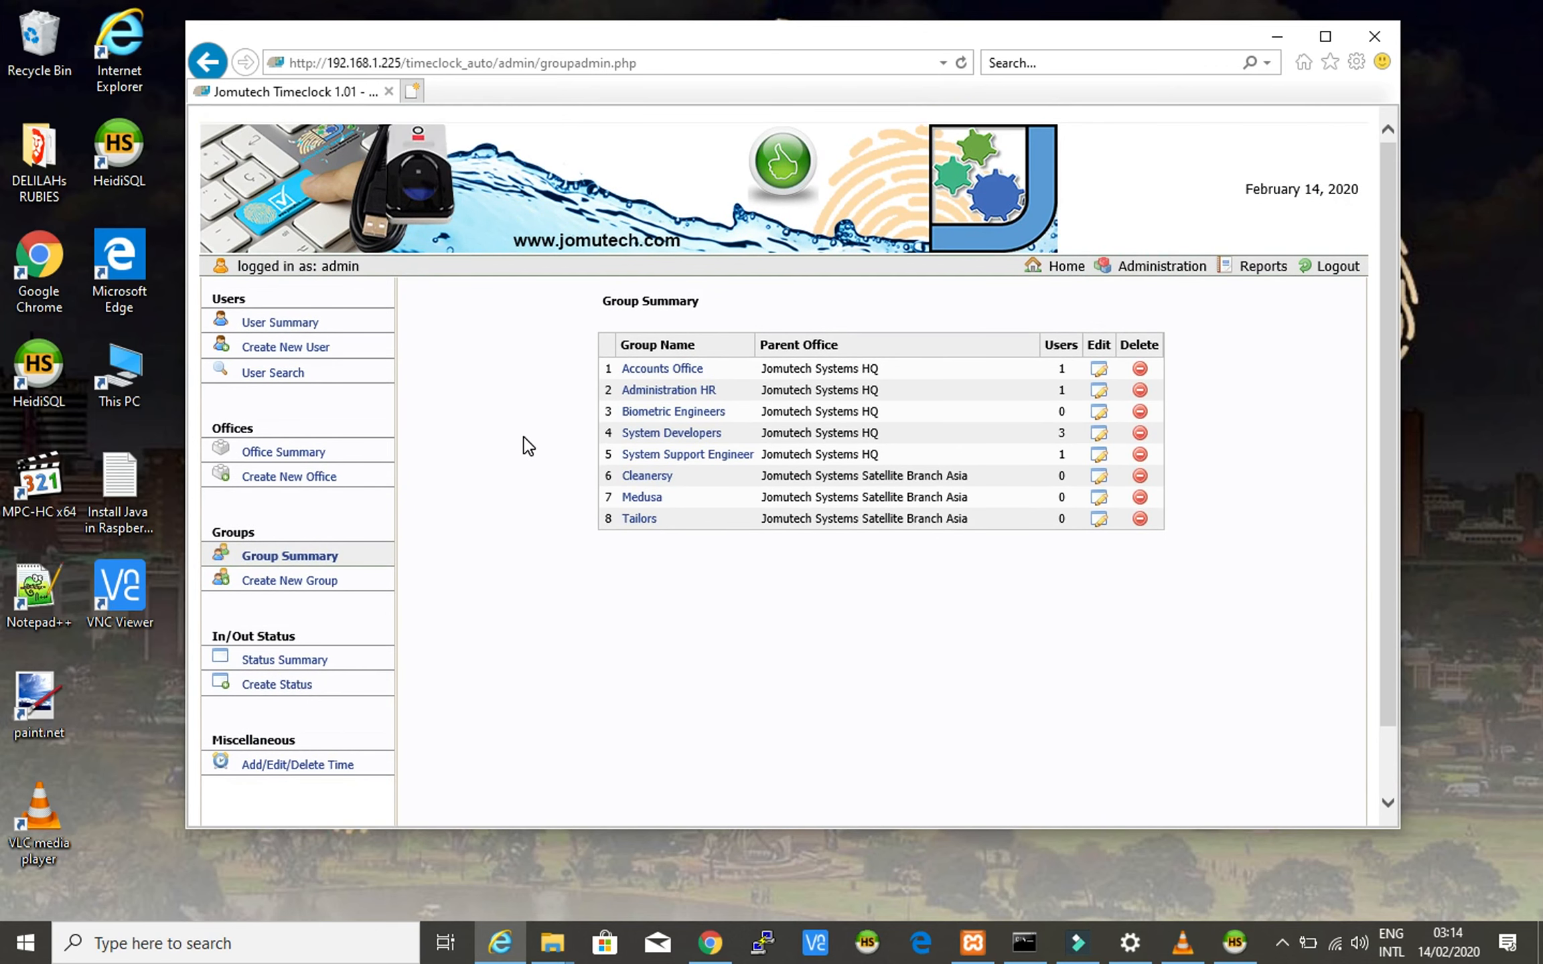
{"action": "left_click", "coordinate": [665, 414]}
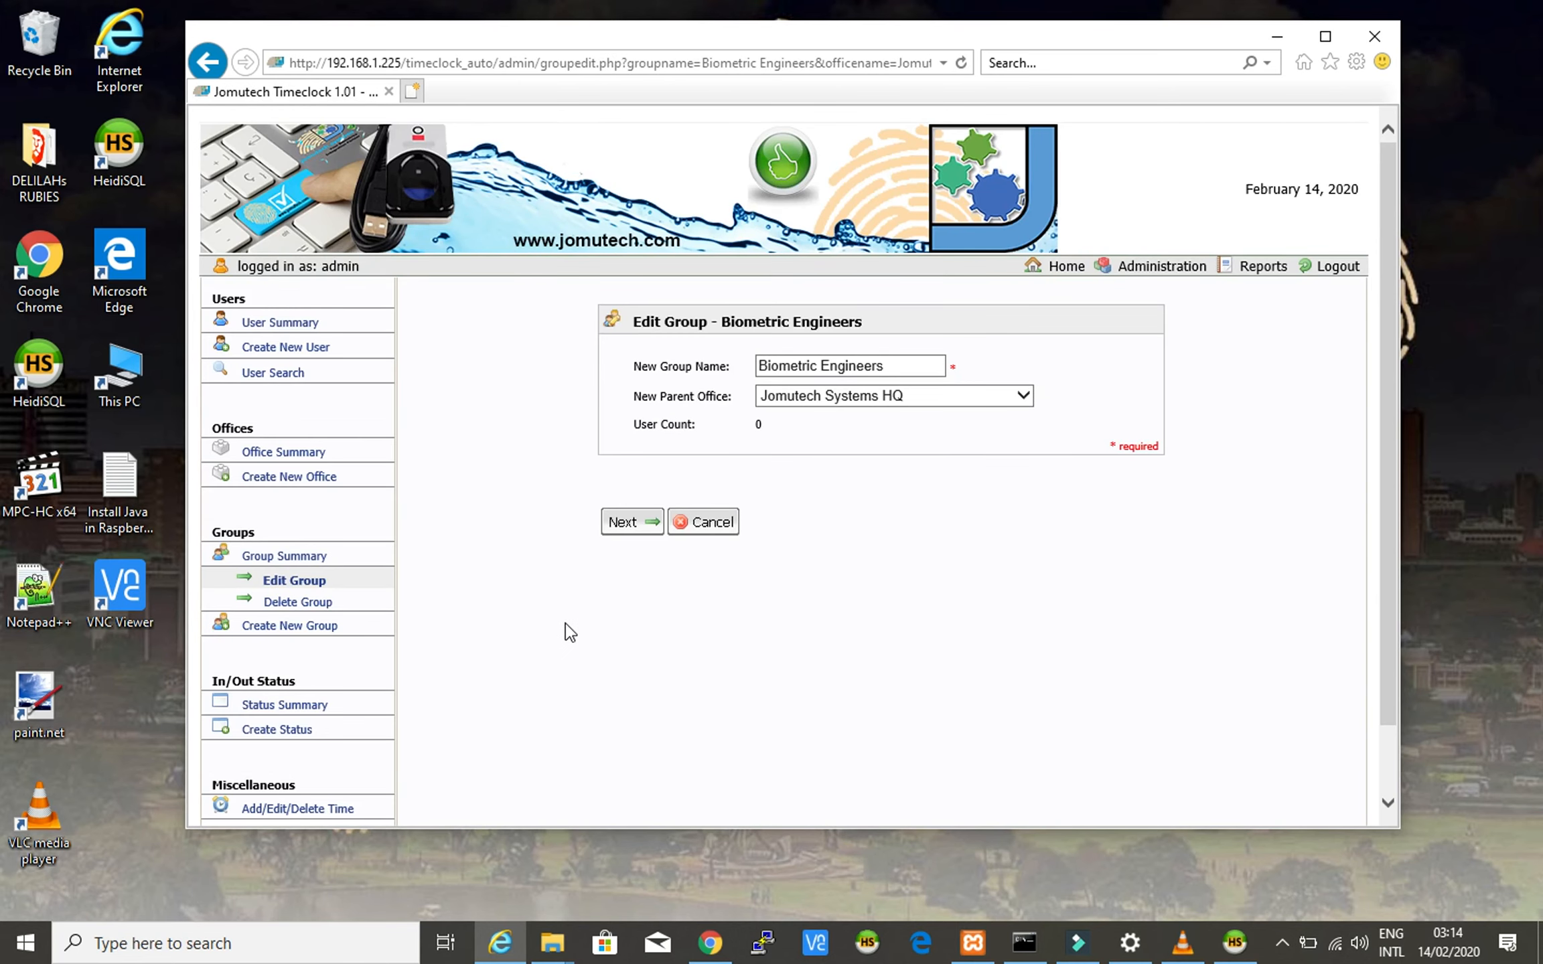
{"action": "scroll", "coordinate": [567, 626], "scroll_direction": "down", "scroll_amount": 2}
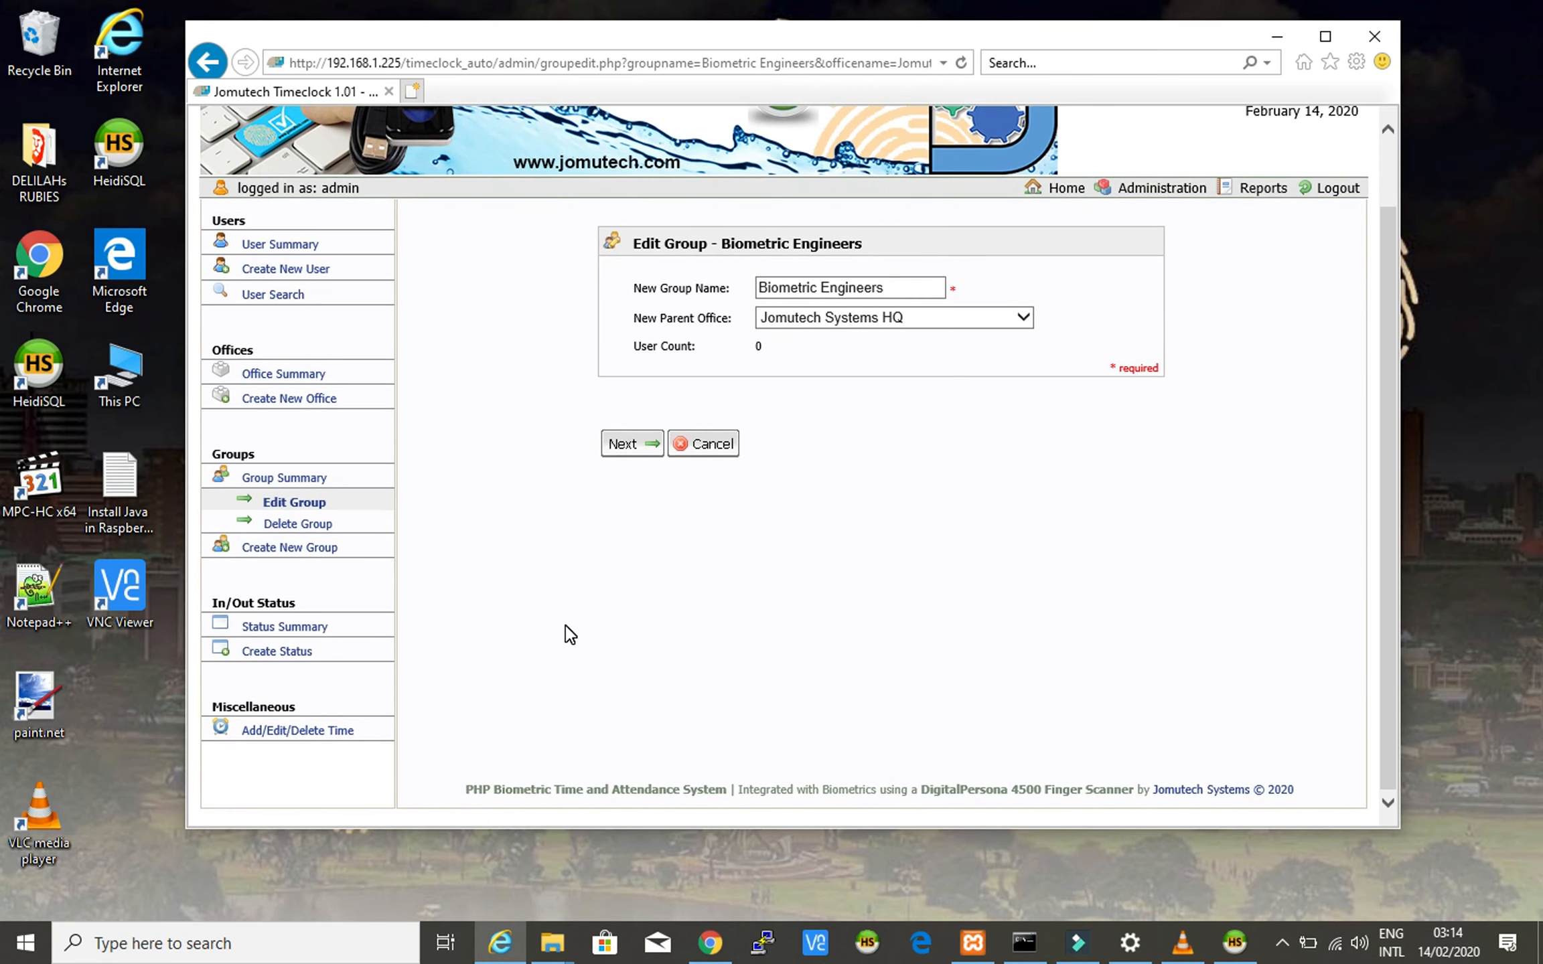
{"action": "scroll", "coordinate": [570, 634], "scroll_direction": "up", "scroll_amount": 2}
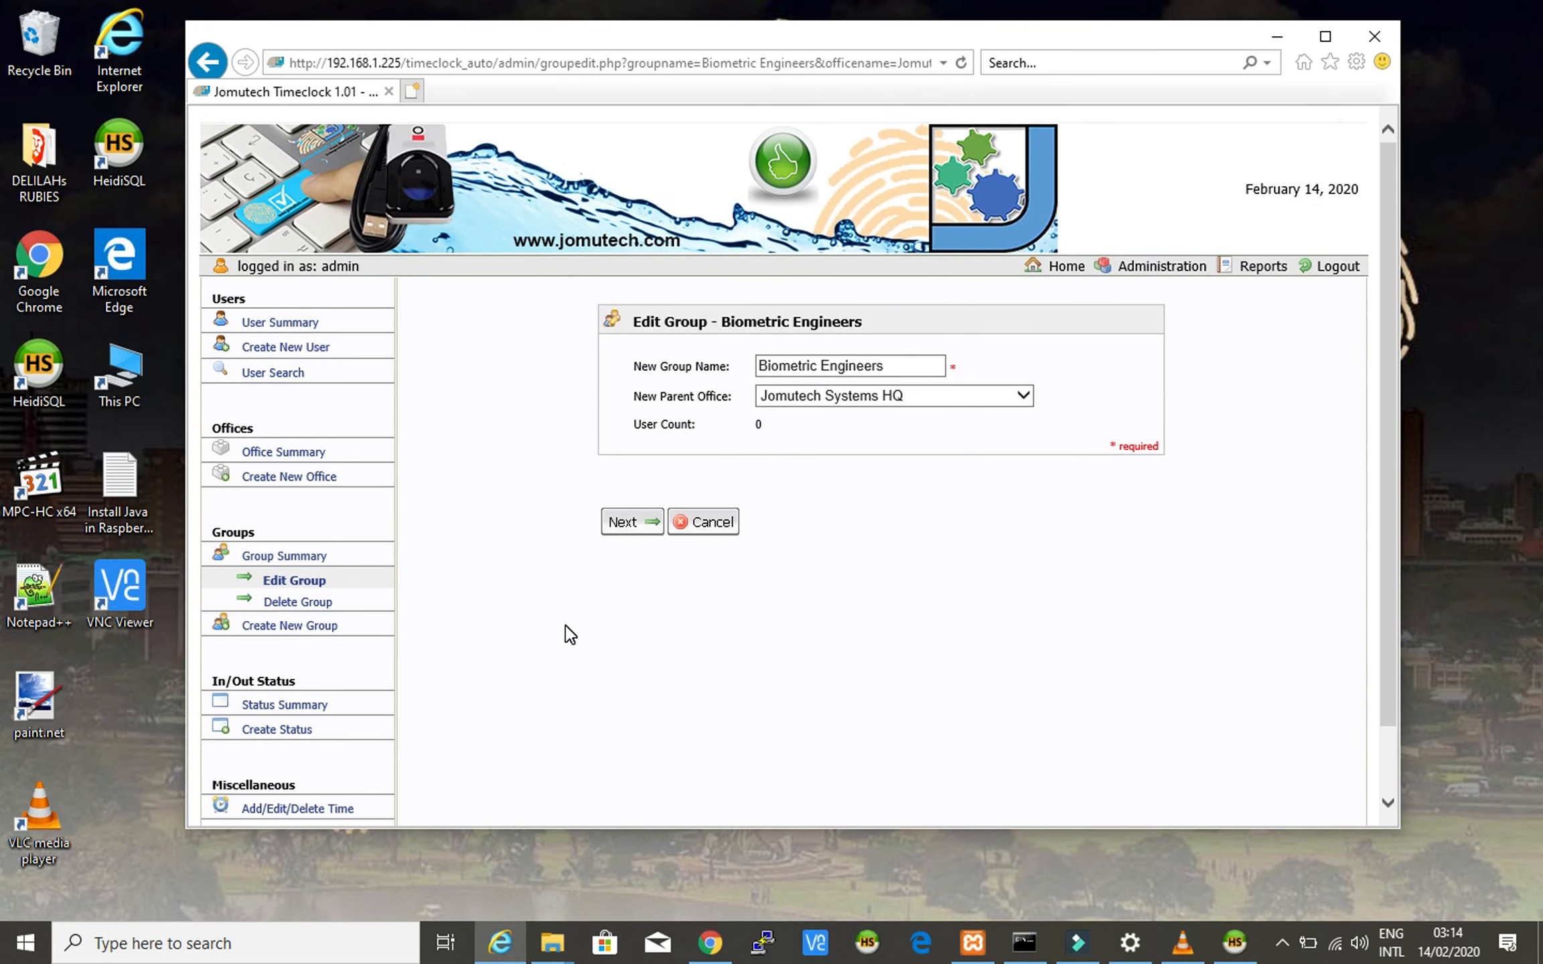
- Open the Create New User form from the User Summary and scroll through its fields
{"action": "left_click", "coordinate": [288, 324]}
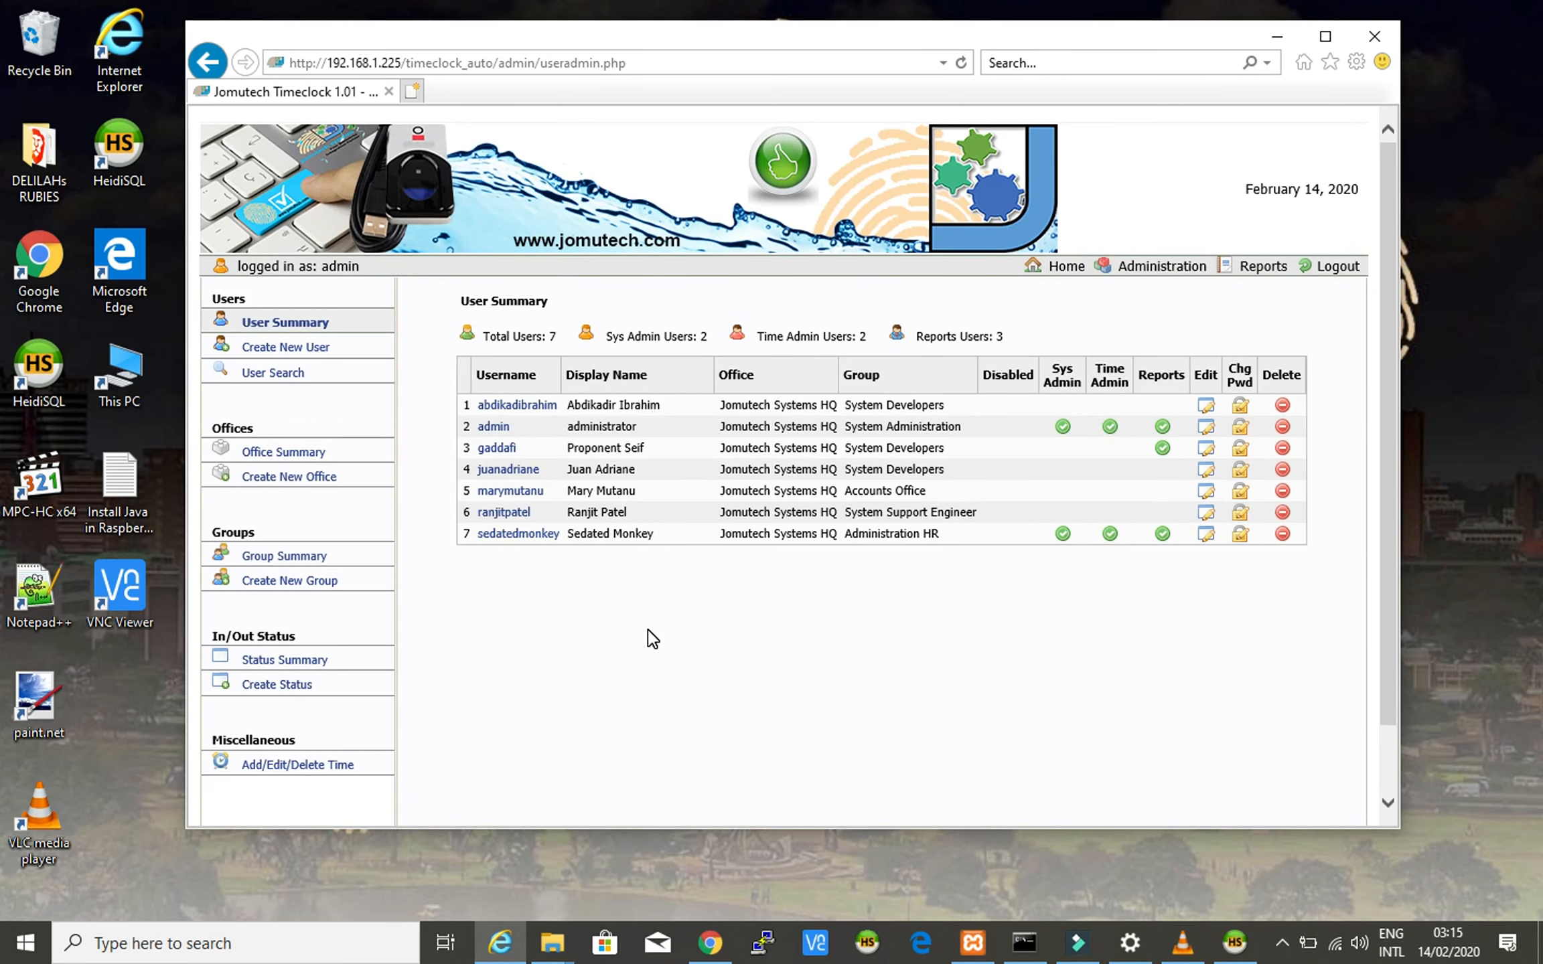
{"action": "left_click", "coordinate": [289, 348]}
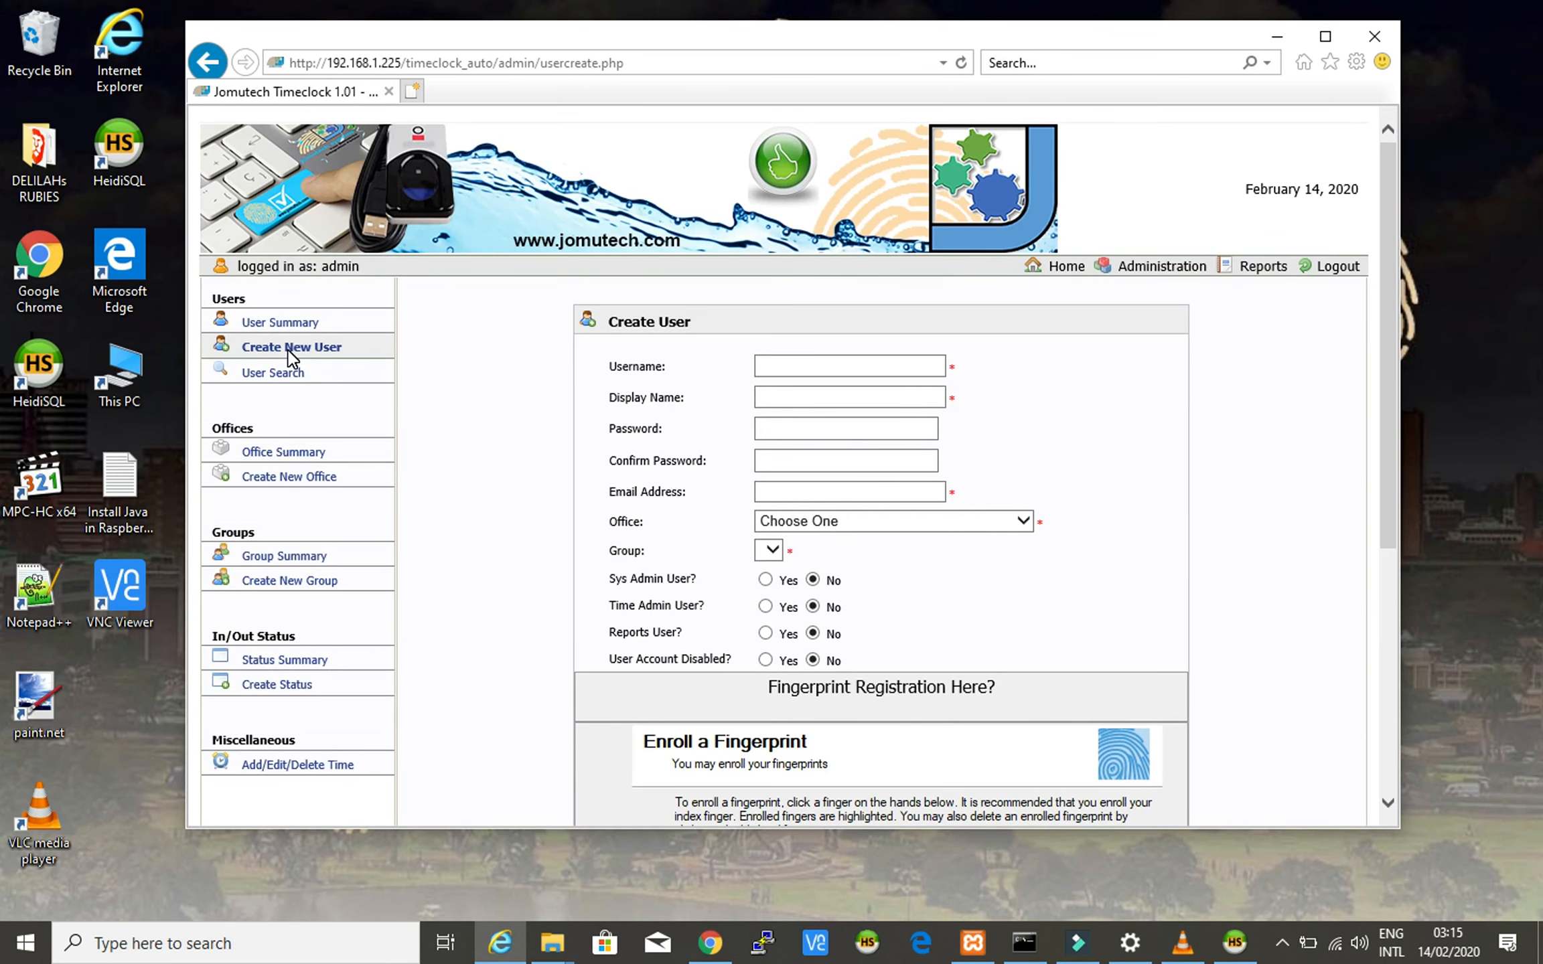
{"action": "scroll", "coordinate": [534, 499], "scroll_direction": "down", "scroll_amount": 5}
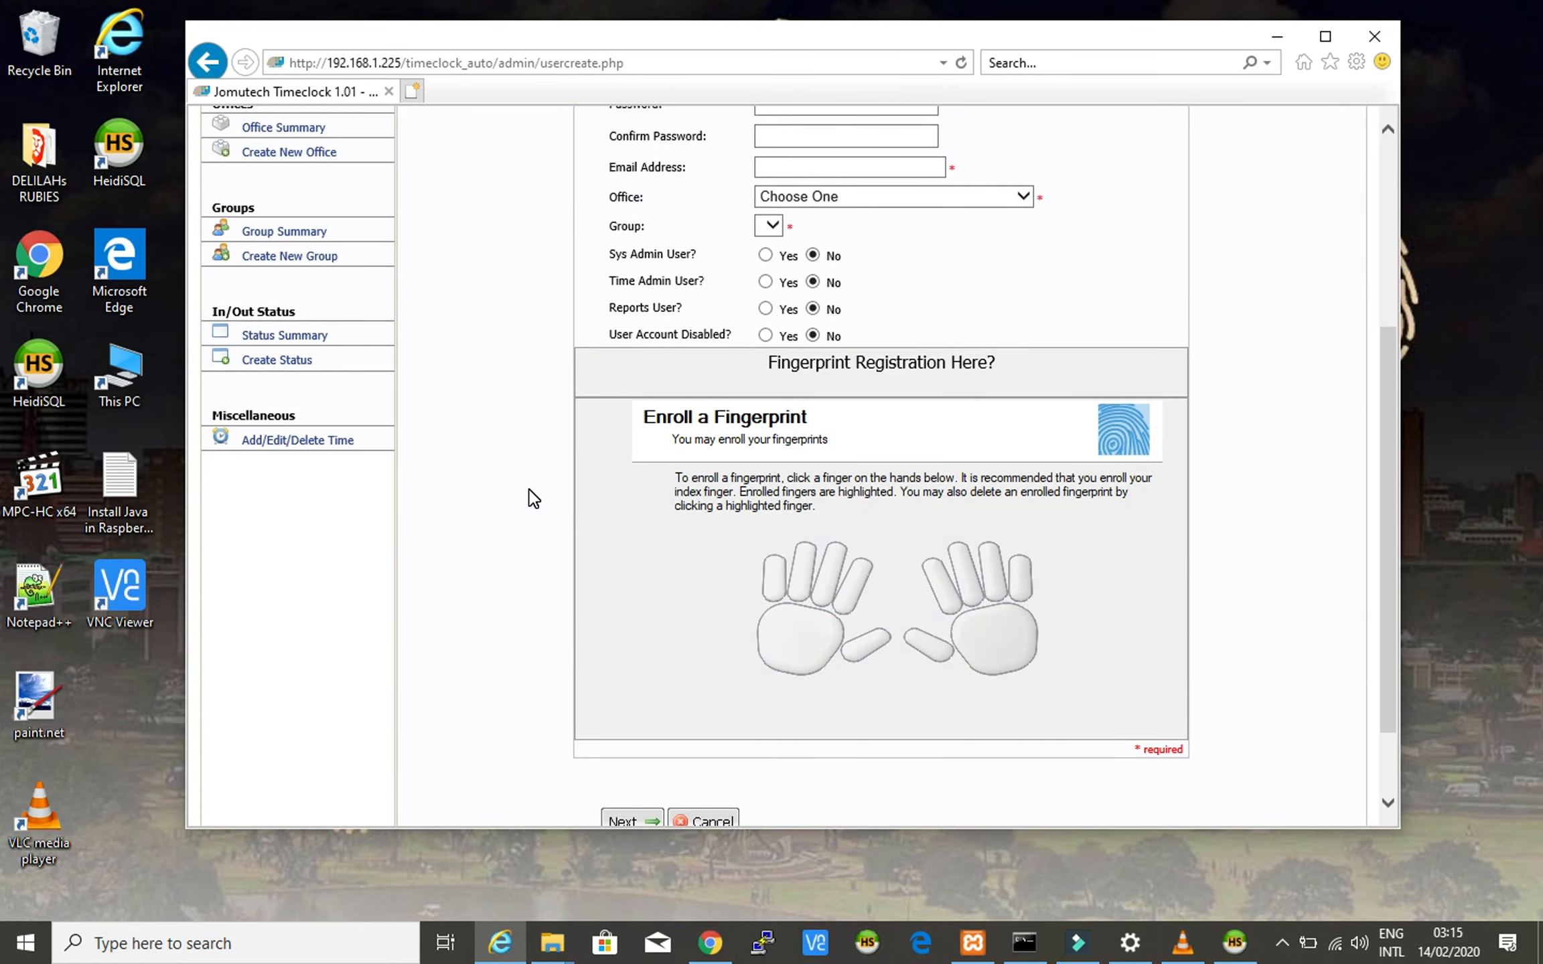
{"action": "scroll", "coordinate": [534, 498], "scroll_direction": "down", "scroll_amount": 2}
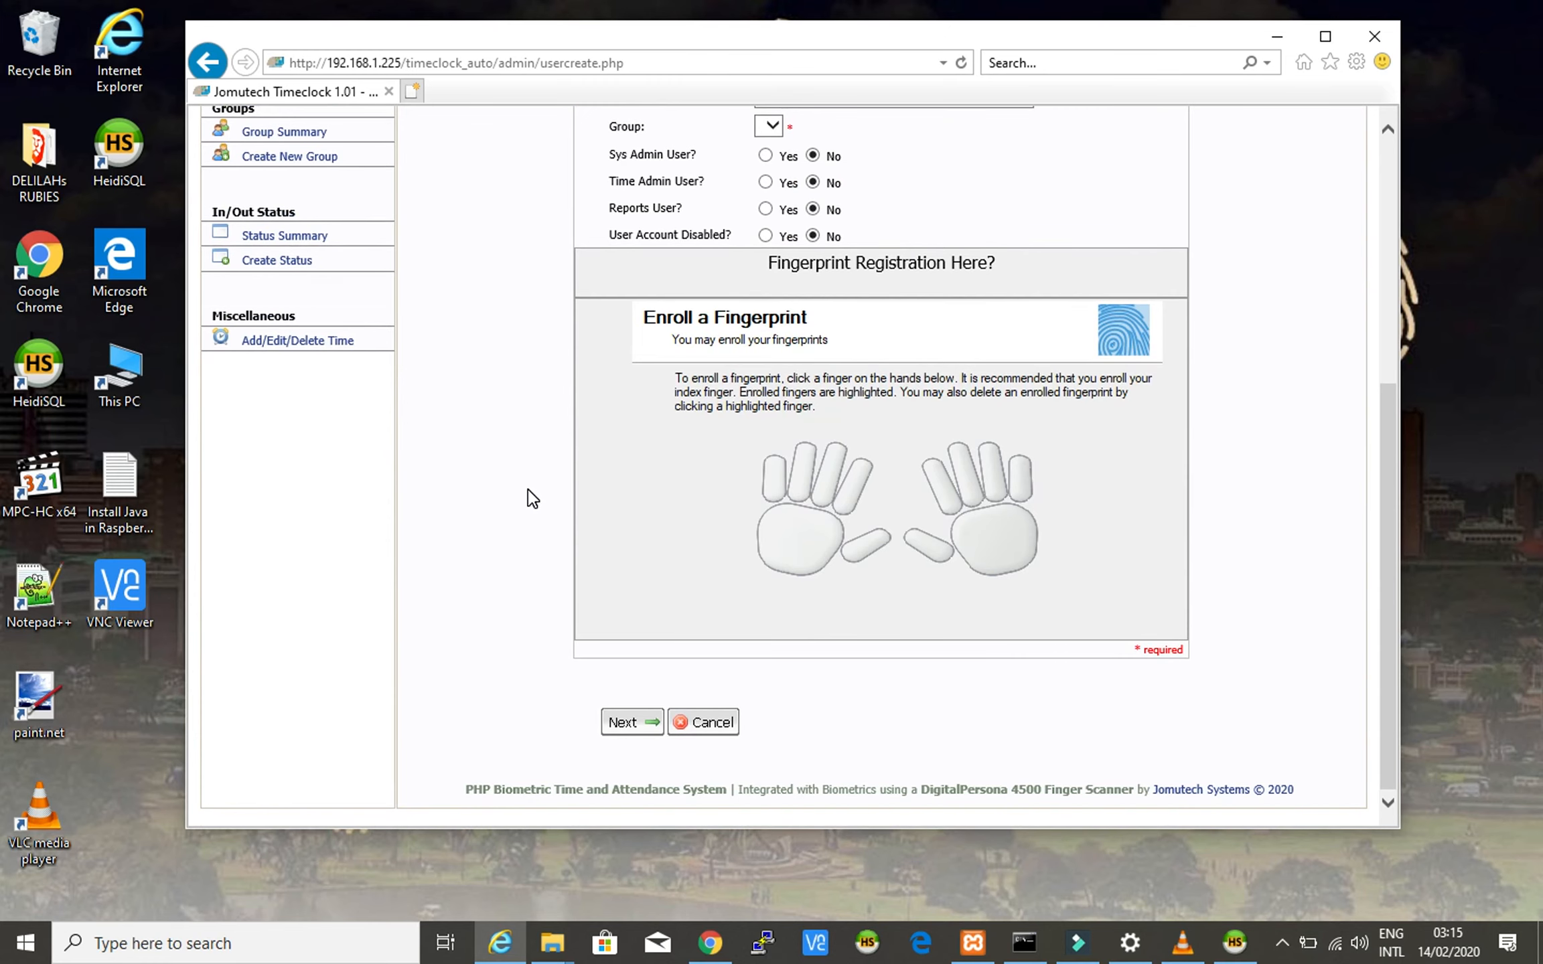
{"action": "scroll", "coordinate": [533, 499], "scroll_direction": "up", "scroll_amount": 7}
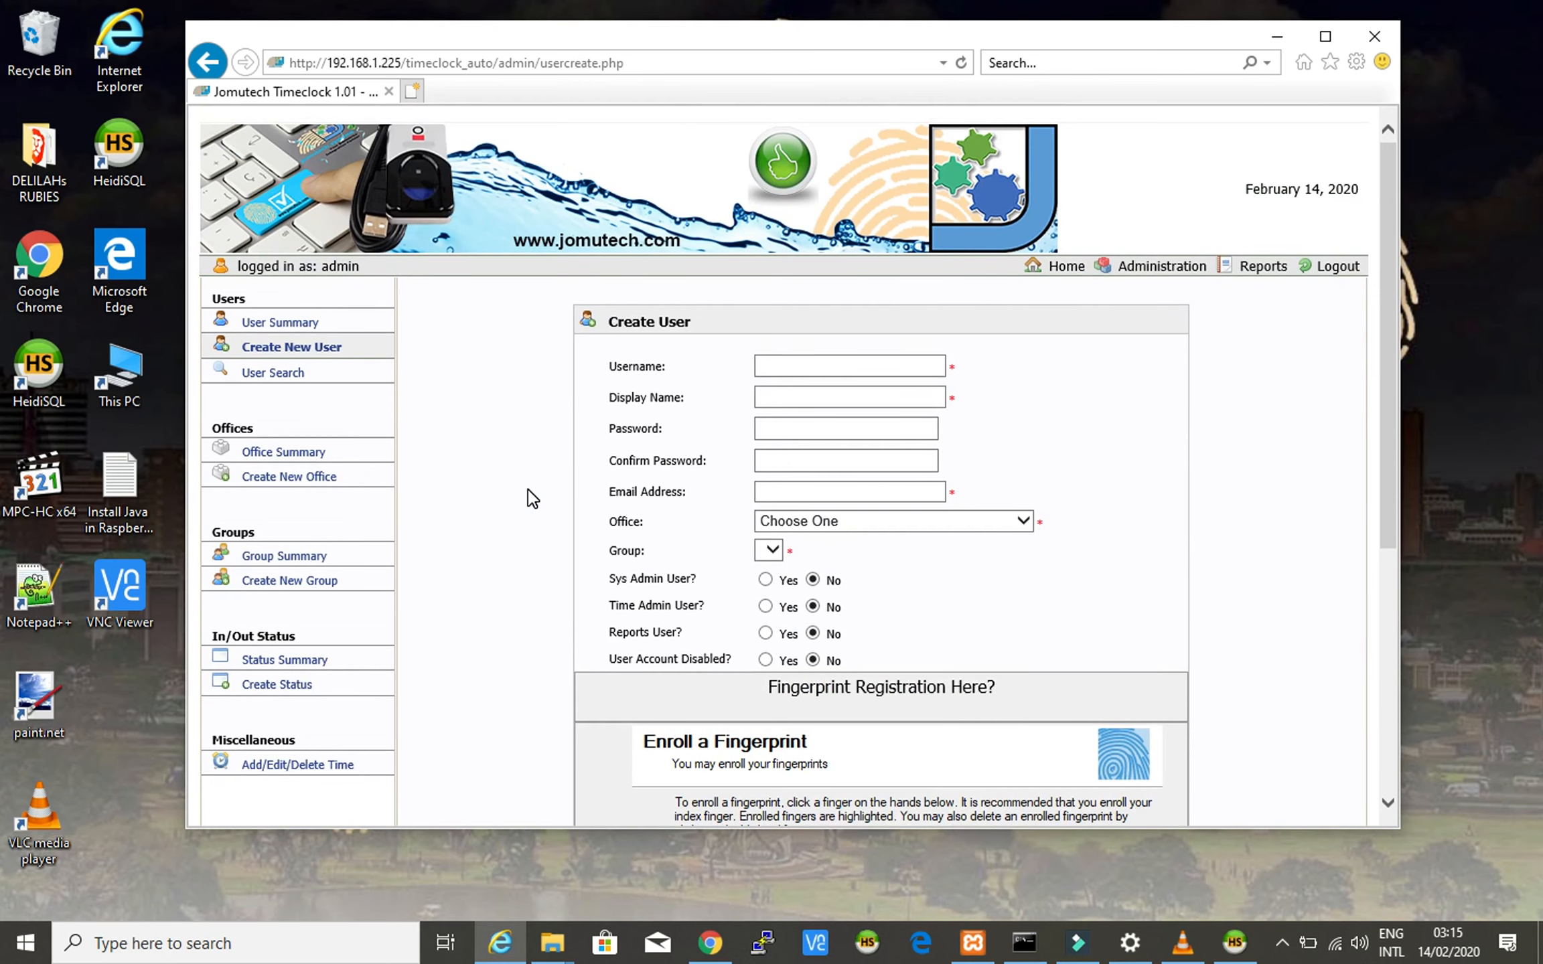
{"action": "scroll", "coordinate": [532, 499], "scroll_direction": "down", "scroll_amount": 7}
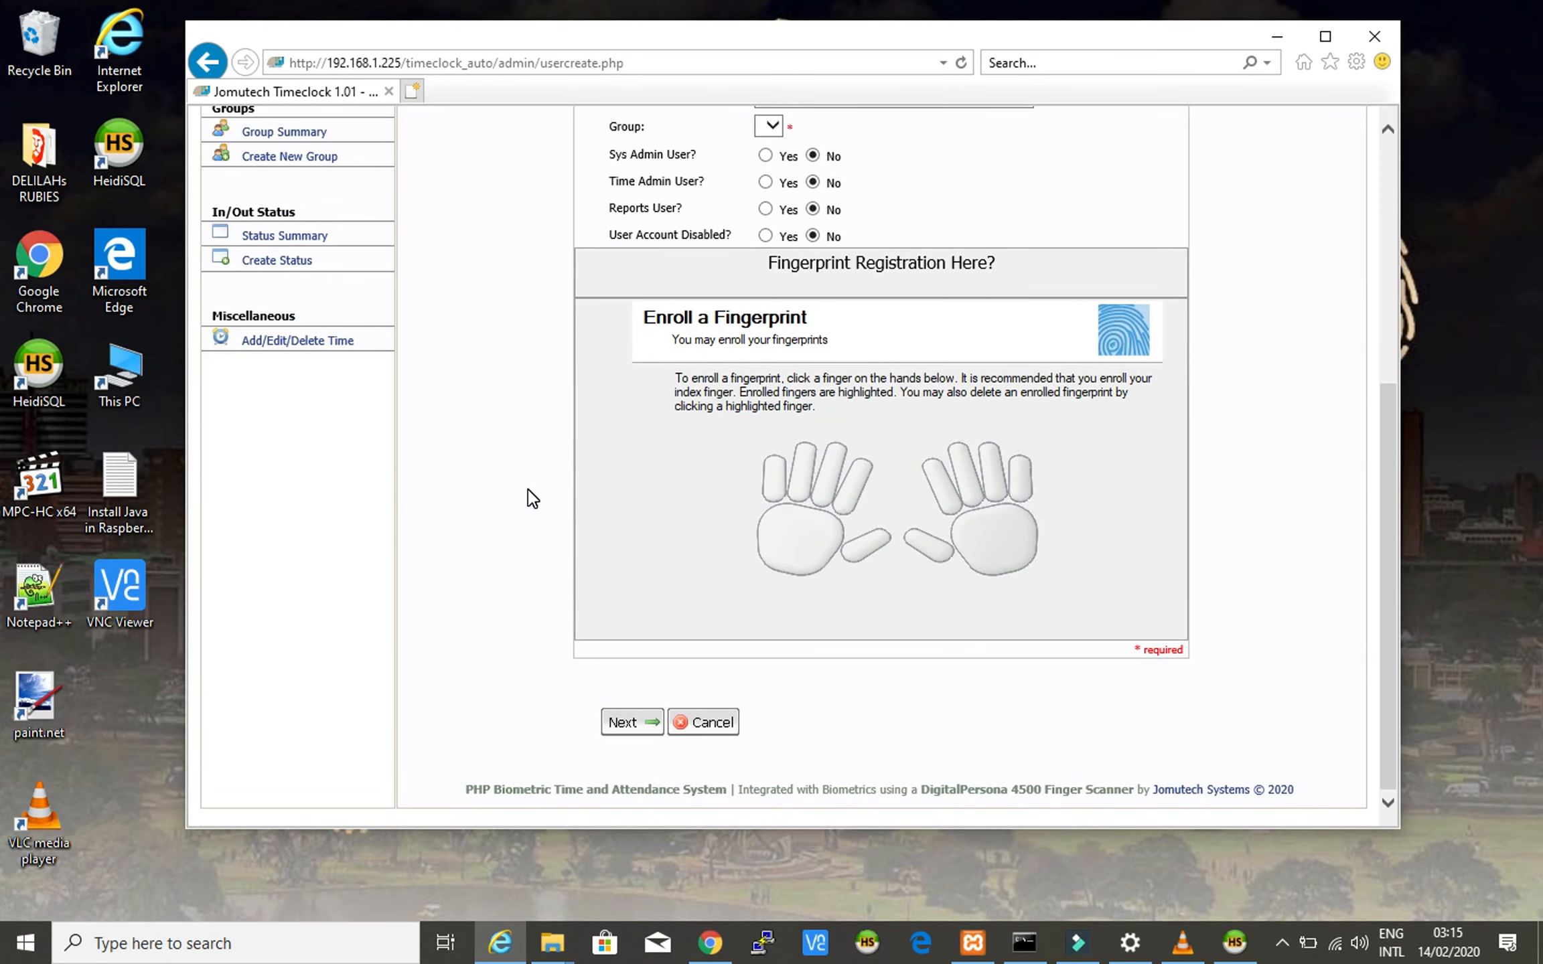
{"action": "scroll", "coordinate": [533, 499], "scroll_direction": "up", "scroll_amount": 6}
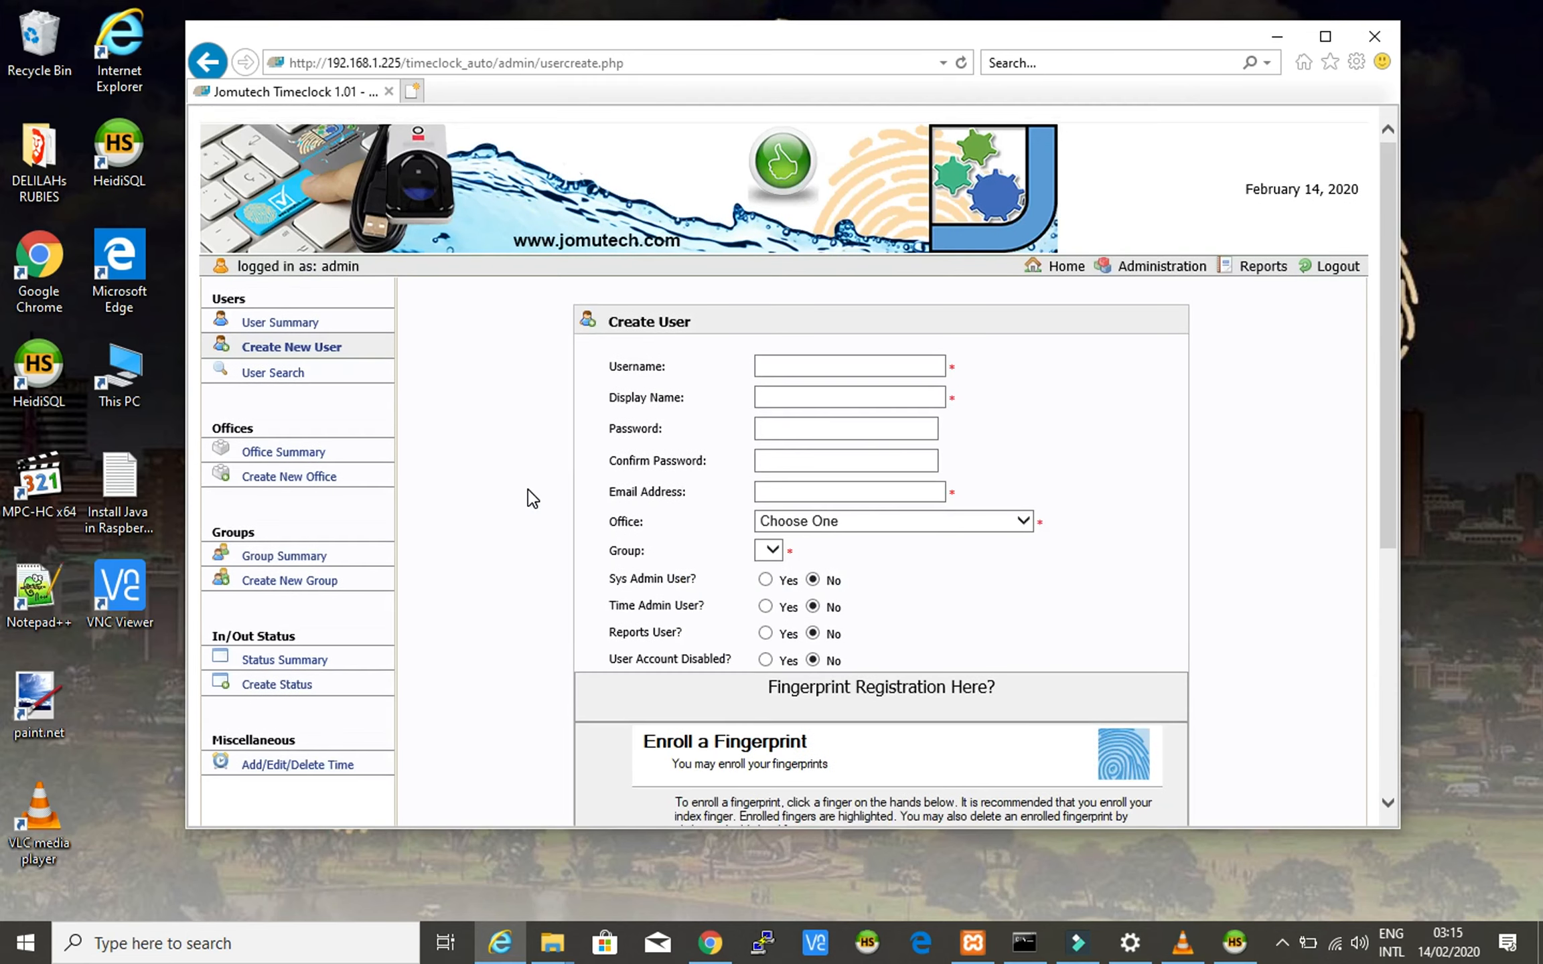
- Enter the new user's username, then switch to HeidiSQL
{"action": "left_click", "coordinate": [816, 393]}
{"action": "left_click", "coordinate": [817, 367]}
{"action": "type", "text": "jomutech"}
{"action": "left_click", "coordinate": [867, 944]}
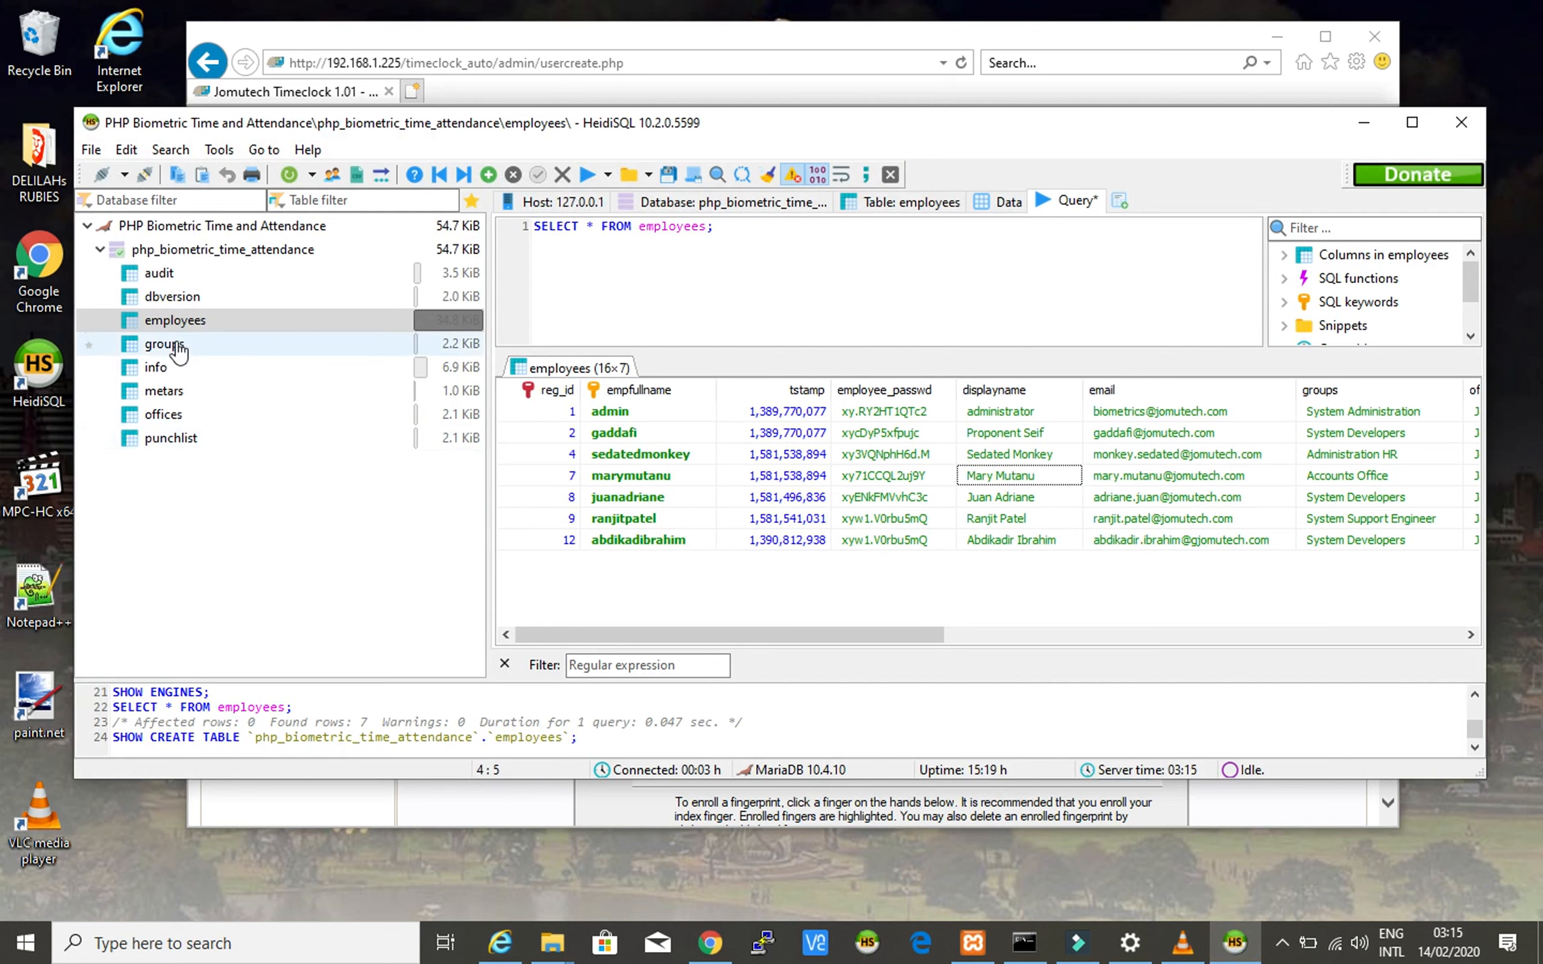
- Step through the existing employee usernames, minimize HeidiSQL and close the Session manager
{"action": "left_click", "coordinate": [648, 411]}
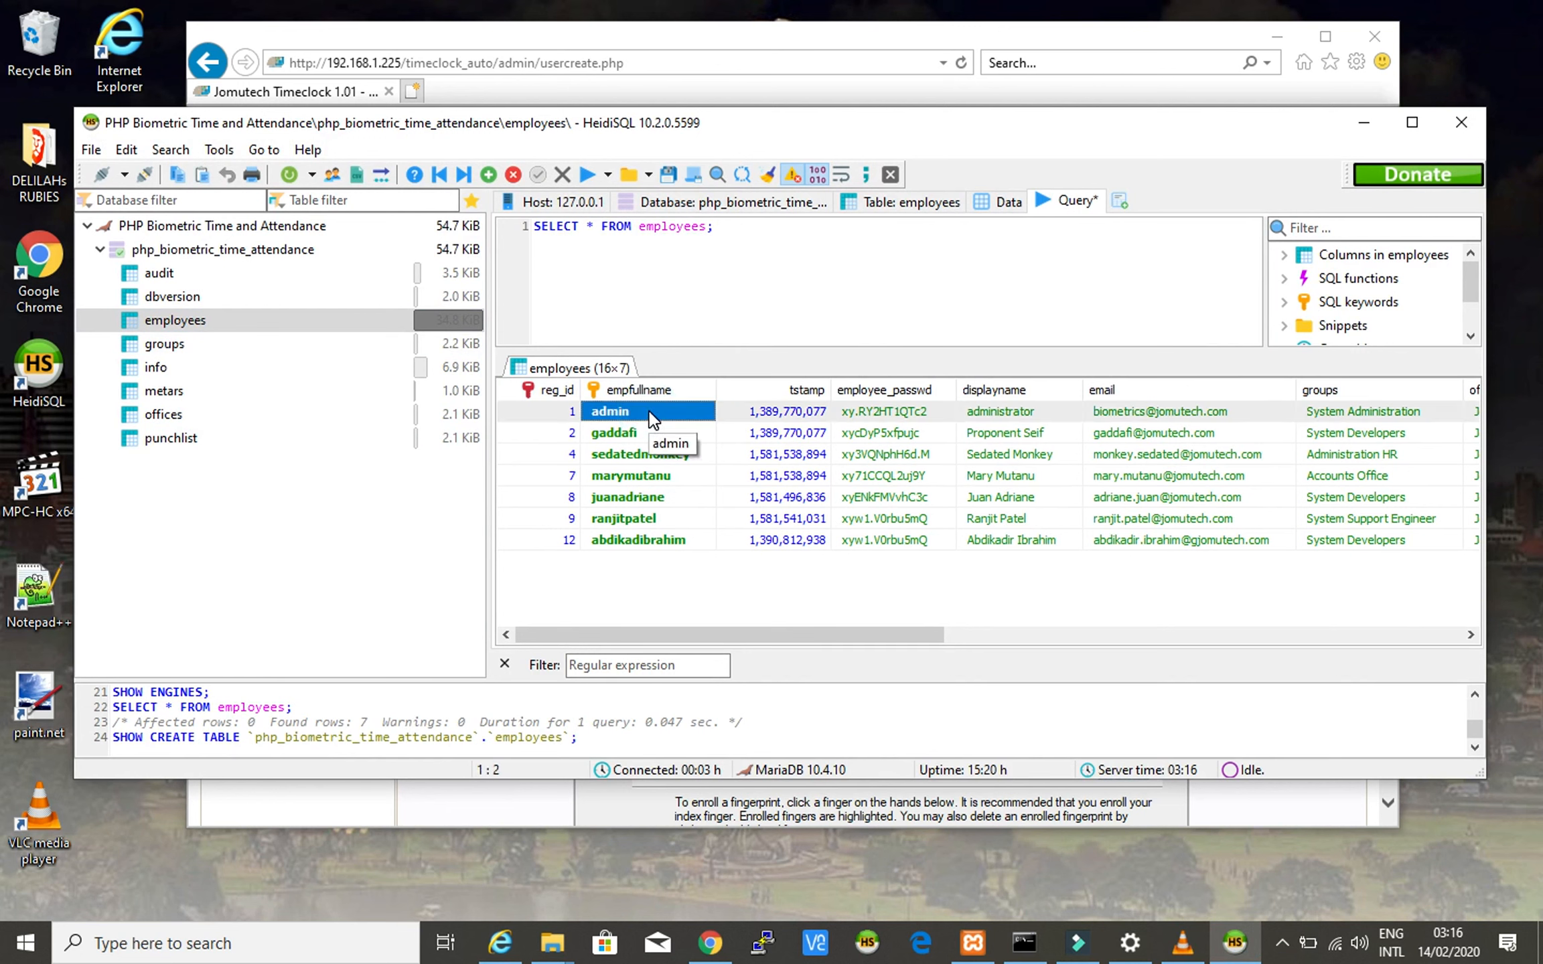
{"action": "key", "text": "Down"}
{"action": "key", "text": "Down"}
{"action": "key", "text": "Down"}
{"action": "key", "text": "Down"}
{"action": "key", "text": "Down"}
{"action": "key", "text": "Down"}
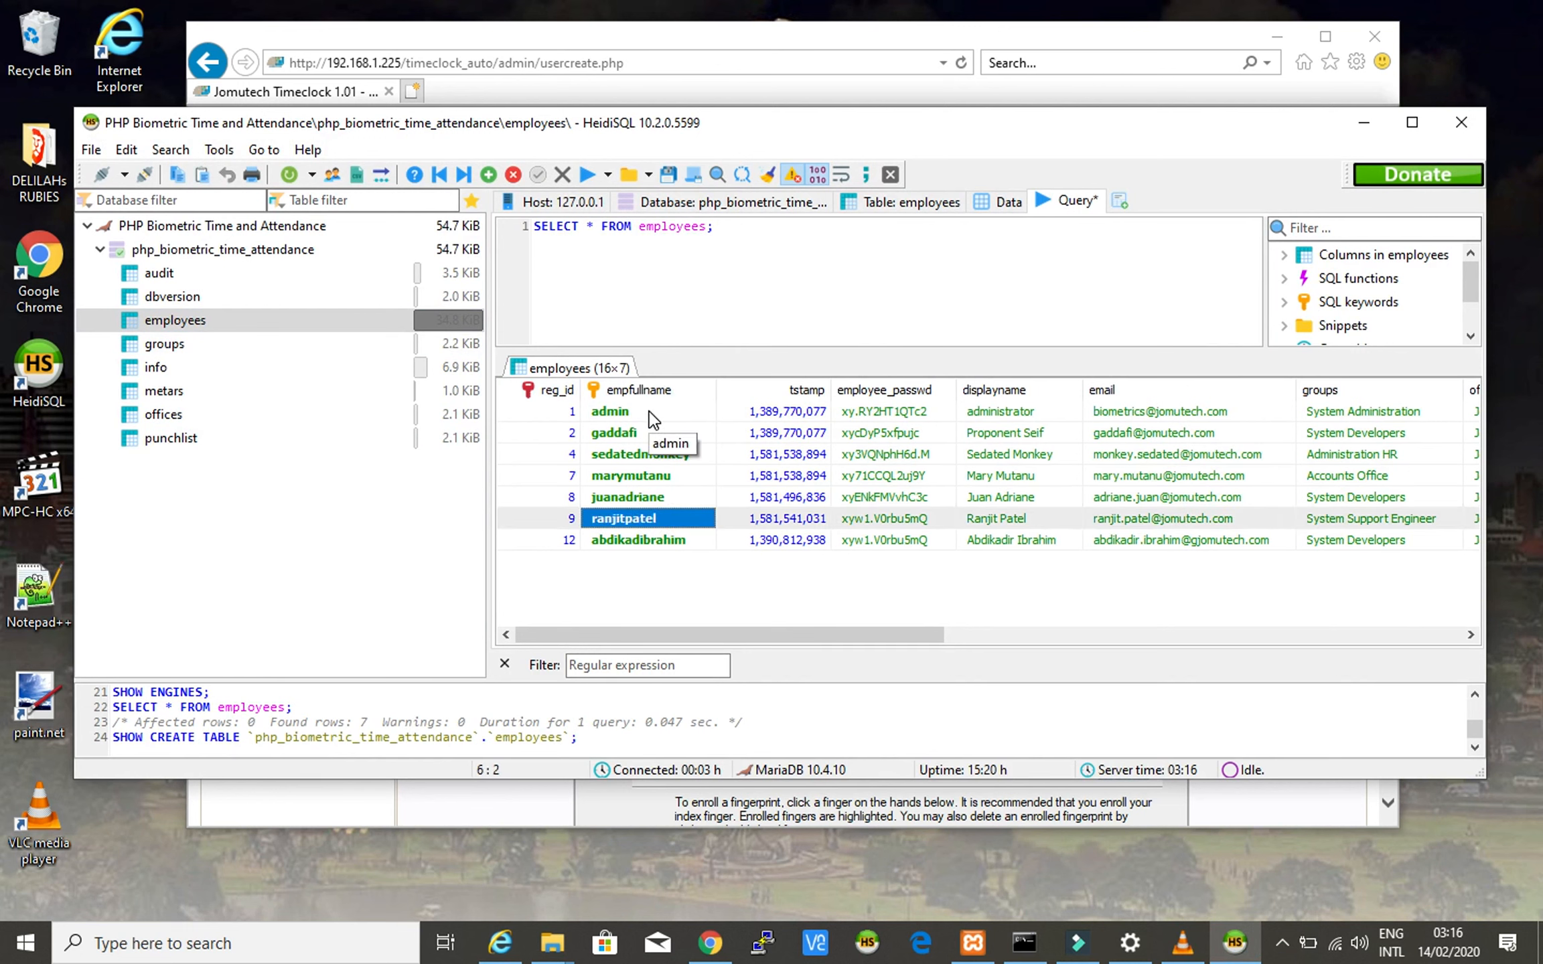
{"action": "left_click", "coordinate": [703, 606]}
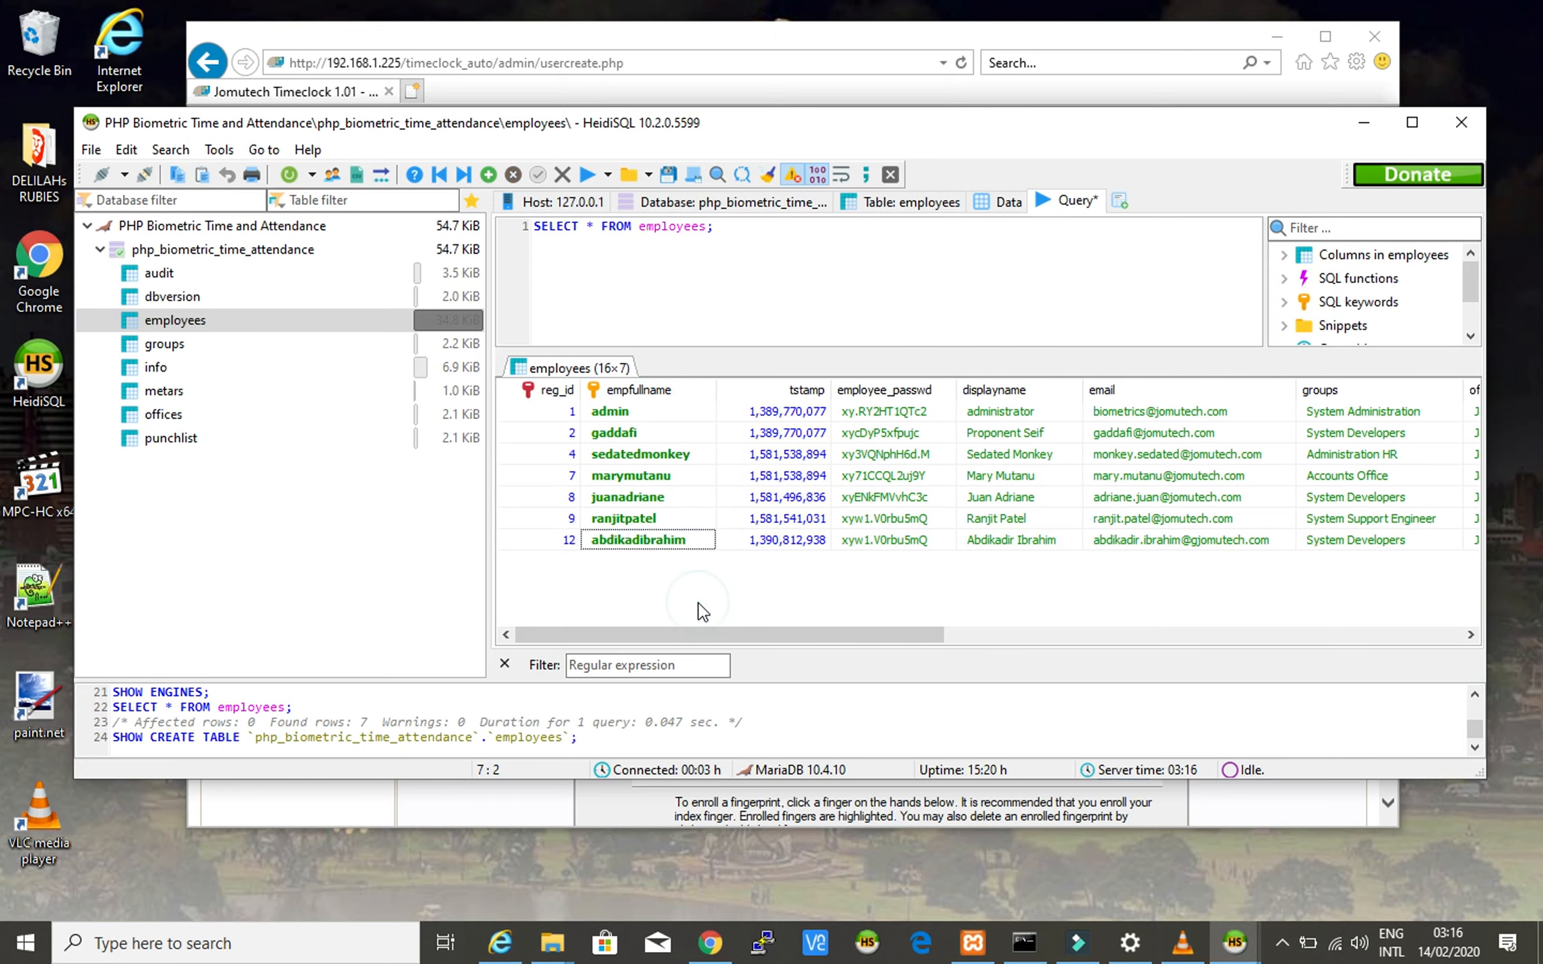
{"action": "left_click", "coordinate": [1364, 122]}
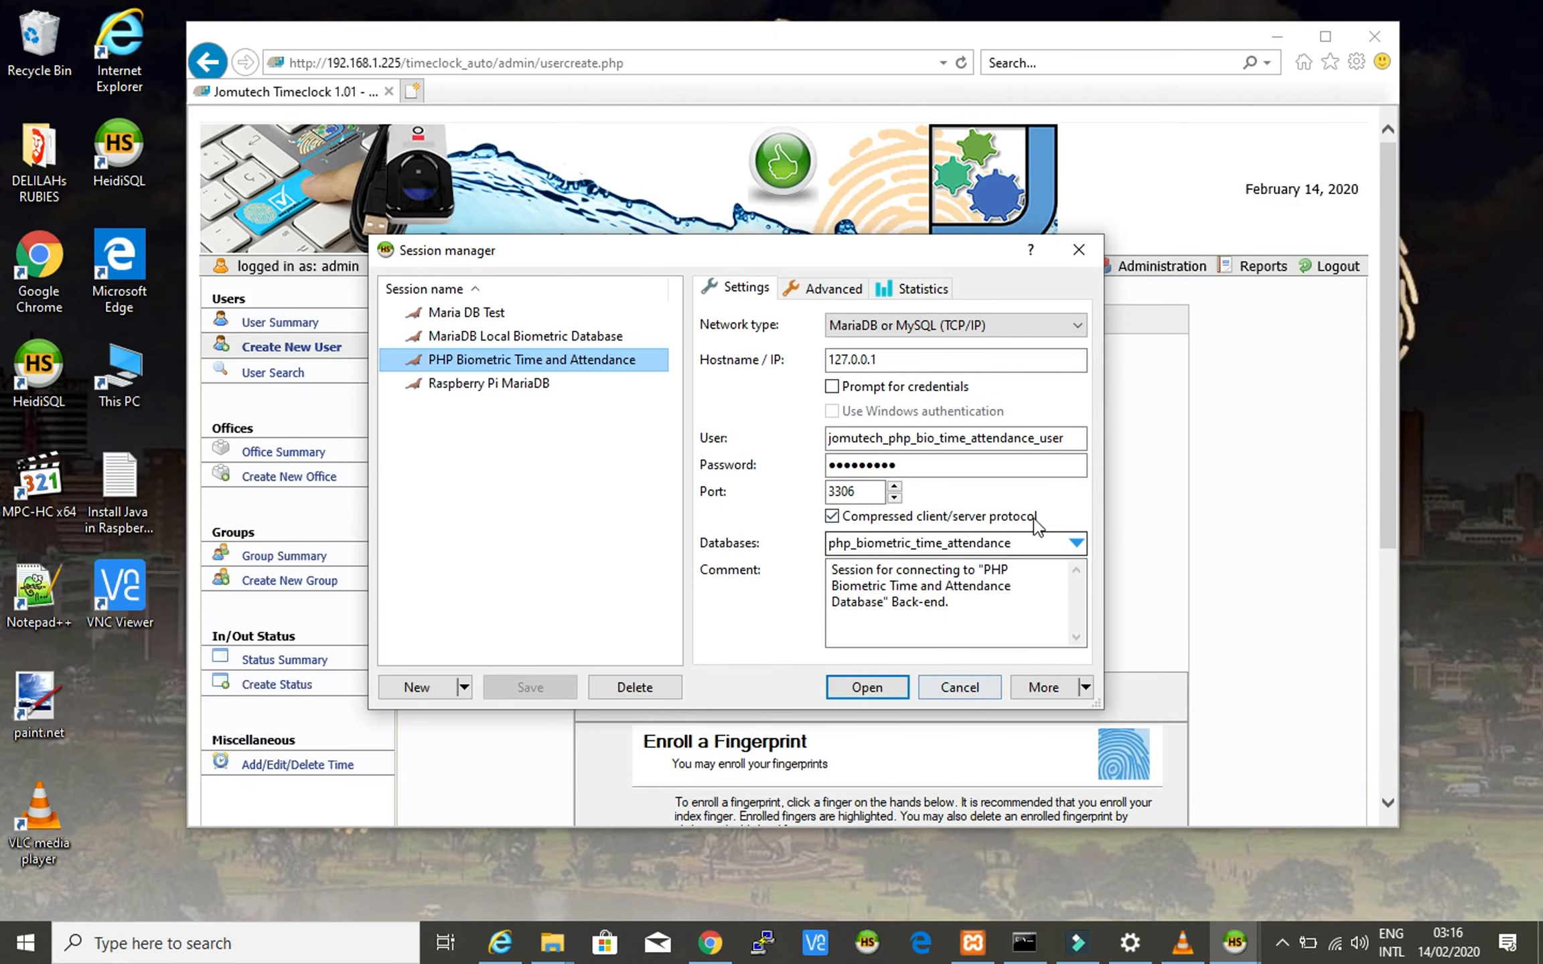
{"action": "left_click", "coordinate": [1078, 250]}
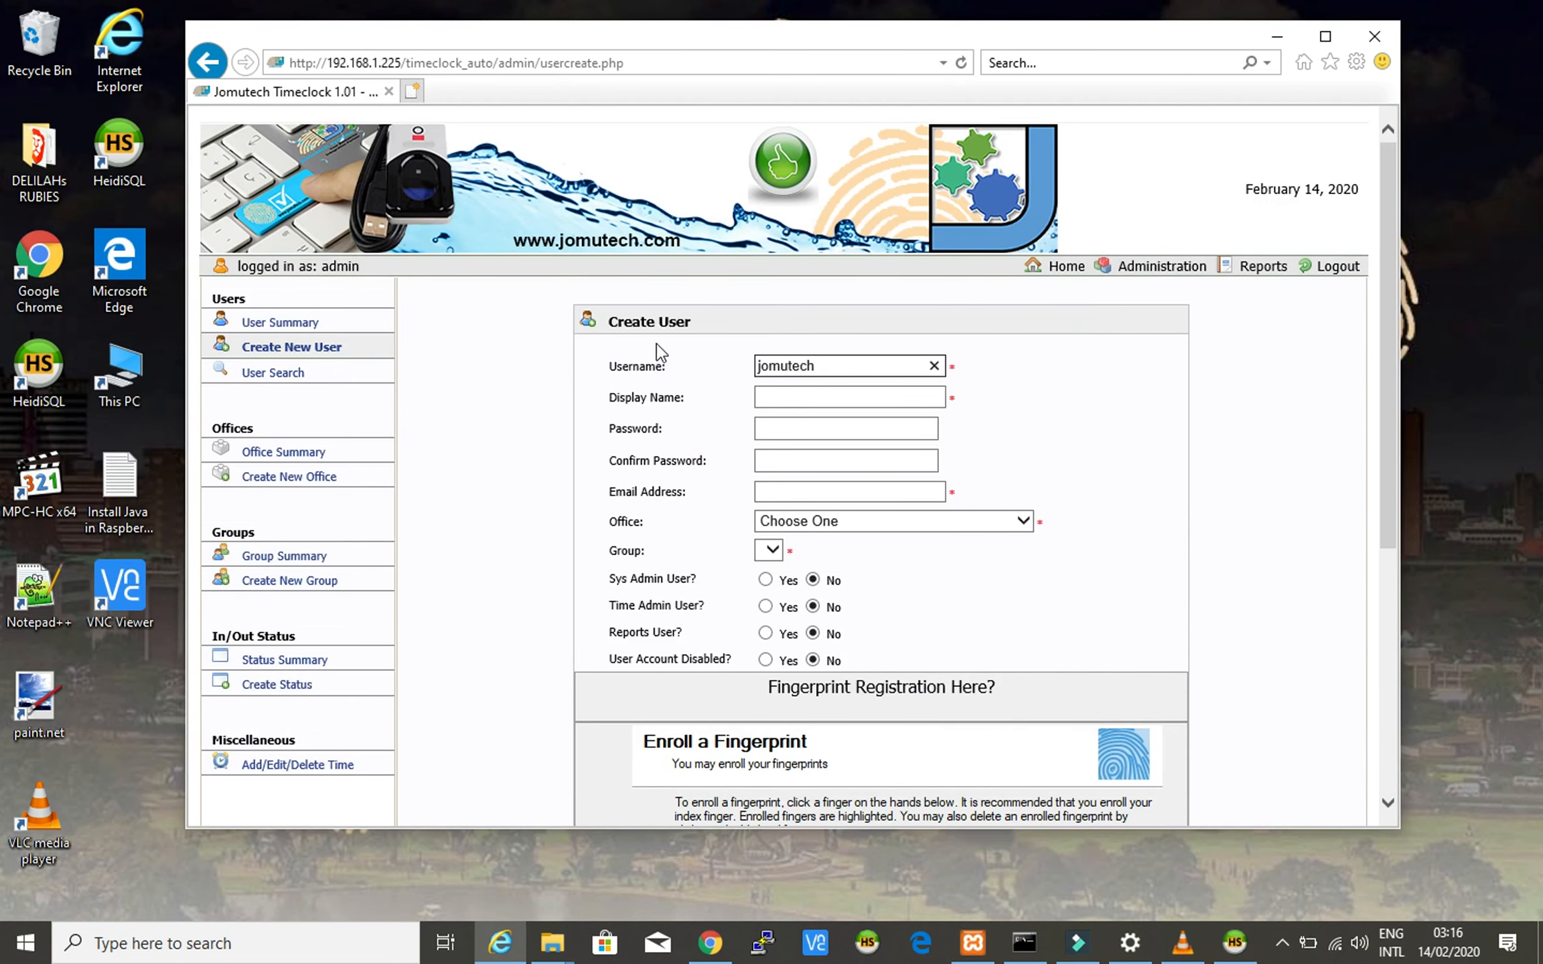
- Enter the new user's full name as display name, plus the password and its confirmation
{"action": "double_click", "coordinate": [780, 365]}
{"action": "left_click", "coordinate": [774, 398]}
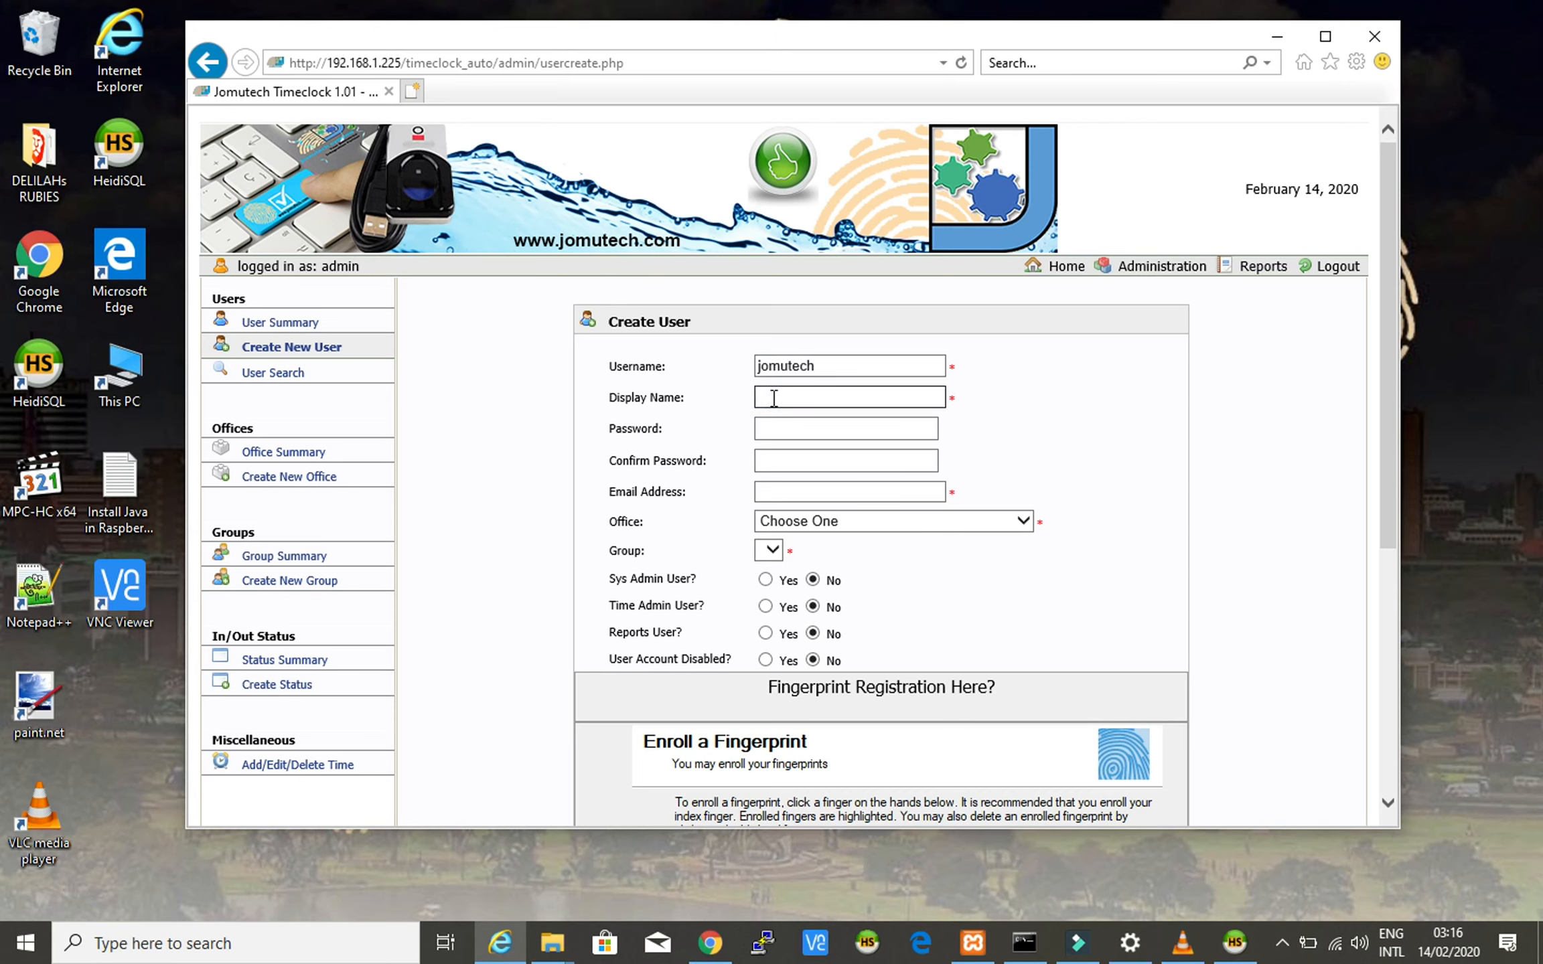
{"action": "triple_click", "coordinate": [793, 402]}
{"action": "left_click", "coordinate": [781, 431]}
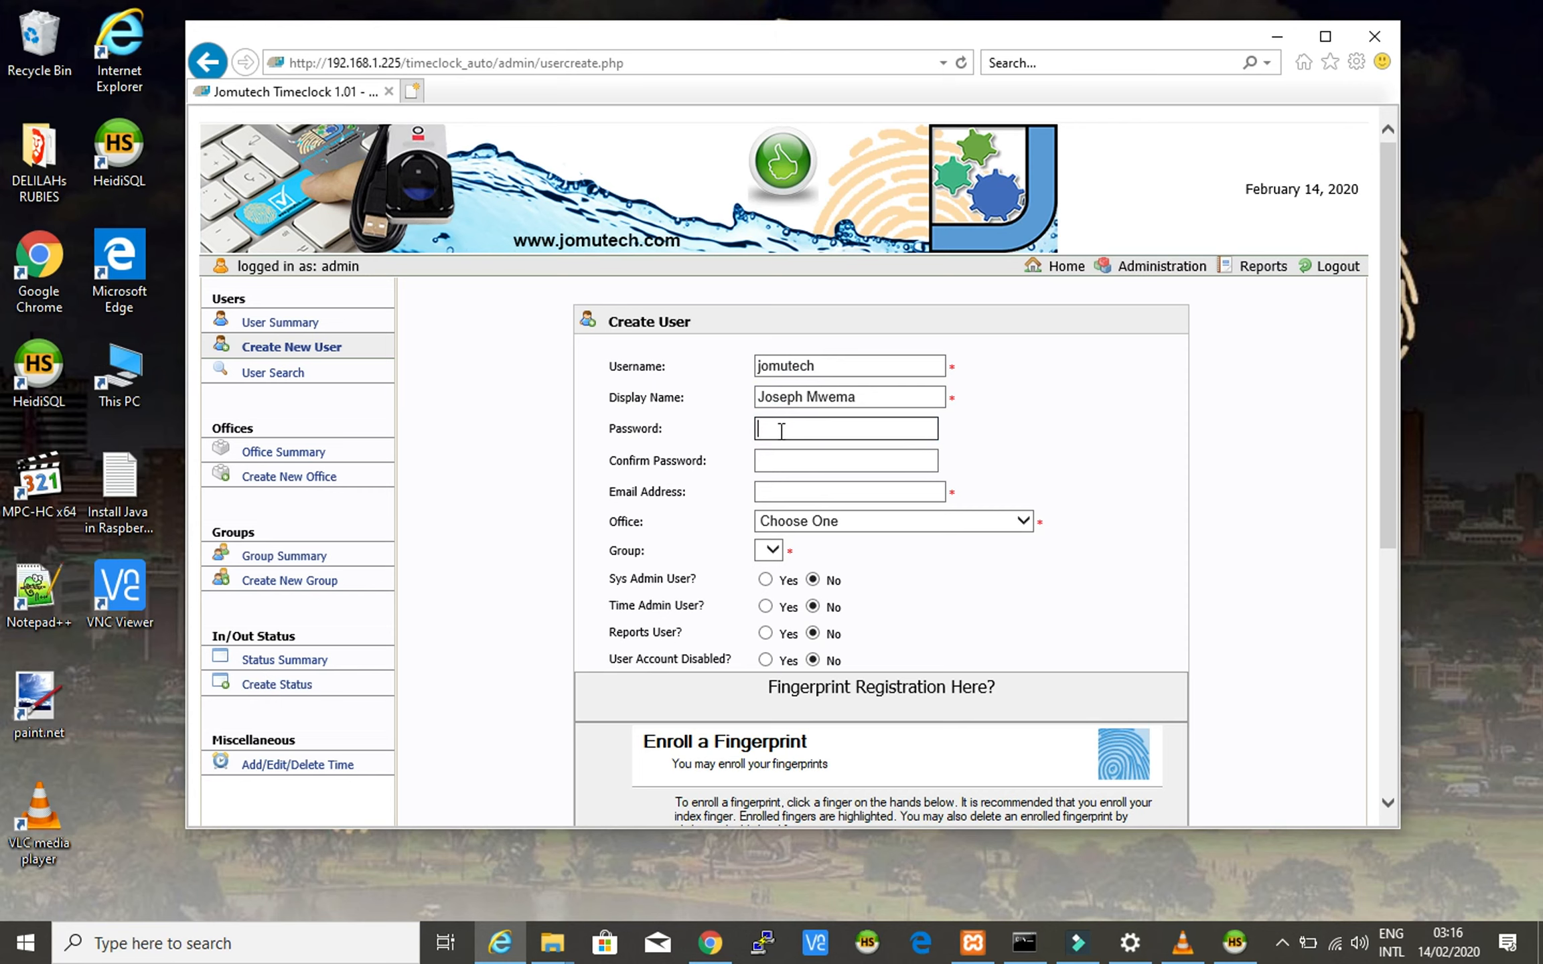
{"action": "type", "text": "*******"}
{"action": "key", "text": "Tab"}
{"action": "type", "text": "******"}
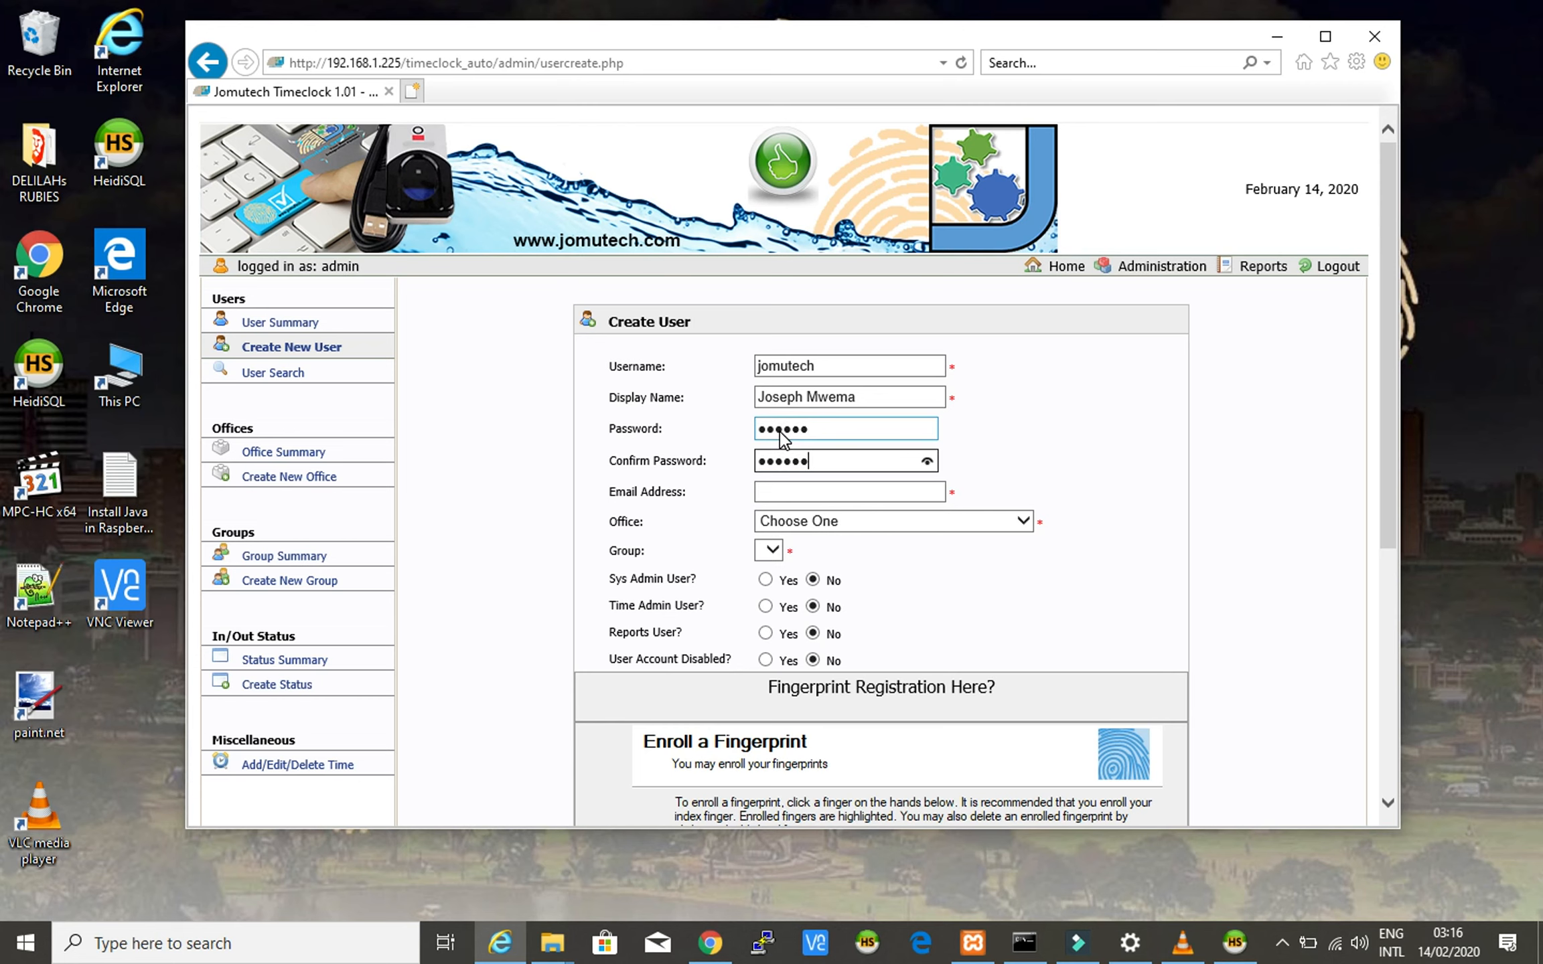
- Enter the user's e-mail address and correct its first-name part
{"action": "left_click", "coordinate": [795, 494]}
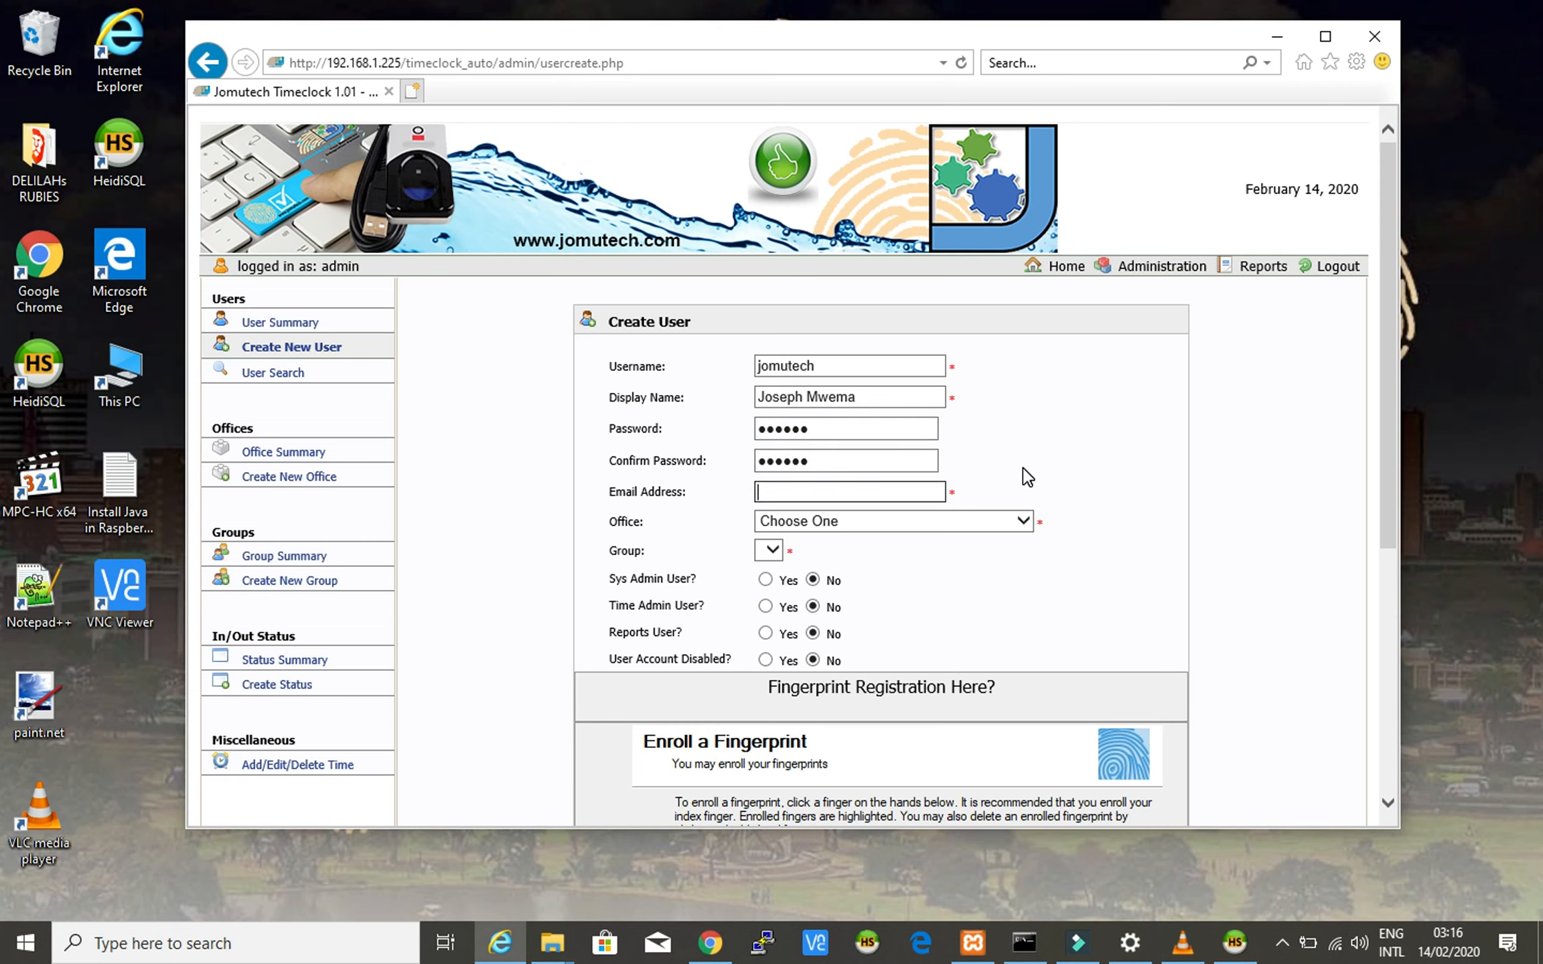
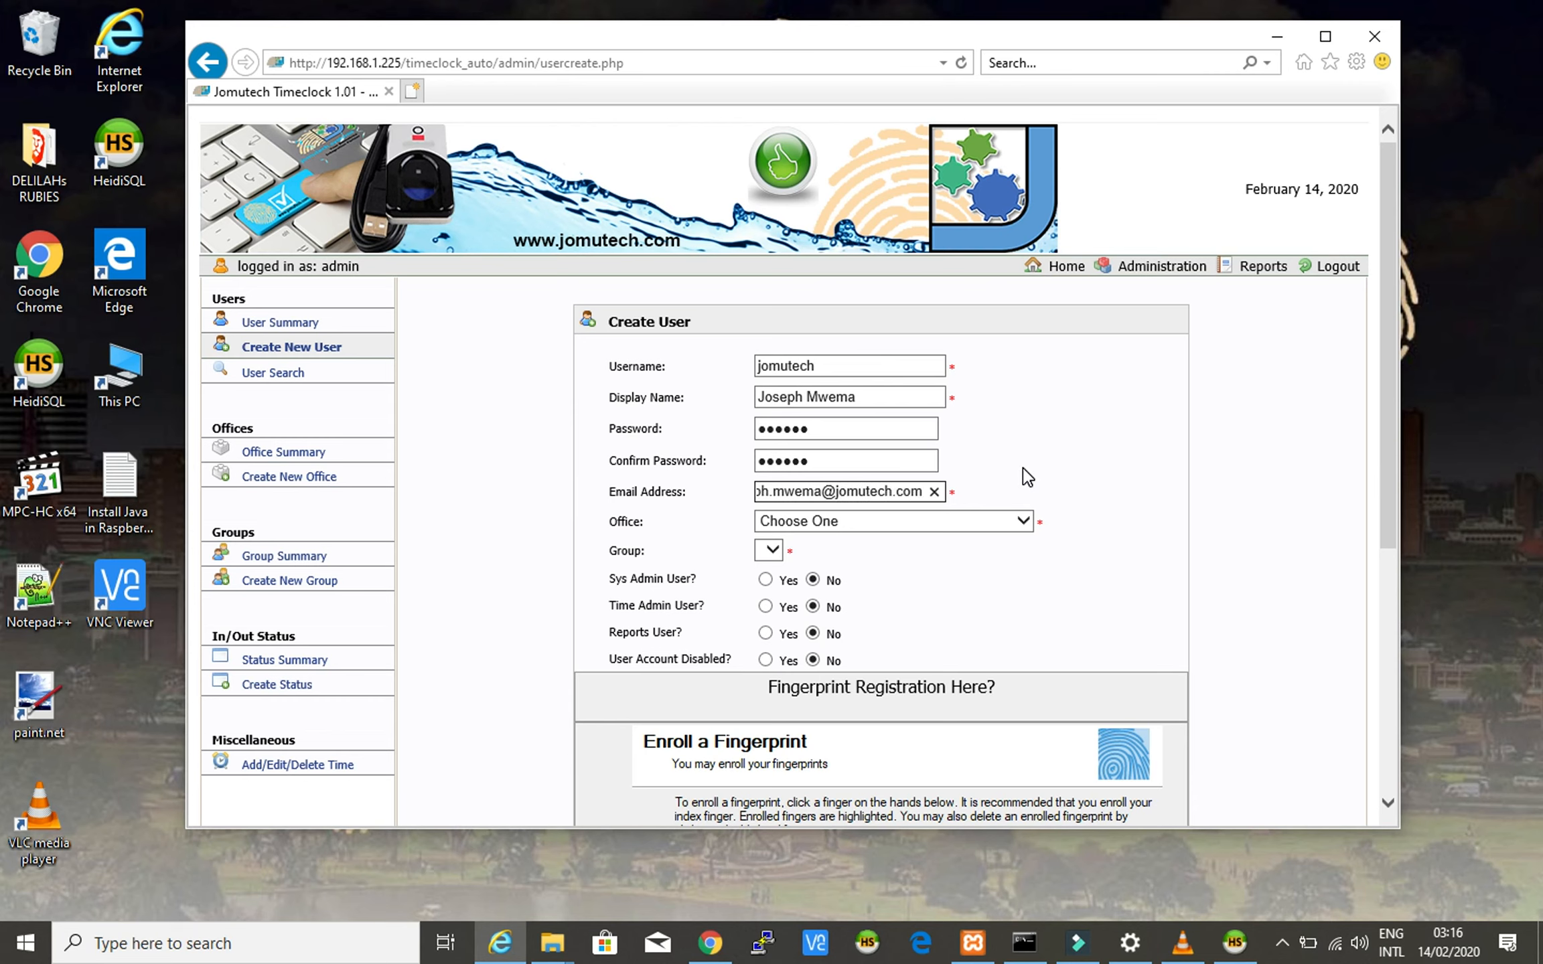
{"action": "triple_click", "coordinate": [787, 495]}
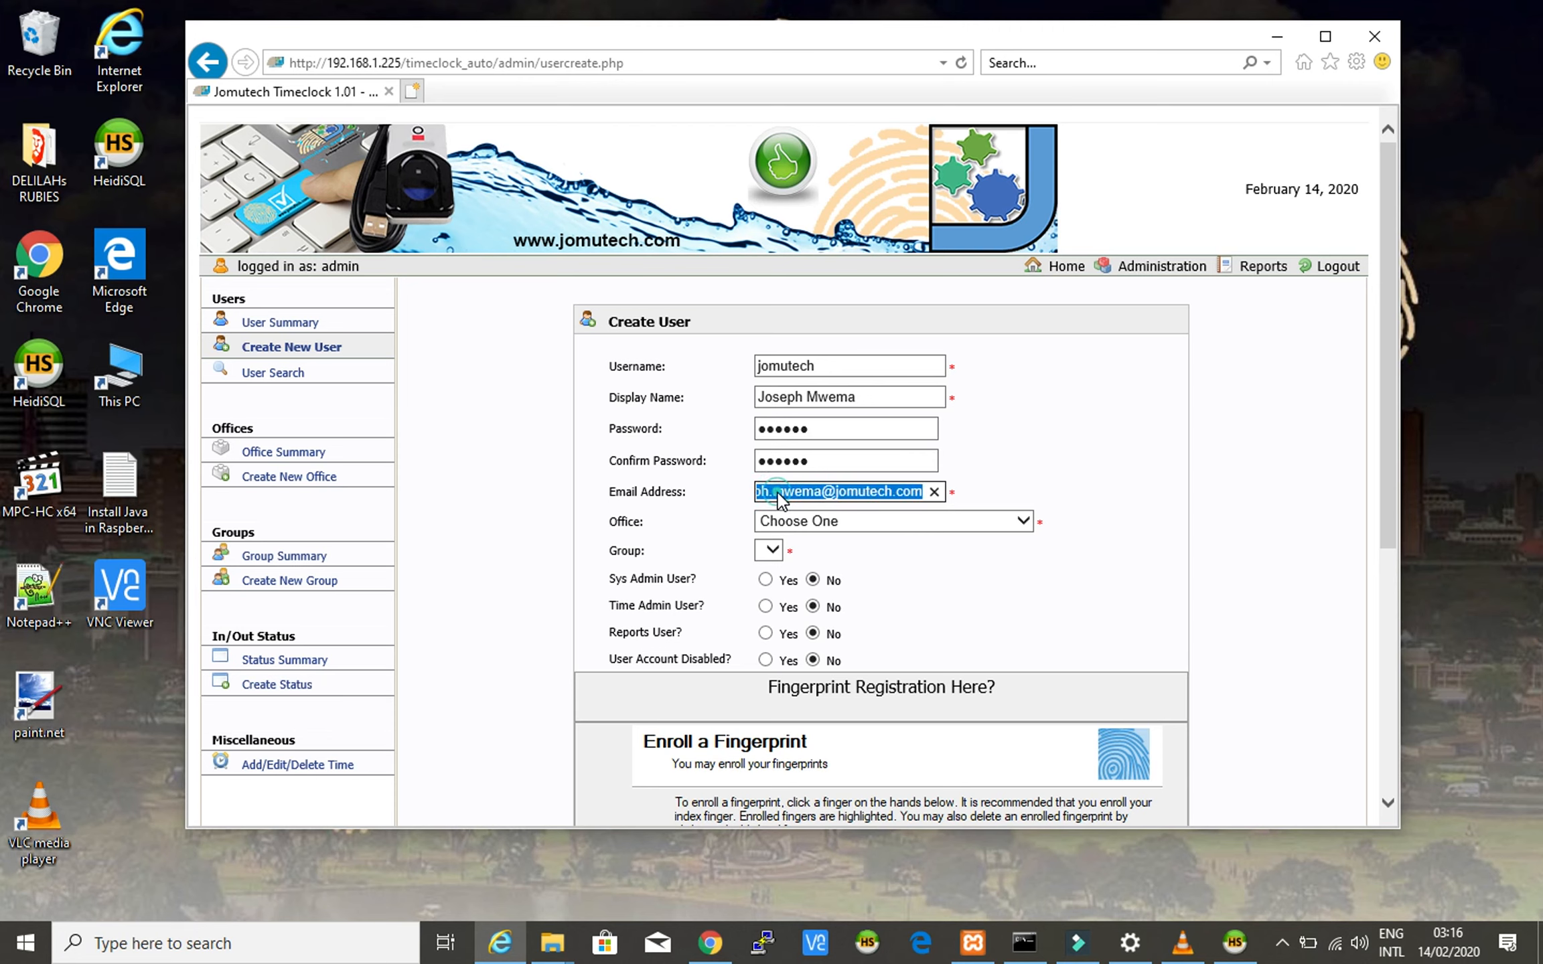
{"action": "left_click", "coordinate": [778, 492]}
{"action": "left_click", "coordinate": [778, 493]}
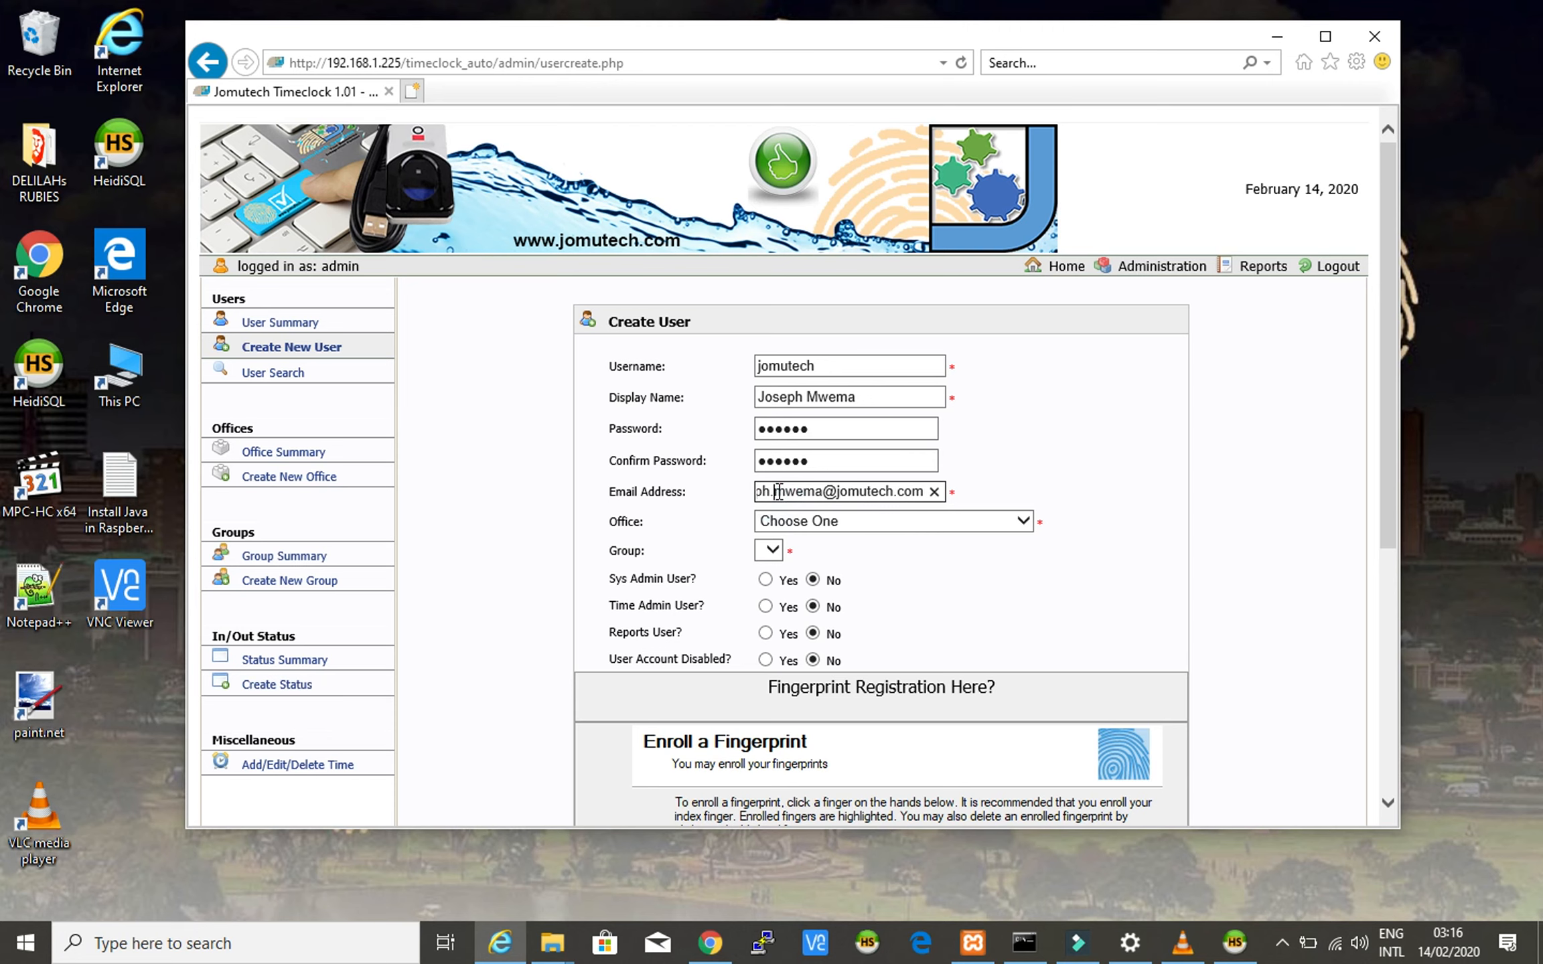
{"action": "type", "text": "."}
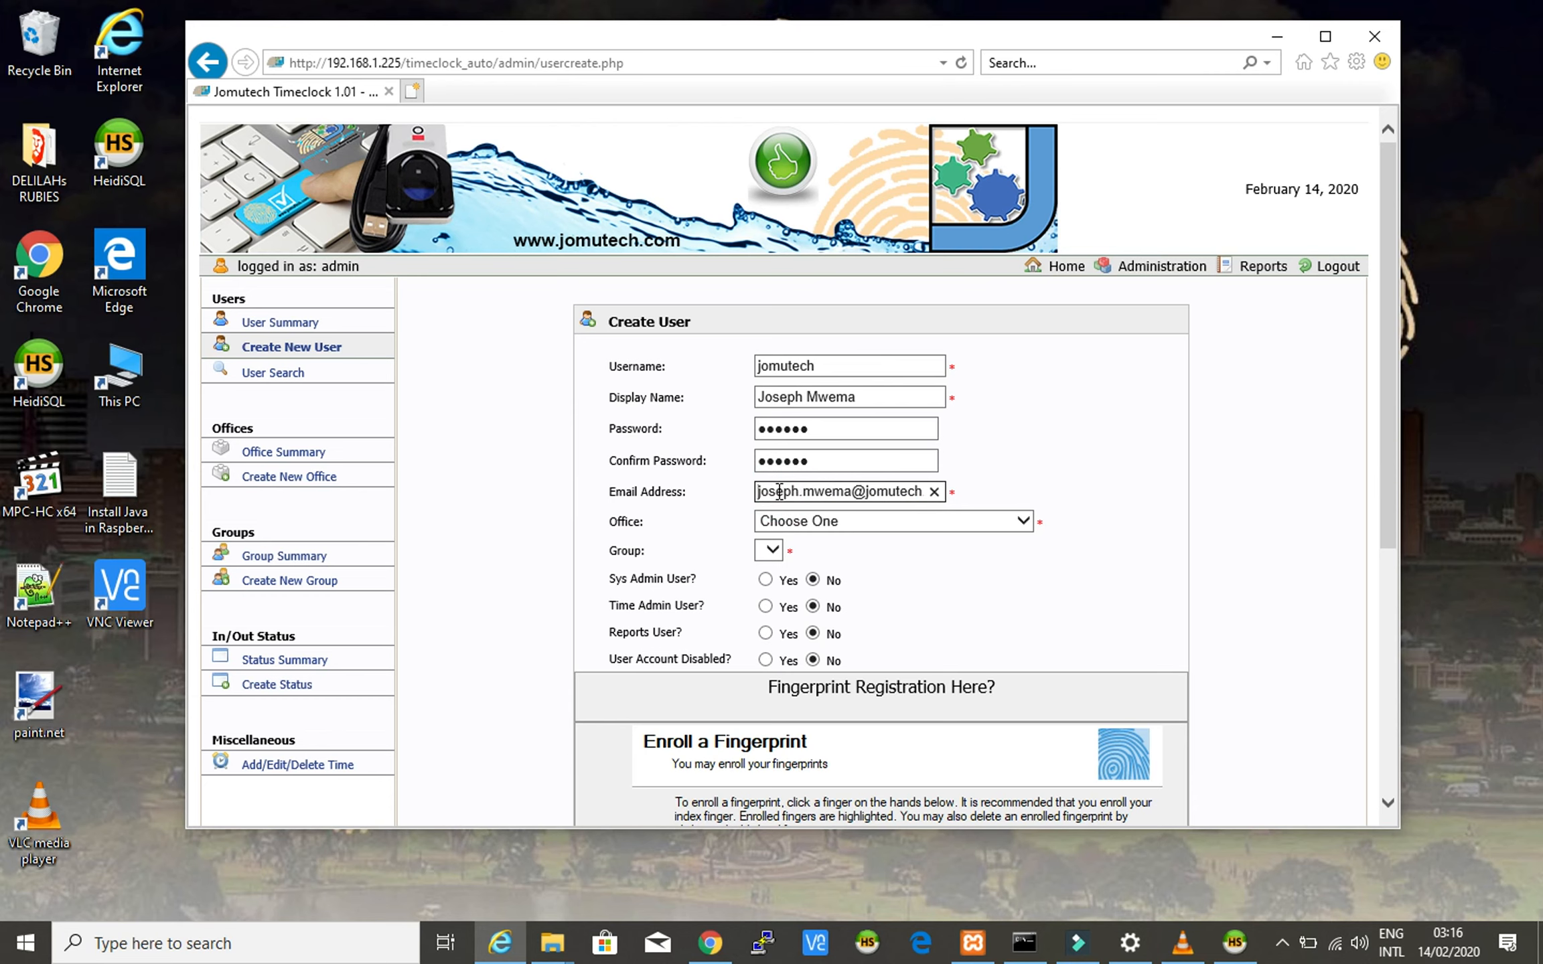
{"action": "left_click", "coordinate": [782, 488]}
{"action": "double_click", "coordinate": [782, 488]}
{"action": "type", "text": "joe"}
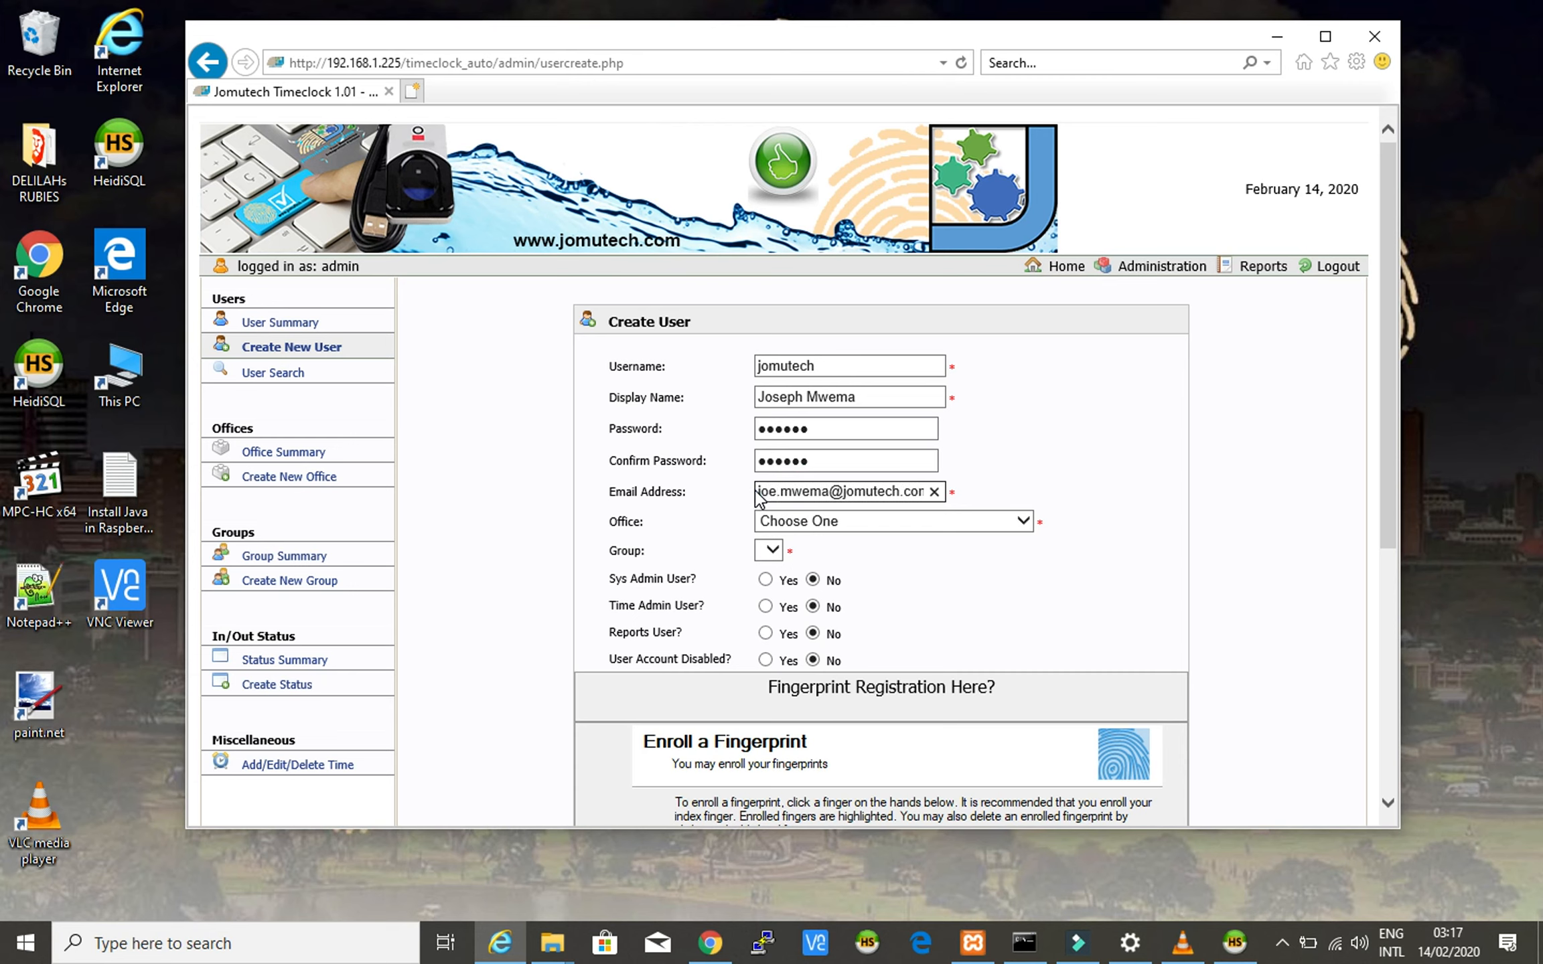
{"action": "triple_click", "coordinate": [836, 493]}
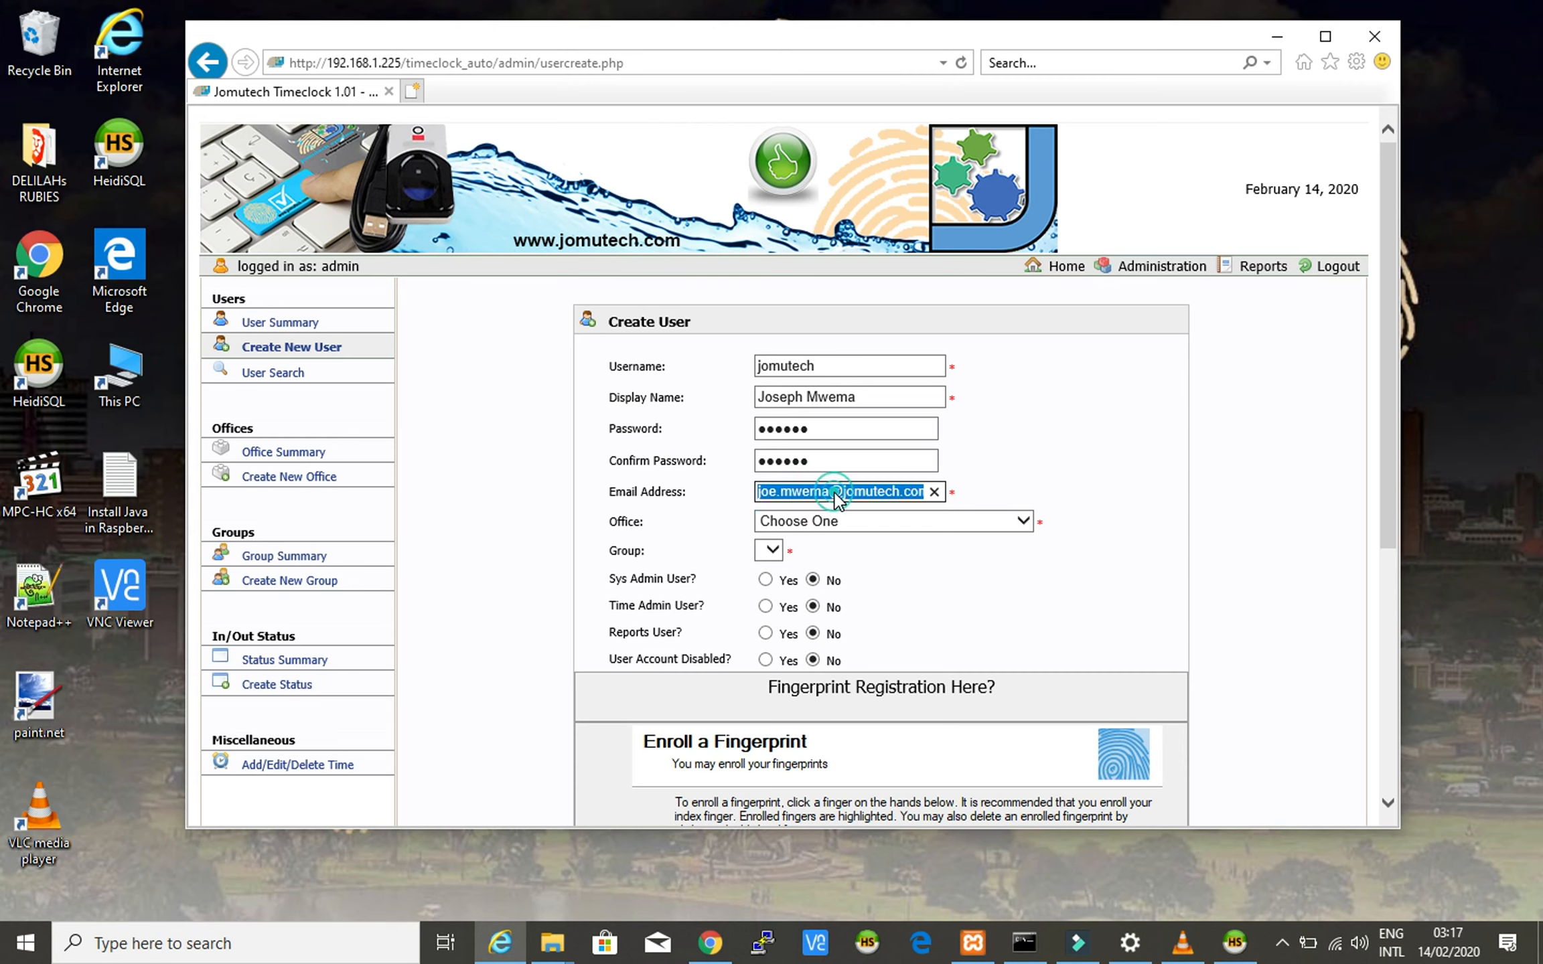
{"action": "left_click", "coordinate": [1070, 470]}
- Assign the user to office Jomutech Systems HQ and group Biometric Engineers
{"action": "left_click", "coordinate": [1020, 520]}
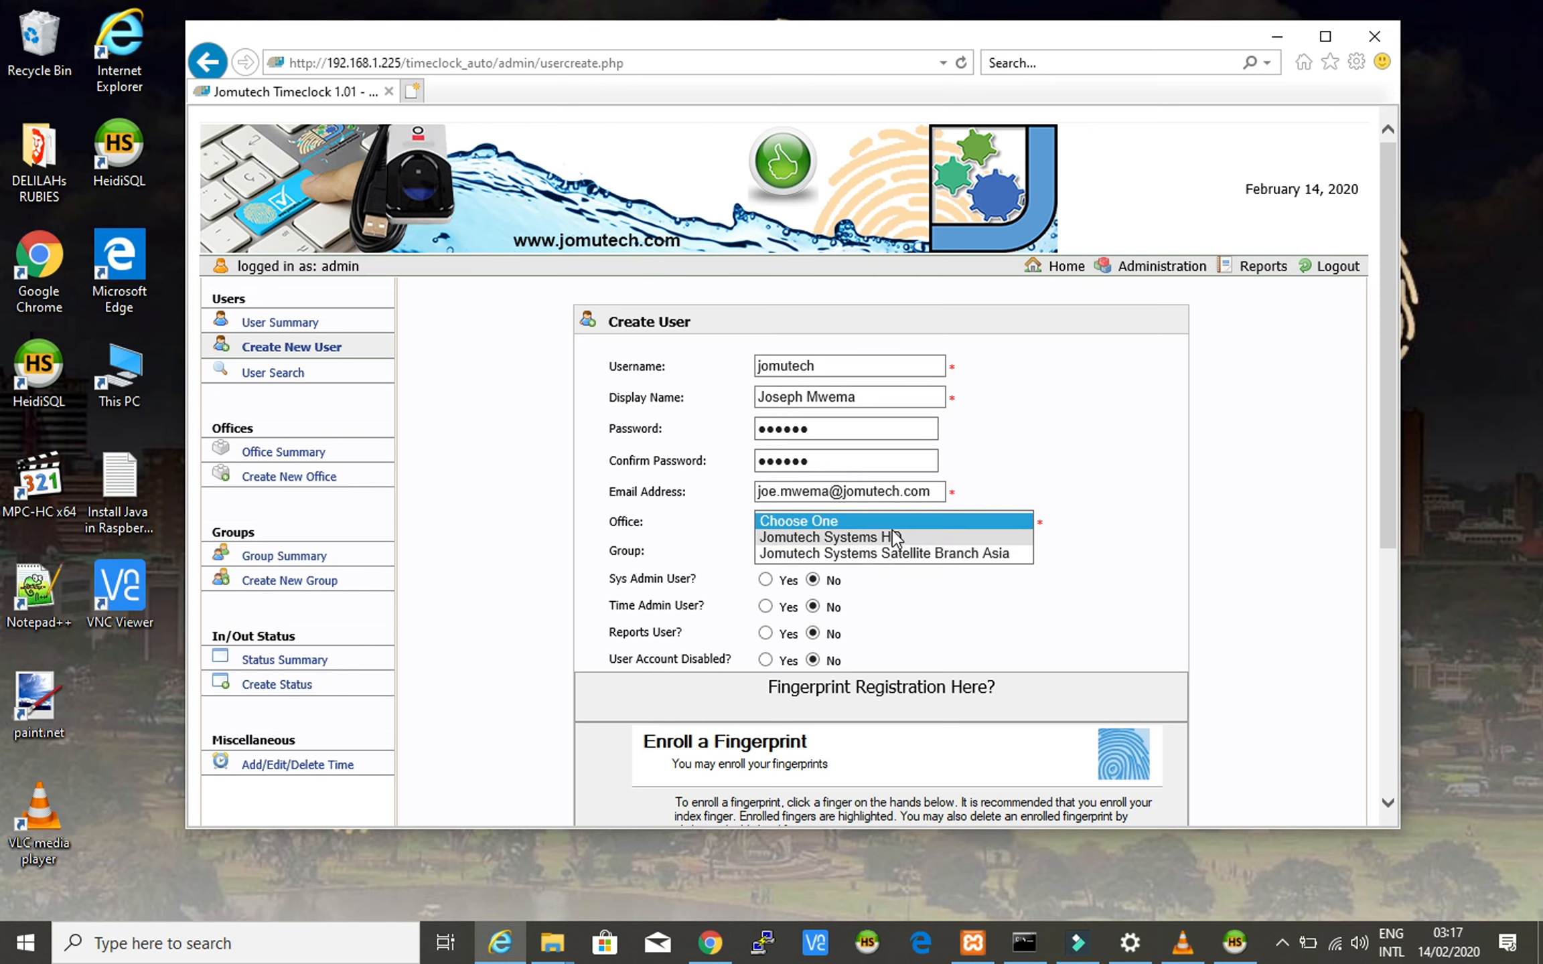
{"action": "left_click", "coordinate": [890, 541]}
{"action": "left_click", "coordinate": [1041, 568]}
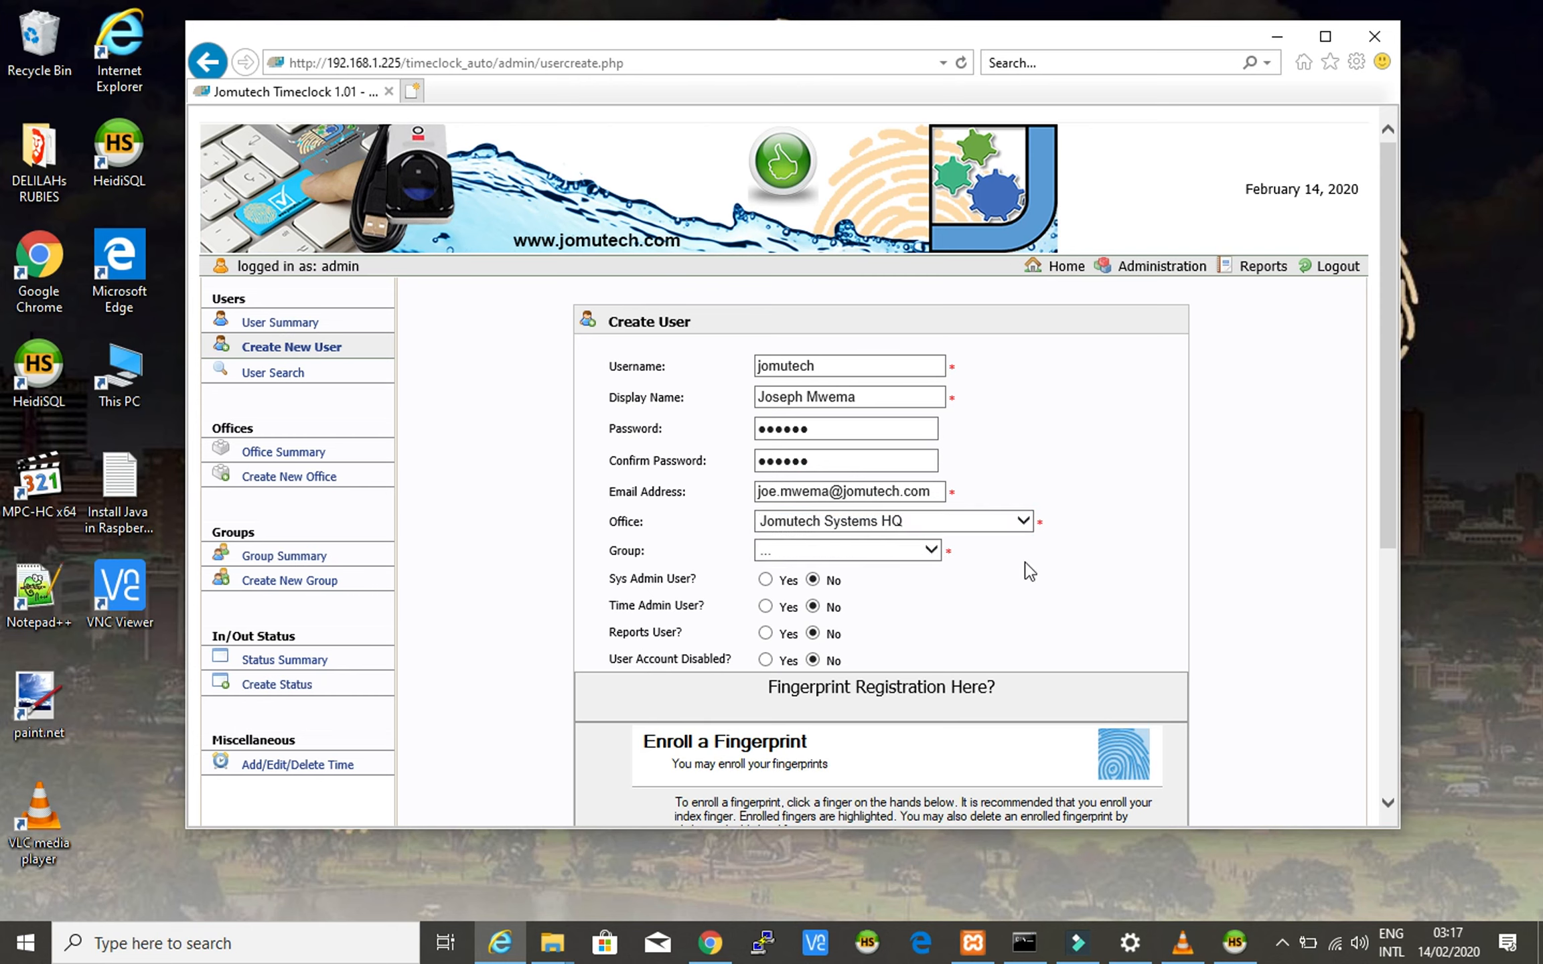
{"action": "left_click", "coordinate": [933, 551]}
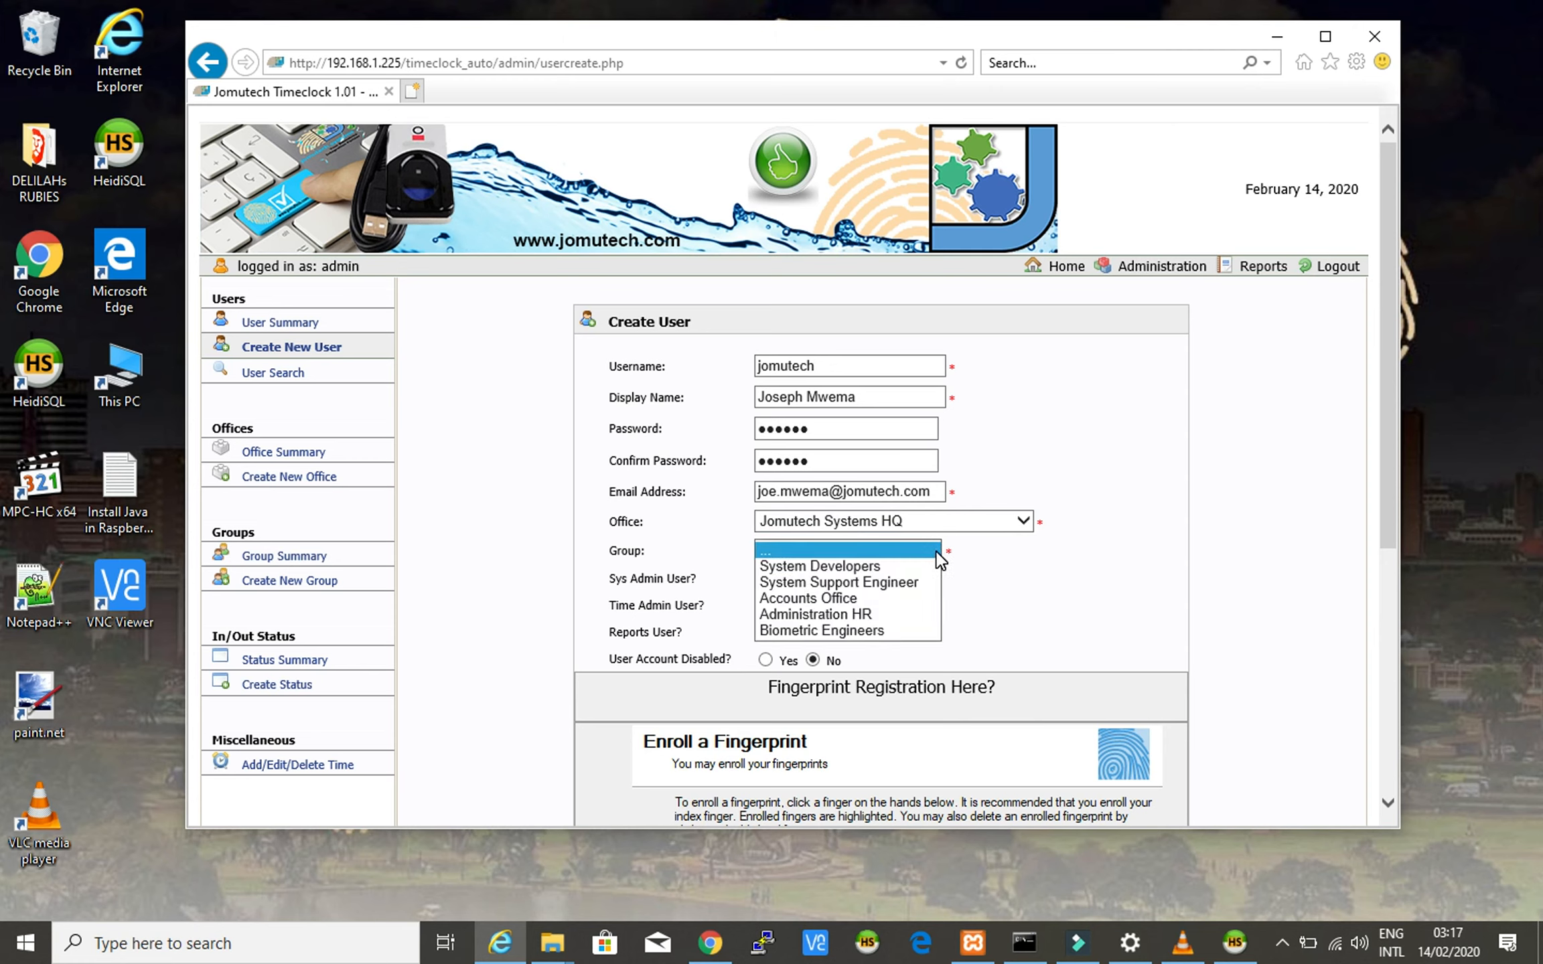
{"action": "left_click", "coordinate": [883, 632]}
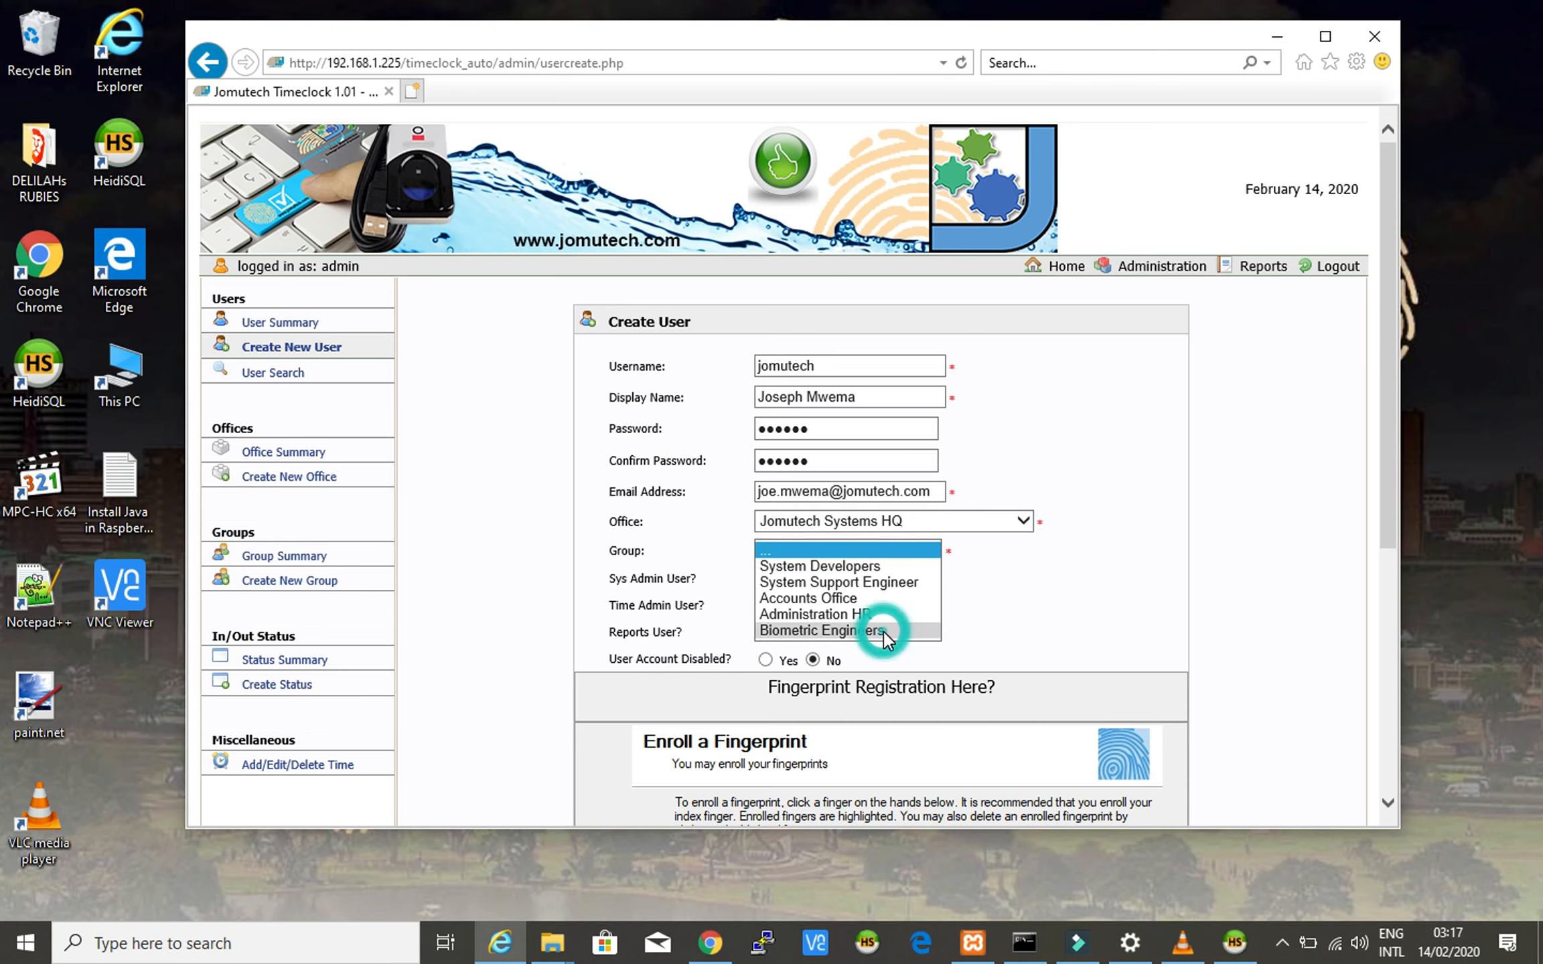
{"action": "left_click", "coordinate": [973, 601]}
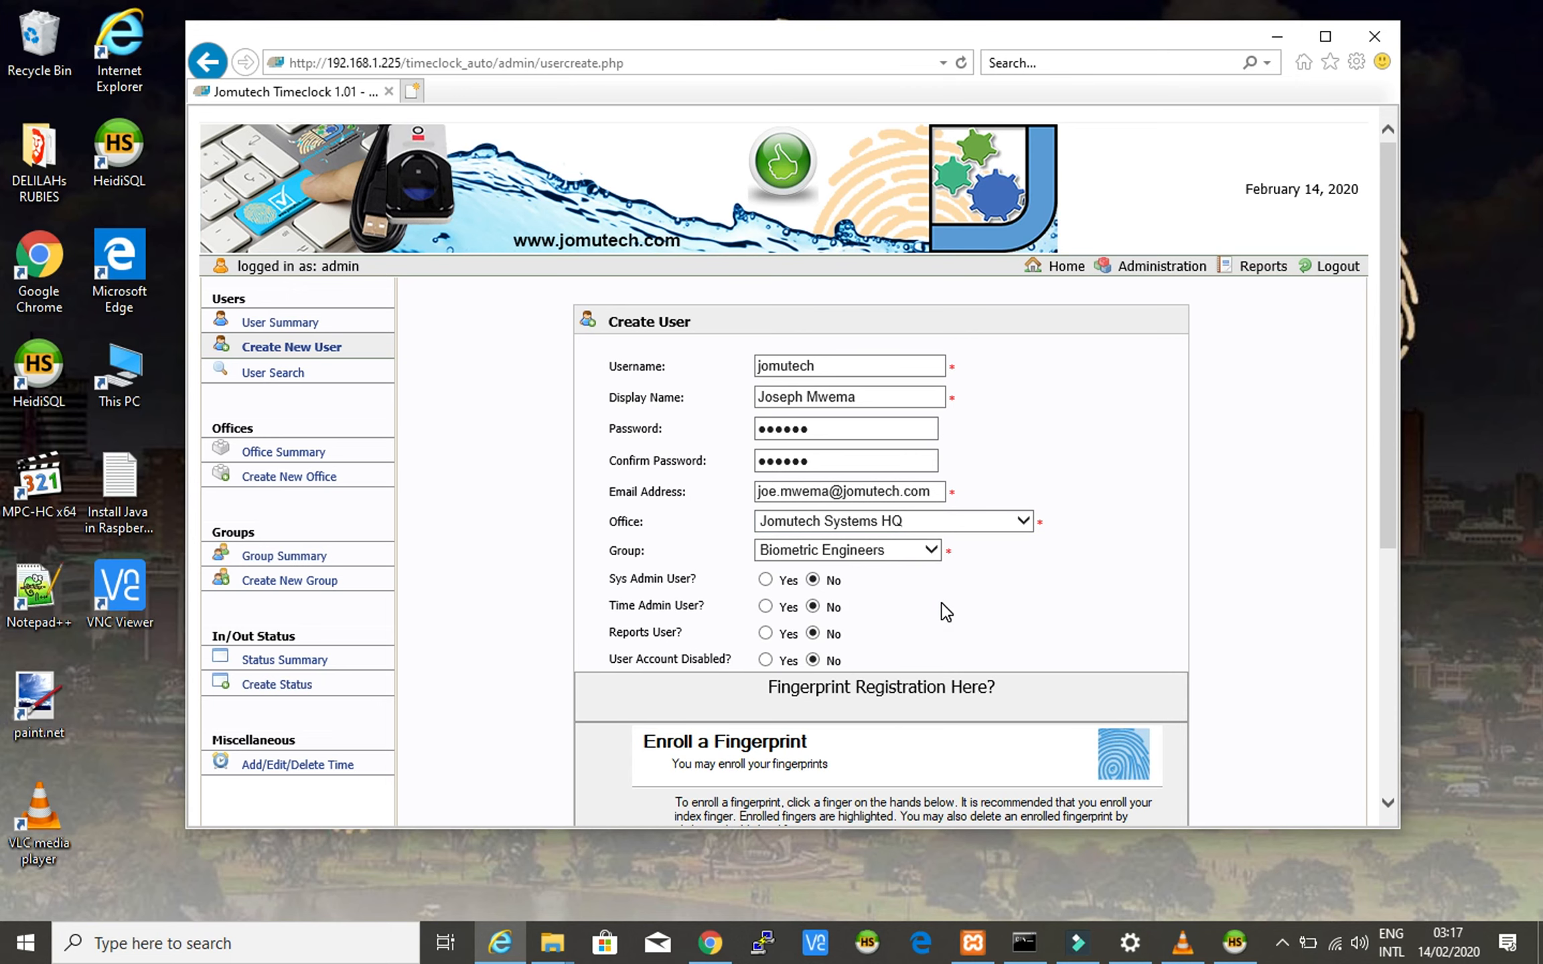
- Enroll the left thumb, then the right thumb, confirming each fingerprint capture message
{"action": "scroll", "coordinate": [946, 610], "scroll_direction": "down", "scroll_amount": 3}
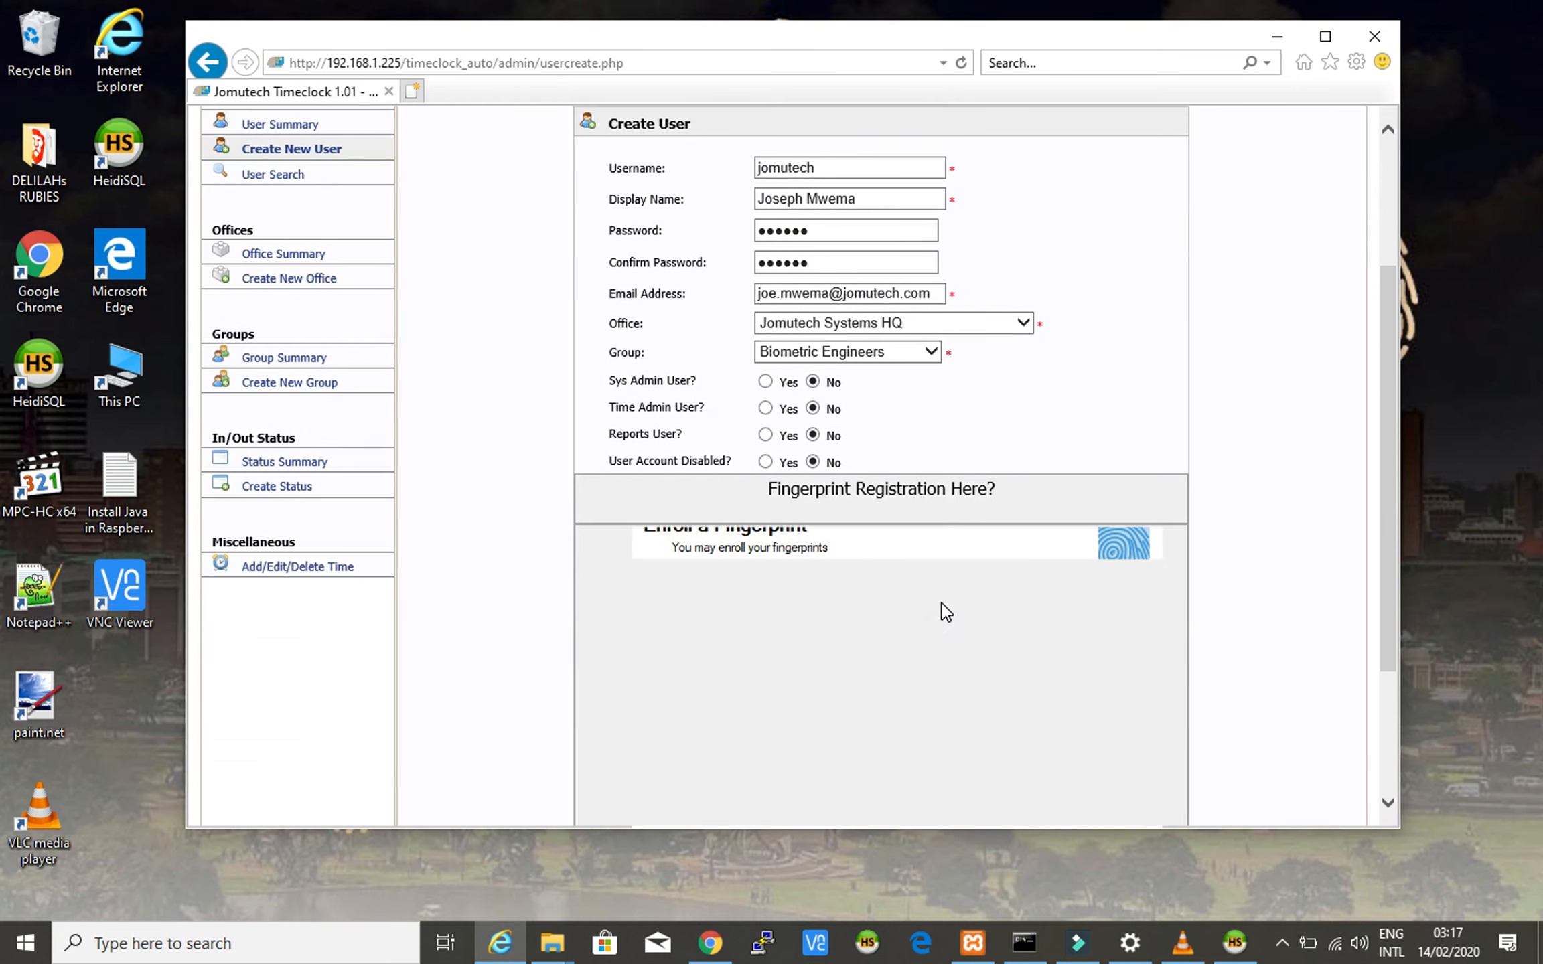
{"action": "scroll", "coordinate": [946, 611], "scroll_direction": "up", "scroll_amount": 3}
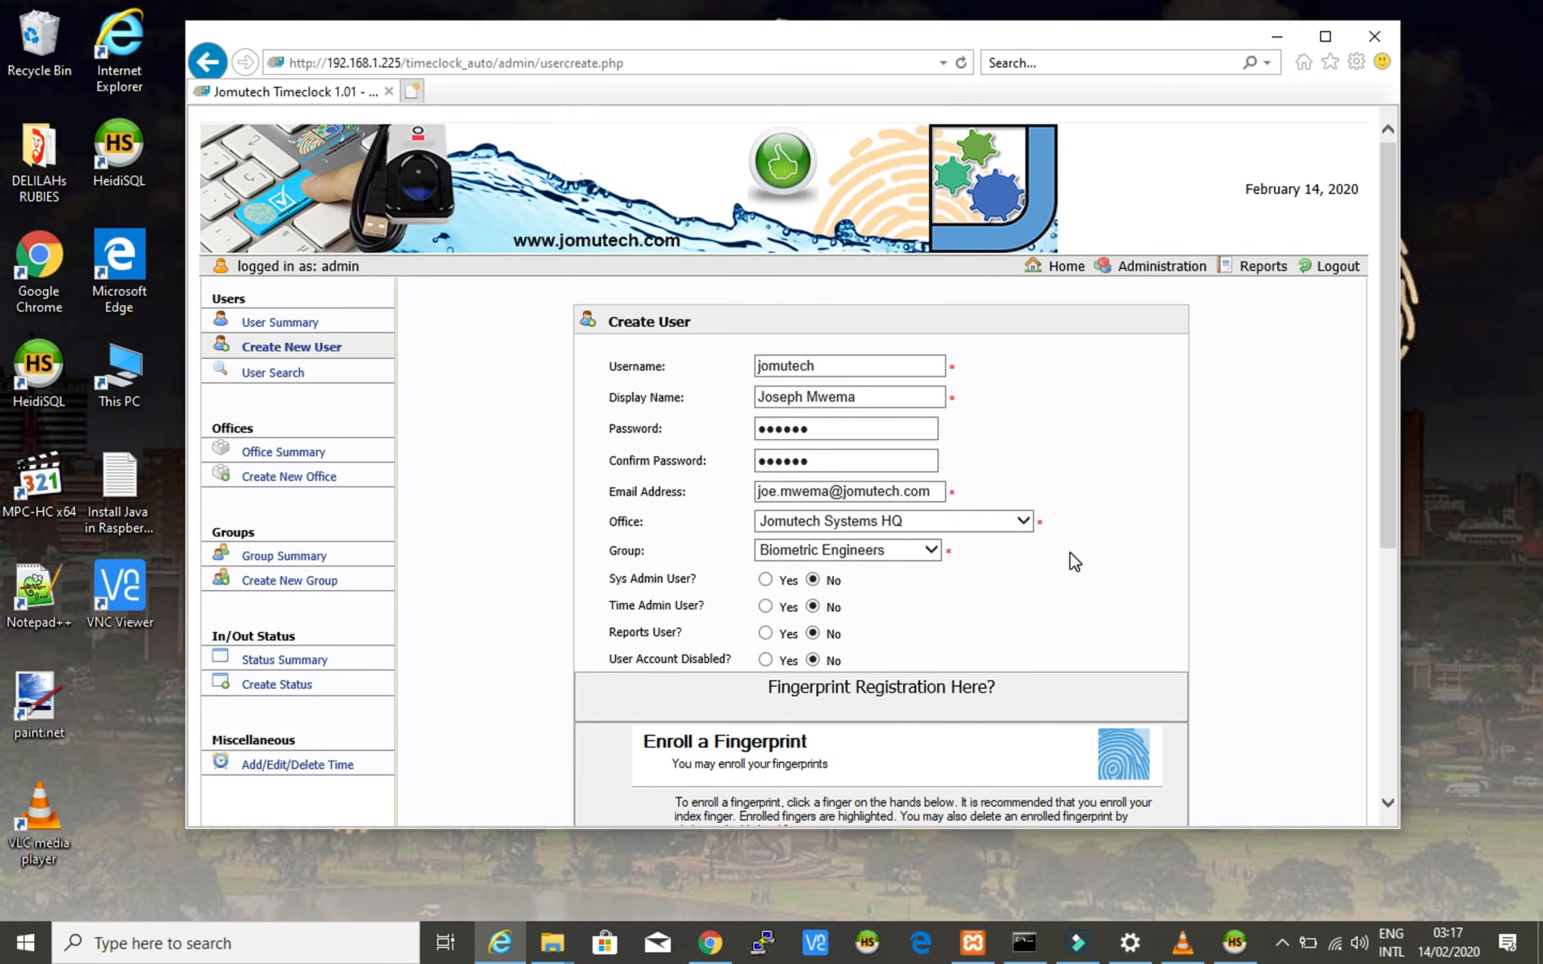
{"action": "scroll", "coordinate": [1071, 561], "scroll_direction": "down", "scroll_amount": 3}
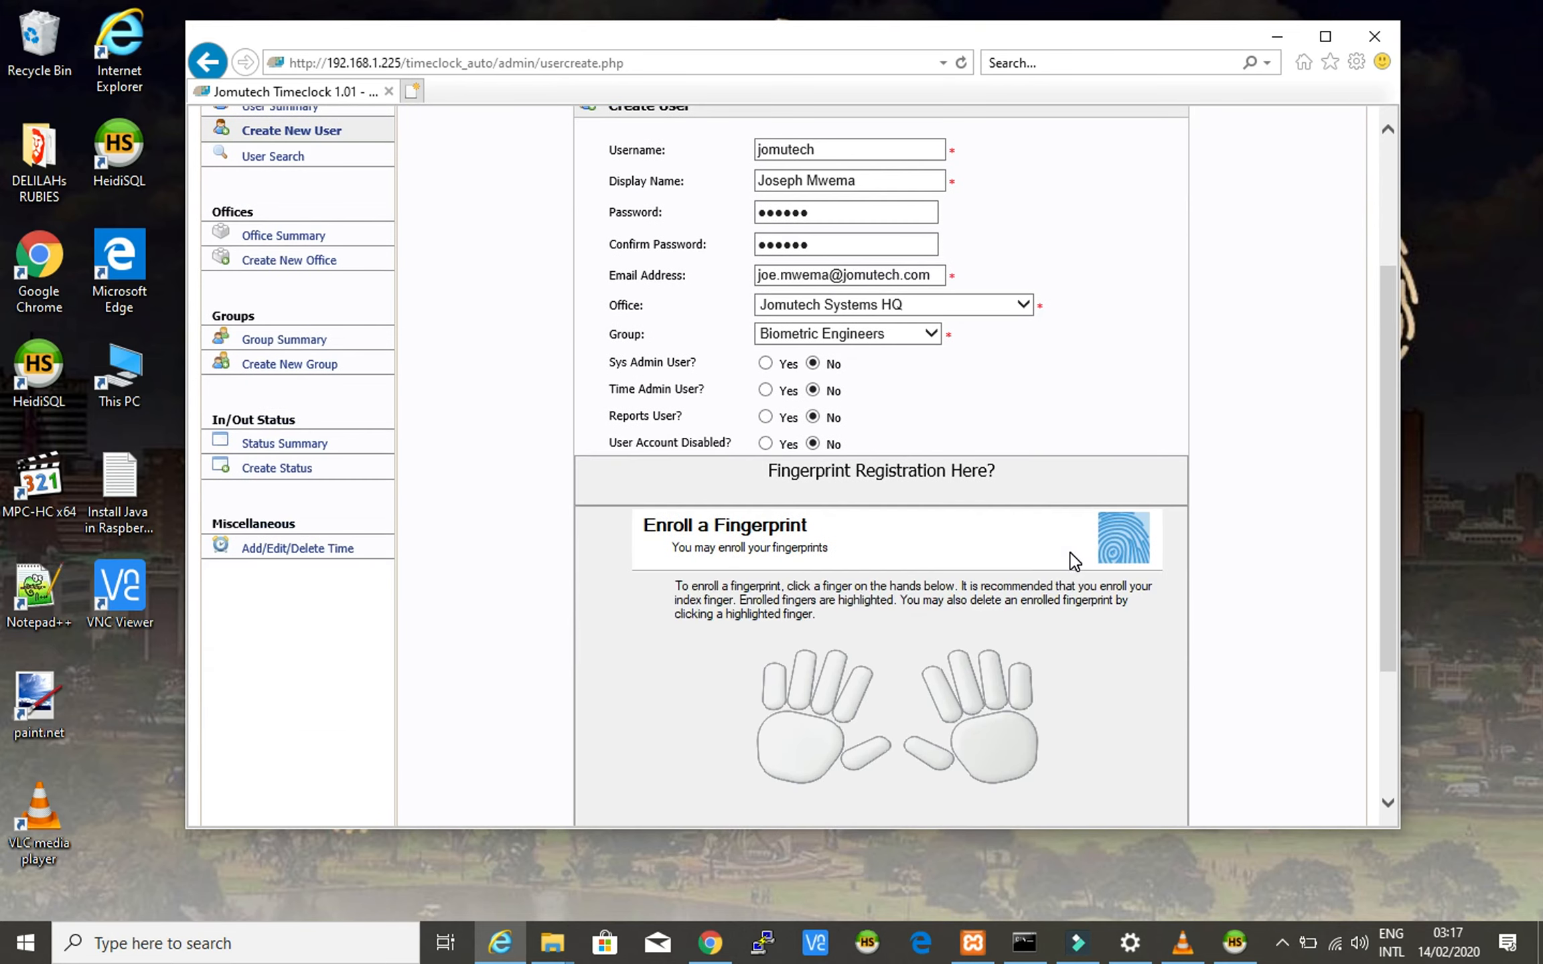
{"action": "scroll", "coordinate": [1074, 561], "scroll_direction": "down", "scroll_amount": 3}
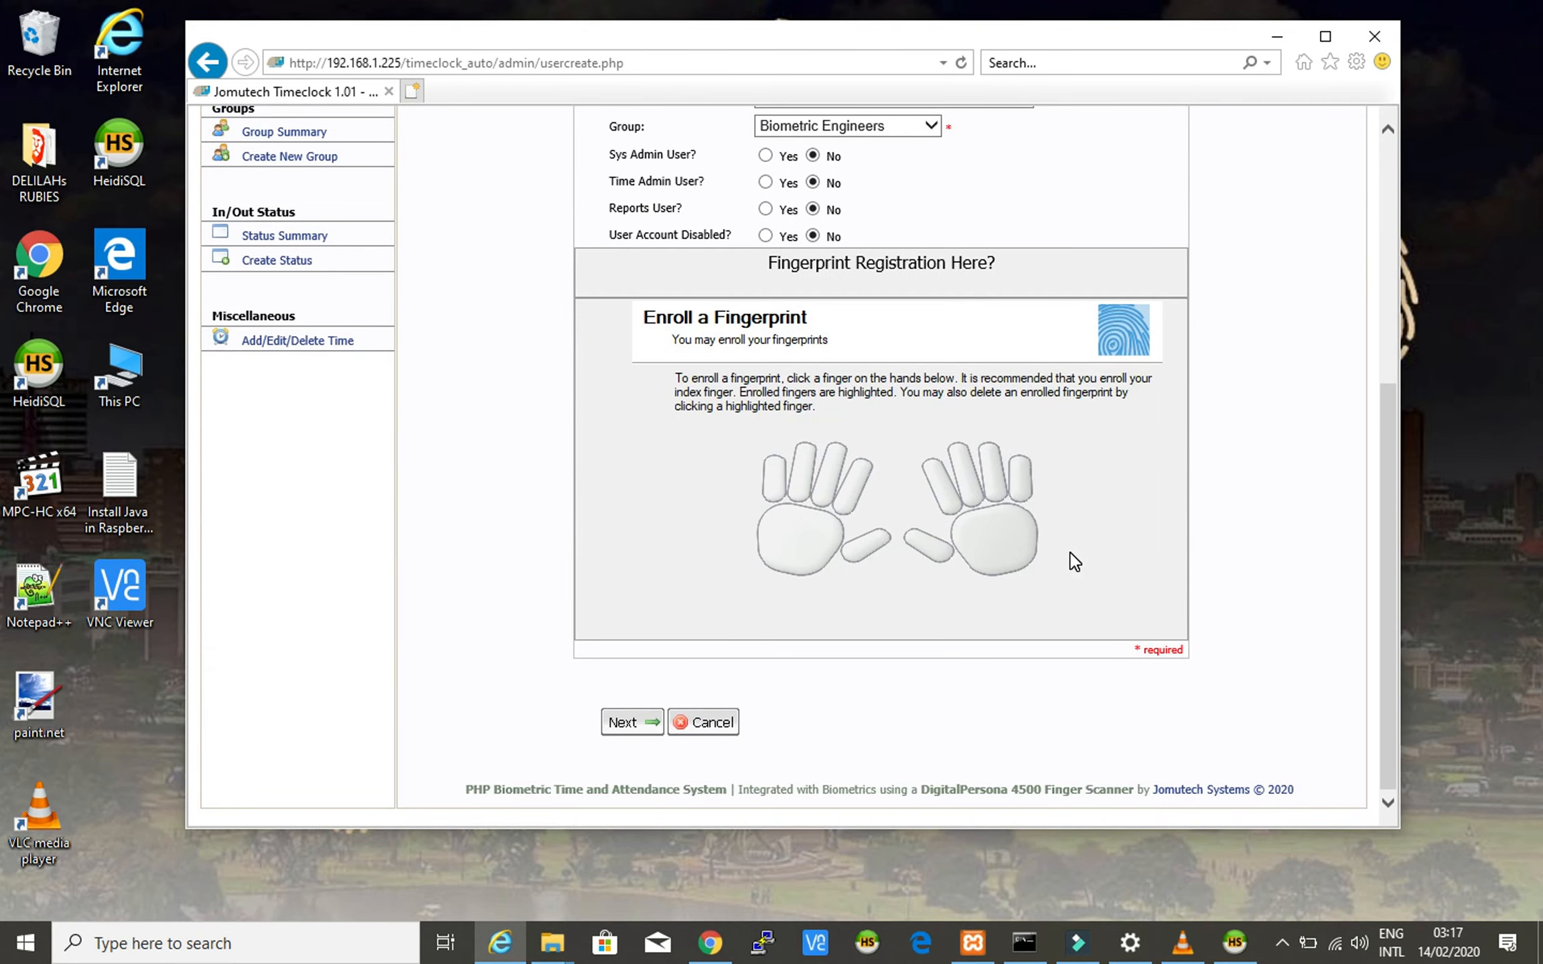
{"action": "left_click", "coordinate": [873, 545]}
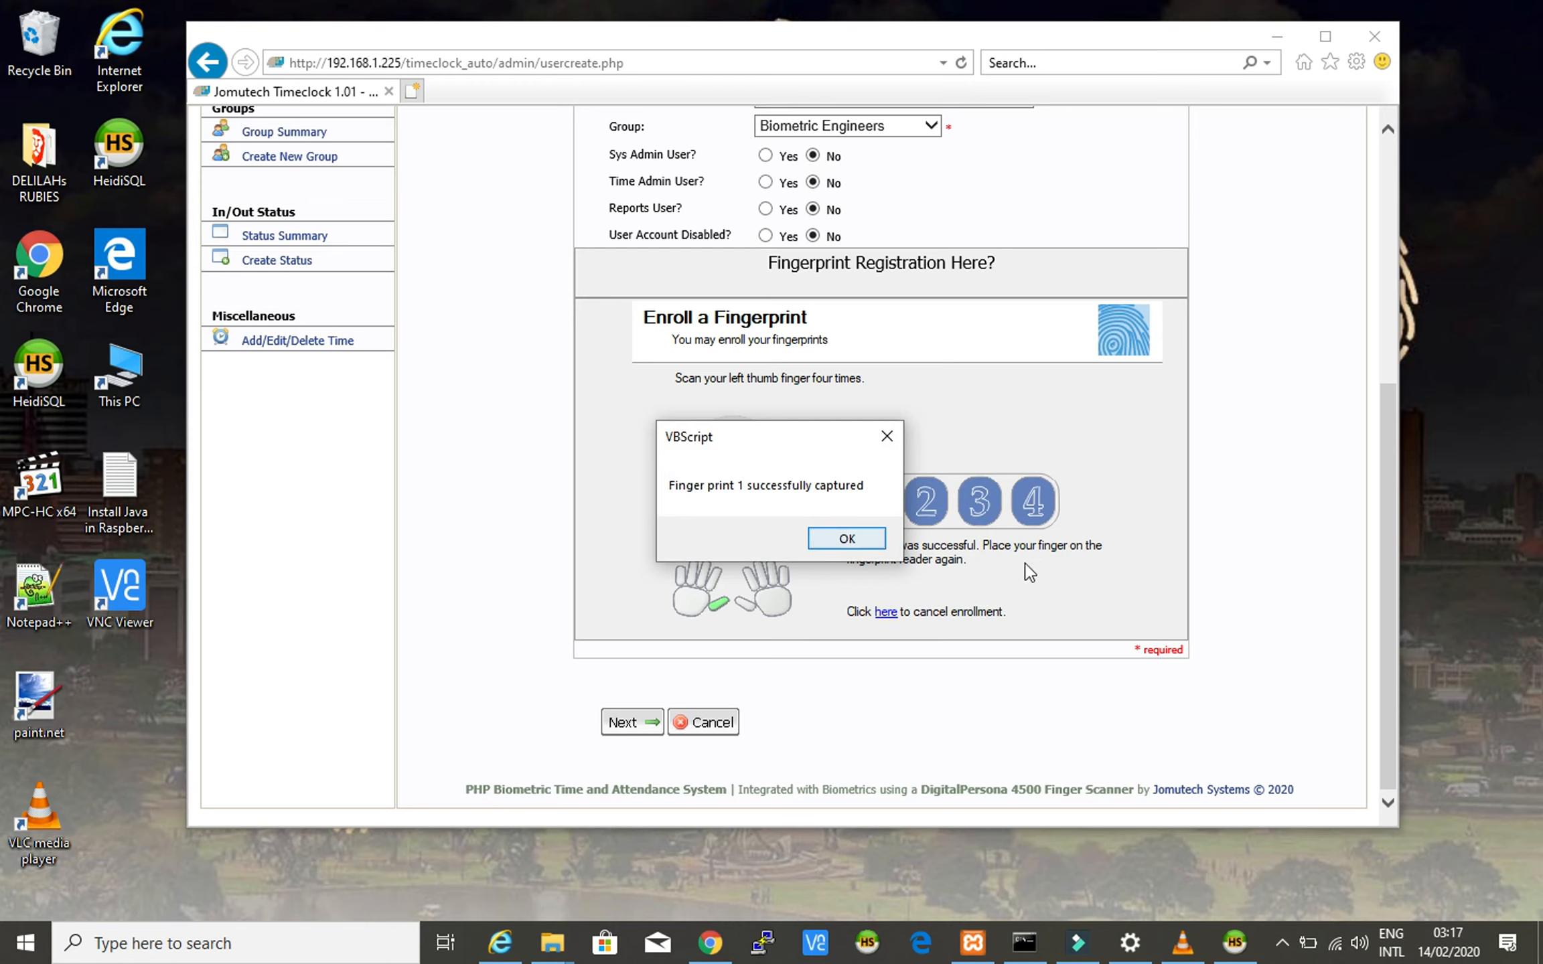
{"action": "left_click_drag", "start_coordinate": [810, 445], "coordinate": [531, 505]}
{"action": "left_click", "coordinate": [566, 598]}
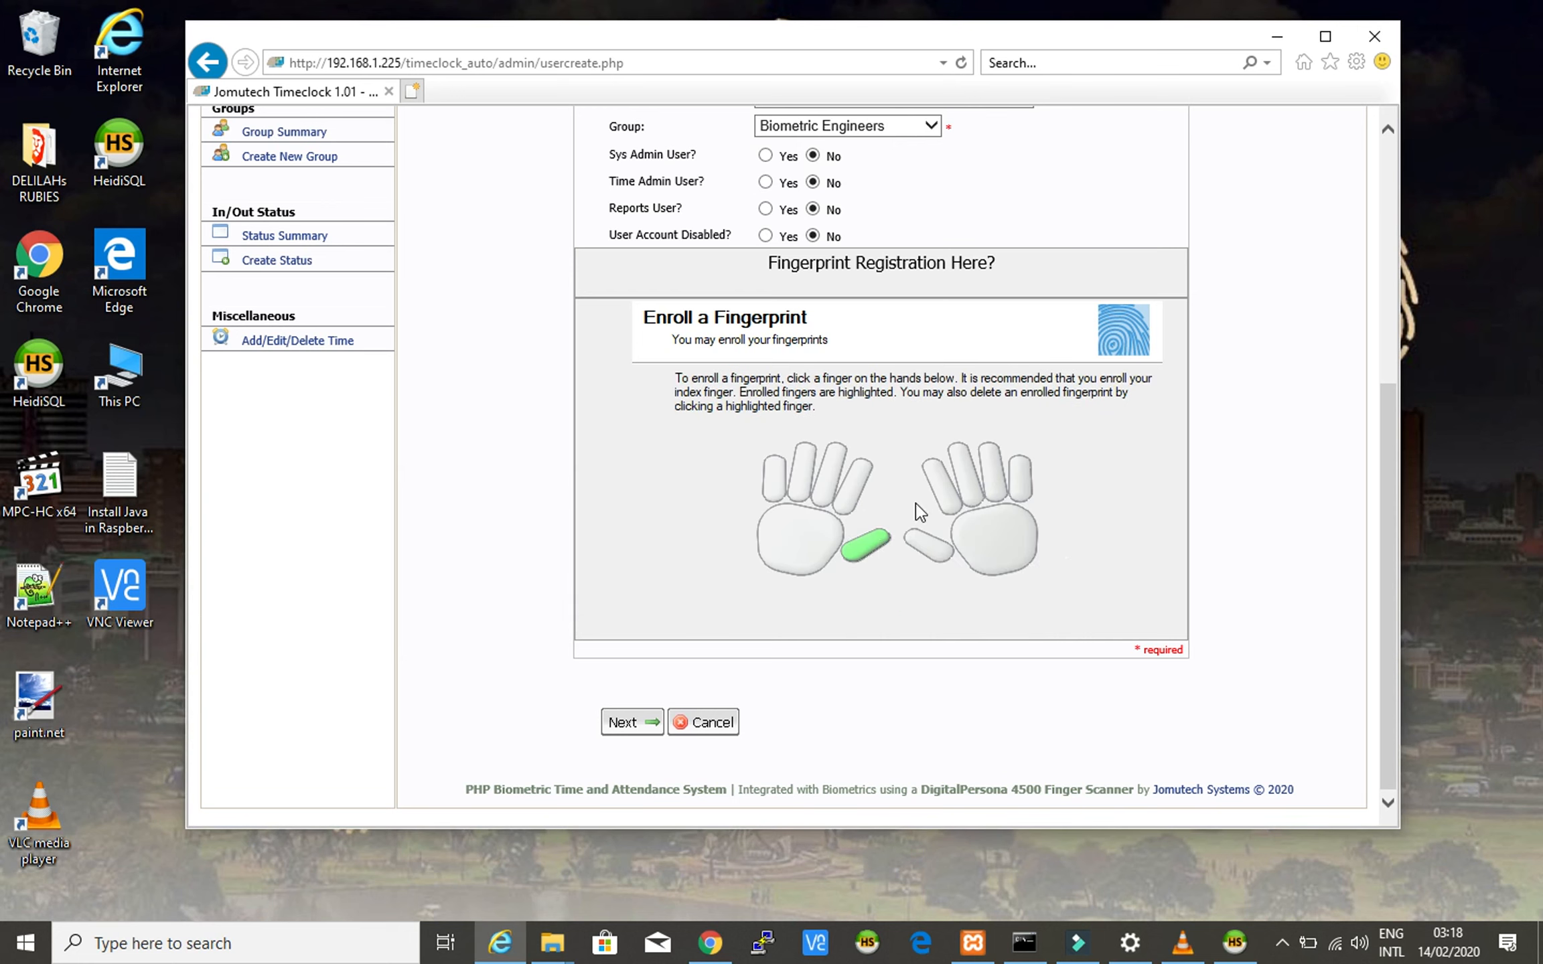
{"action": "left_click", "coordinate": [925, 548]}
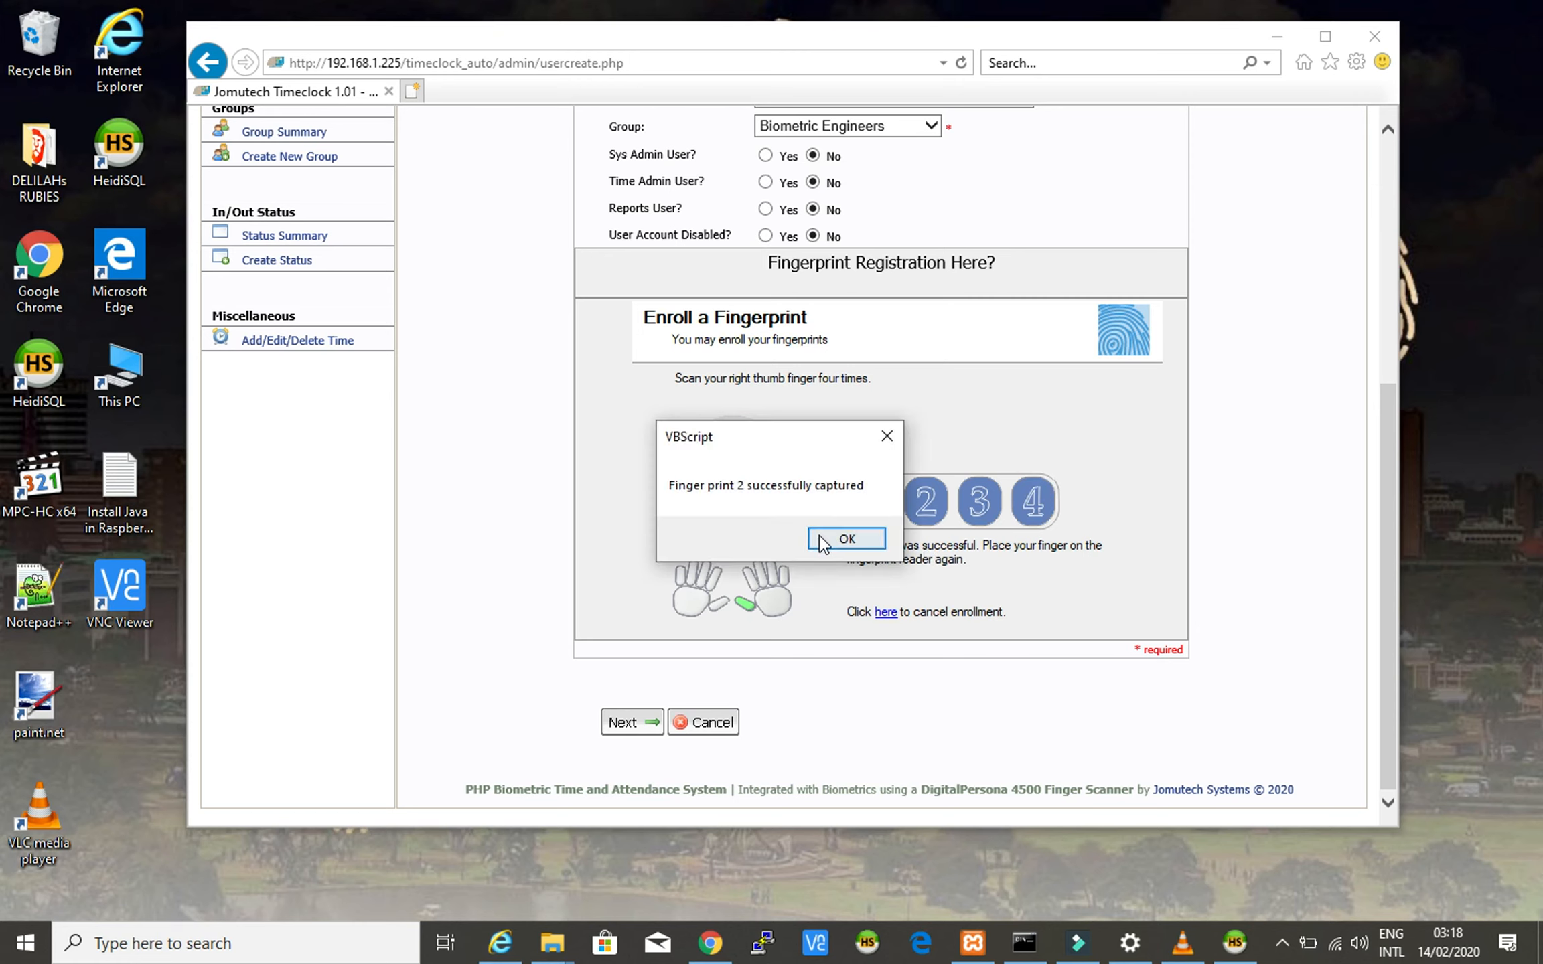
{"action": "left_click", "coordinate": [831, 539]}
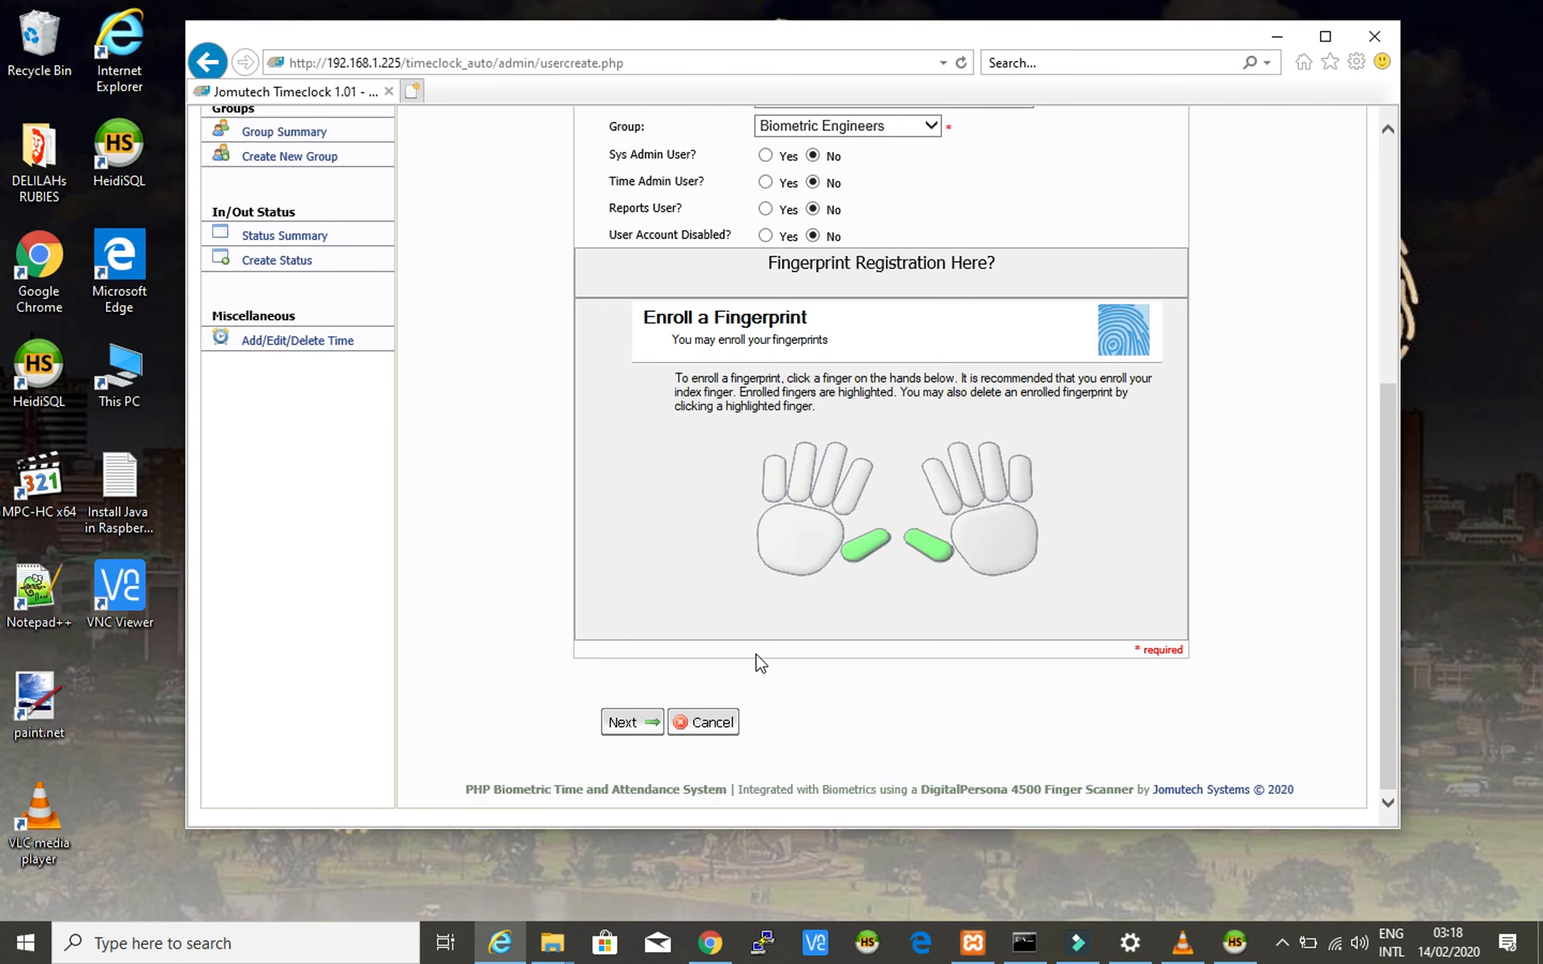
- Save the new Biometric Engineers user at Jomutech Systems HQ, then switch to HeidiSQL
{"action": "scroll", "coordinate": [765, 609], "scroll_direction": "up", "scroll_amount": 5}
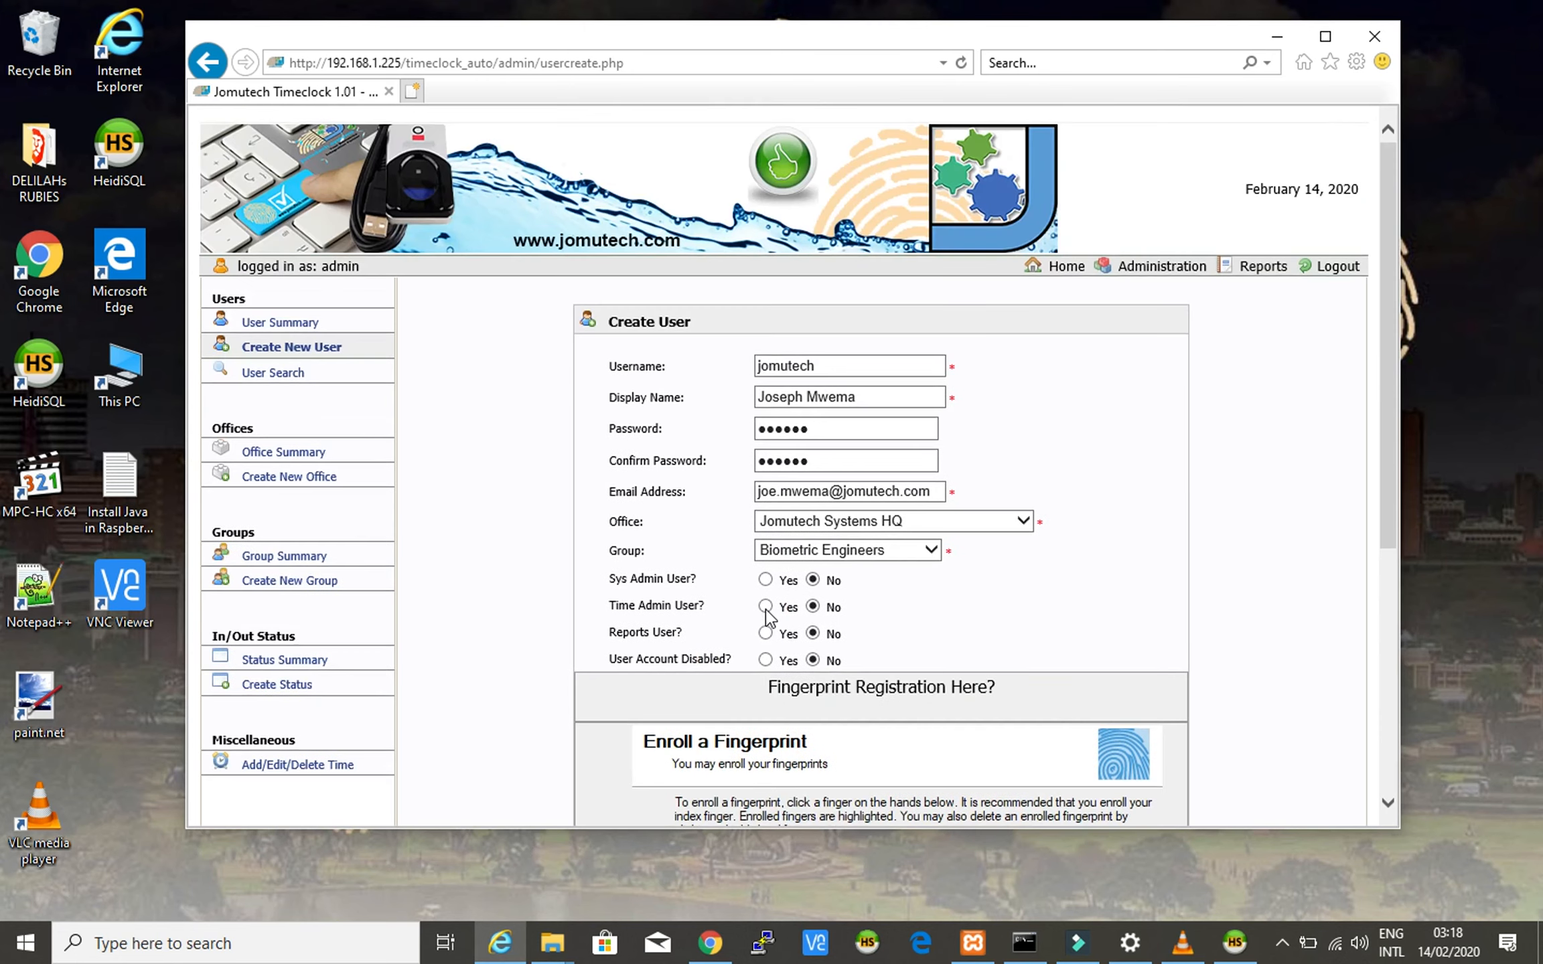
{"action": "scroll", "coordinate": [766, 613], "scroll_direction": "down", "scroll_amount": 2}
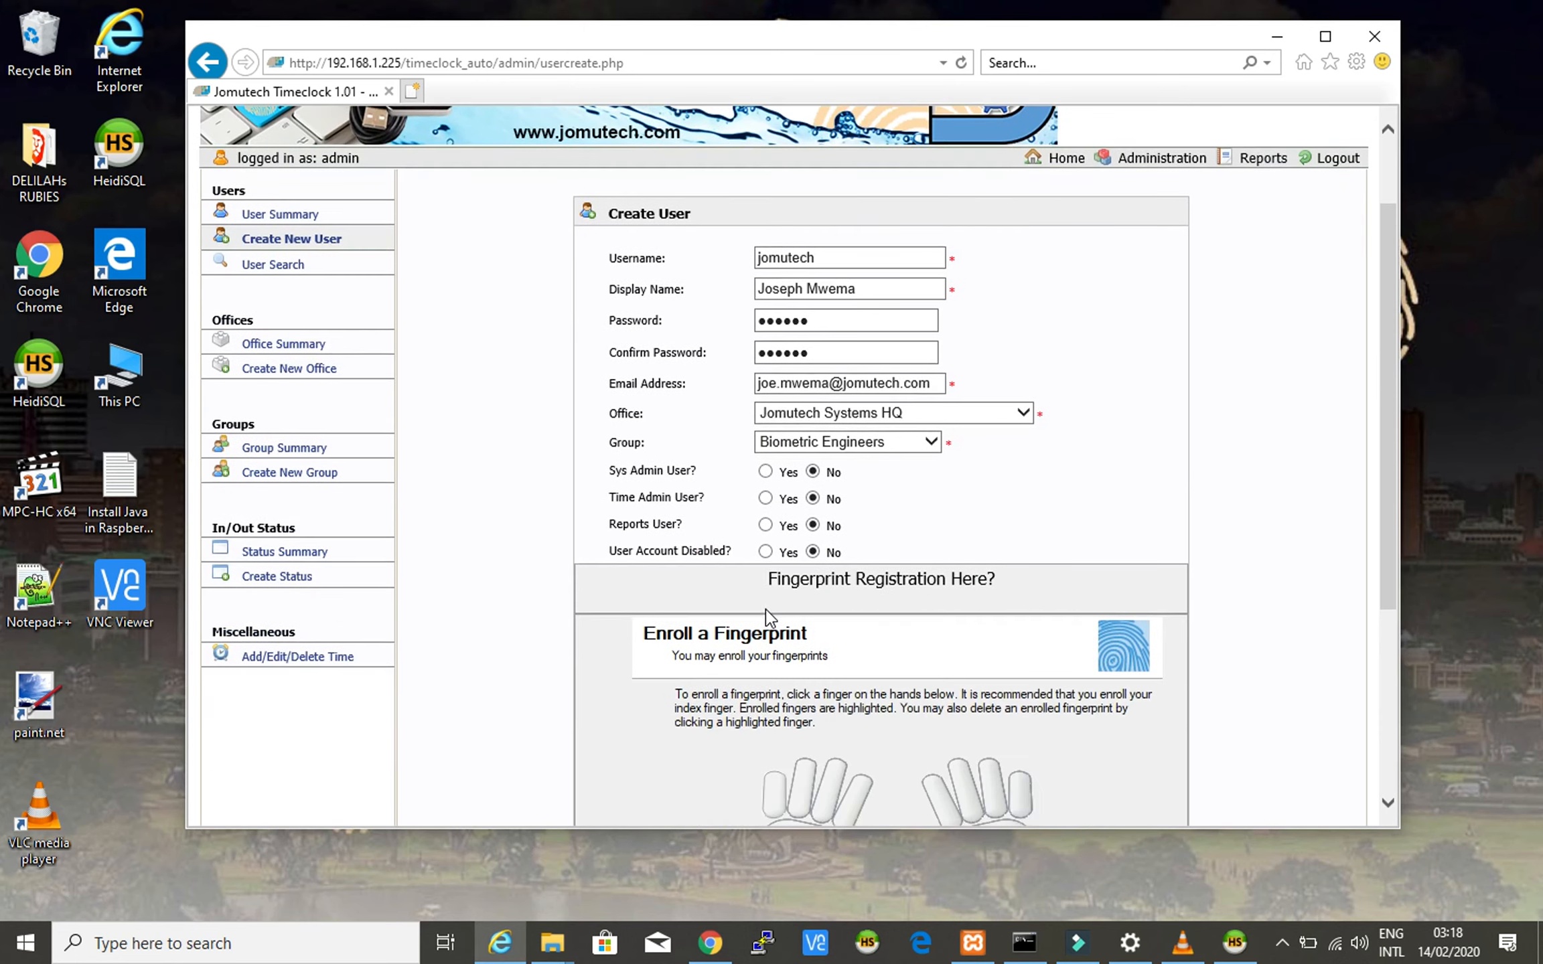
{"action": "scroll", "coordinate": [766, 610], "scroll_direction": "down", "scroll_amount": 2}
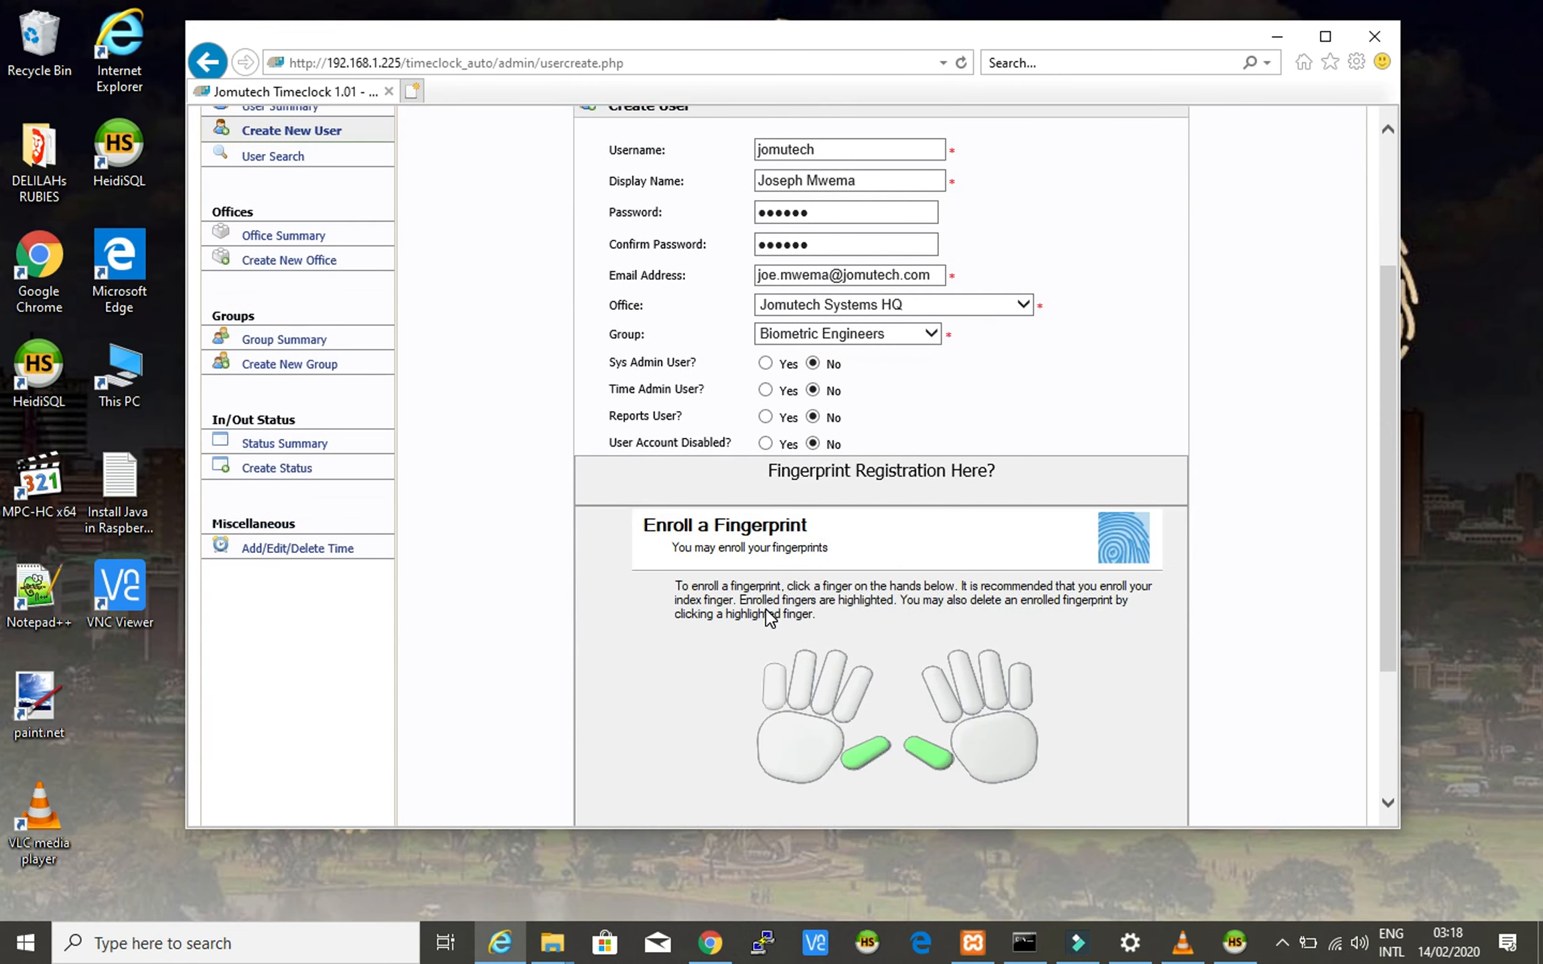
{"action": "scroll", "coordinate": [765, 613], "scroll_direction": "up", "scroll_amount": 4}
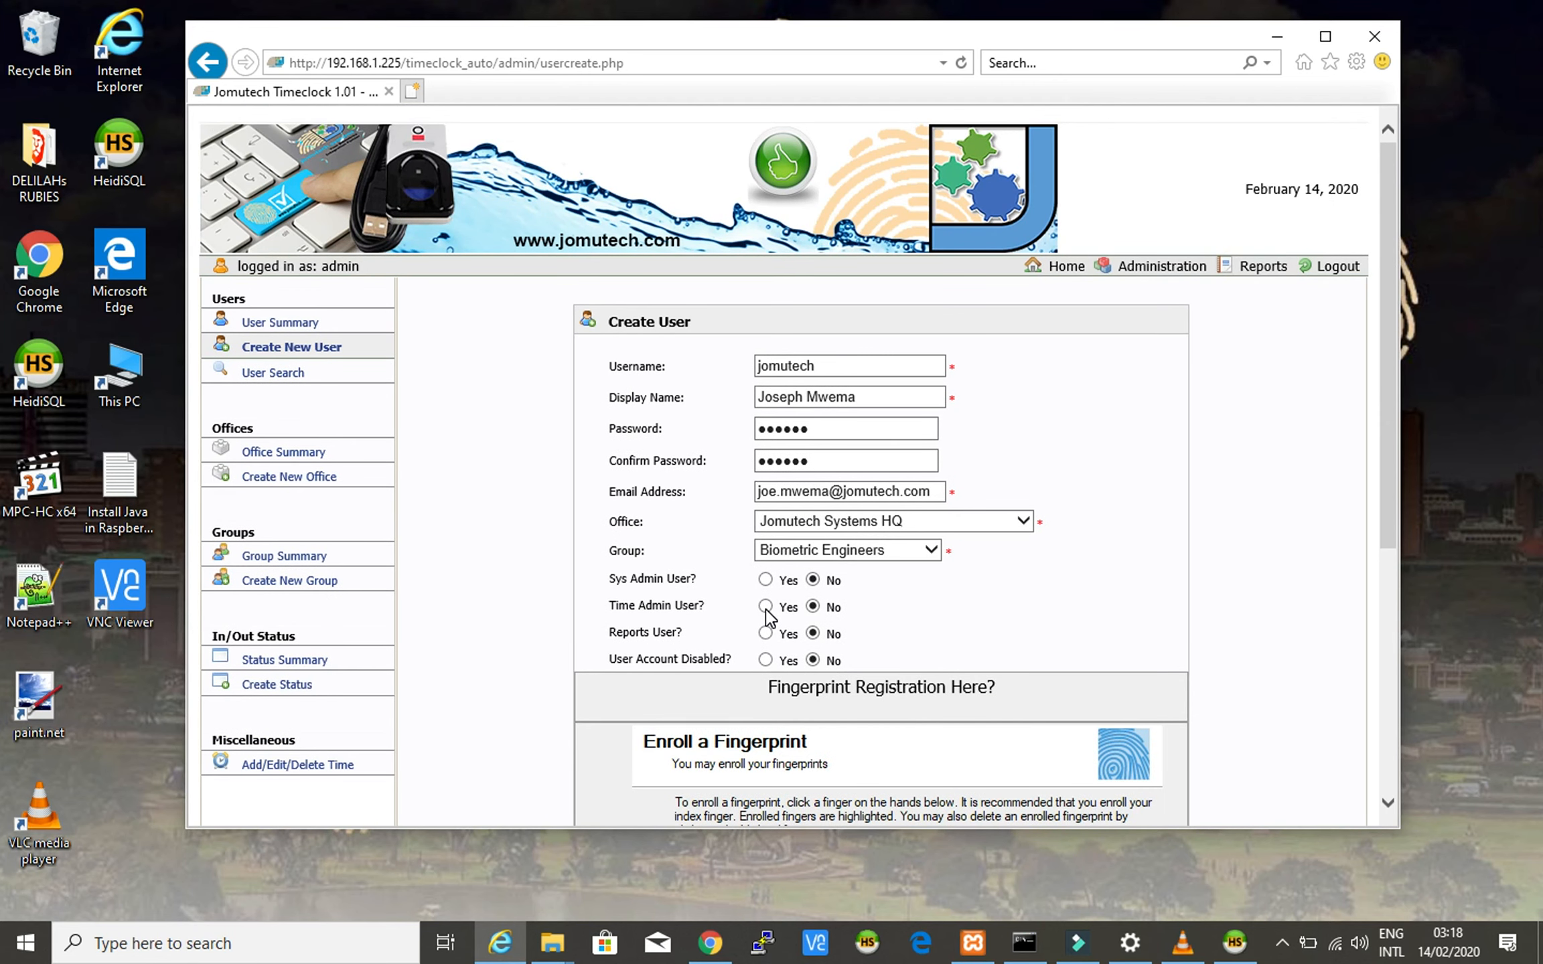
{"action": "scroll", "coordinate": [765, 612], "scroll_direction": "down", "scroll_amount": 4}
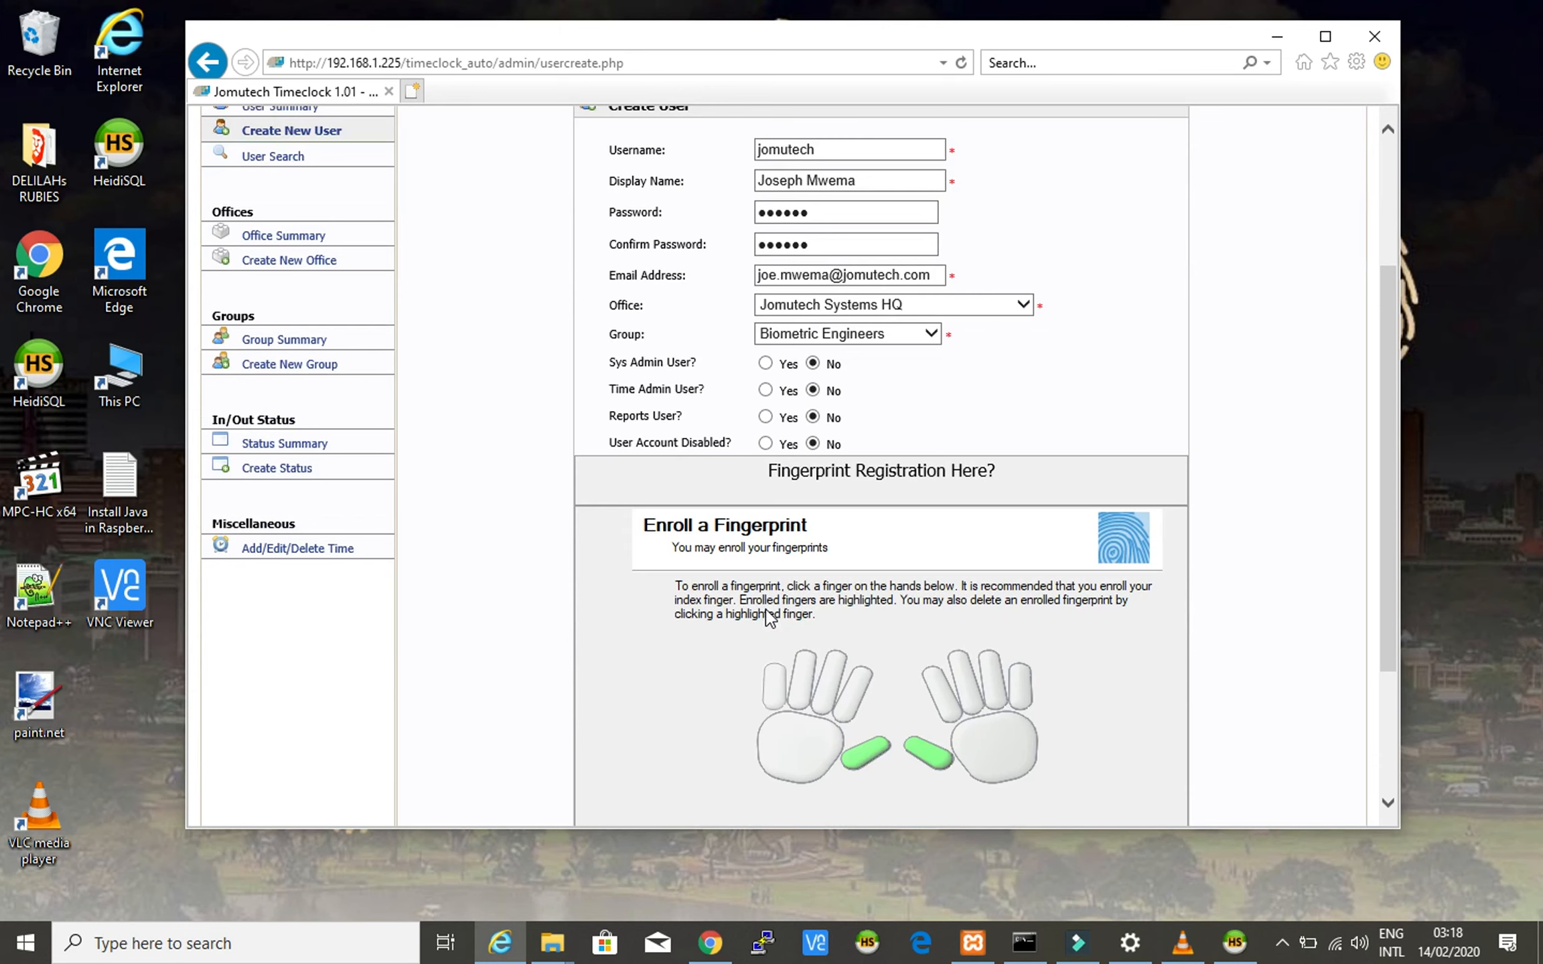
{"action": "scroll", "coordinate": [769, 616], "scroll_direction": "down", "scroll_amount": 2}
{"action": "scroll", "coordinate": [765, 609], "scroll_direction": "down", "scroll_amount": 2}
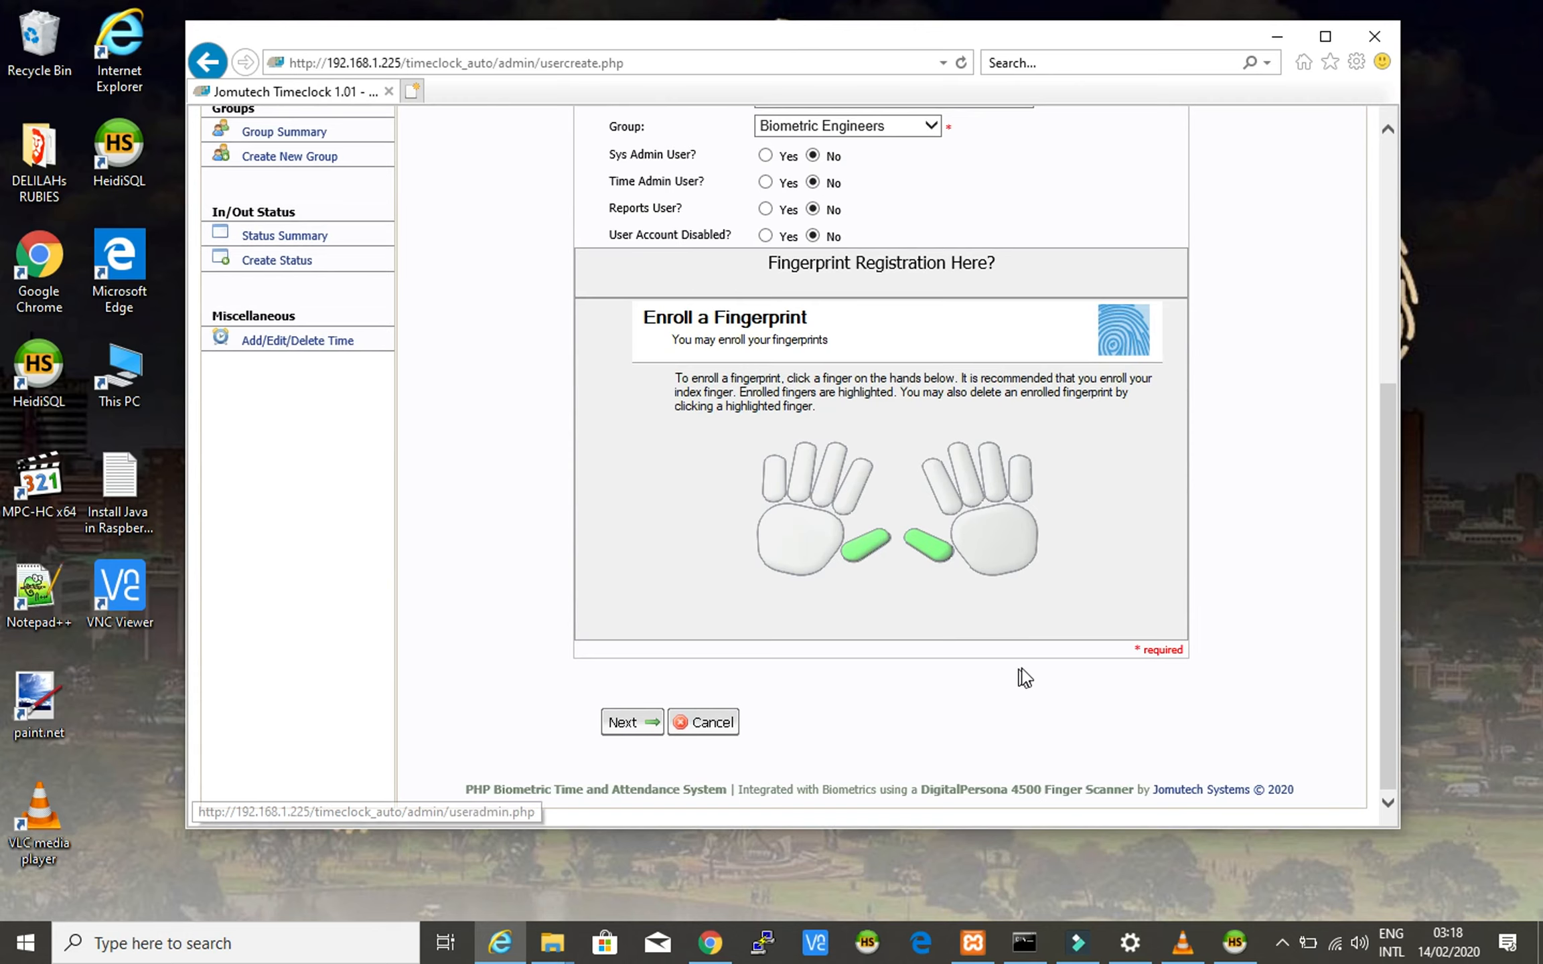
{"action": "left_click", "coordinate": [625, 729]}
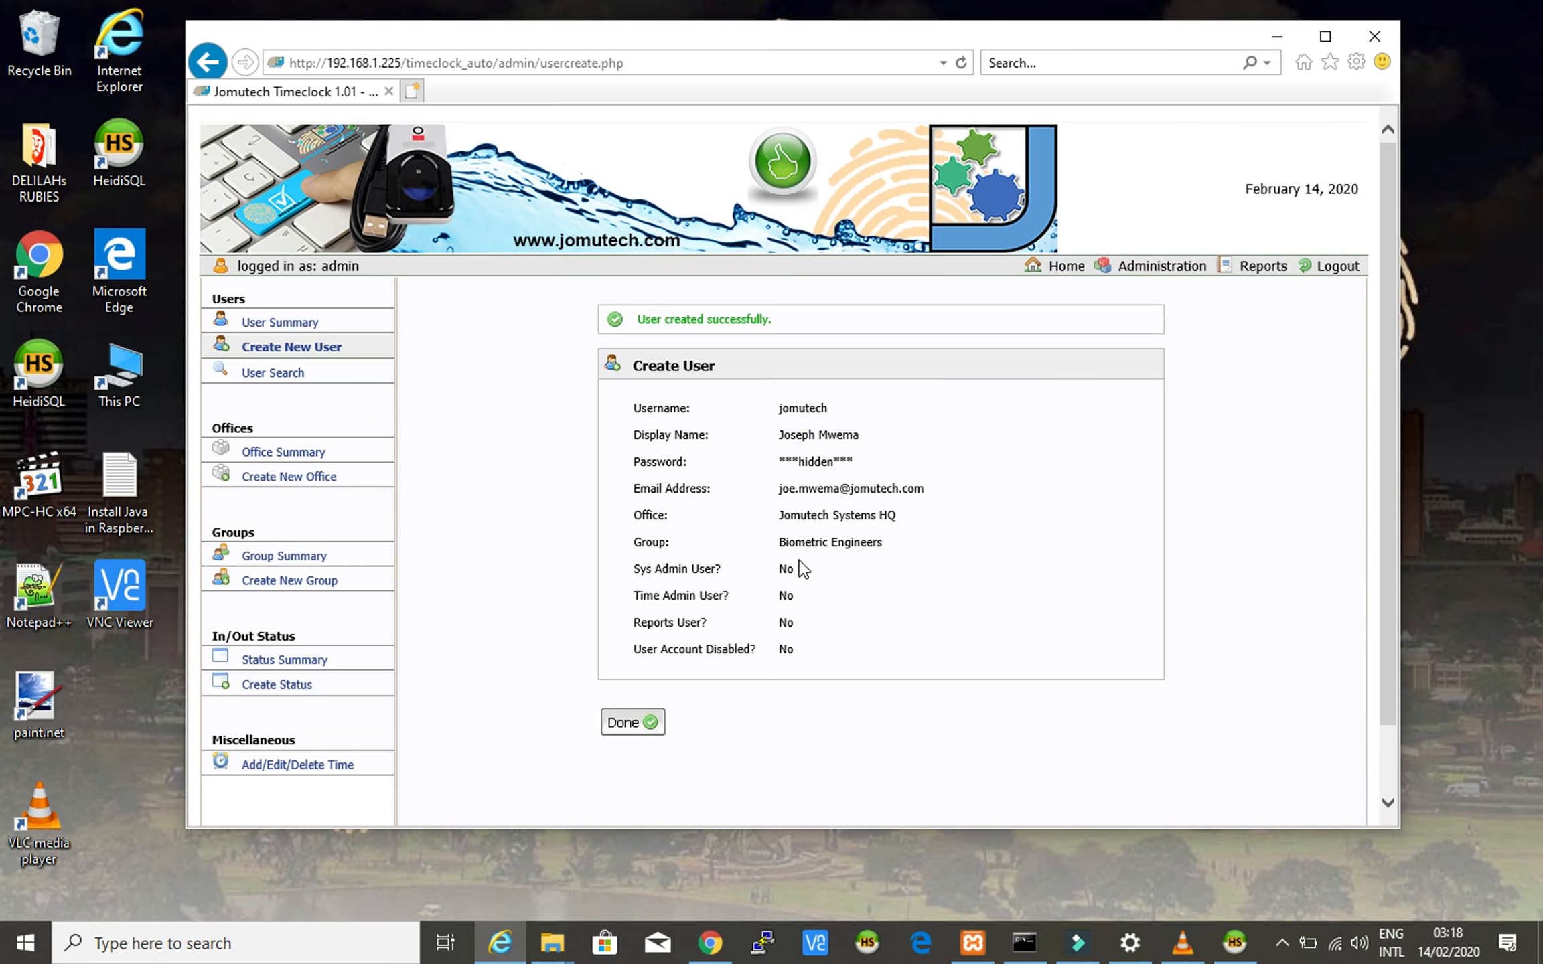
{"action": "left_click", "coordinate": [1235, 945]}
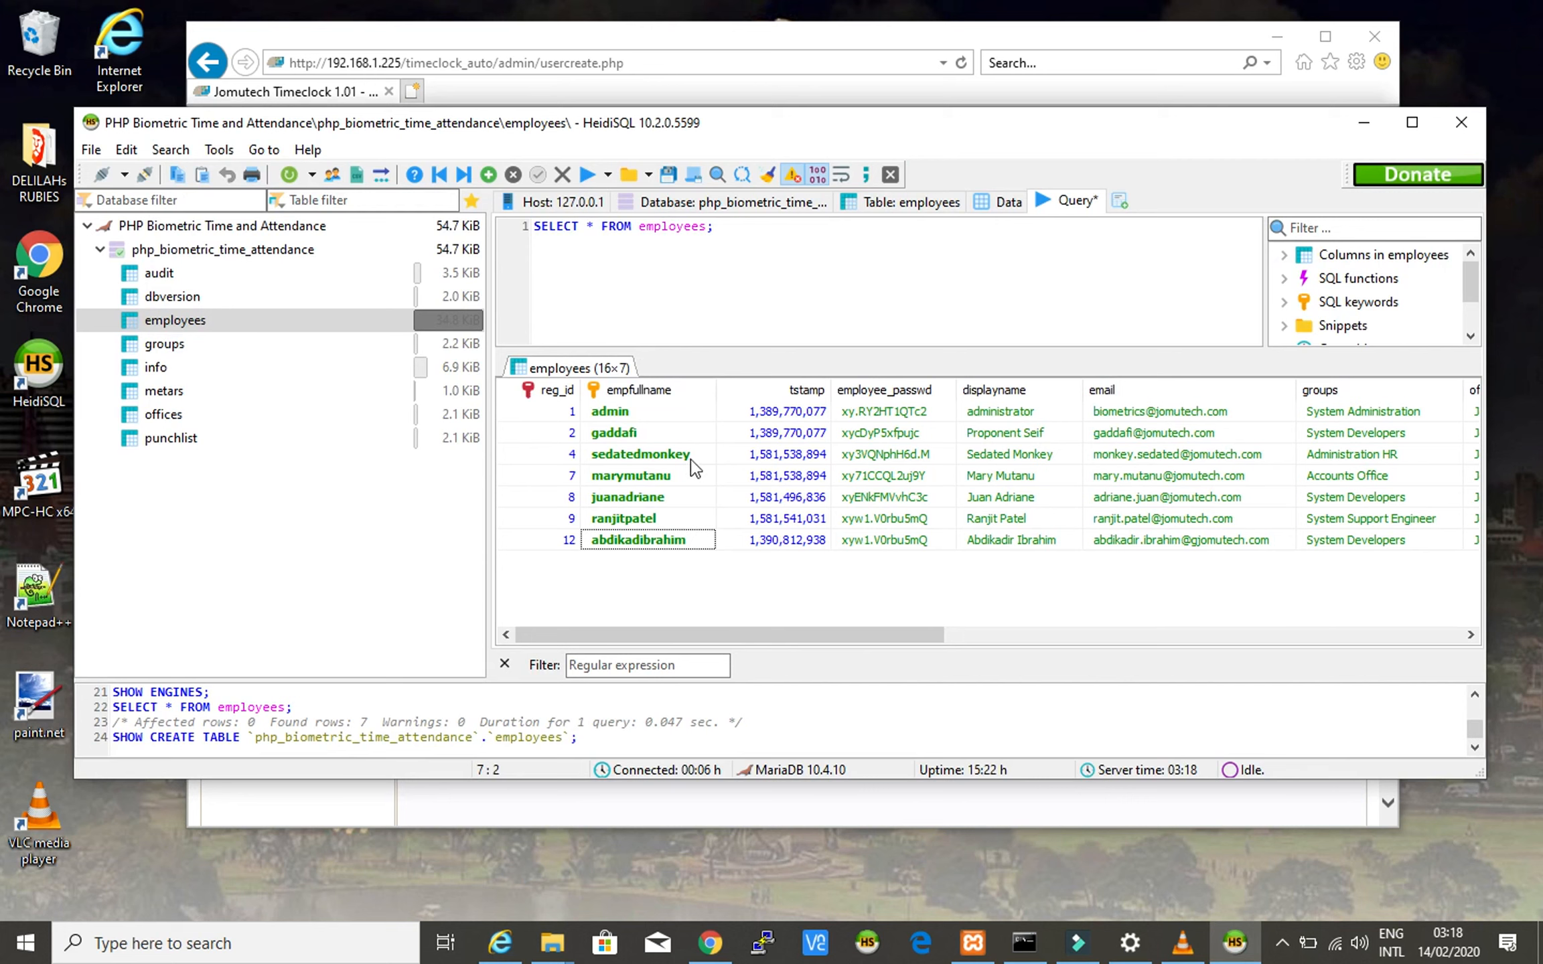
- Rerun only the selected SELECT * FROM employees; line via Run selection
{"action": "left_click", "coordinate": [746, 224]}
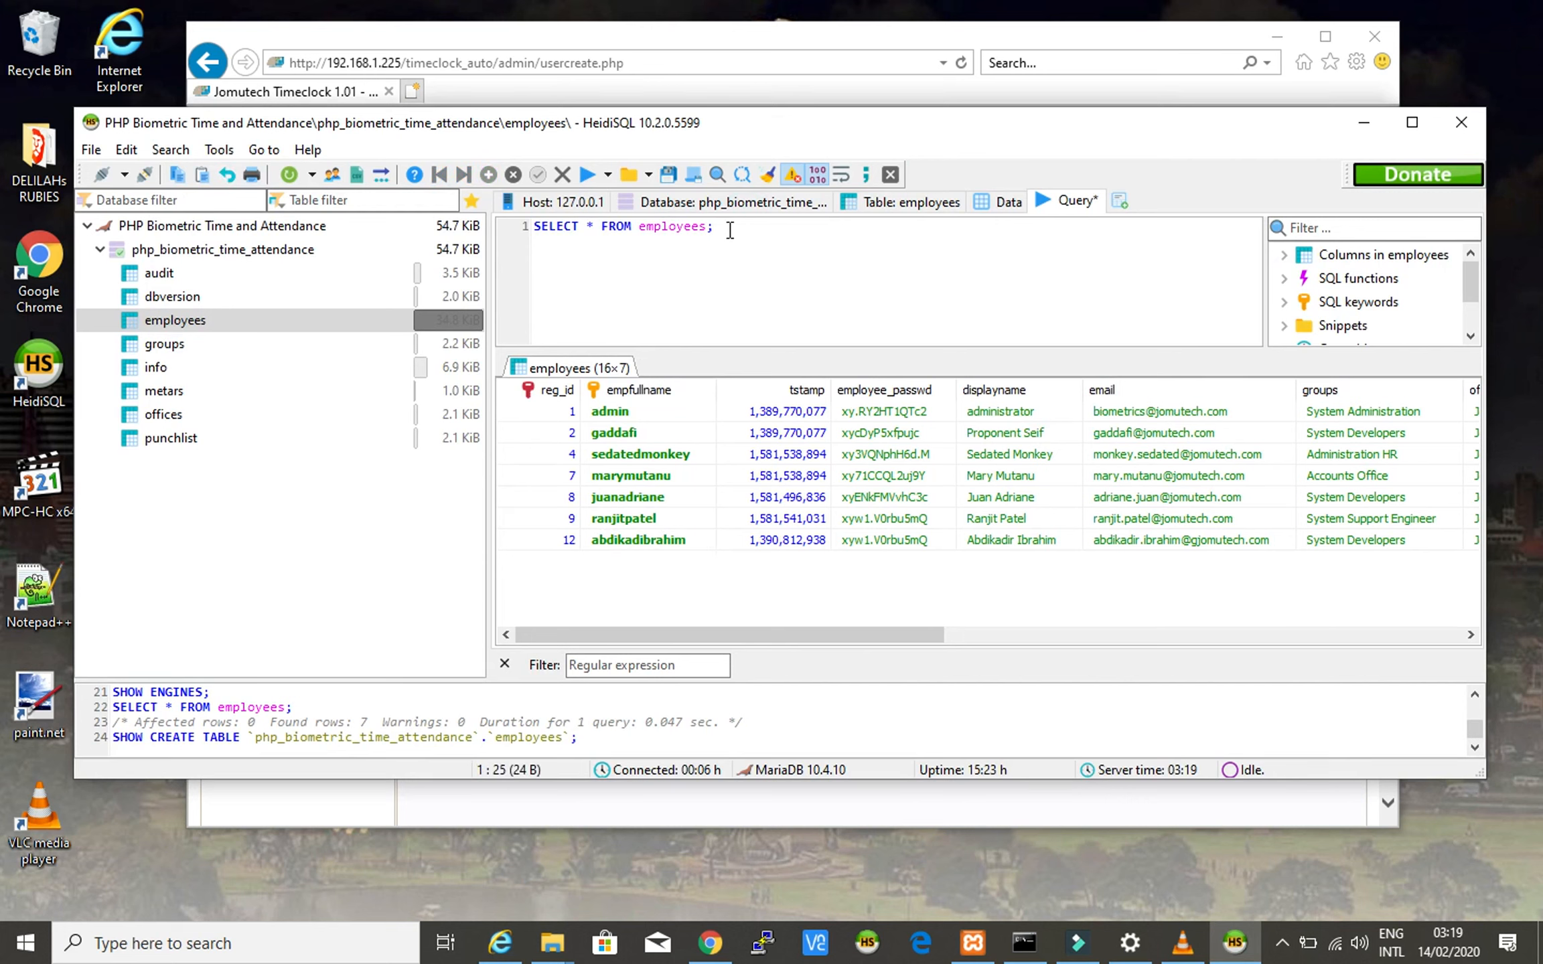
{"action": "right_click", "coordinate": [741, 227]}
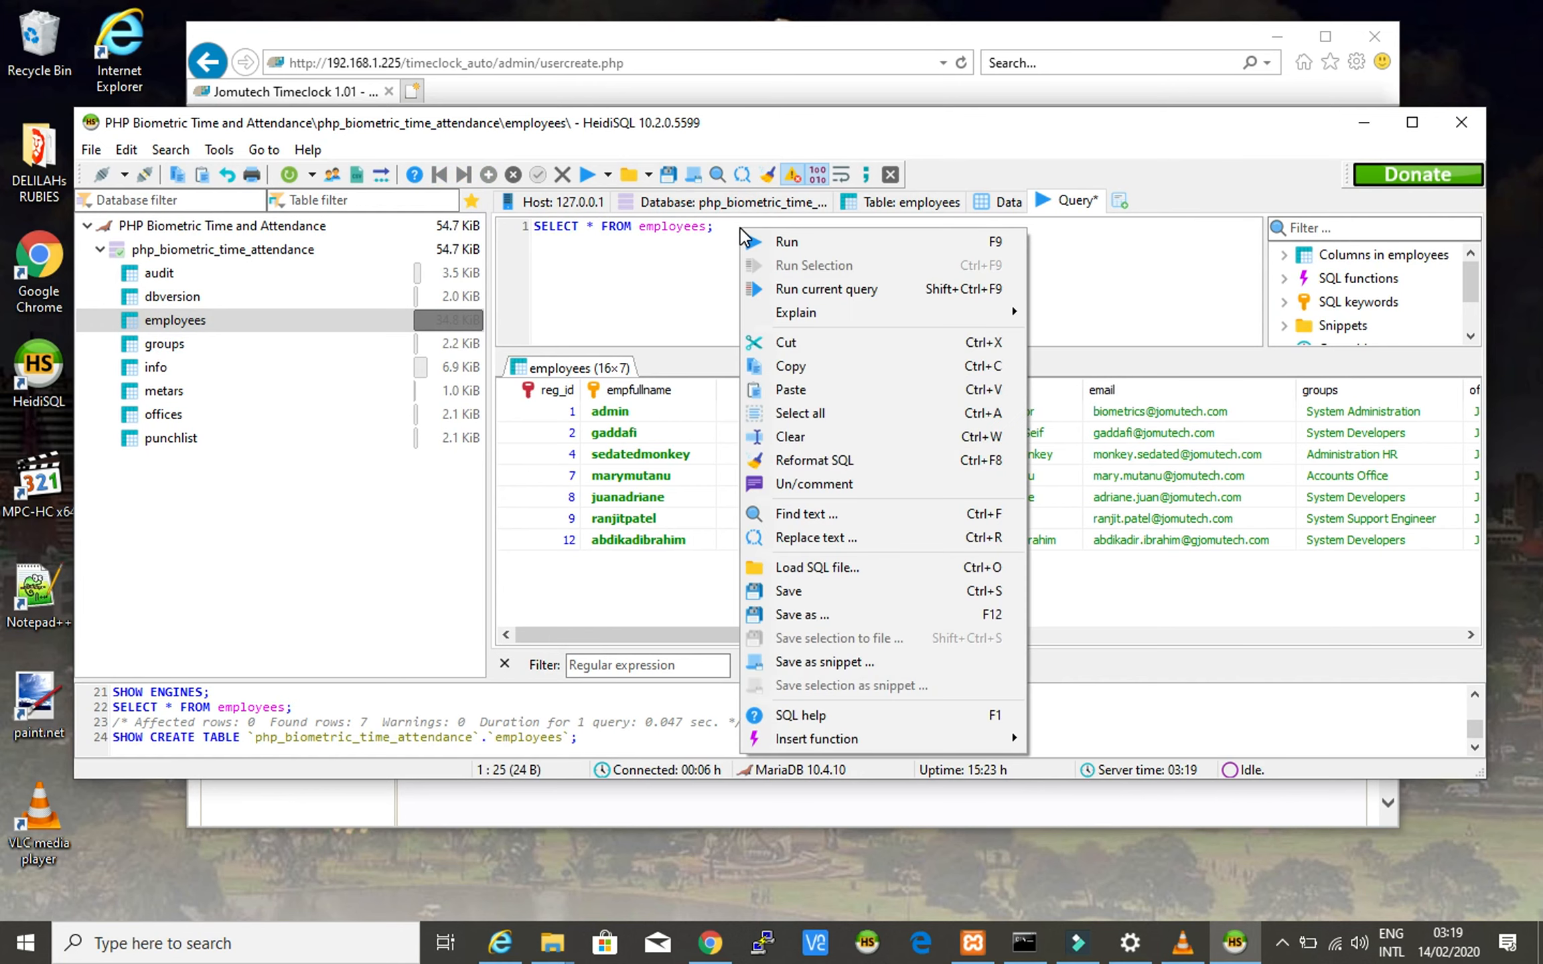
{"action": "left_click", "coordinate": [864, 290]}
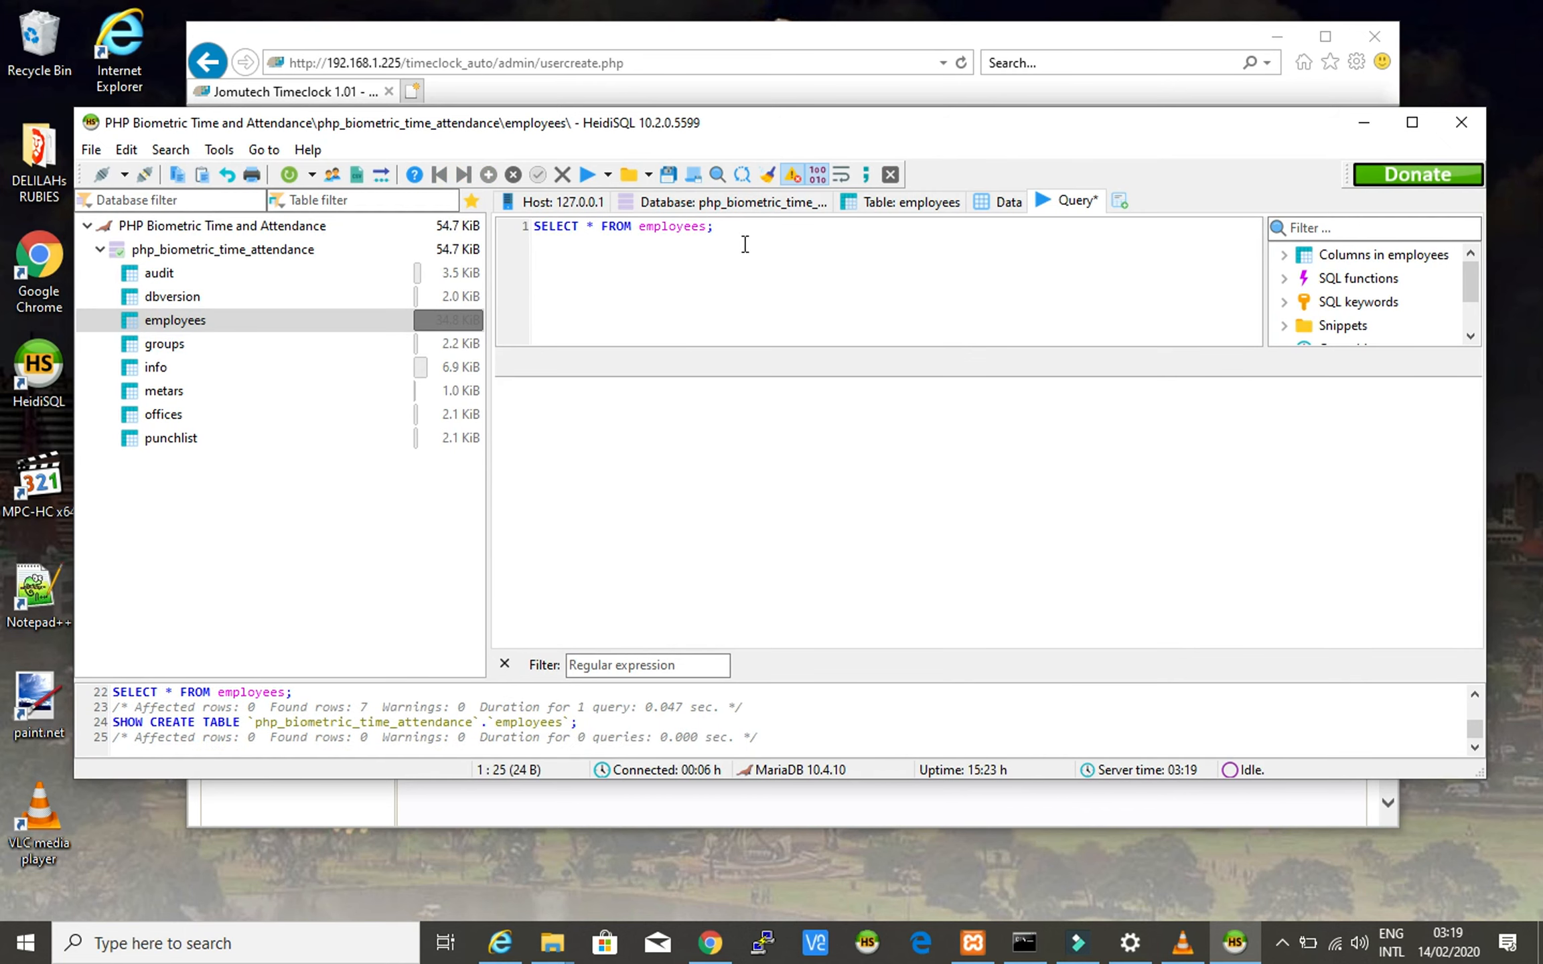
{"action": "left_click", "coordinate": [655, 233]}
{"action": "left_click_drag", "start_coordinate": [715, 228], "coordinate": [533, 226]}
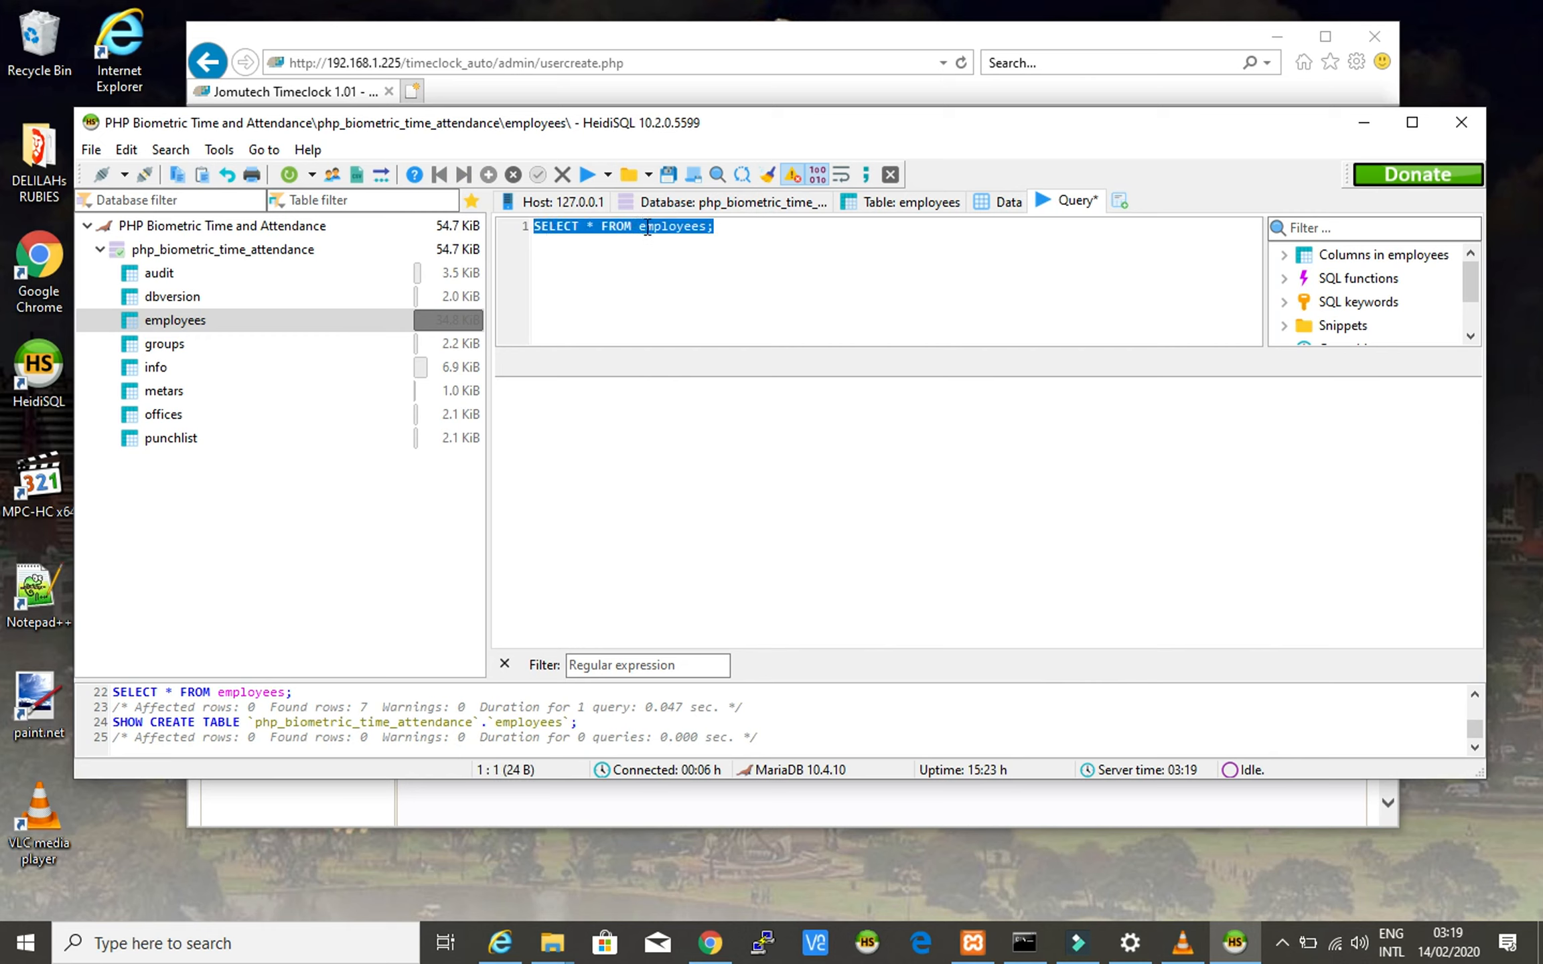
{"action": "right_click", "coordinate": [647, 228]}
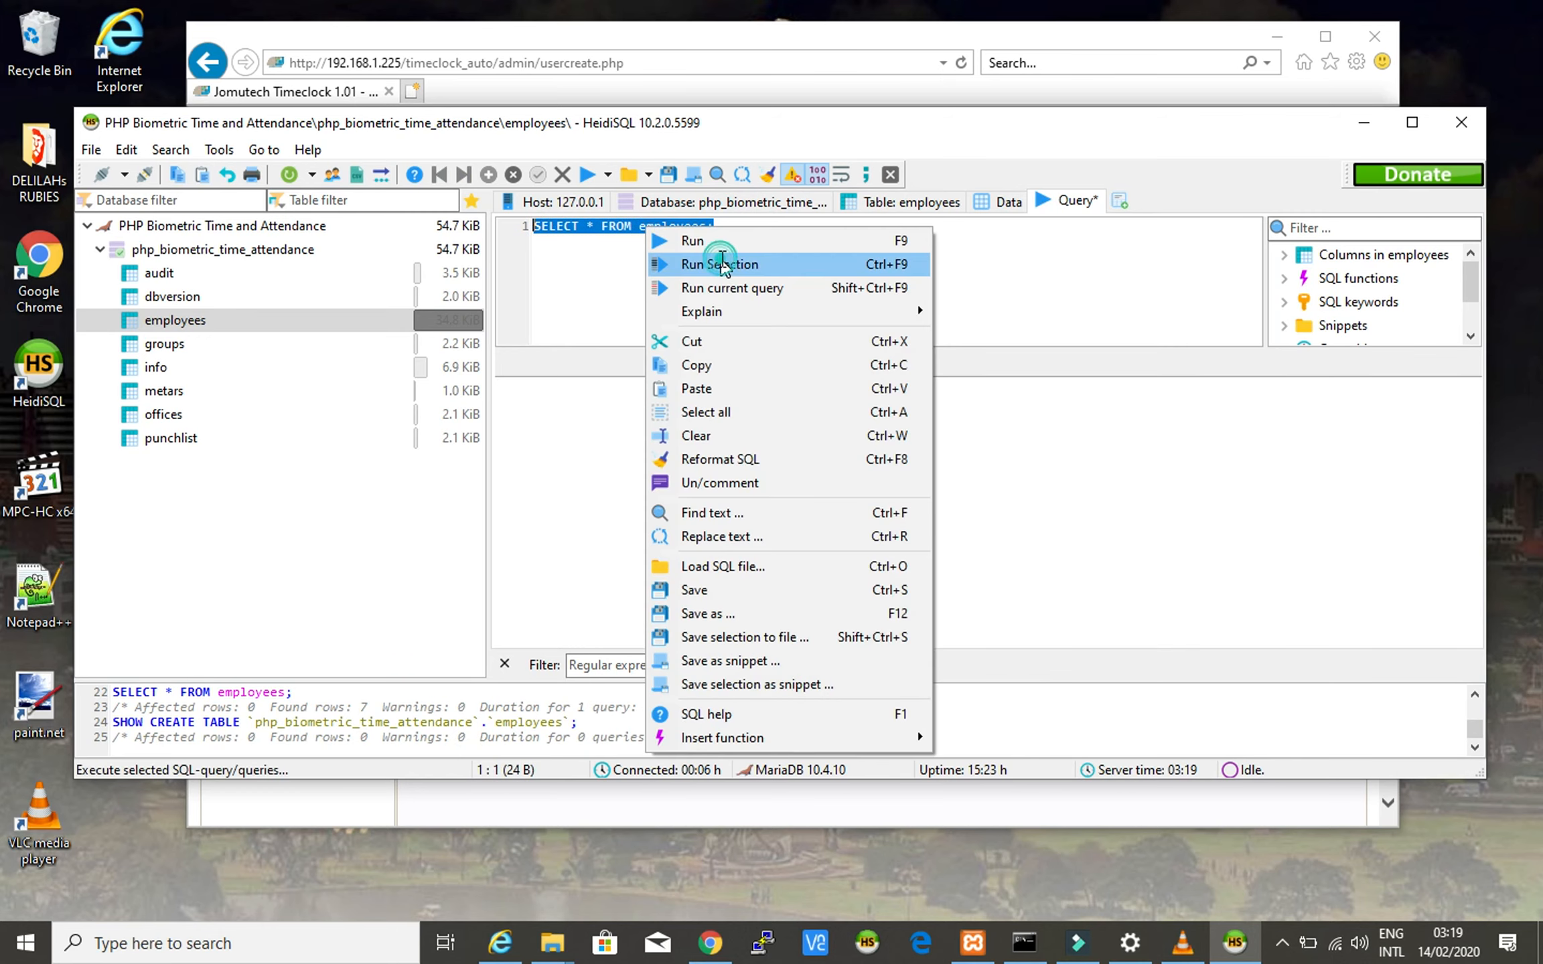
{"action": "left_click", "coordinate": [723, 260]}
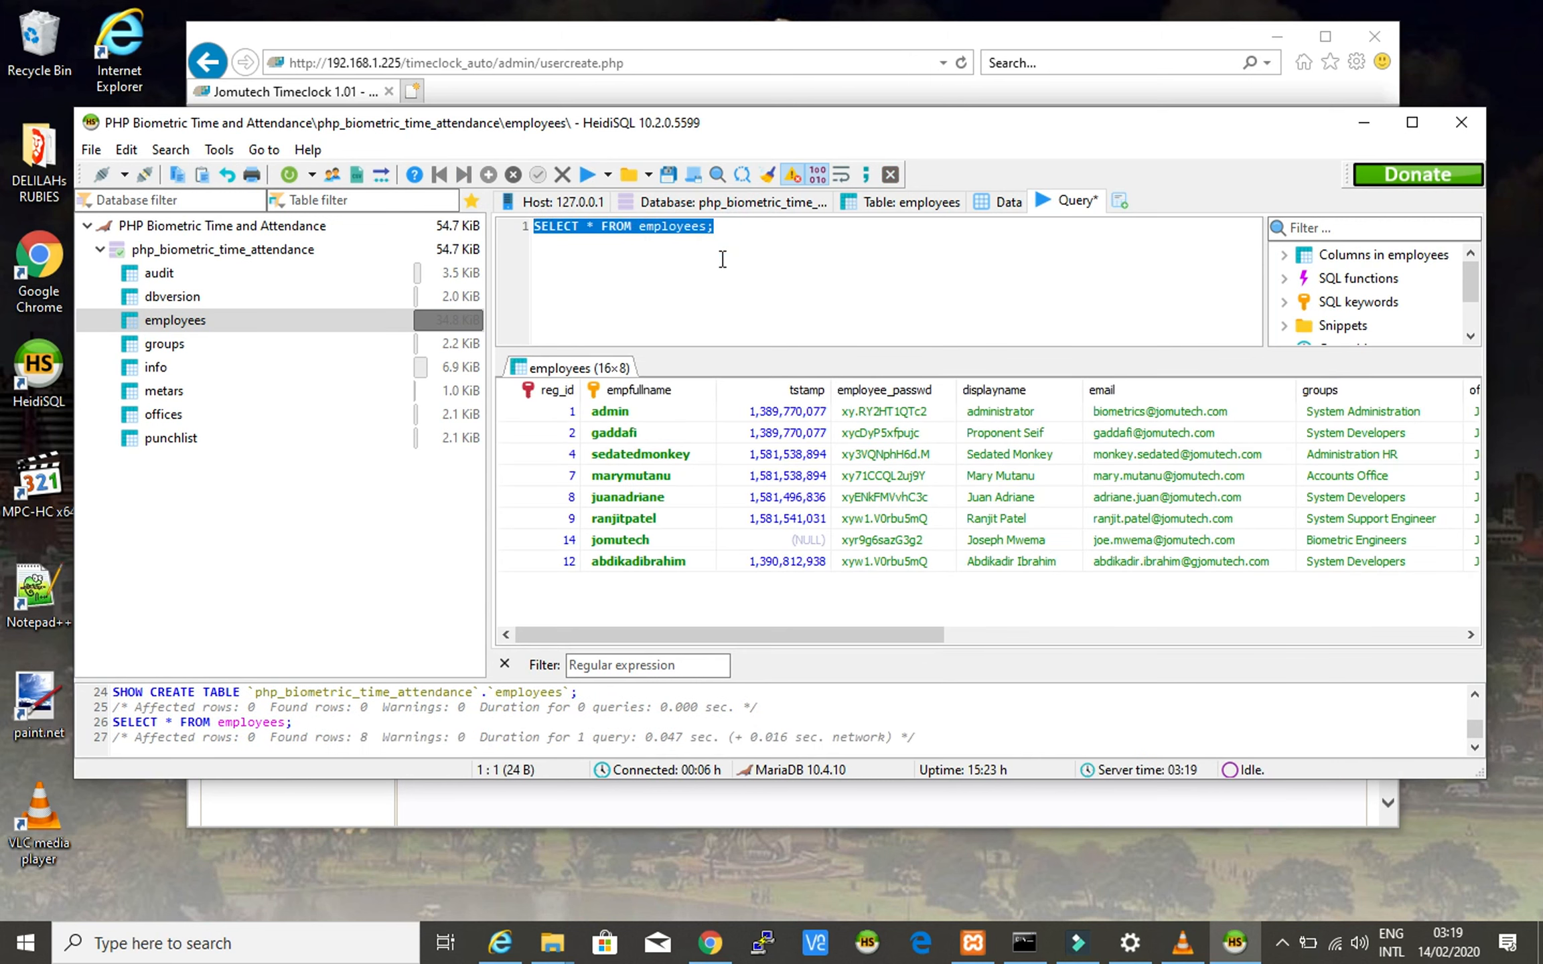
- Inspect row 14's username, display name, email, group and office cells
{"action": "left_click", "coordinate": [629, 544]}
{"action": "left_click_drag", "start_coordinate": [707, 637], "coordinate": [775, 641]}
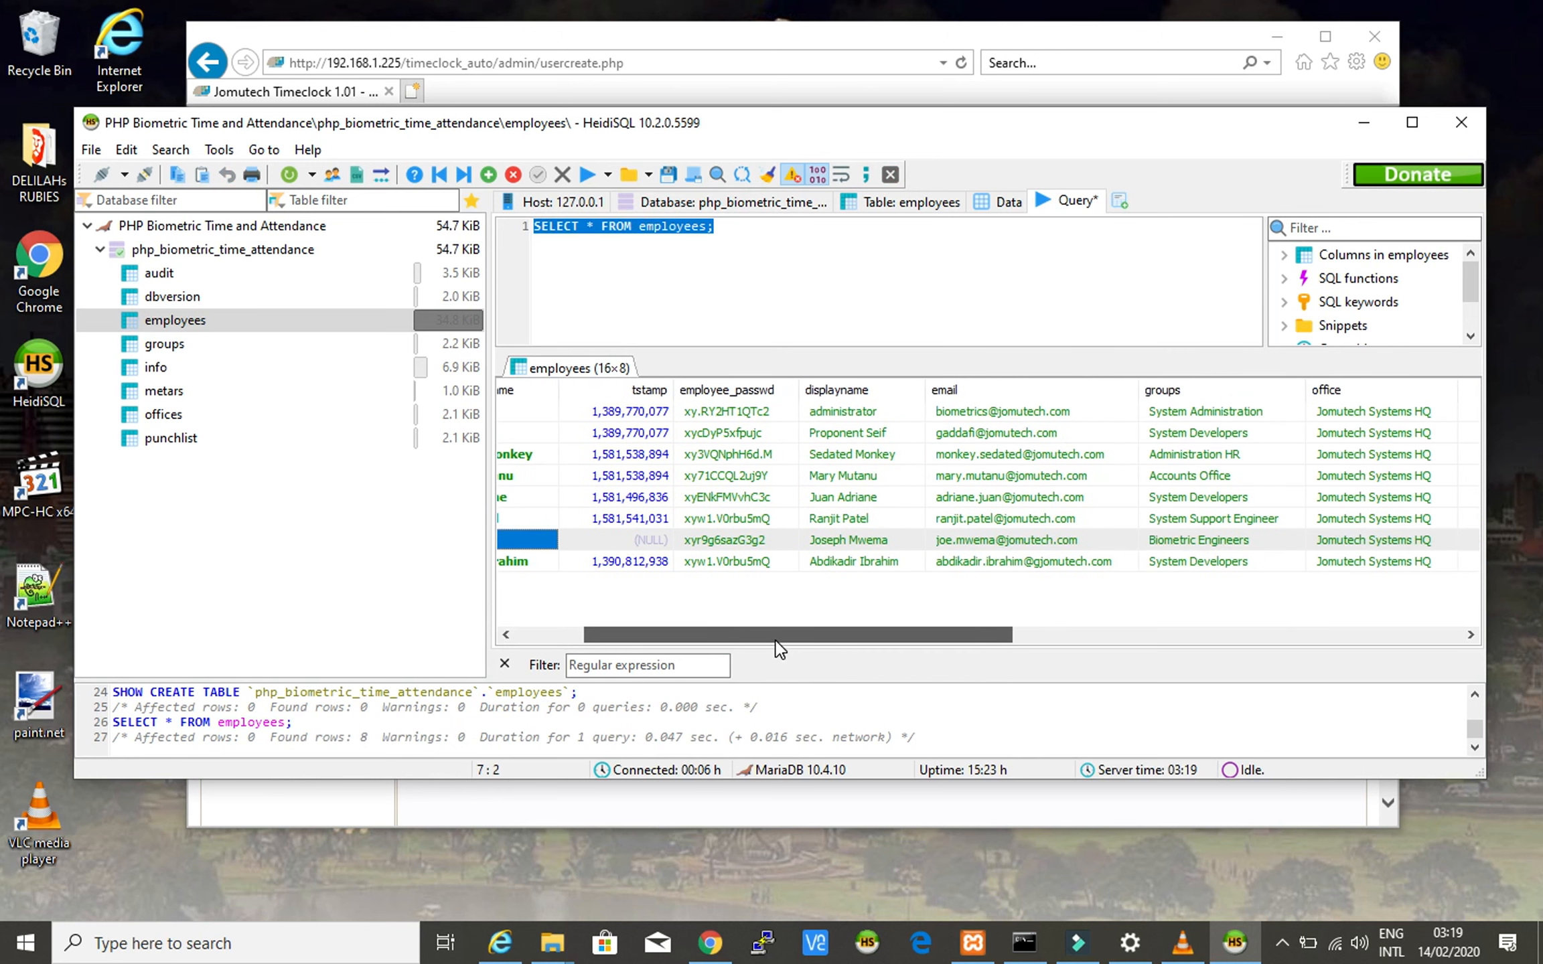
{"action": "left_click", "coordinate": [839, 541]}
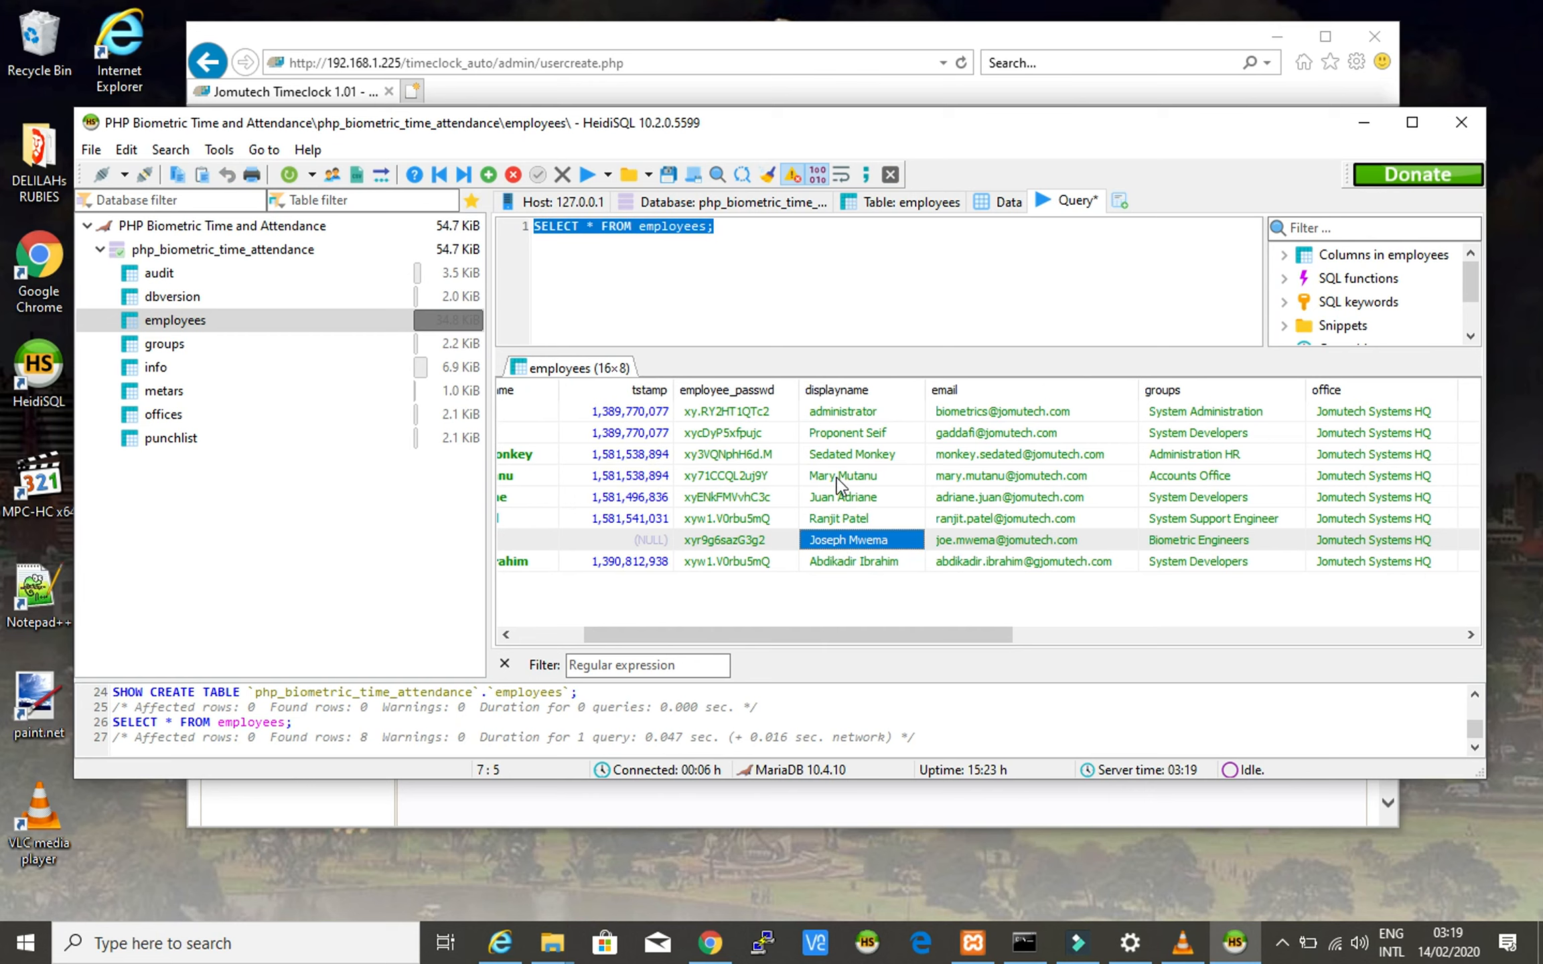
{"action": "left_click", "coordinate": [1021, 540]}
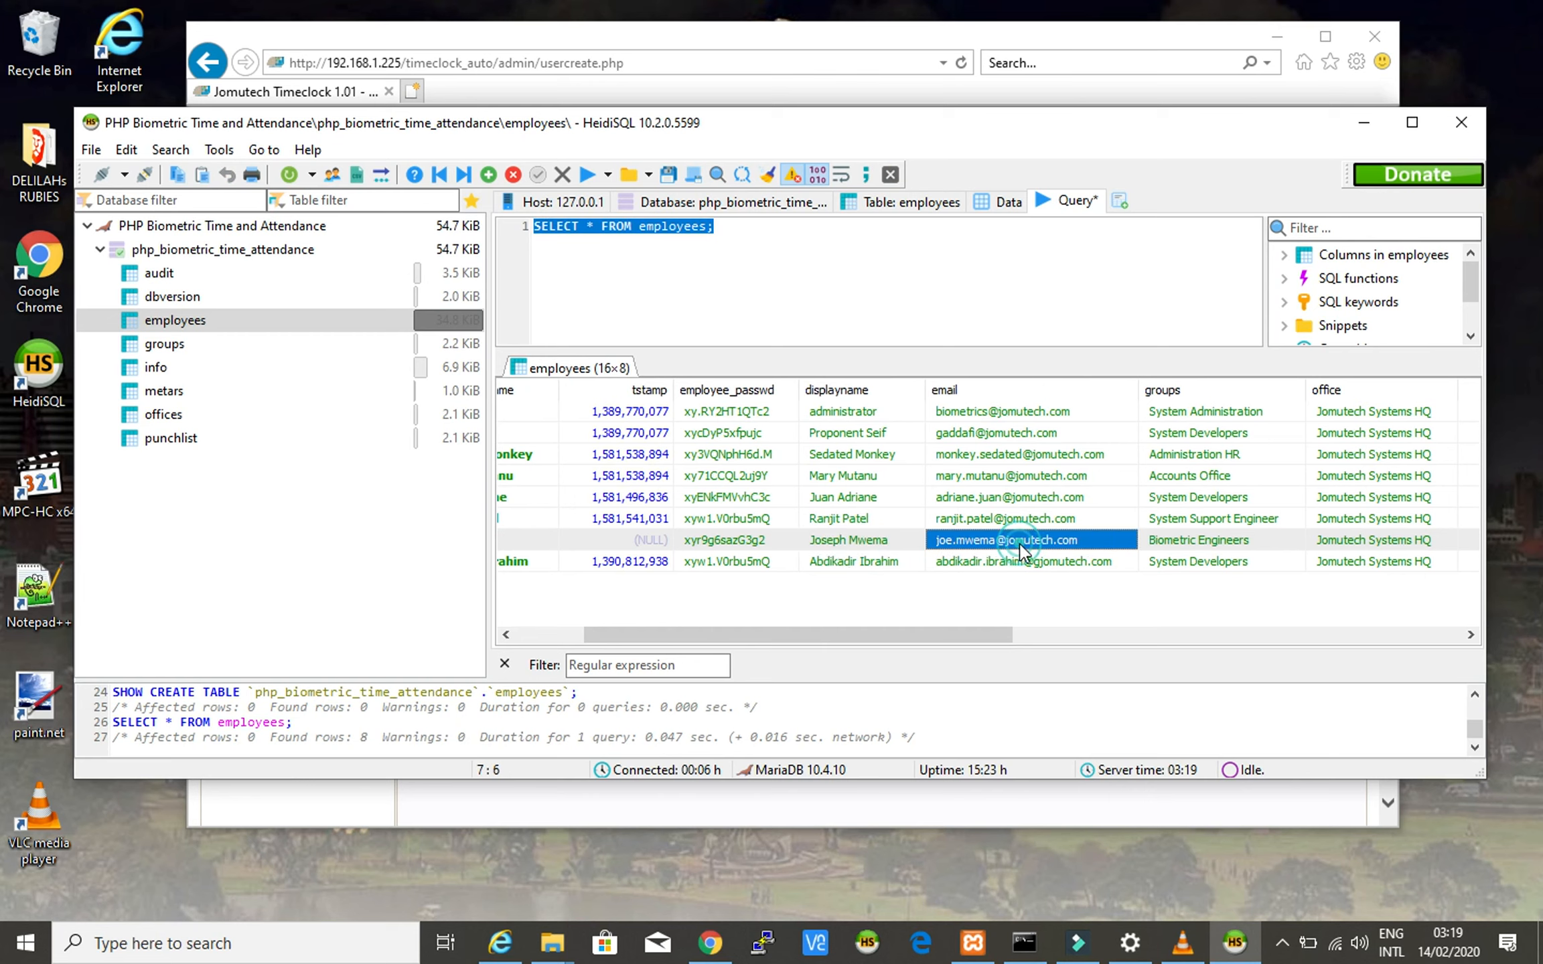
{"action": "left_click", "coordinate": [1208, 549]}
{"action": "left_click_drag", "start_coordinate": [993, 633], "coordinate": [1108, 645]}
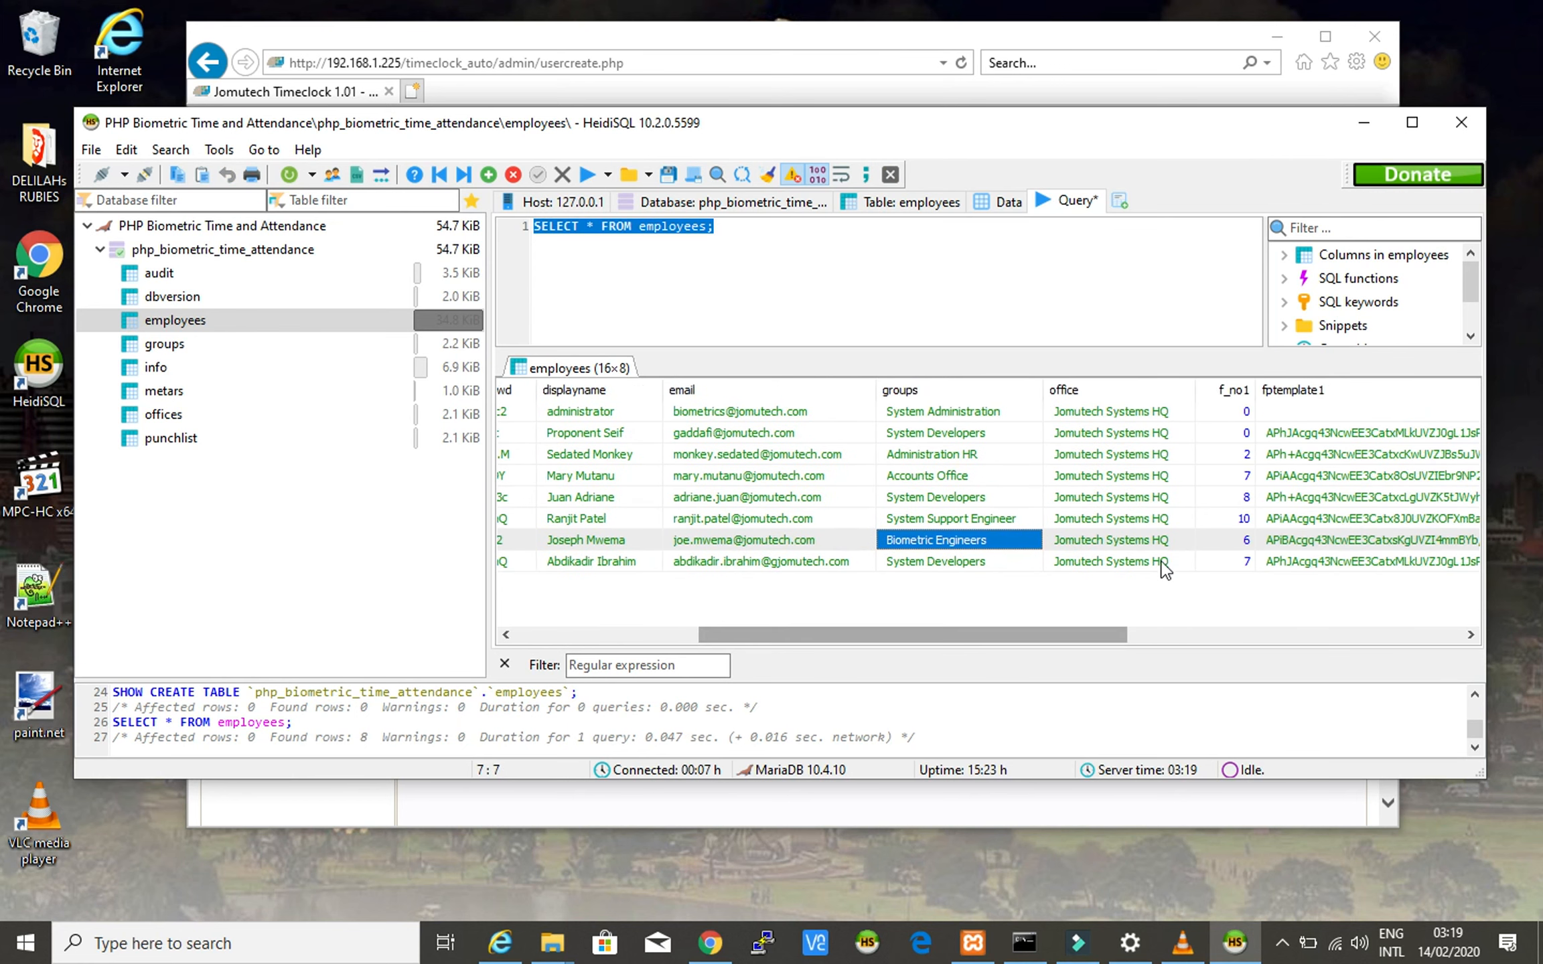
{"action": "left_click", "coordinate": [1163, 539]}
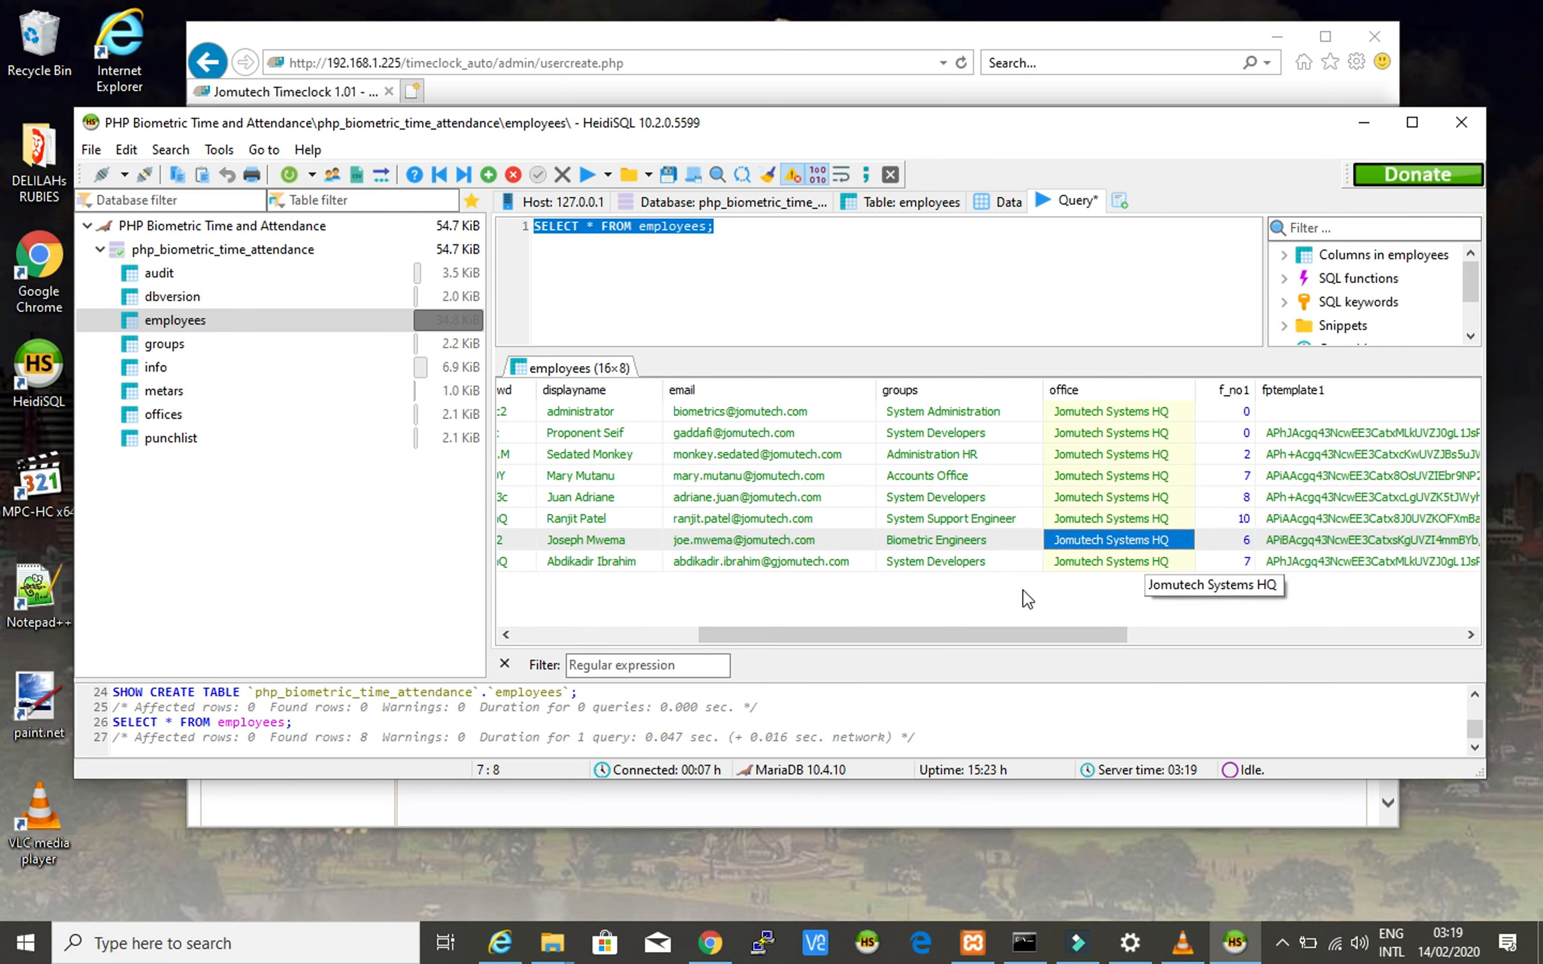
{"action": "left_click_drag", "start_coordinate": [1009, 634], "coordinate": [794, 646]}
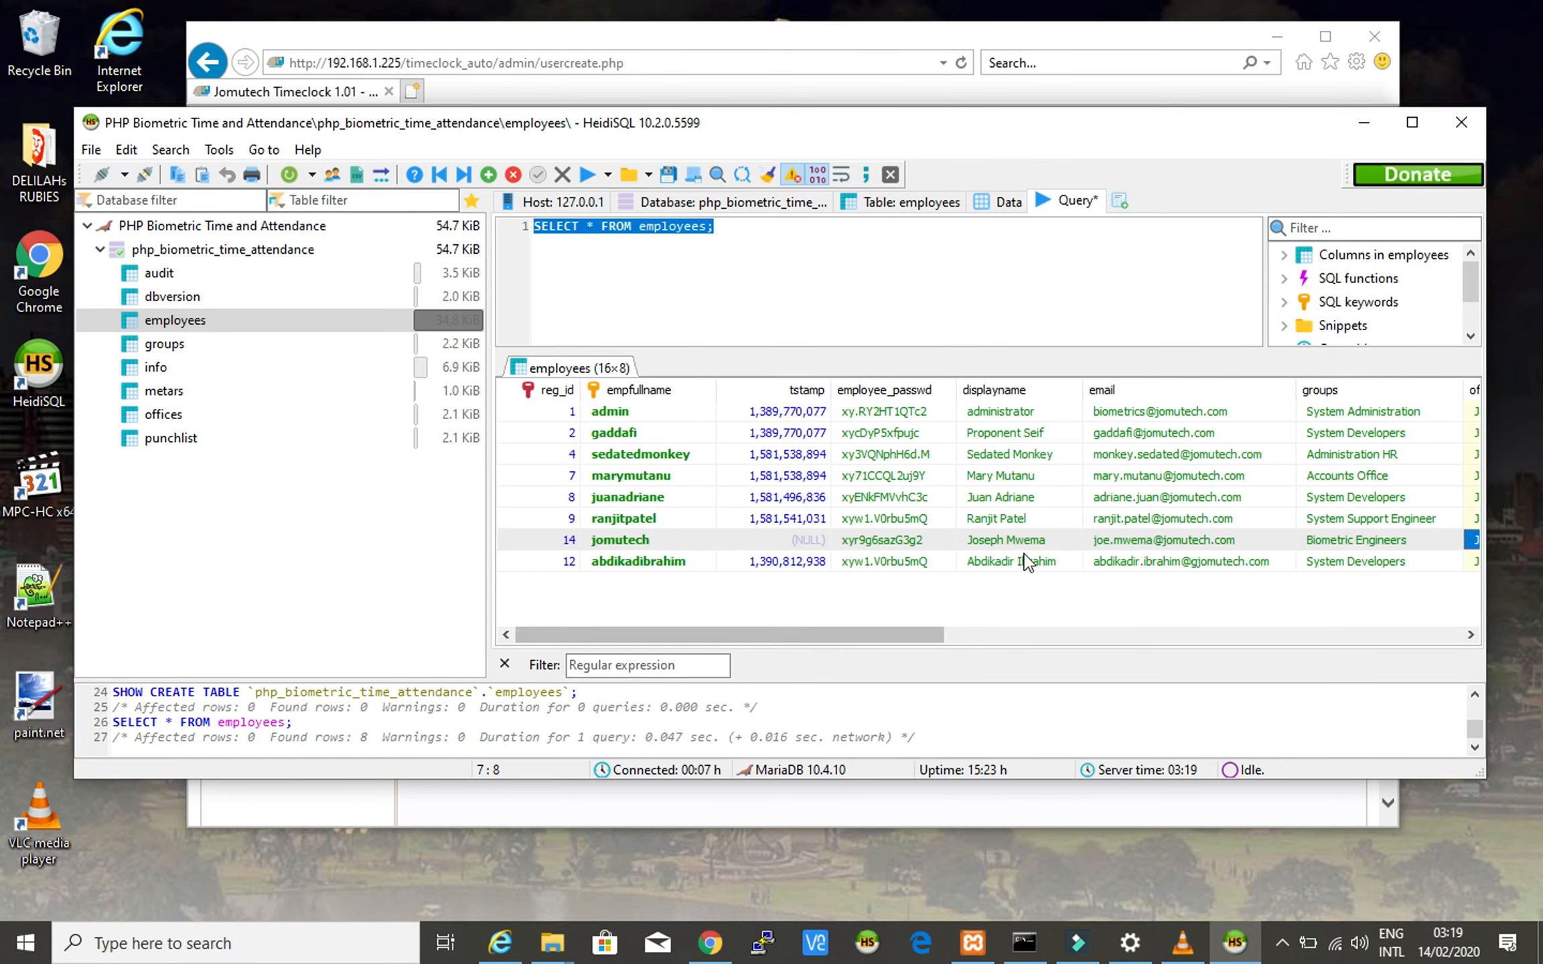
{"action": "left_click", "coordinate": [1026, 541]}
- Compare the confirmed display name and username with row 14's cells
{"action": "left_click", "coordinate": [877, 41]}
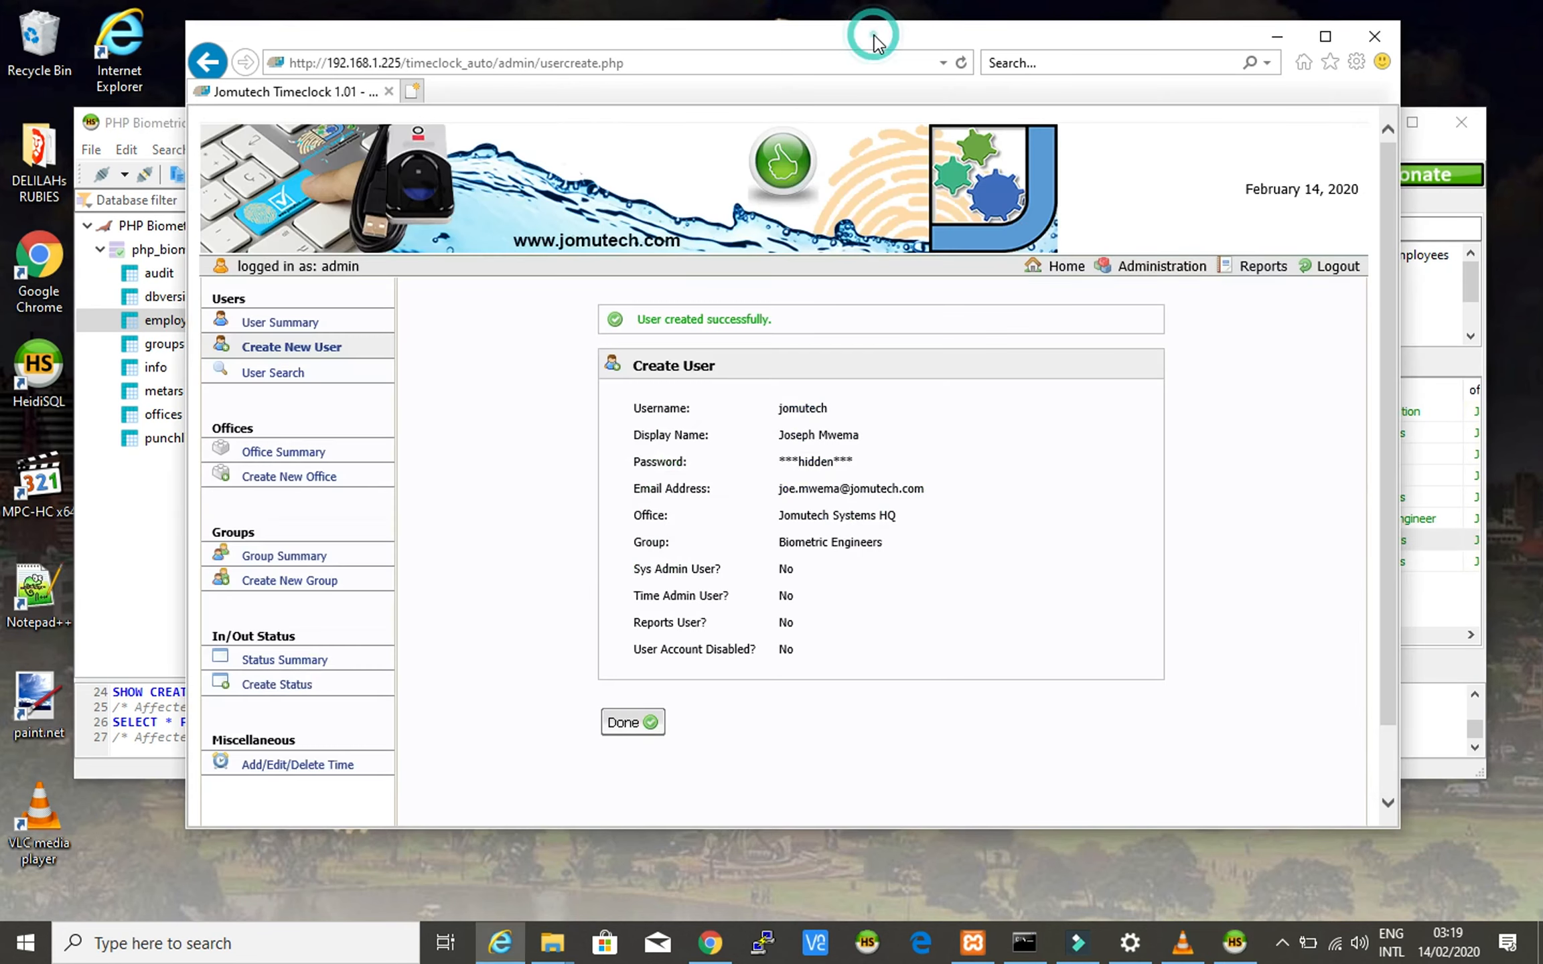
{"action": "left_click_drag", "start_coordinate": [779, 435], "coordinate": [859, 436]}
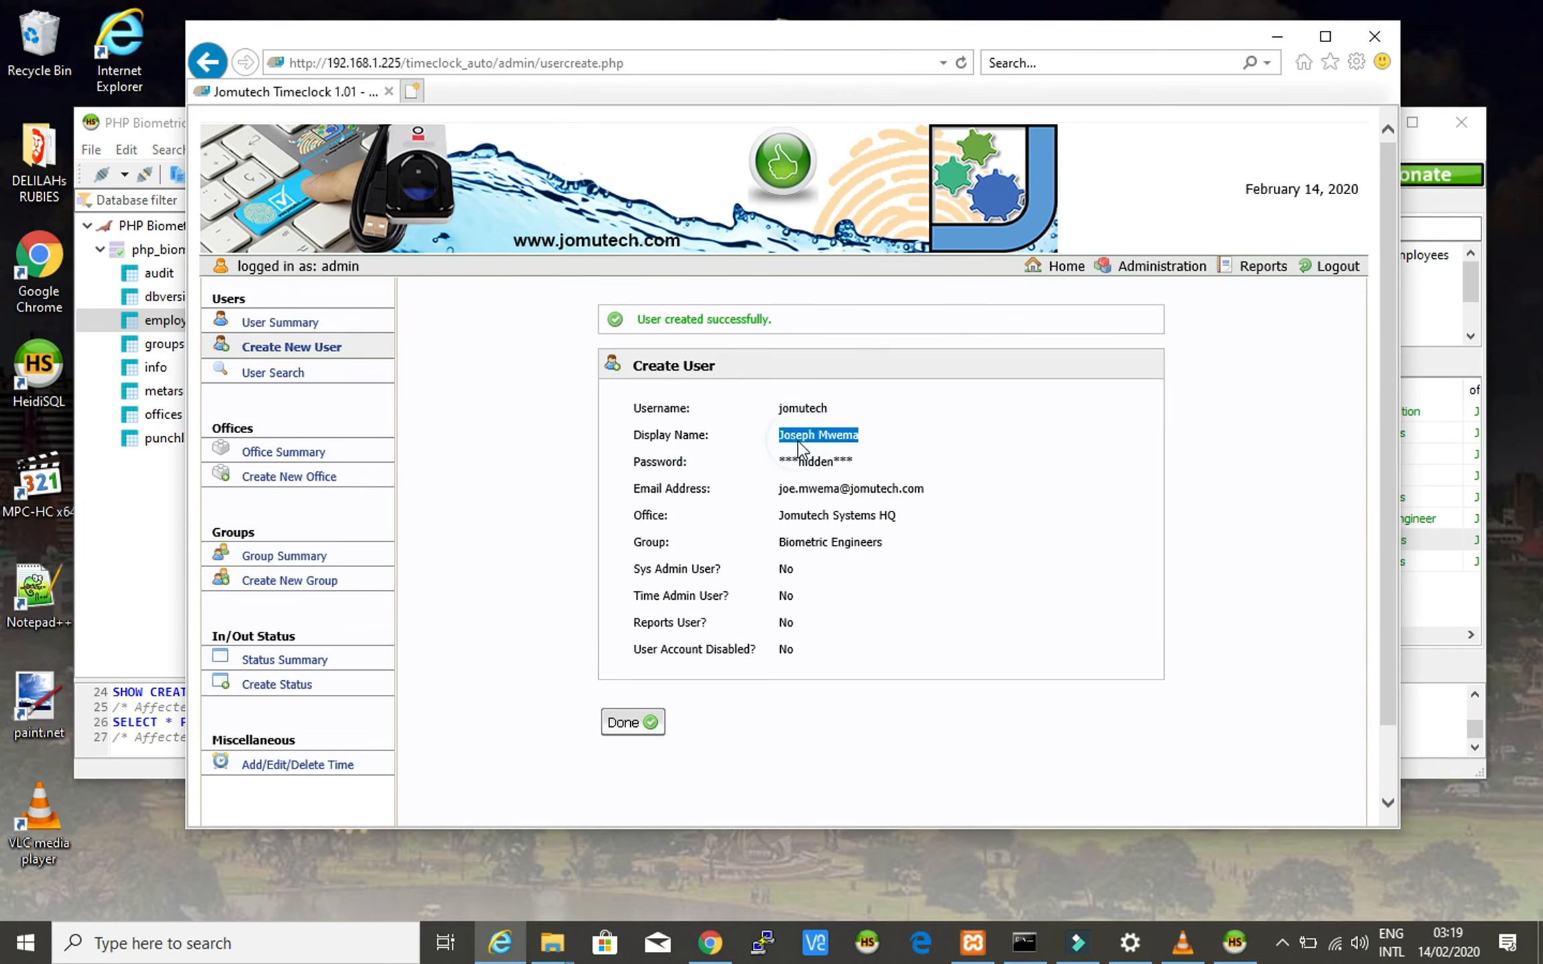
{"action": "left_click", "coordinate": [1427, 151]}
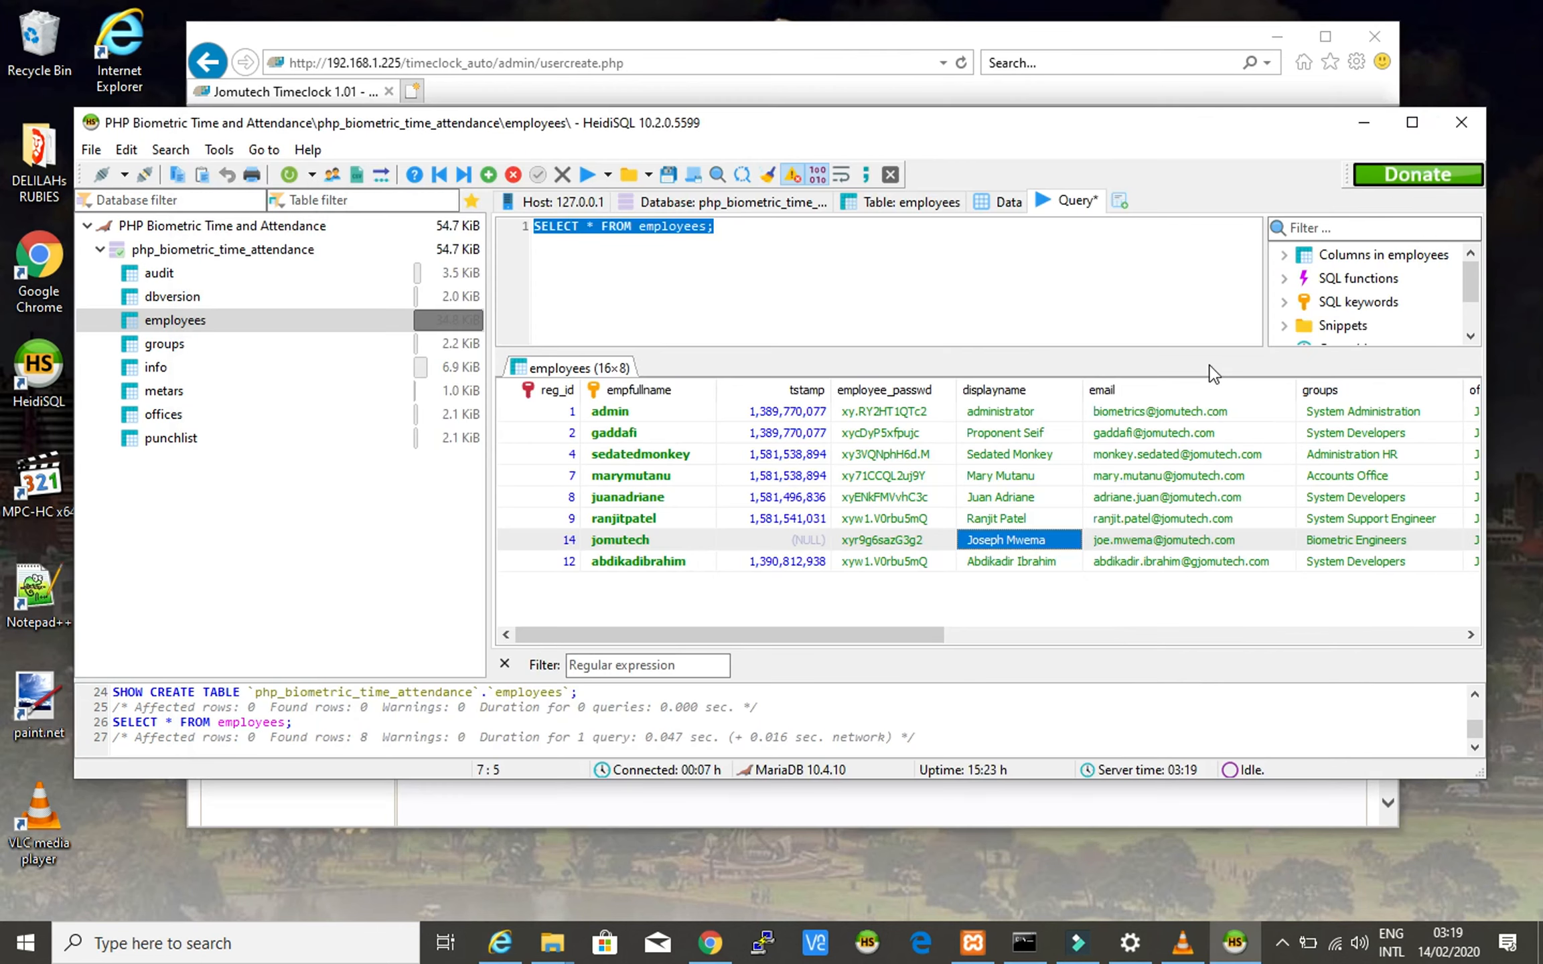
{"action": "left_click", "coordinate": [634, 541]}
{"action": "left_click", "coordinate": [1065, 46]}
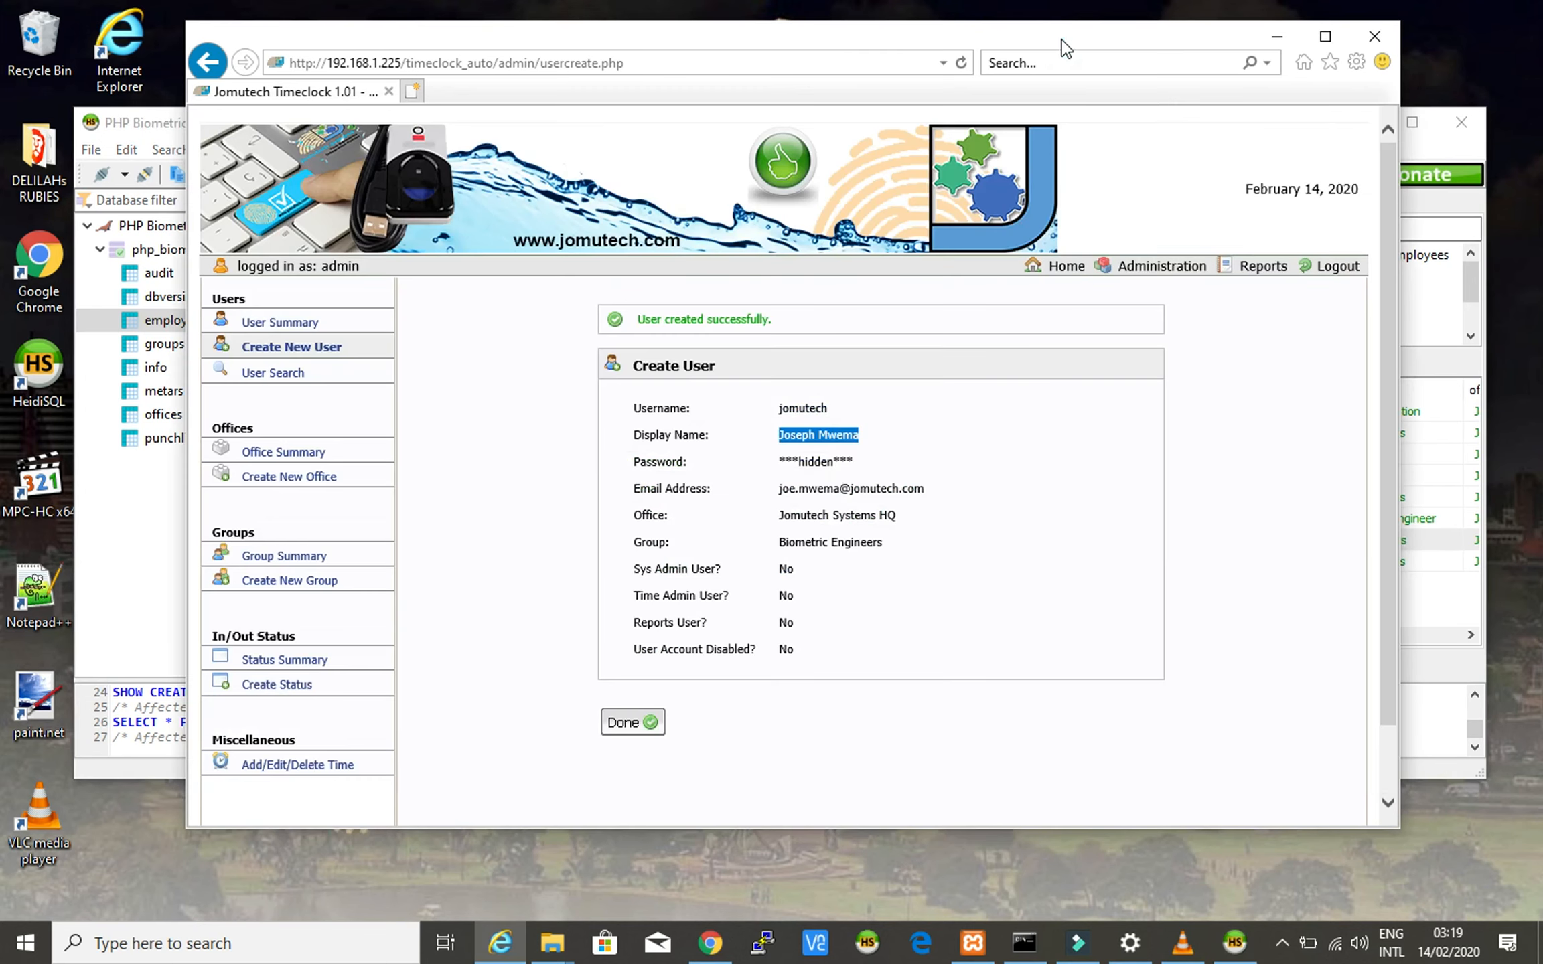
{"action": "double_click", "coordinate": [807, 409]}
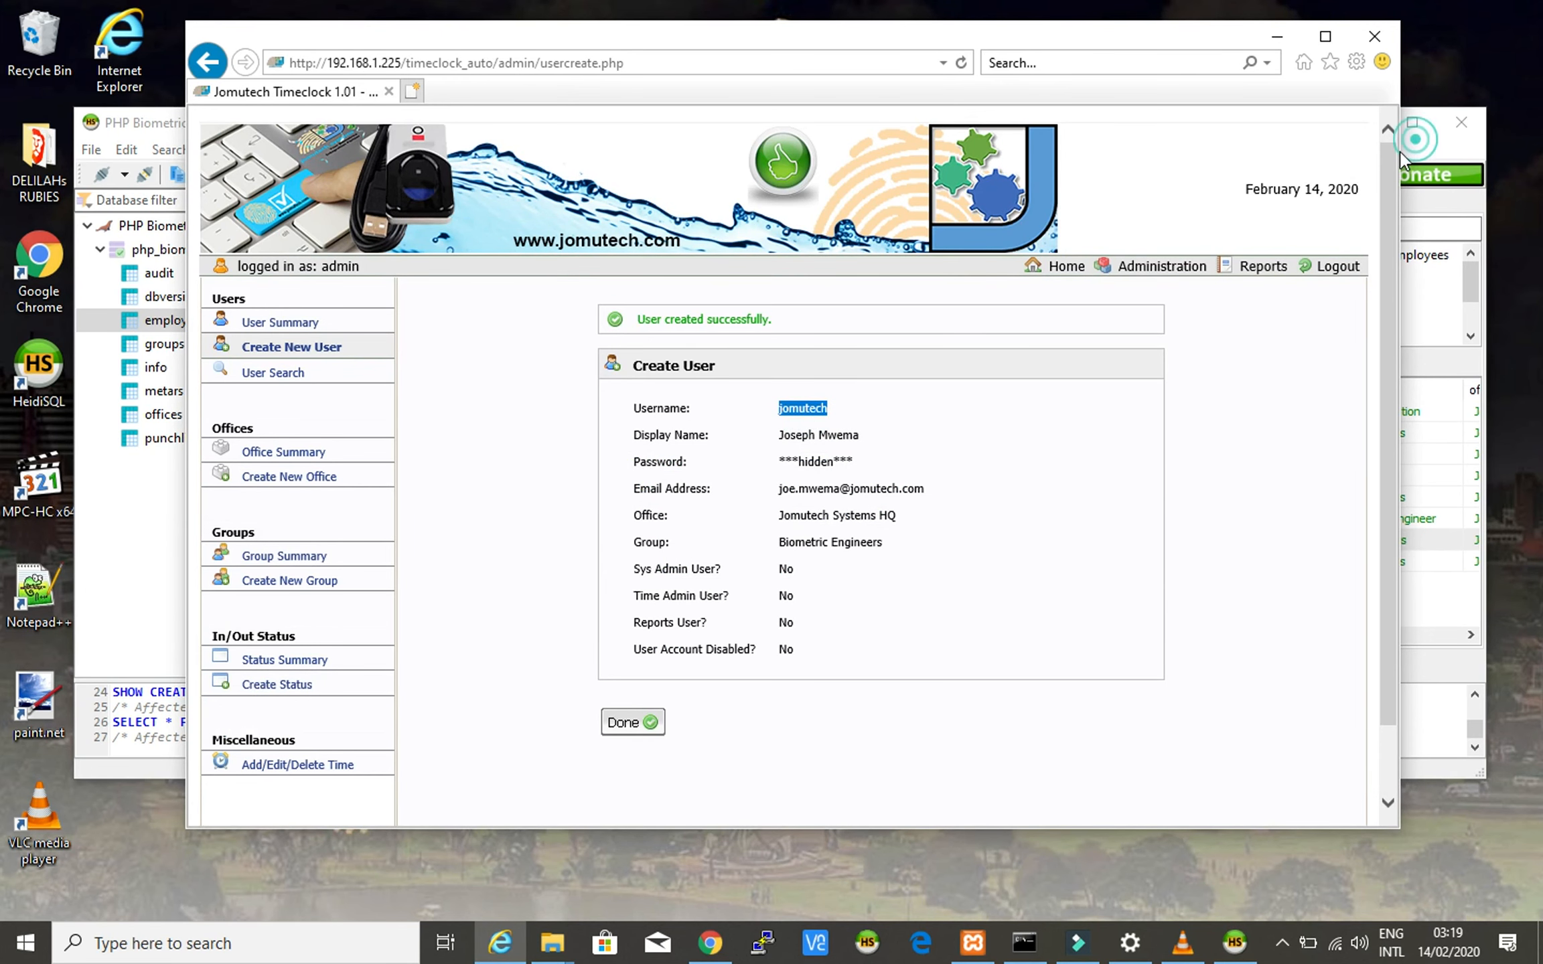
- Compare row 14's email cell with the confirmed email address
{"action": "left_click", "coordinate": [1419, 149]}
{"action": "left_click_drag", "start_coordinate": [859, 633], "coordinate": [987, 638]}
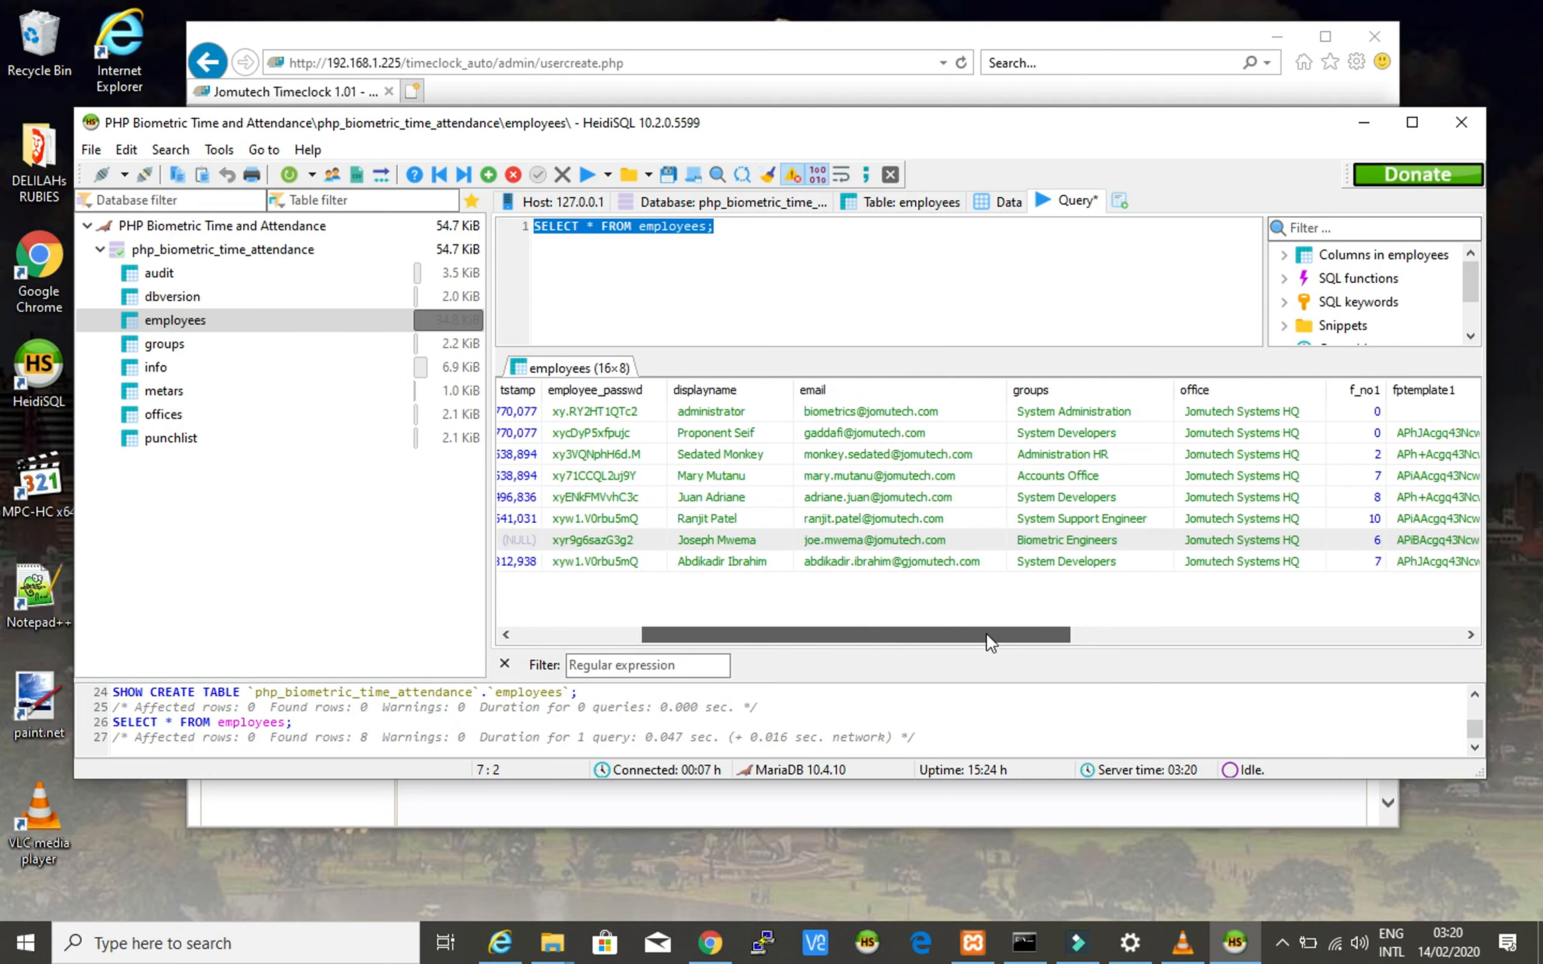
{"action": "left_click", "coordinate": [899, 544]}
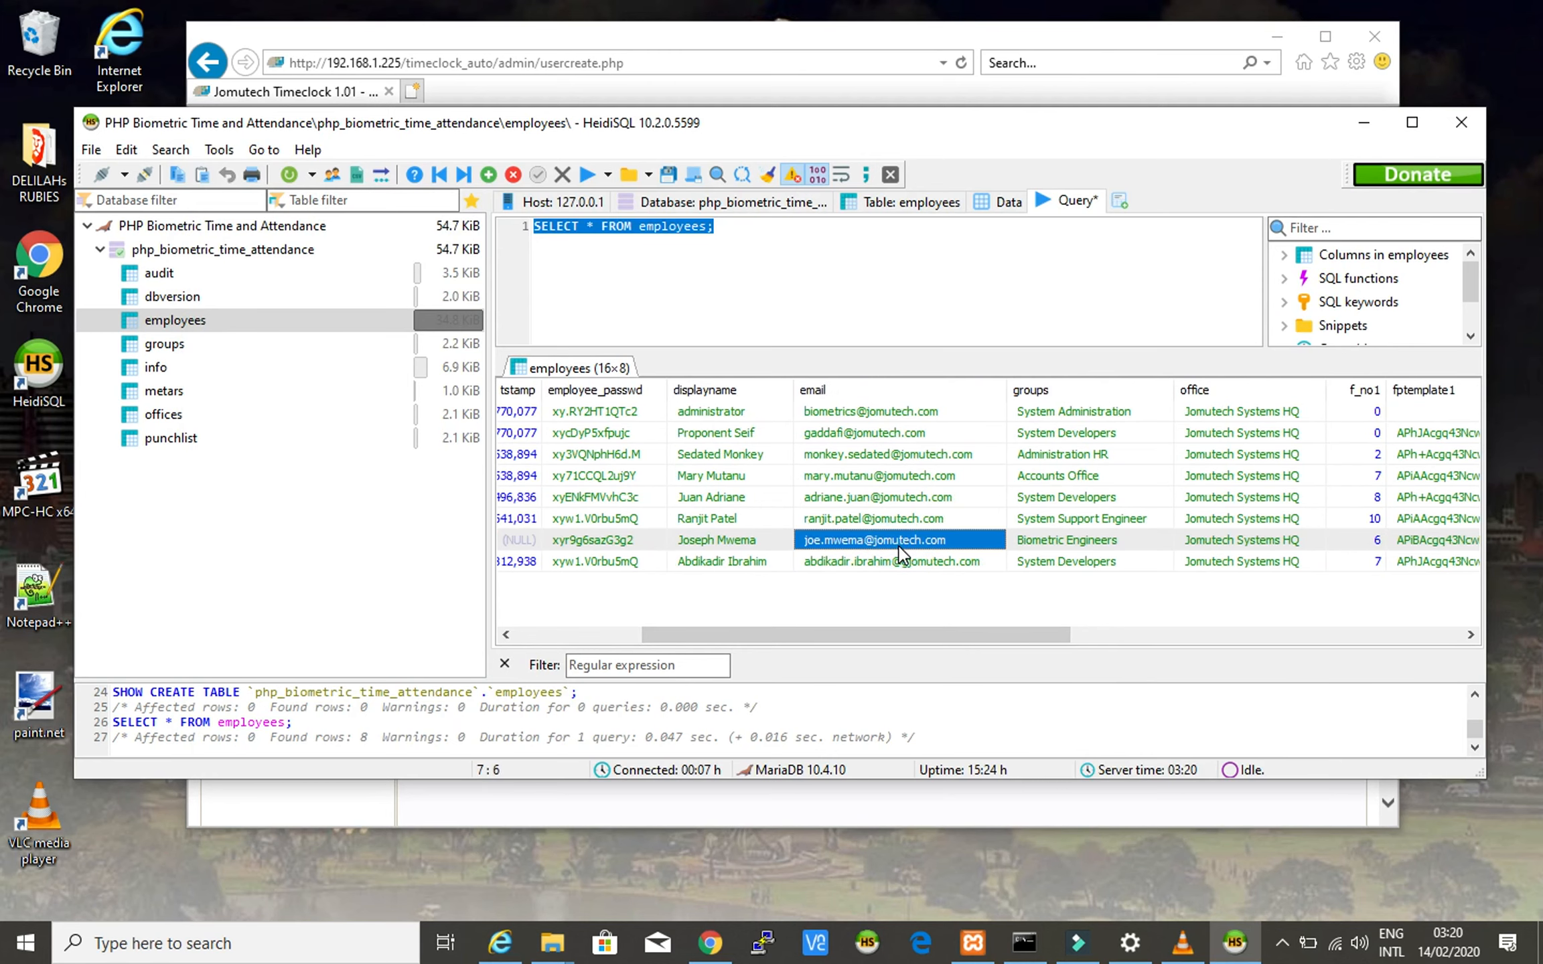
{"action": "left_click", "coordinate": [1043, 32]}
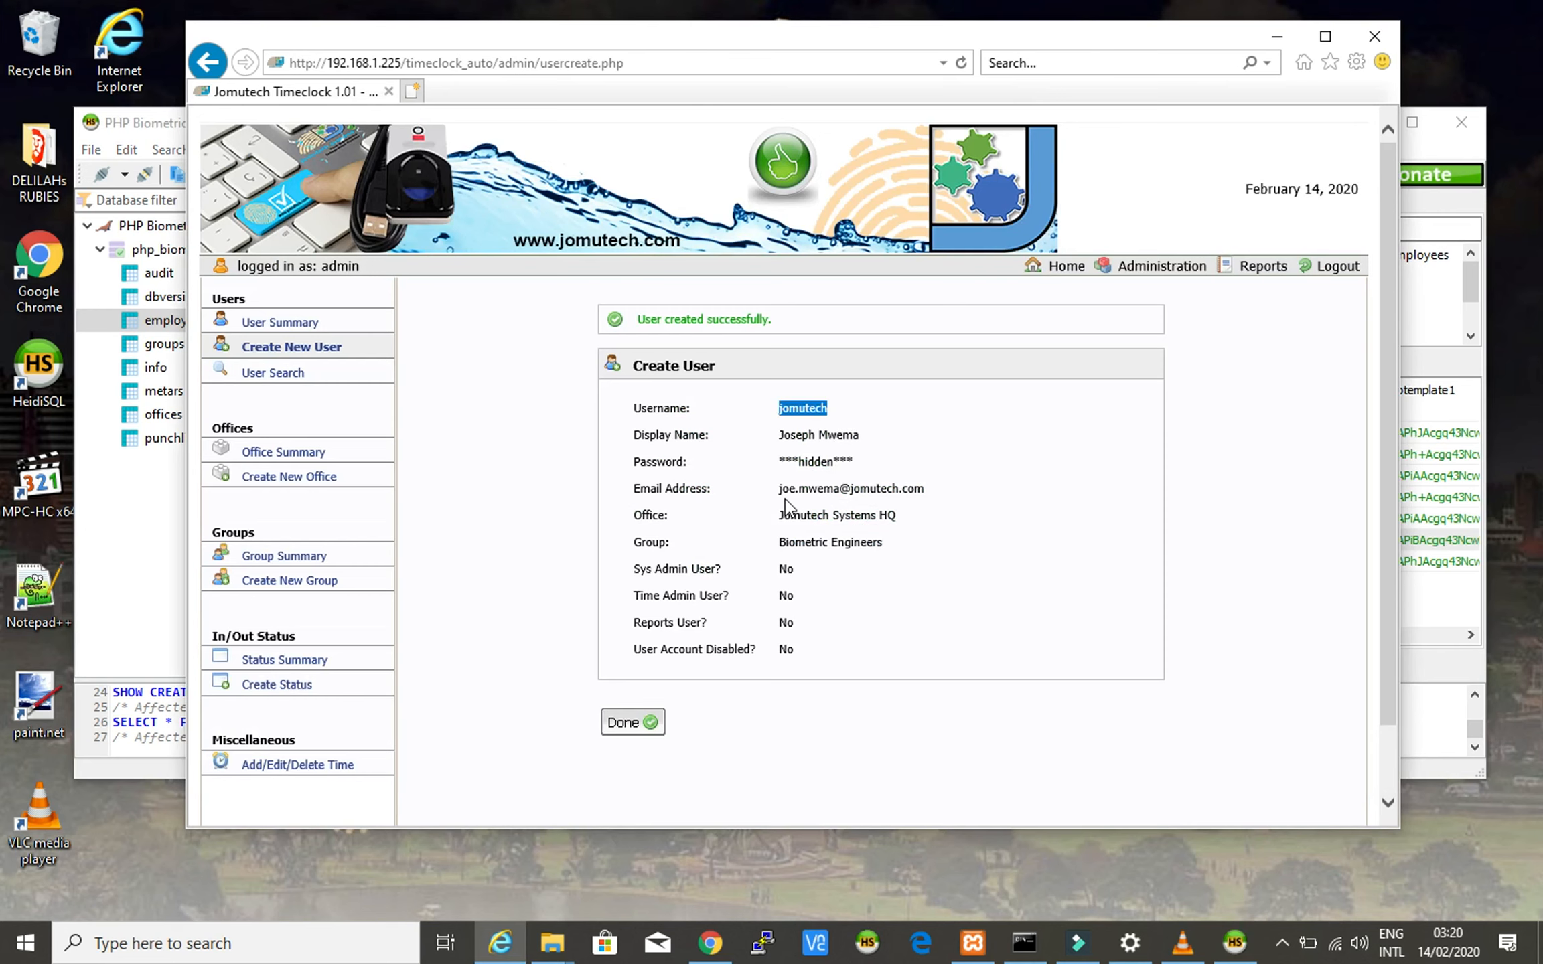
{"action": "left_click_drag", "start_coordinate": [778, 489], "coordinate": [931, 493]}
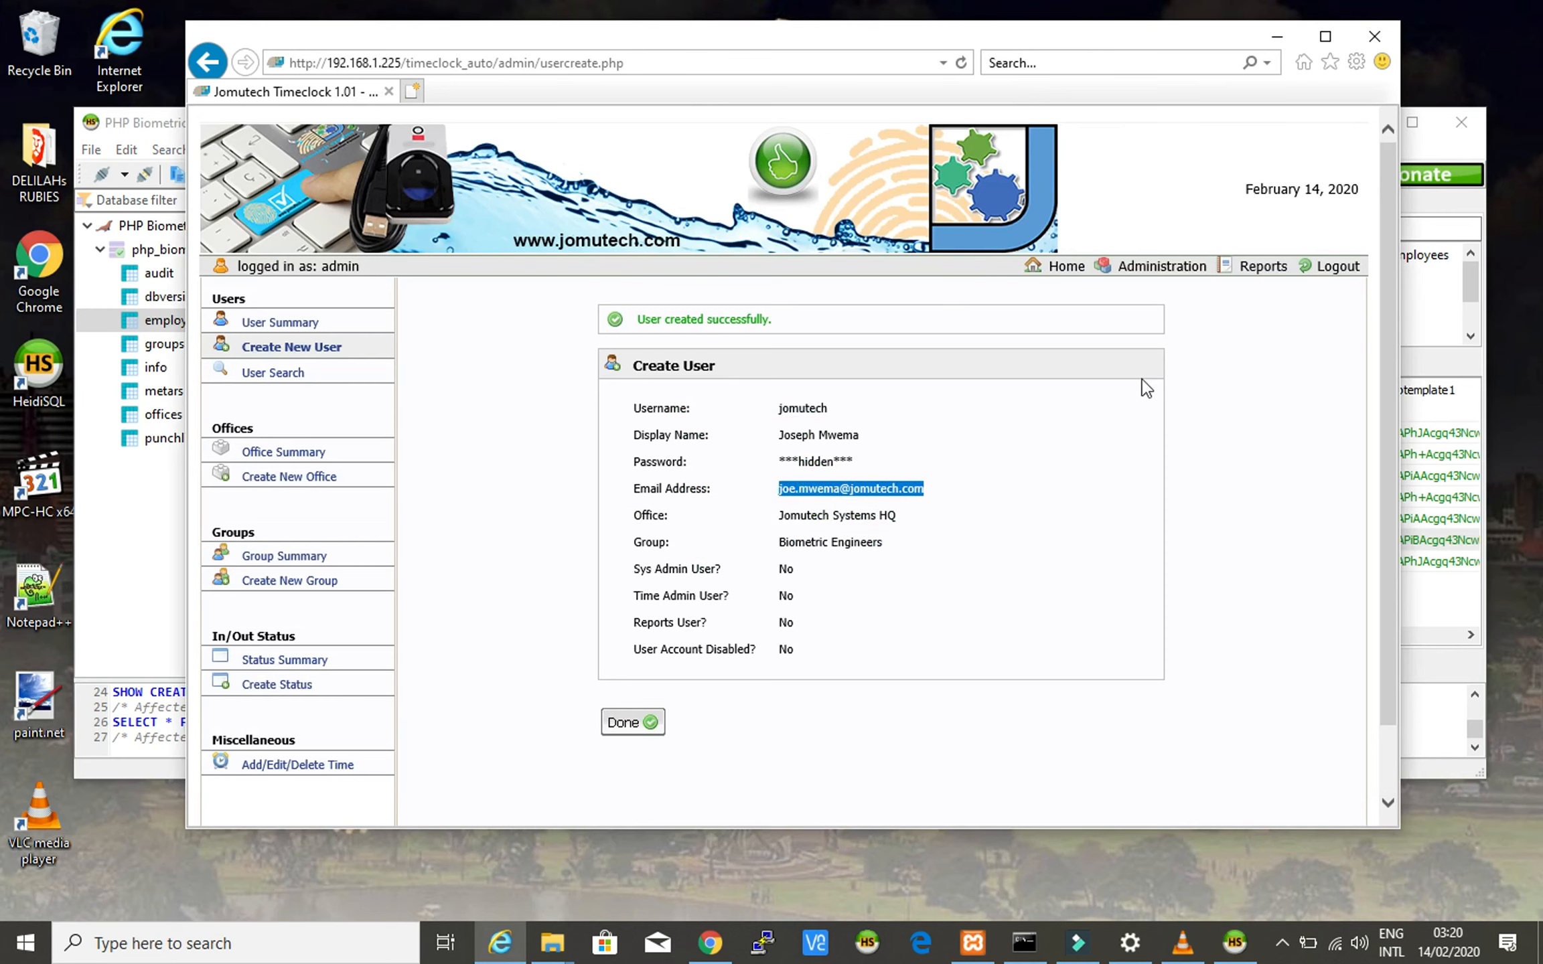
- Match row 14's group Biometric Engineers and office Jomutech Systems HQ to the confirmation page
{"action": "left_click", "coordinate": [1430, 150]}
{"action": "left_click_drag", "start_coordinate": [979, 634], "coordinate": [1098, 630]}
{"action": "left_click", "coordinate": [798, 548]}
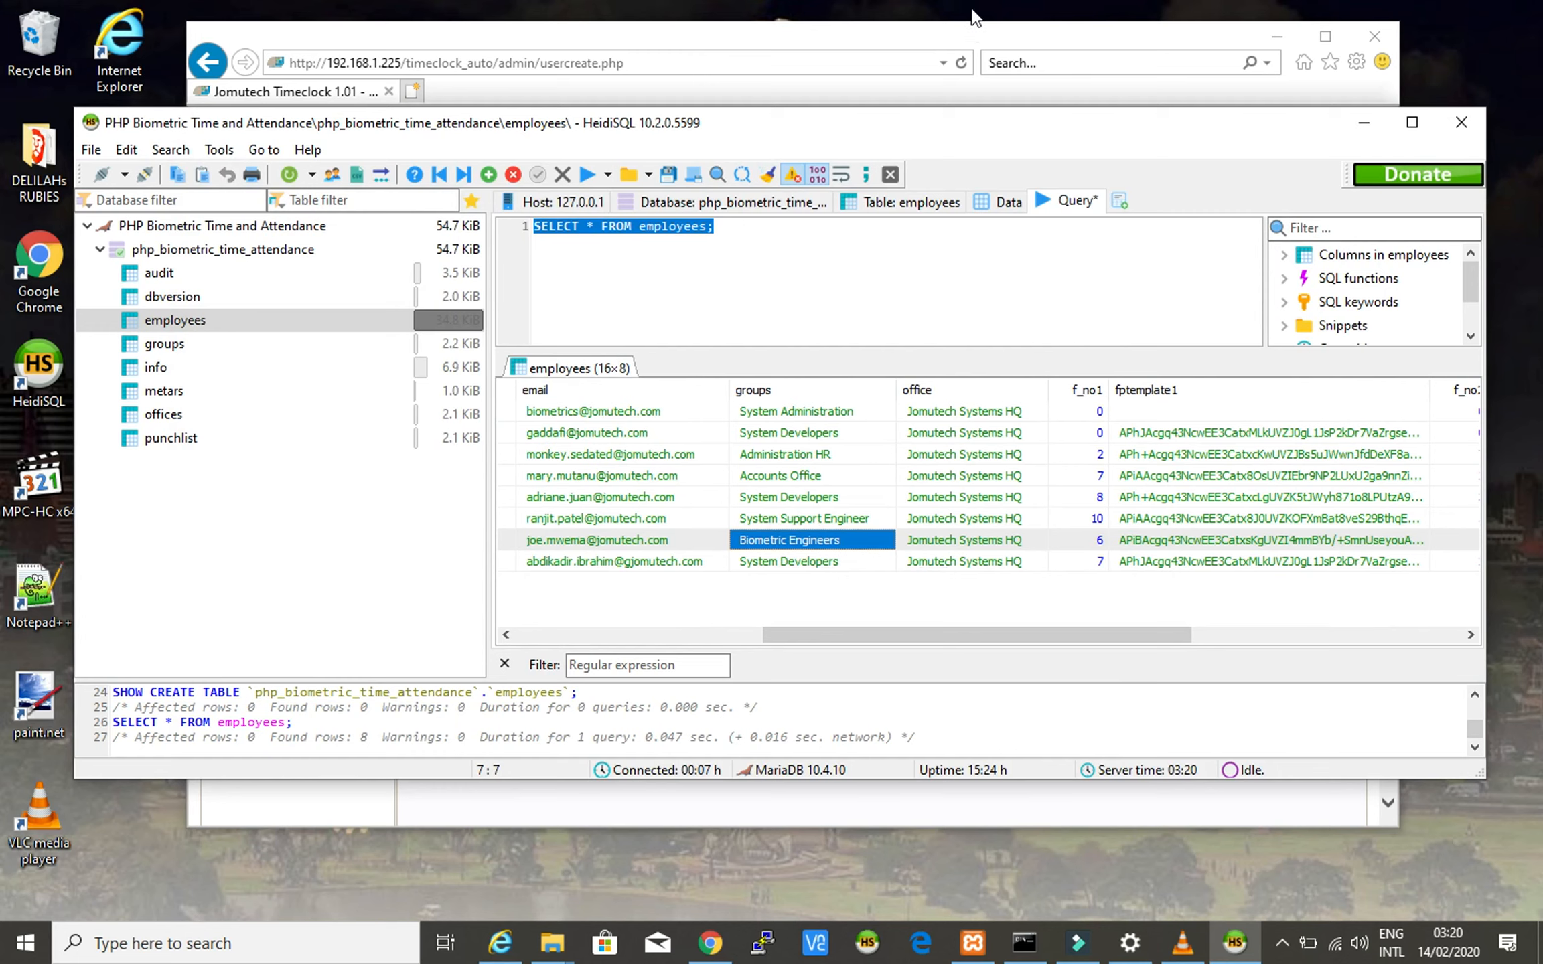
{"action": "left_click", "coordinate": [963, 30]}
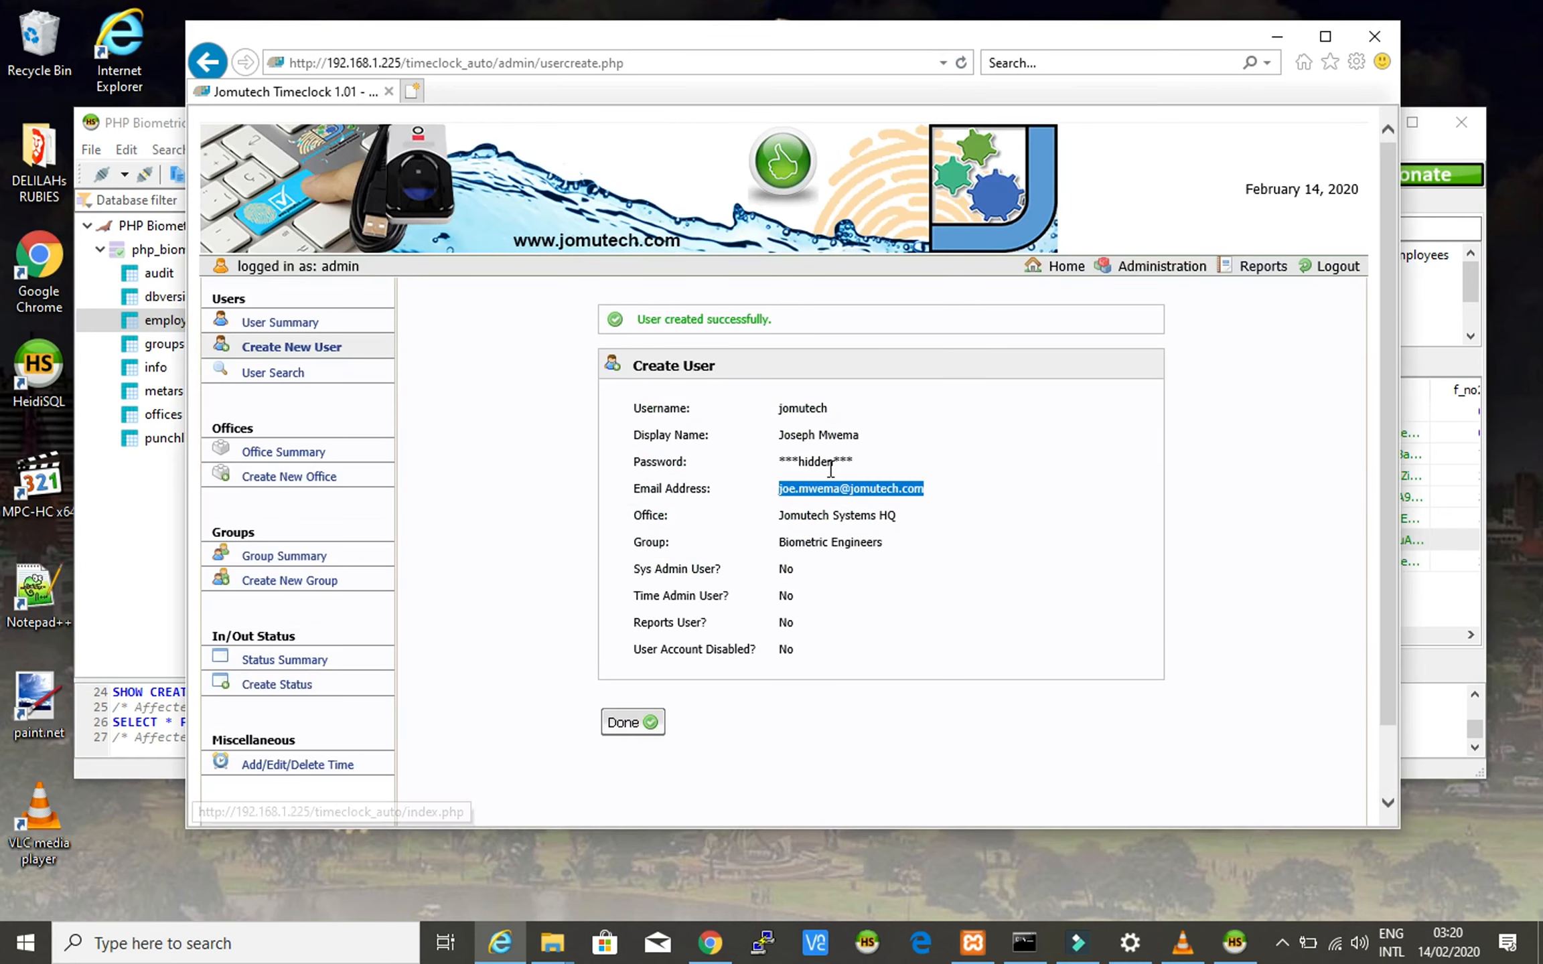
{"action": "left_click_drag", "start_coordinate": [783, 542], "coordinate": [875, 542]}
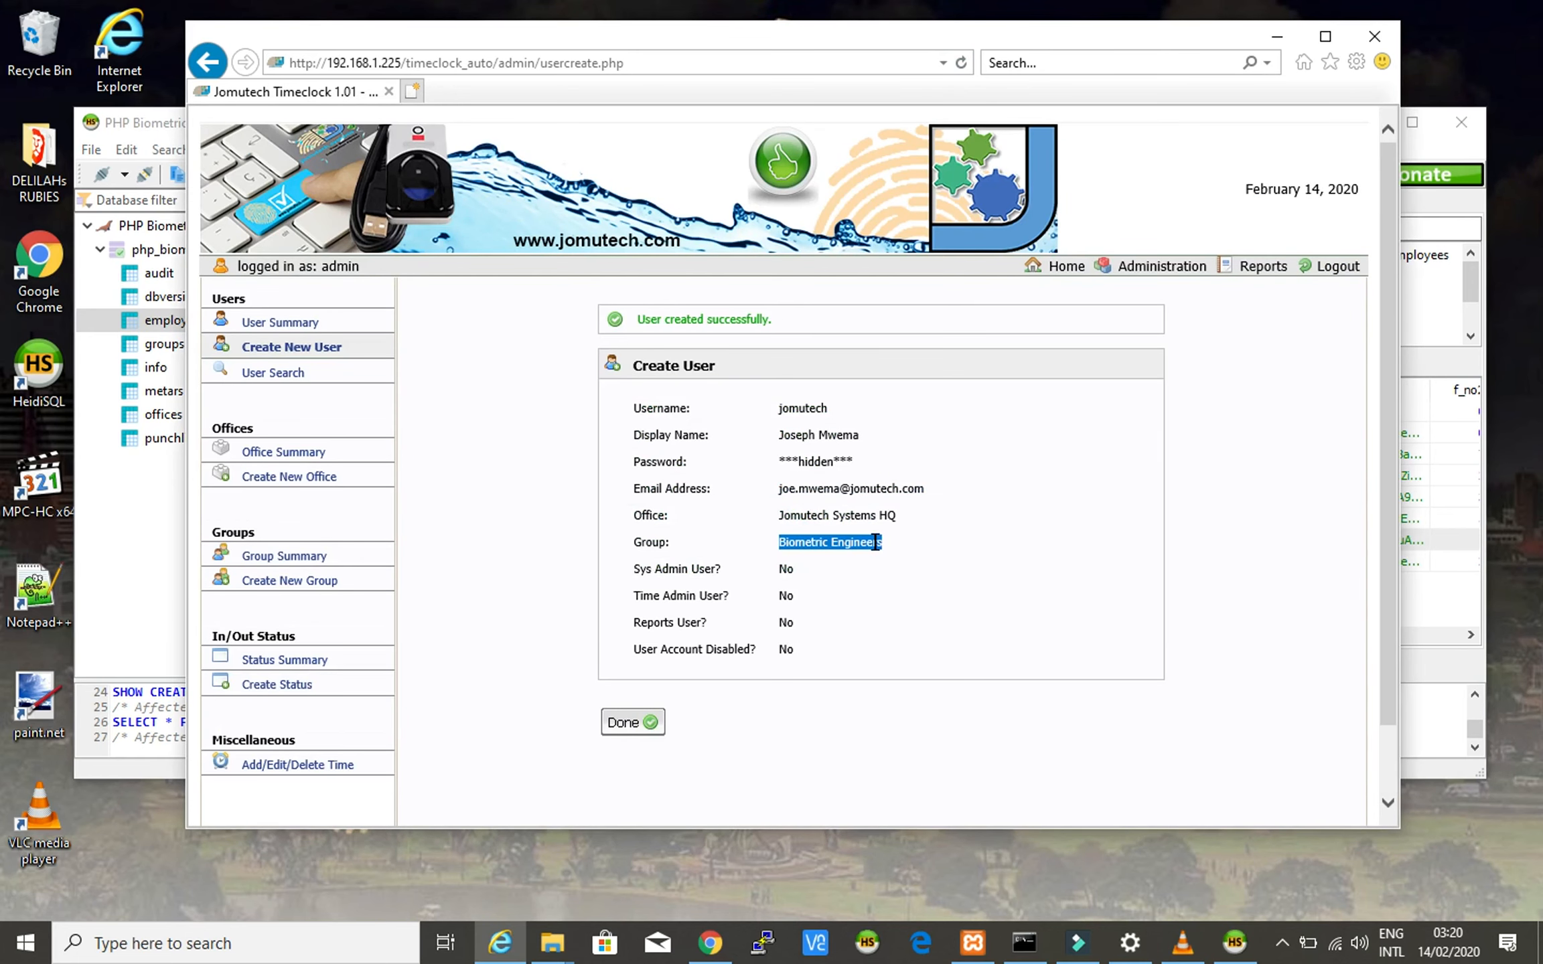
{"action": "left_click", "coordinate": [1418, 149]}
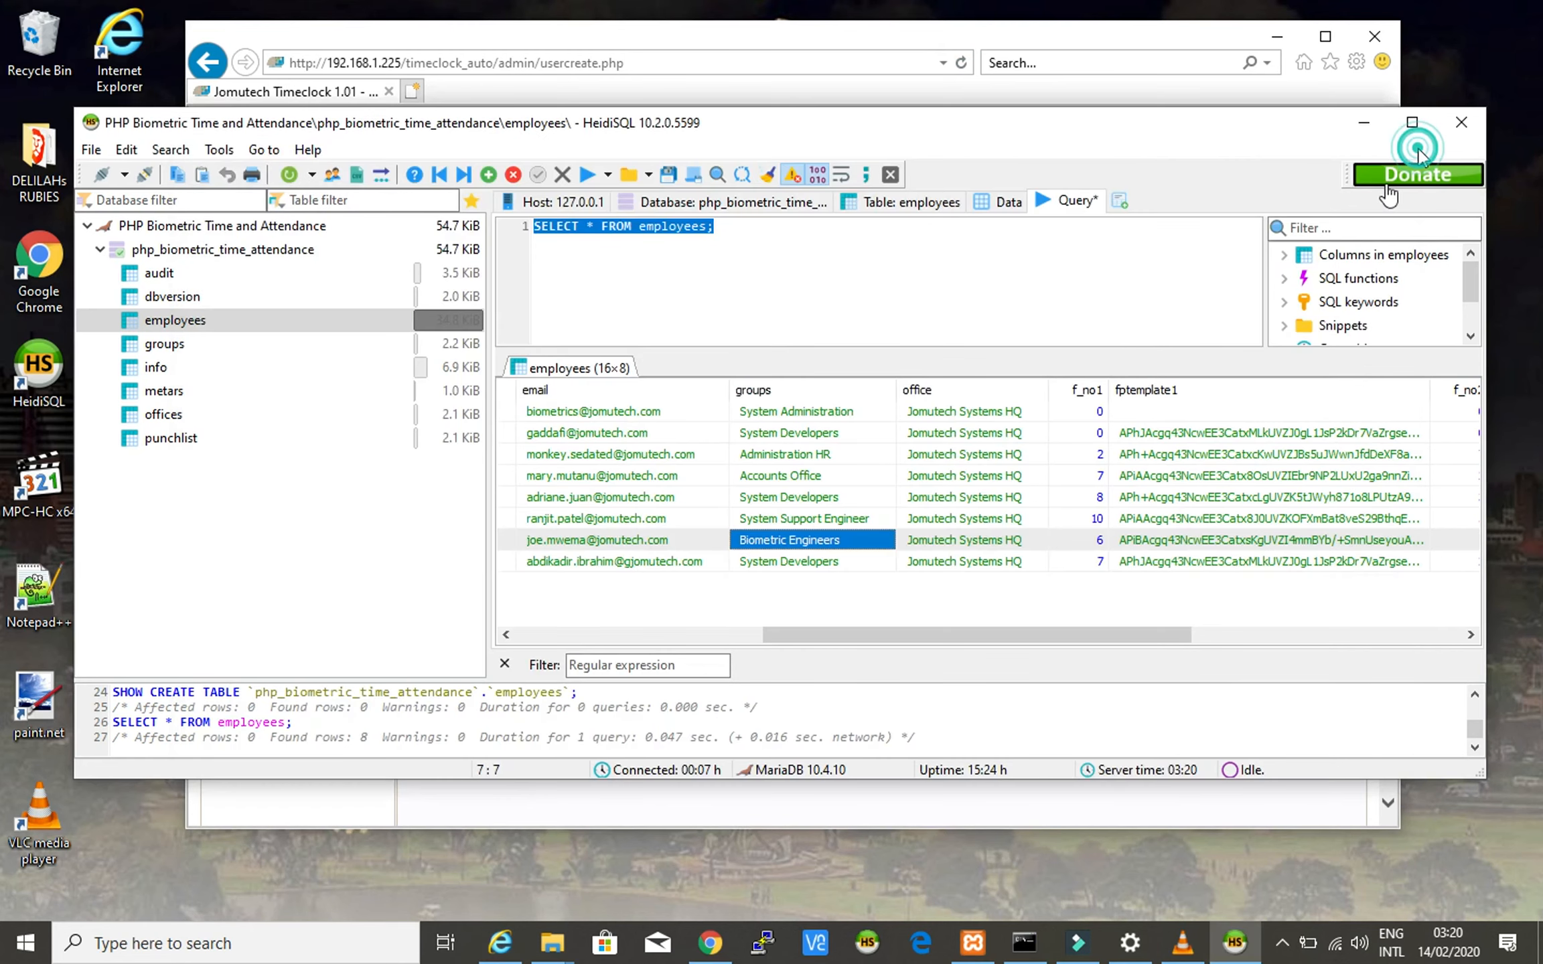
{"action": "left_click", "coordinate": [933, 545]}
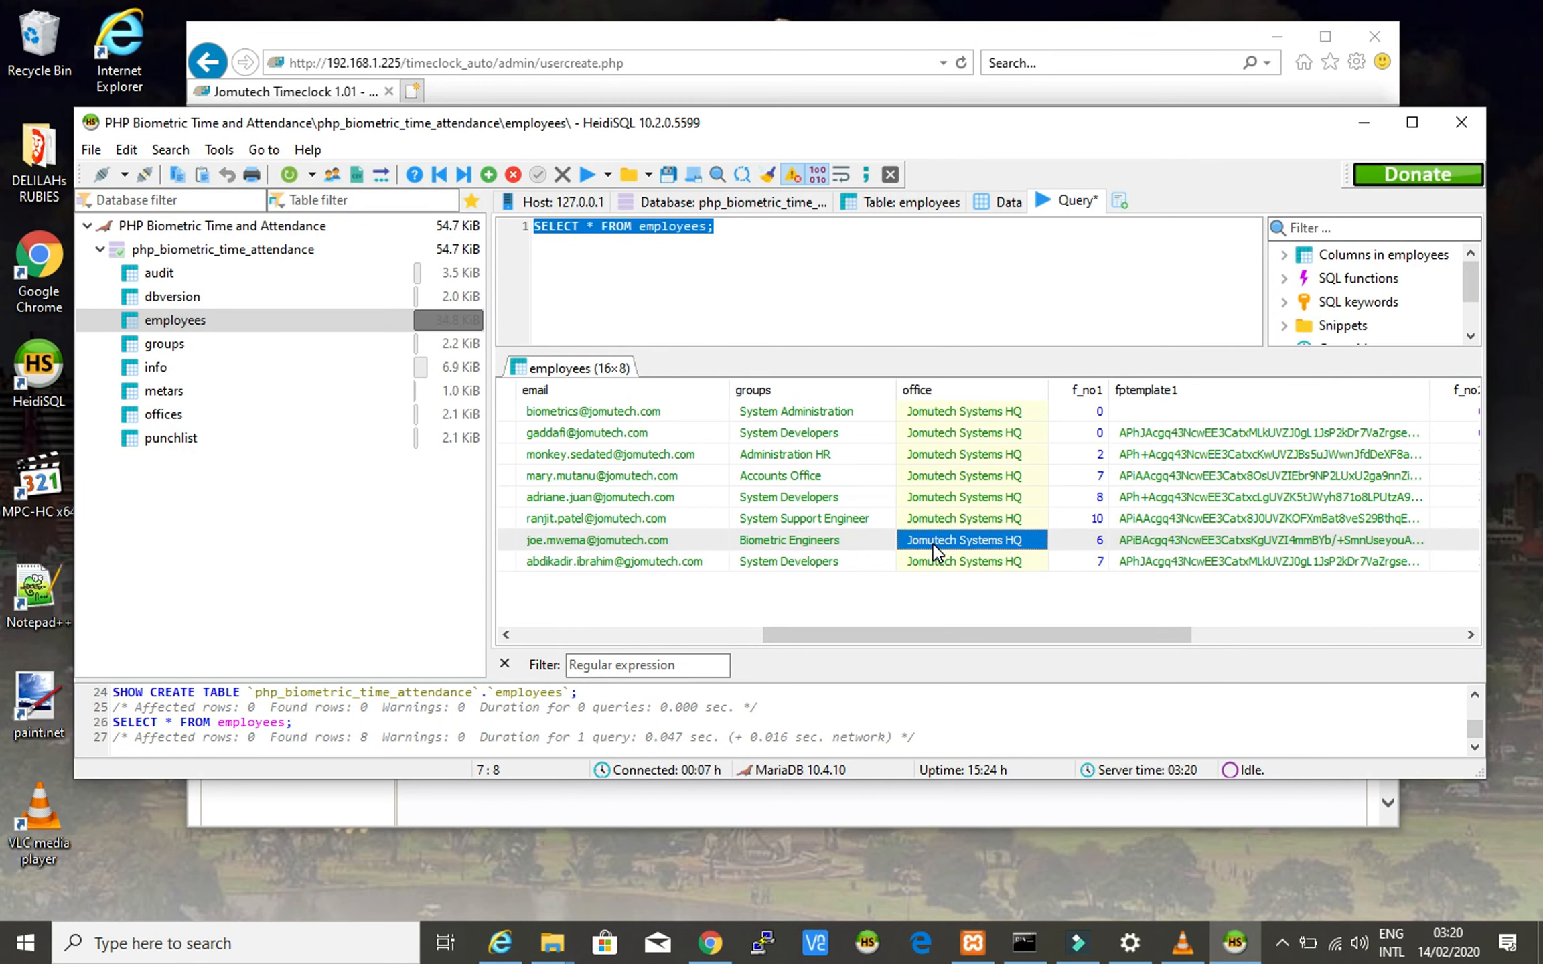
{"action": "left_click", "coordinate": [1015, 37]}
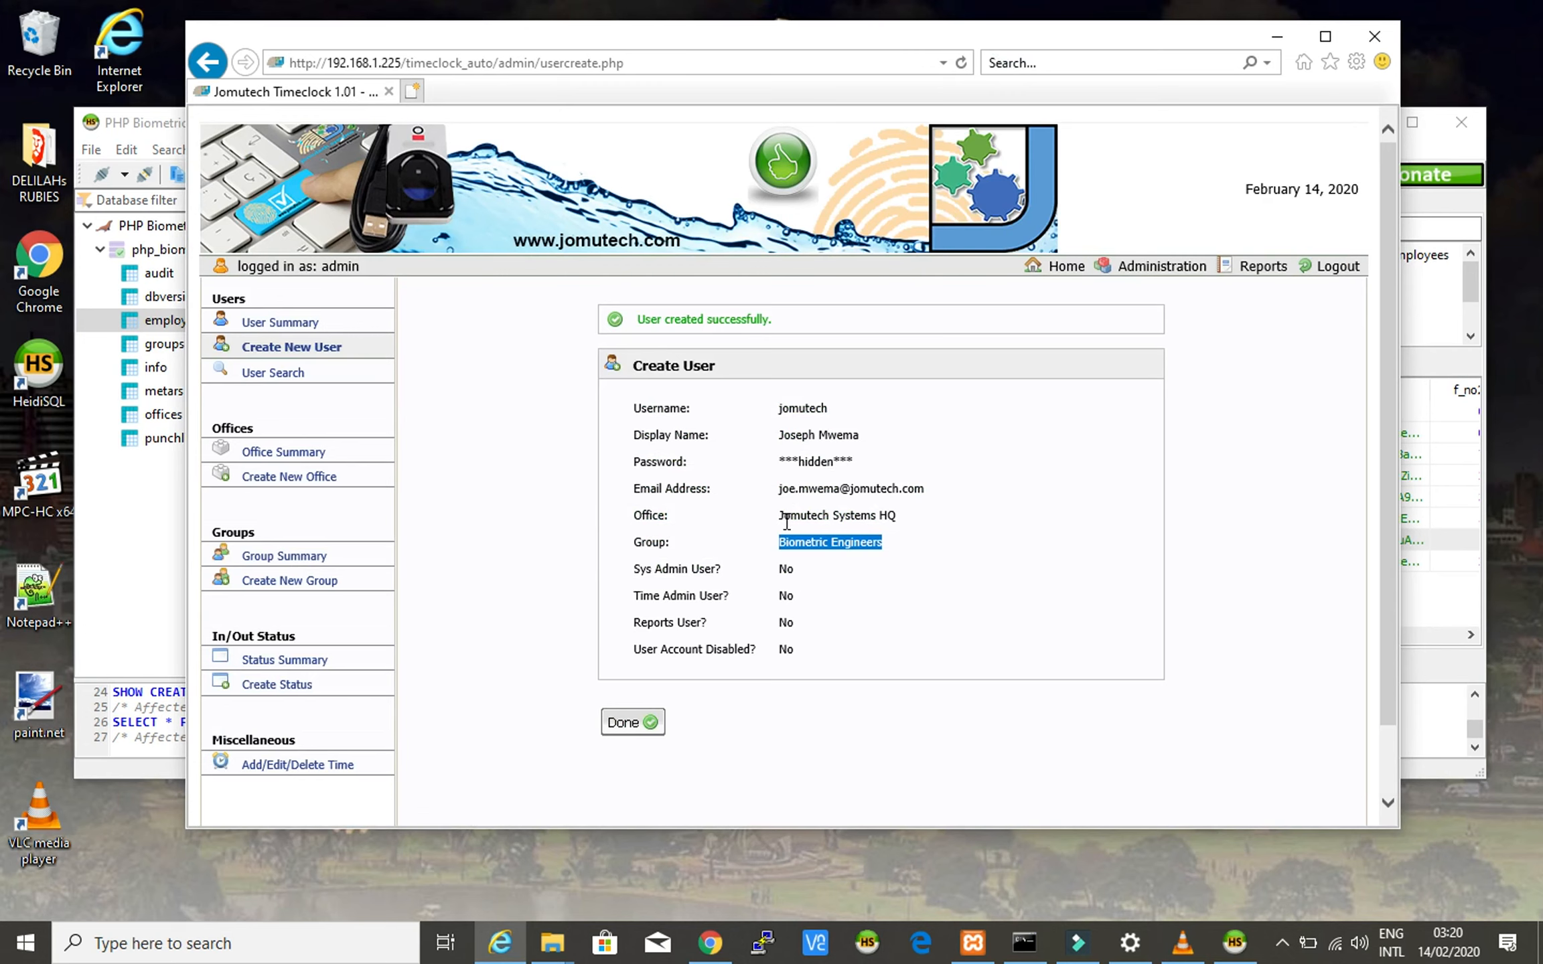
{"action": "left_click_drag", "start_coordinate": [780, 517], "coordinate": [893, 530]}
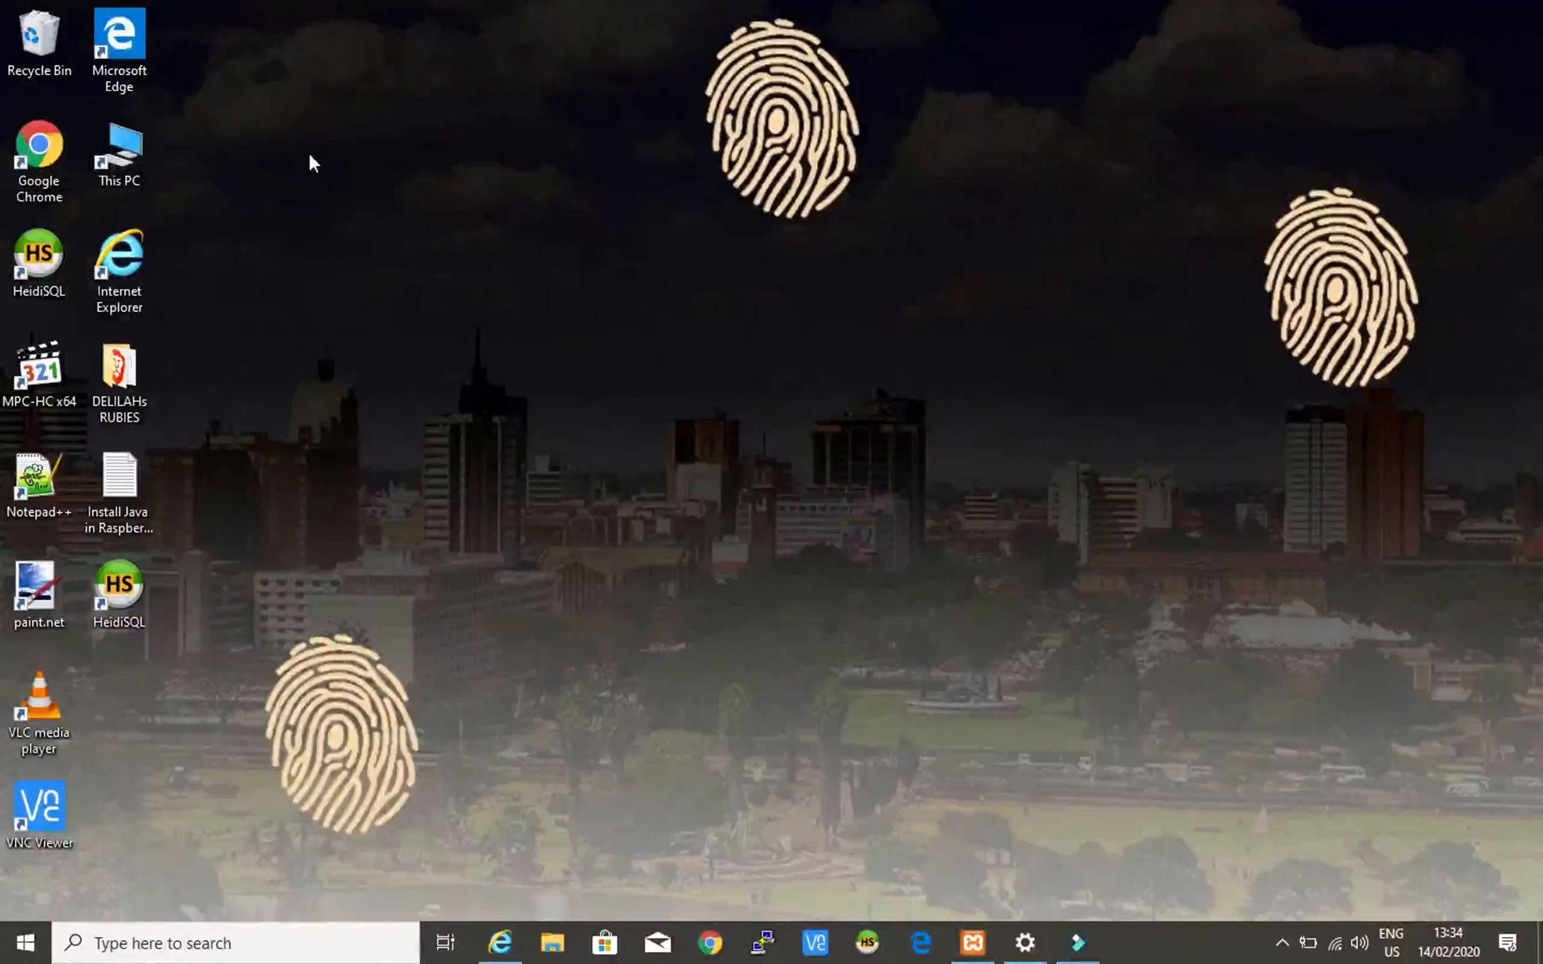
- Launch Edge and bring the Jomutech Timeclock page to the front
{"action": "right_click", "coordinate": [128, 42]}
{"action": "left_click", "coordinate": [198, 61]}
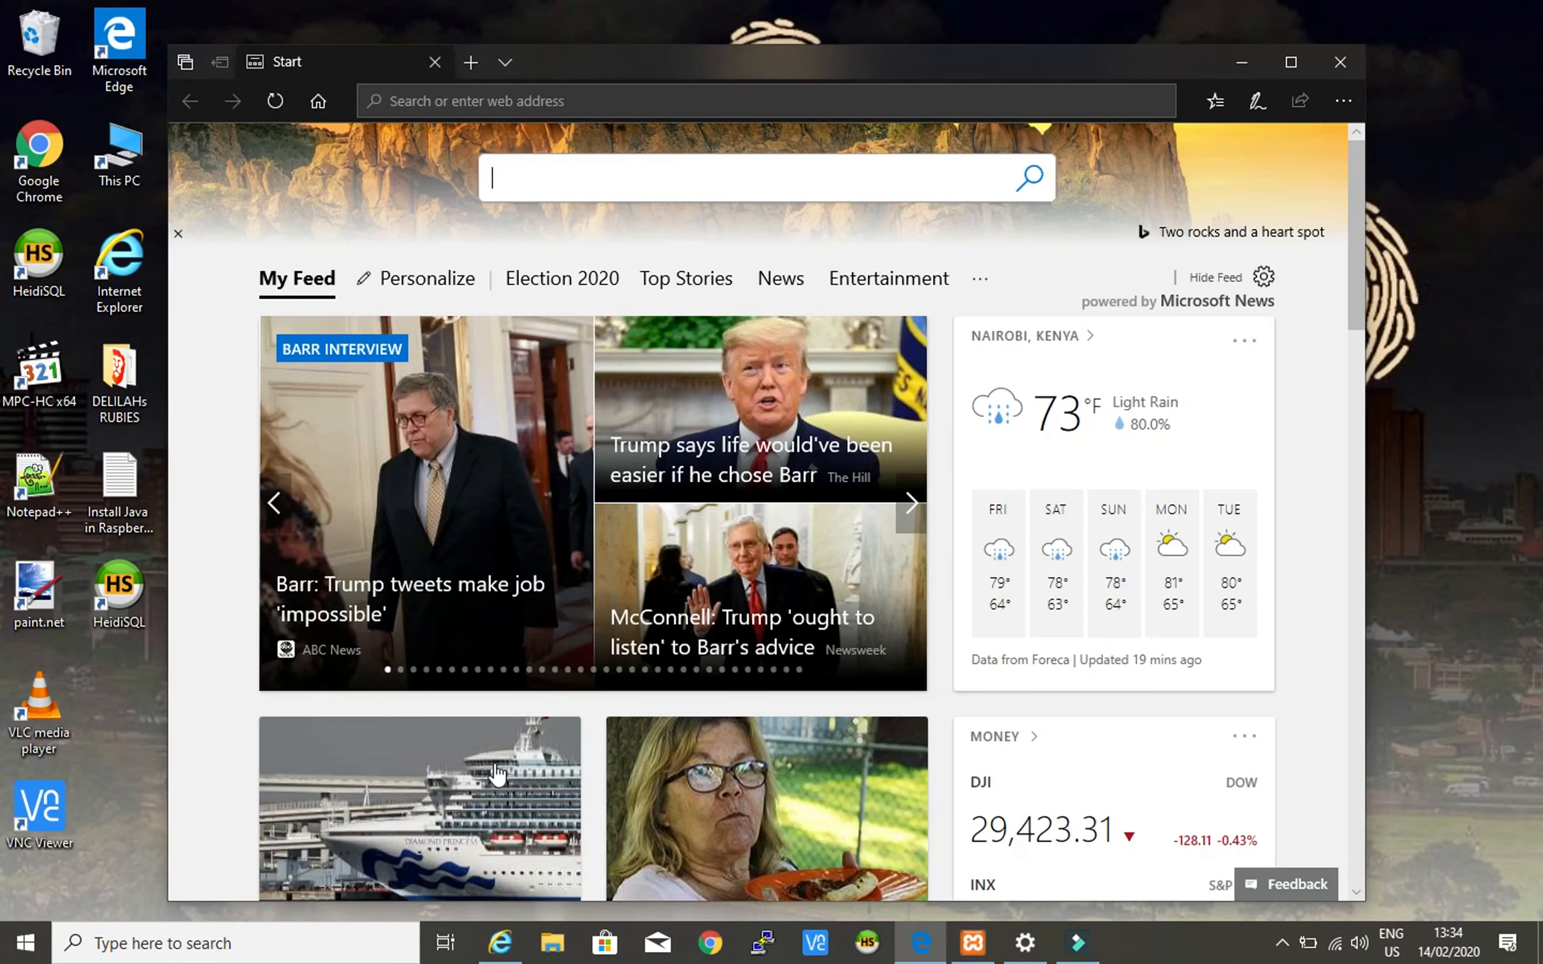
{"action": "left_click", "coordinate": [499, 949]}
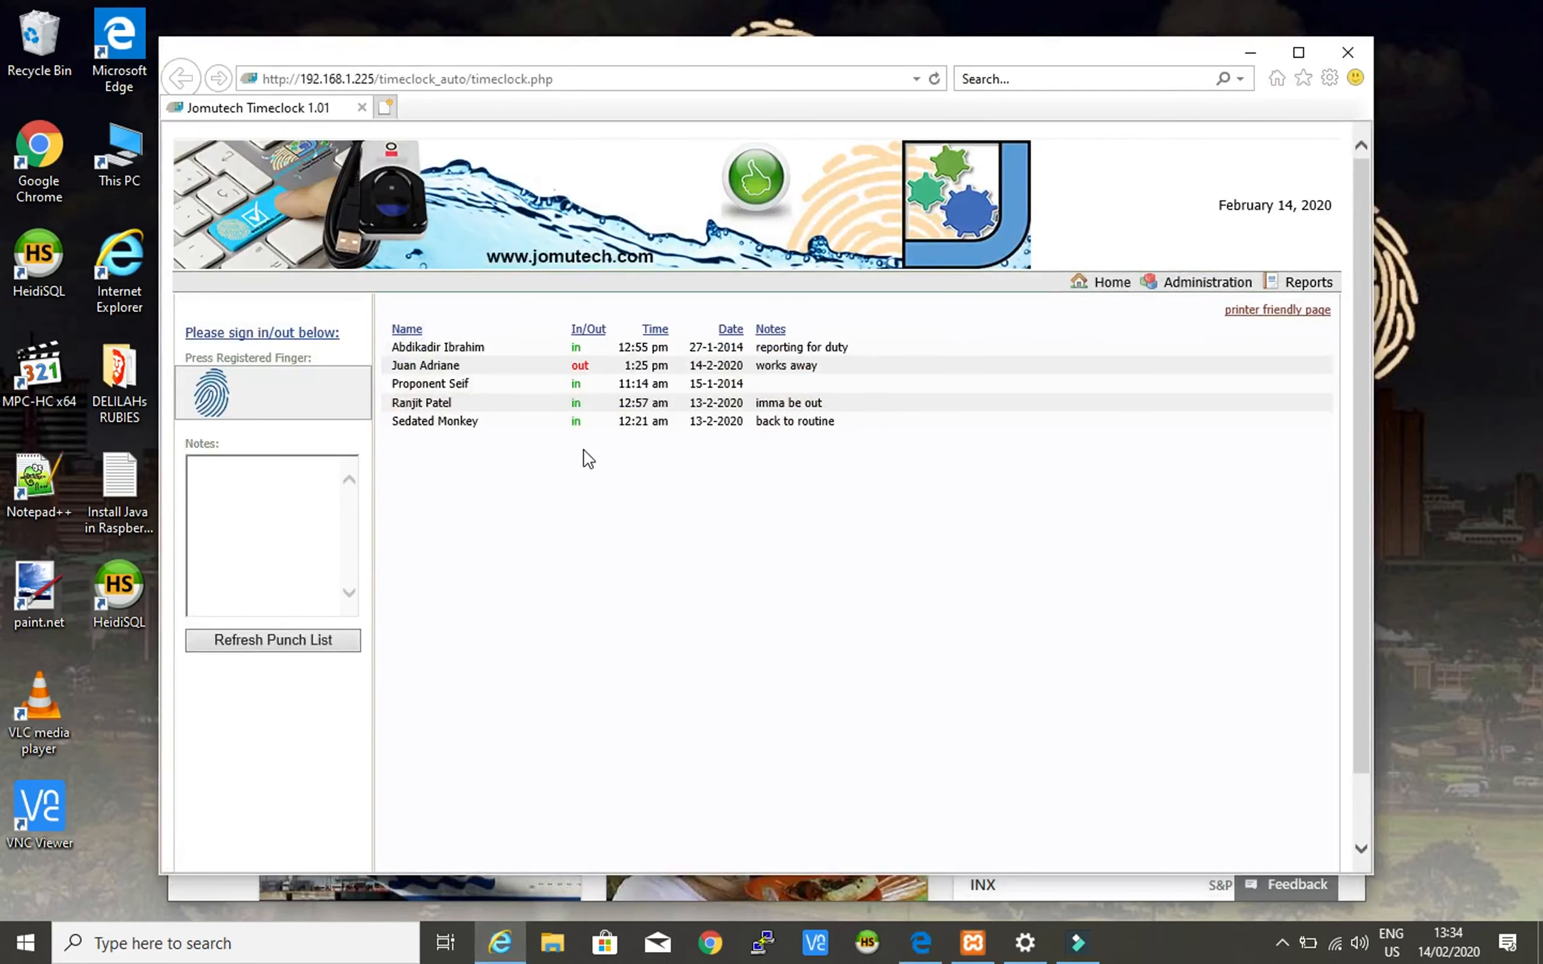
- Start HeidiSQL from its desktop shortcut
{"action": "left_click", "coordinate": [127, 589]}
{"action": "right_click", "coordinate": [130, 591]}
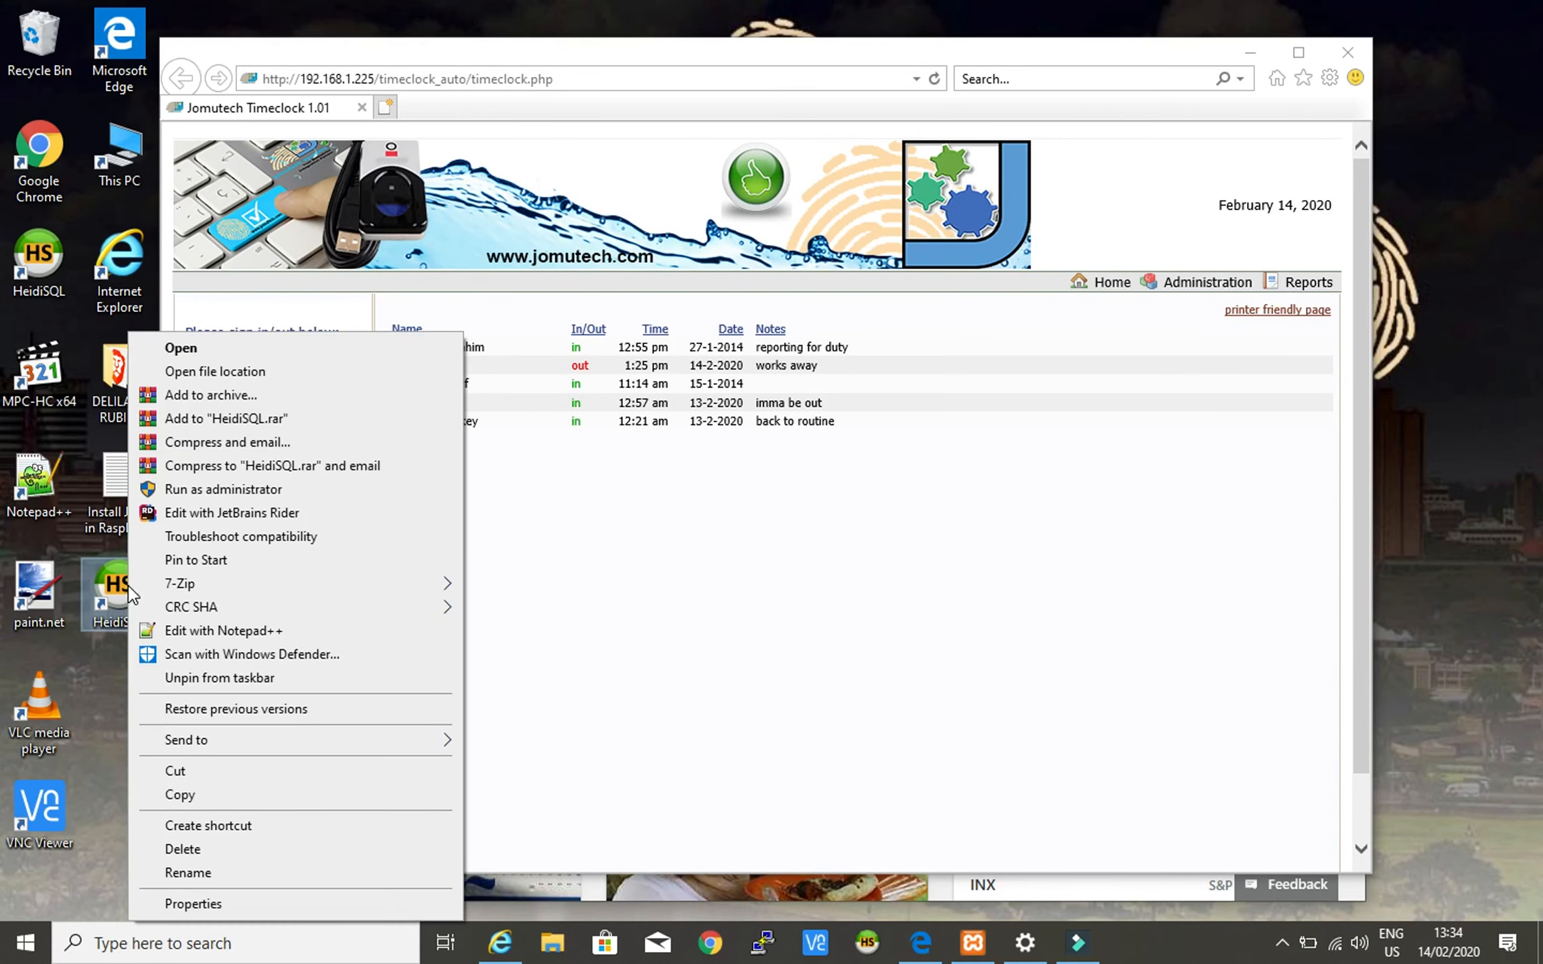
{"action": "left_click", "coordinate": [195, 346]}
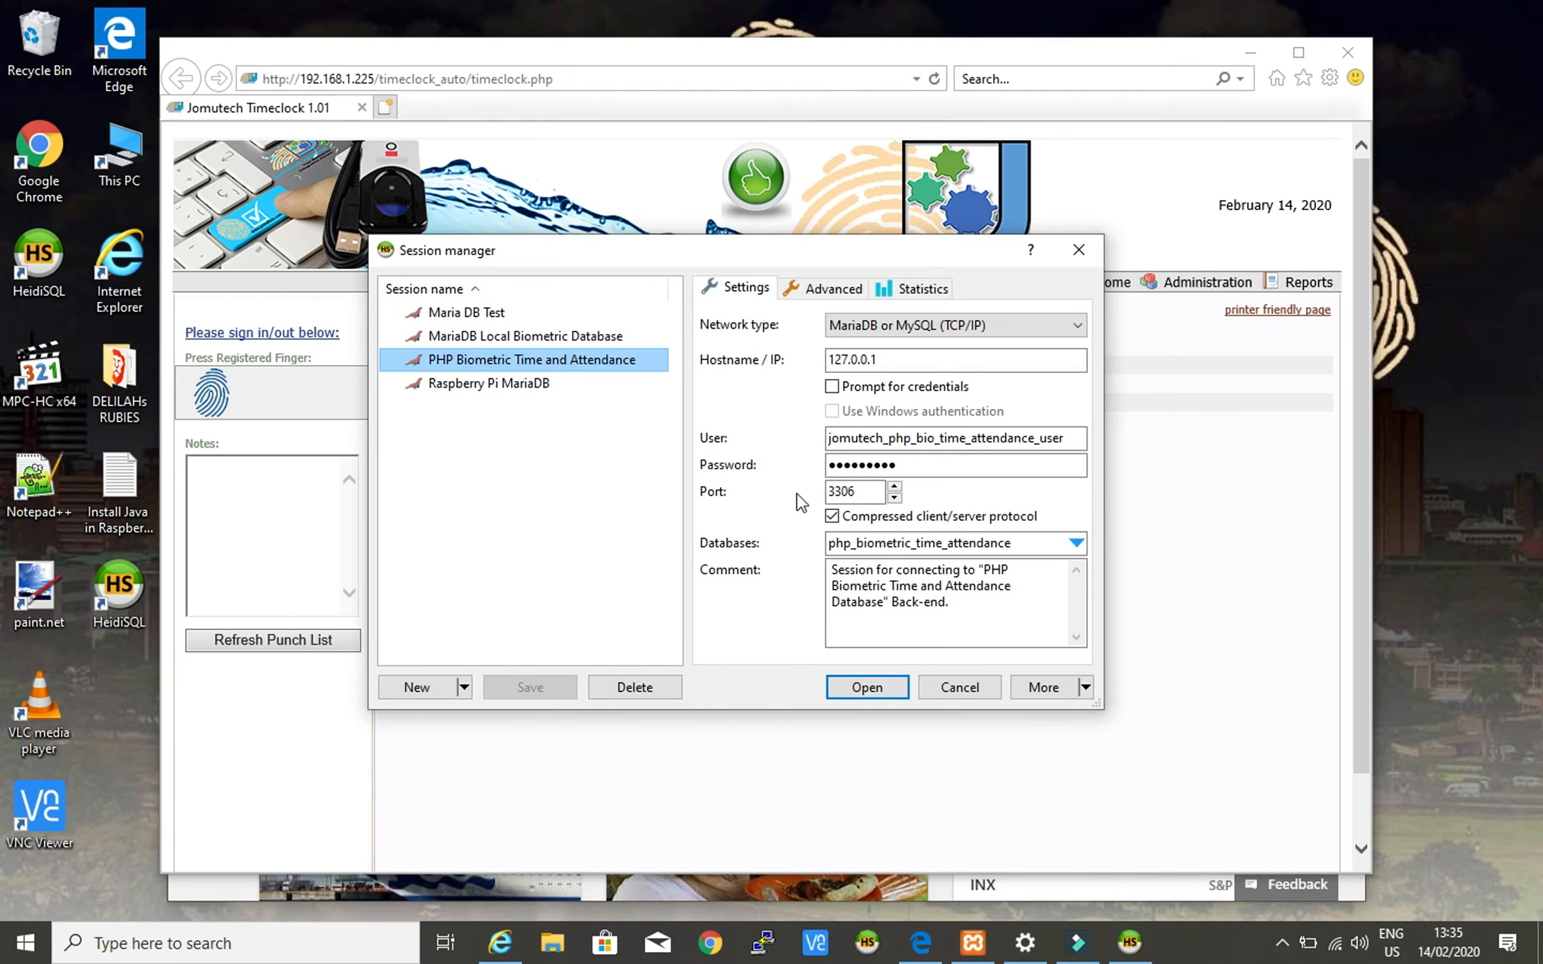
- Connect using the PHP Biometric Time and Attendance session
{"action": "left_click", "coordinate": [944, 572]}
{"action": "left_click_drag", "start_coordinate": [831, 585], "coordinate": [887, 601]}
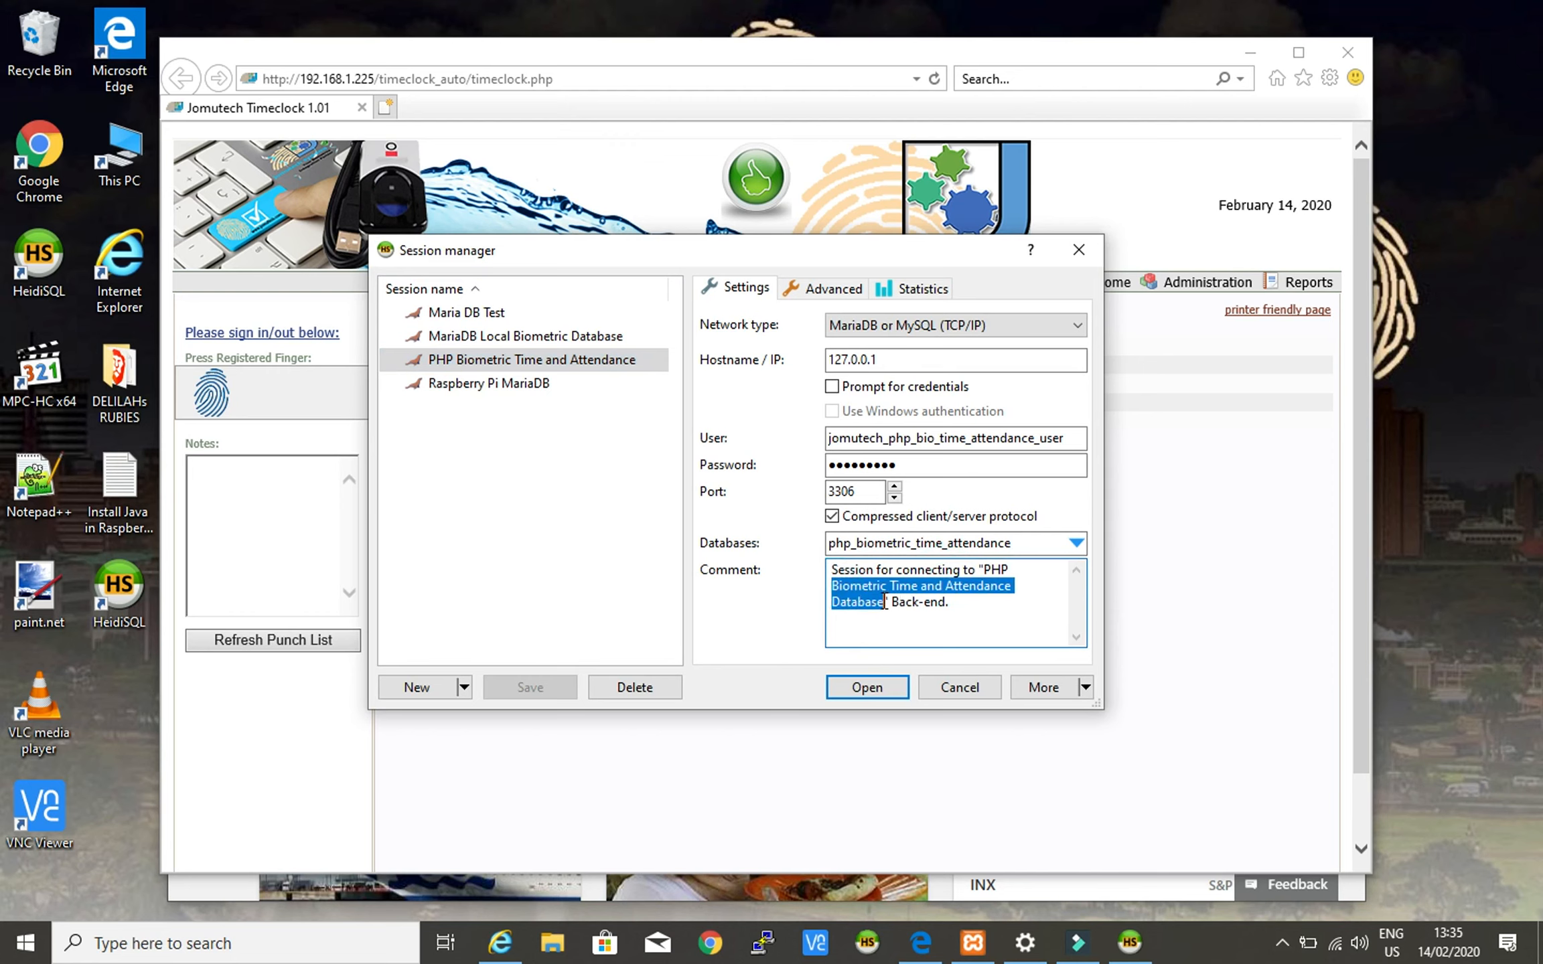
{"action": "left_click", "coordinate": [871, 687]}
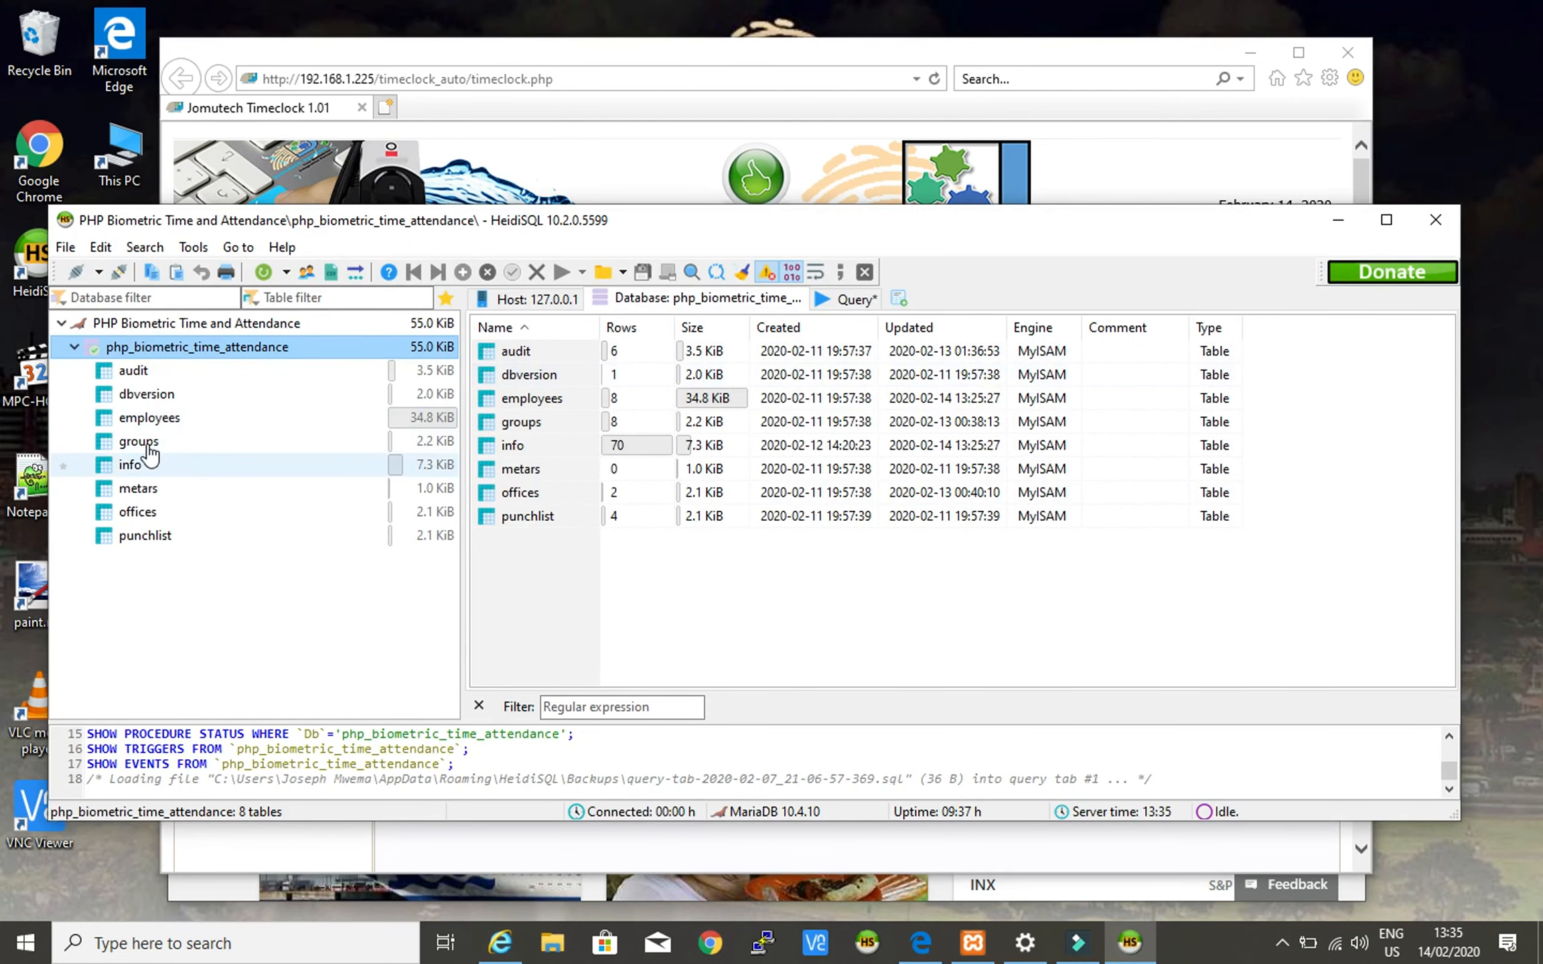
- View the employees data grid, checking row 14's cells, then select the info table
{"action": "left_click", "coordinate": [152, 419]}
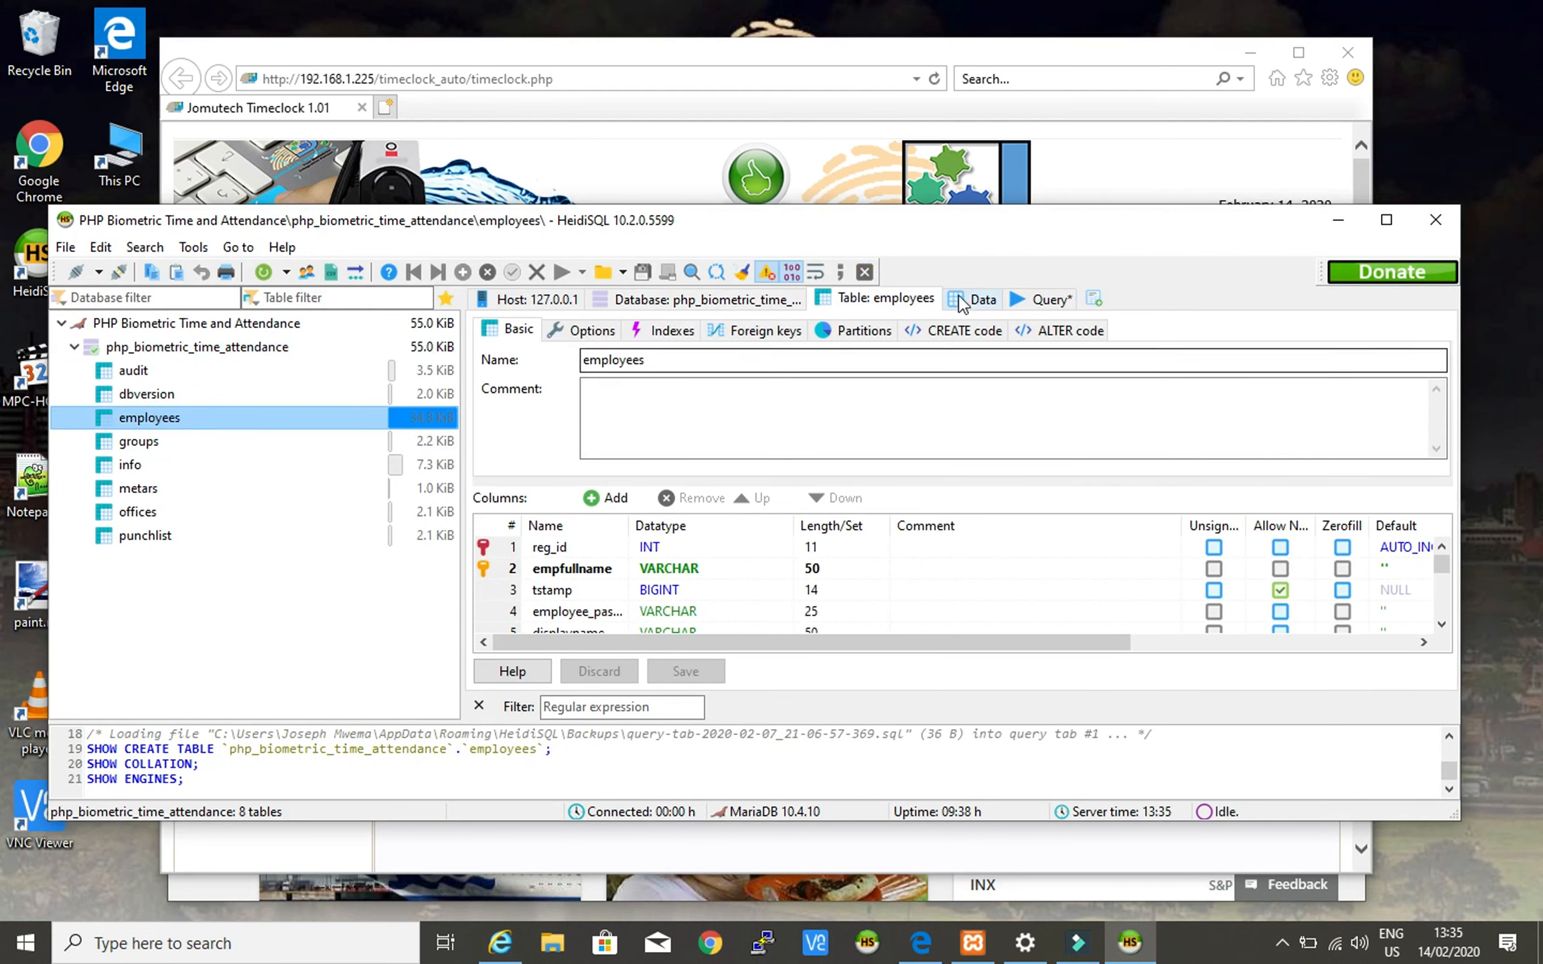
{"action": "left_click", "coordinate": [969, 296]}
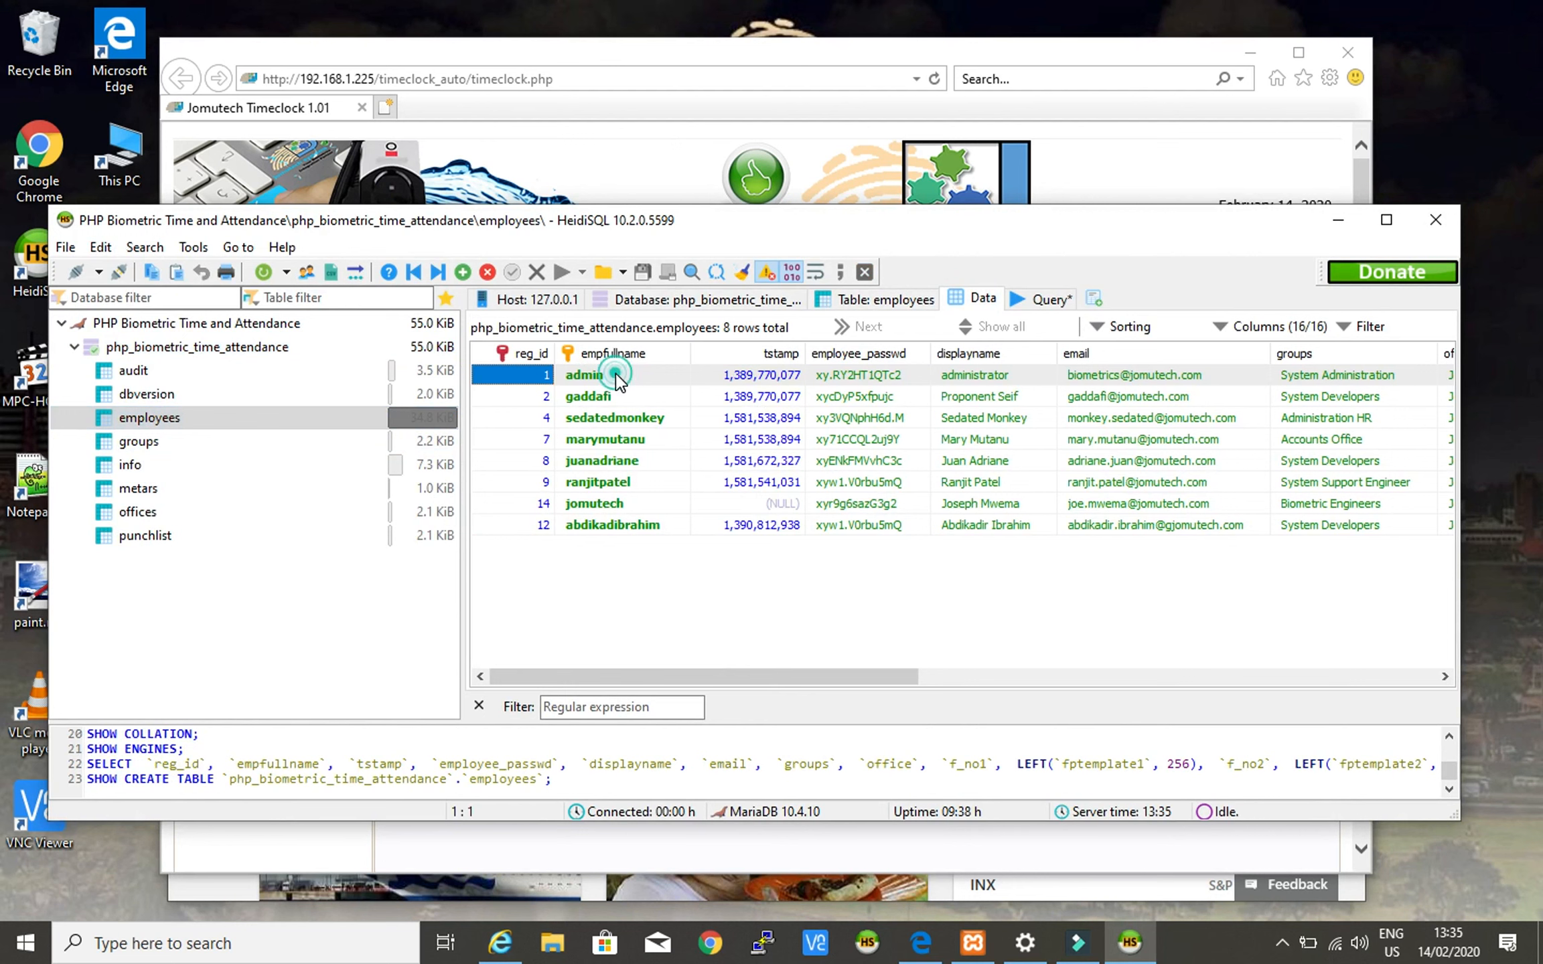
{"action": "left_click", "coordinate": [616, 372]}
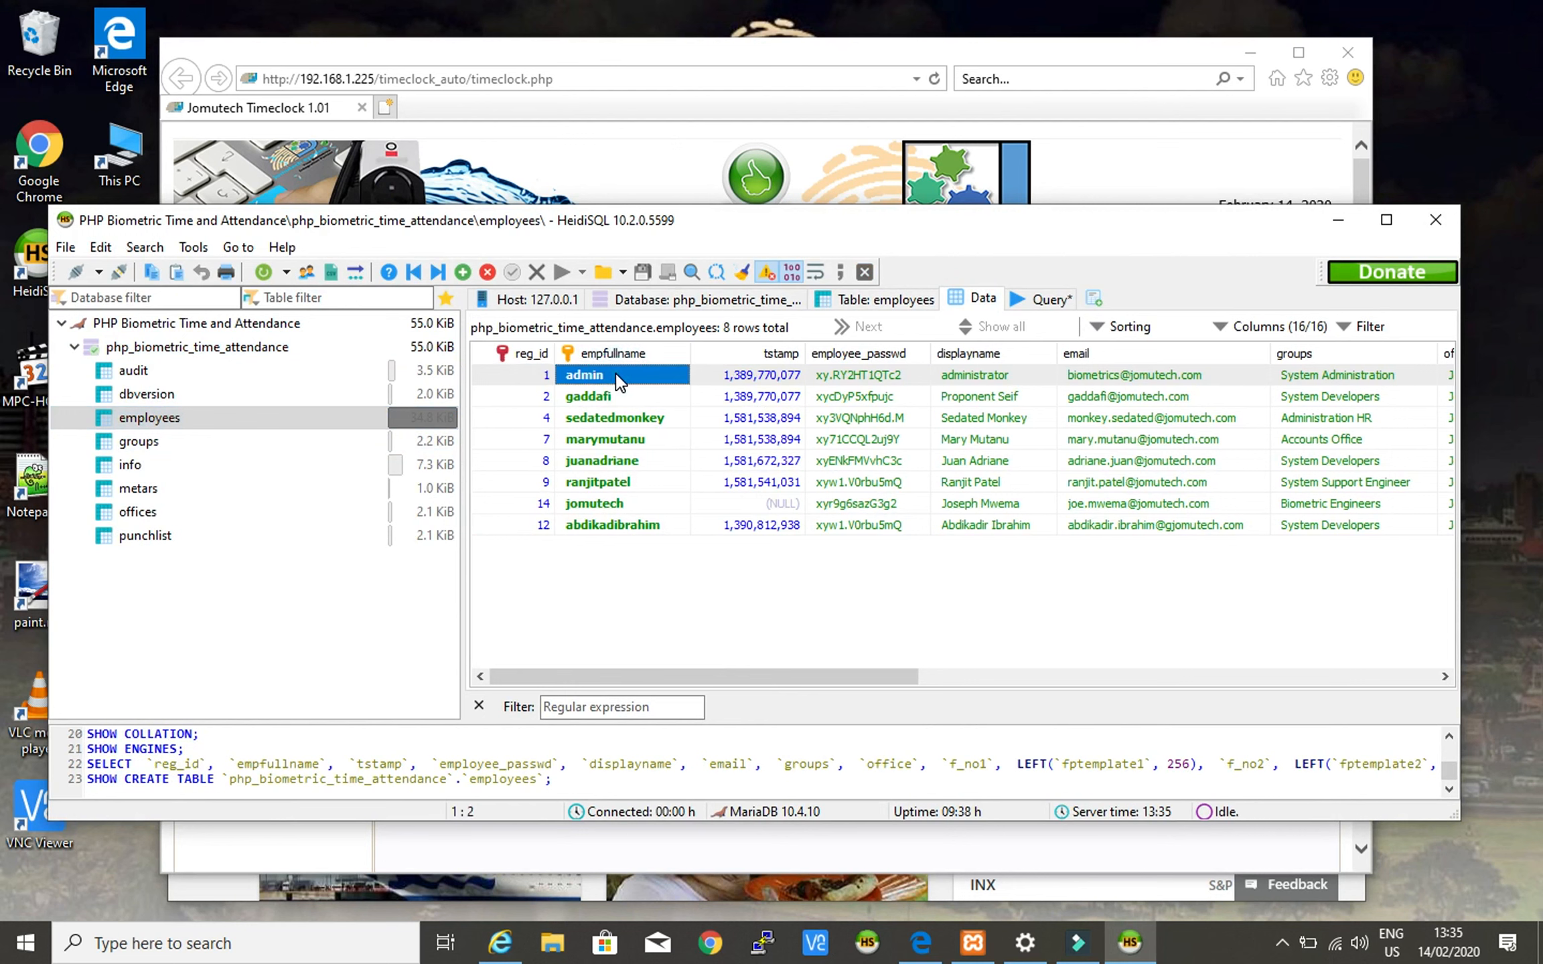
{"action": "left_click", "coordinate": [500, 505]}
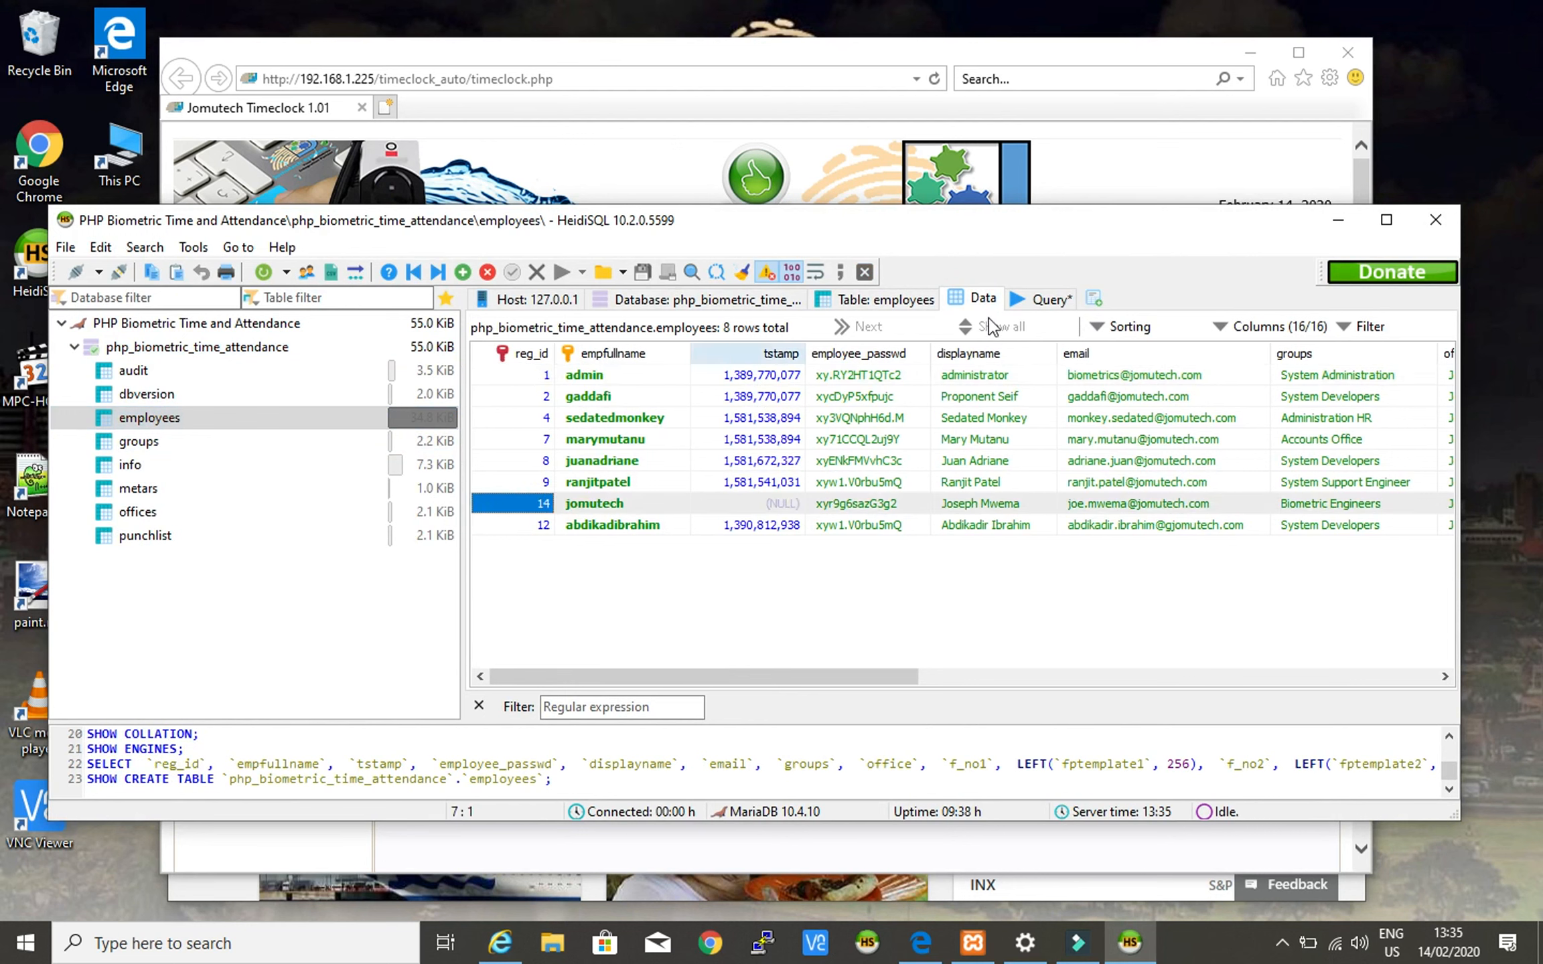
{"action": "left_click", "coordinate": [589, 505]}
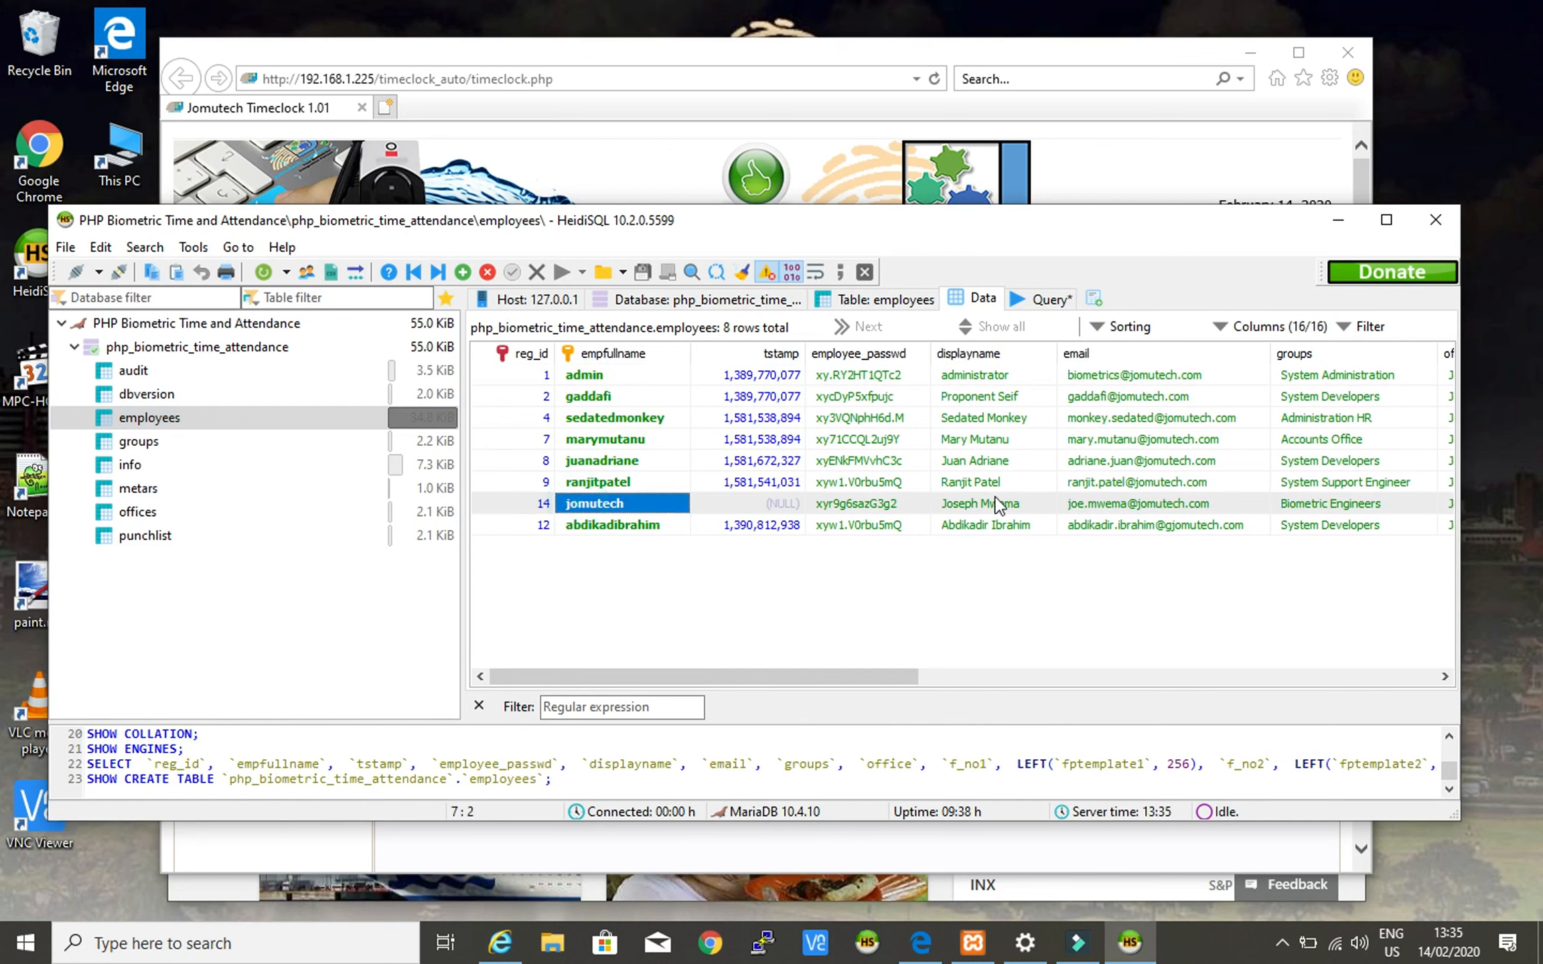
{"action": "left_click", "coordinate": [993, 503]}
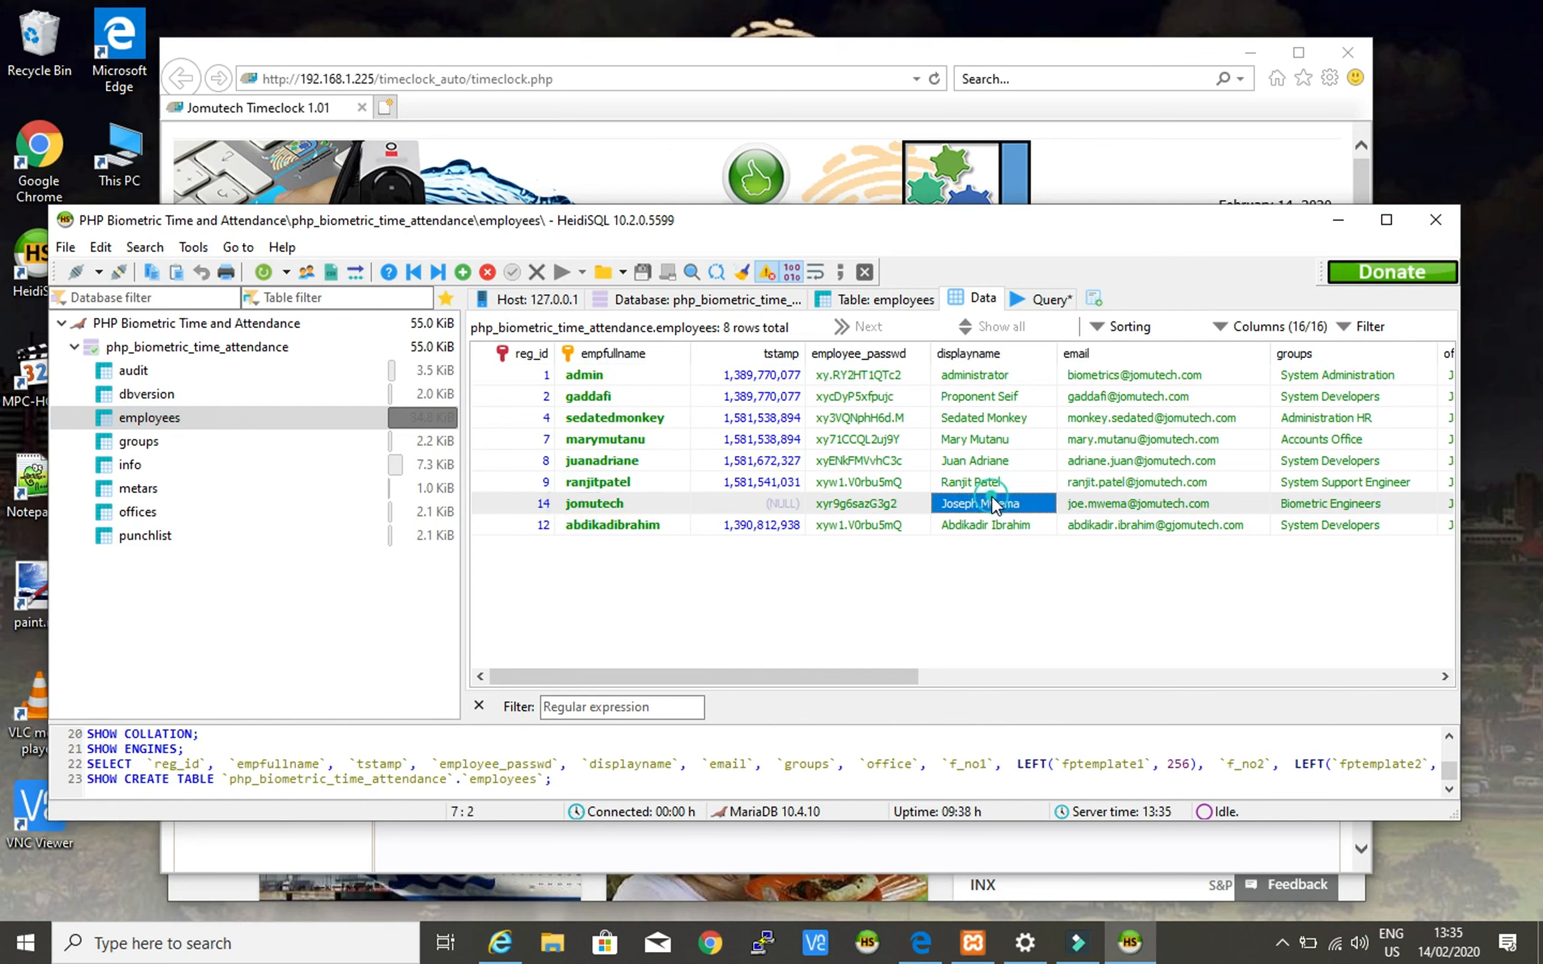
{"action": "left_click", "coordinate": [107, 467]}
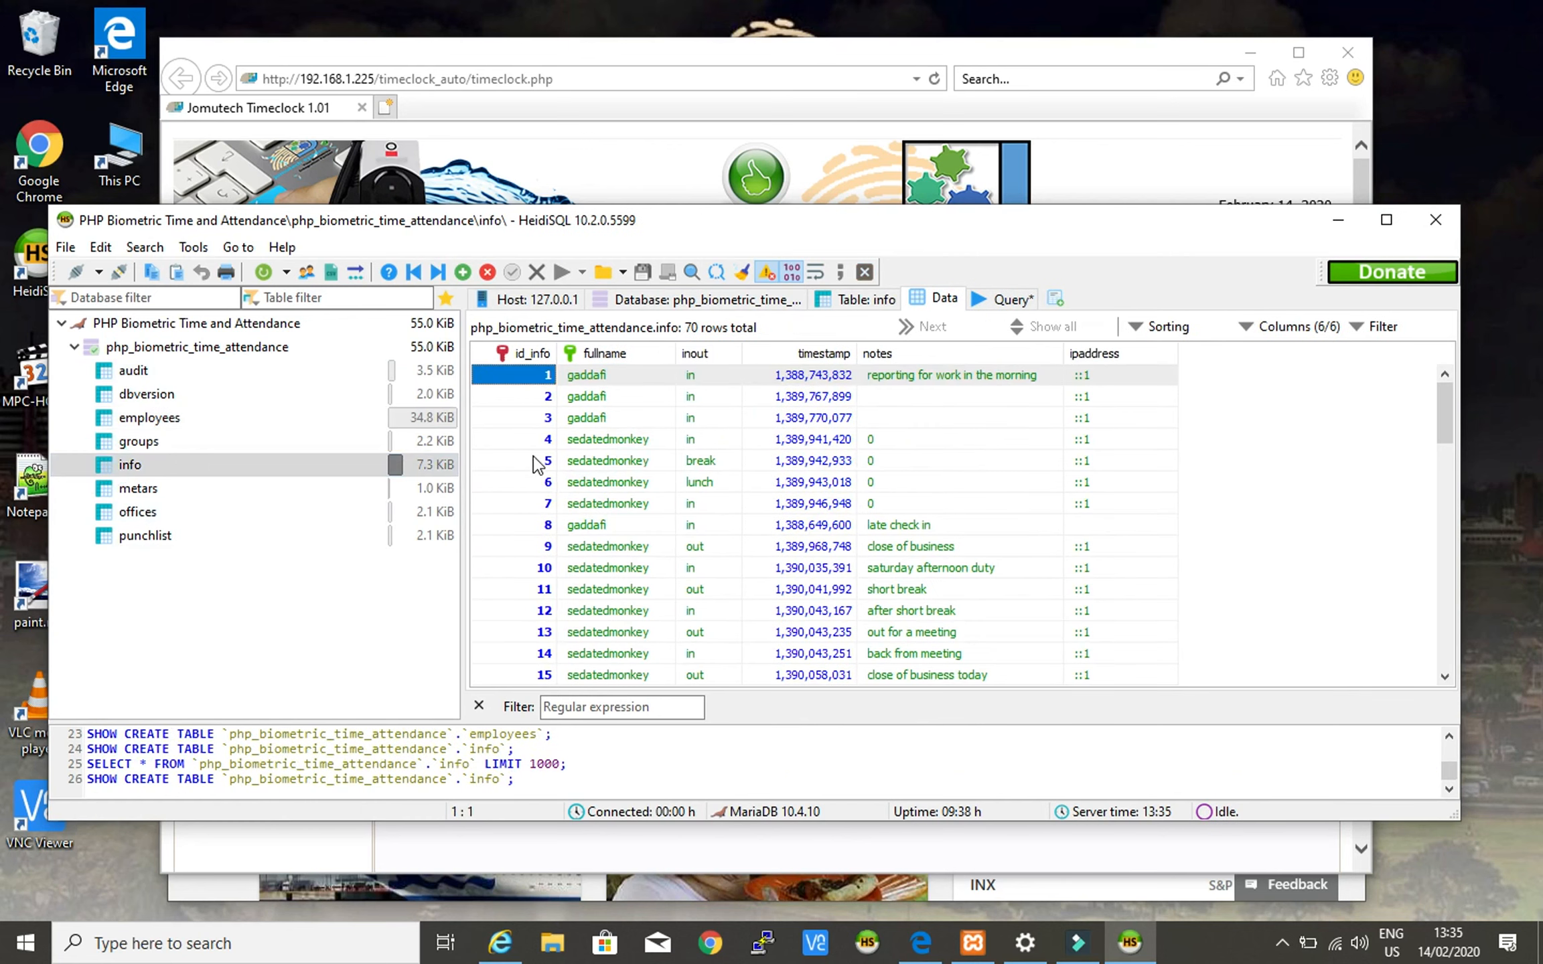
- Rerun SELECT * FROM info ORDER BY id_info; as a selection in the Query tab
{"action": "scroll", "coordinate": [508, 472], "scroll_direction": "down", "scroll_amount": 1}
{"action": "scroll", "coordinate": [509, 472], "scroll_direction": "down", "scroll_amount": 15}
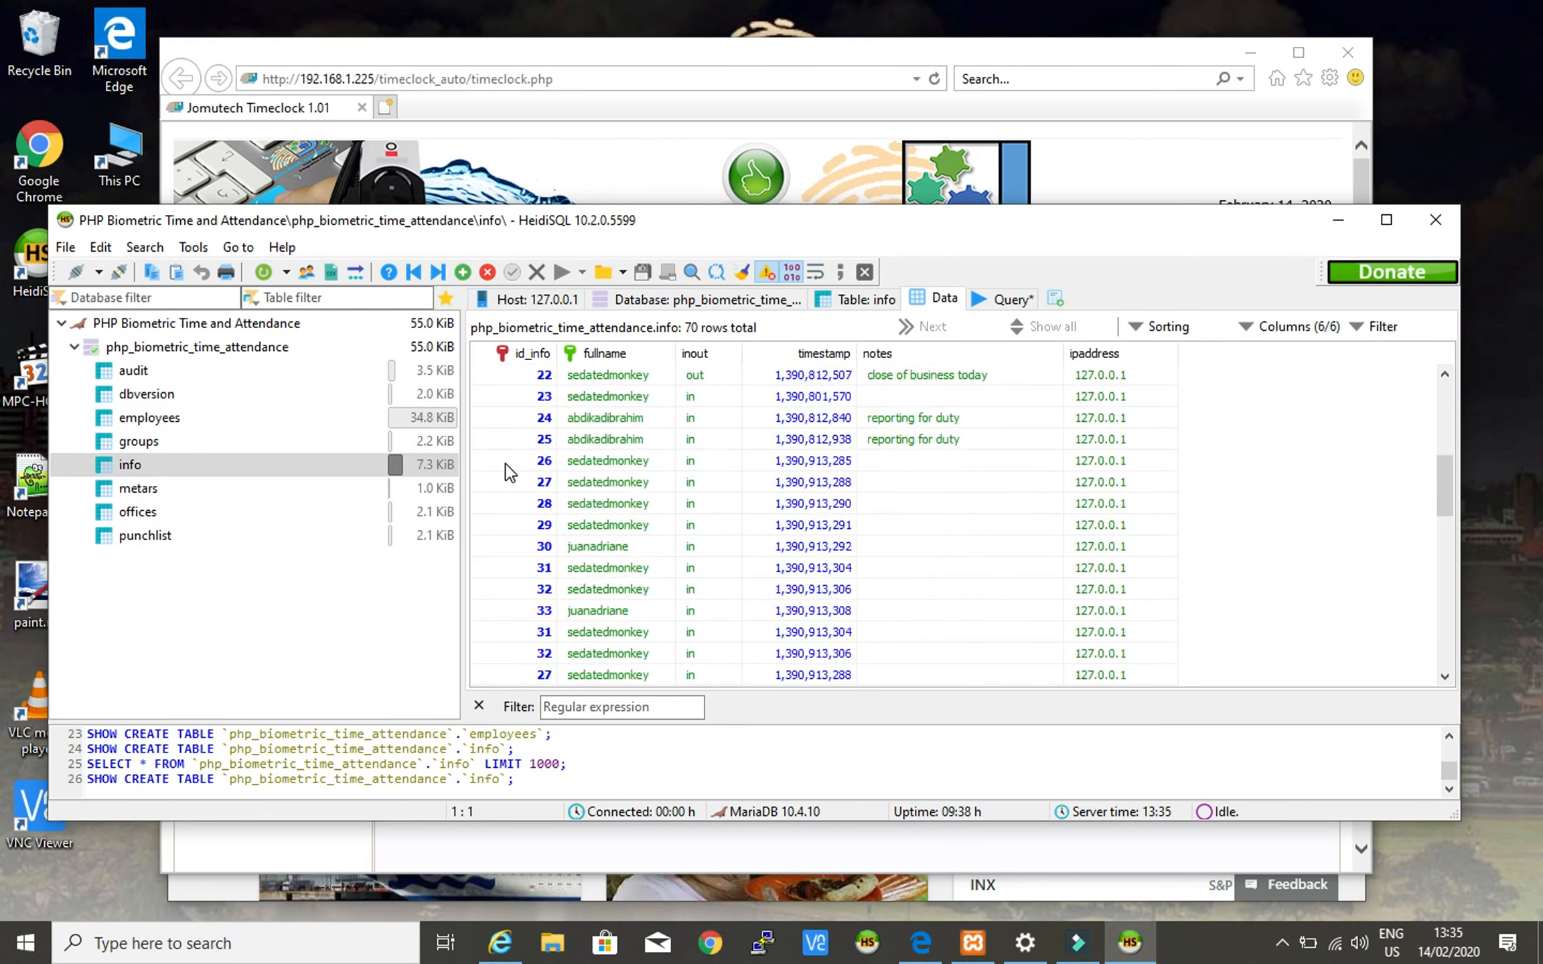
{"action": "scroll", "coordinate": [509, 472], "scroll_direction": "down", "scroll_amount": 2}
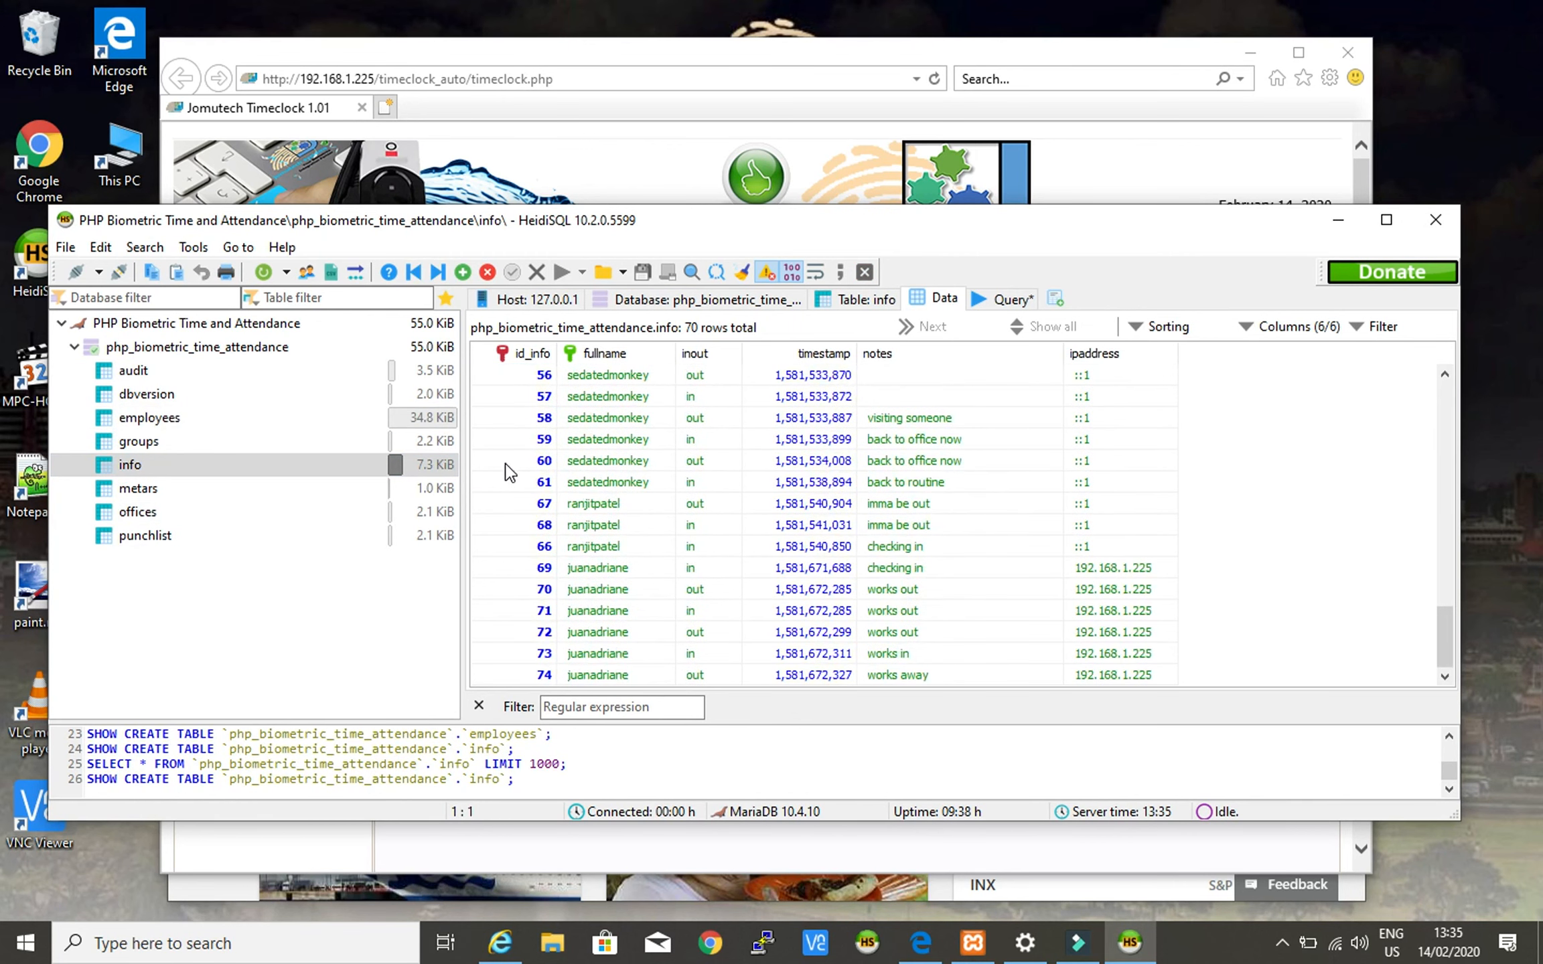
{"action": "left_click", "coordinate": [1002, 299]}
{"action": "left_click_drag", "start_coordinate": [793, 324], "coordinate": [508, 326]}
{"action": "right_click", "coordinate": [613, 324]}
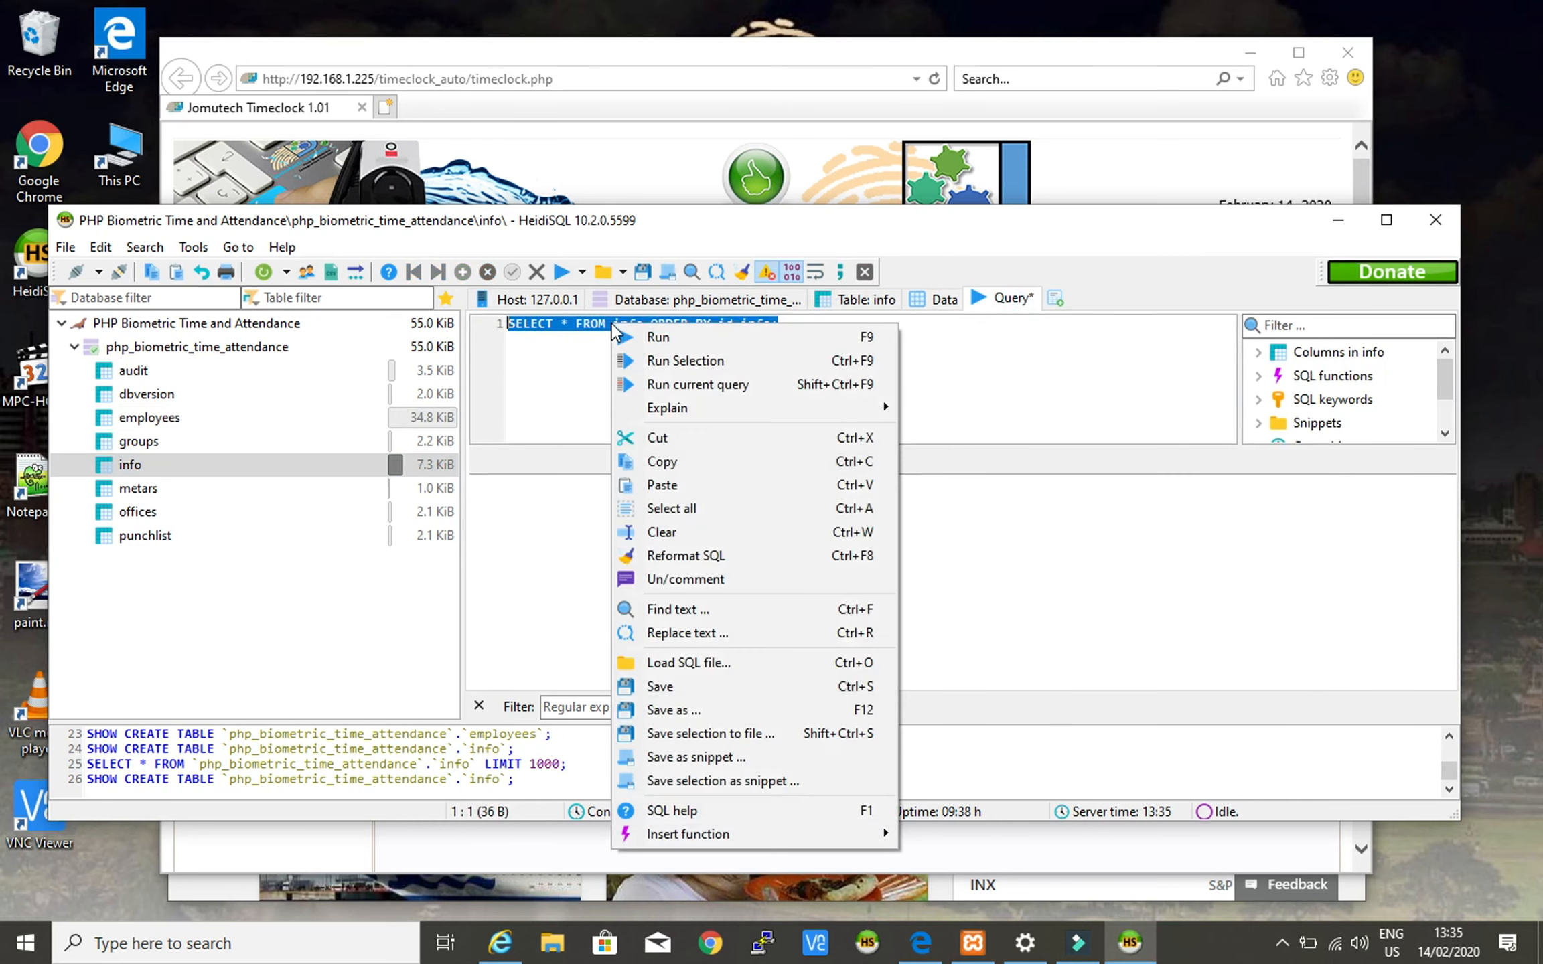
{"action": "left_click", "coordinate": [721, 359]}
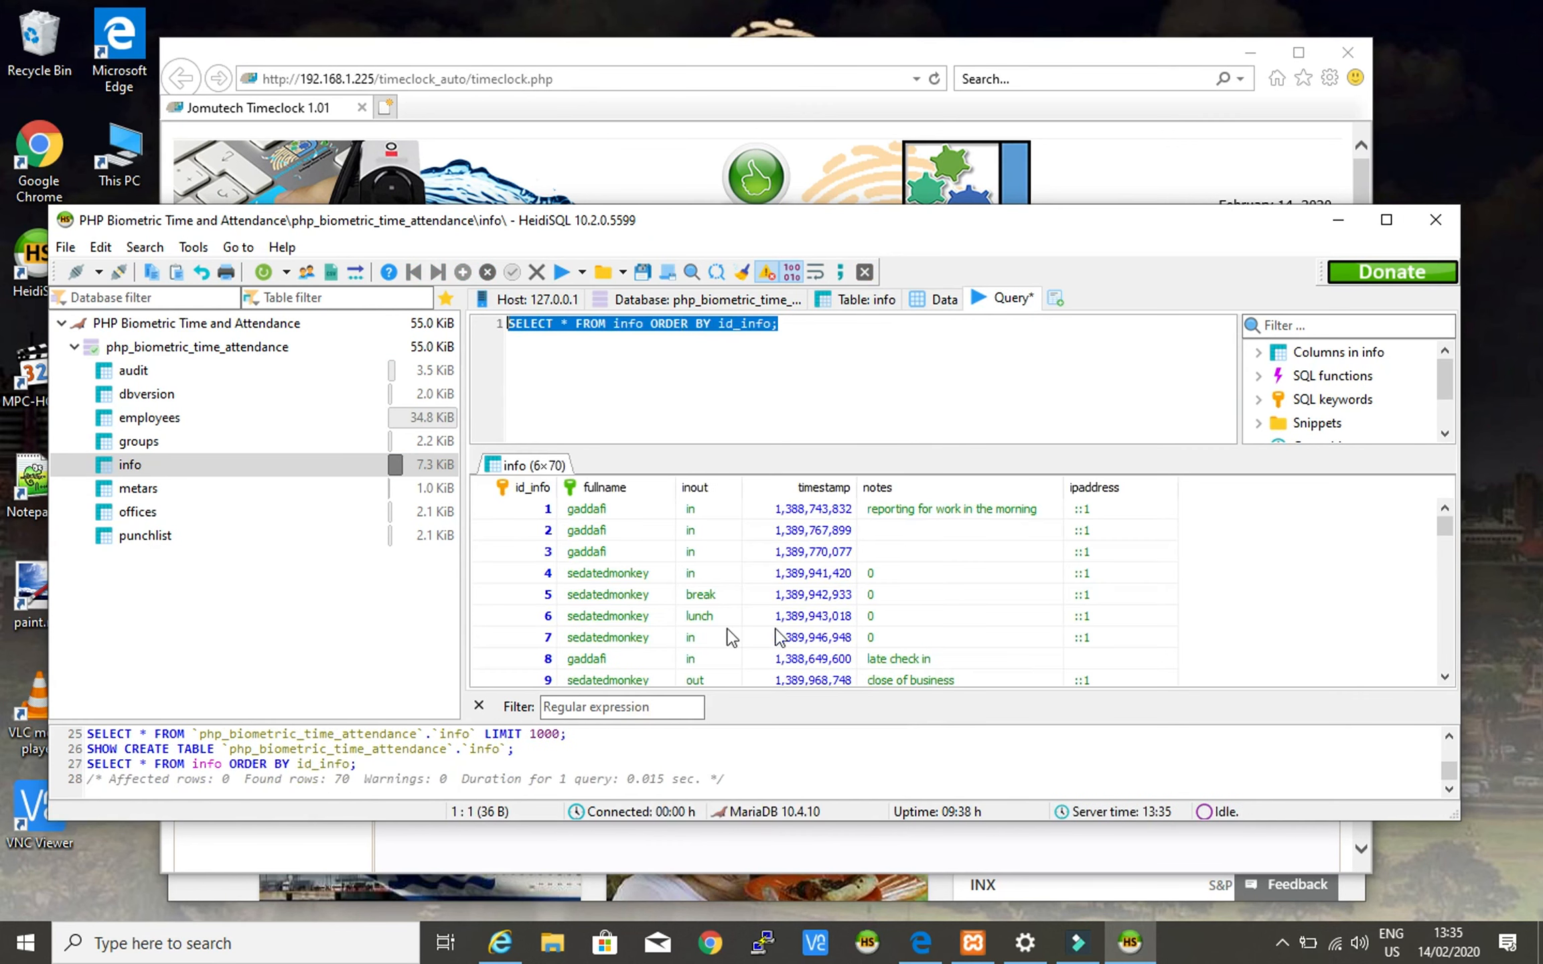
- Locate the last punch, id 74, then minimize HeidiSQL
{"action": "scroll", "coordinate": [709, 615], "scroll_direction": "down", "scroll_amount": 3}
{"action": "scroll", "coordinate": [708, 612], "scroll_direction": "up", "scroll_amount": 3}
{"action": "scroll", "coordinate": [708, 613], "scroll_direction": "down", "scroll_amount": 4}
{"action": "scroll", "coordinate": [711, 615], "scroll_direction": "down", "scroll_amount": 7}
{"action": "scroll", "coordinate": [711, 614], "scroll_direction": "down", "scroll_amount": 10}
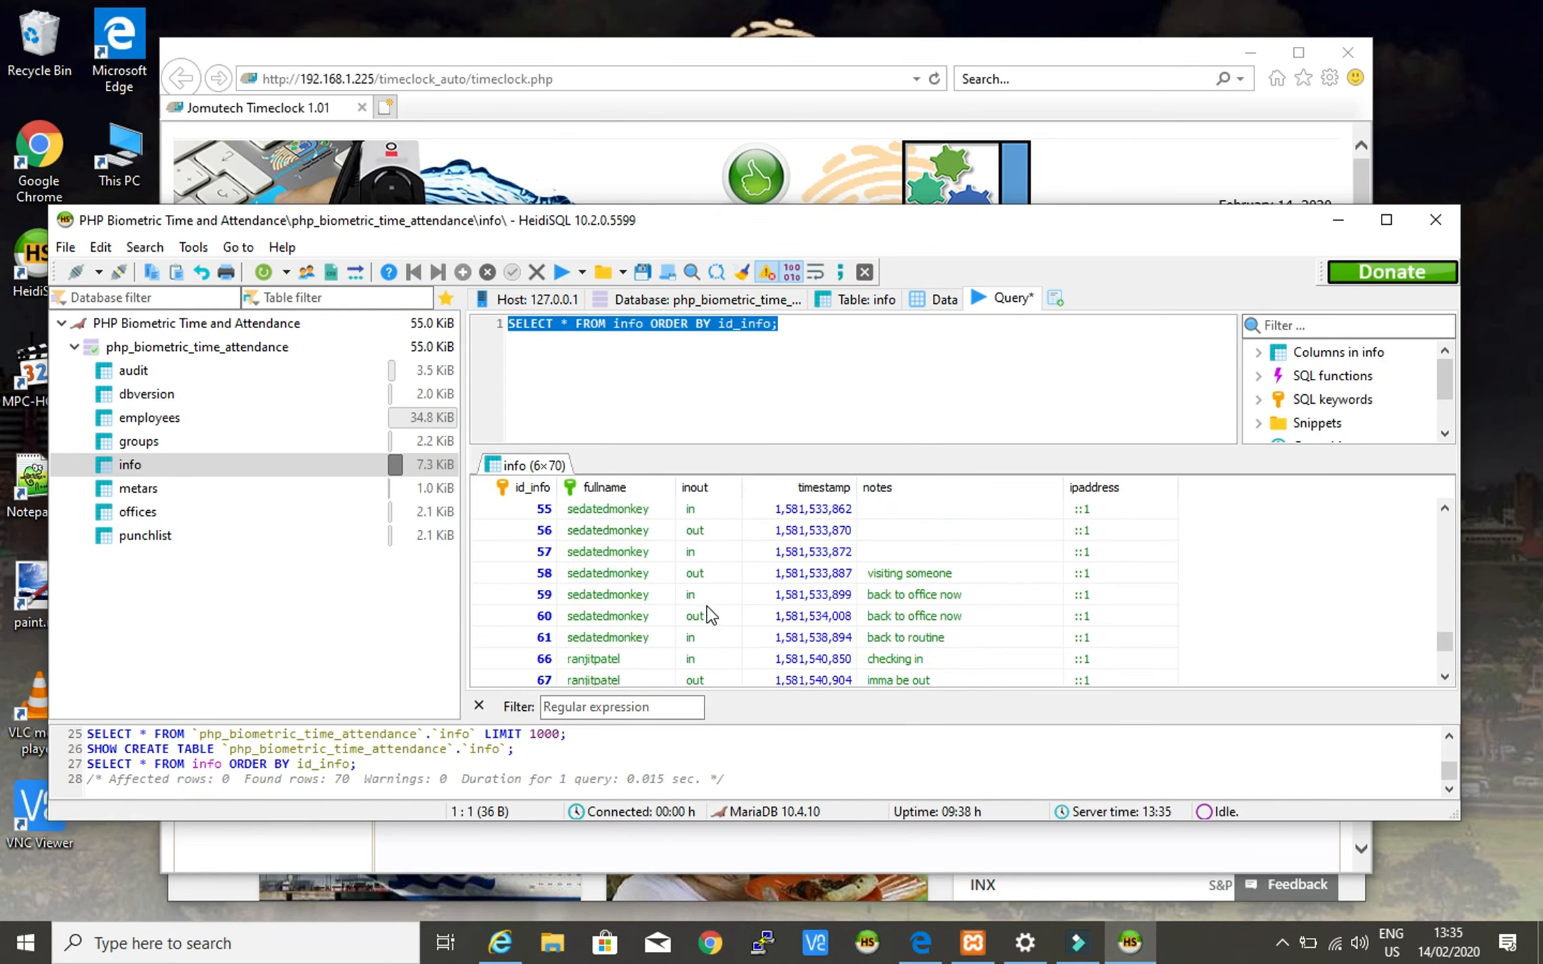
{"action": "left_click", "coordinate": [494, 673]}
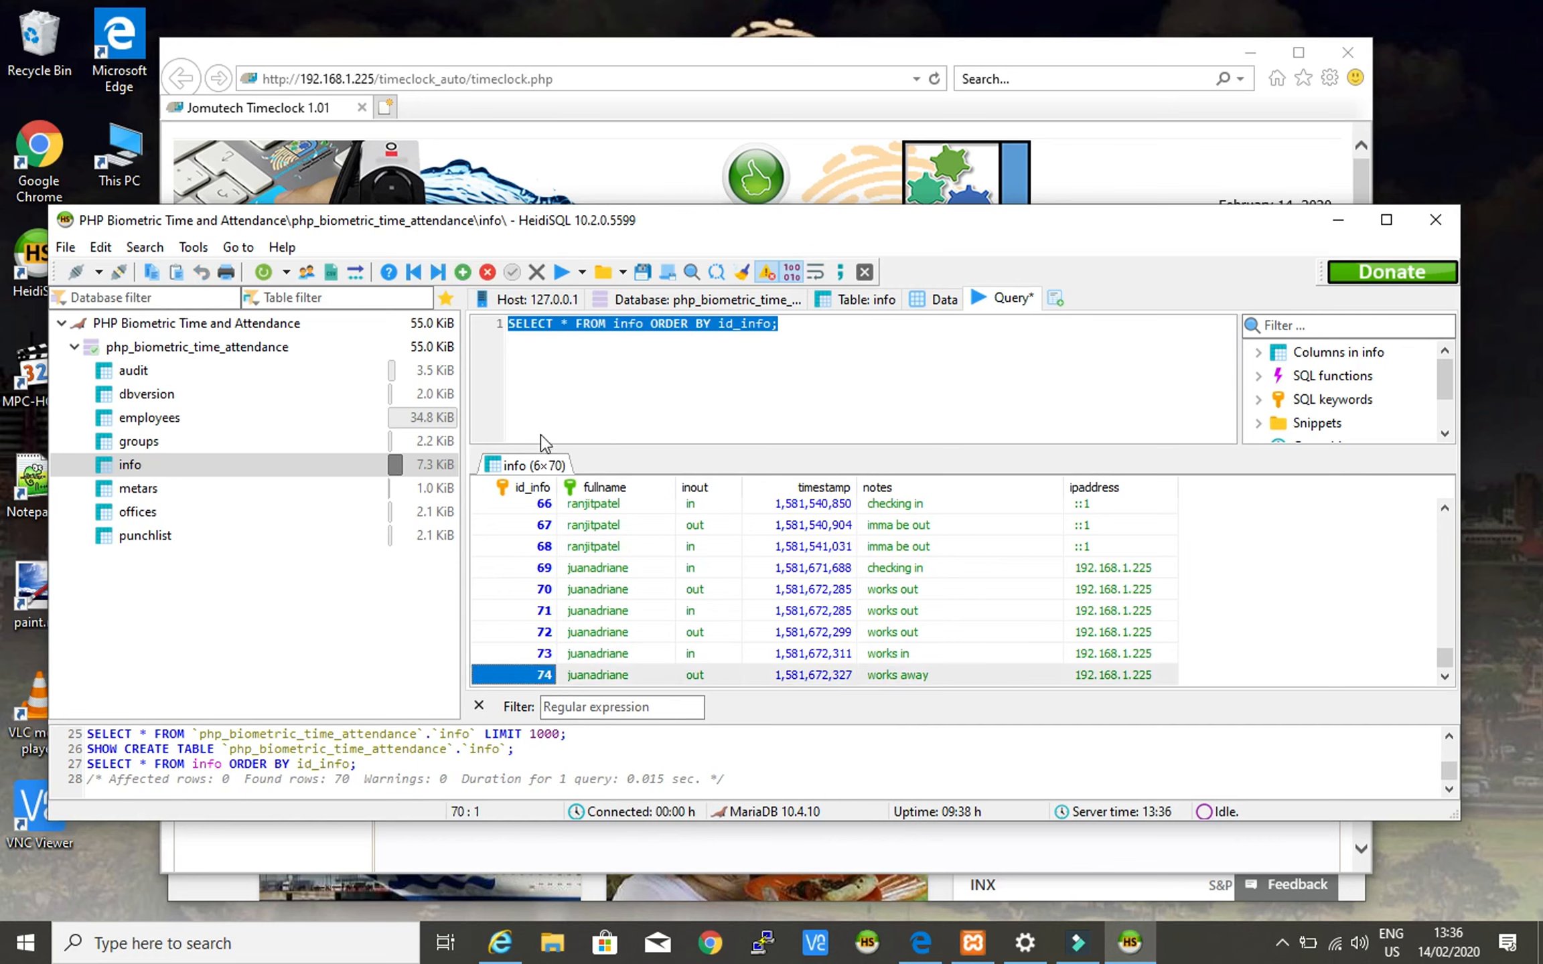
{"action": "left_click", "coordinate": [1340, 219]}
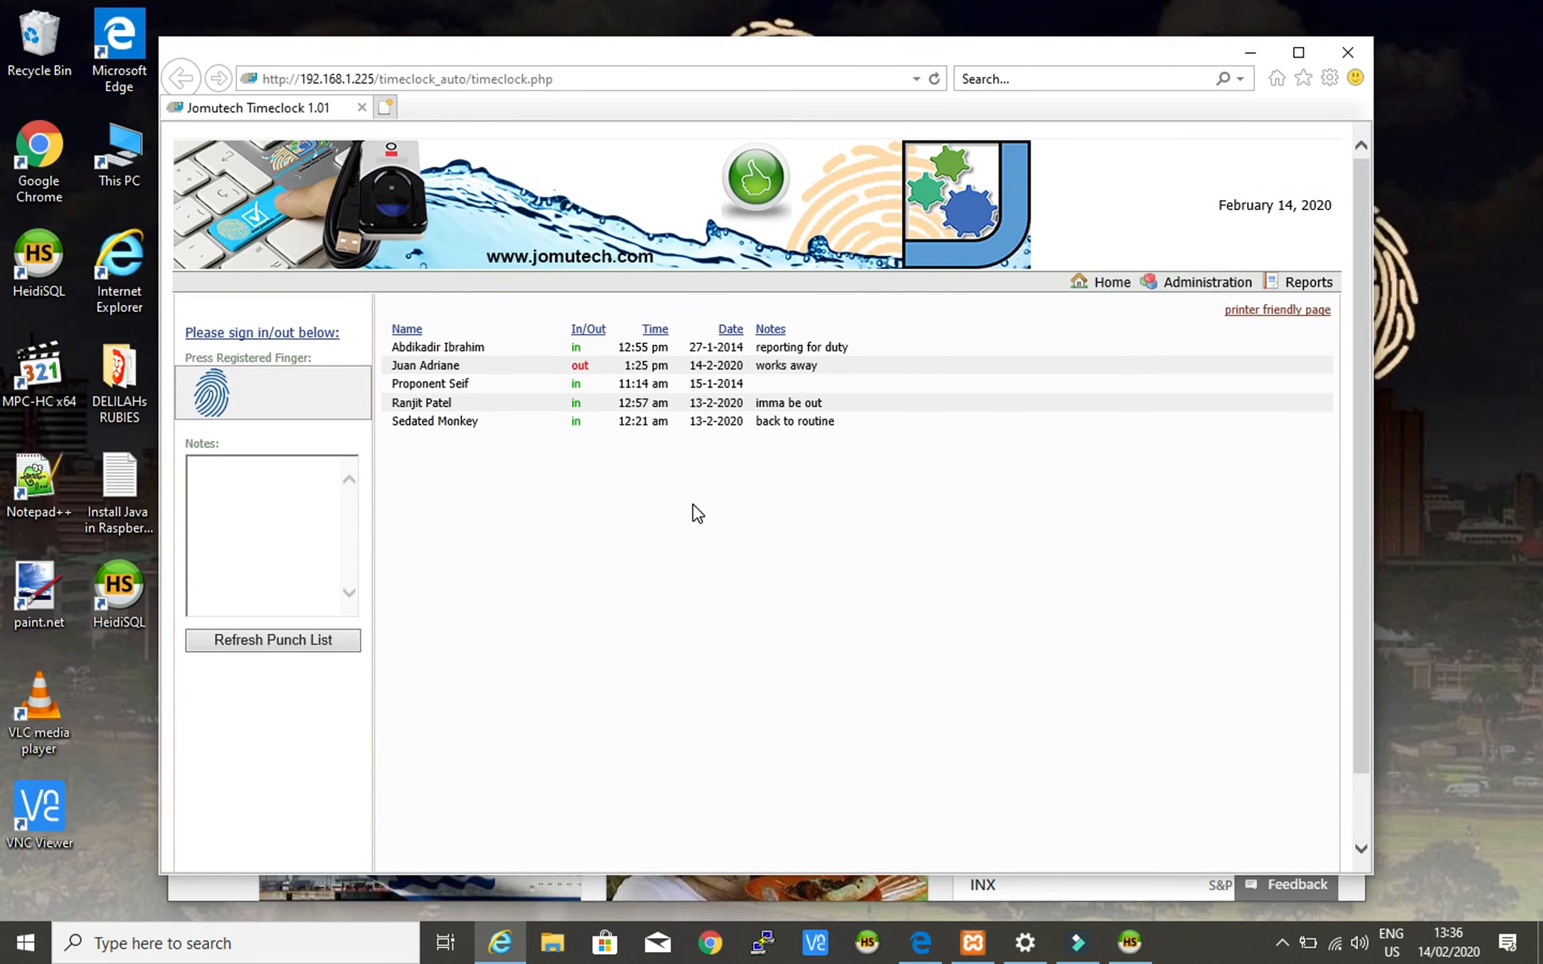
- Type the punch-in note about reporting to work in the afternoon, fixing a typo
{"action": "left_click", "coordinate": [280, 479]}
{"action": "type", "text": "Me reporting to work late in the afternoon"}
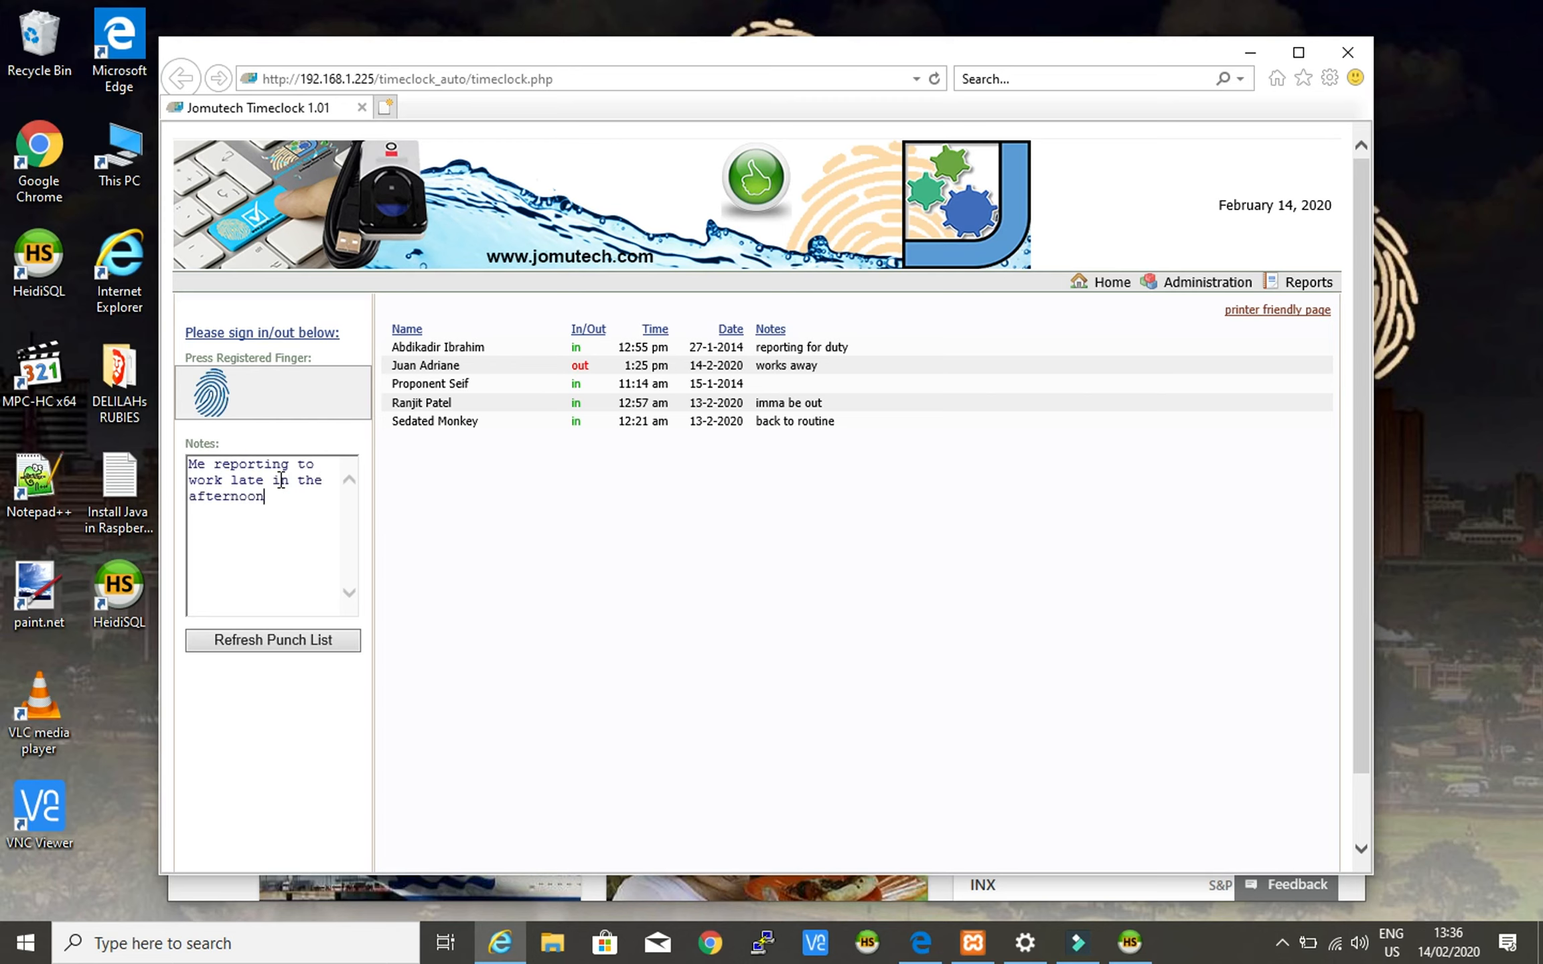
{"action": "key", "text": "BackSpace"}
{"action": "key", "text": "BackSpace"}
{"action": "key", "text": "BackSpace"}
{"action": "key", "text": "BackSpace"}
{"action": "key", "text": "BackSpace"}
{"action": "key", "text": "BackSpace"}
{"action": "key", "text": "BackSpace"}
{"action": "key", "text": "BackSpace"}
{"action": "key", "text": "BackSpace"}
{"action": "key", "text": "BackSpace"}
{"action": "key", "text": "BackSpace"}
{"action": "key", "text": "BackSpace"}
{"action": "key", "text": "BackSpace"}
{"action": "key", "text": "BackSpace"}
{"action": "key", "text": "BackSpace"}
{"action": "key", "text": "BackSpace"}
{"action": "key", "text": "BackSpace"}
{"action": "key", "text": "BackSpace"}
{"action": "key", "text": "BackSpace"}
{"action": "type", "text": "oo"}
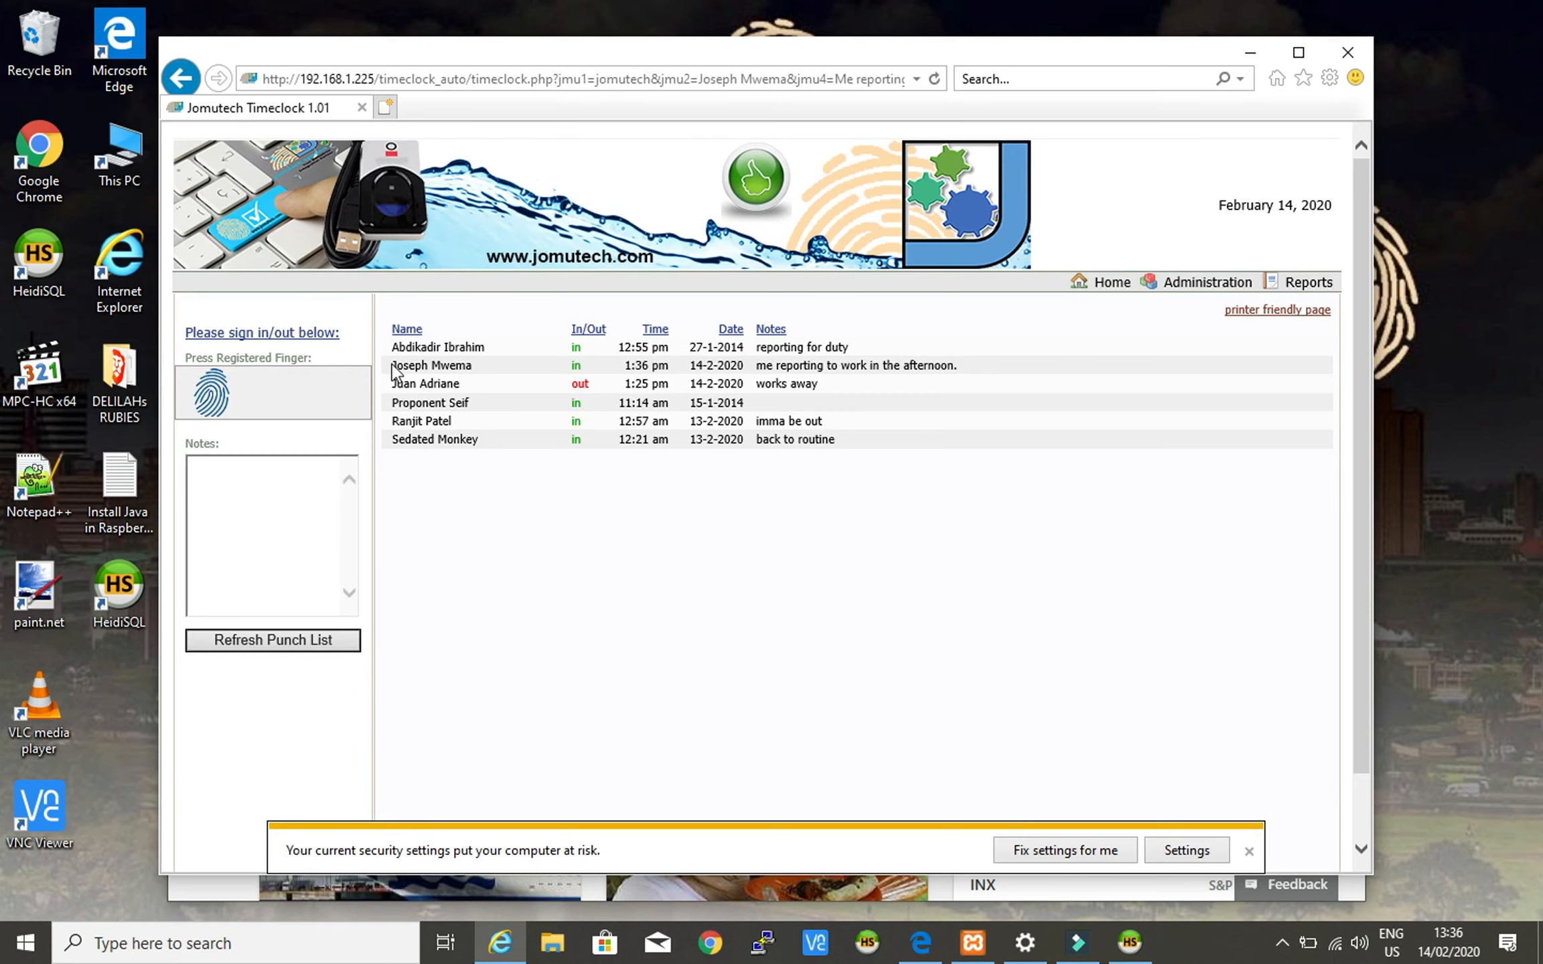
{"action": "left_click", "coordinate": [413, 366]}
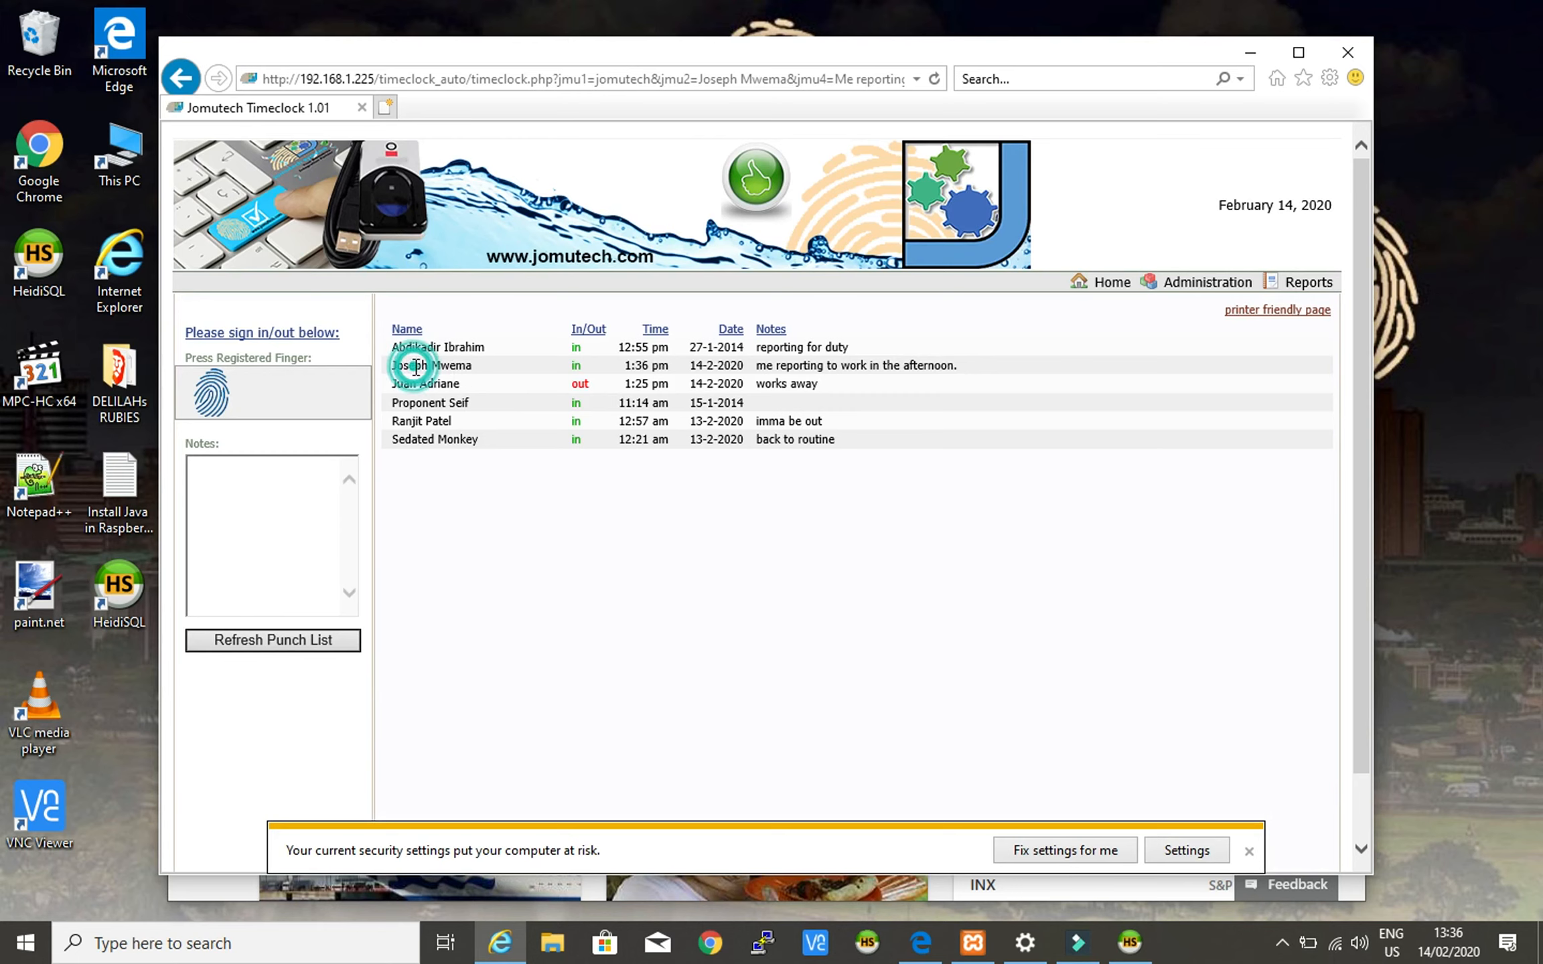
{"action": "left_click_drag", "start_coordinate": [387, 367], "coordinate": [543, 360]}
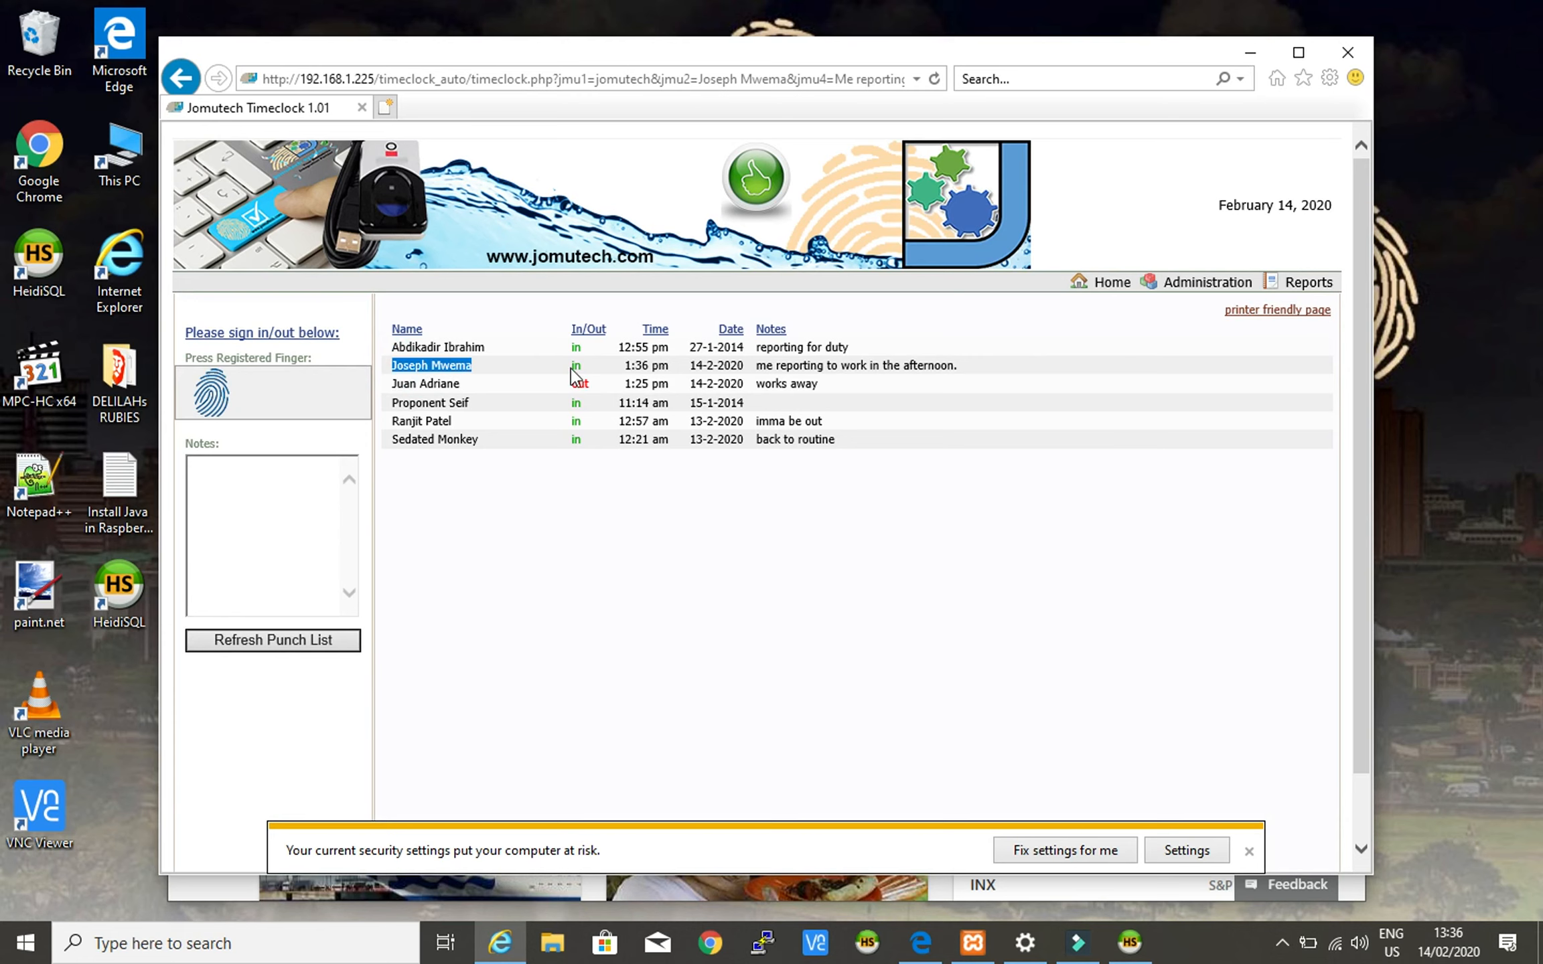
{"action": "left_click", "coordinate": [574, 366]}
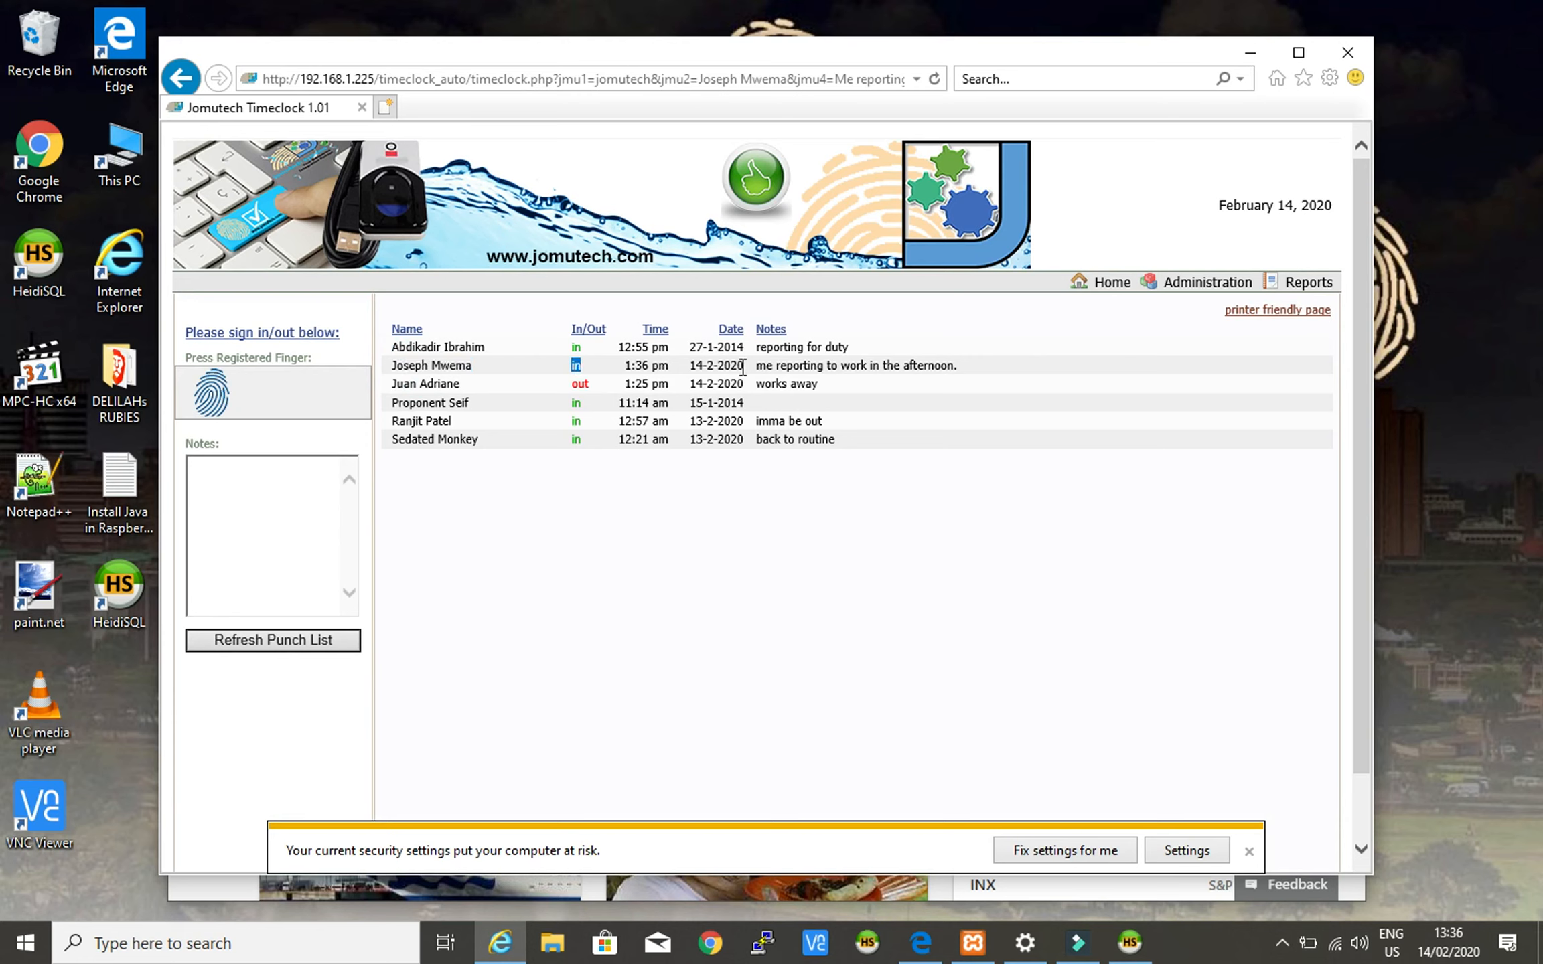
{"action": "left_click_drag", "start_coordinate": [758, 366], "coordinate": [963, 364]}
{"action": "left_click", "coordinate": [1026, 381]}
{"action": "left_click_drag", "start_coordinate": [691, 368], "coordinate": [739, 368]}
{"action": "left_click", "coordinate": [693, 521]}
{"action": "left_click", "coordinate": [624, 362]}
{"action": "left_click_drag", "start_coordinate": [667, 365], "coordinate": [668, 366]}
{"action": "mouse_move", "coordinate": [1462, 949]}
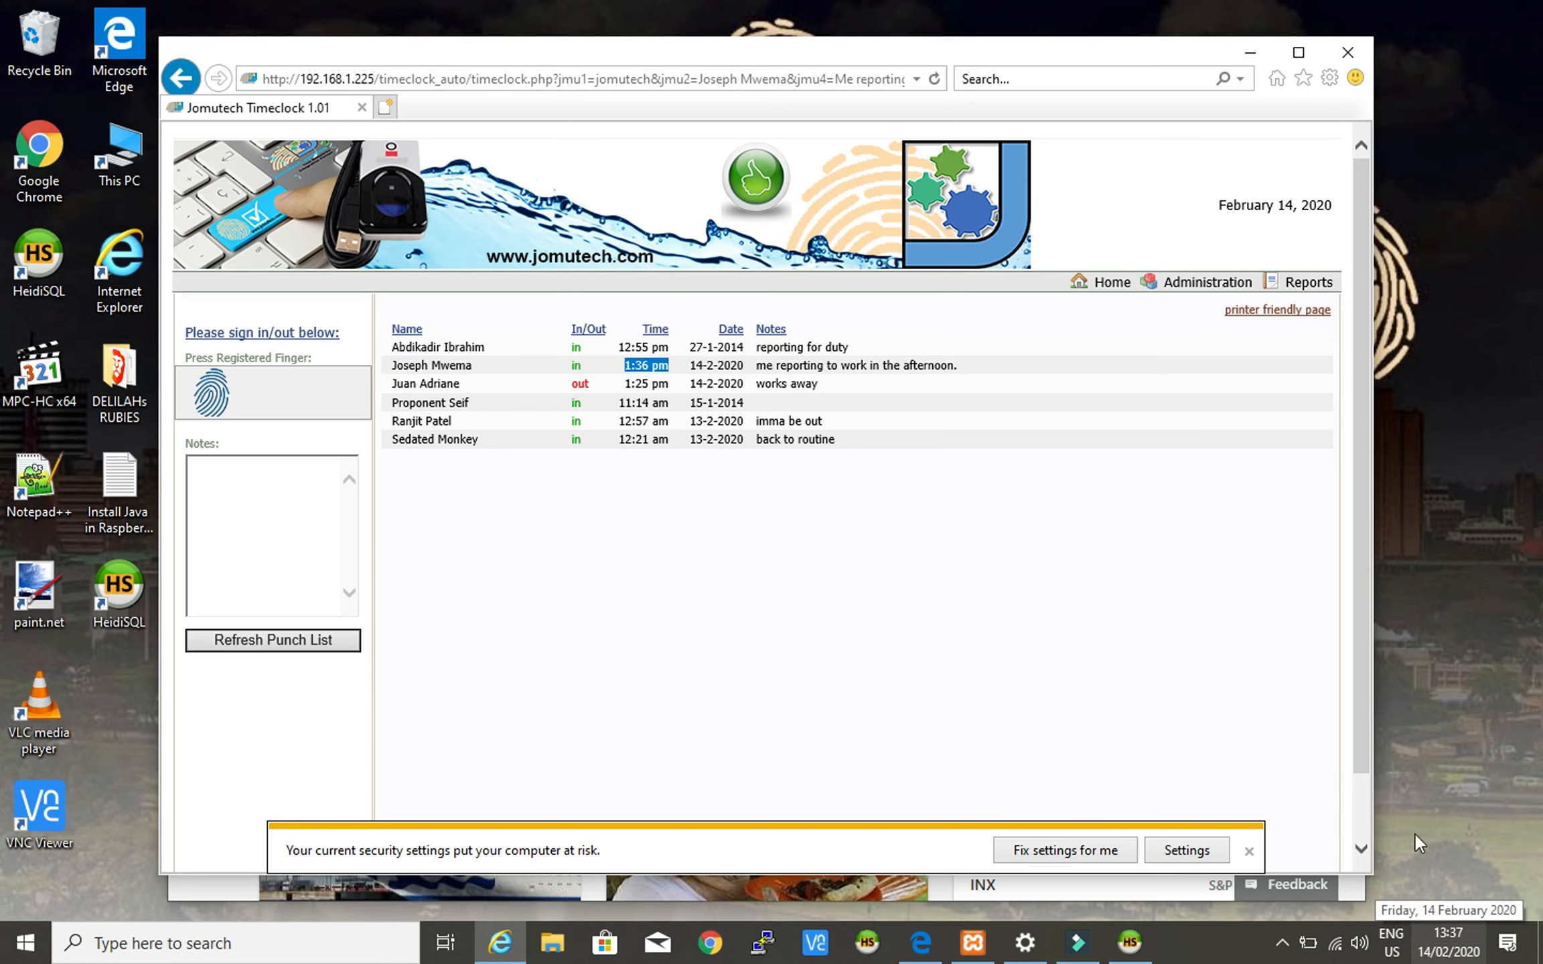
{"action": "left_click", "coordinate": [1442, 951]}
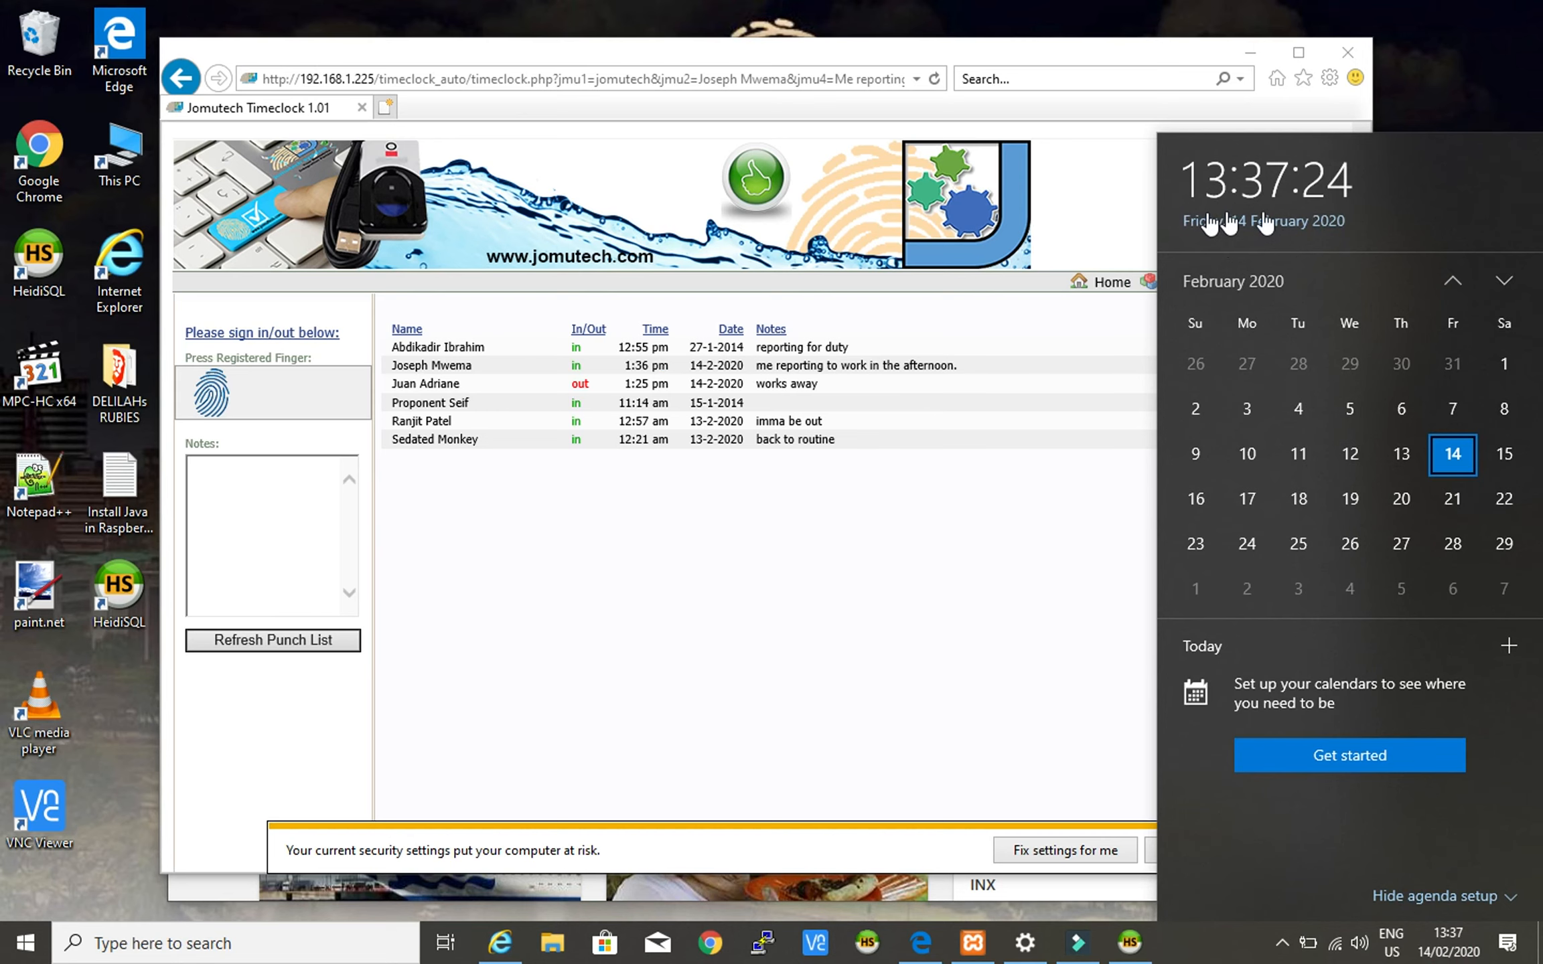
{"action": "left_click", "coordinate": [642, 372]}
{"action": "left_click_drag", "start_coordinate": [626, 369], "coordinate": [676, 363]}
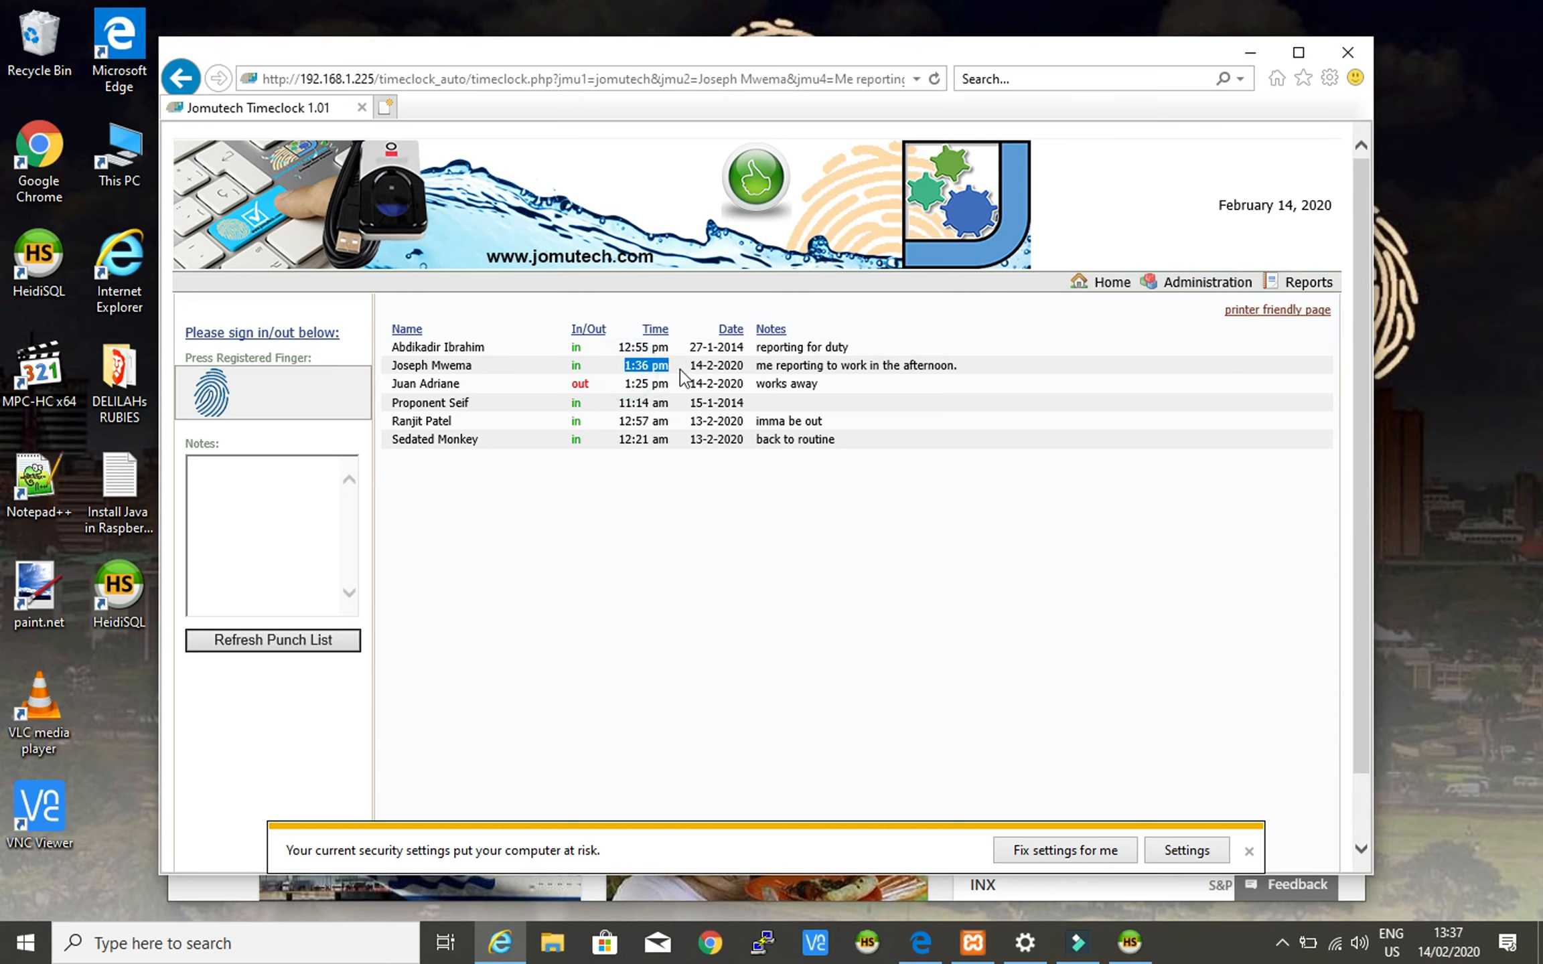
{"action": "left_click", "coordinate": [1453, 946]}
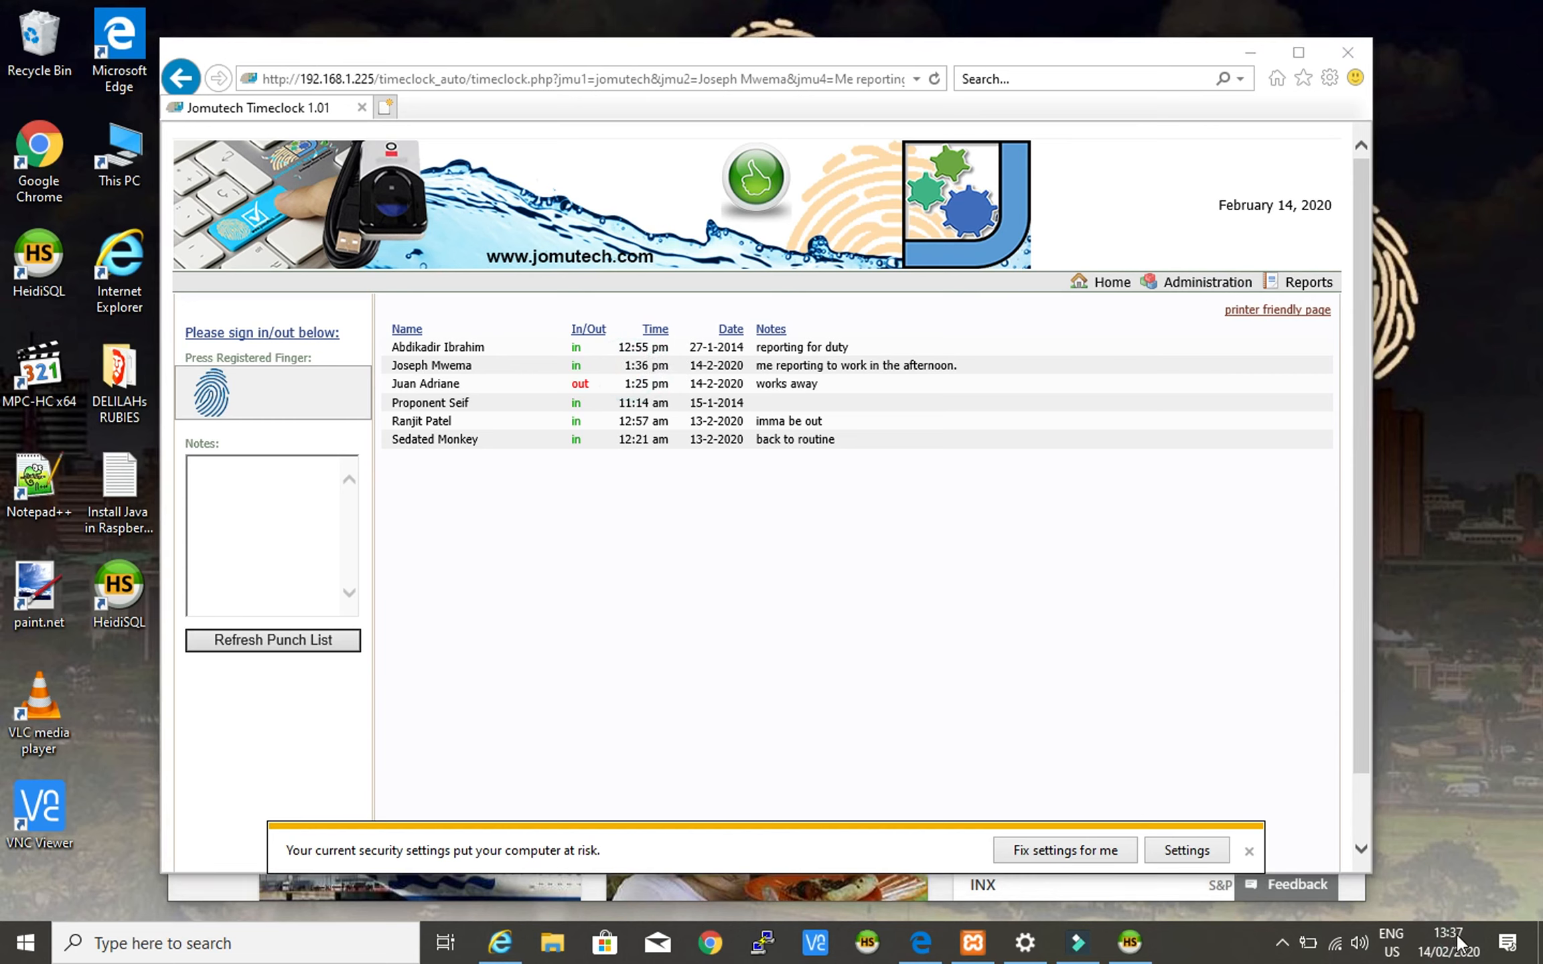
{"action": "left_click", "coordinate": [1453, 945]}
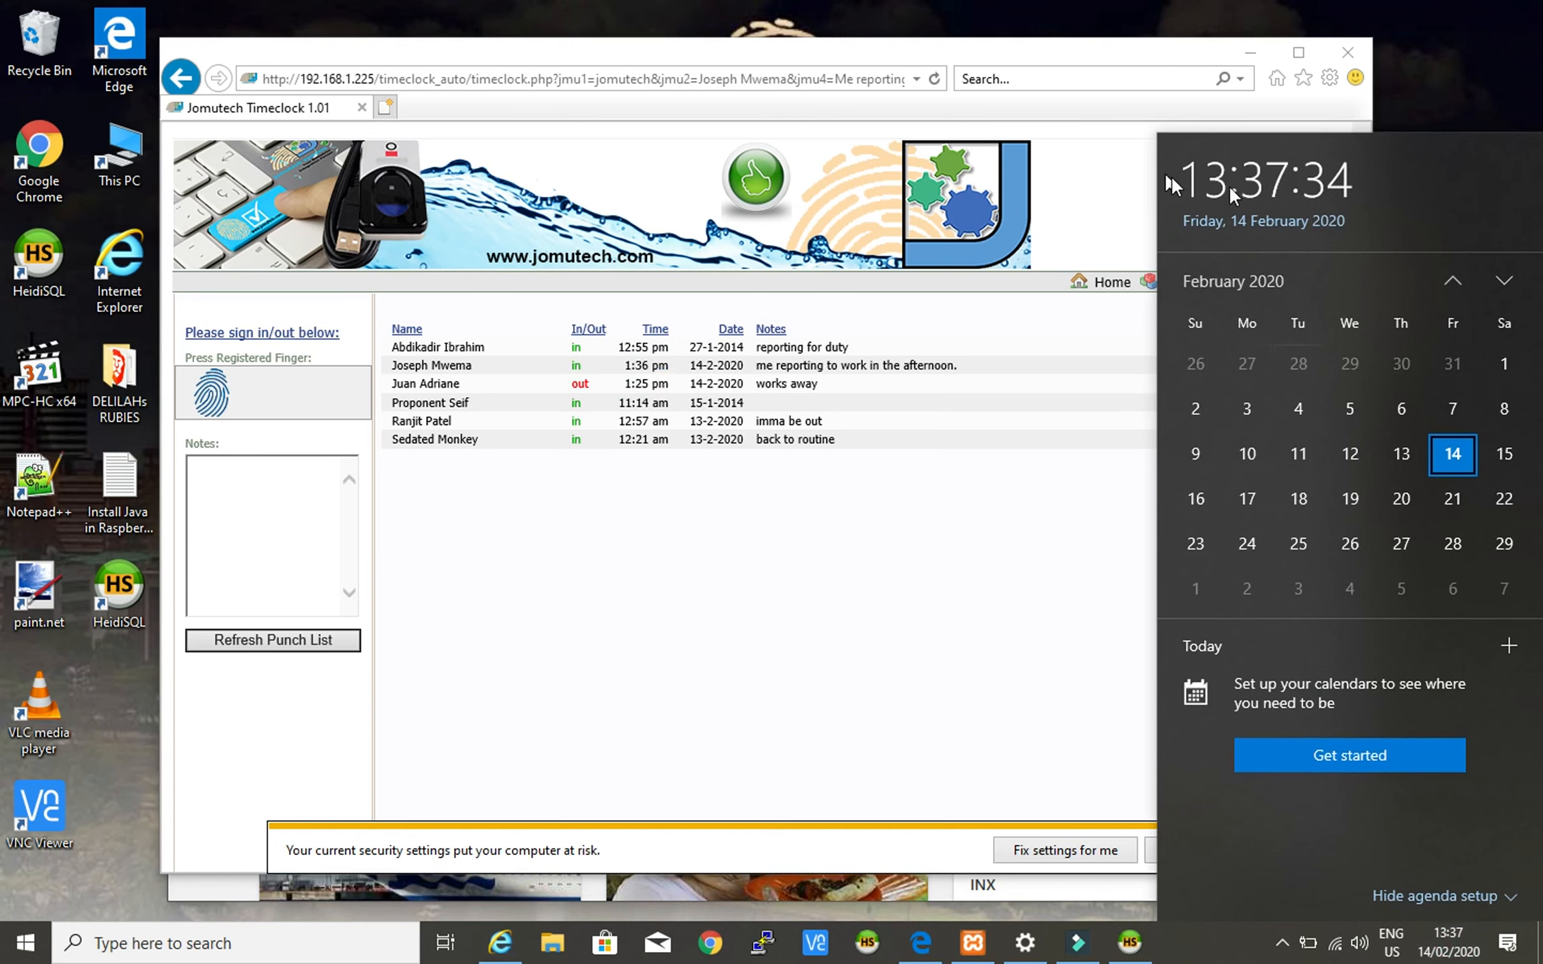
{"action": "left_click", "coordinate": [793, 708]}
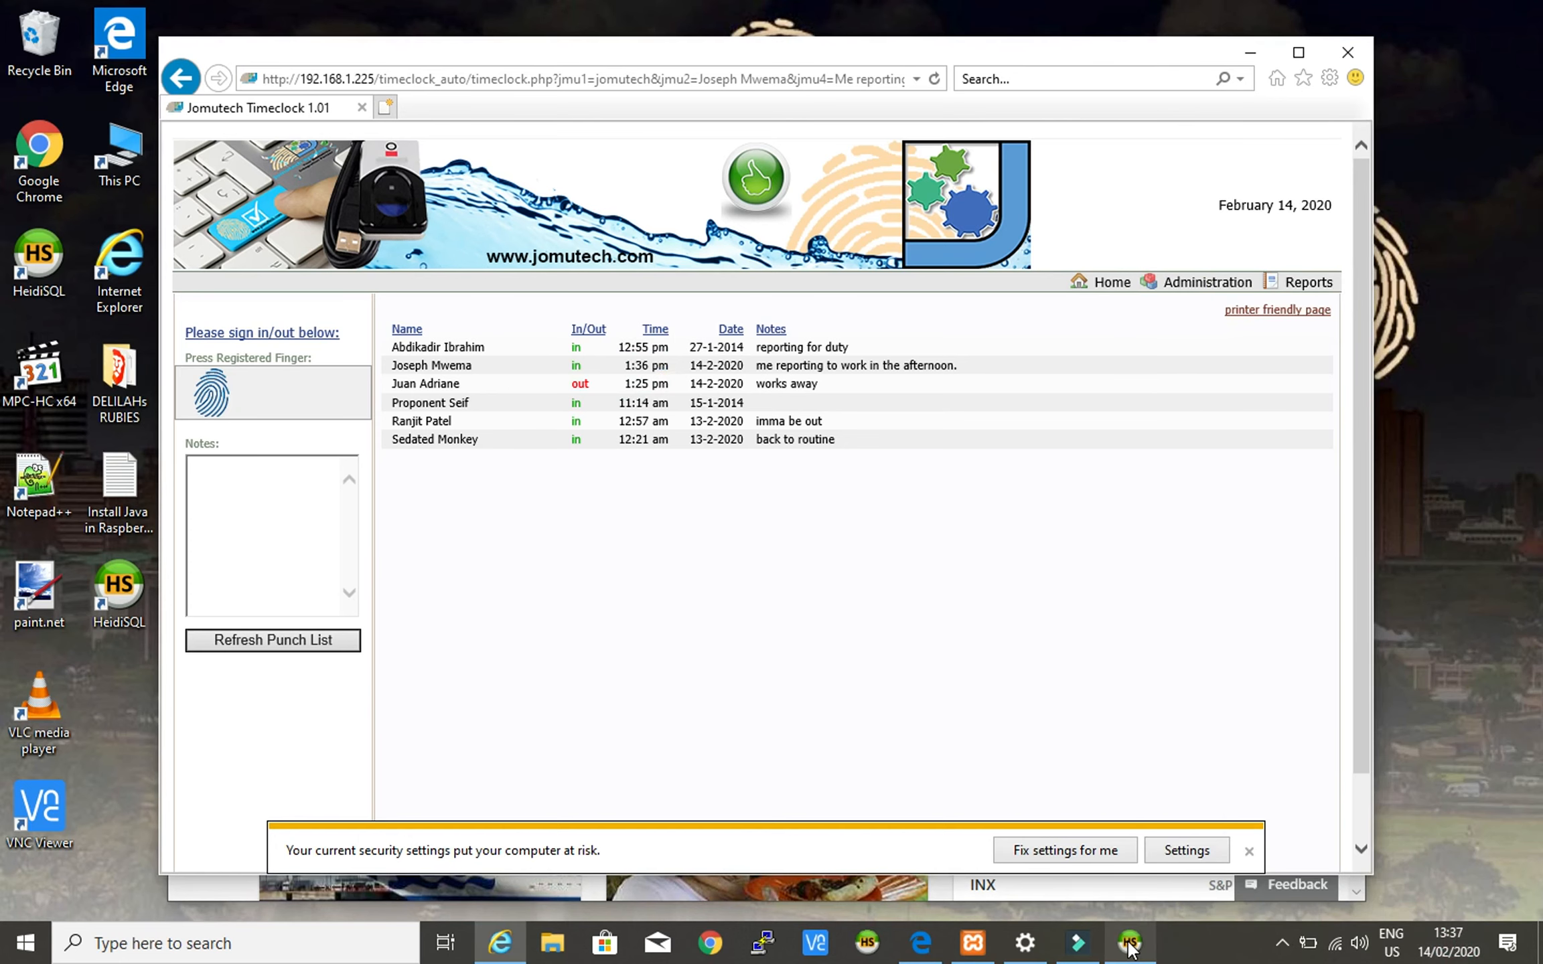
- Restore HeidiSQL and rerun the selected info query
{"action": "mouse_move", "coordinate": [1132, 943]}
{"action": "left_click", "coordinate": [1150, 897]}
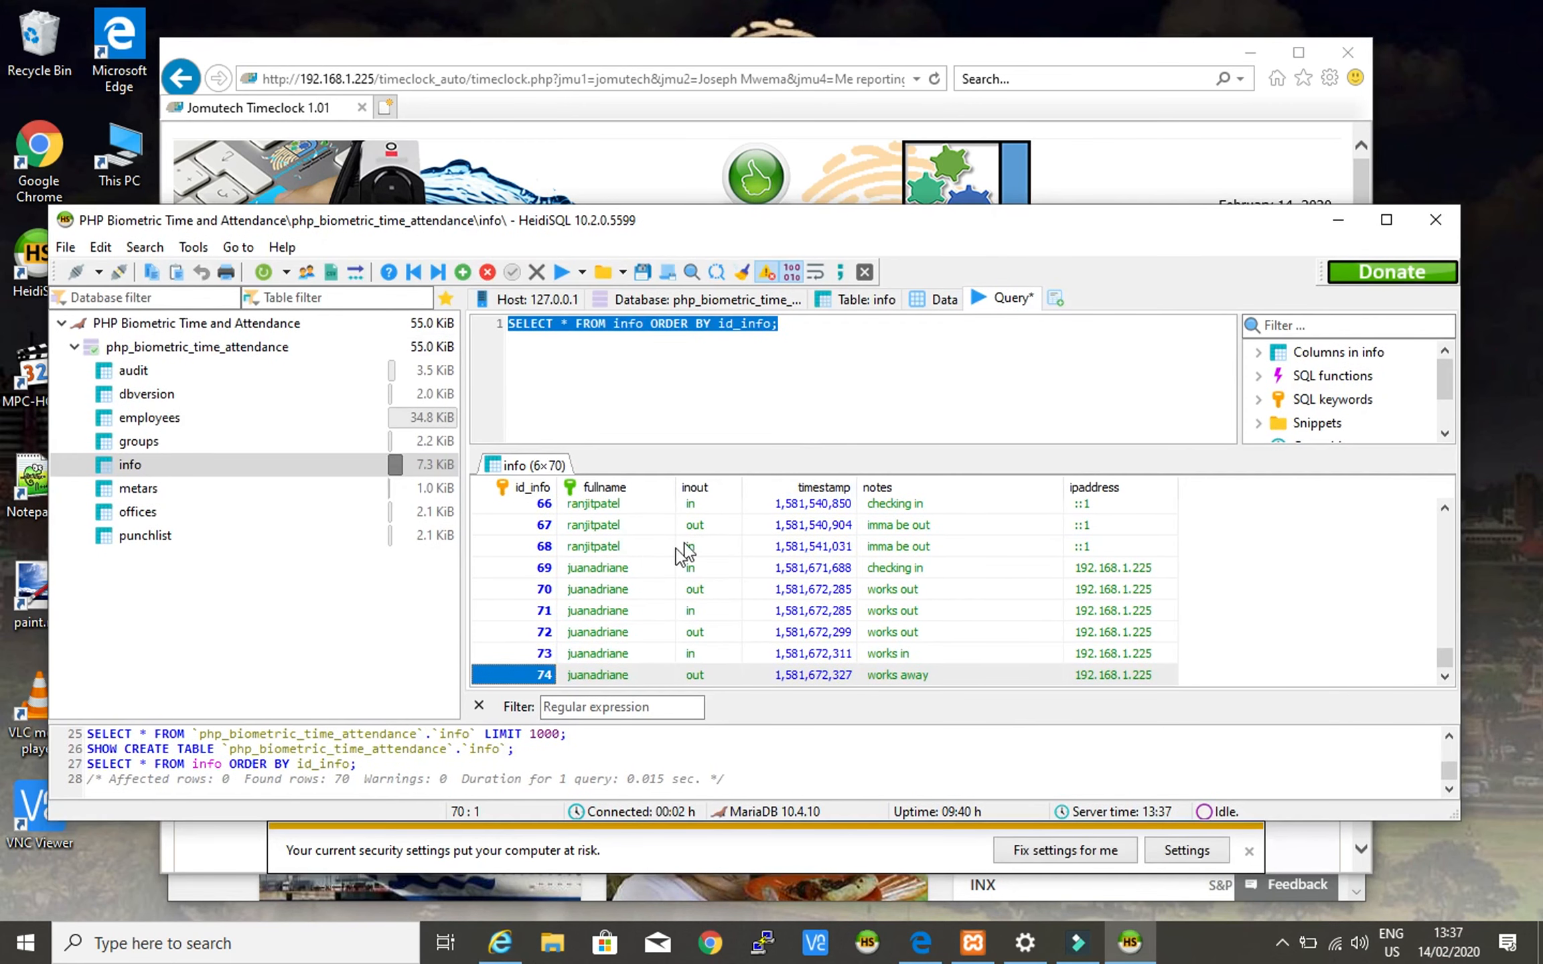
{"action": "left_click", "coordinate": [804, 320]}
{"action": "left_click_drag", "start_coordinate": [804, 320], "coordinate": [510, 342]}
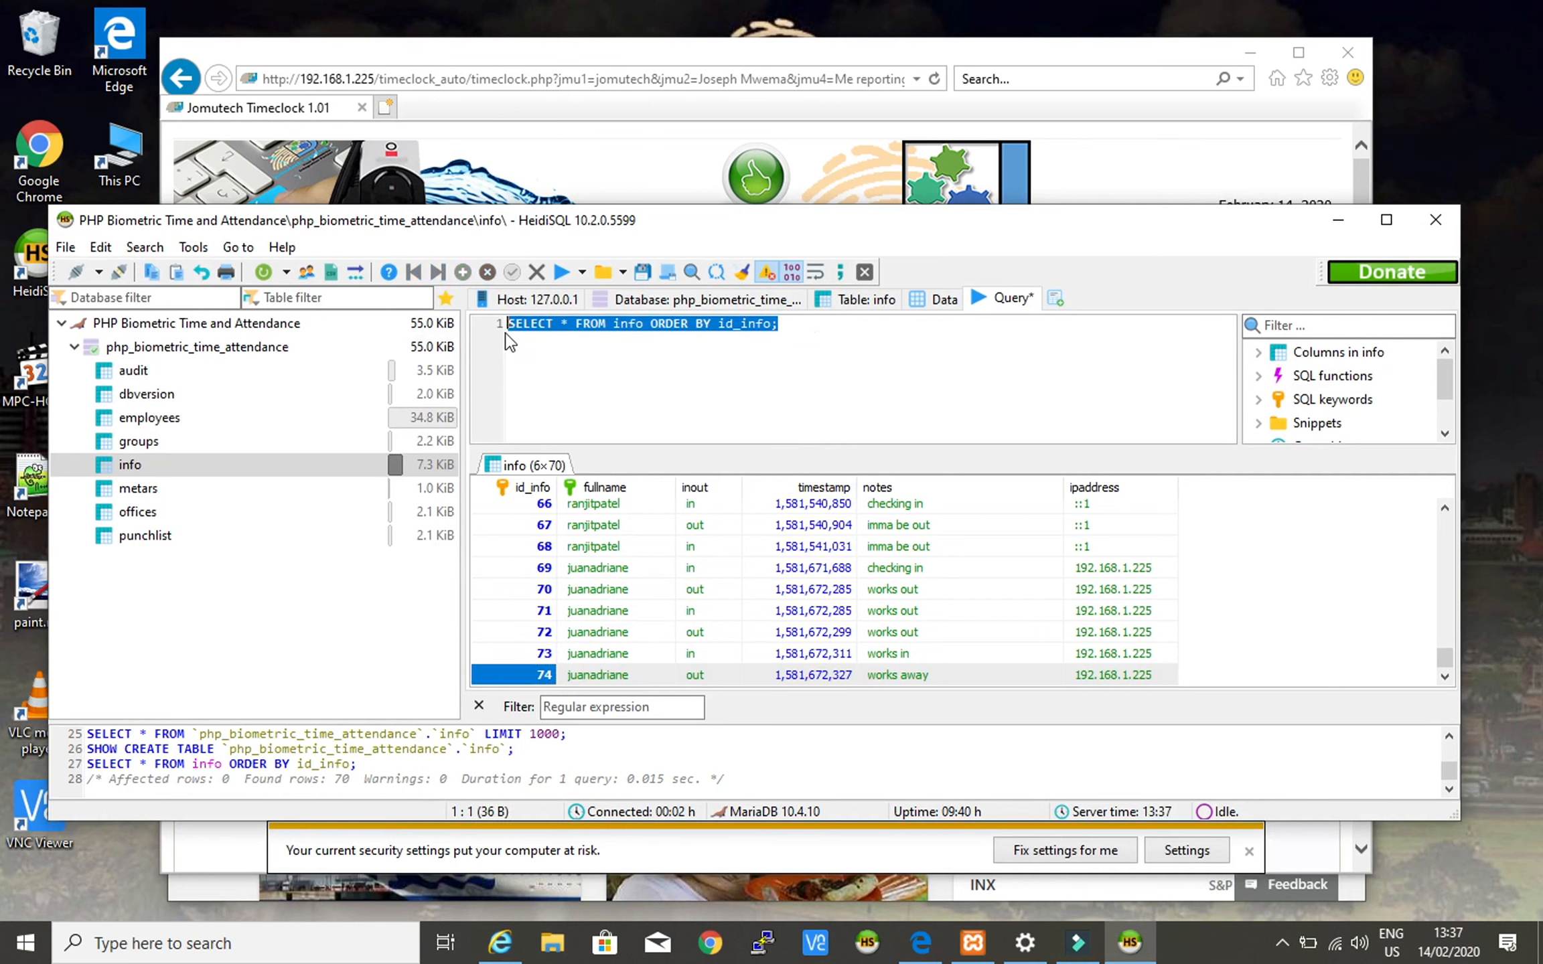
{"action": "right_click", "coordinate": [697, 324]}
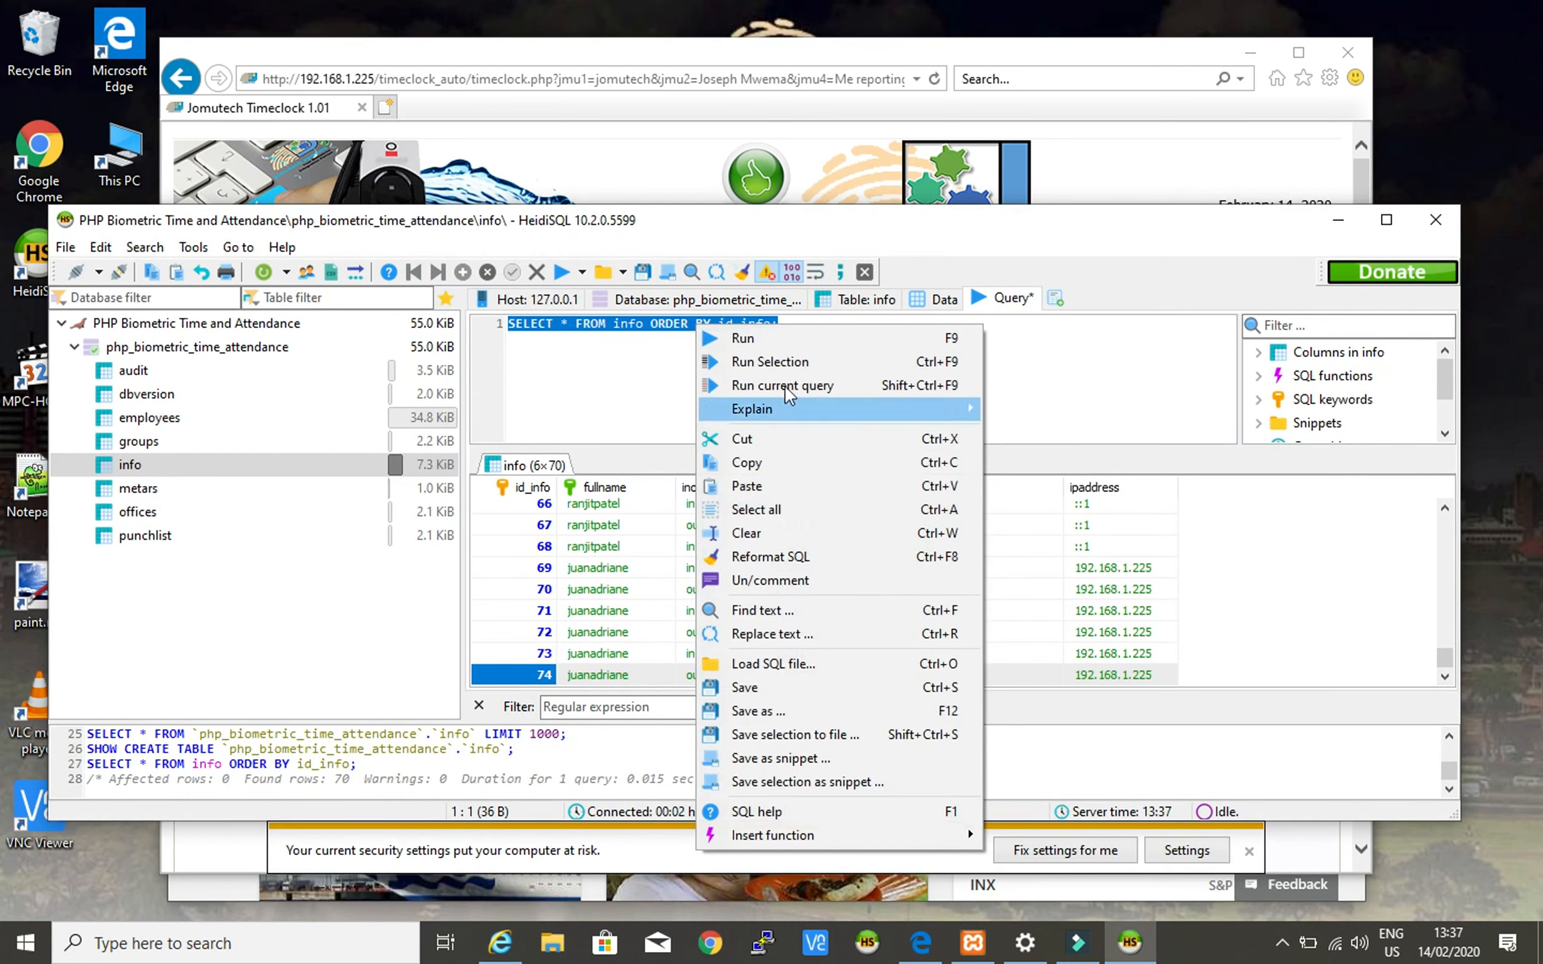
{"action": "left_click", "coordinate": [807, 361]}
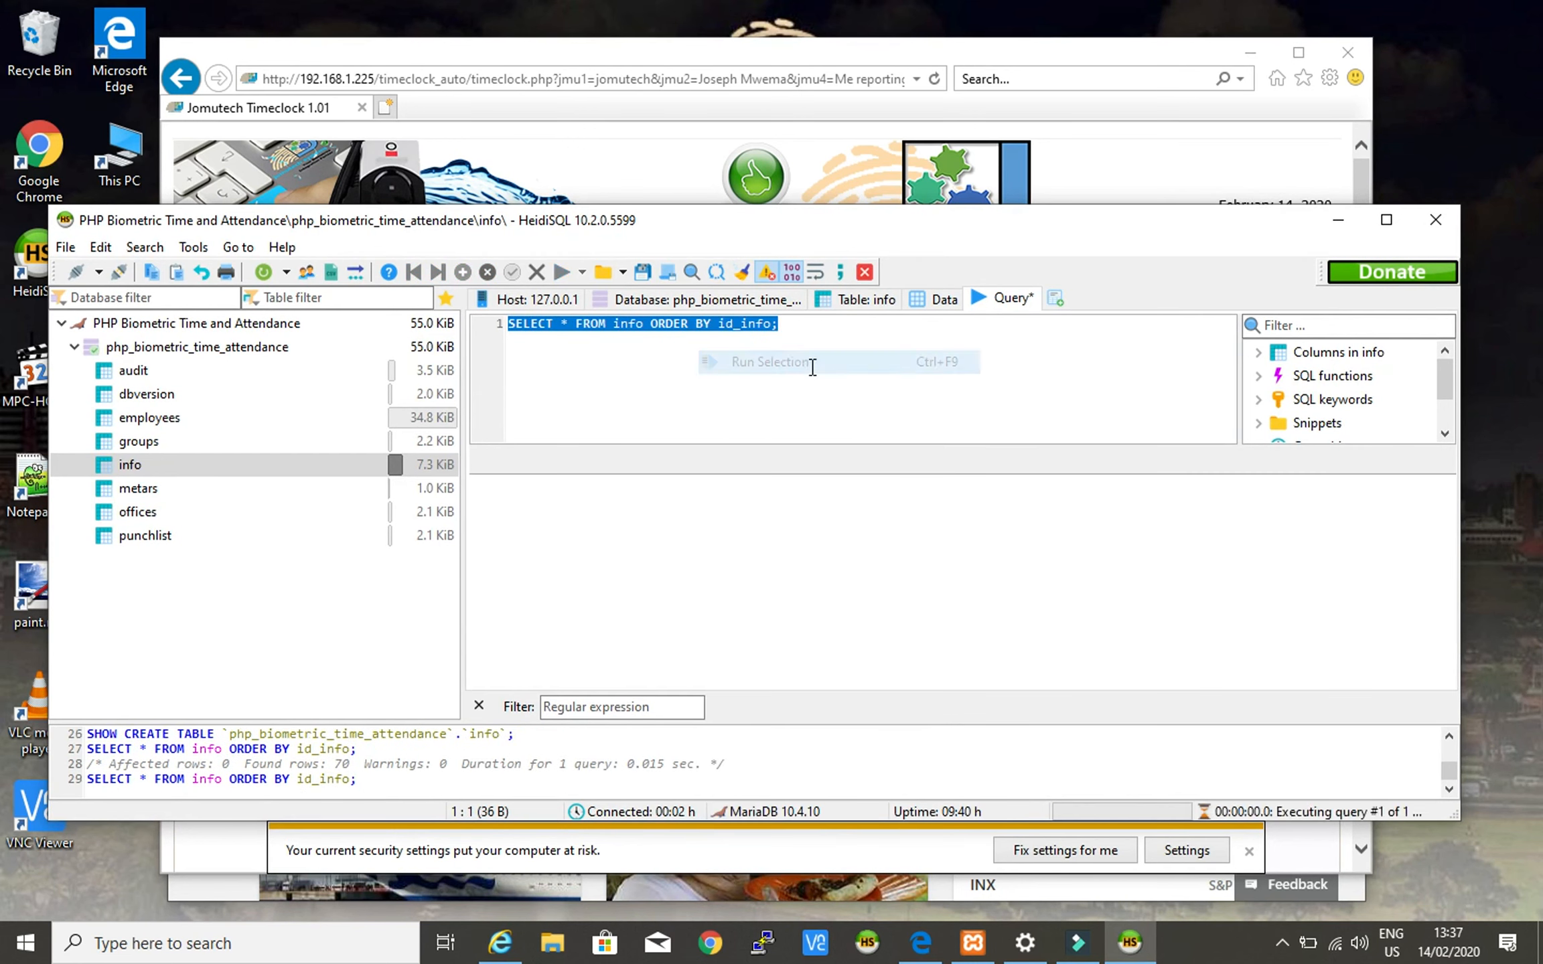
- Inspect new row 75's fullname jomutech and afternoon note, then return to the timeclock page
{"action": "scroll", "coordinate": [931, 589], "scroll_direction": "down", "scroll_amount": 18}
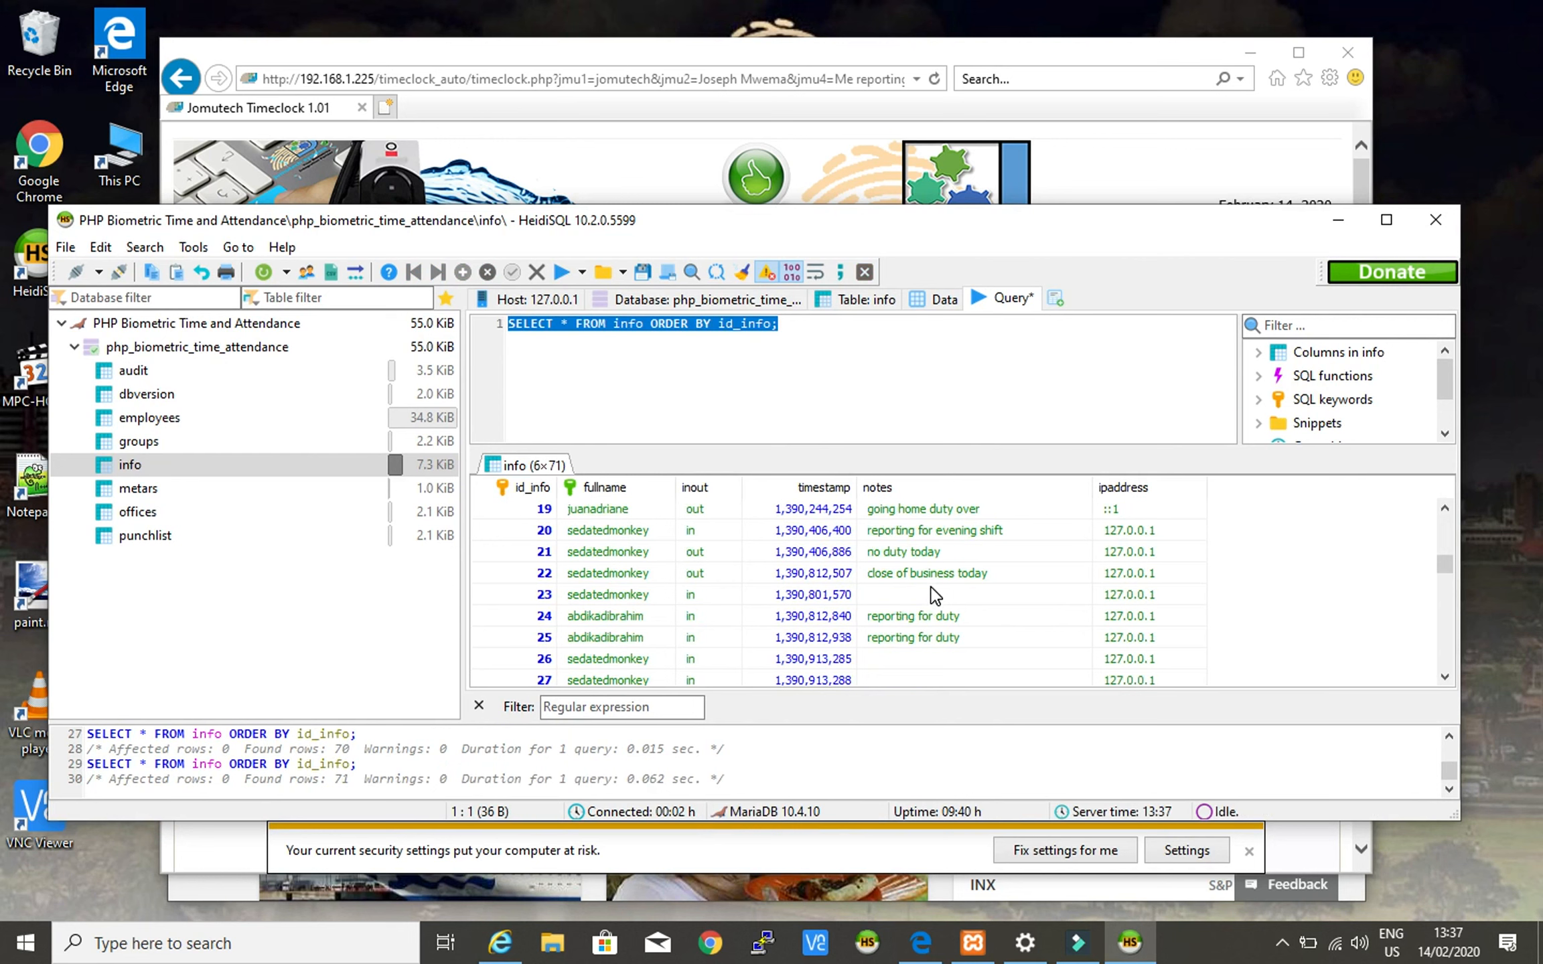
{"action": "scroll", "coordinate": [935, 593], "scroll_direction": "down", "scroll_amount": 4}
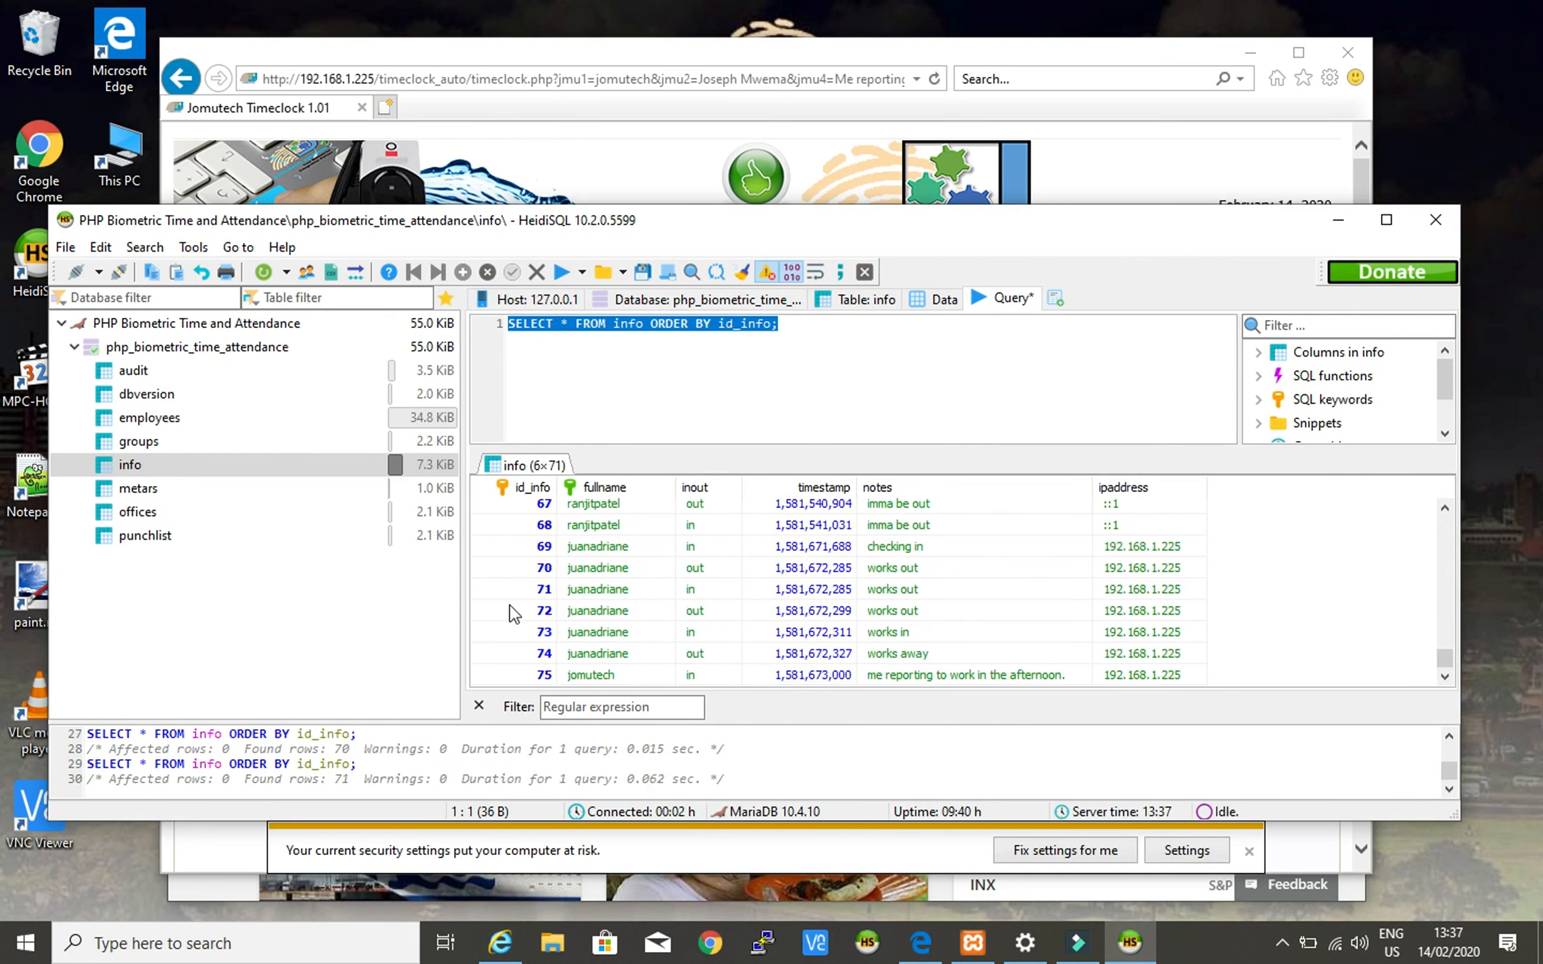
{"action": "left_click", "coordinate": [513, 675]}
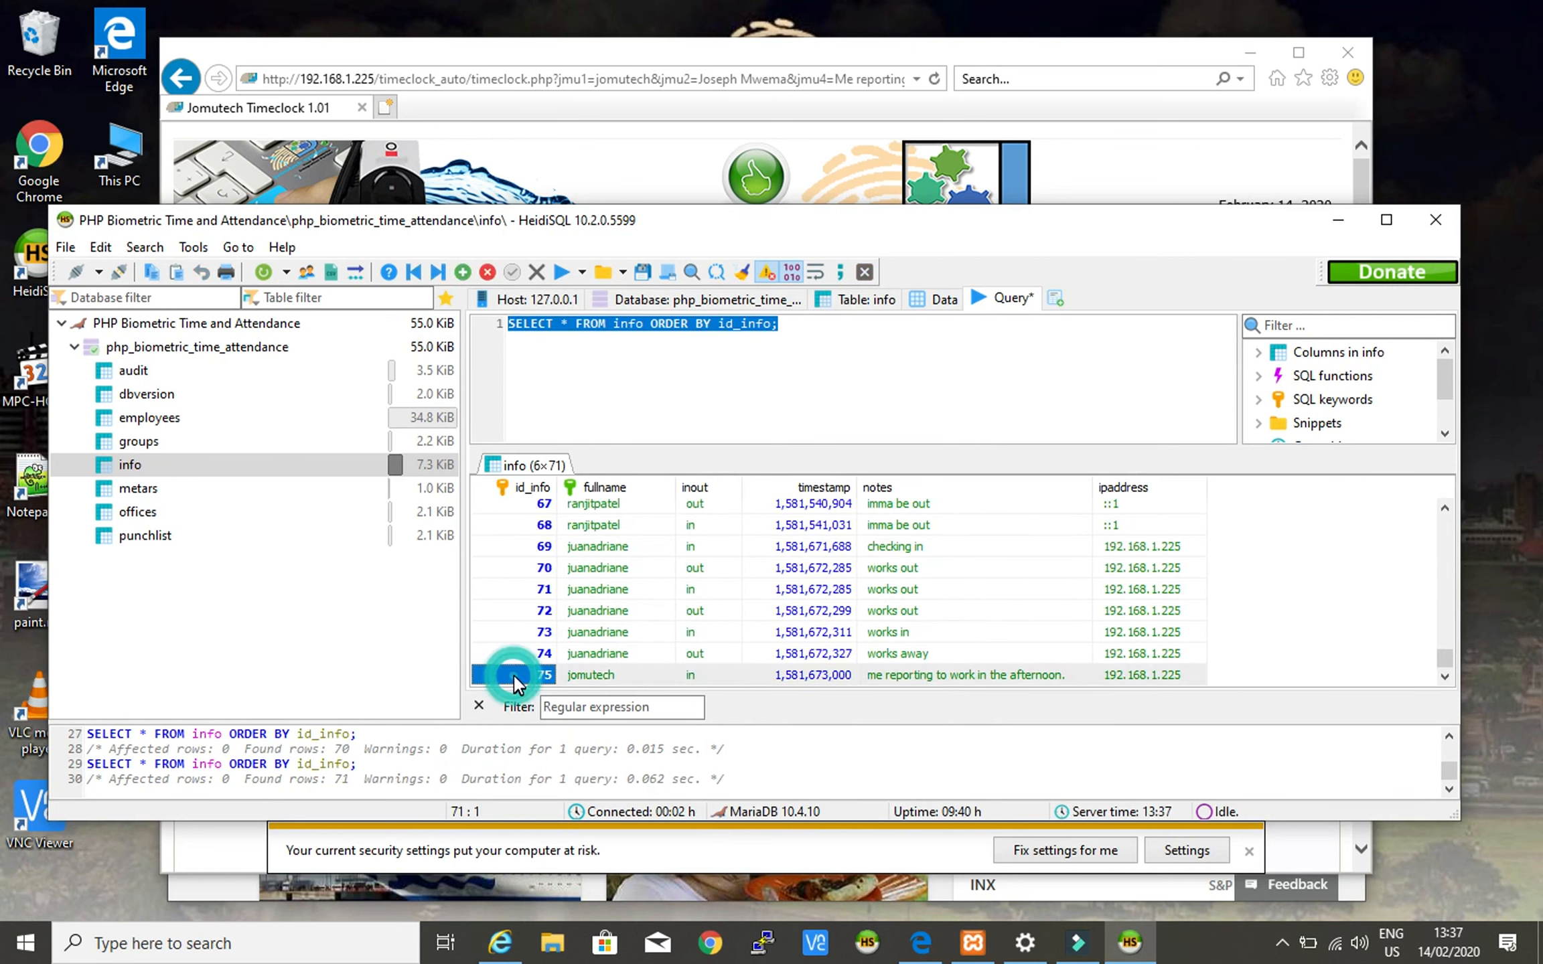
{"action": "left_click", "coordinate": [919, 675]}
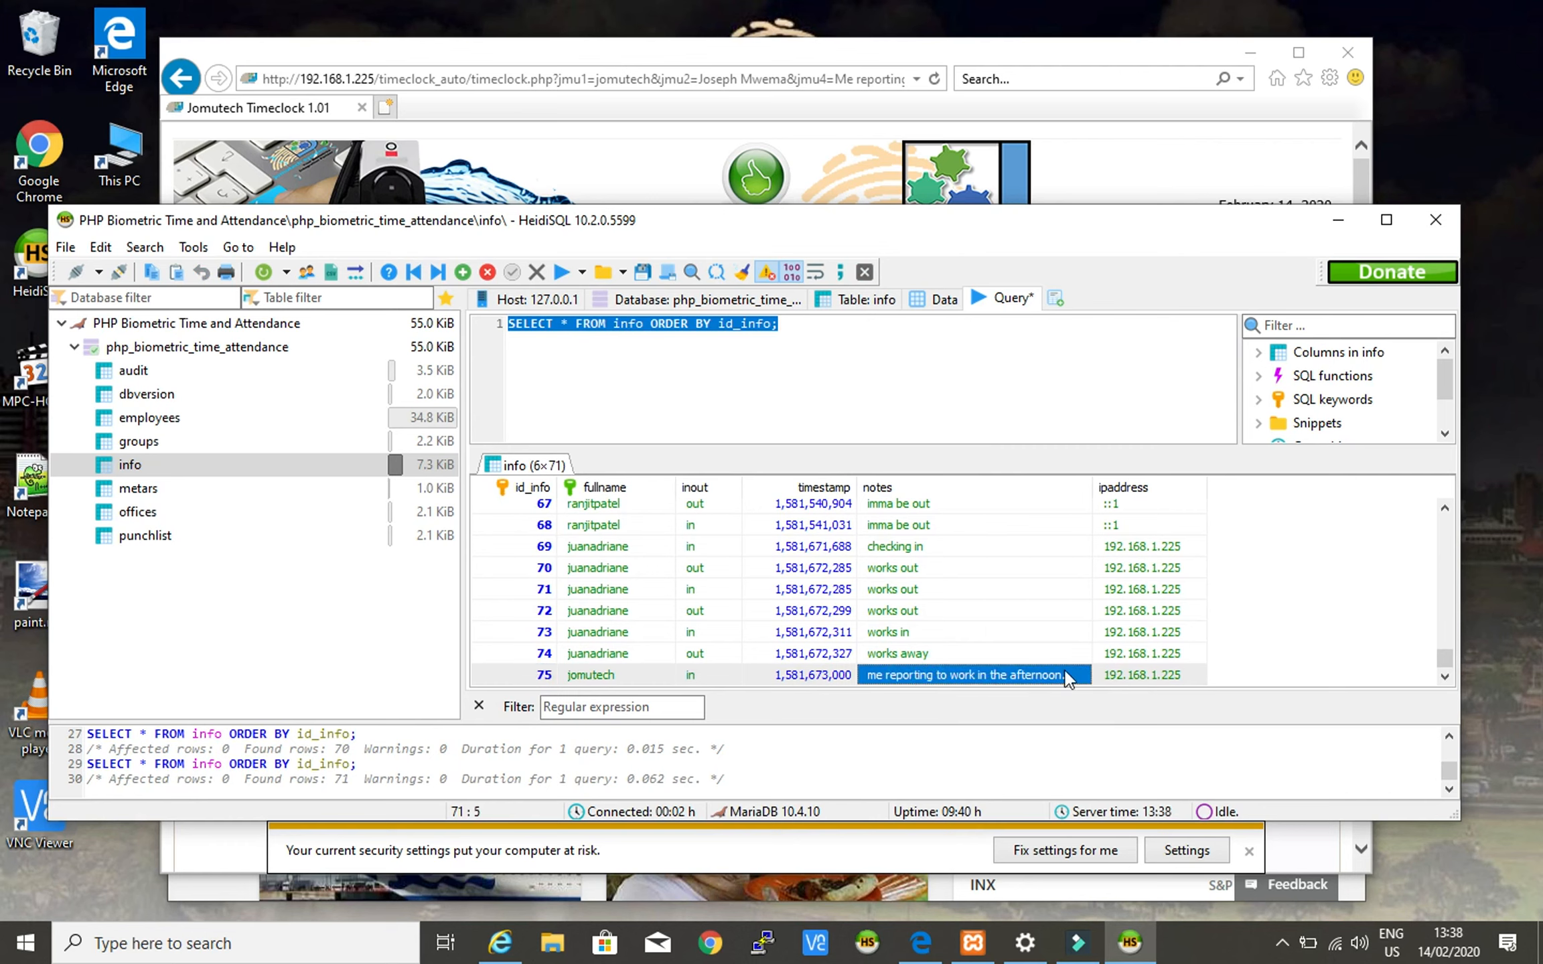
{"action": "left_click", "coordinate": [613, 676]}
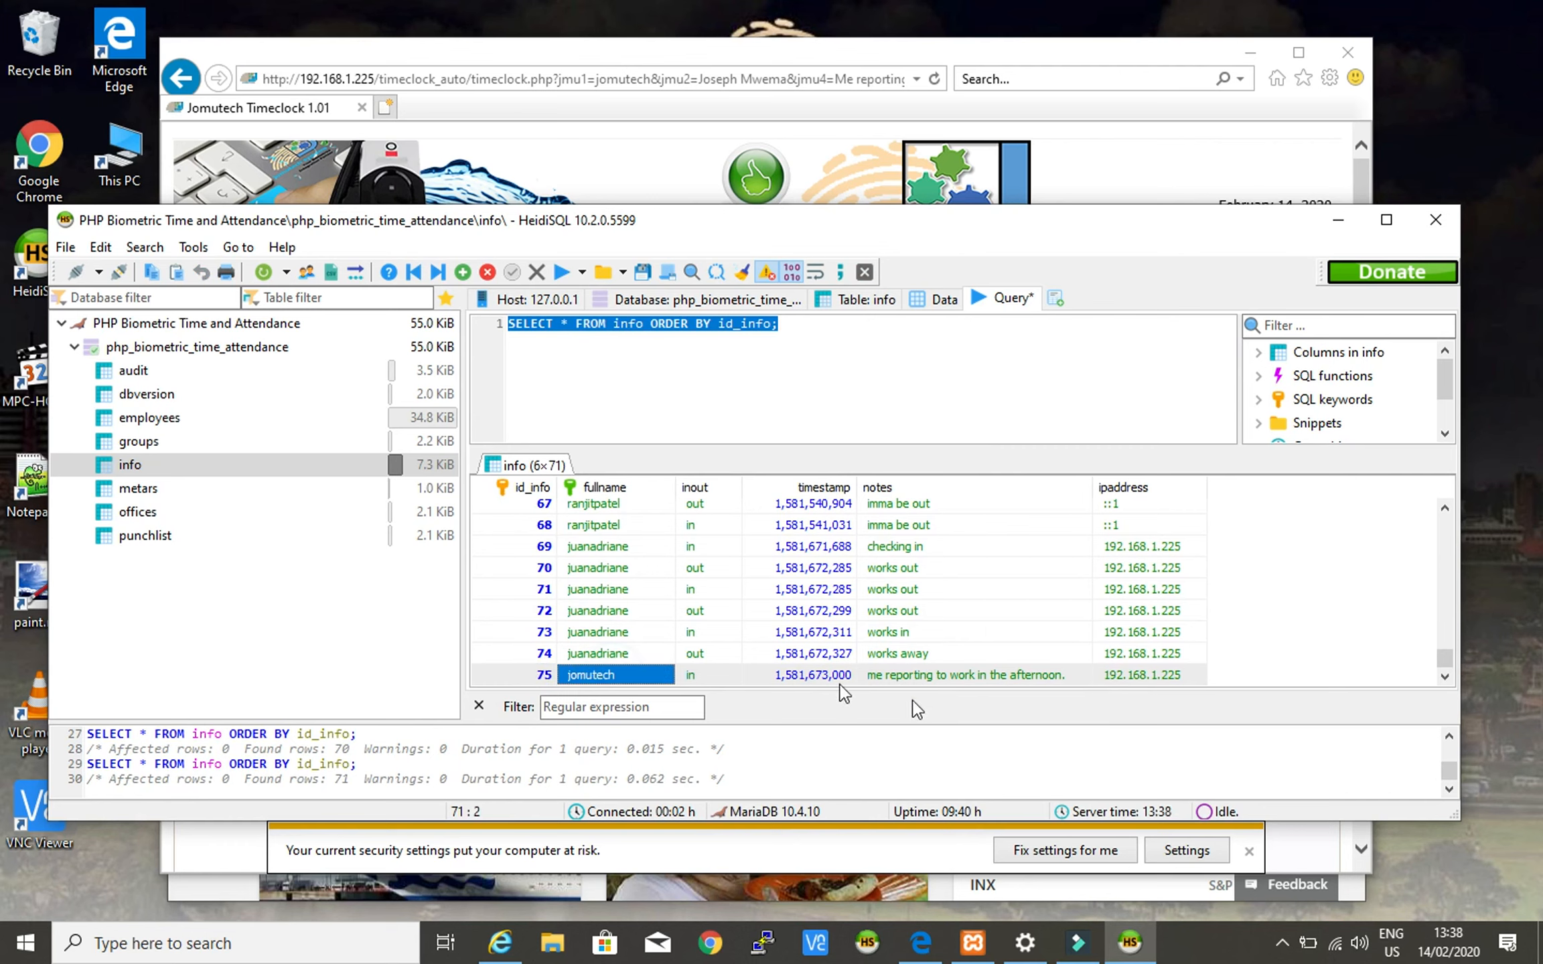
{"action": "left_click", "coordinate": [972, 678]}
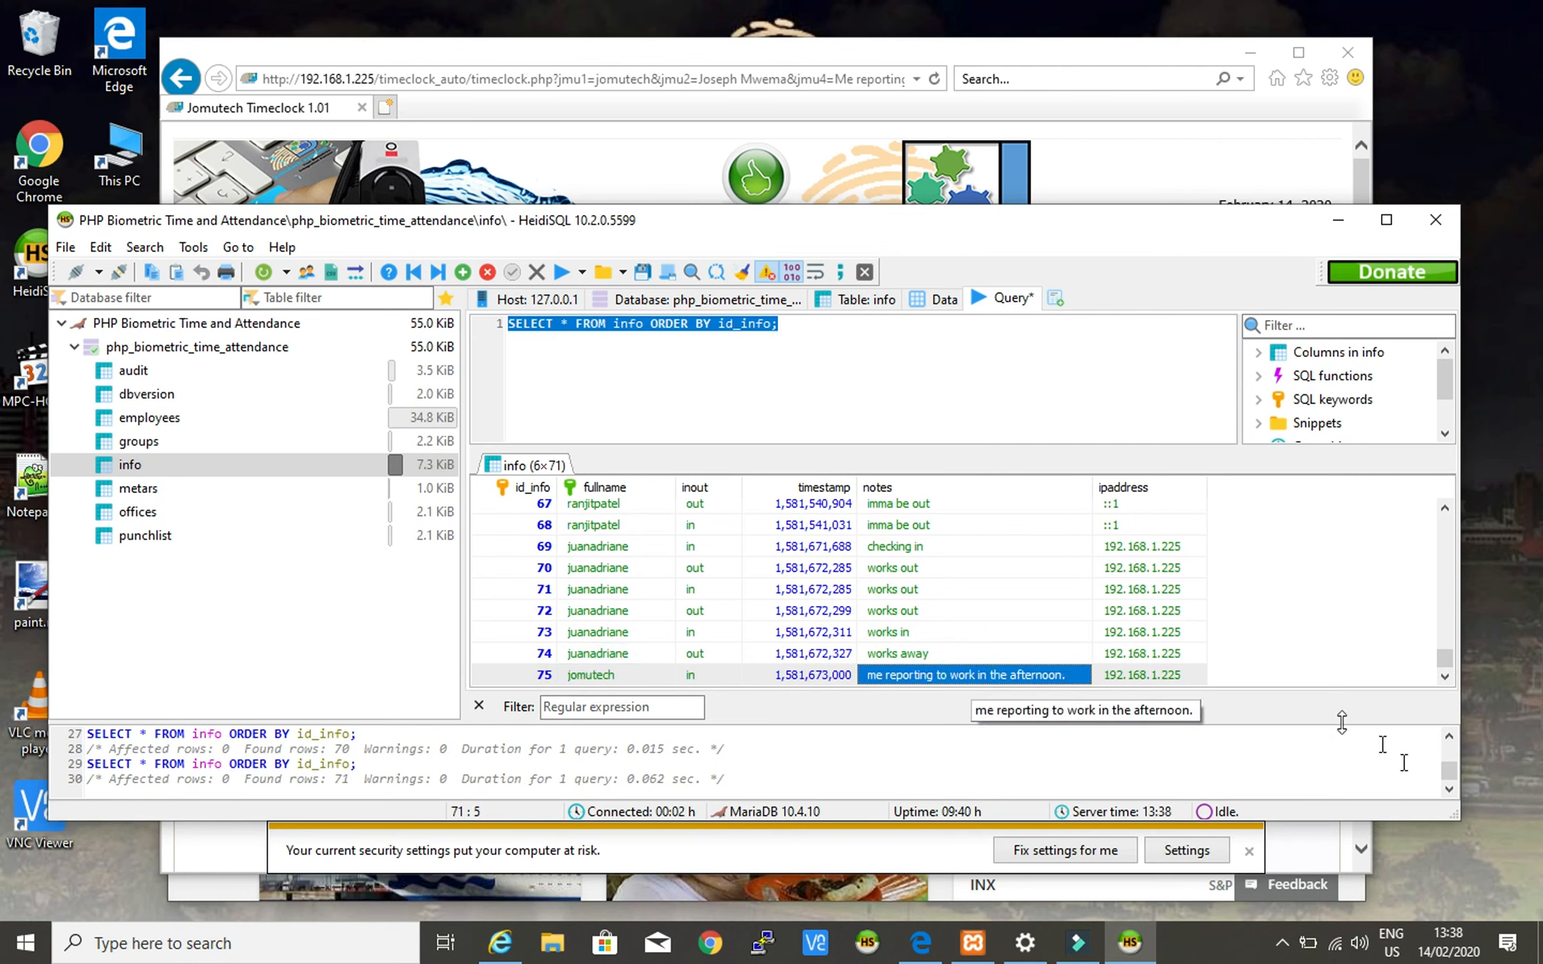
{"action": "left_click", "coordinate": [1286, 660]}
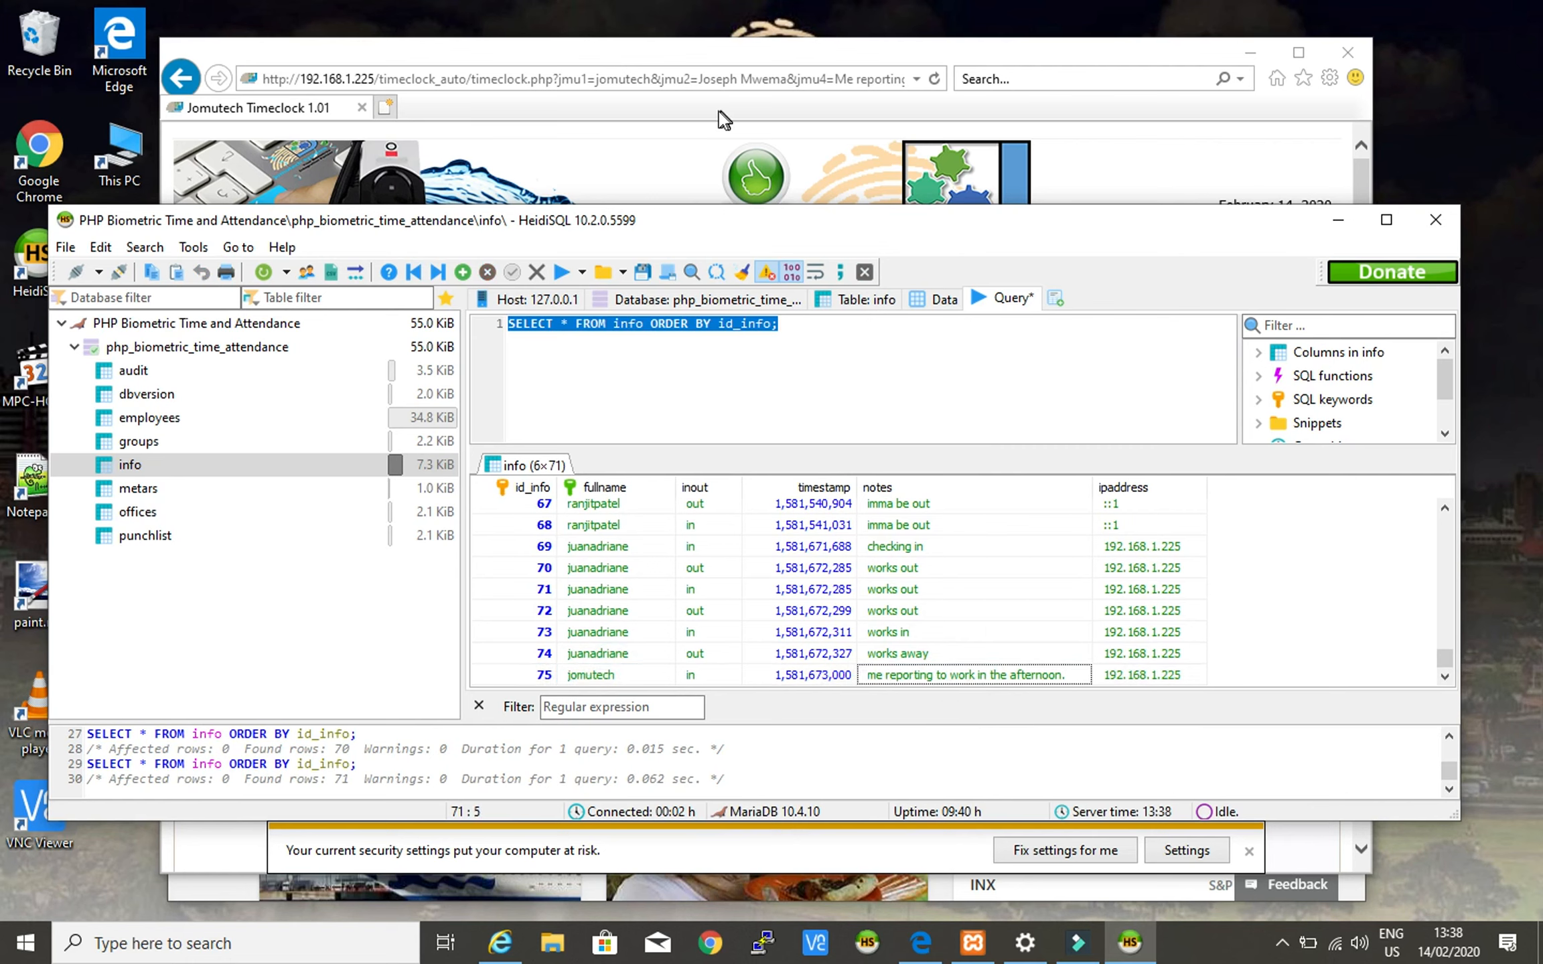
{"action": "left_click", "coordinate": [764, 53]}
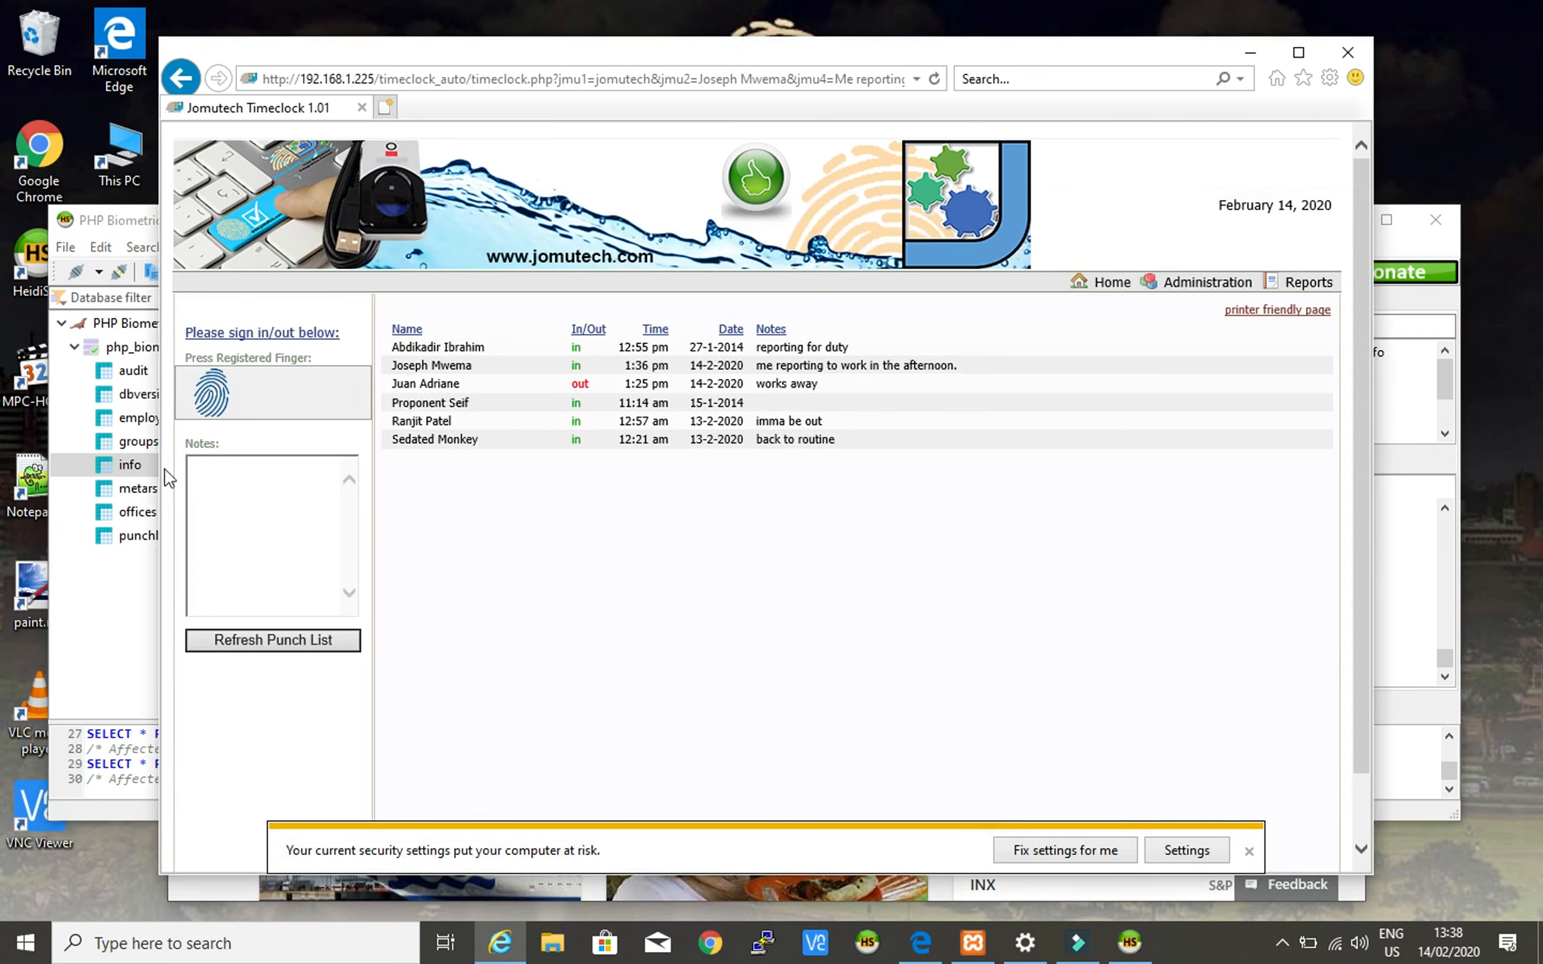
- Type the check-out note: leaving to collect the wallet forgotten at the cafeteria
{"action": "left_click", "coordinate": [260, 491]}
{"action": "type", "text": "Cheecking out of the office to"}
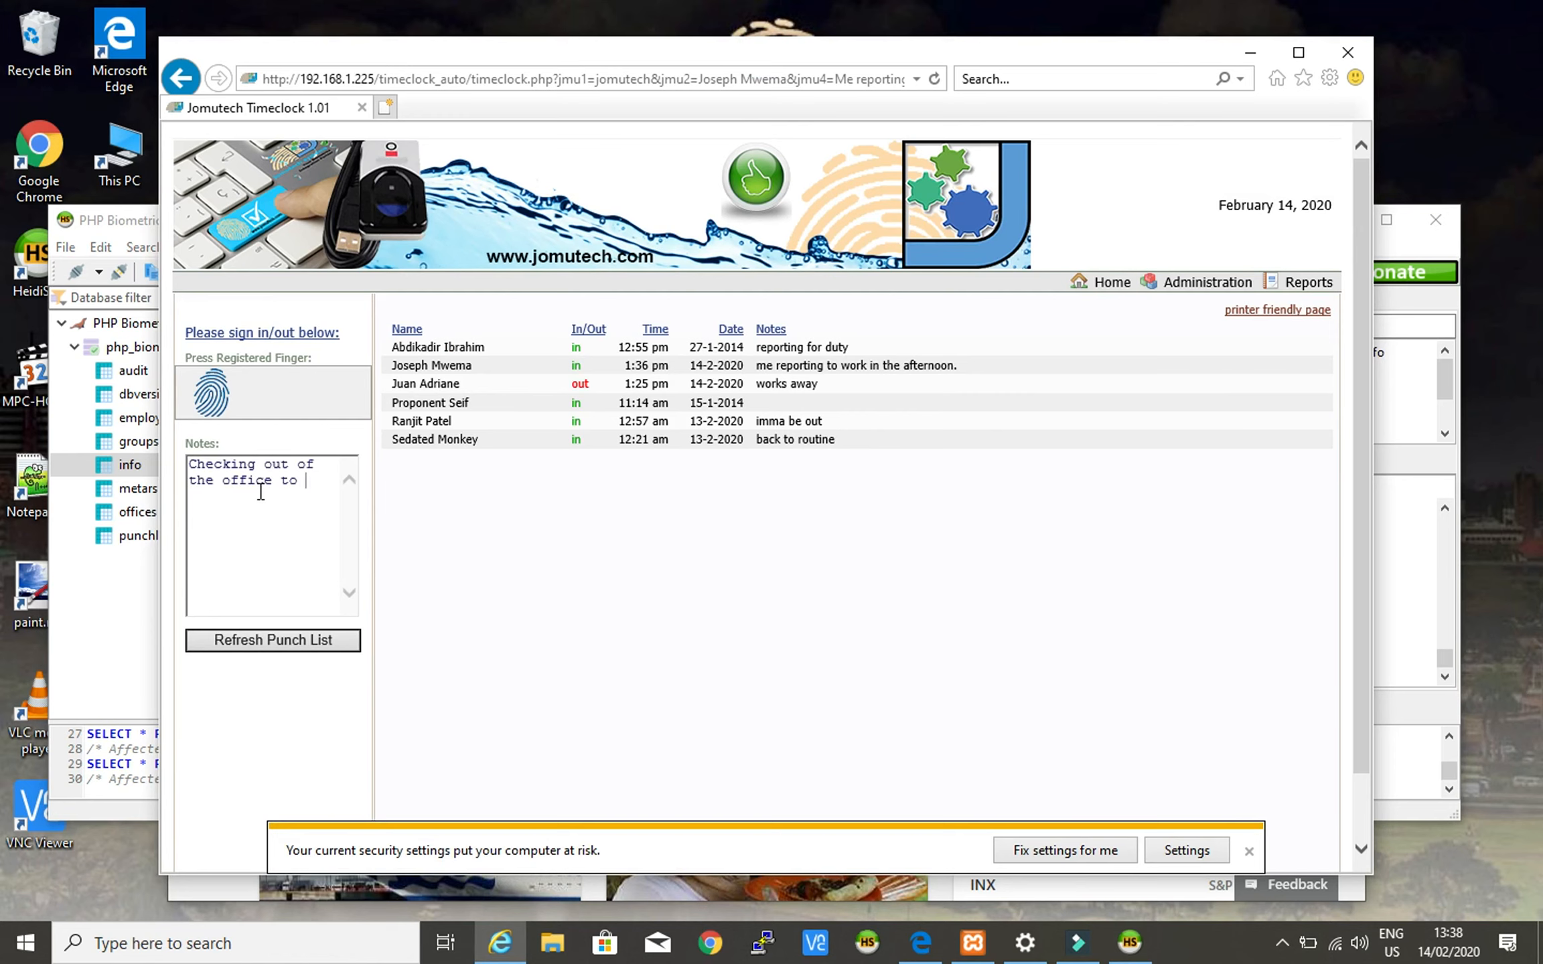
{"action": "left_click", "coordinate": [335, 475]}
{"action": "type", "text": "go collecl"}
{"action": "type", "text": " my wallet. Io f"}
{"action": "key", "text": "BackSpace"}
{"action": "key", "text": "BackSpace"}
{"action": "key", "text": "BackSpace"}
{"action": "key", "text": "BackSpace"}
{"action": "type", "text": "I forgot it at the caf"}
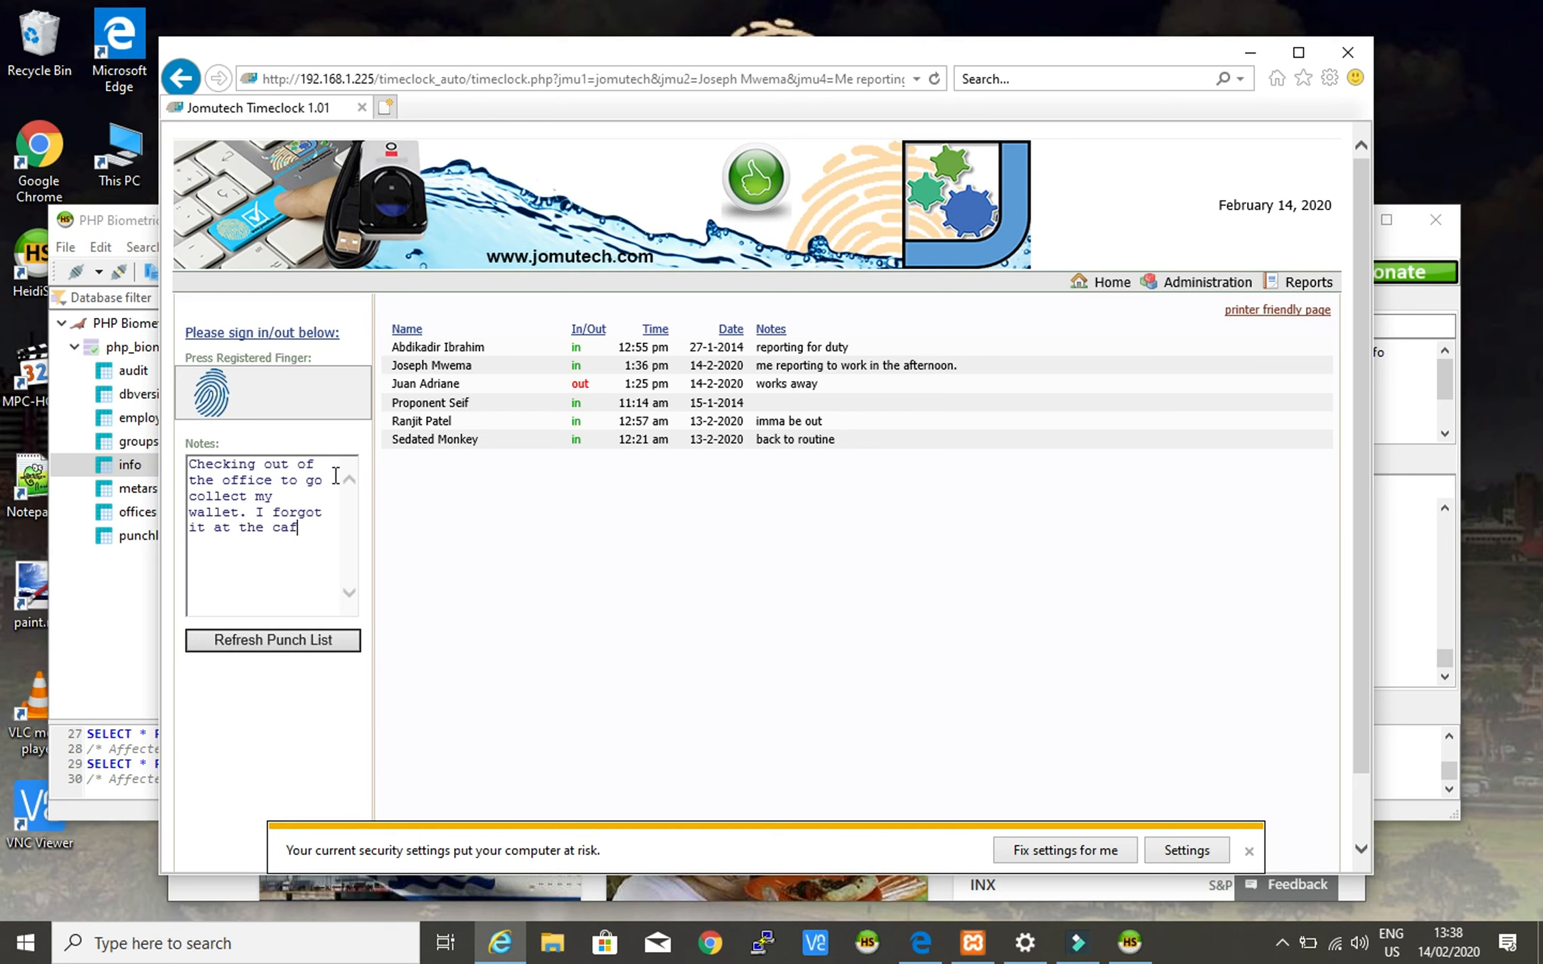
{"action": "type", "text": "eteria."}
{"action": "left_click", "coordinate": [303, 542]}
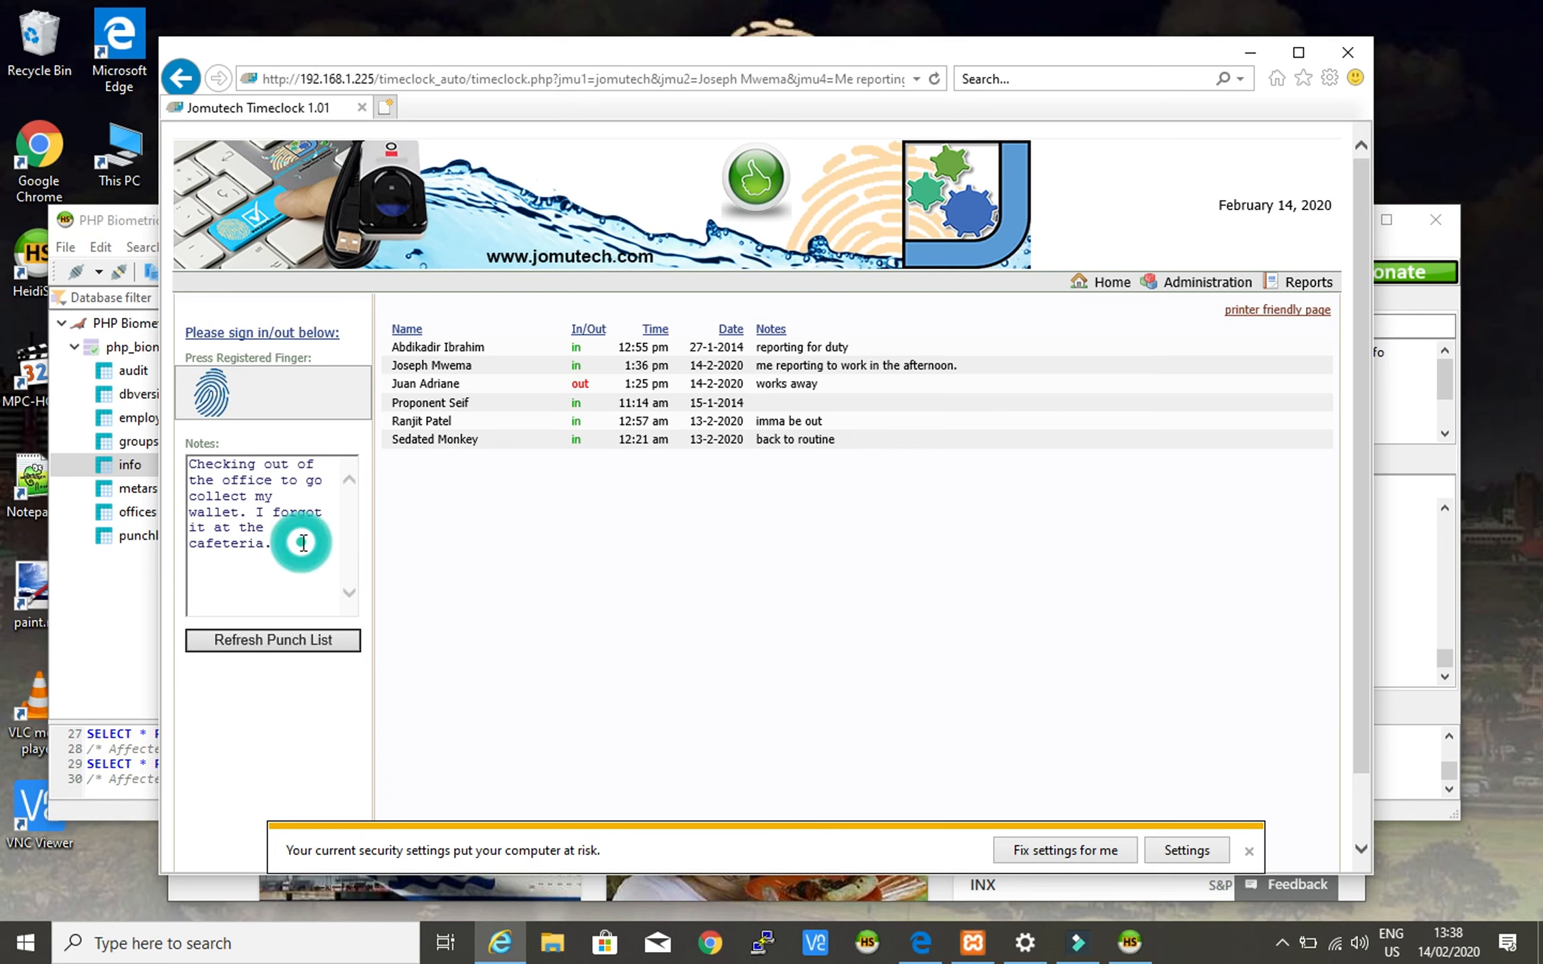
{"action": "left_click", "coordinate": [283, 488]}
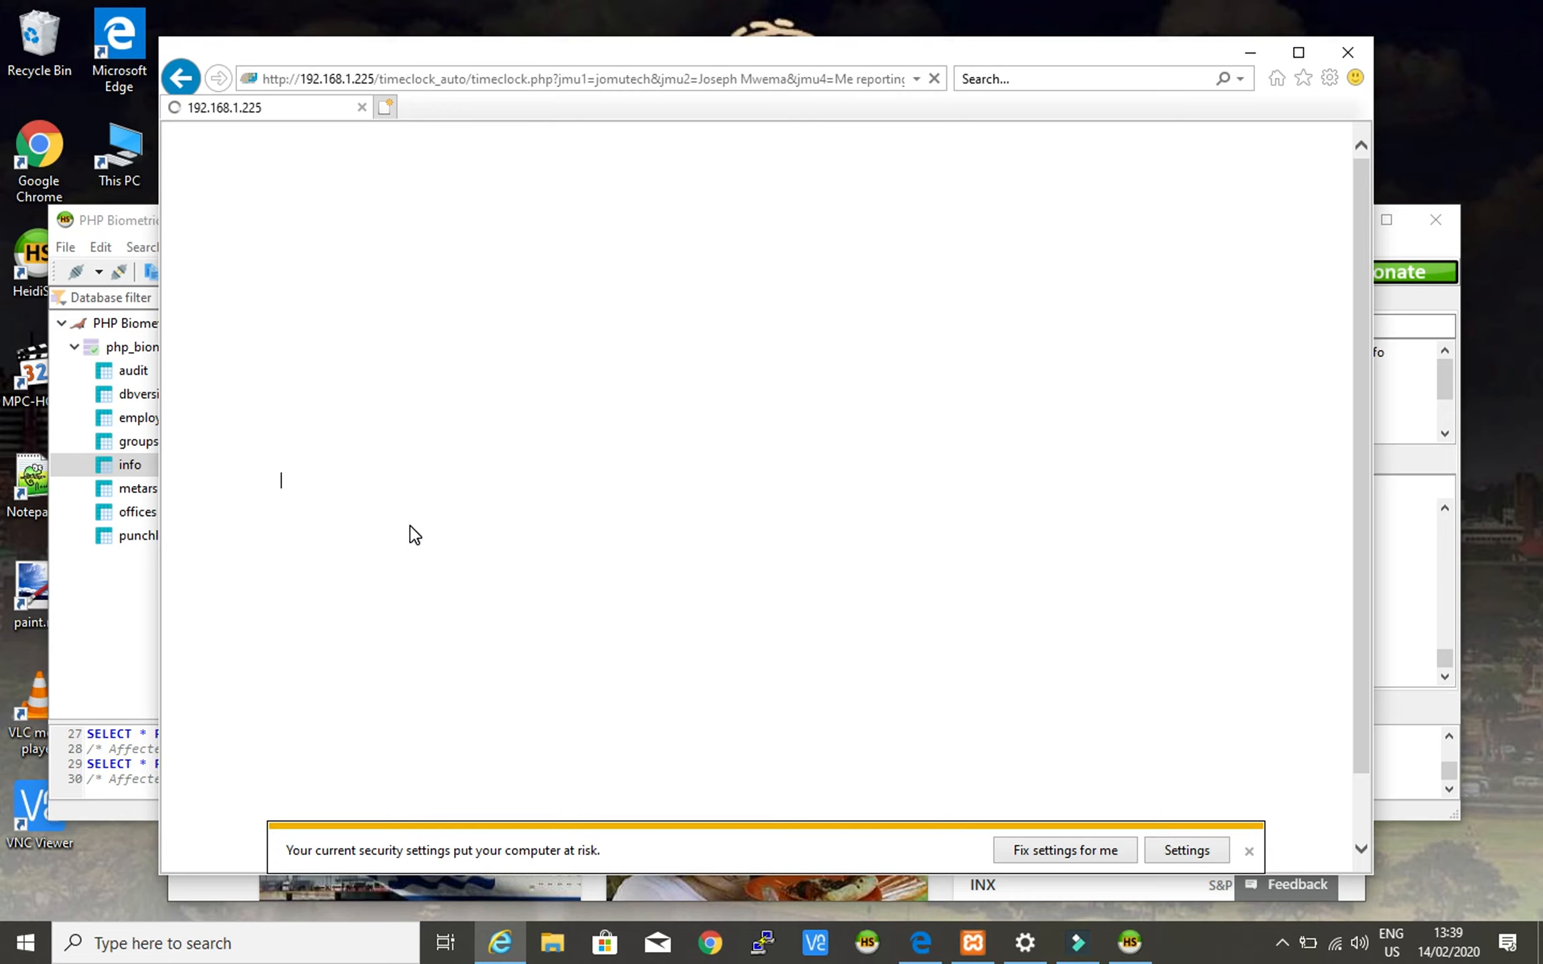
- Dismiss the security warning bar and check the employee's row and 1:38 pm punch time
{"action": "left_click", "coordinate": [1249, 852]}
{"action": "left_click", "coordinate": [1250, 850]}
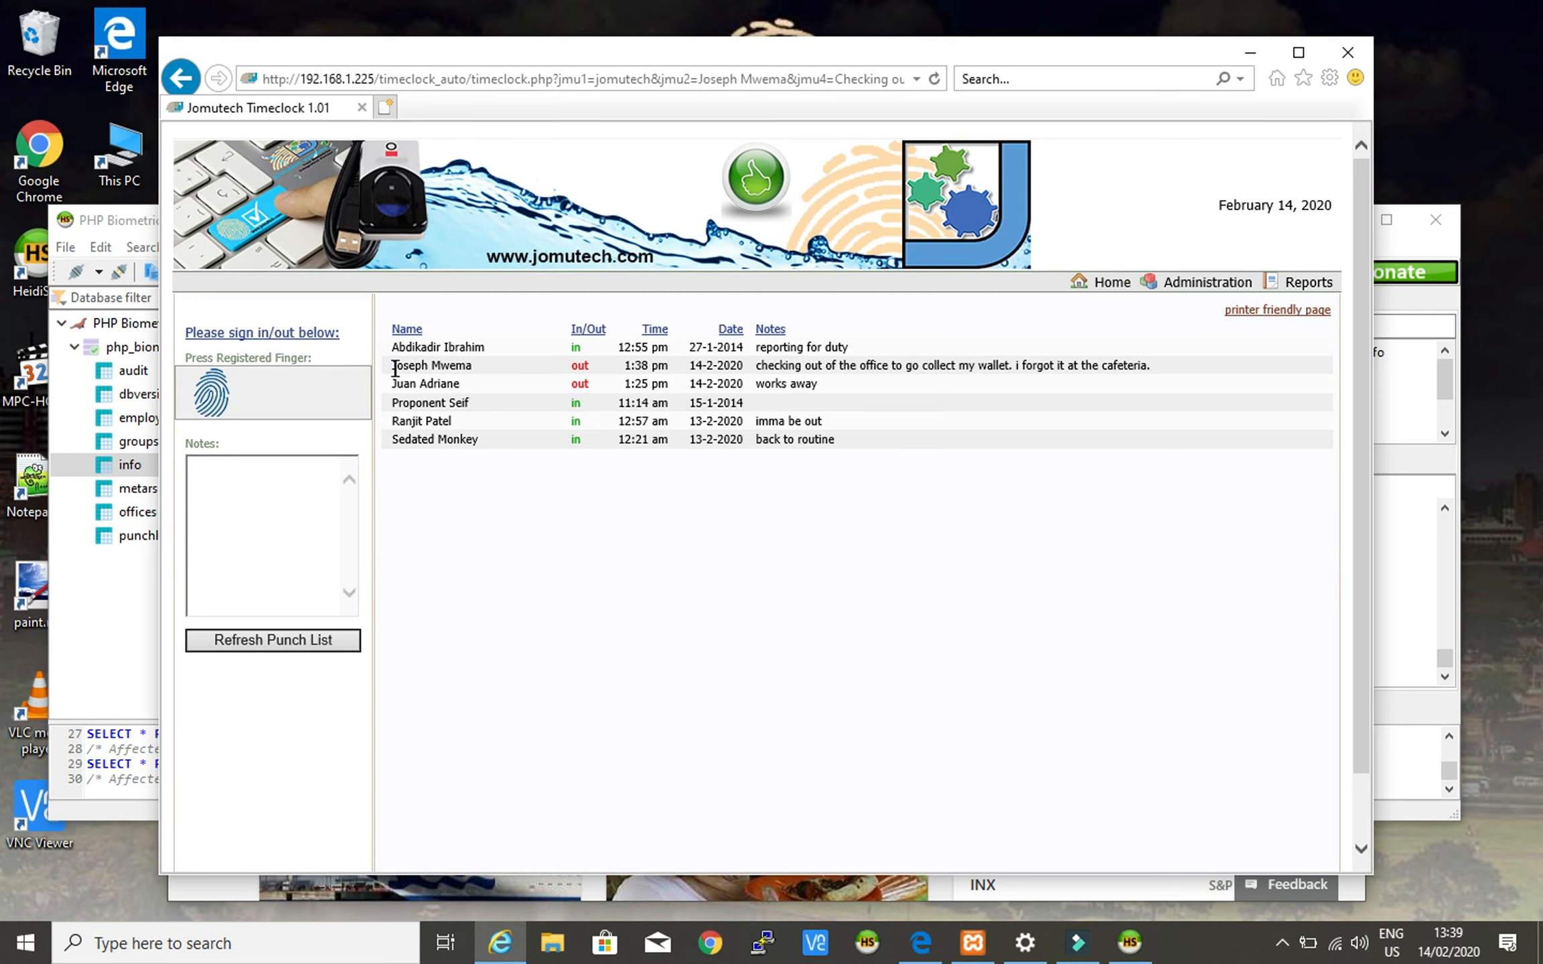
{"action": "left_click_drag", "start_coordinate": [393, 366], "coordinate": [470, 367]}
{"action": "left_click_drag", "start_coordinate": [623, 370], "coordinate": [659, 373]}
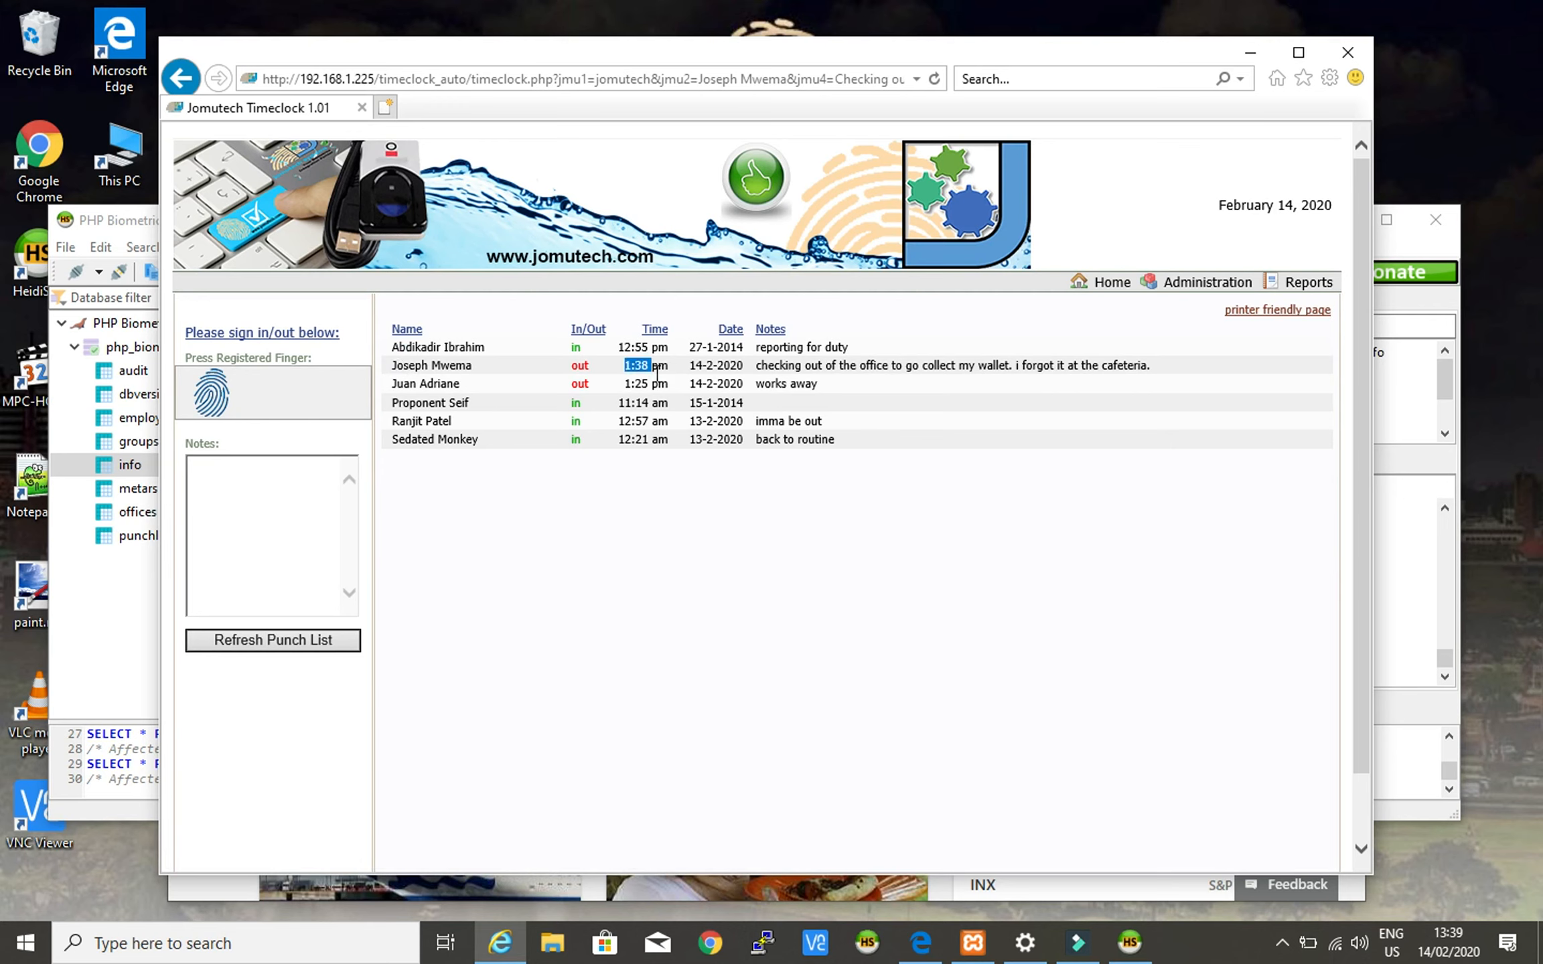
- Compare the punch time with the taskbar clock and check the wallet note before returning to HeidiSQL
{"action": "left_click", "coordinate": [1447, 941]}
{"action": "left_click", "coordinate": [1448, 944]}
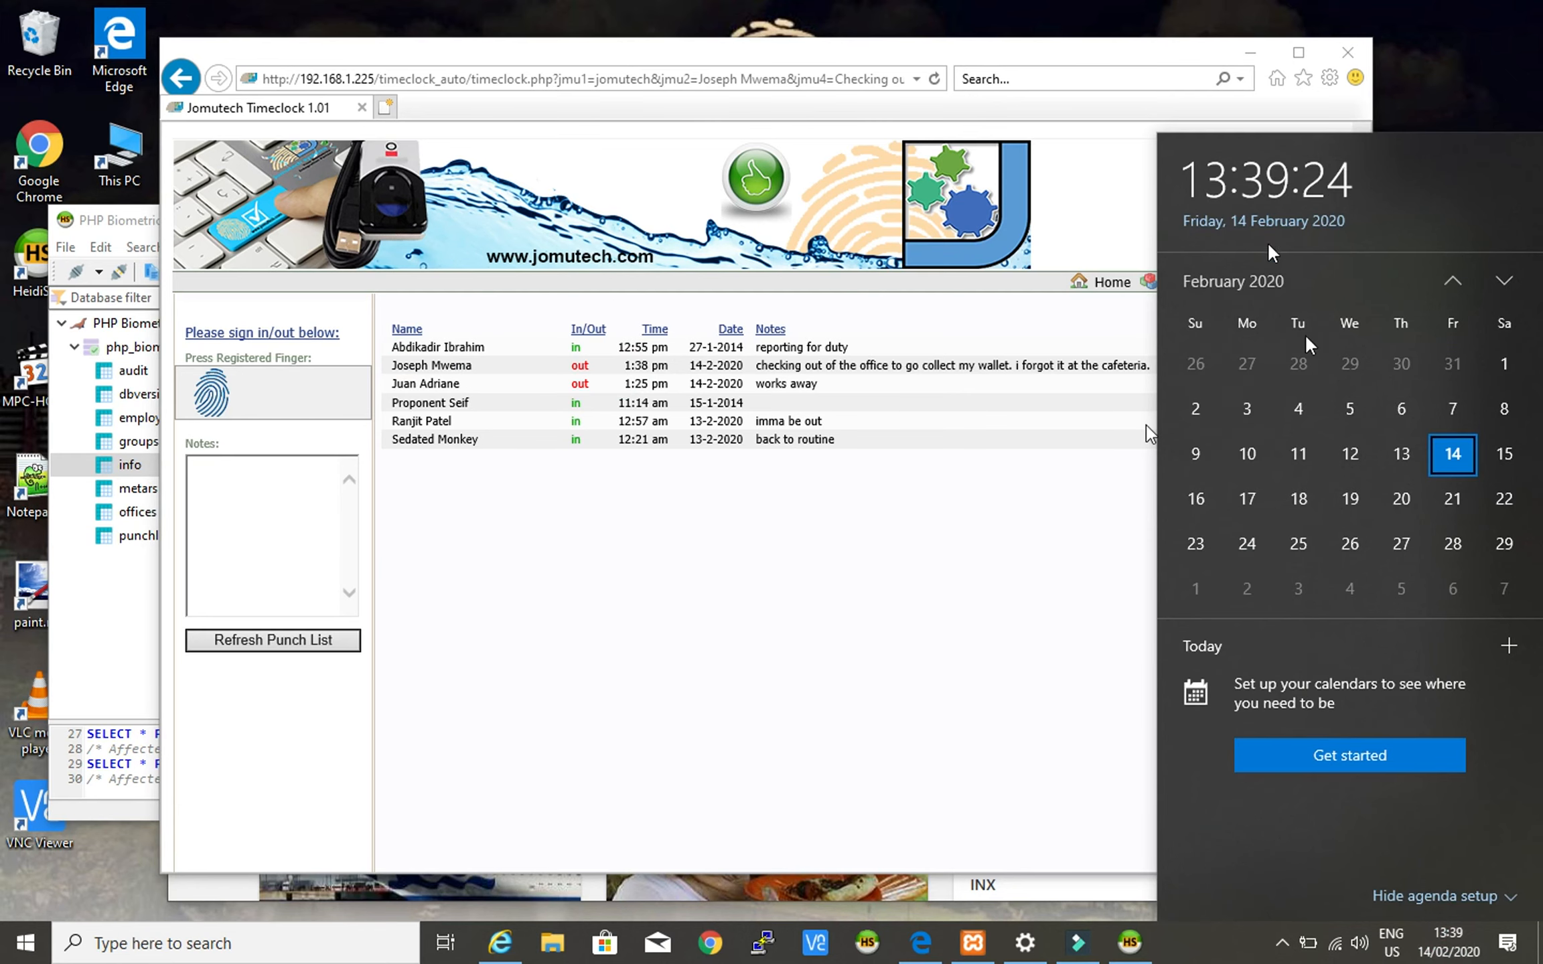
{"action": "left_click", "coordinate": [851, 553]}
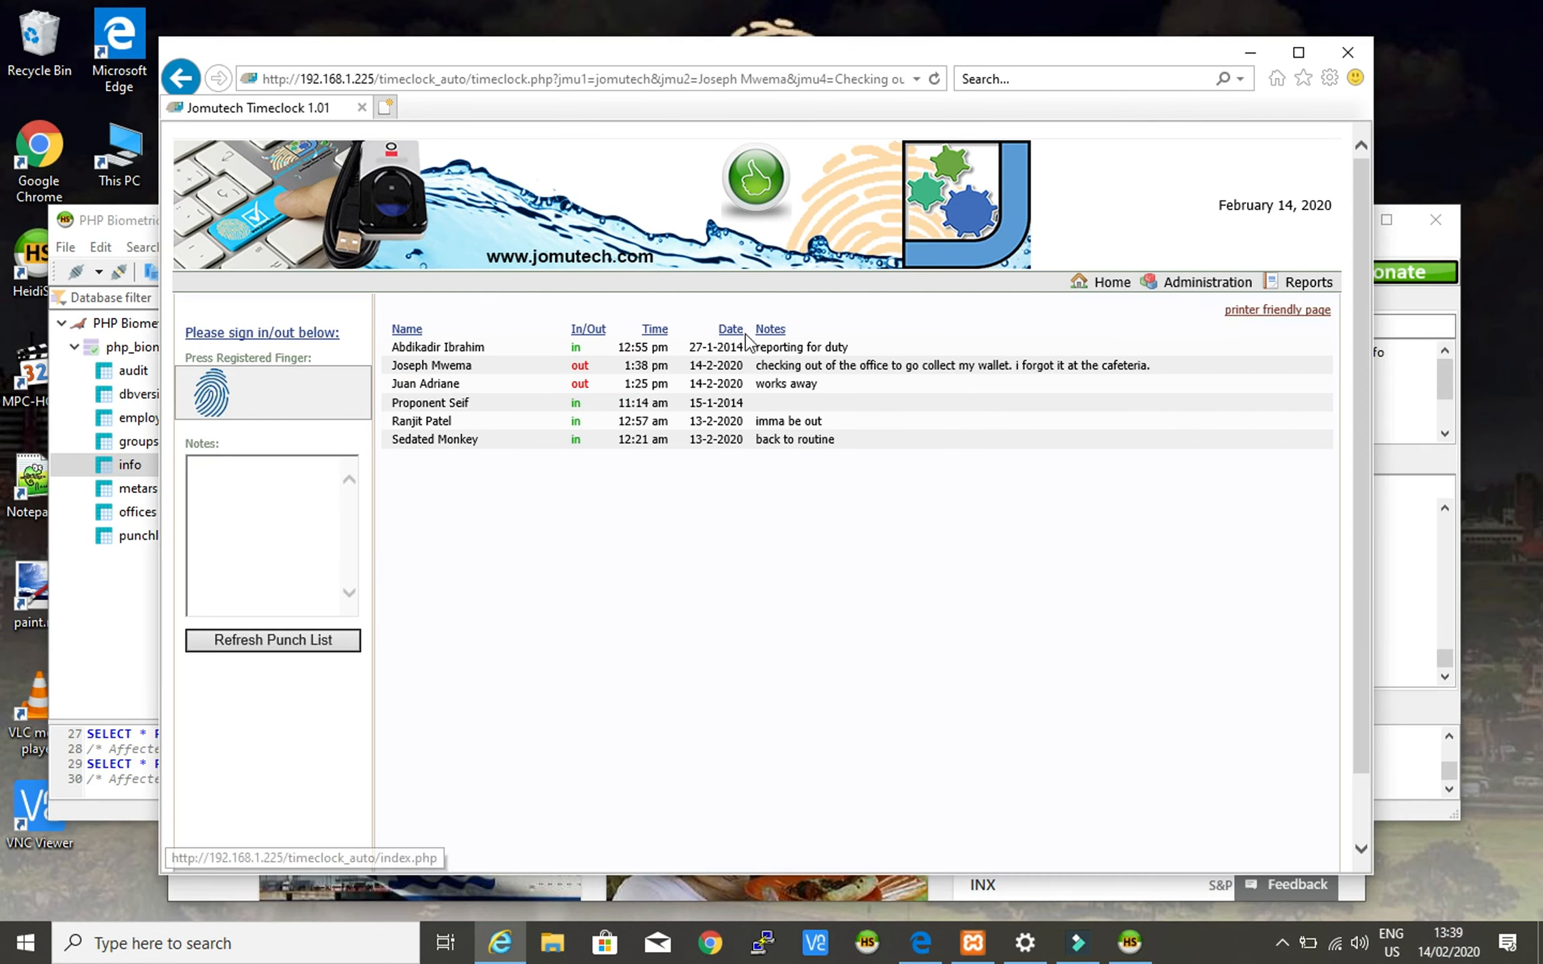
{"action": "left_click_drag", "start_coordinate": [754, 365], "coordinate": [1157, 370]}
{"action": "left_click", "coordinate": [997, 571]}
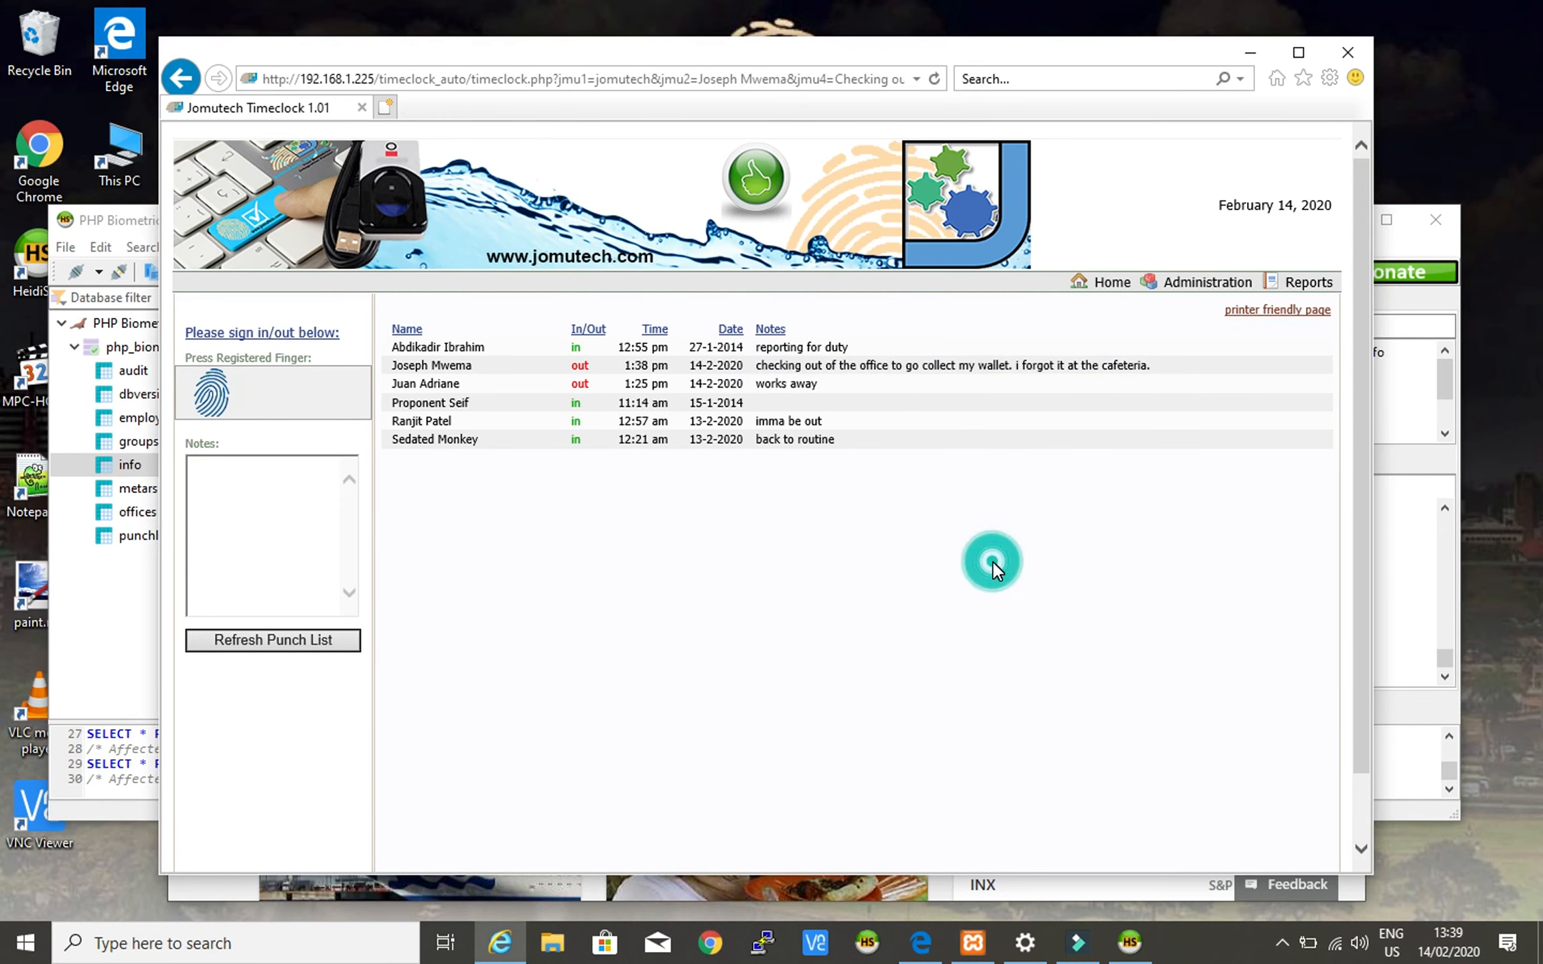
{"action": "left_click", "coordinate": [1127, 941]}
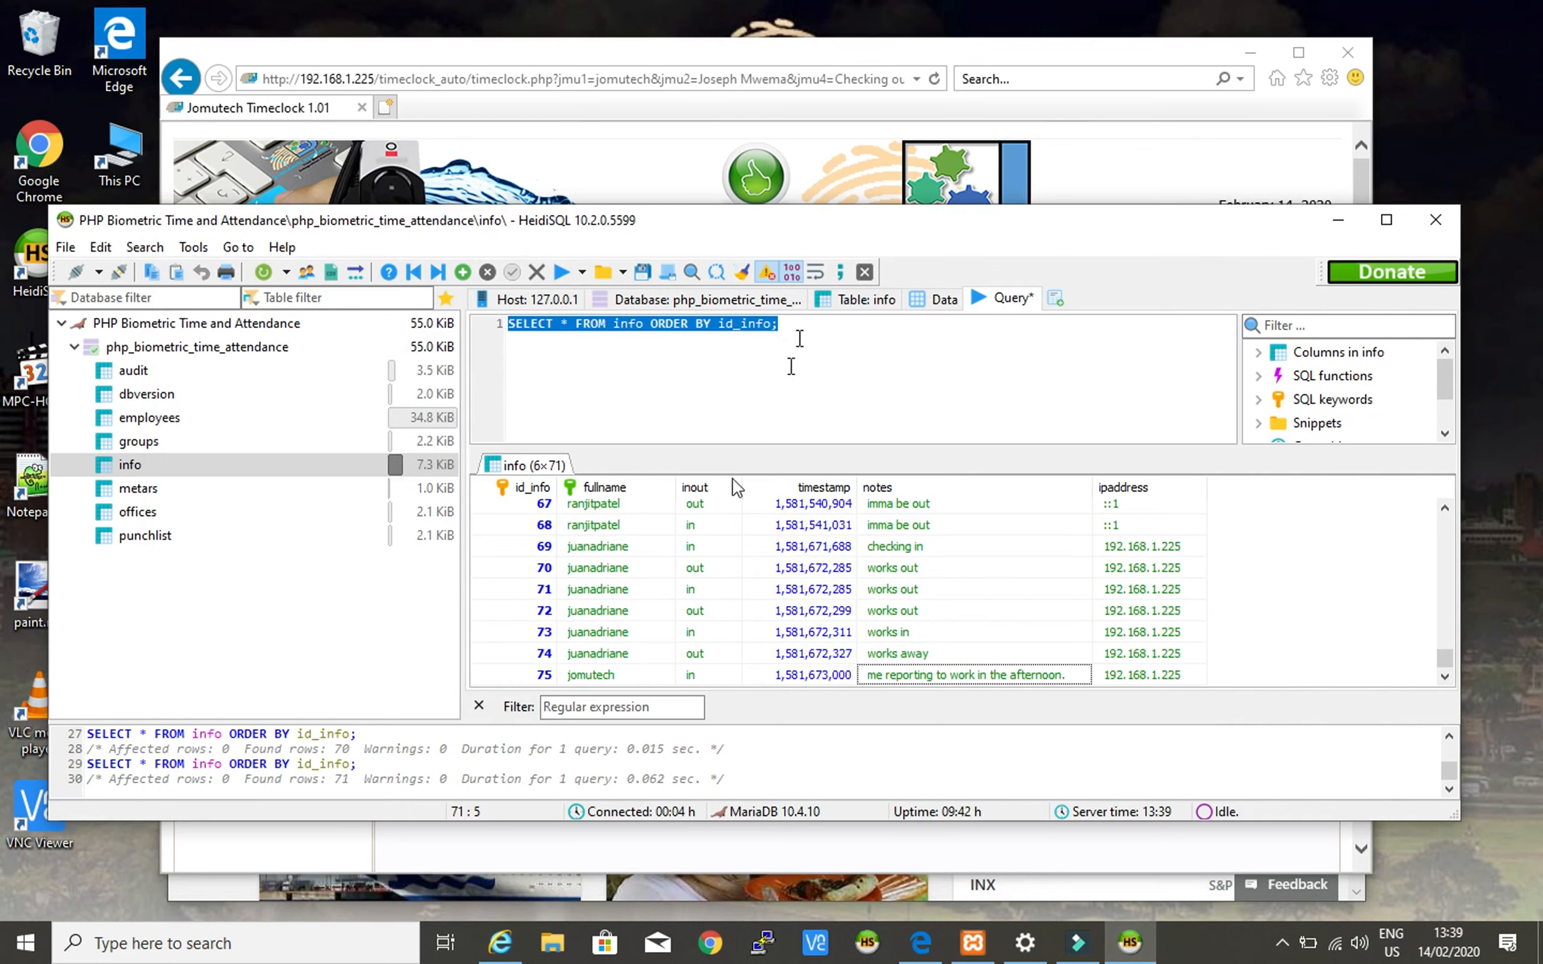
- Rerun the info table query in HeidiSQL via Run Selection
{"action": "left_click", "coordinate": [517, 672]}
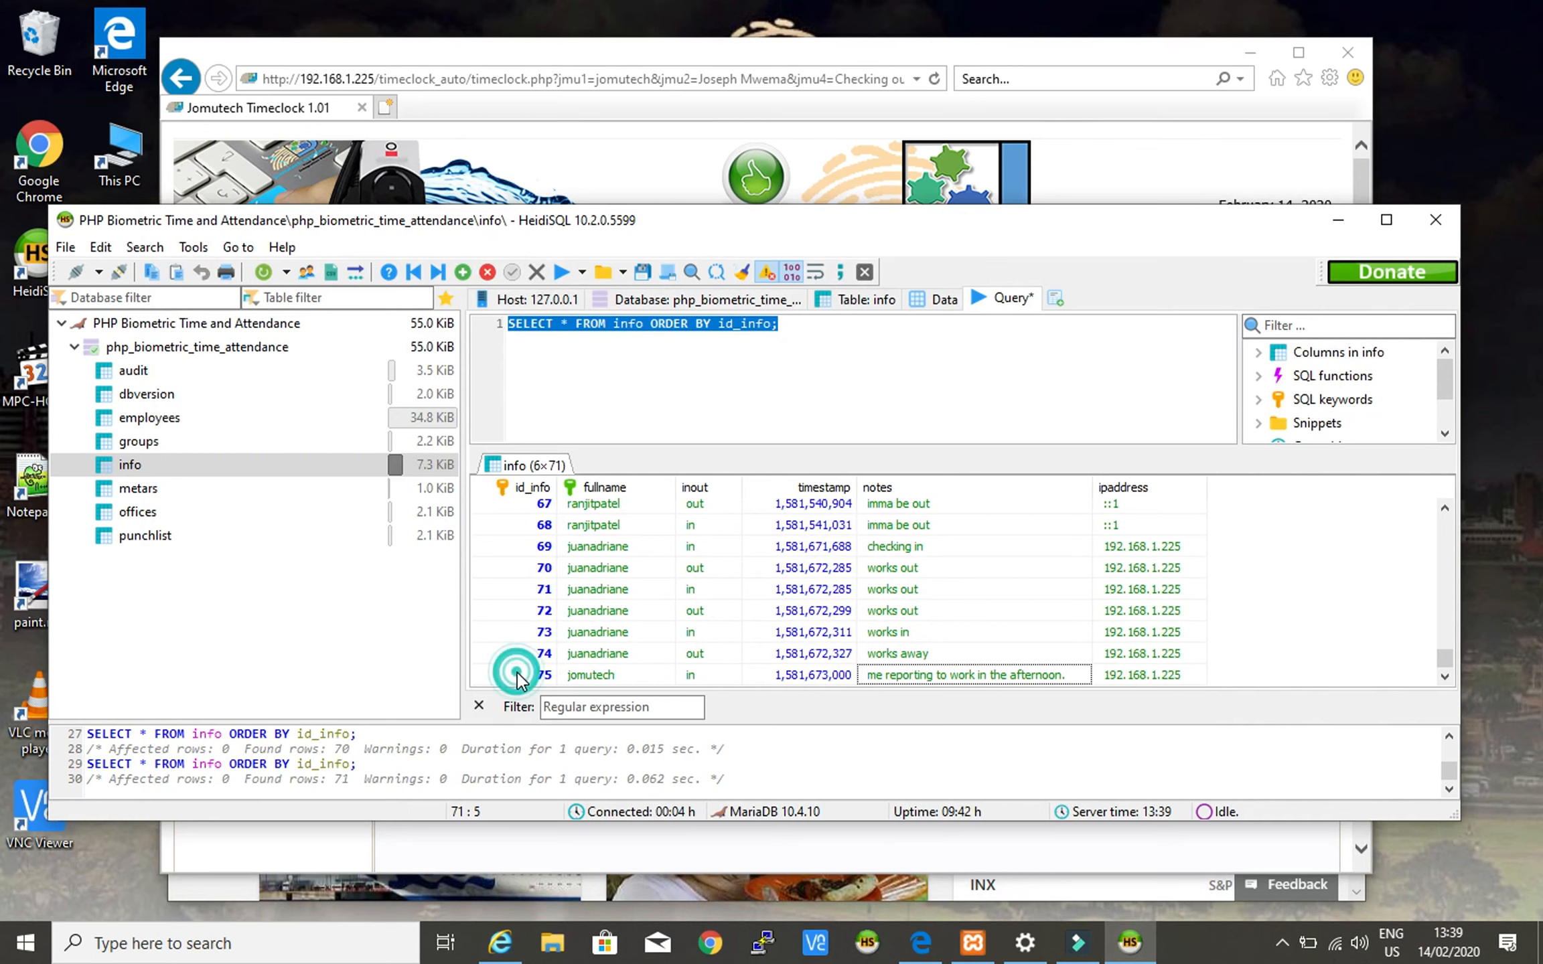
{"action": "right_click", "coordinate": [762, 330]}
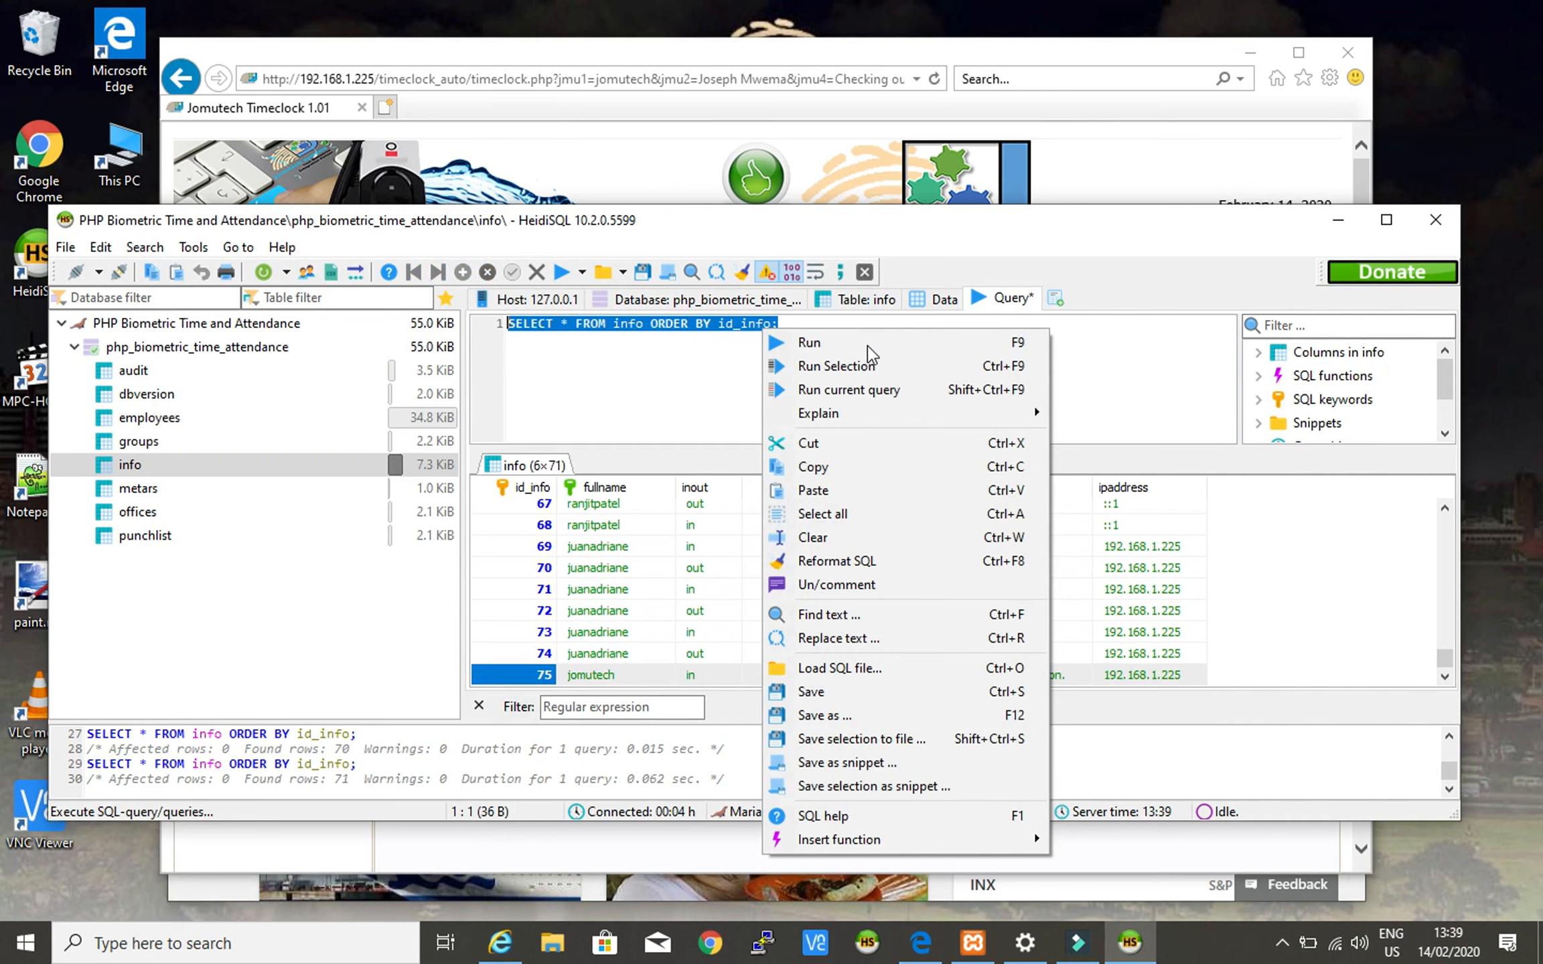
{"action": "left_click", "coordinate": [839, 367]}
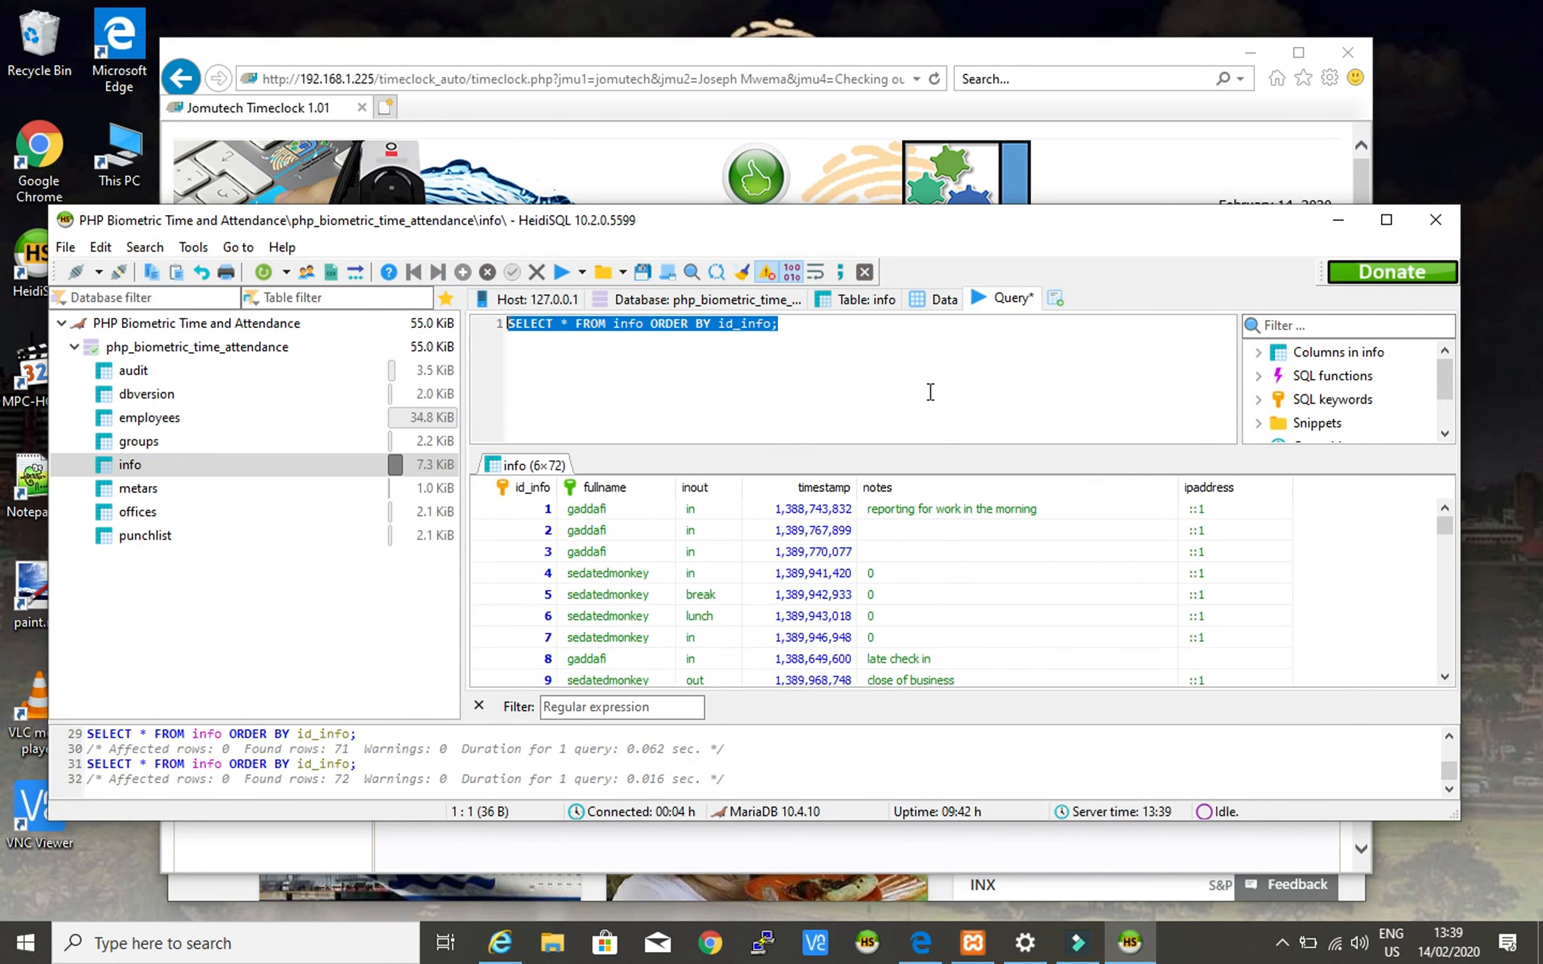
{"action": "left_click", "coordinate": [810, 327]}
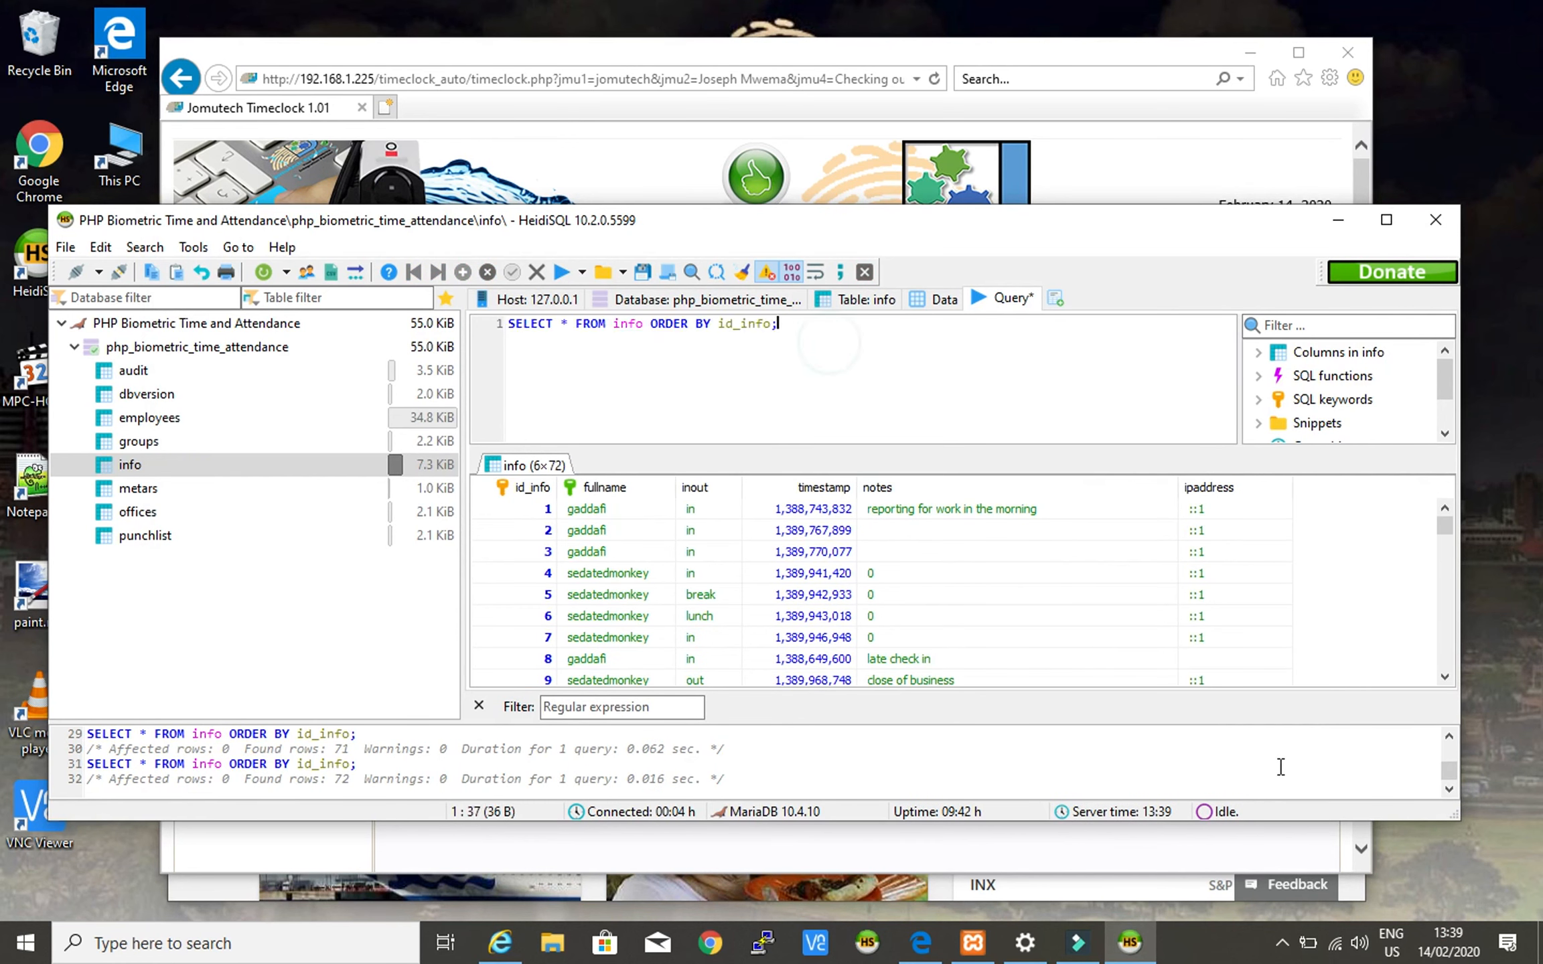
- Confirm new row 76 holds the 'out' punch with the wallet note, then return to the timeclock
{"action": "scroll", "coordinate": [1338, 652], "scroll_direction": "down", "scroll_amount": 18}
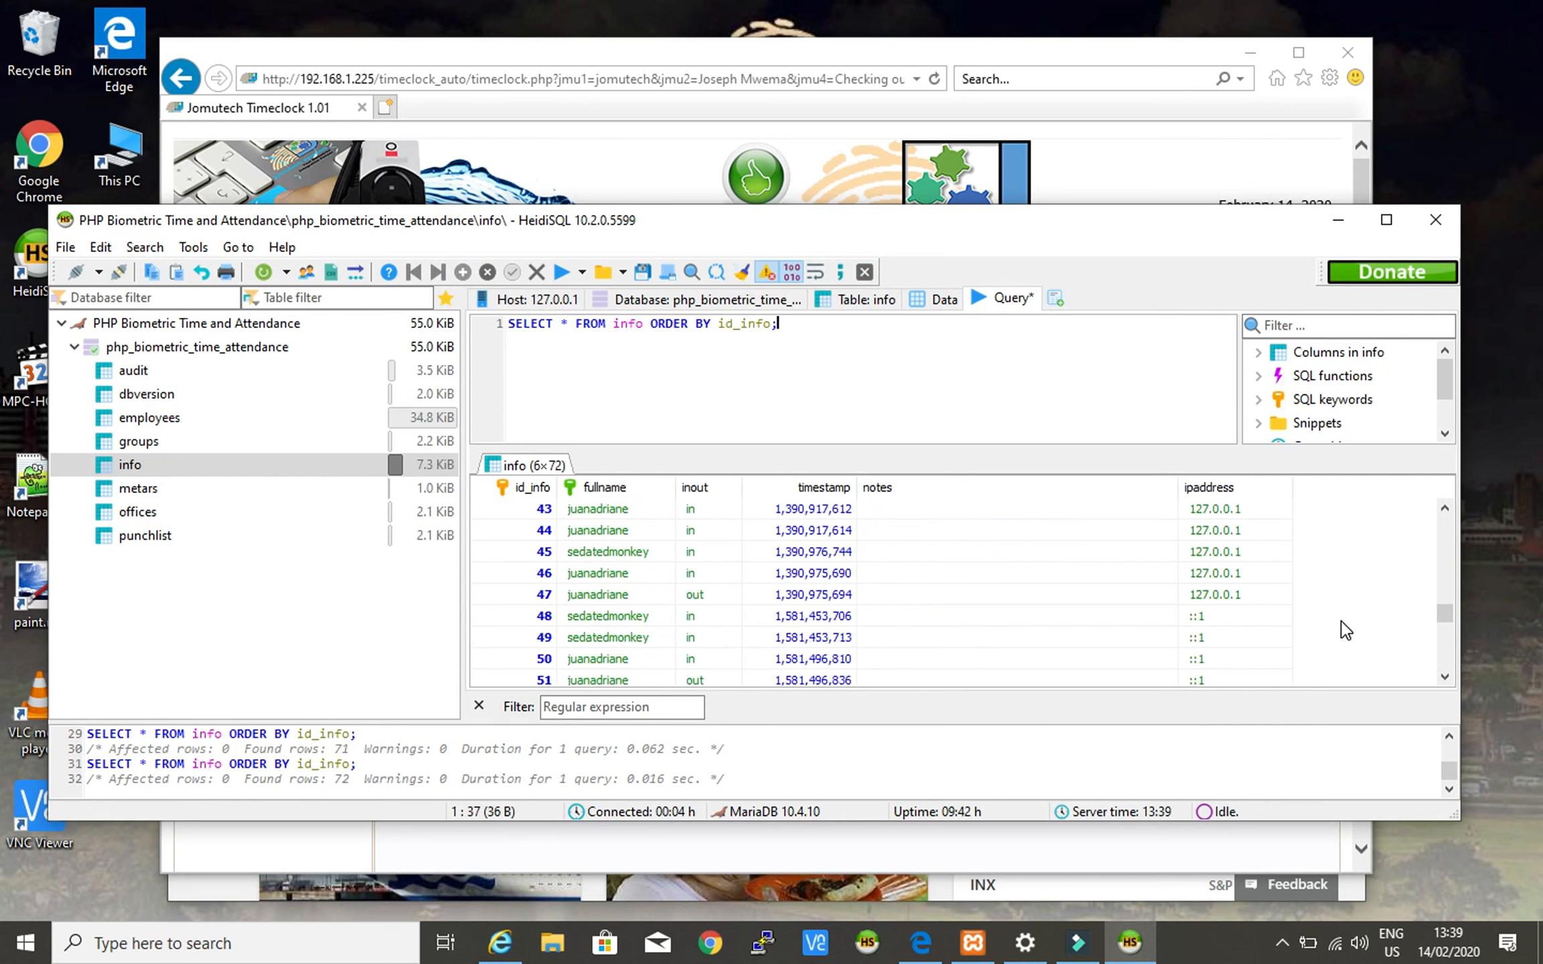
{"action": "scroll", "coordinate": [1337, 633], "scroll_direction": "down", "scroll_amount": 5}
{"action": "left_click", "coordinate": [505, 678]}
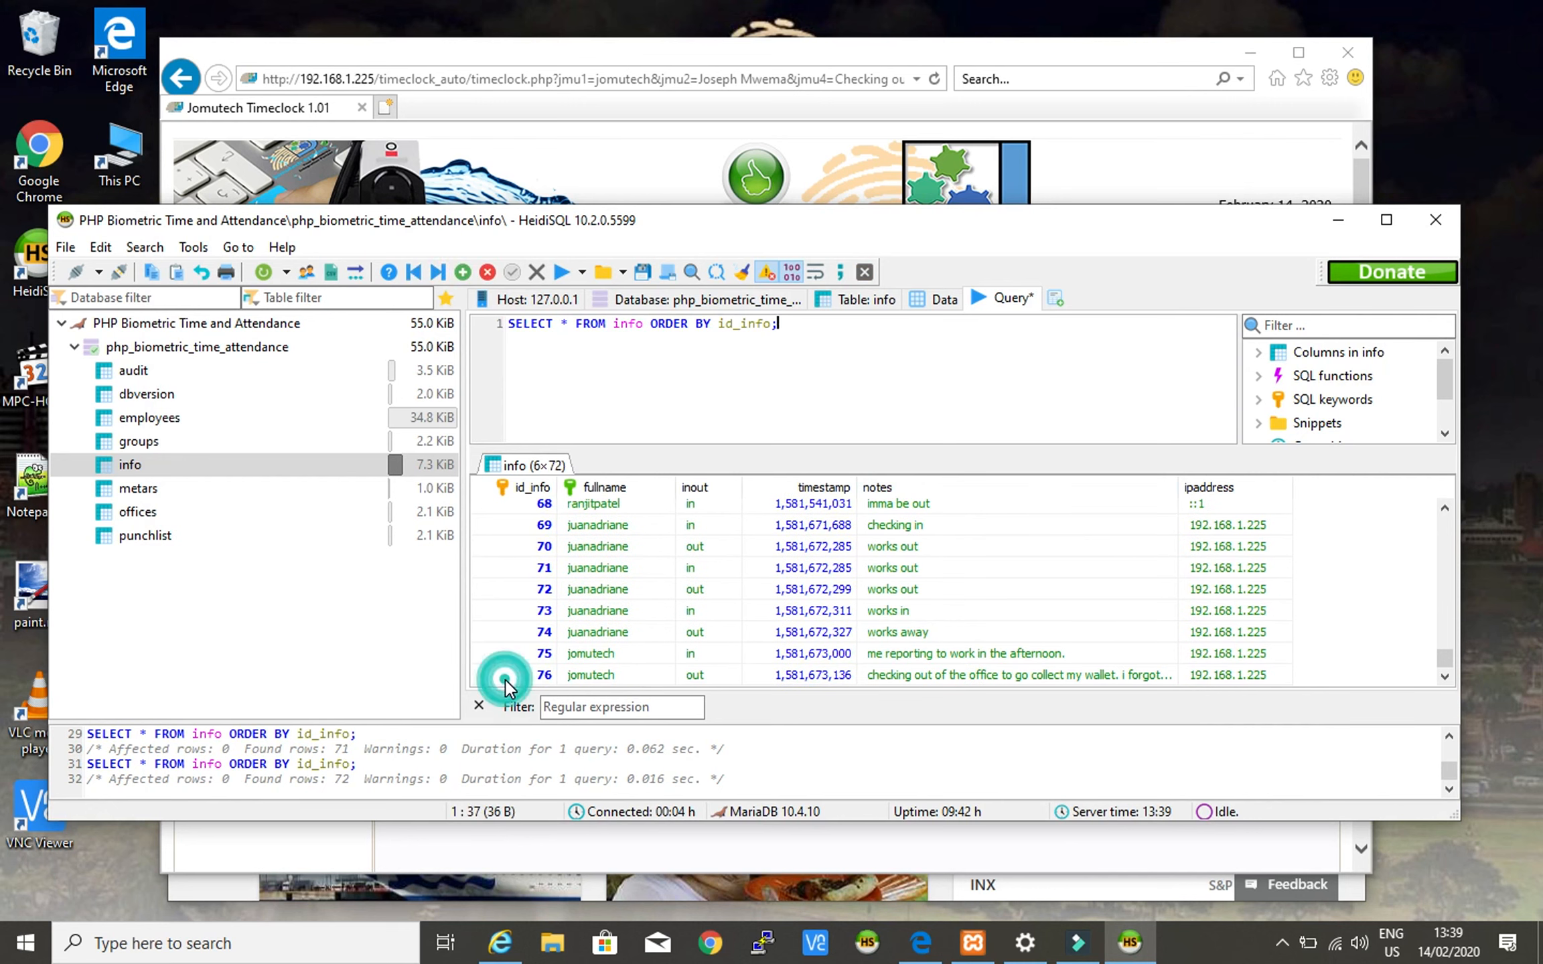
{"action": "left_click", "coordinate": [925, 680]}
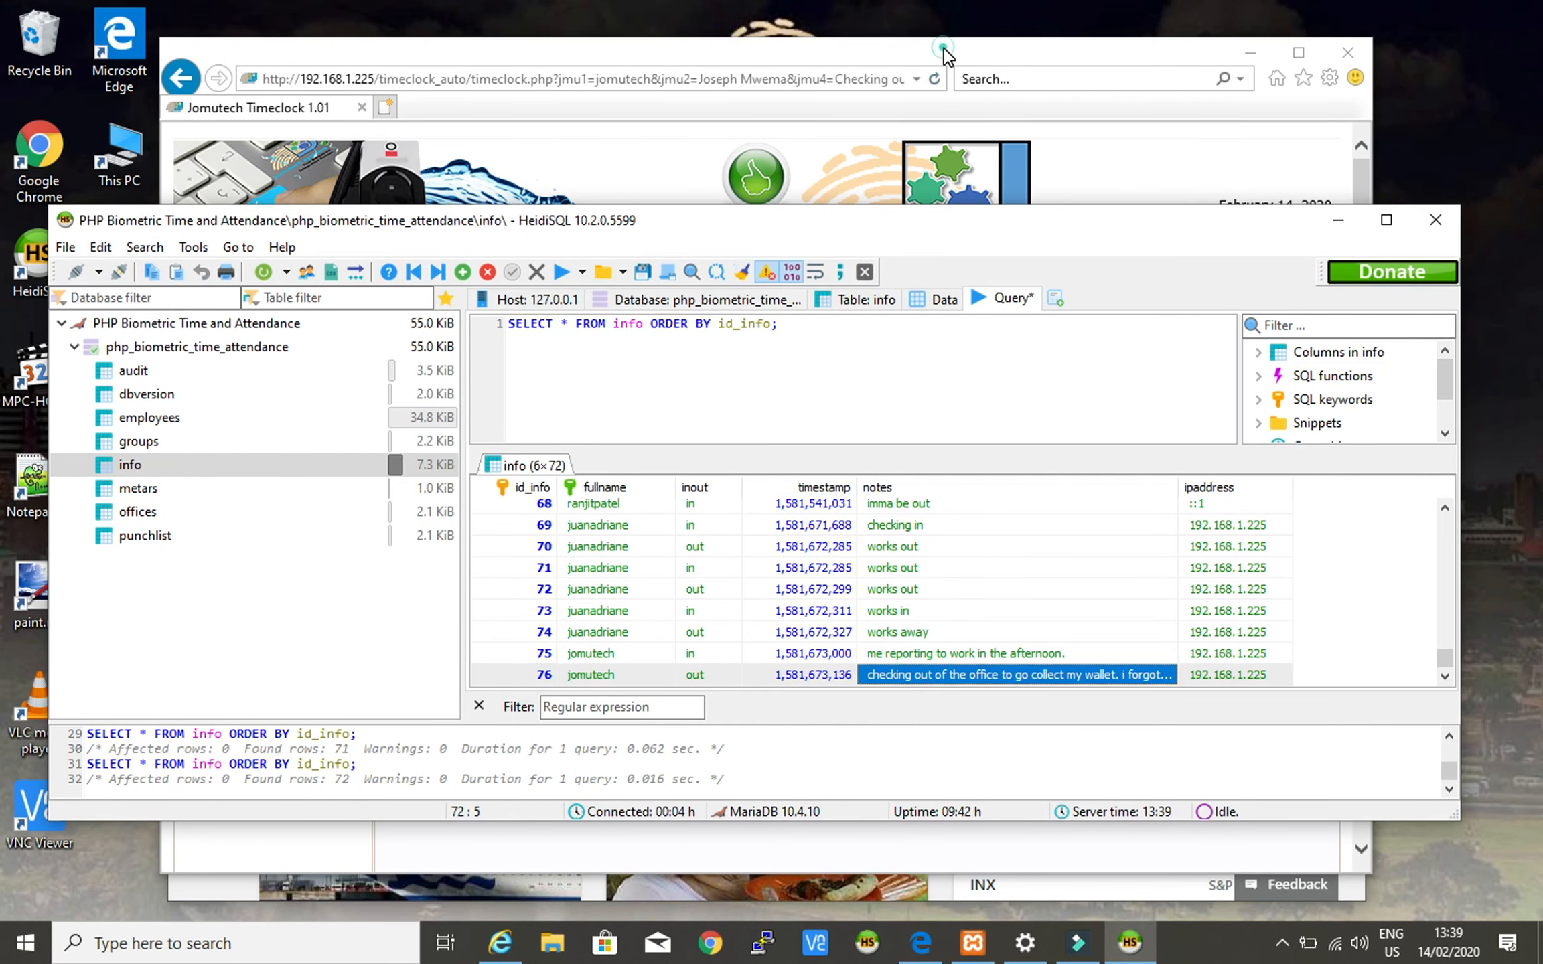
{"action": "left_click", "coordinate": [944, 48]}
{"action": "left_click", "coordinate": [610, 557]}
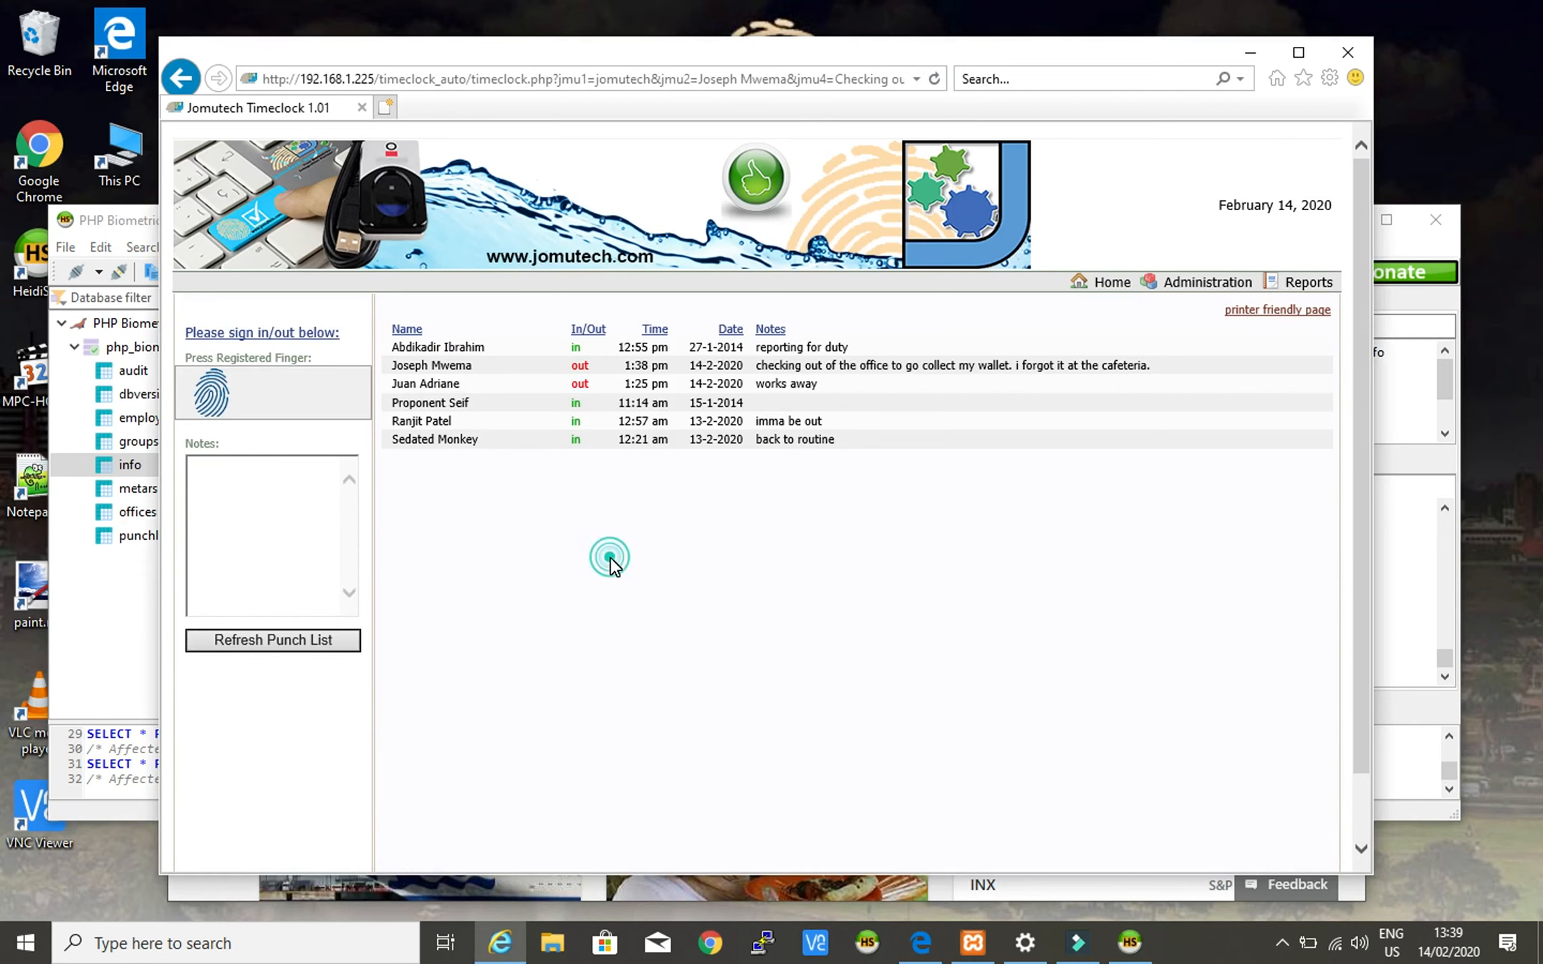
- Review the punch list entry showing the employee out at 1:38 pm
{"action": "left_click", "coordinate": [235, 490]}
{"action": "left_click_drag", "start_coordinate": [392, 365], "coordinate": [475, 366]}
{"action": "double_click", "coordinate": [579, 365]}
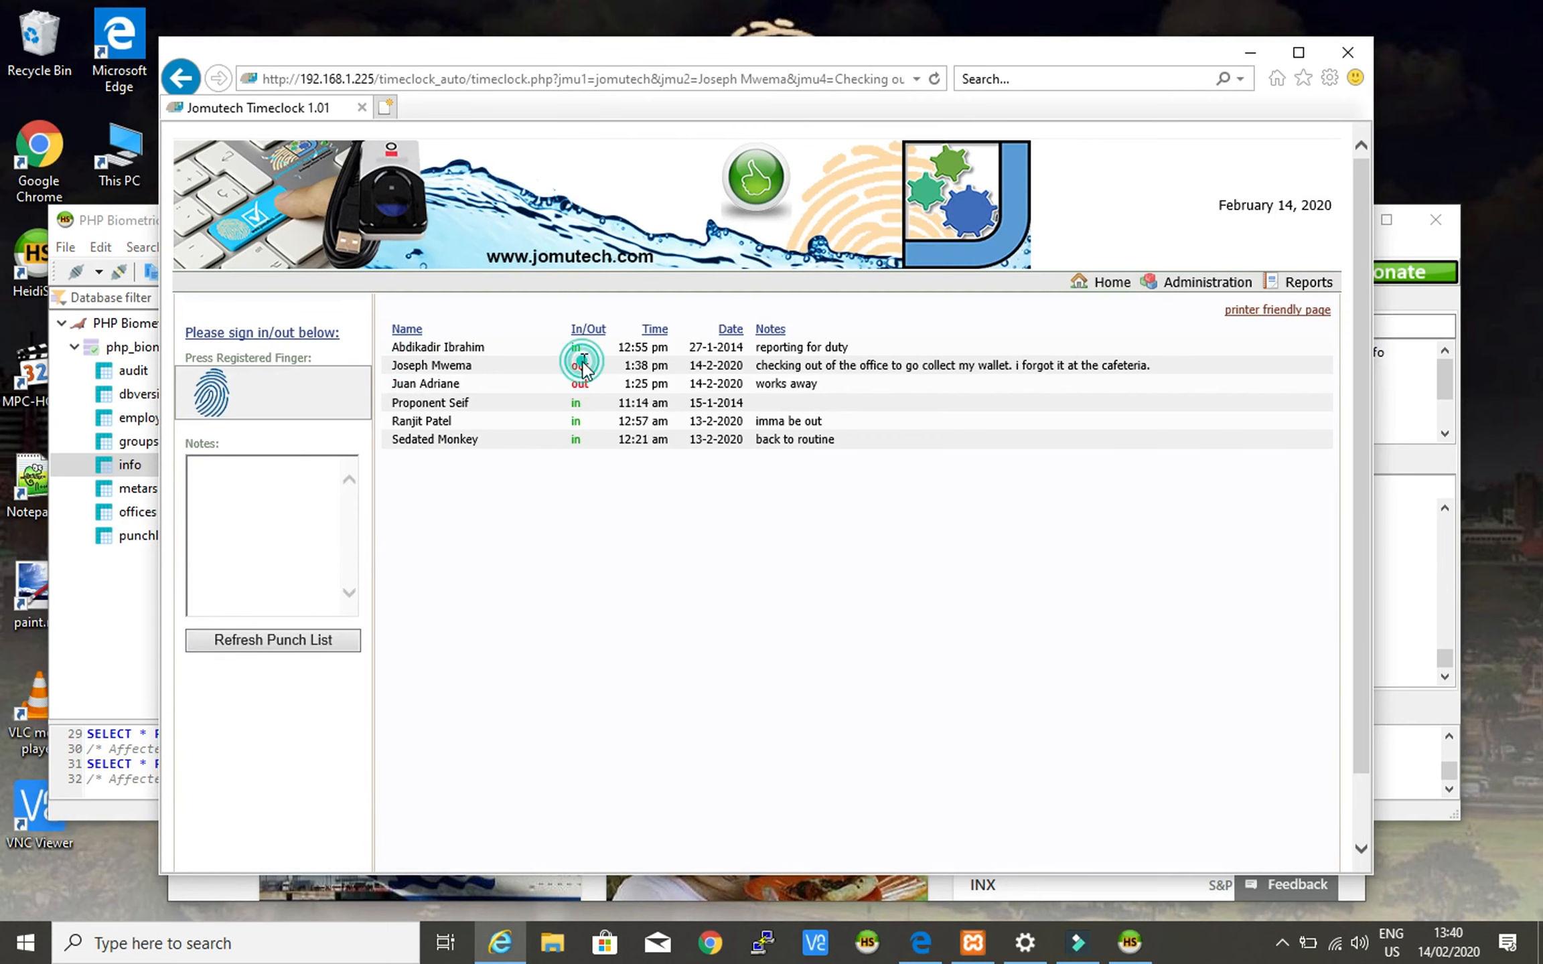
{"action": "left_click", "coordinate": [524, 628]}
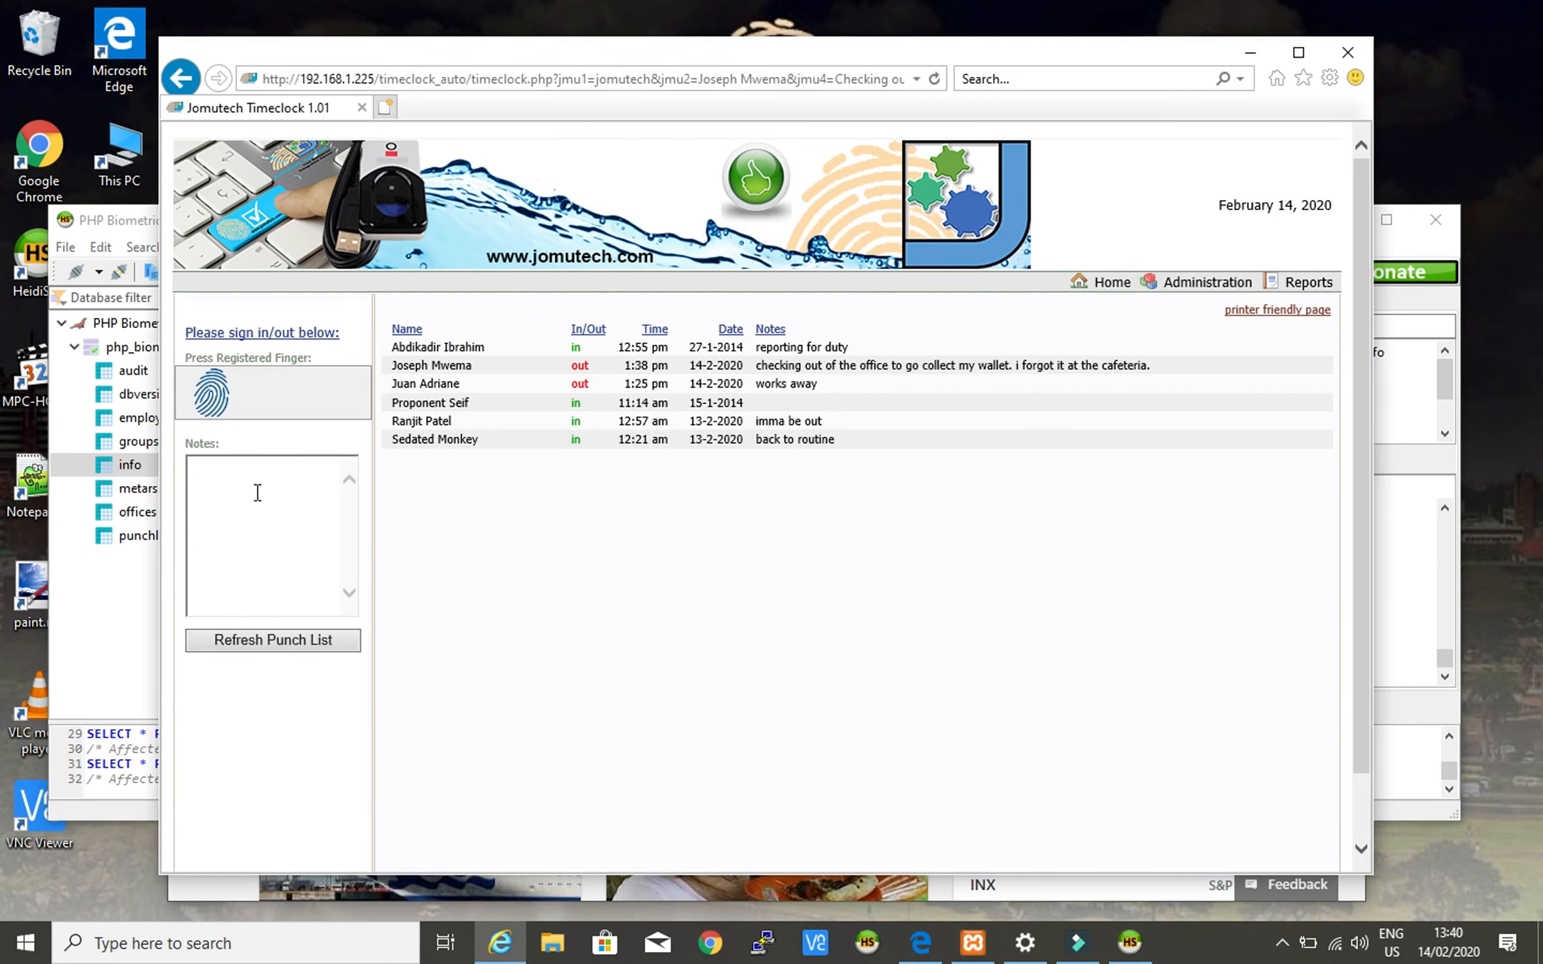
{"action": "left_click", "coordinate": [624, 363]}
{"action": "left_click_drag", "start_coordinate": [624, 363], "coordinate": [665, 362]}
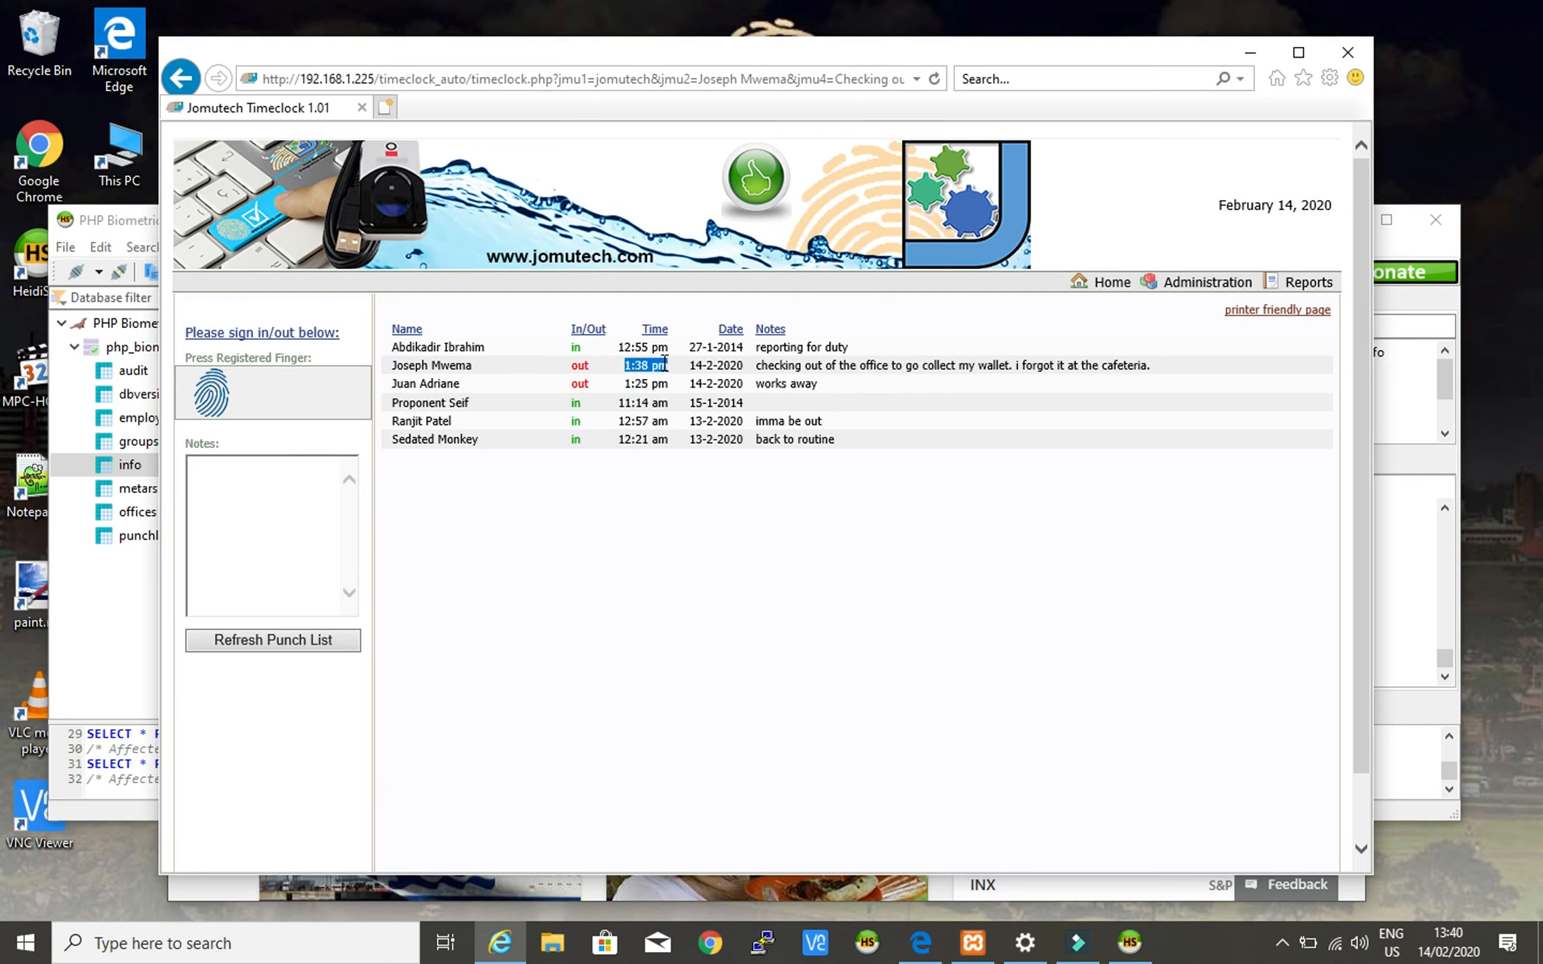
{"action": "left_click", "coordinate": [748, 539]}
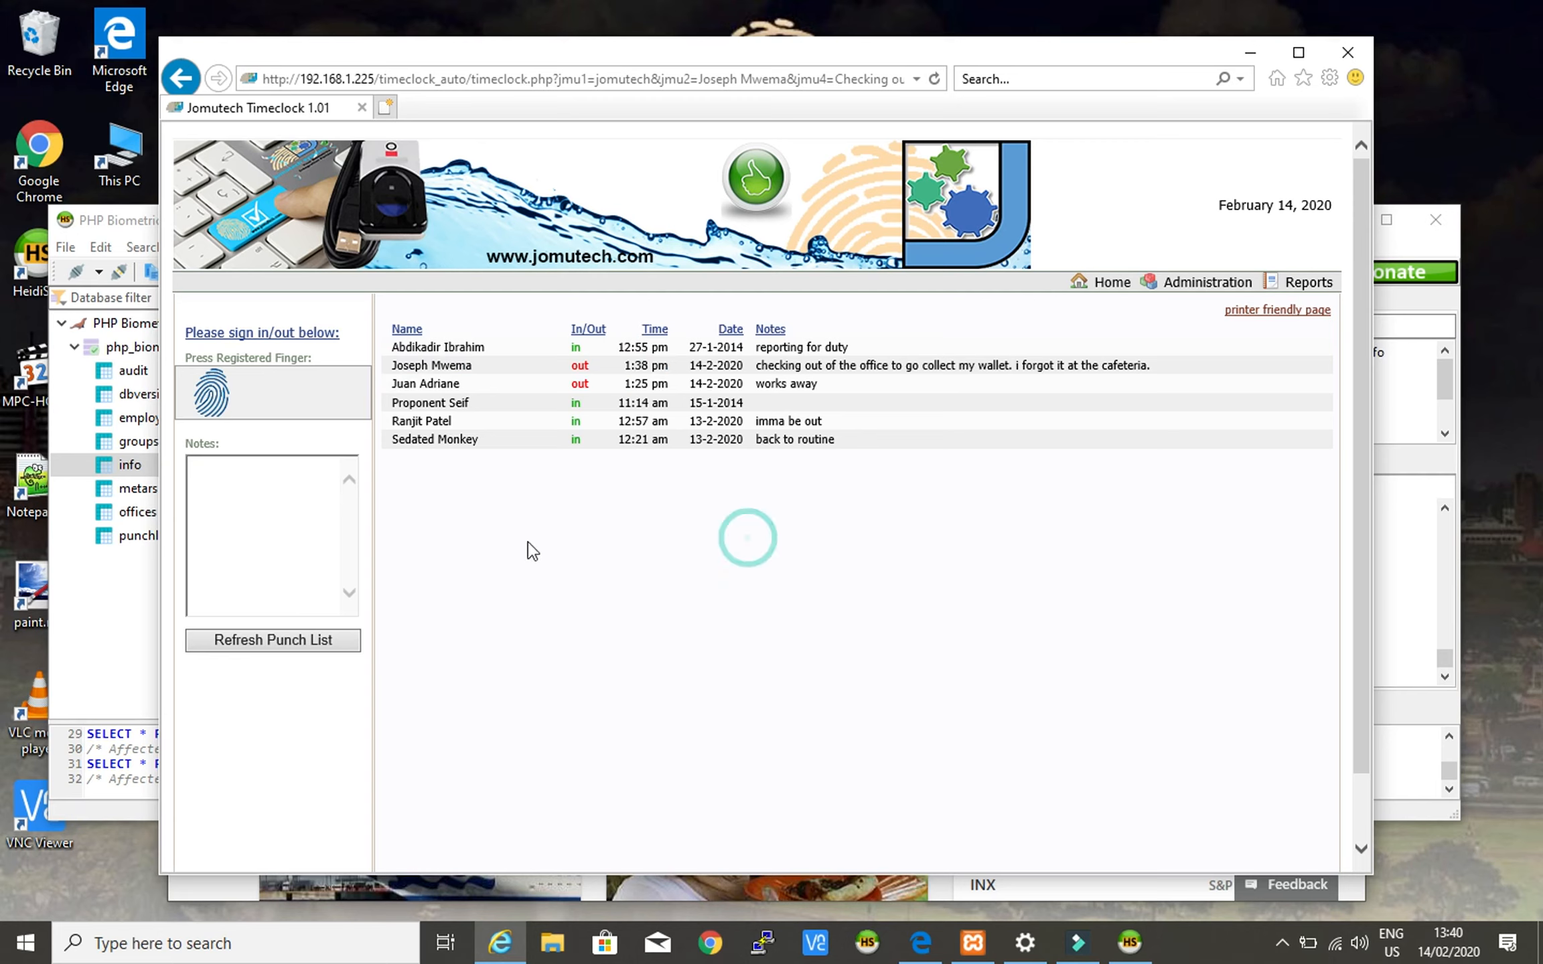
- Write the note 'Returning back to office after failing to find my wallet at the company cafeteria.'
{"action": "left_click", "coordinate": [292, 499]}
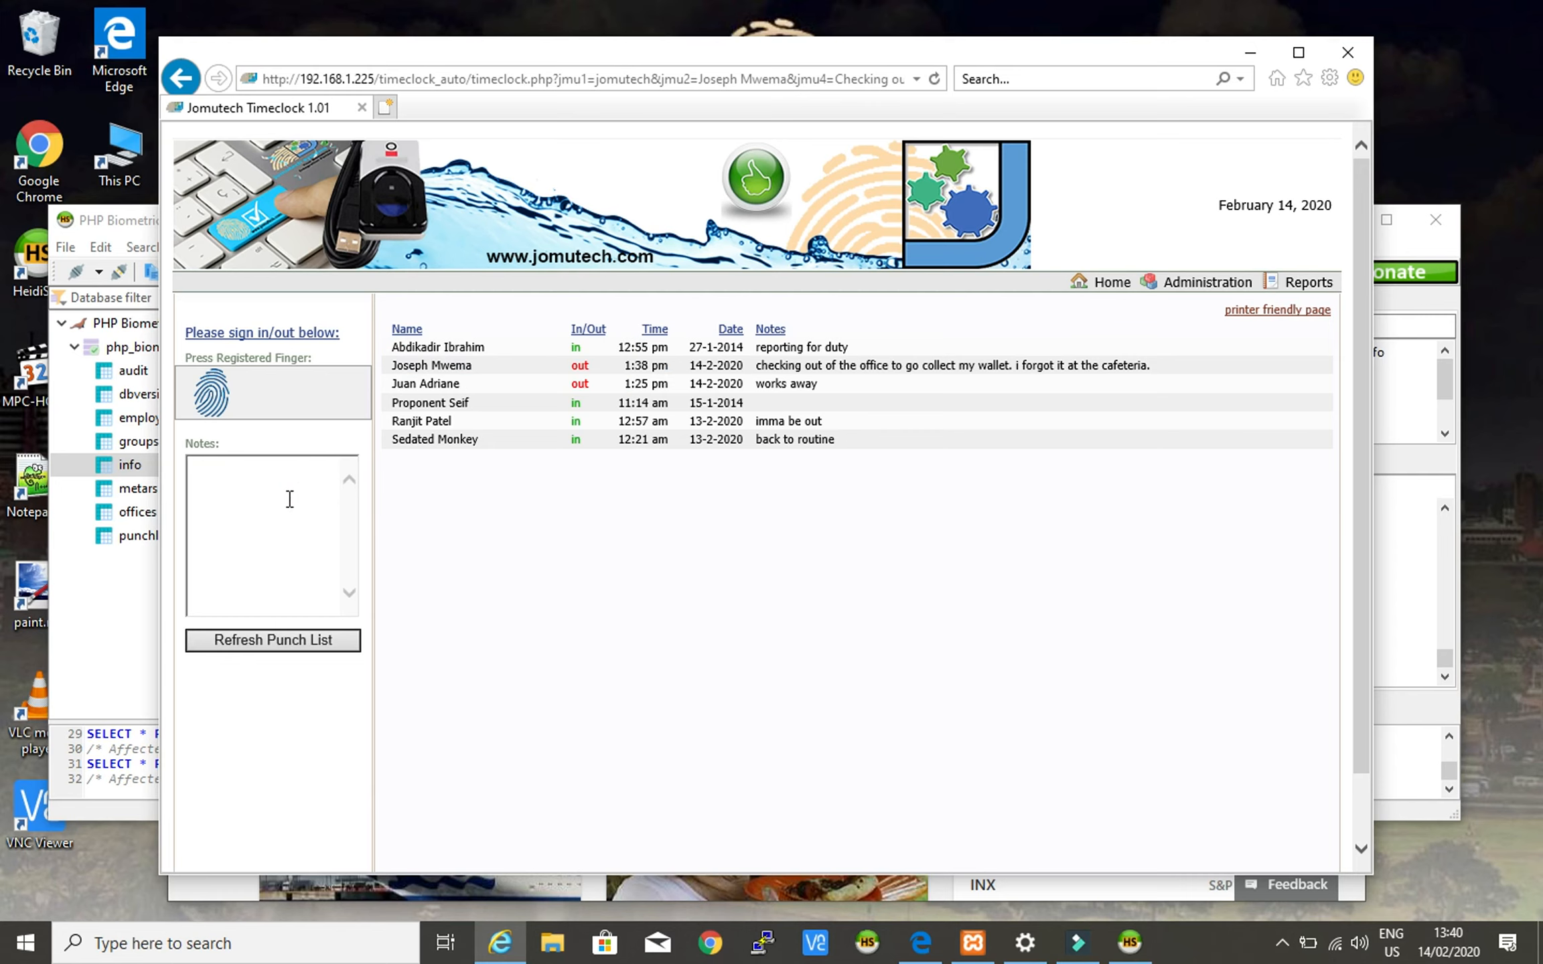
{"action": "type", "text": "Returning back to office after f"}
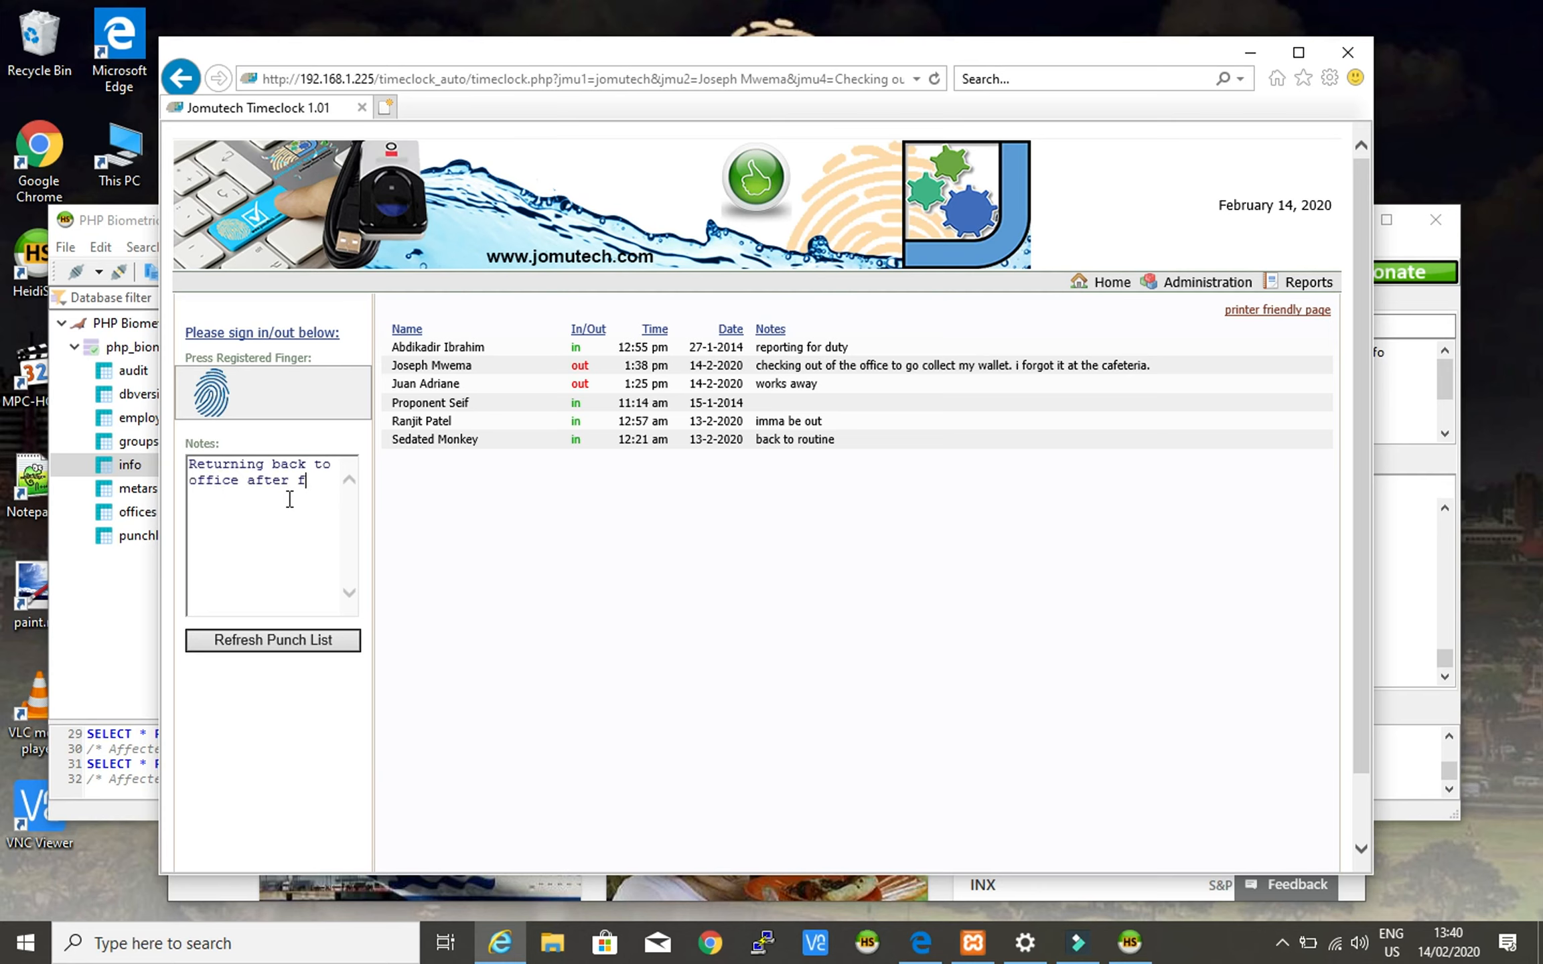
{"action": "type", "text": "ailing to find my walle"}
{"action": "type", "text": "t at the cafeteria."}
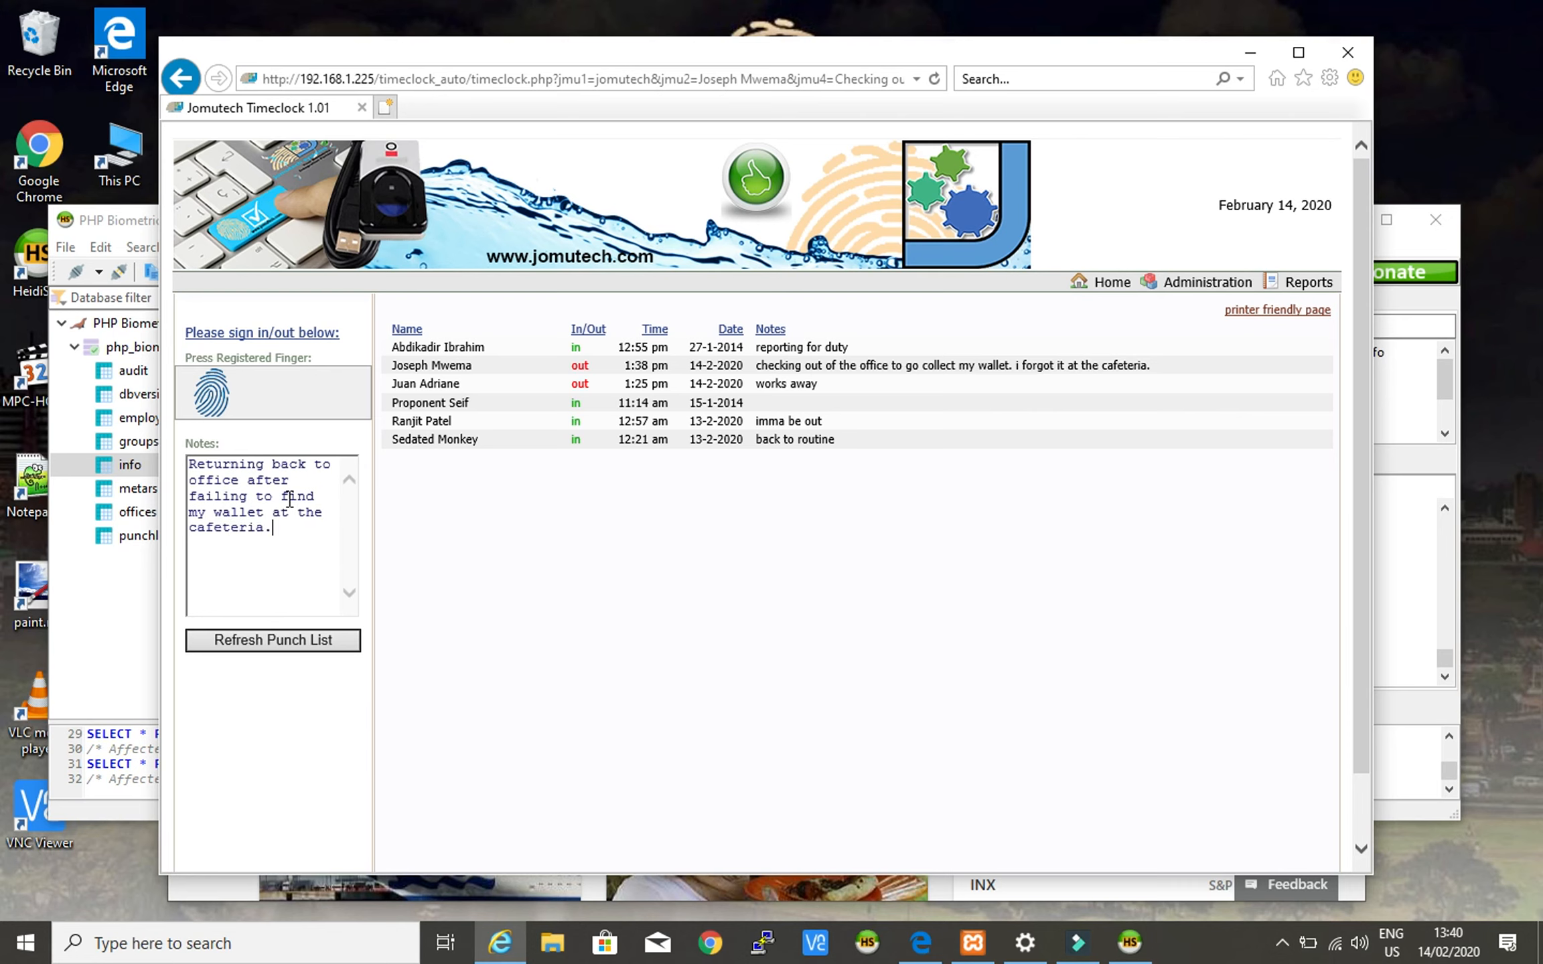
{"action": "left_click", "coordinate": [332, 512]}
{"action": "left_click", "coordinate": [318, 512]}
{"action": "left_click", "coordinate": [322, 511]}
{"action": "type", "text": "company"}
{"action": "left_click", "coordinate": [334, 529]}
{"action": "left_click", "coordinate": [565, 539]}
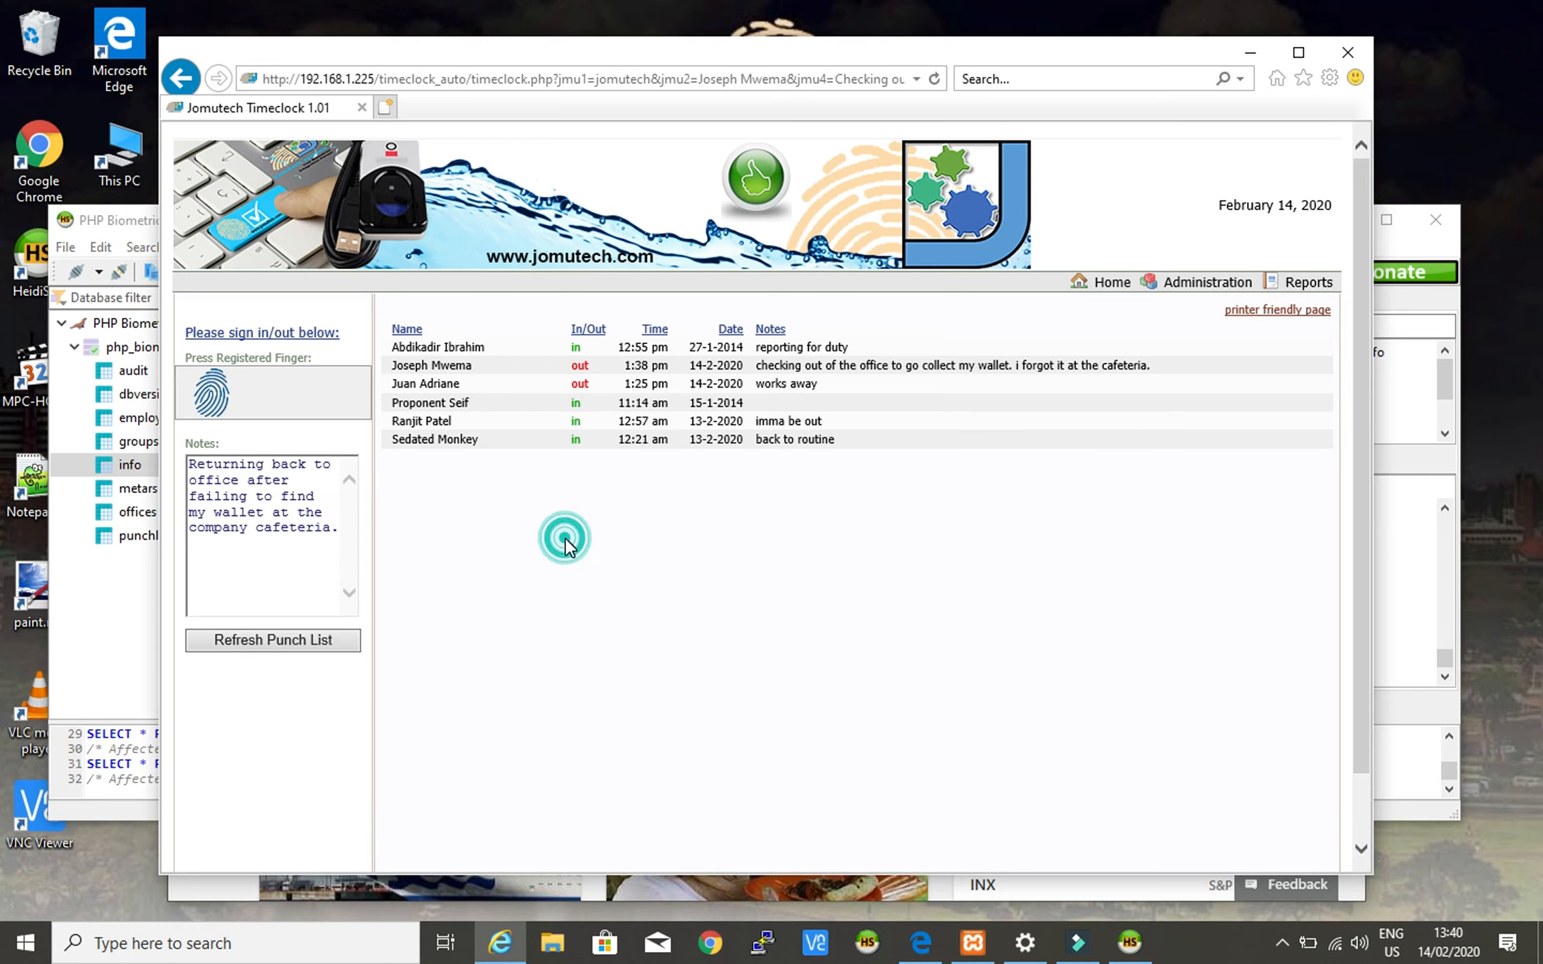
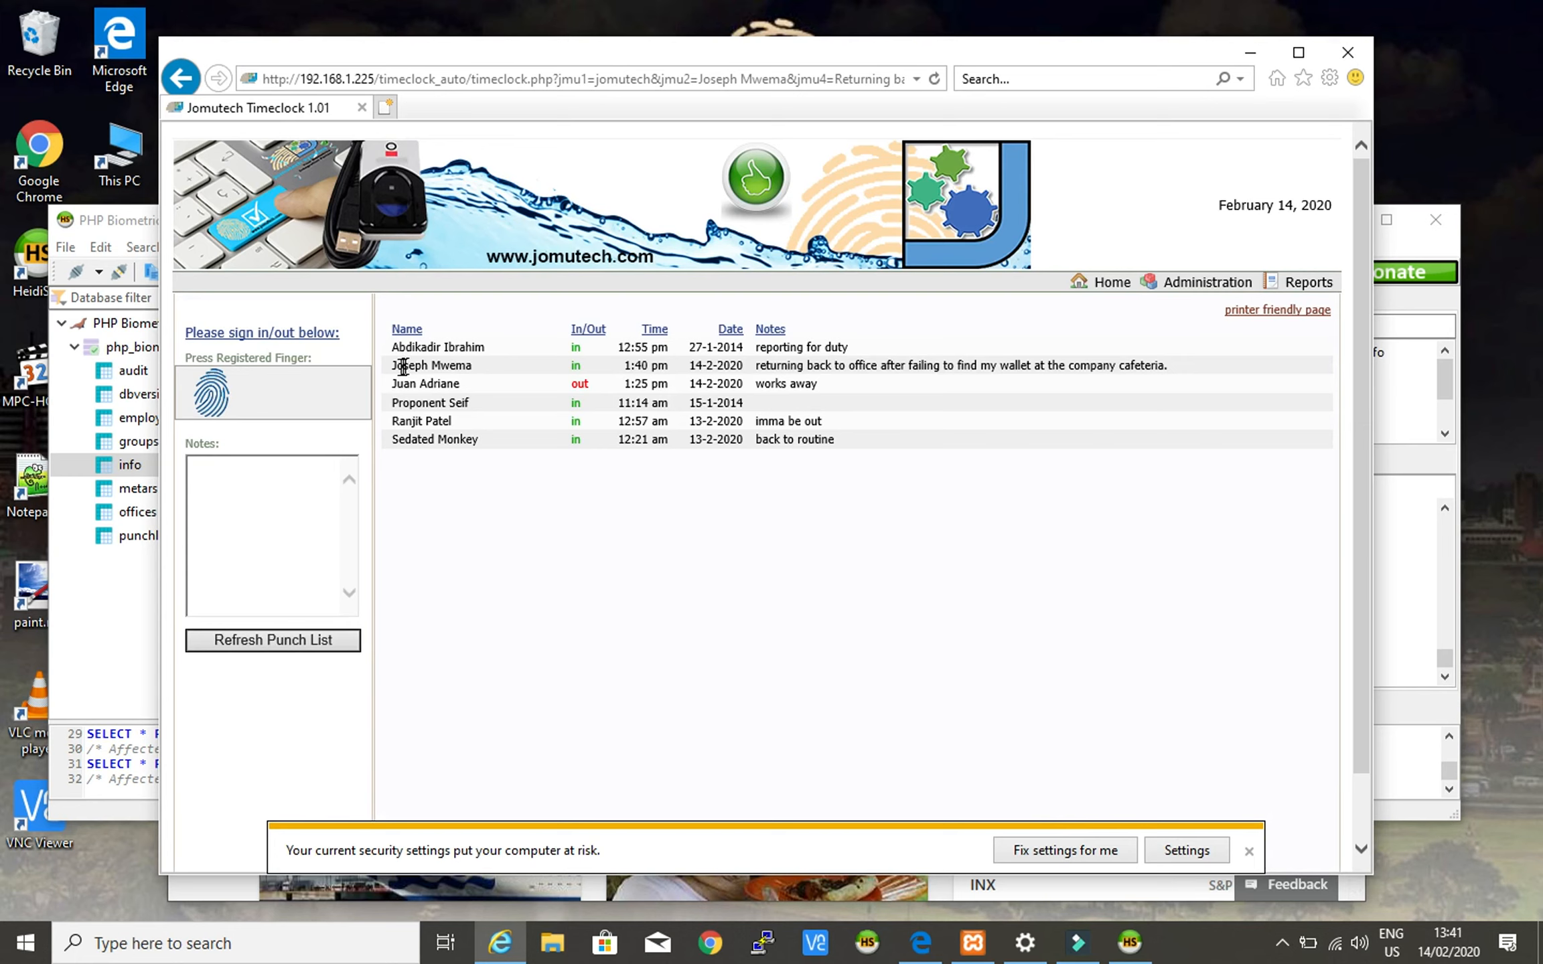
- Review the employee's new punch list entry: 'in' at 1:40 pm with the wallet note
{"action": "triple_click", "coordinate": [467, 368]}
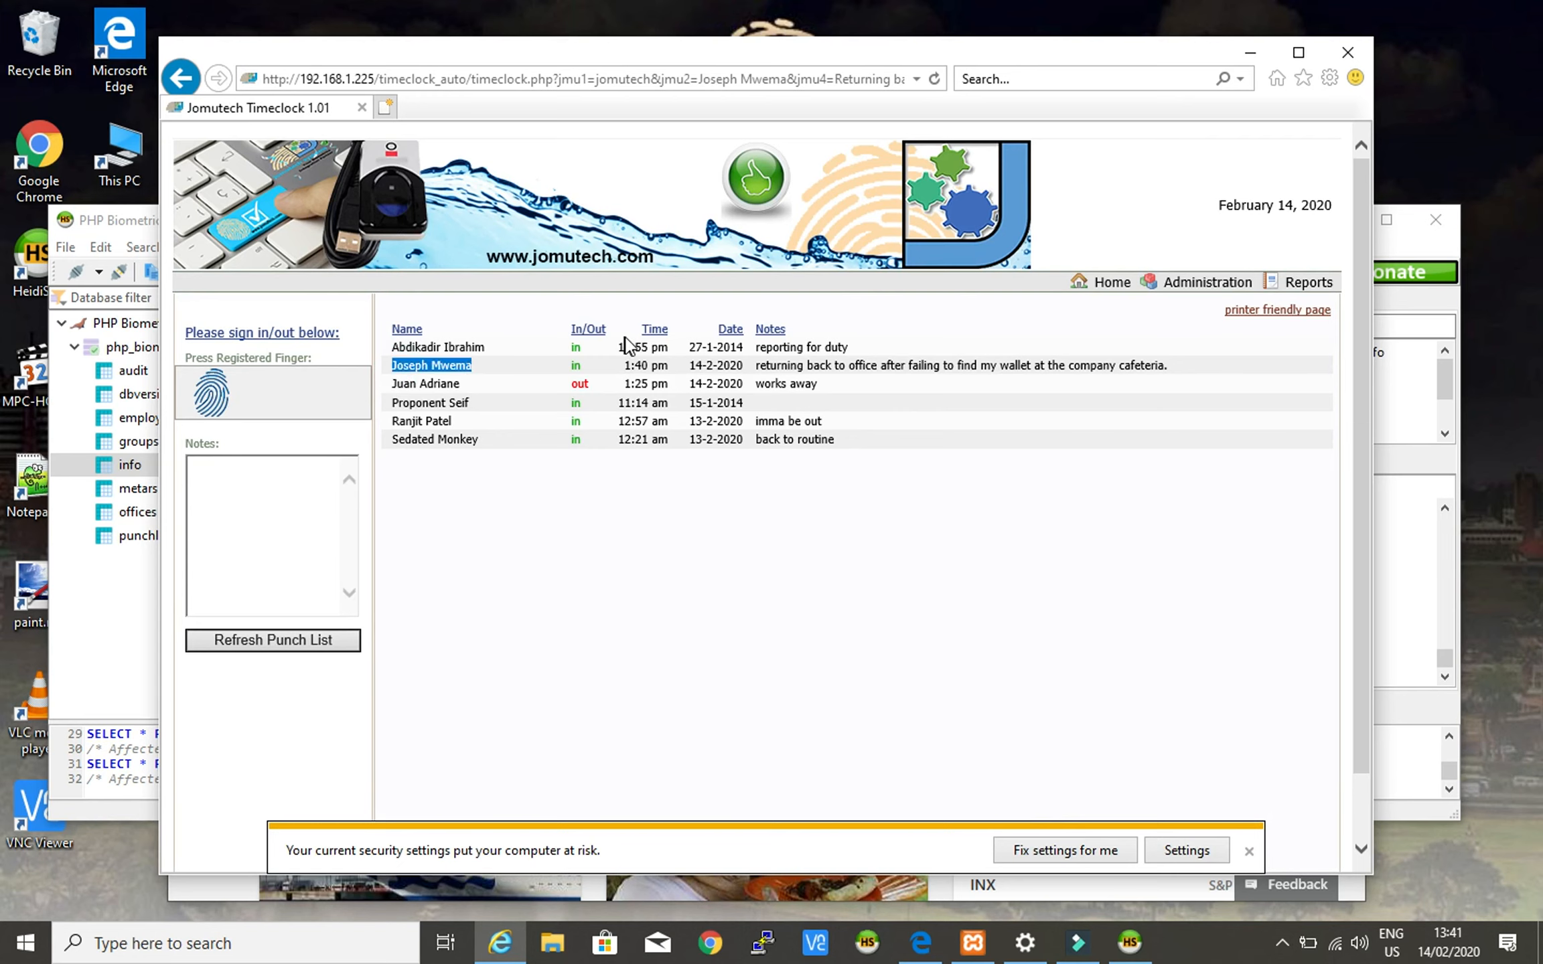
{"action": "left_click", "coordinate": [625, 368]}
{"action": "left_click", "coordinate": [577, 369]}
{"action": "double_click", "coordinate": [576, 369]}
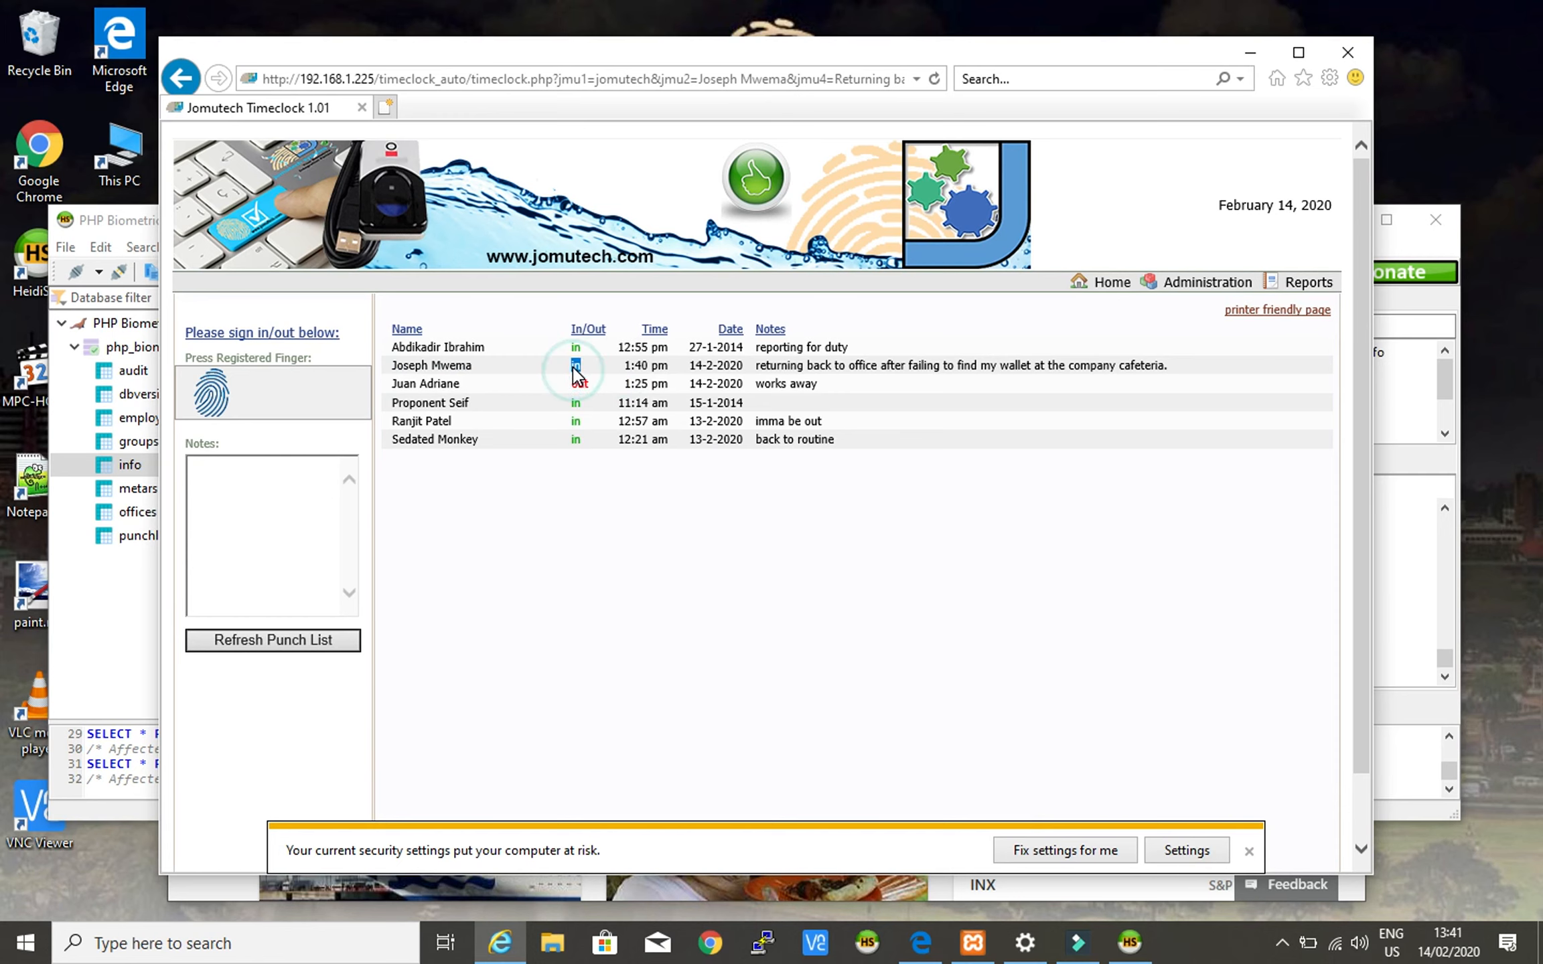
{"action": "left_click", "coordinate": [623, 367]}
{"action": "left_click_drag", "start_coordinate": [625, 367], "coordinate": [669, 365]}
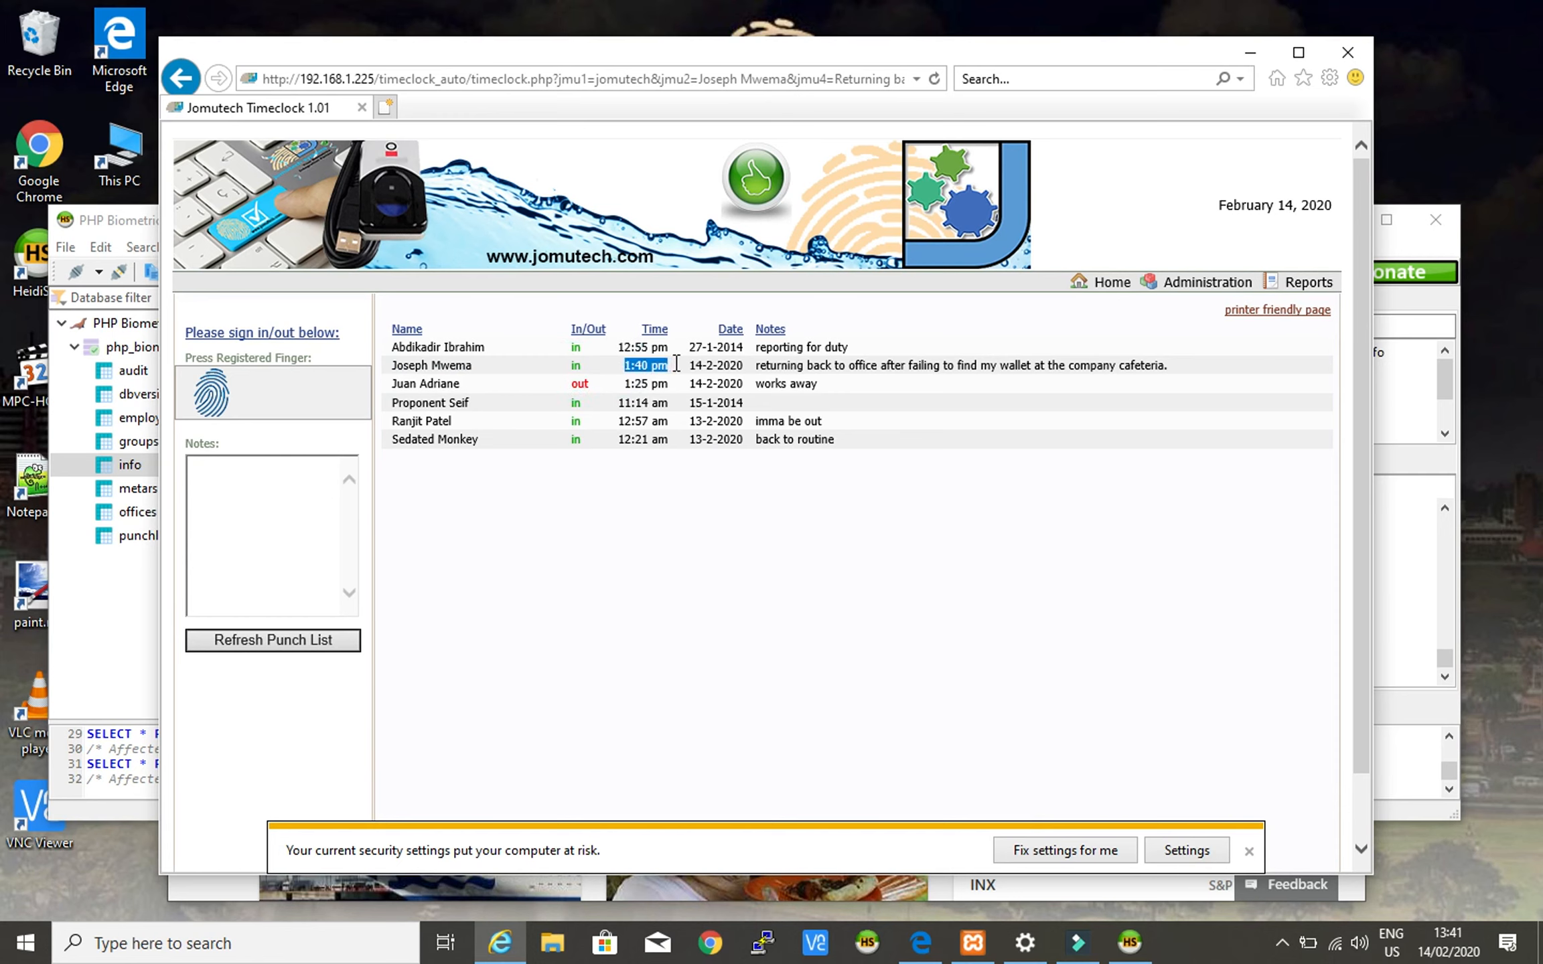
{"action": "left_click_drag", "start_coordinate": [755, 367], "coordinate": [833, 367]}
{"action": "left_click_drag", "start_coordinate": [1001, 363], "coordinate": [1170, 369]}
{"action": "left_click", "coordinate": [1185, 368]}
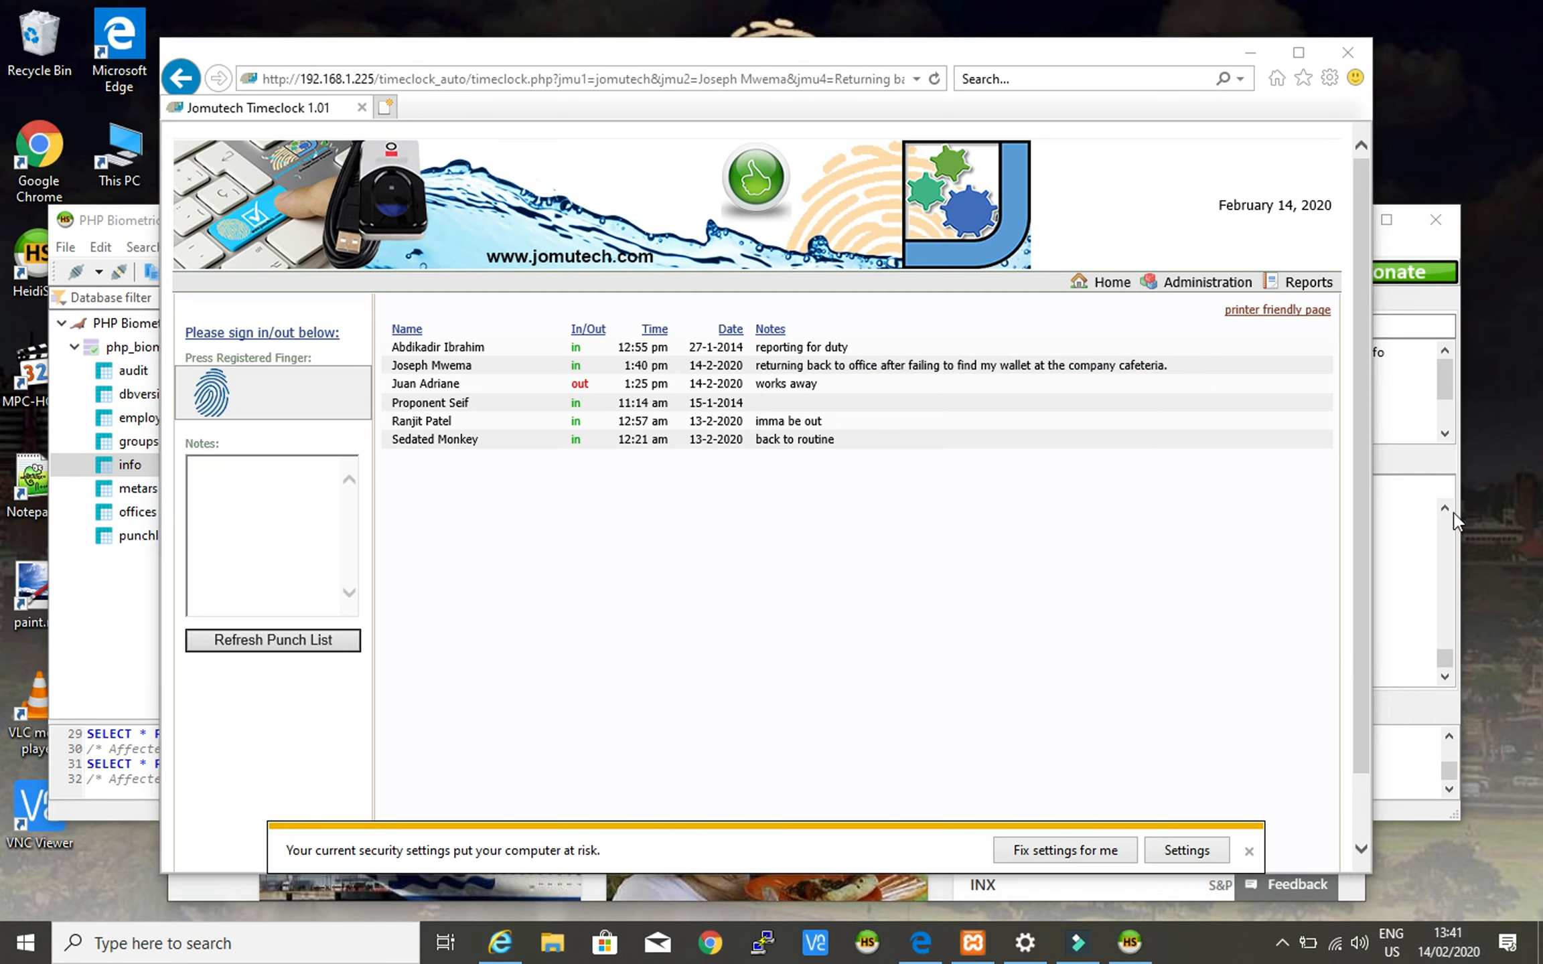
- Check today's date on the taskbar calendar and recheck the 1:40 pm punch time
{"action": "left_click", "coordinate": [1459, 951]}
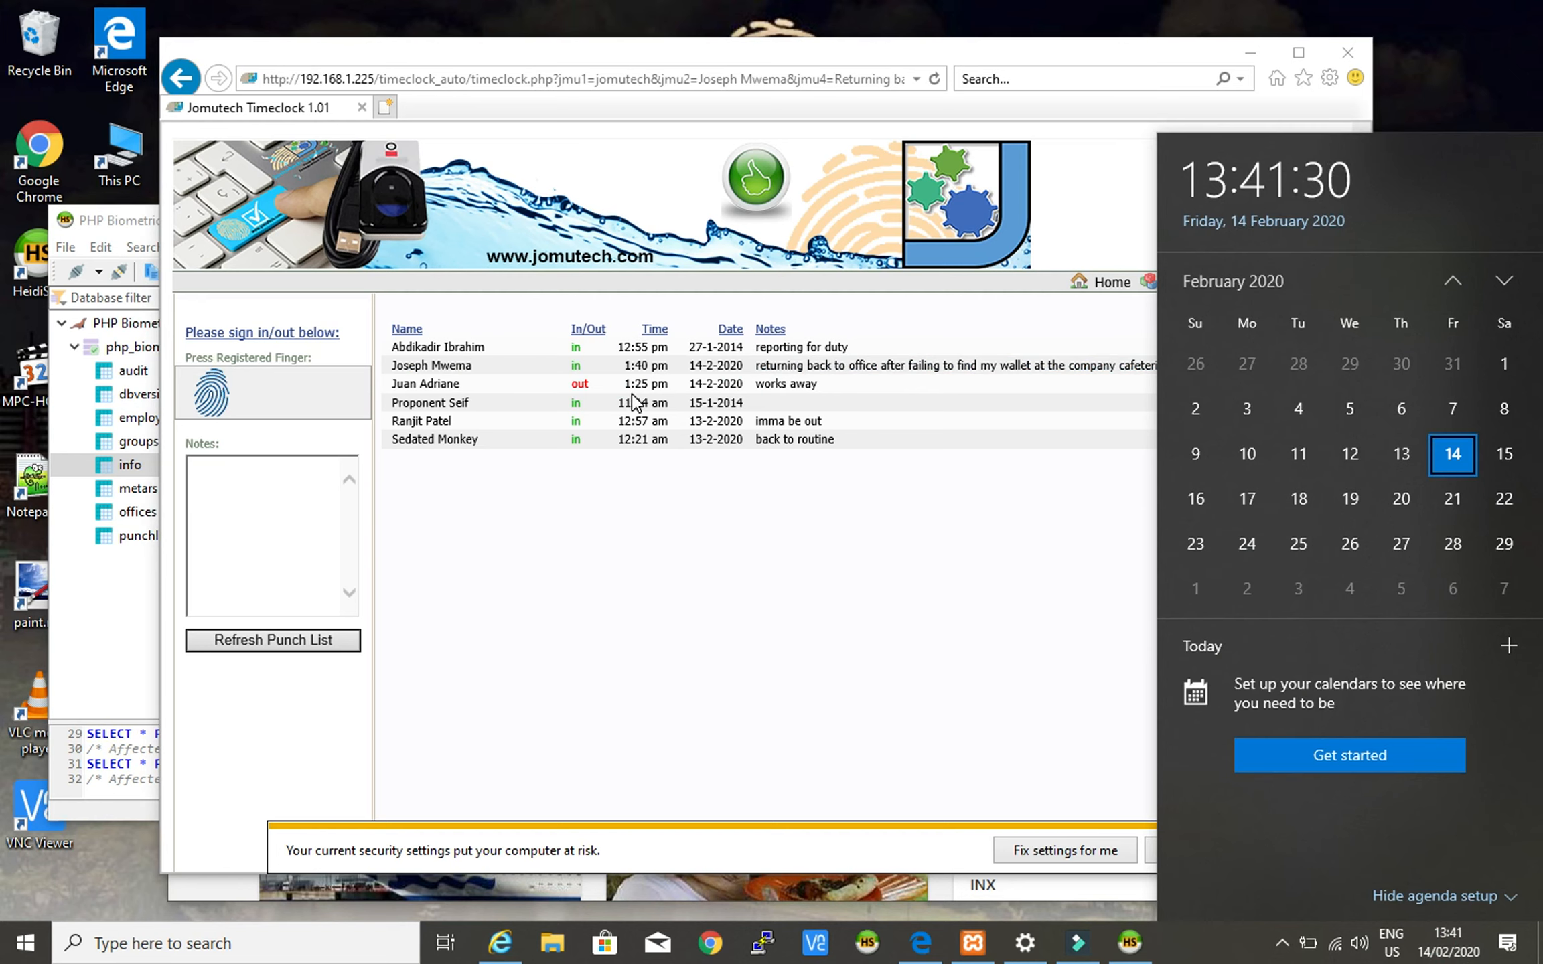
{"action": "left_click", "coordinate": [624, 364]}
{"action": "left_click_drag", "start_coordinate": [623, 363], "coordinate": [678, 366]}
{"action": "left_click", "coordinate": [653, 558]}
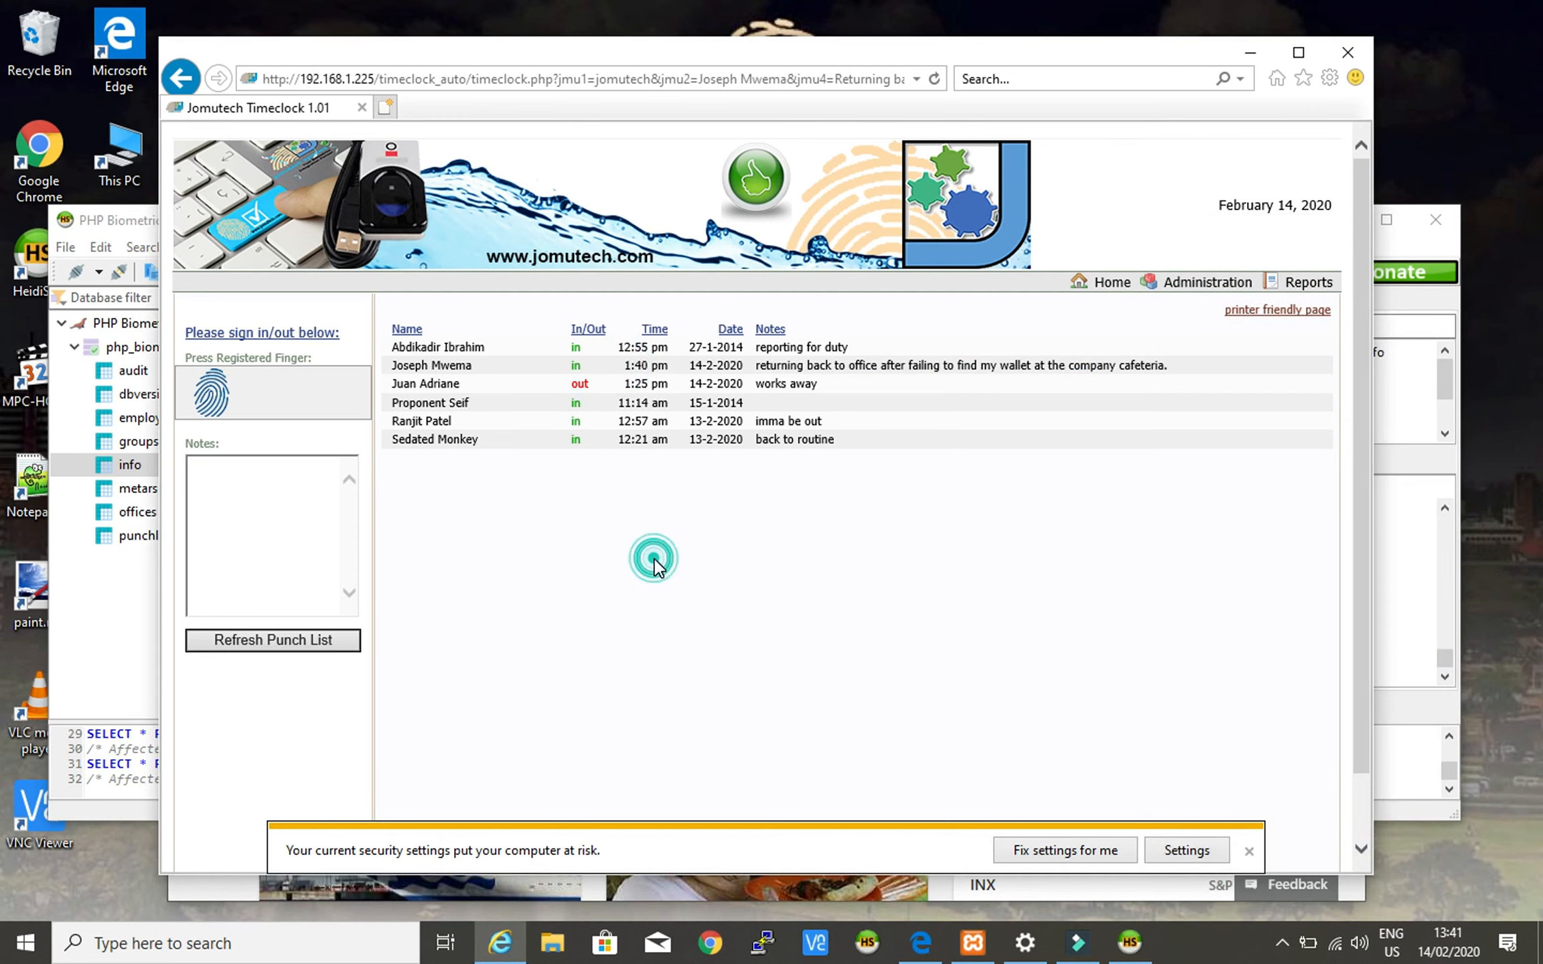
{"action": "left_click", "coordinate": [286, 495]}
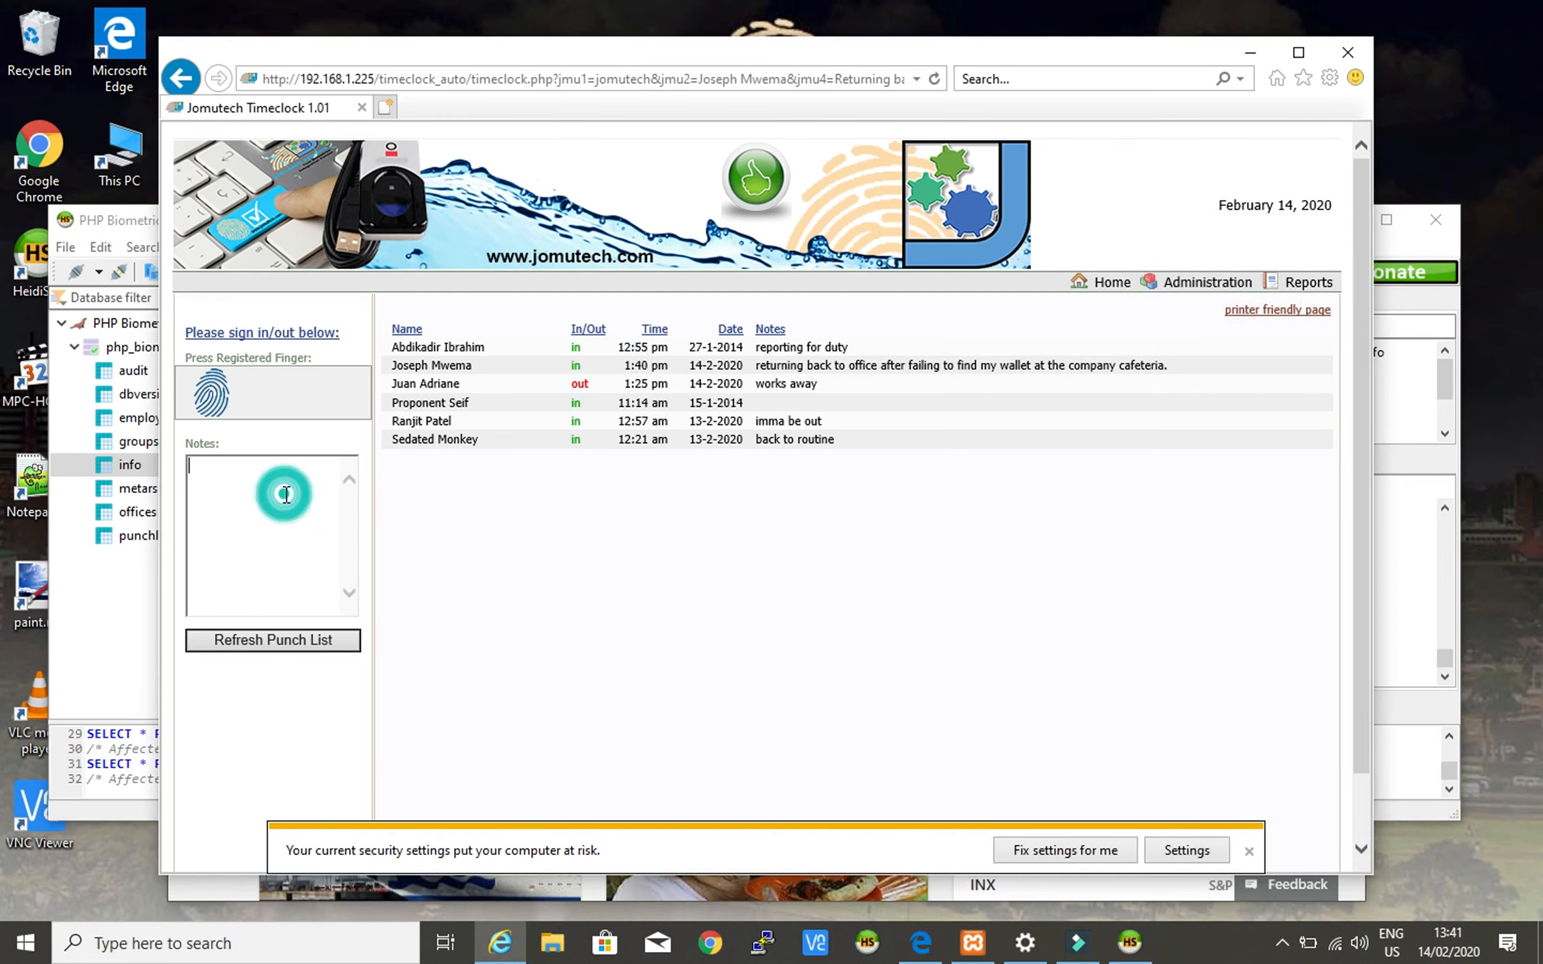
{"action": "left_click", "coordinate": [518, 509]}
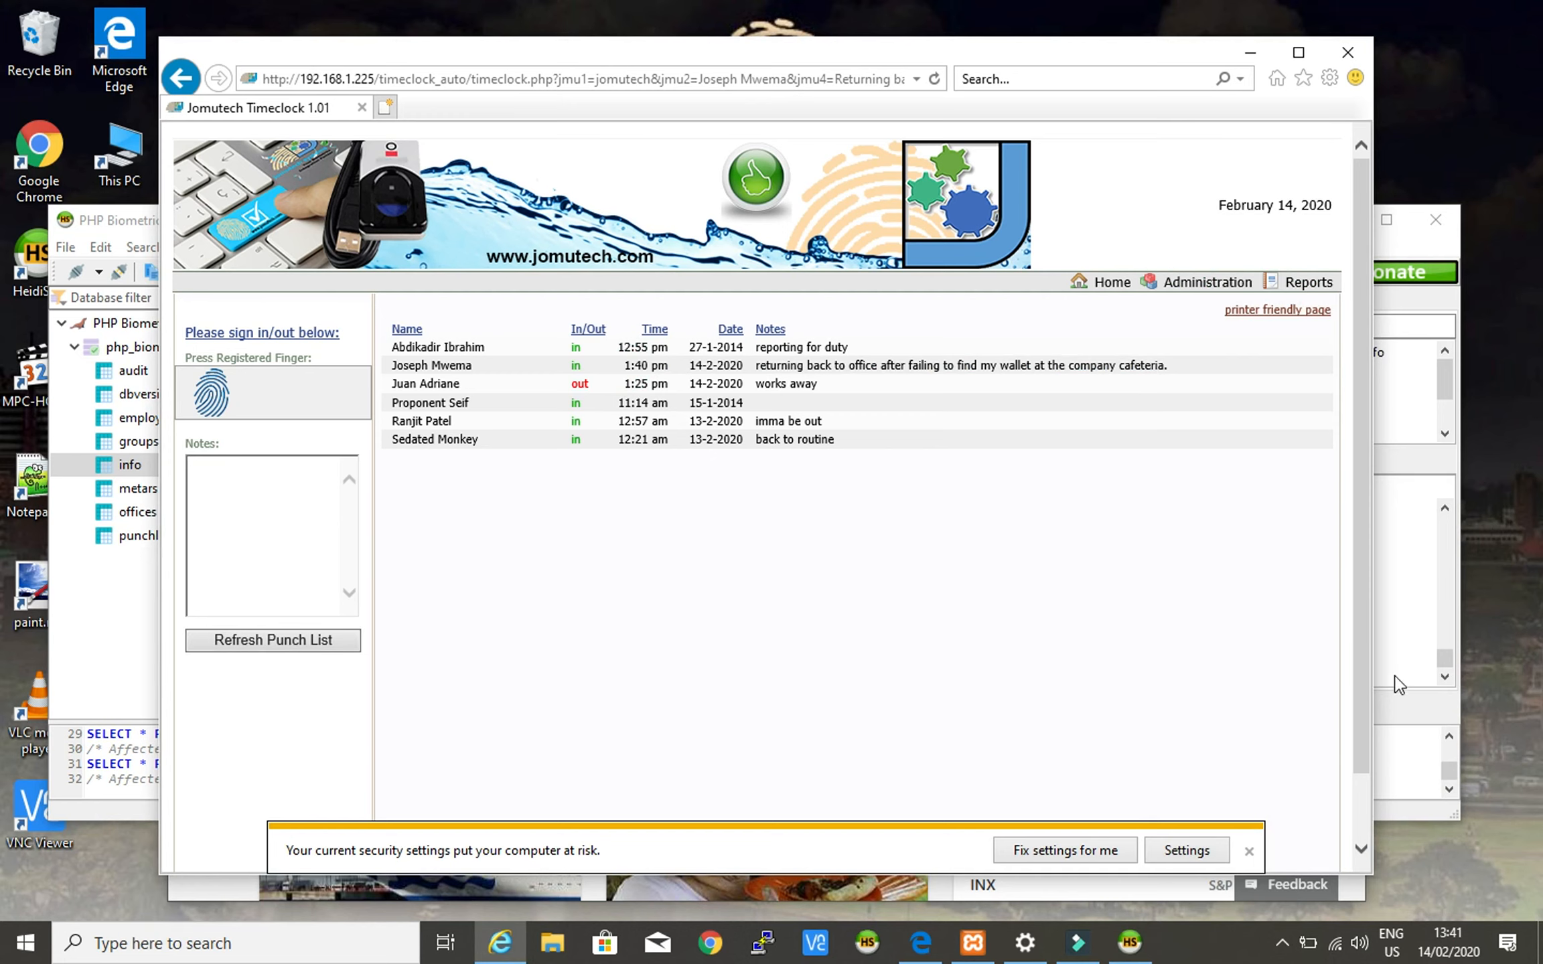
- Rerun the SELECT * FROM info query in HeidiSQL and select the new row 77
{"action": "left_click", "coordinate": [1130, 942]}
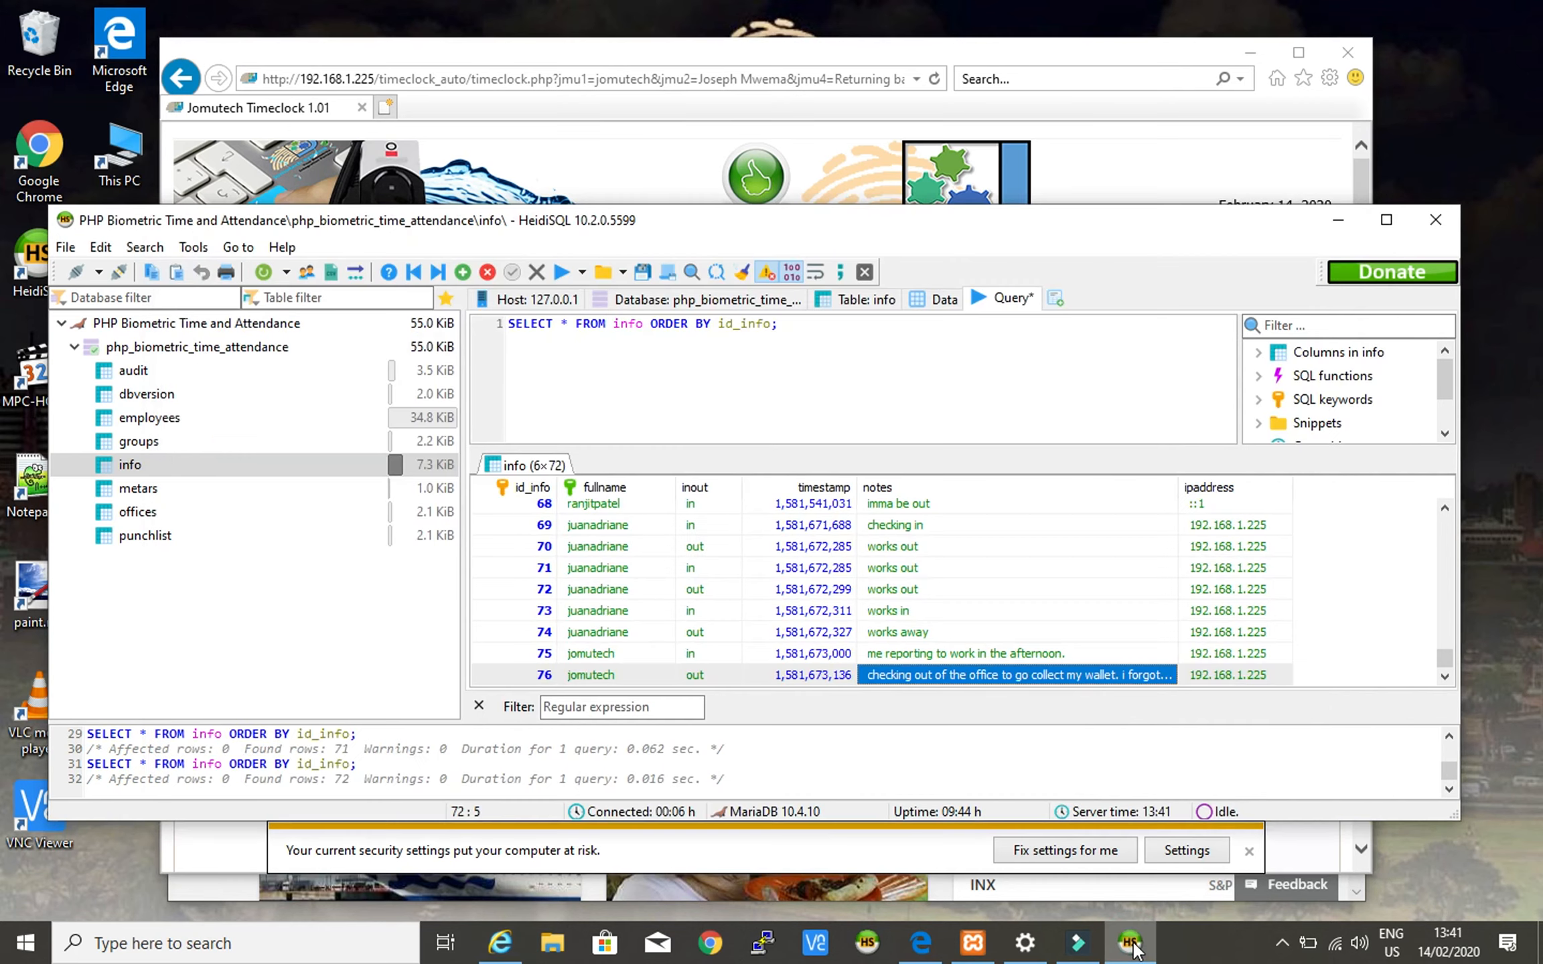
{"action": "left_click", "coordinate": [803, 348]}
{"action": "type", "text": ";"}
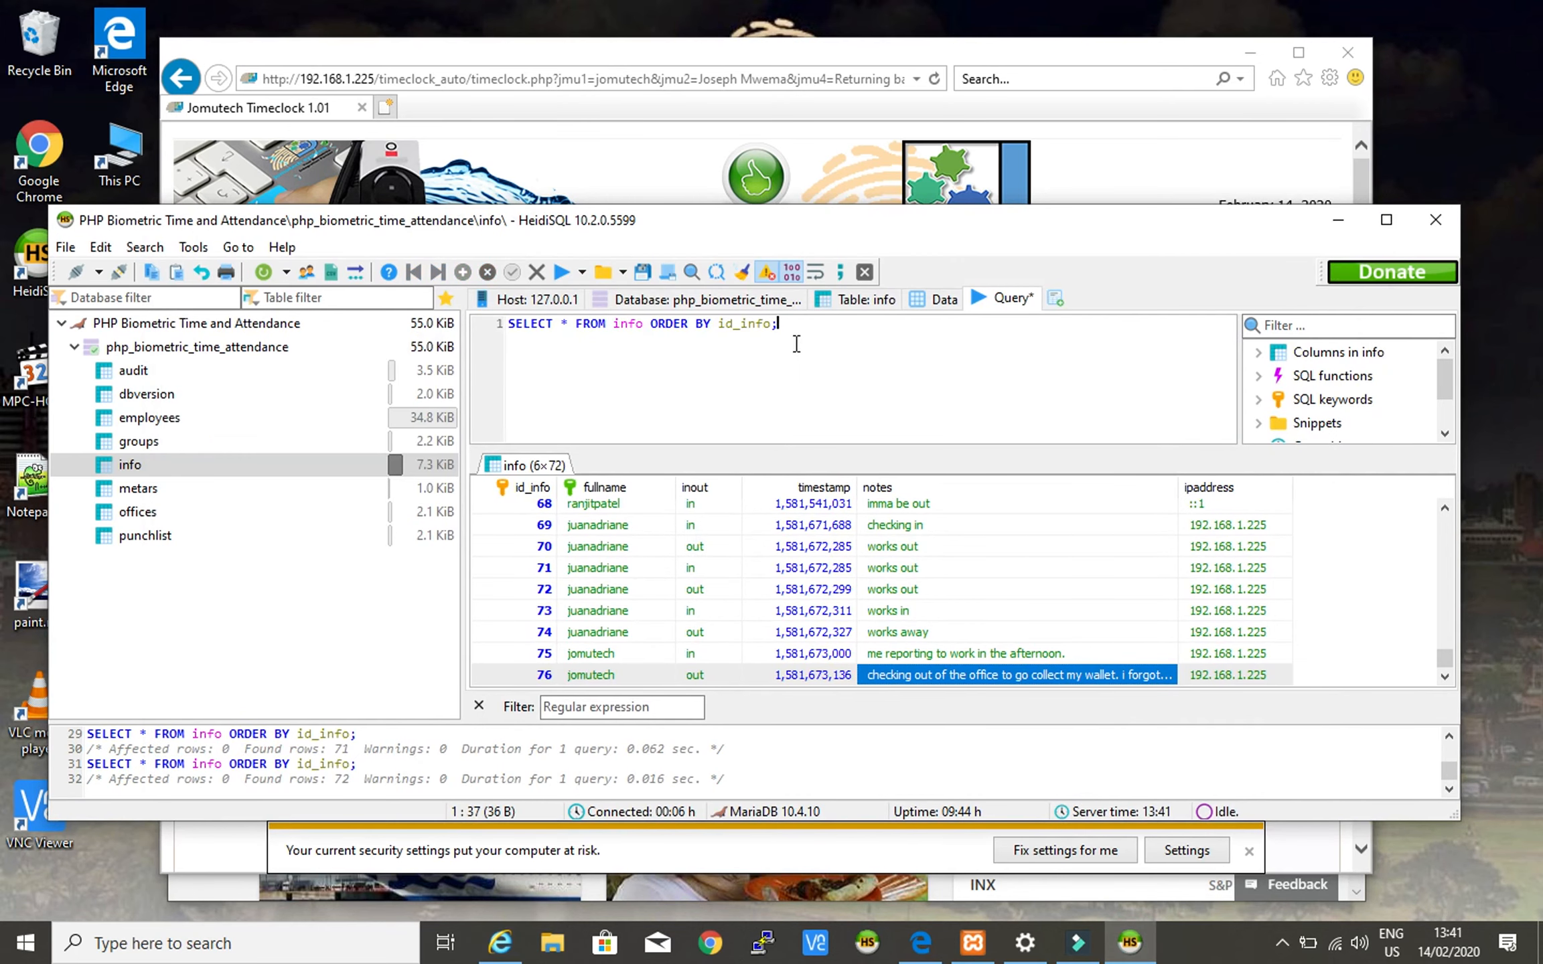
{"action": "left_click", "coordinate": [763, 324]}
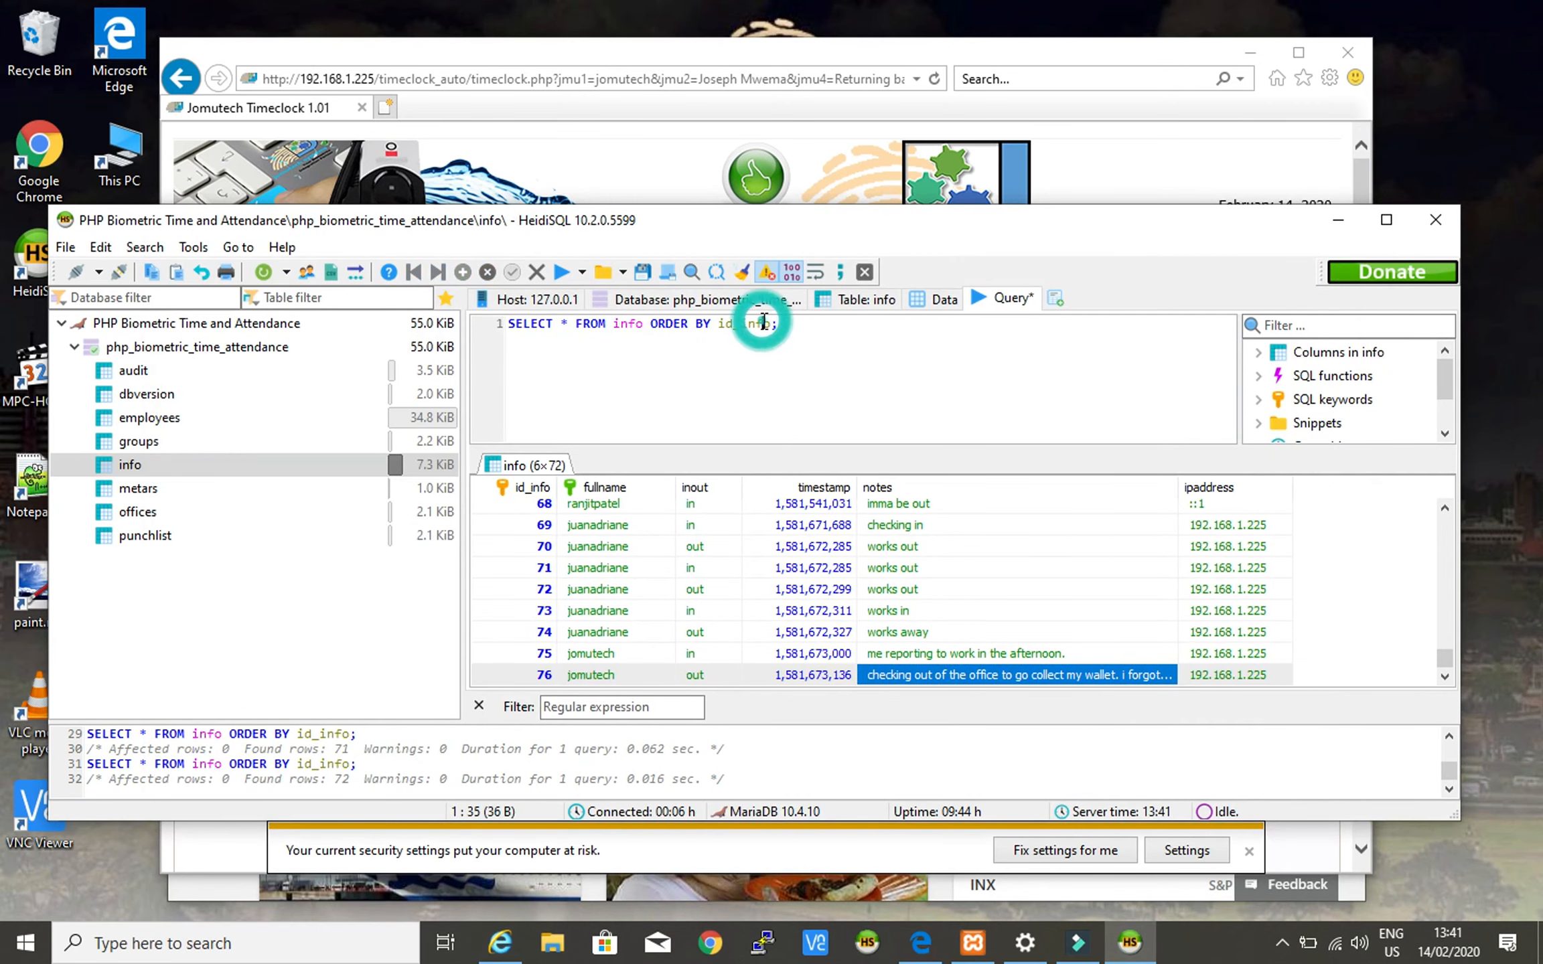
{"action": "left_click_drag", "start_coordinate": [816, 328], "coordinate": [502, 338]}
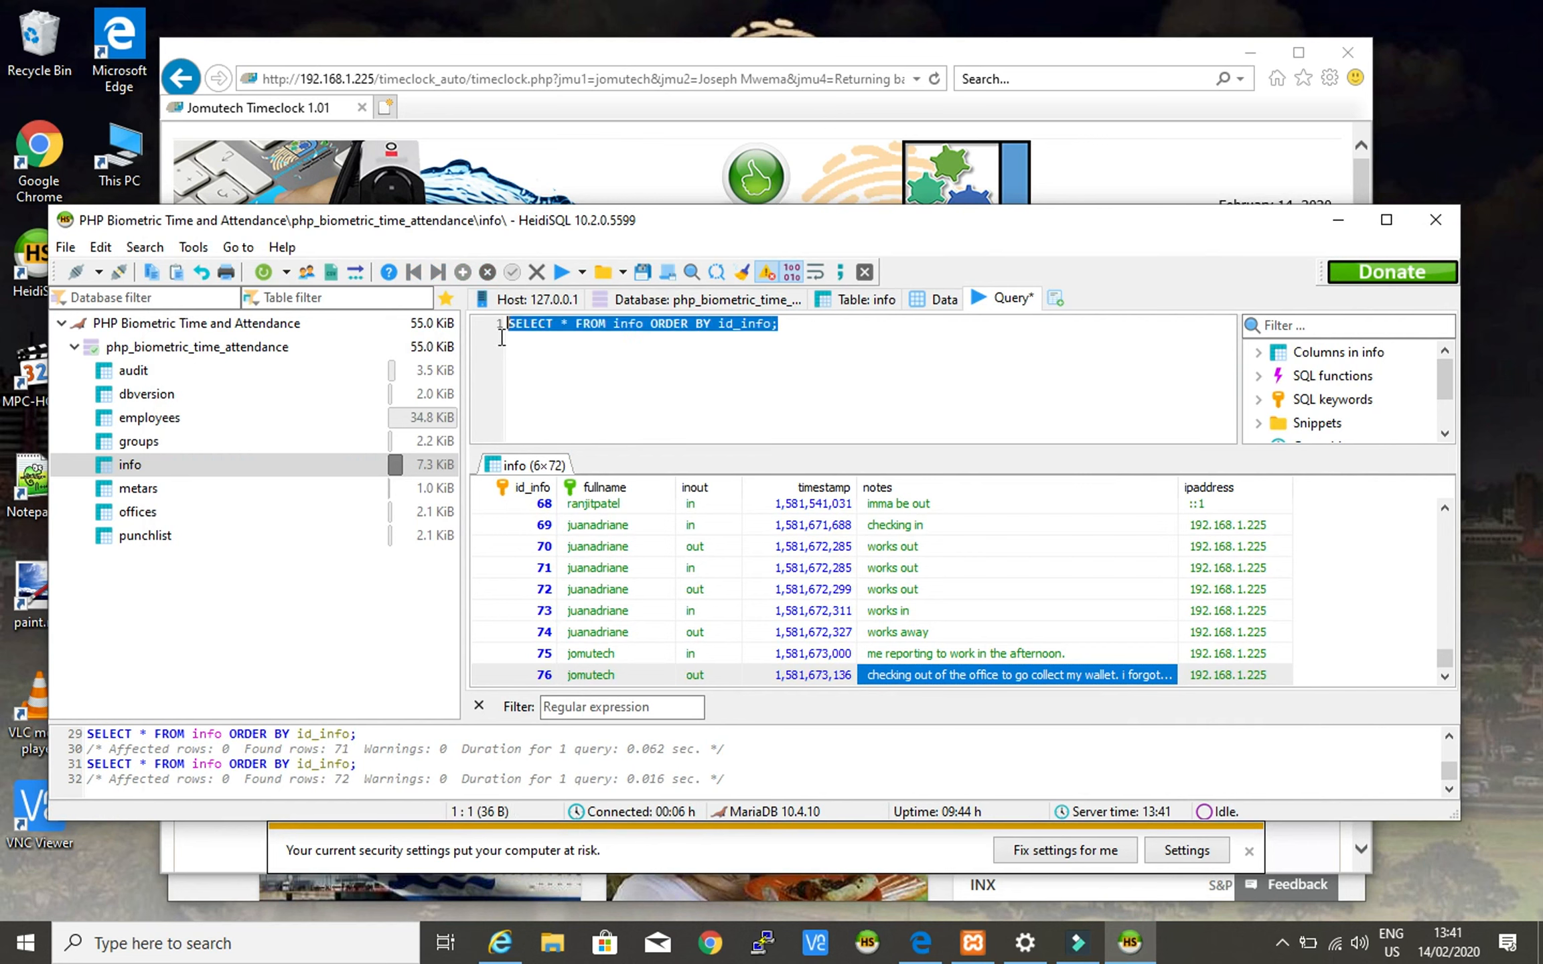
{"action": "right_click", "coordinate": [762, 327]}
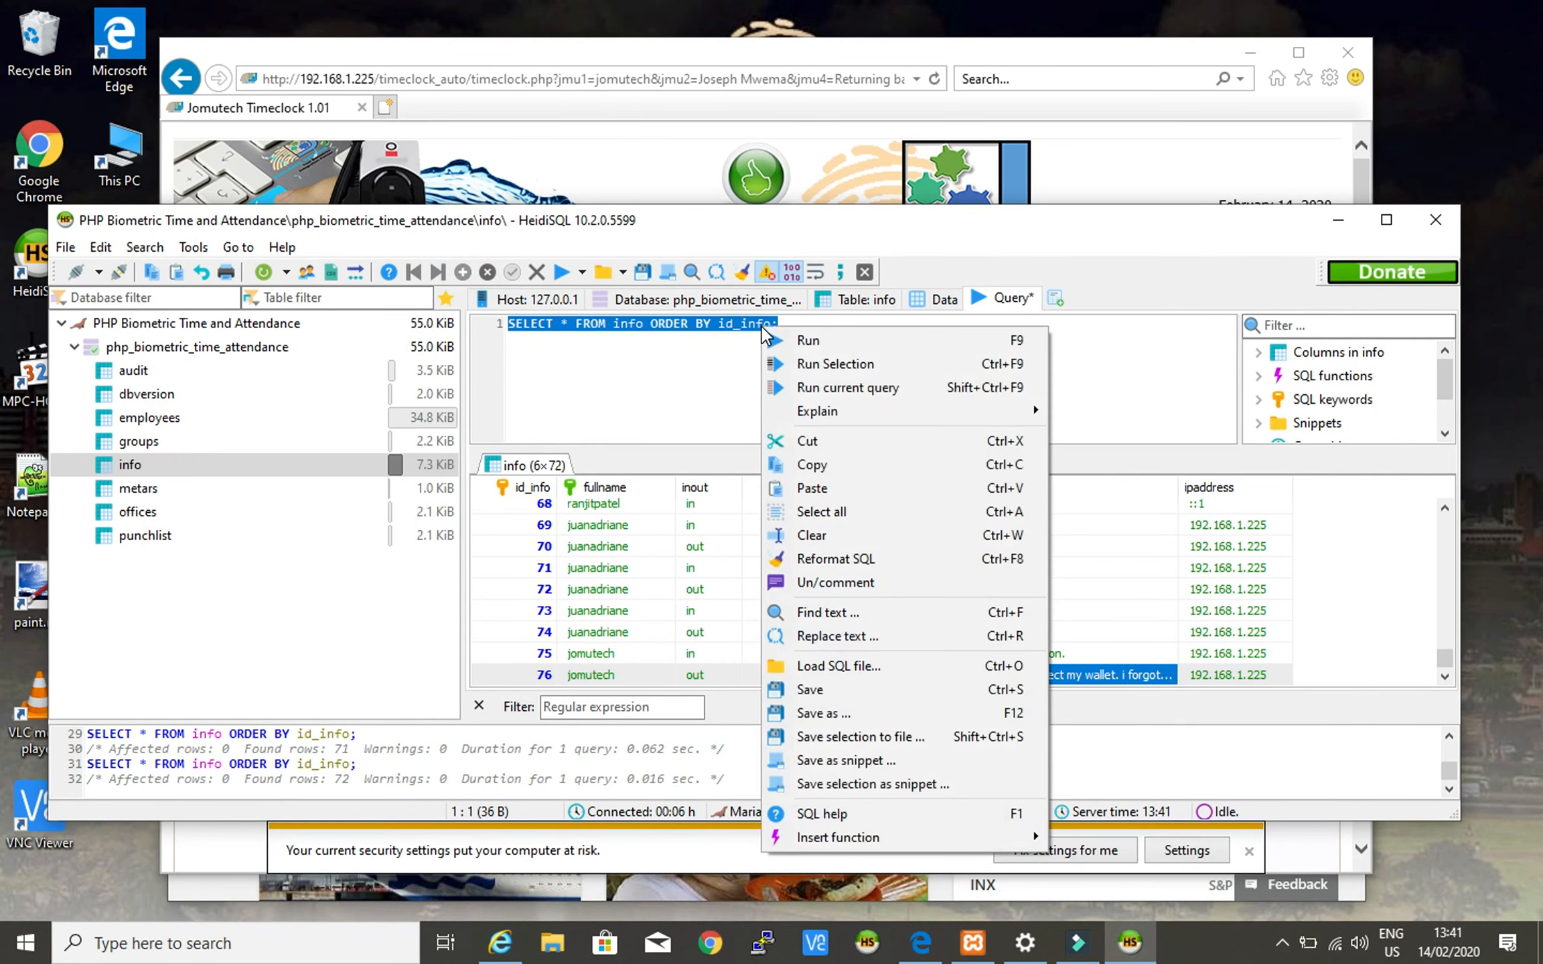
{"action": "left_click", "coordinate": [796, 395]}
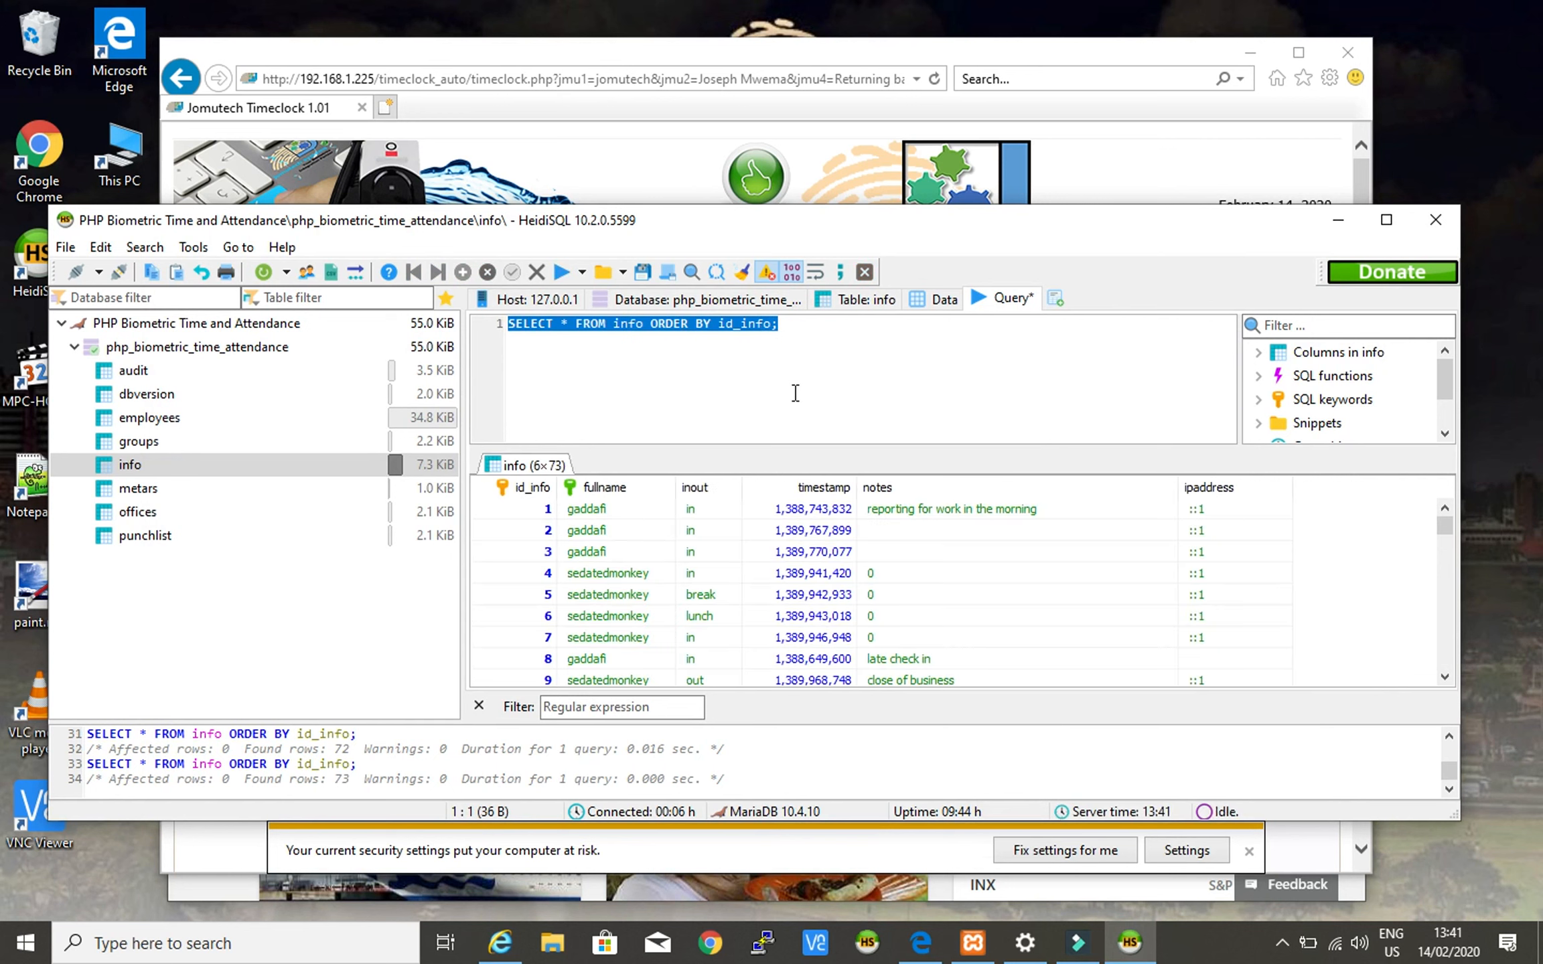
{"action": "scroll", "coordinate": [512, 638], "scroll_direction": "down", "scroll_amount": 18}
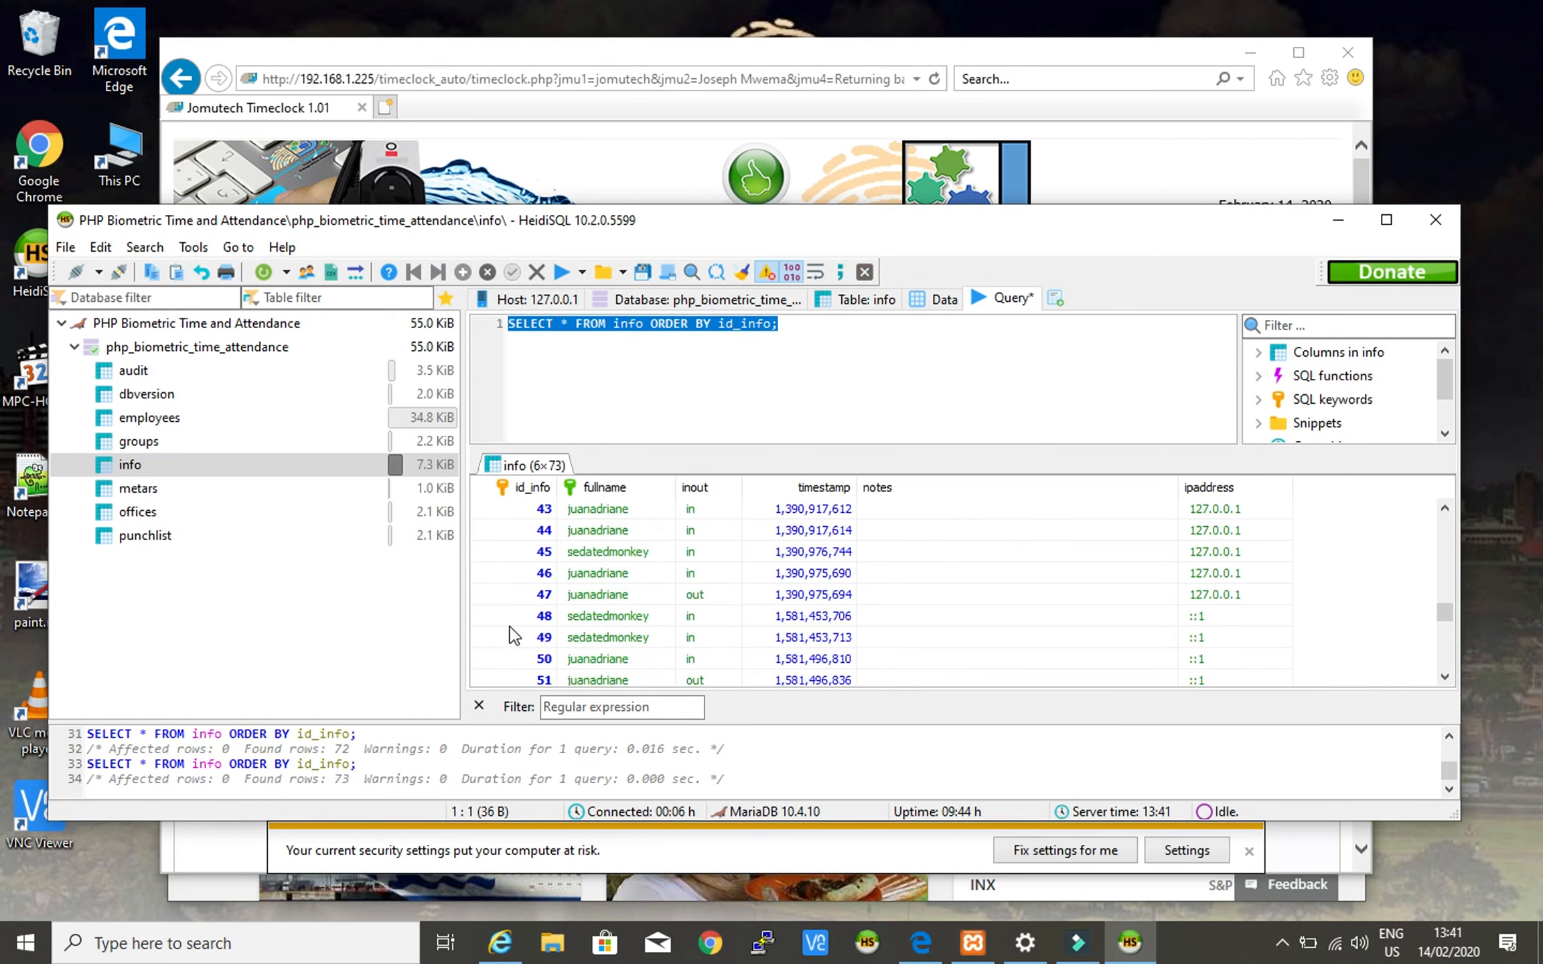
{"action": "scroll", "coordinate": [515, 634], "scroll_direction": "down", "scroll_amount": 3}
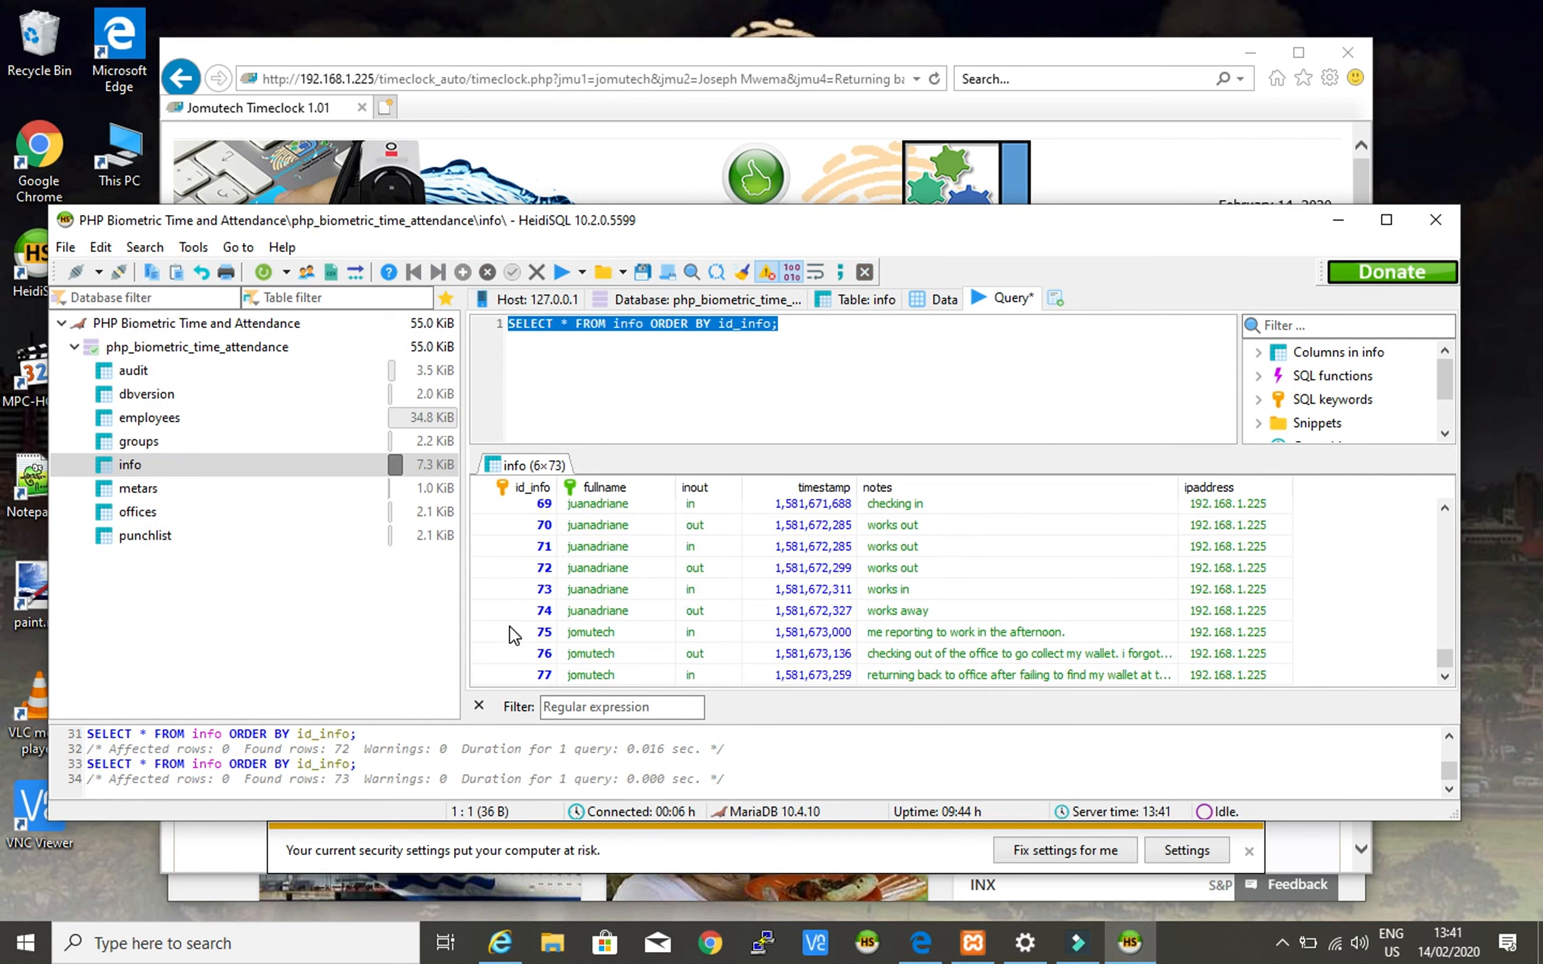
{"action": "left_click", "coordinate": [498, 674]}
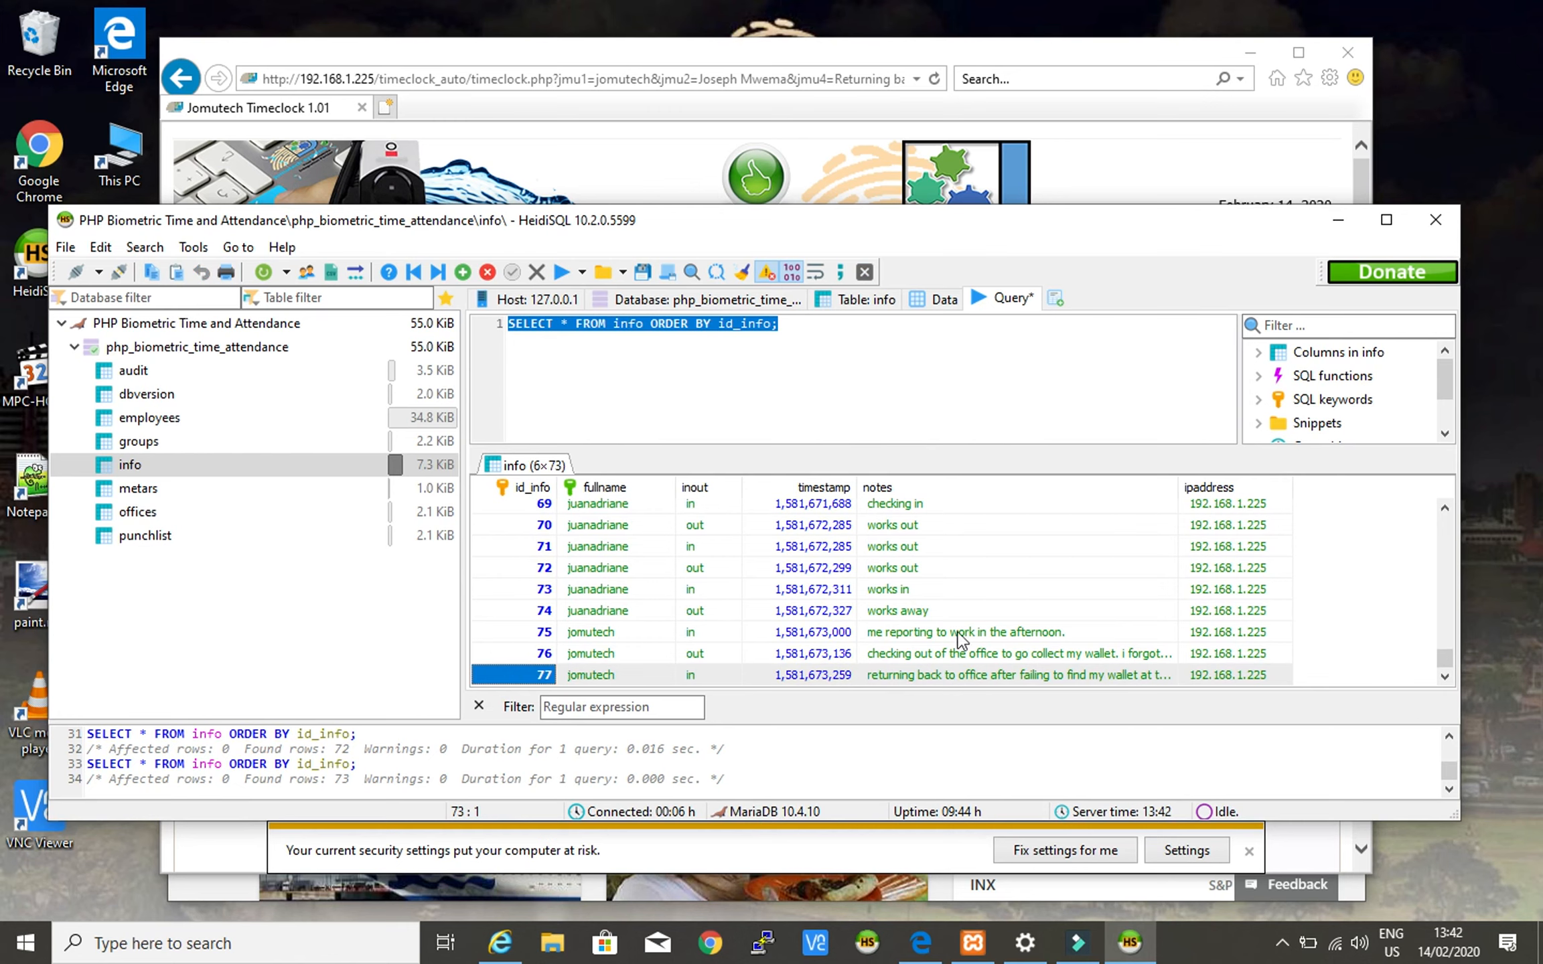
{"action": "left_click", "coordinate": [834, 351]}
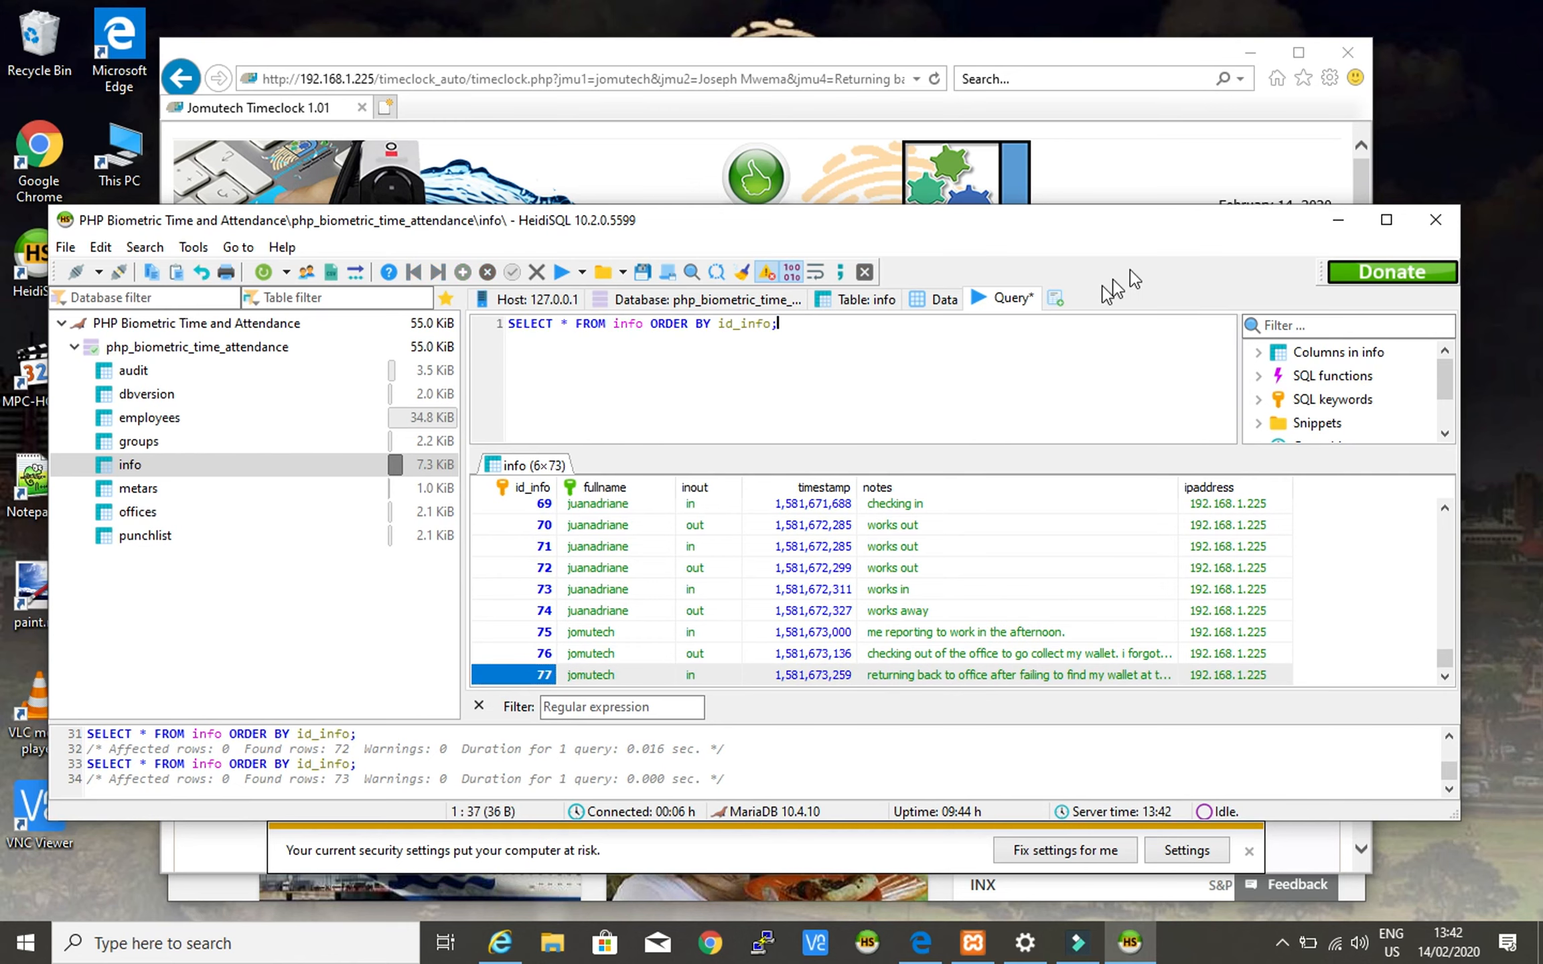
- Back in the timeclock, start a note about a call from the Cafeteria to check items
{"action": "left_click", "coordinate": [1338, 223]}
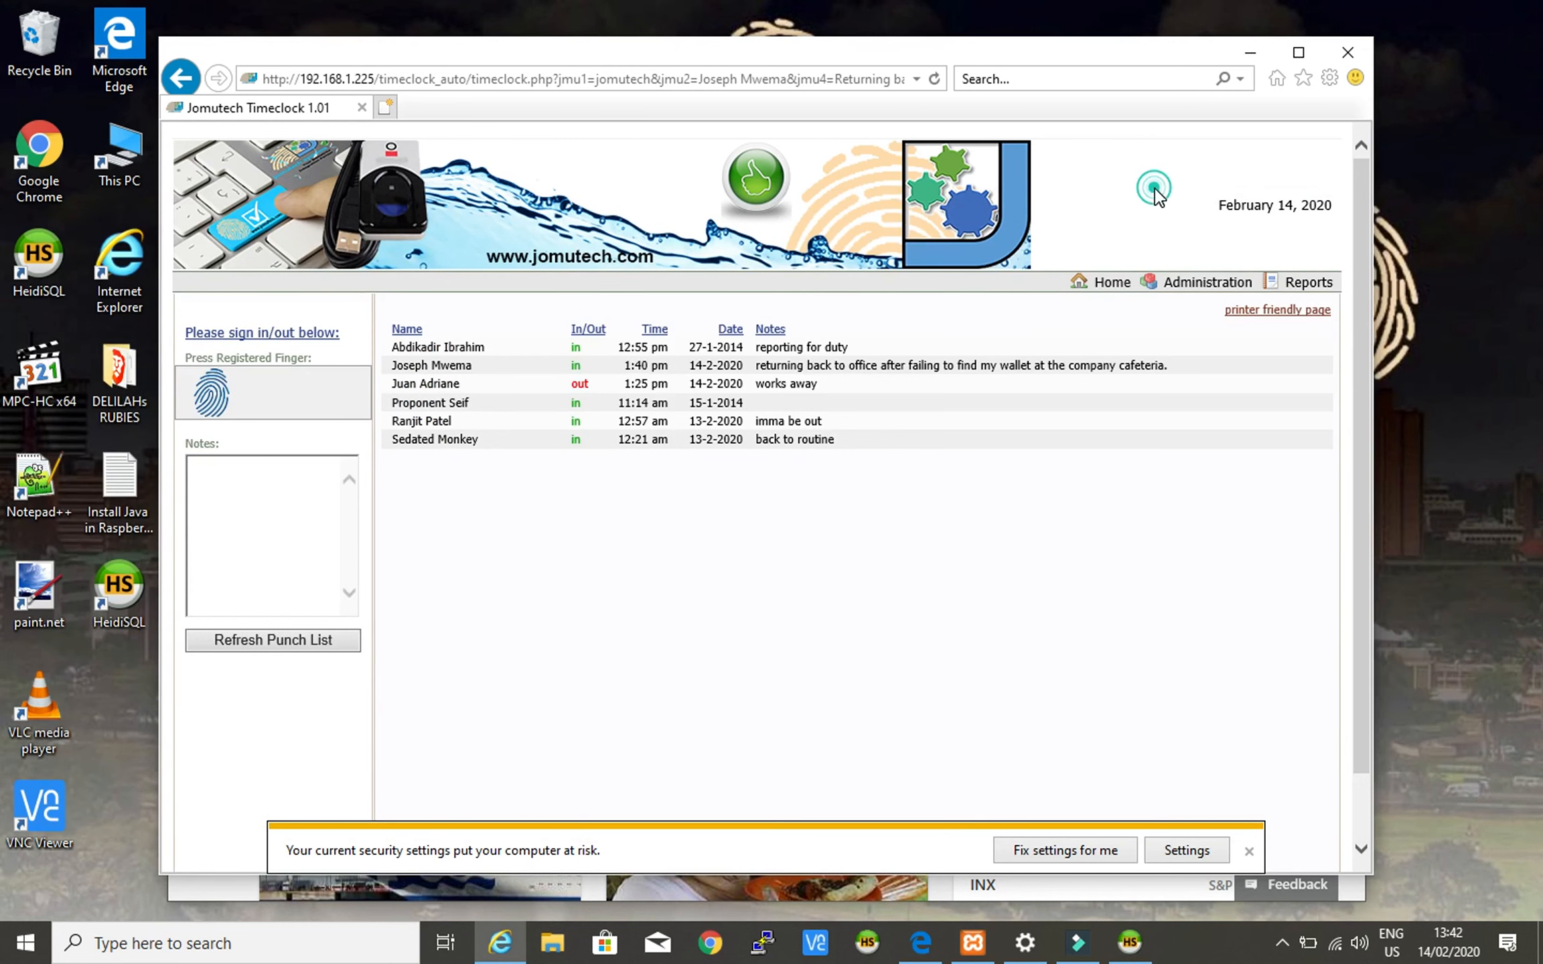
{"action": "left_click", "coordinate": [283, 477]}
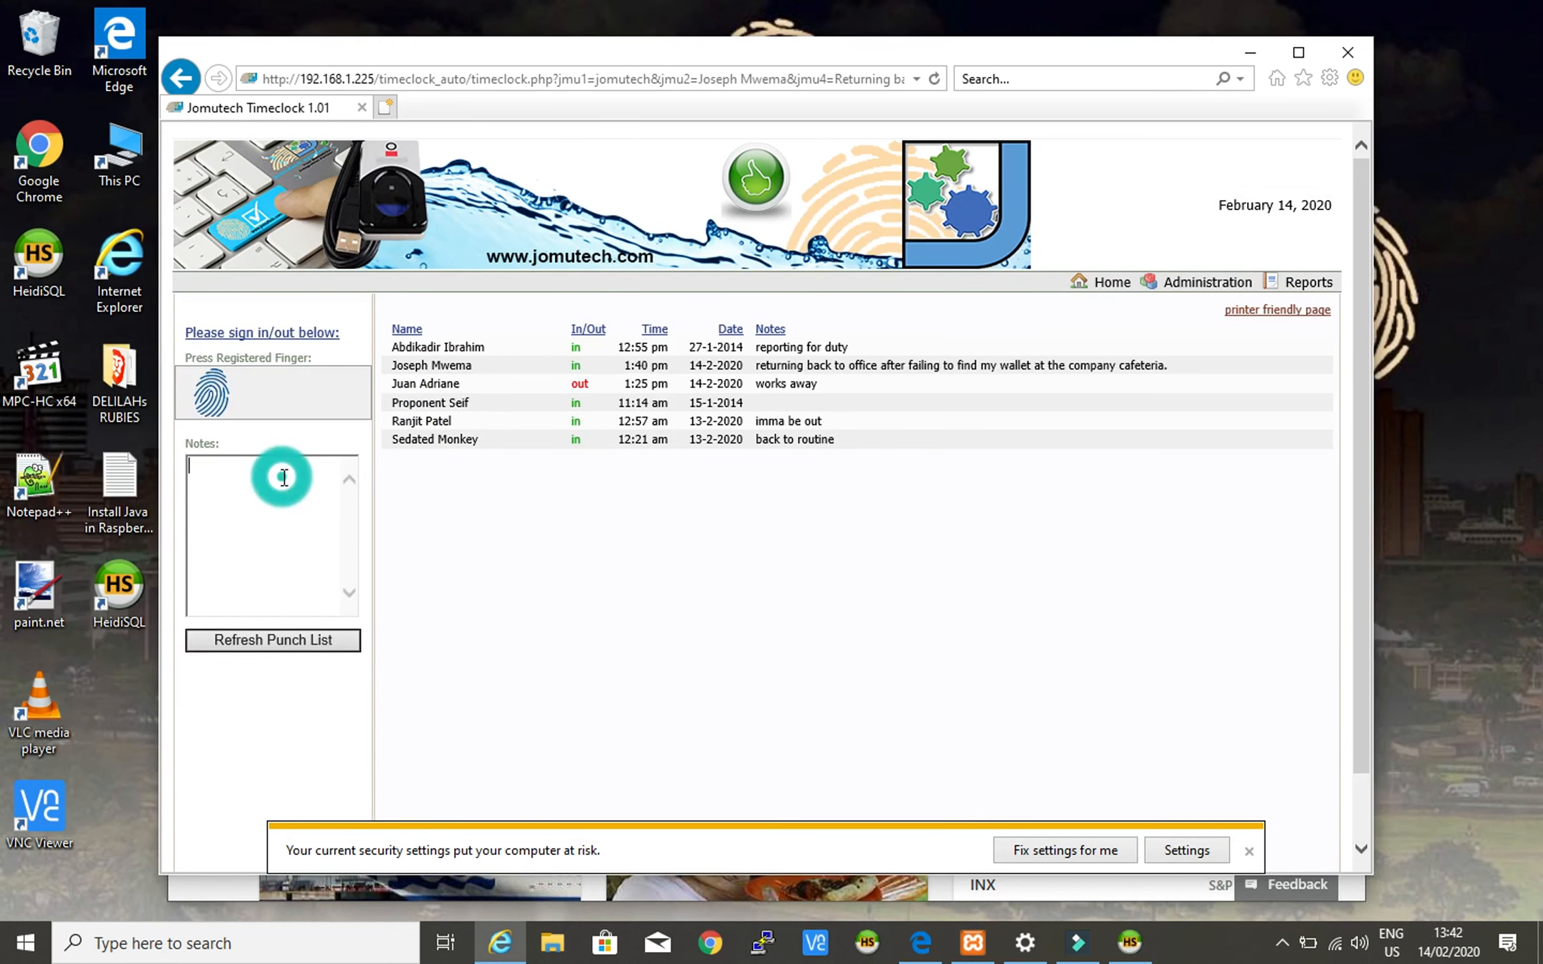
{"action": "left_click", "coordinate": [505, 498]}
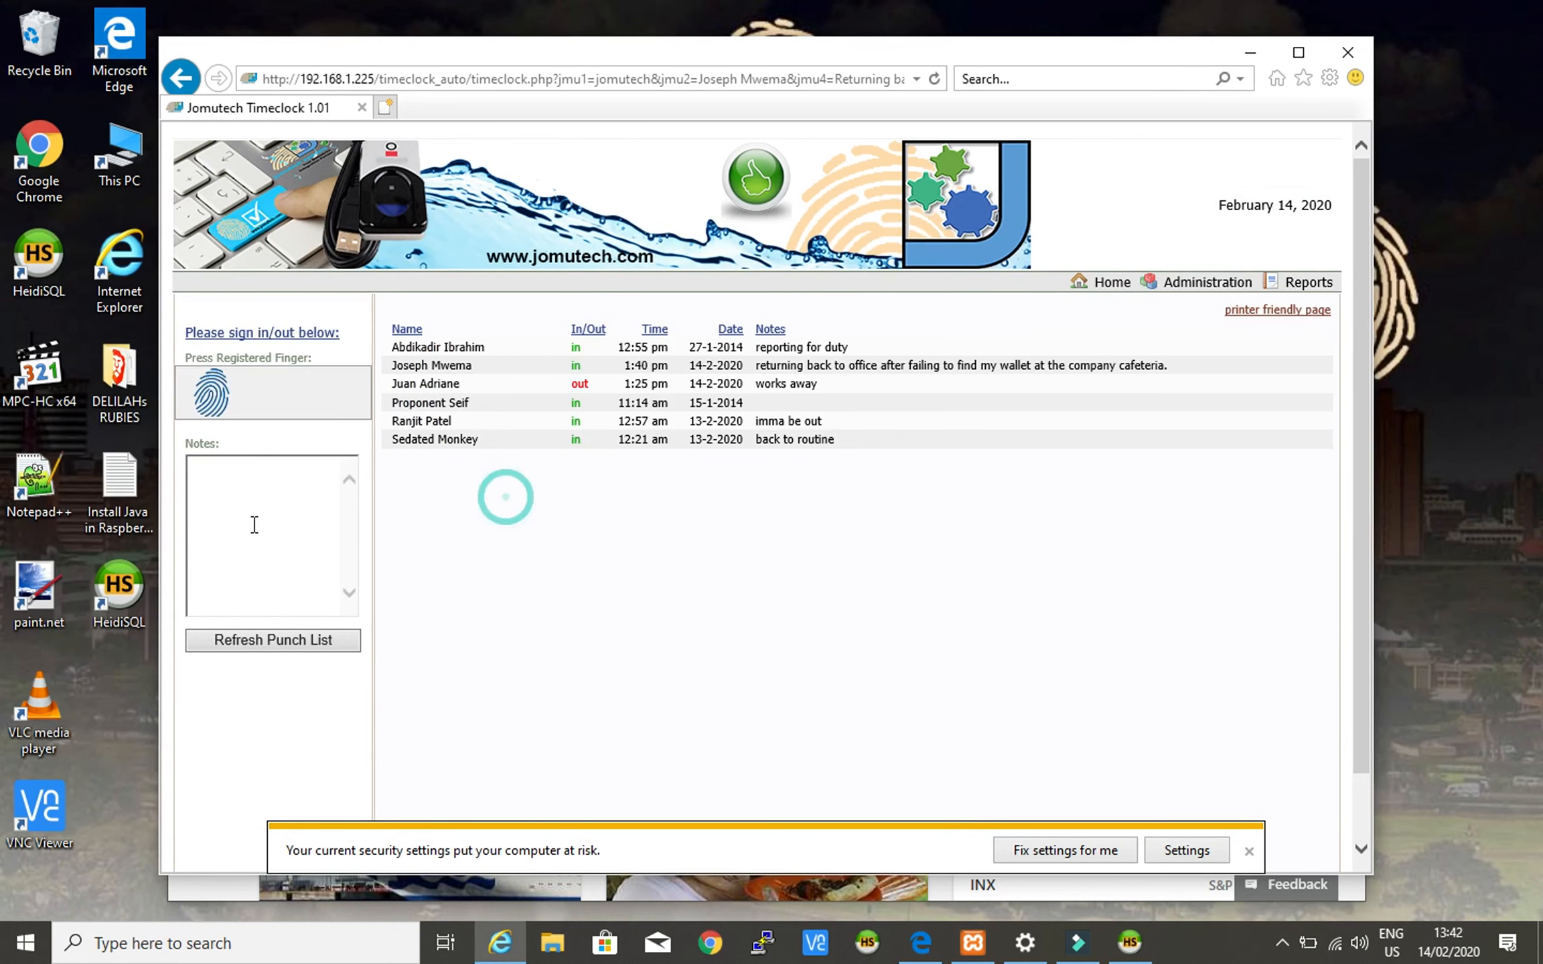
{"action": "left_click", "coordinate": [248, 490]}
{"action": "left_click", "coordinate": [244, 471]}
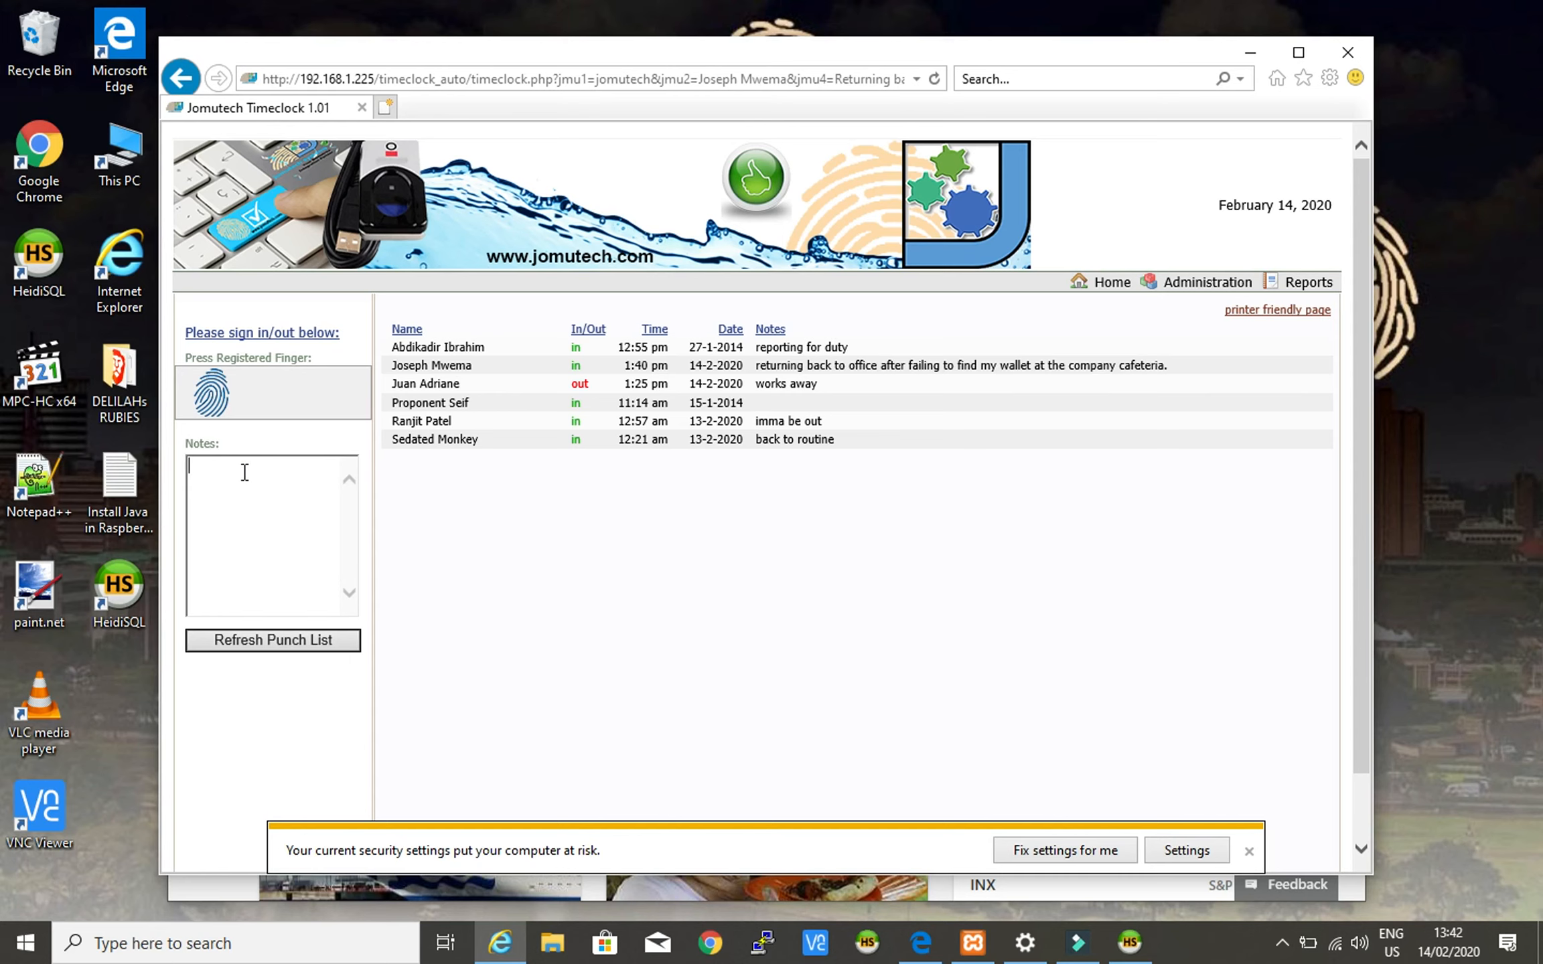
{"action": "type", "text": "After getting a call from the Cafet"}
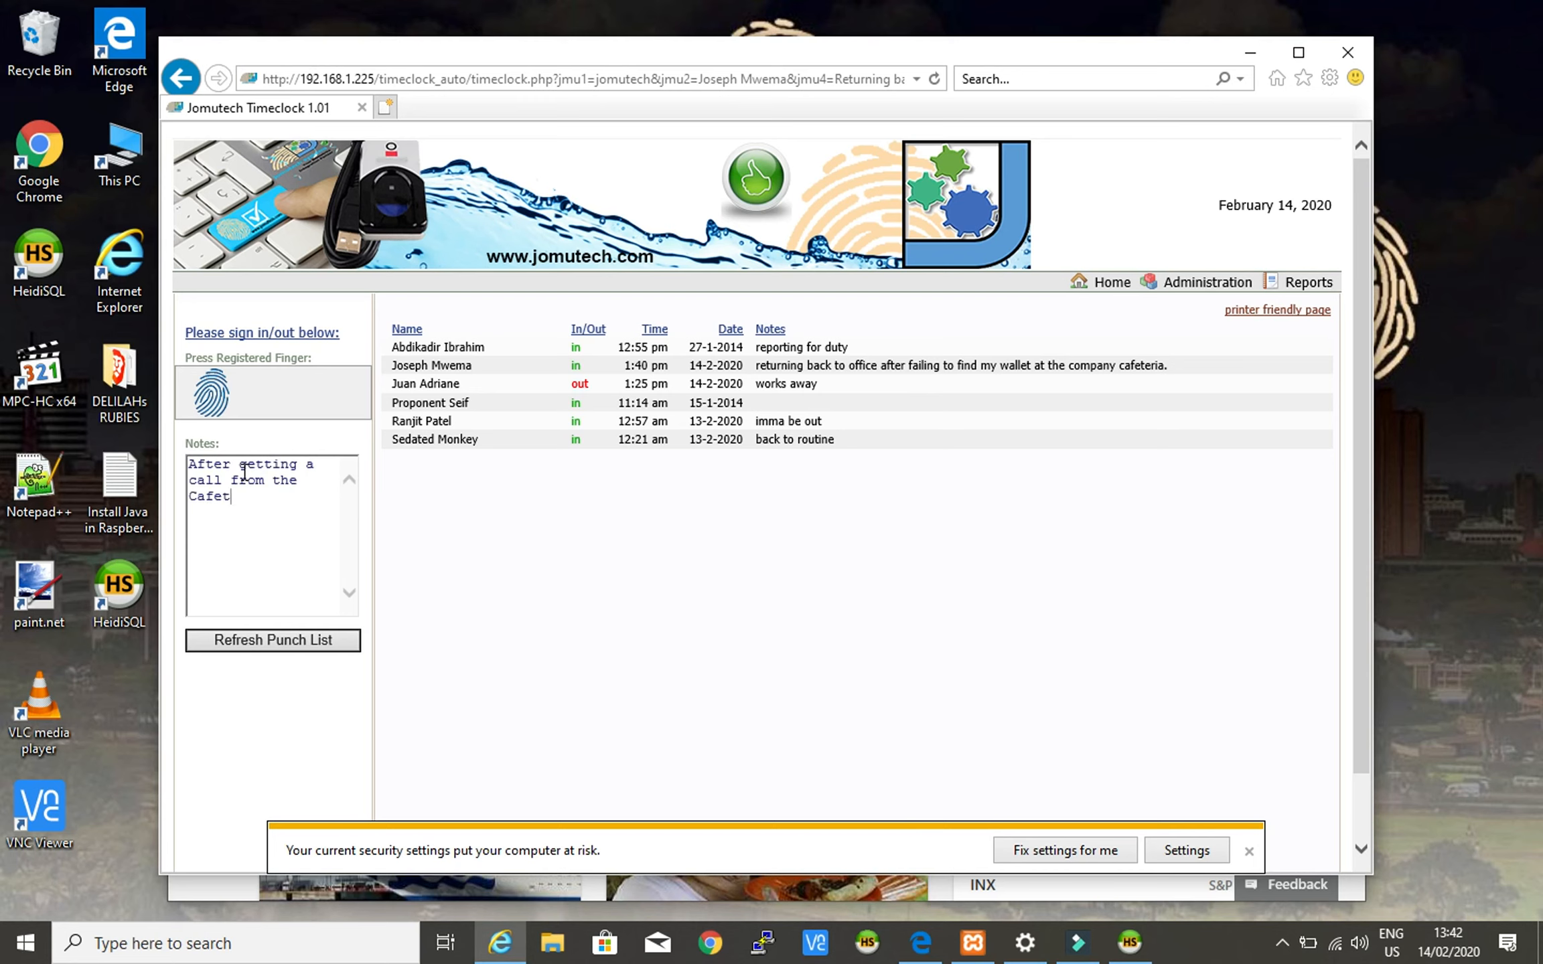
{"action": "type", "text": "eria to go and check t"}
- Fix typos and finish the note: items alleged to belong to me, so I step out
{"action": "key", "text": "BackSpace"}
{"action": "type", "text": "s"}
{"action": "key", "text": "BackSpace"}
{"action": "type", "text": "and check so"}
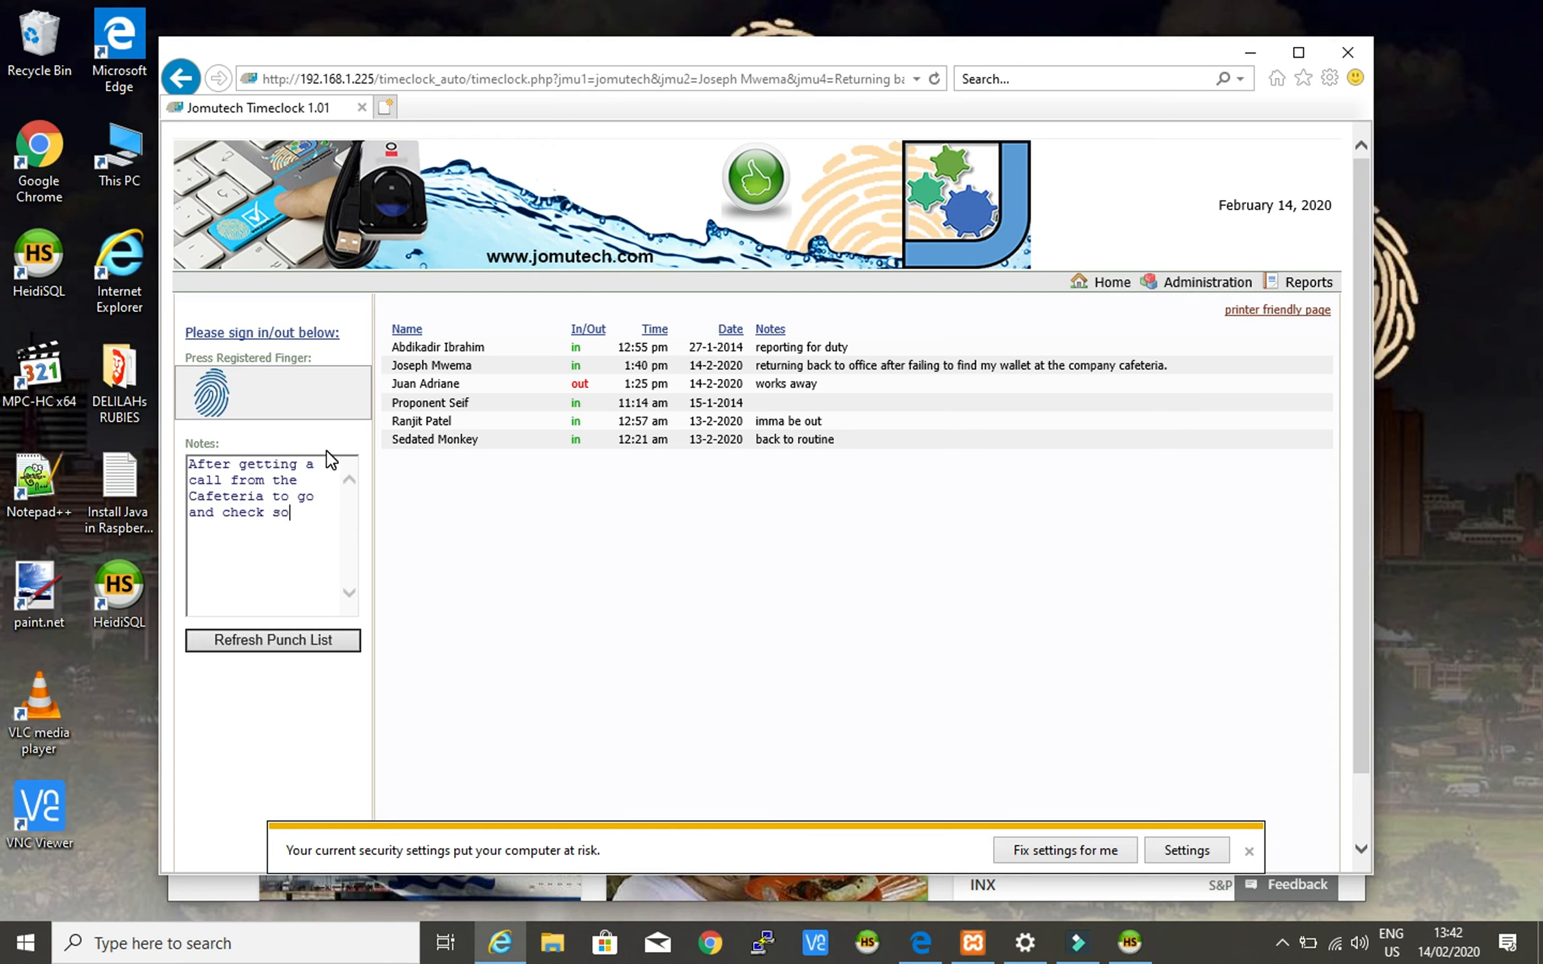
{"action": "type", "text": "me items allege"}
{"action": "key", "text": "BackSpace"}
{"action": "key", "text": "BackSpace"}
{"action": "type", "text": "eged to belong to me"}
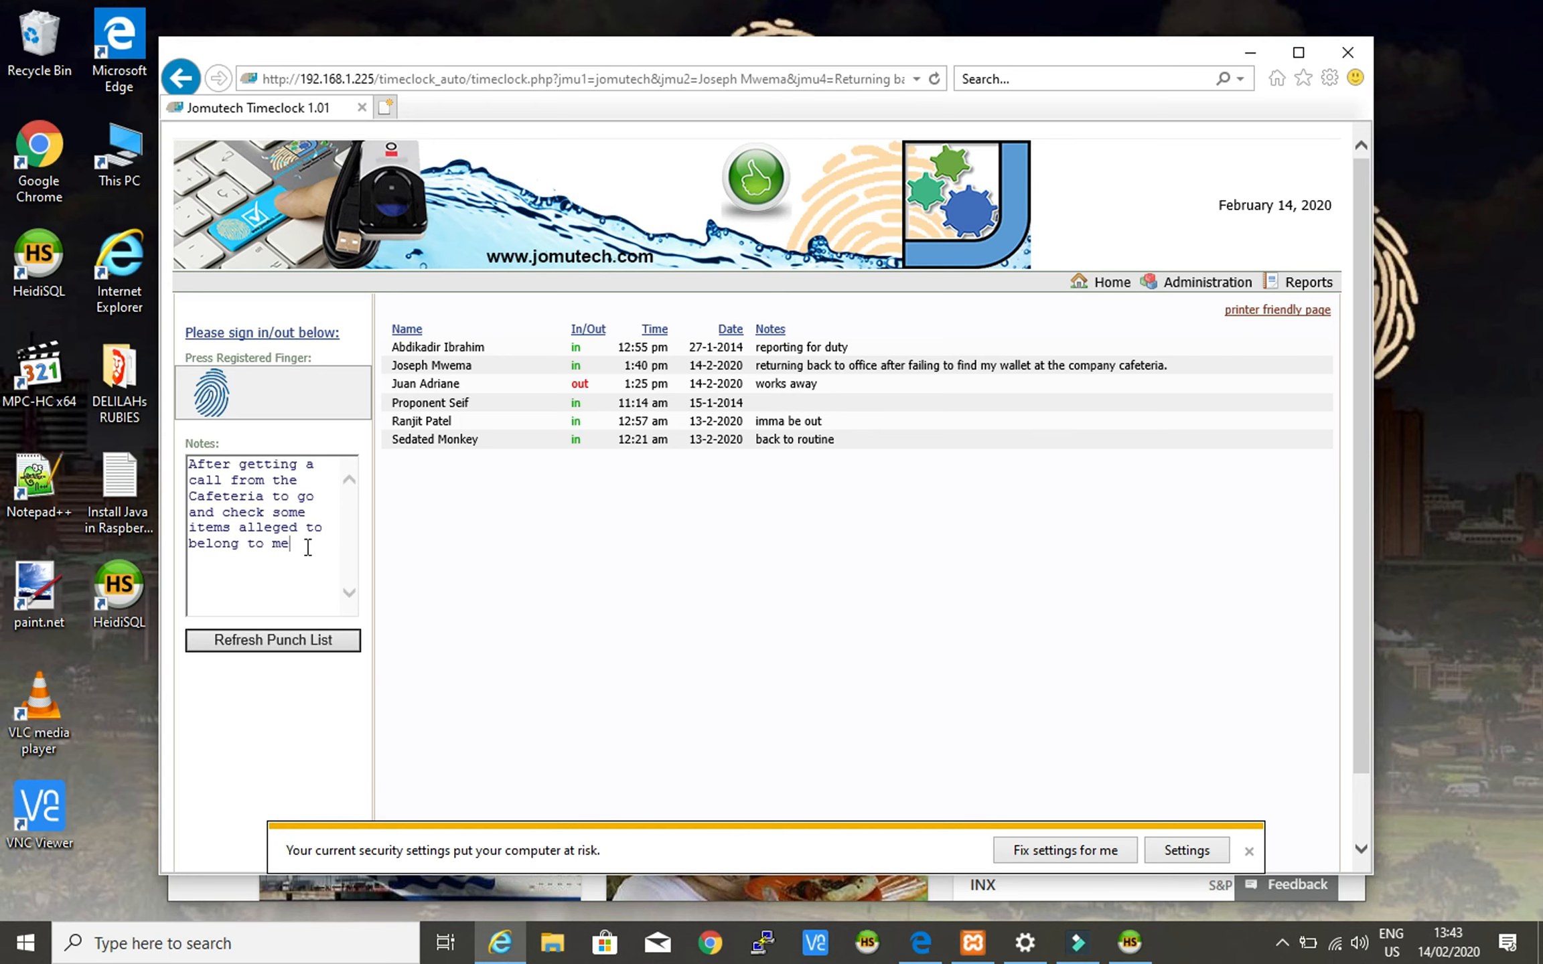
{"action": "type", "text": "I excuse myself to step out of th"}
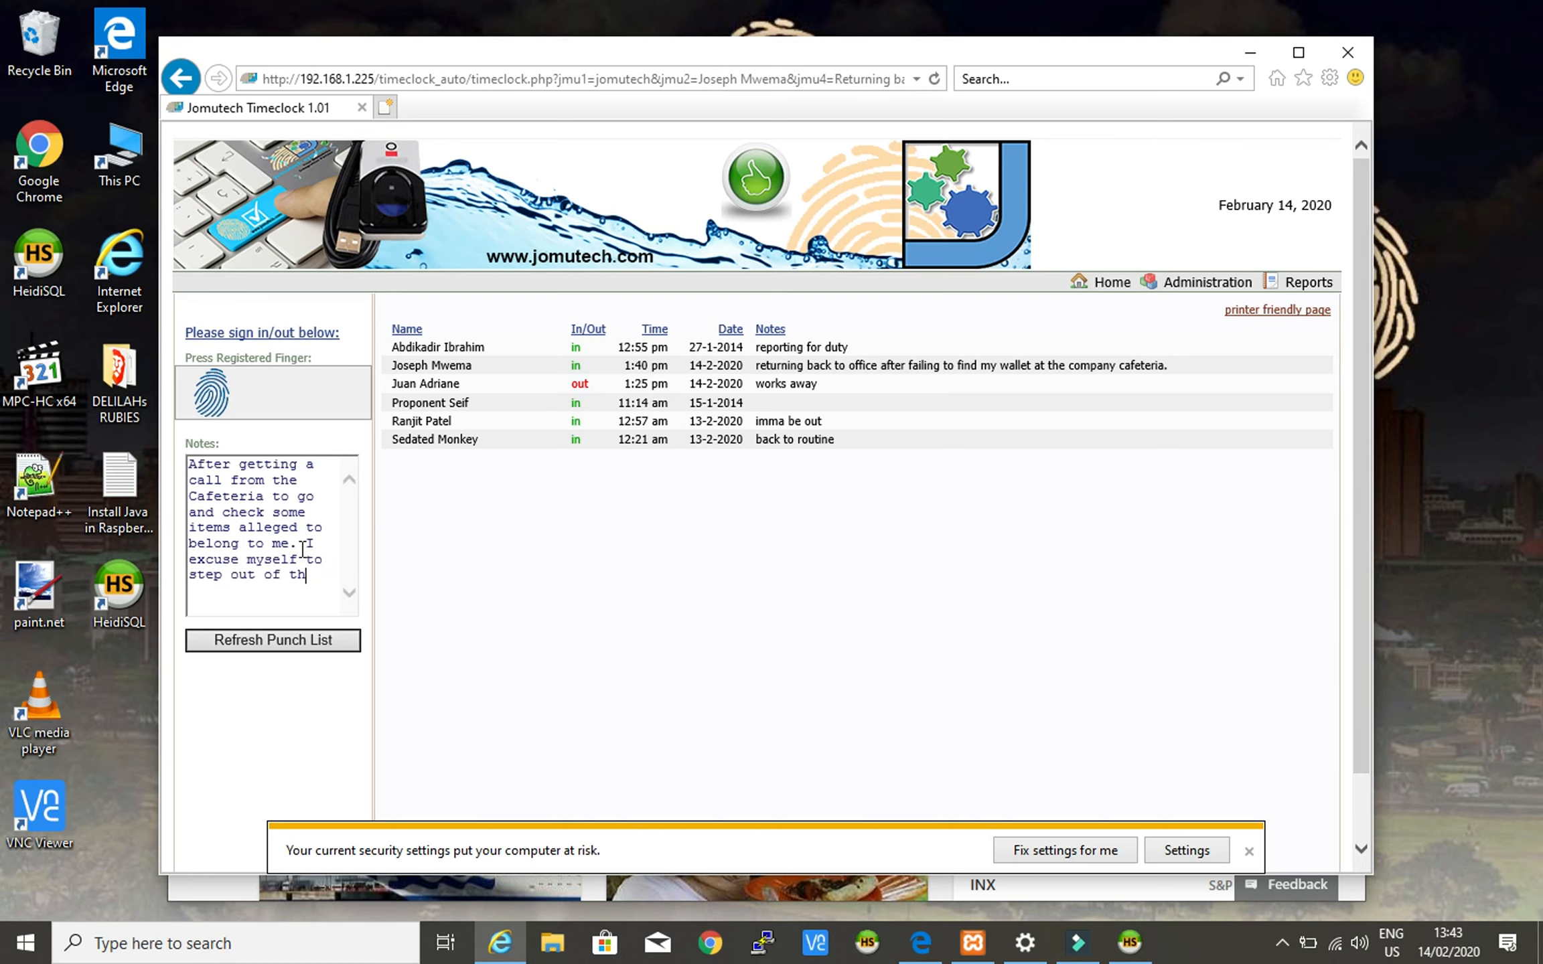
{"action": "type", "text": "e office."}
- Punch out, then verify the 'out' entry at 1:43 pm with the cafeteria note against the system clock
{"action": "left_click", "coordinate": [496, 513]}
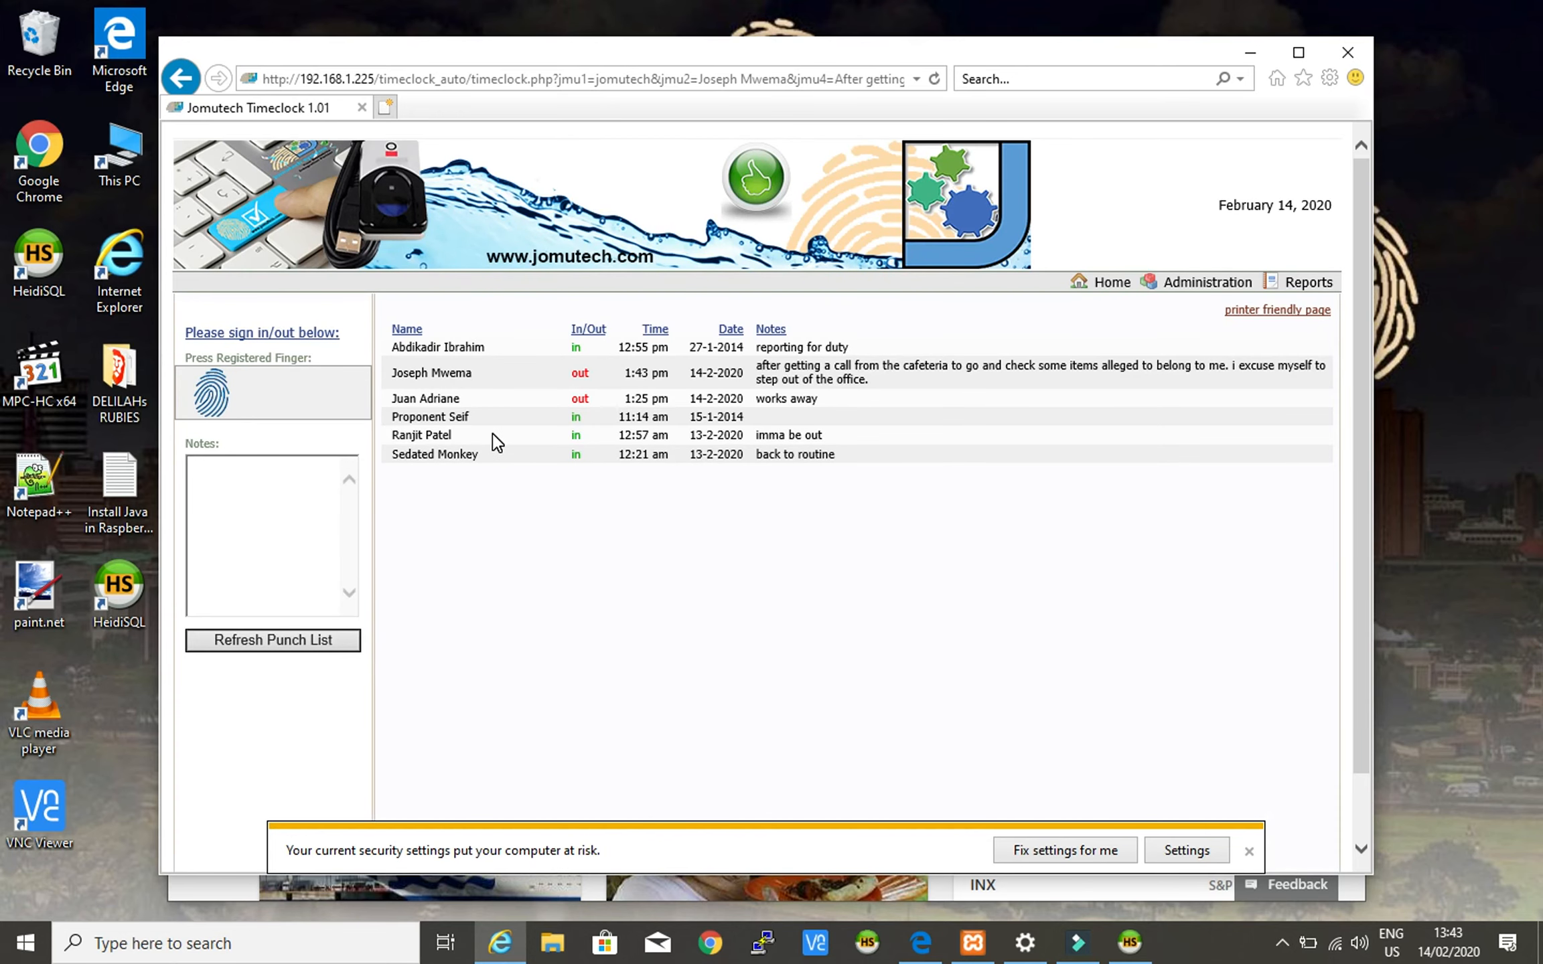
{"action": "triple_click", "coordinate": [405, 372]}
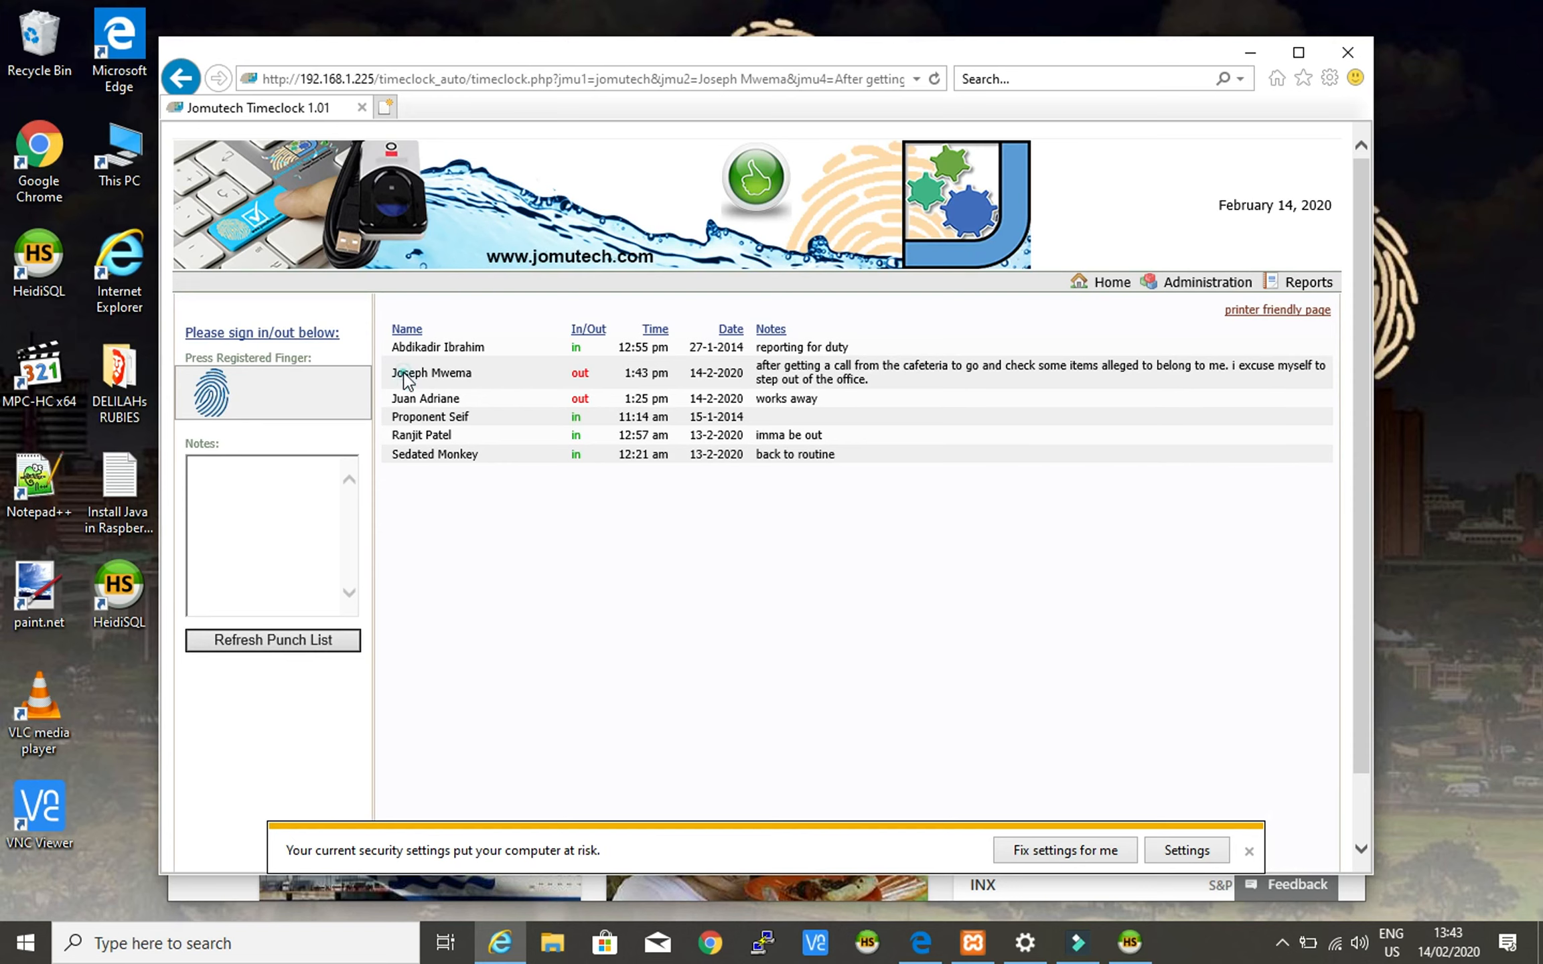
{"action": "double_click", "coordinate": [581, 373]}
{"action": "left_click_drag", "start_coordinate": [625, 374], "coordinate": [669, 375]}
{"action": "left_click_drag", "start_coordinate": [760, 372], "coordinate": [887, 385]}
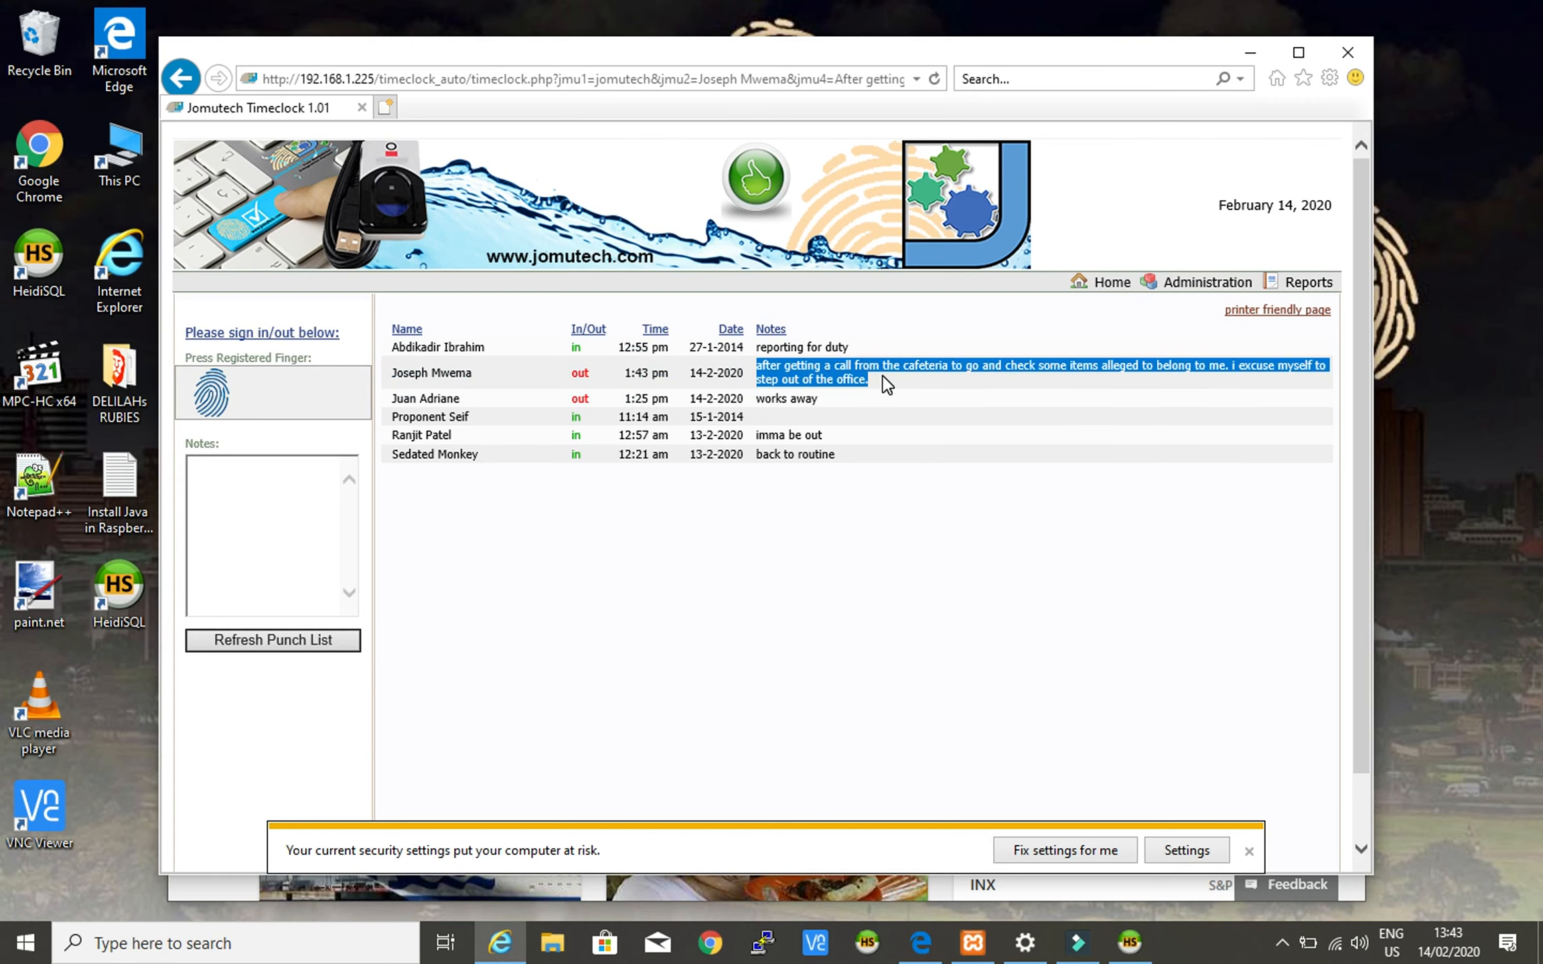
{"action": "left_click", "coordinate": [886, 383]}
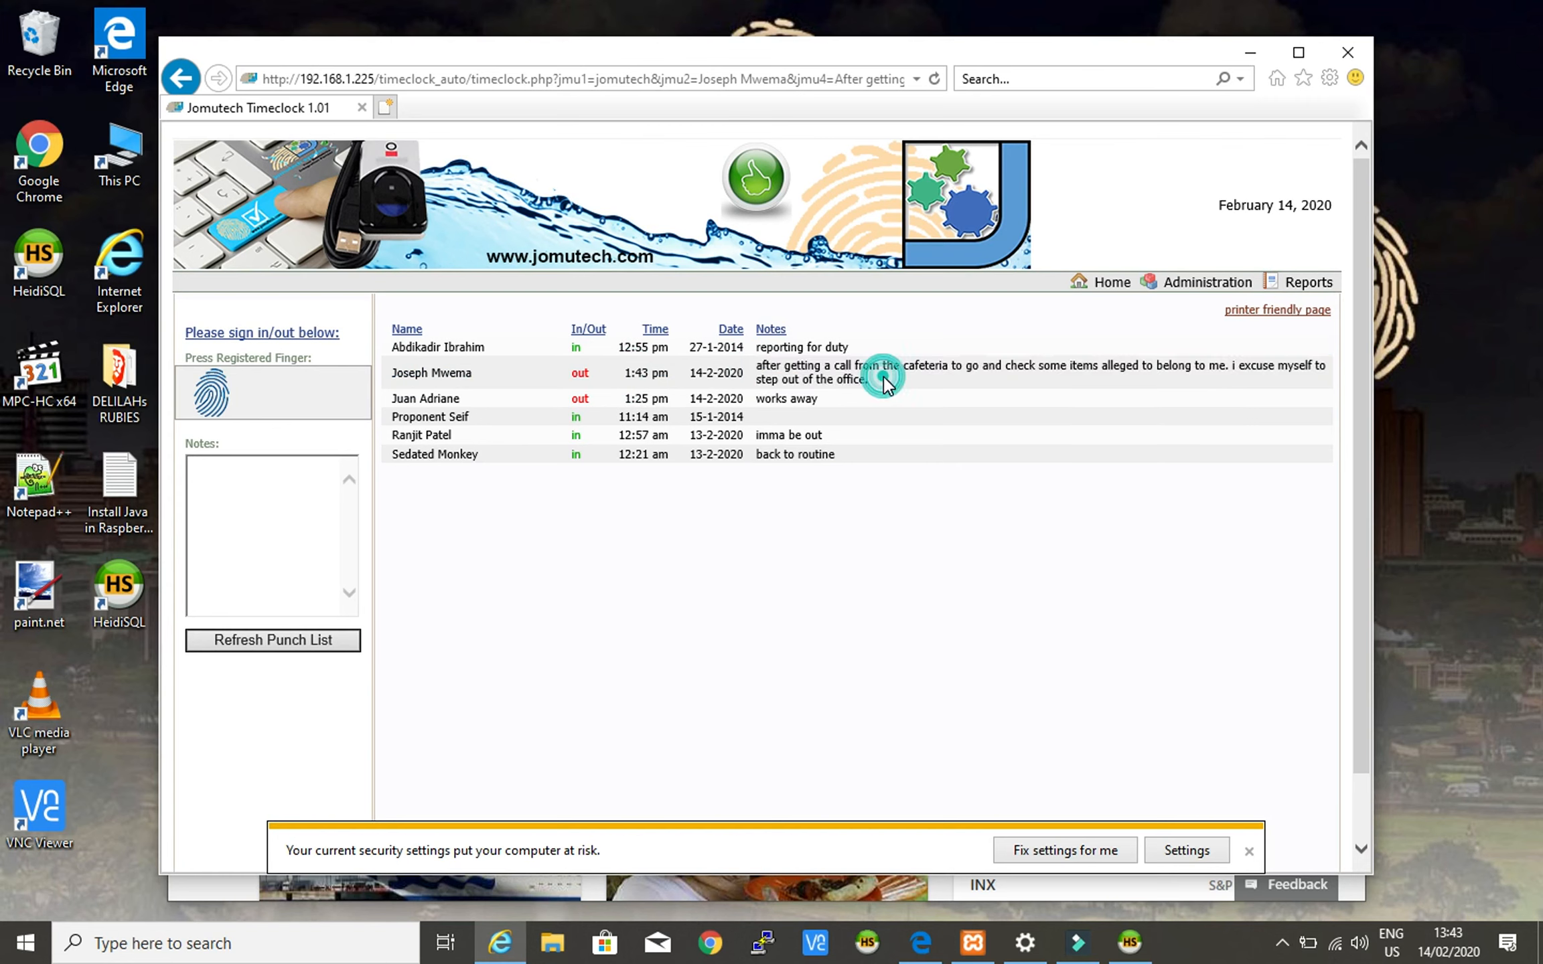
{"action": "left_click", "coordinate": [1446, 949]}
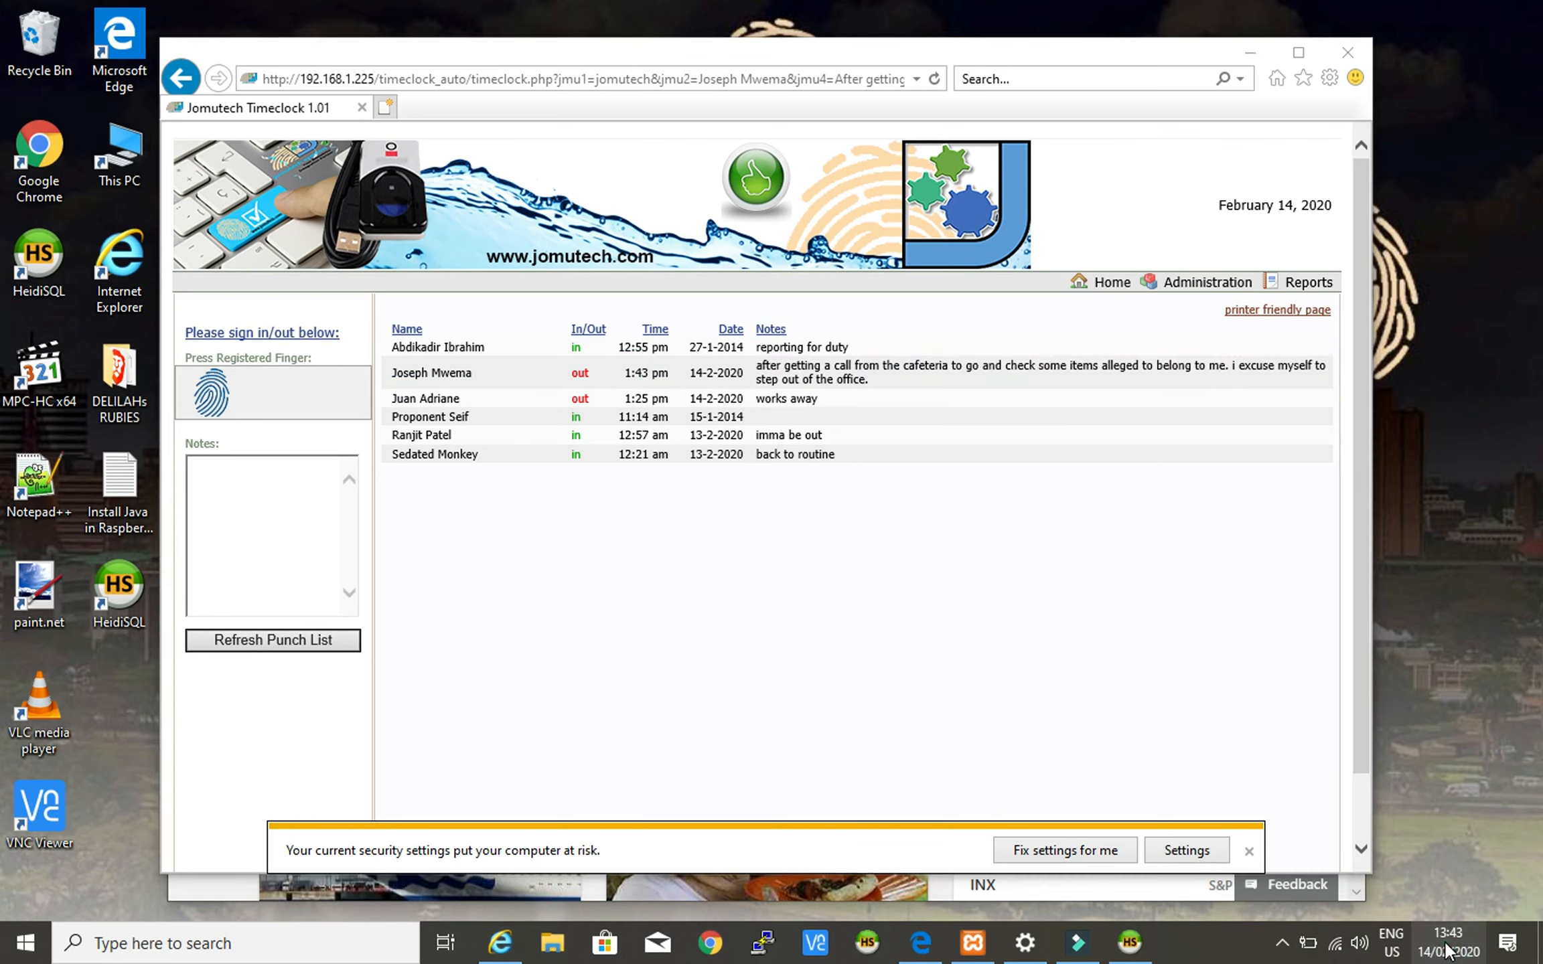
{"action": "left_click", "coordinate": [1447, 949]}
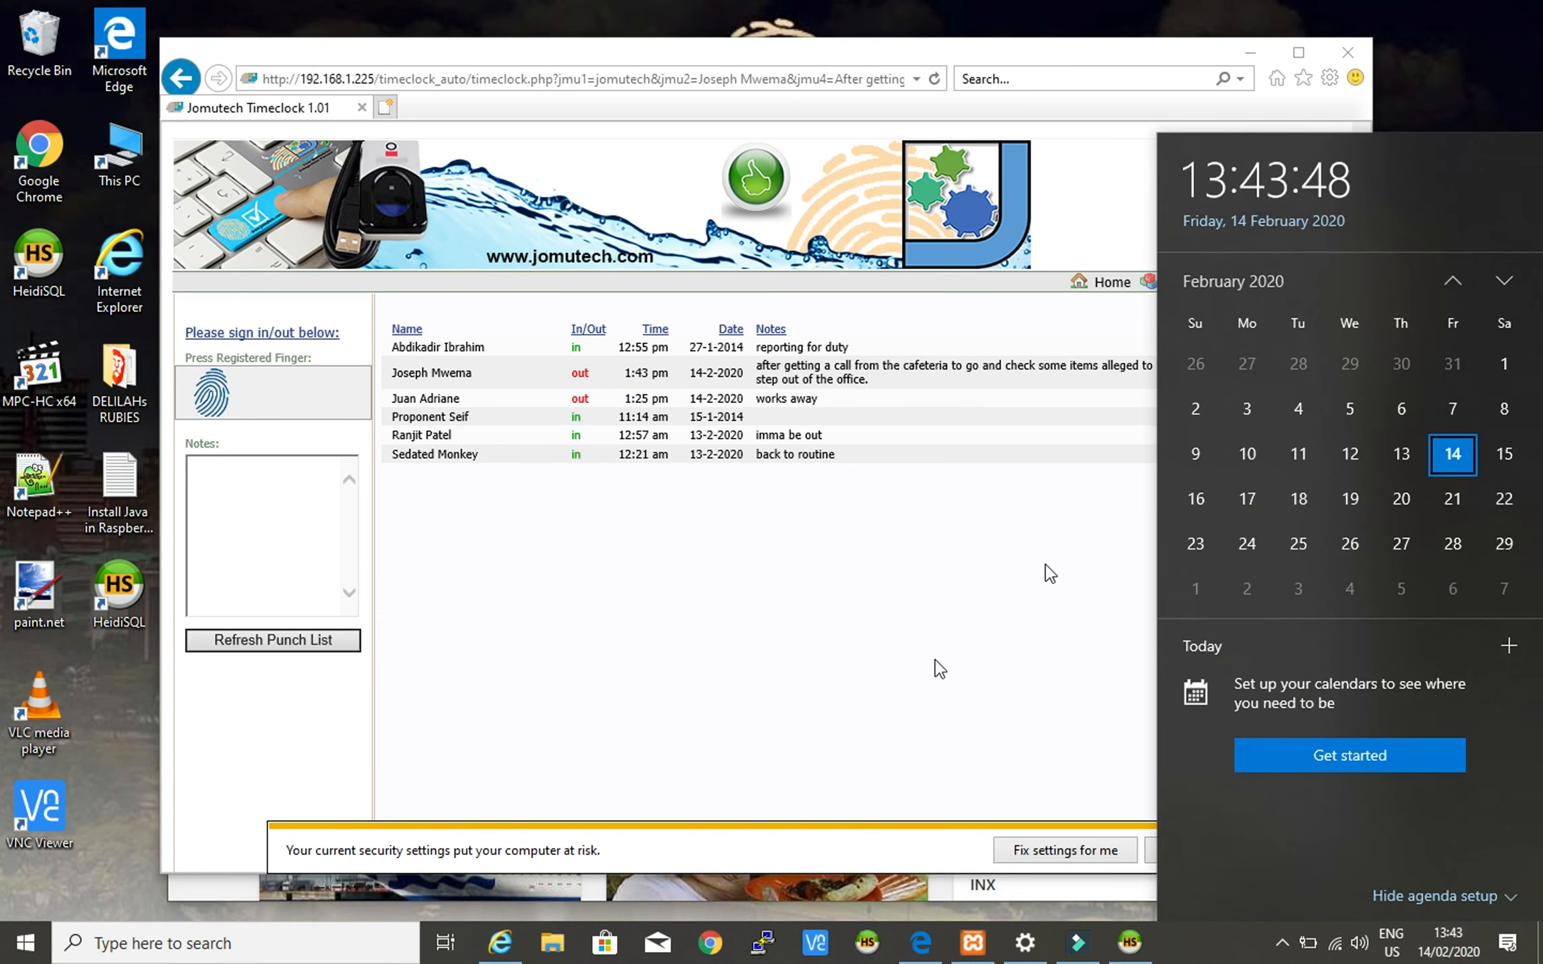
- Rerun the info query in HeidiSQL and select row 78, the 'out' punch with the cafeteria note
{"action": "left_click", "coordinate": [1130, 944]}
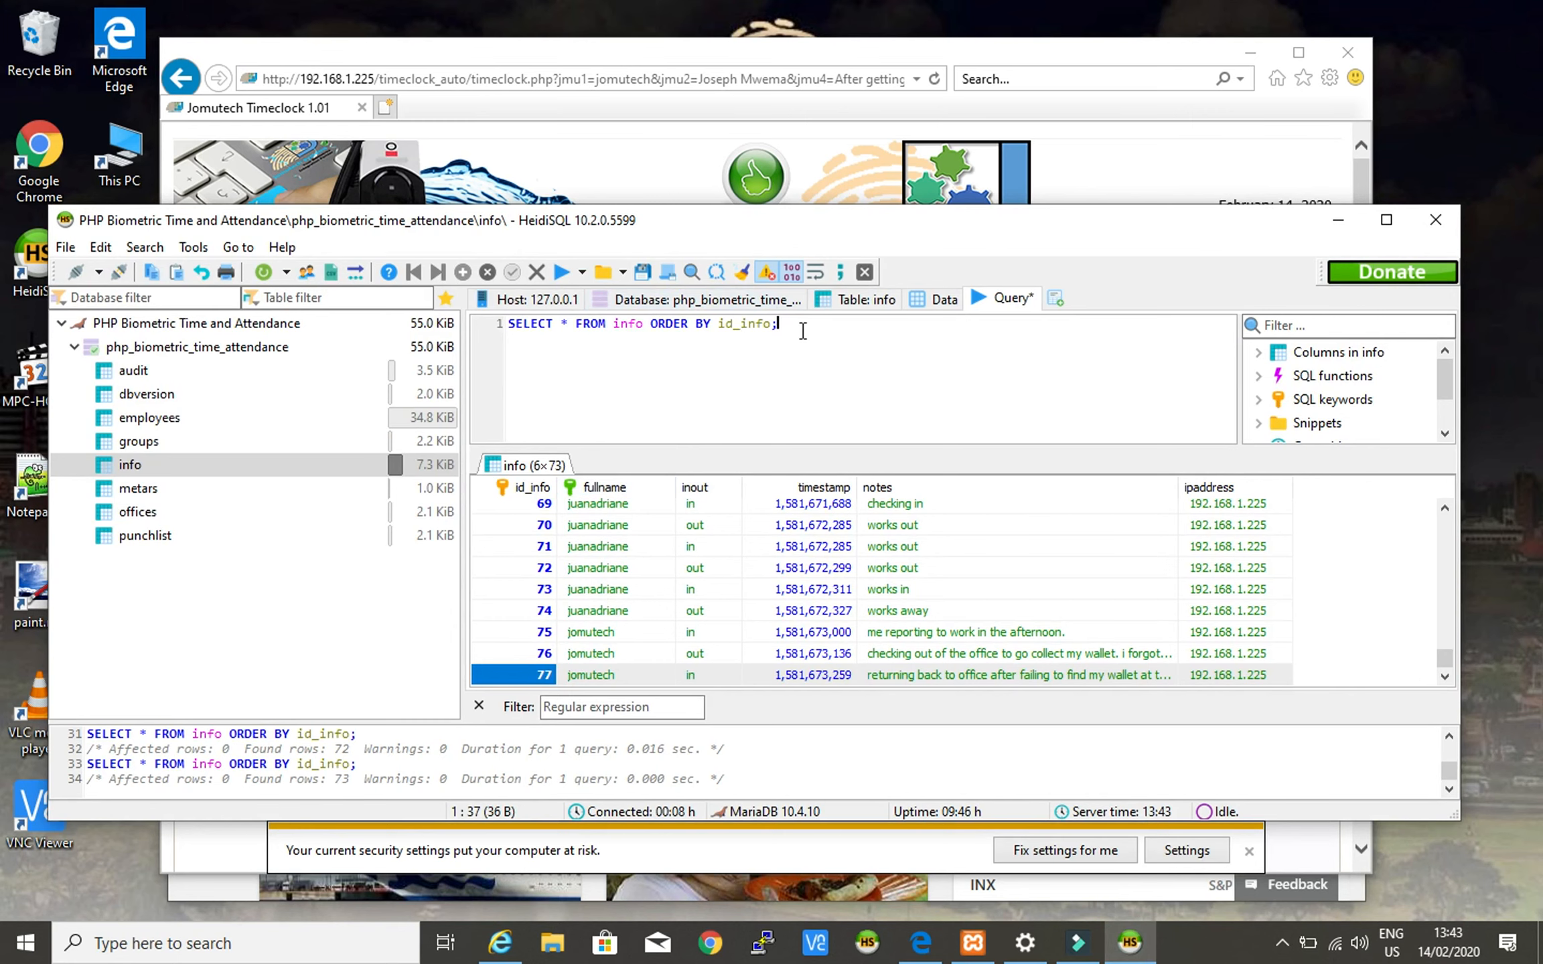
{"action": "left_click_drag", "start_coordinate": [802, 327], "coordinate": [509, 324]}
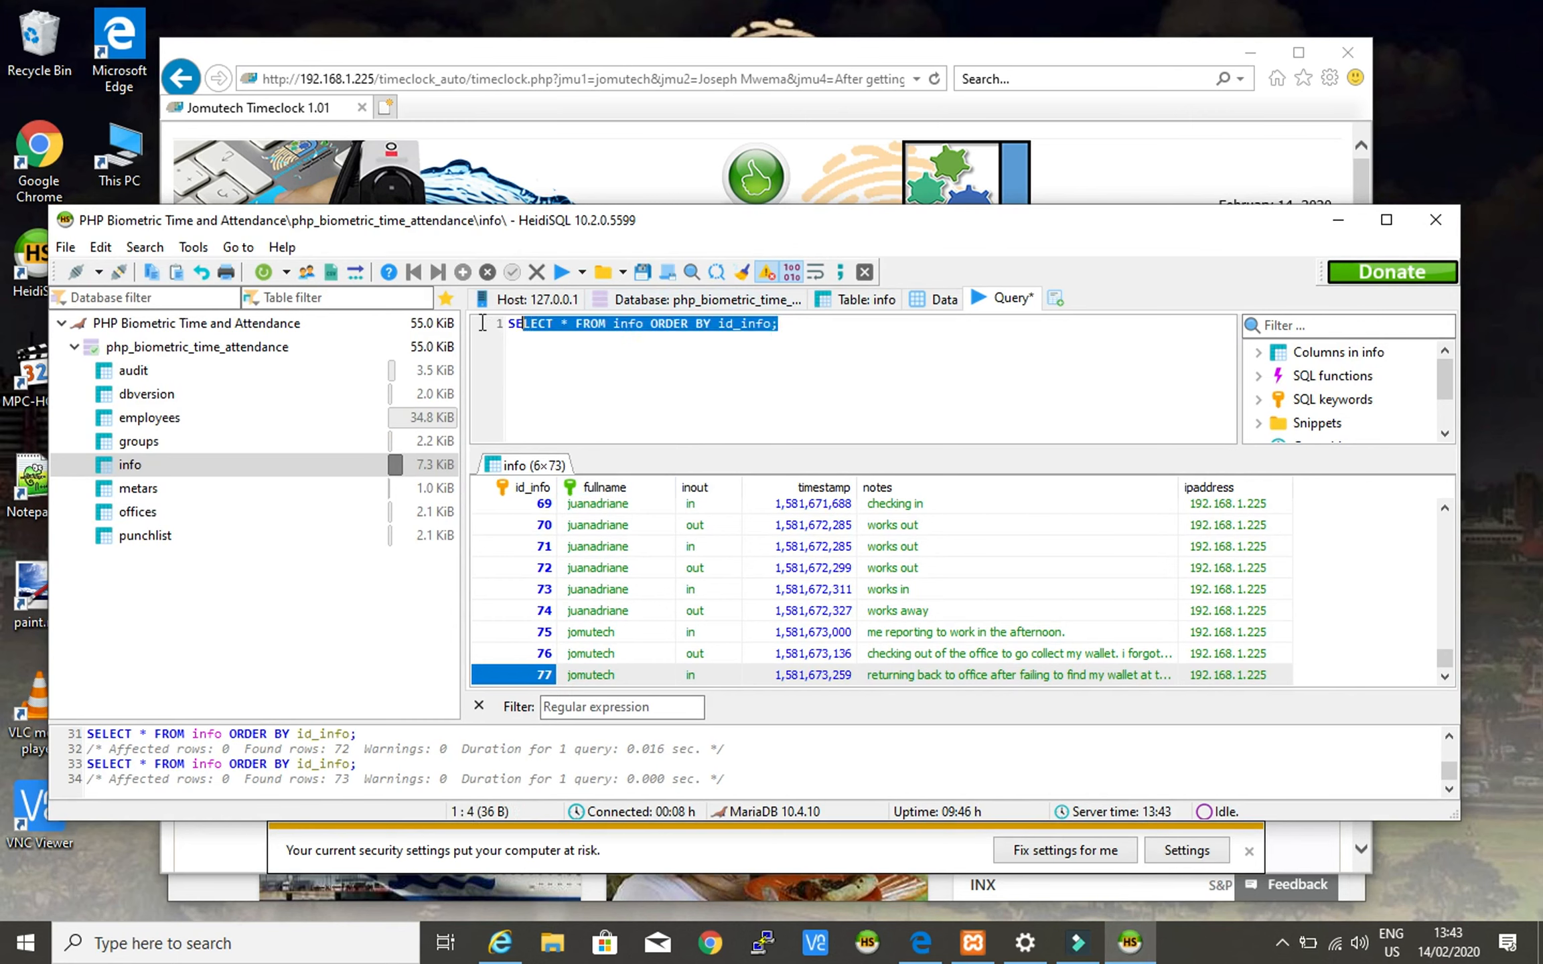
{"action": "right_click", "coordinate": [587, 328]}
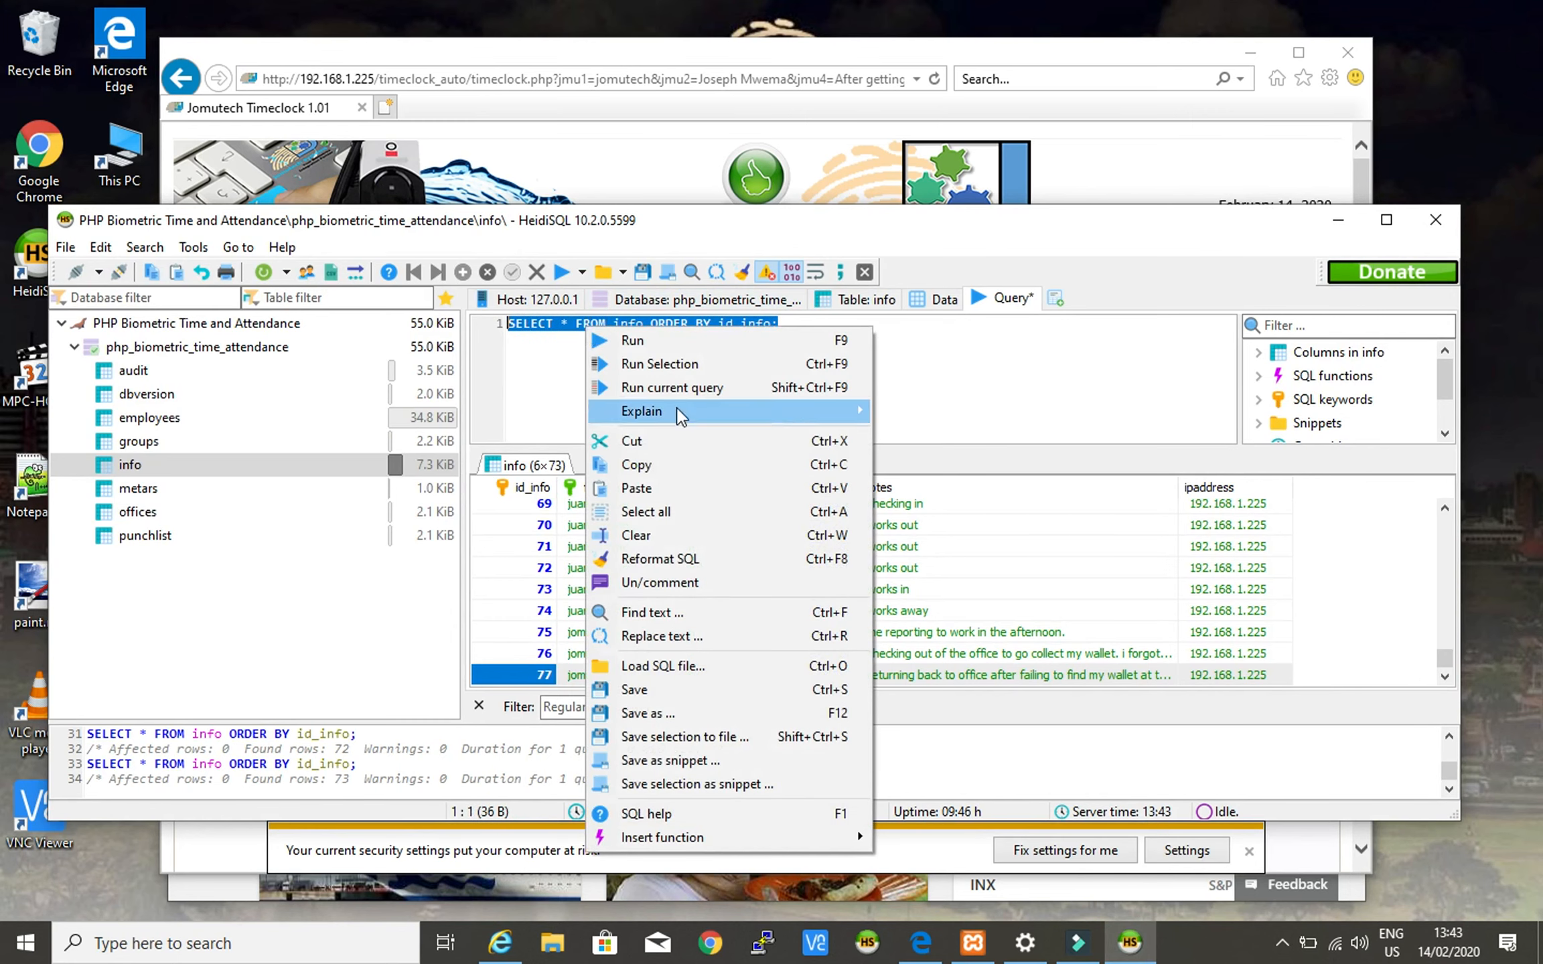
{"action": "left_click", "coordinate": [642, 363]}
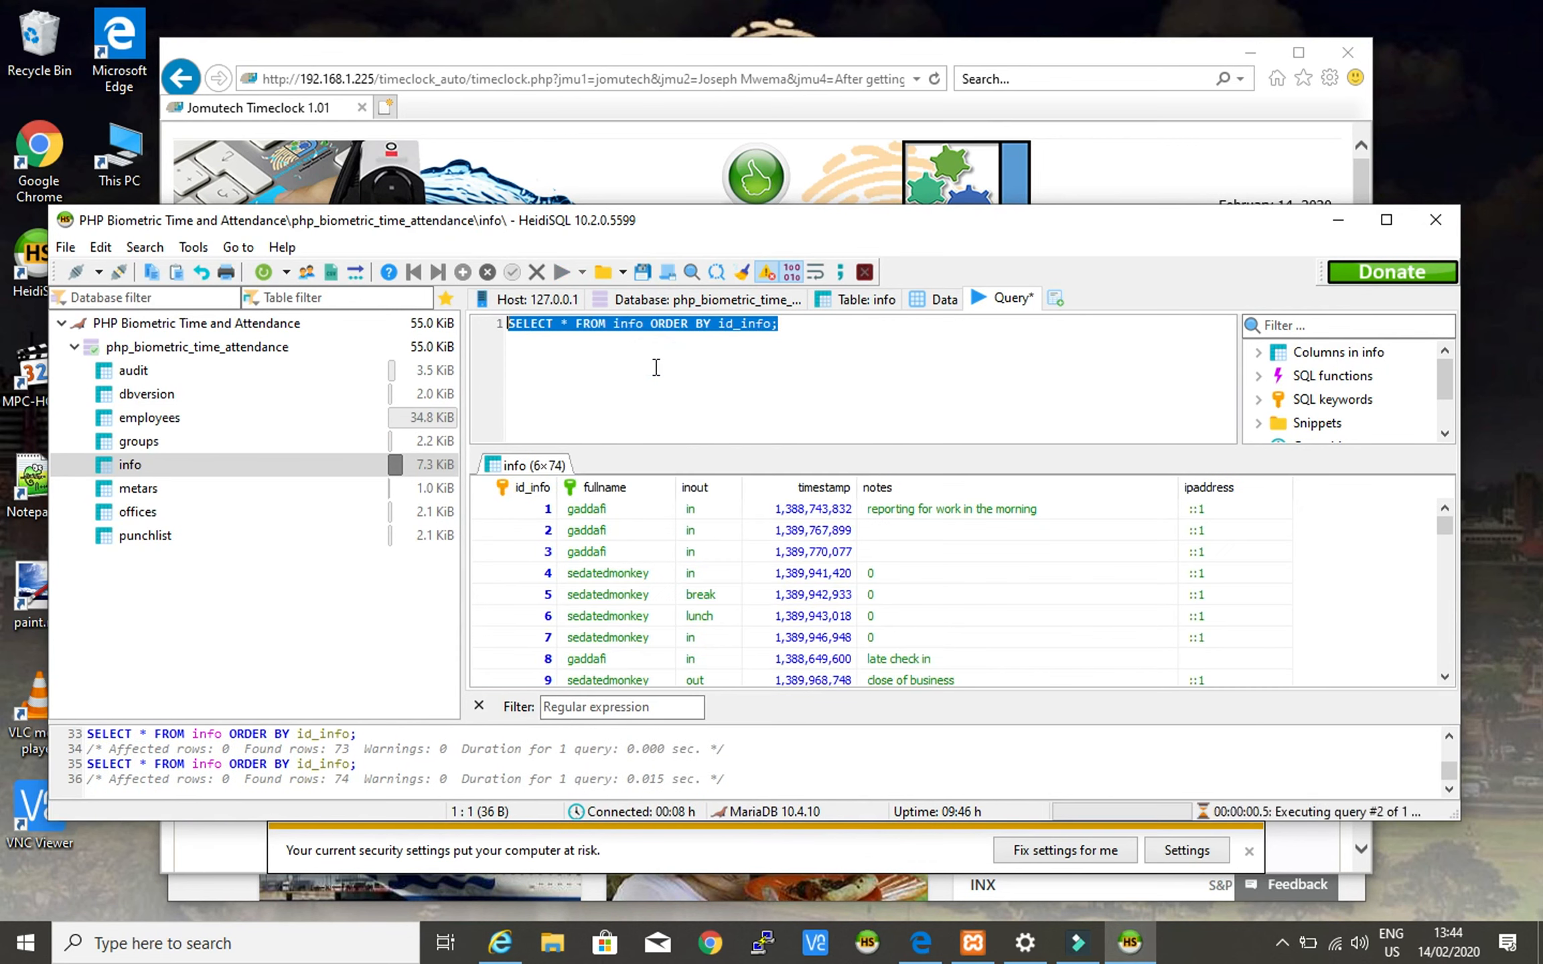
{"action": "scroll", "coordinate": [719, 541], "scroll_direction": "down", "scroll_amount": 20}
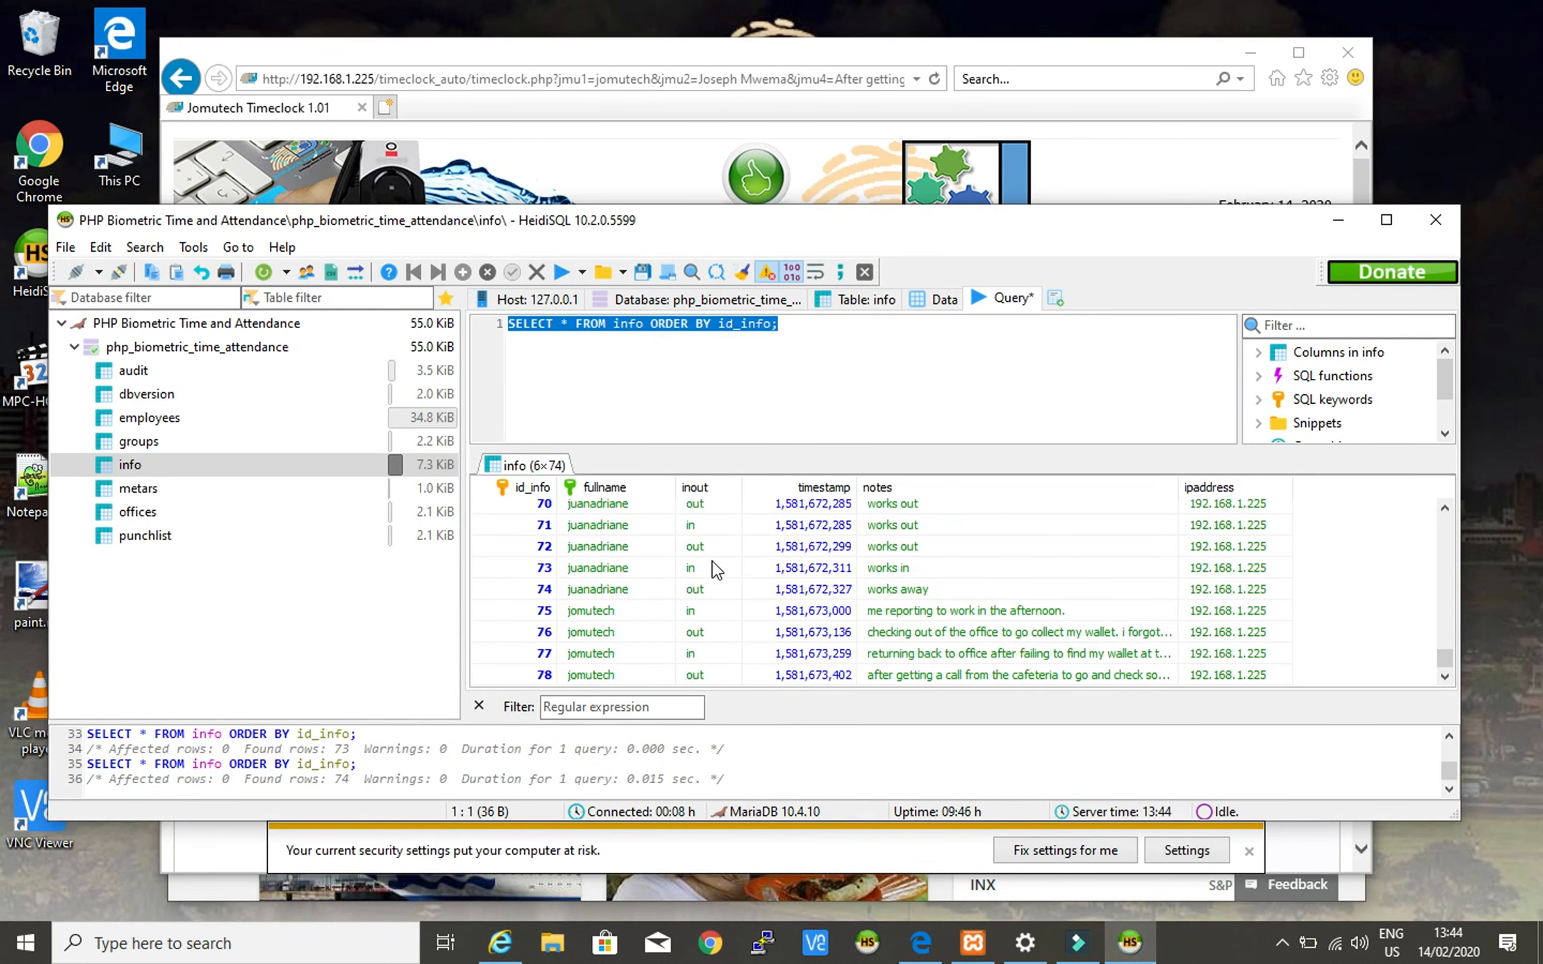
{"action": "left_click", "coordinate": [506, 673]}
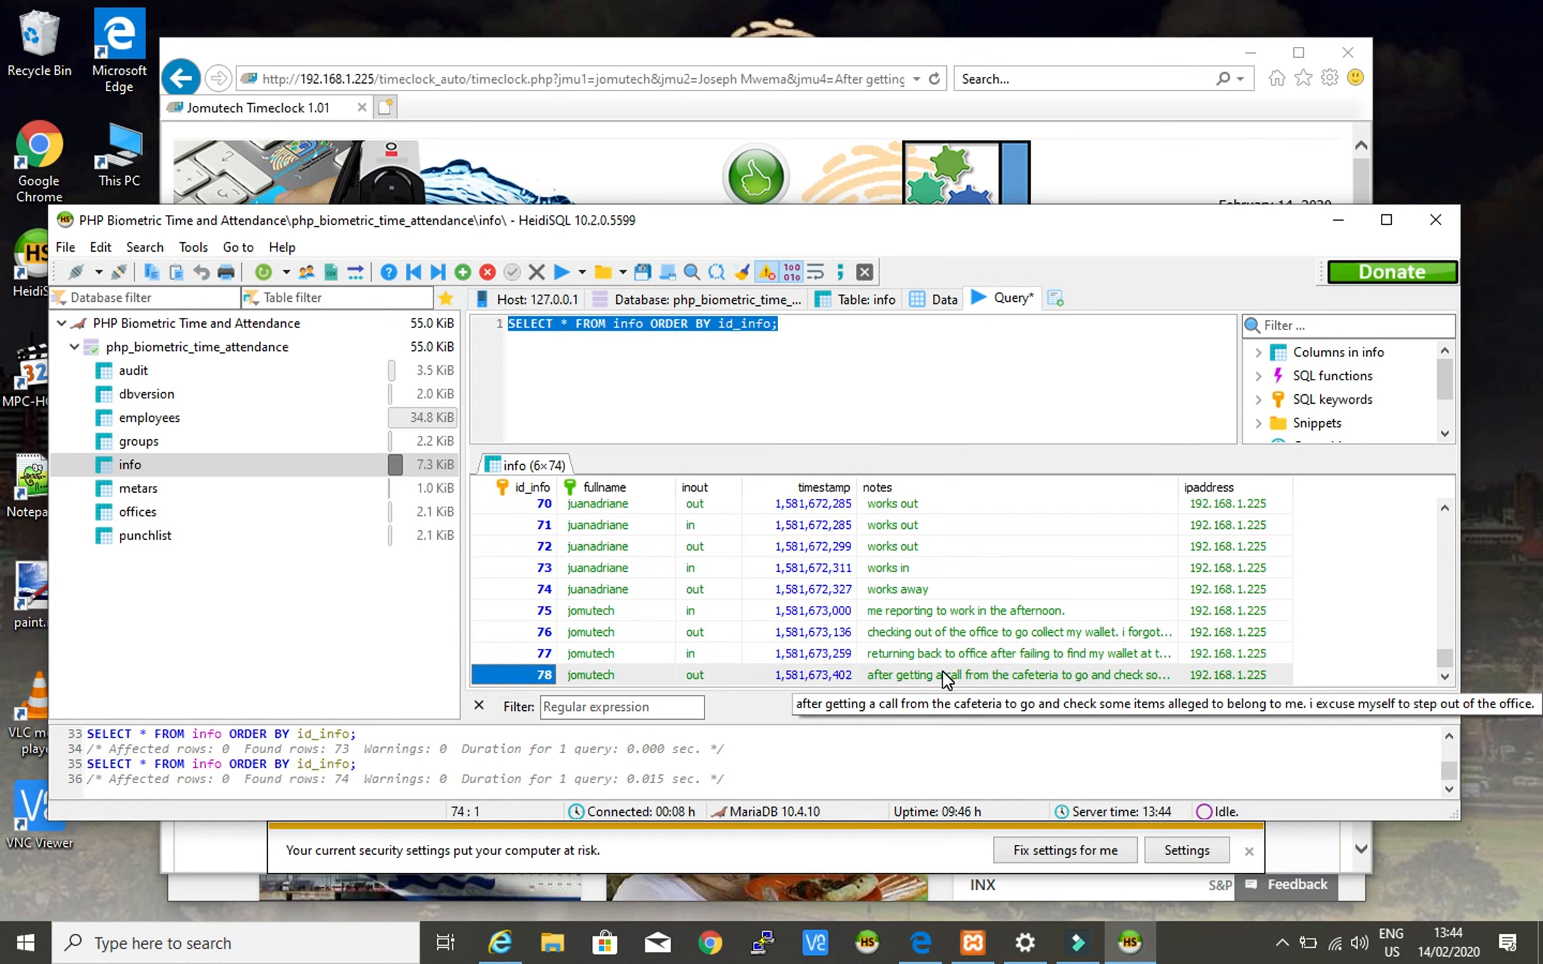
- Switch between HeidiSQL and the browser, ending on the timeclock page
{"action": "left_click", "coordinate": [1151, 160]}
{"action": "left_click", "coordinate": [1157, 533]}
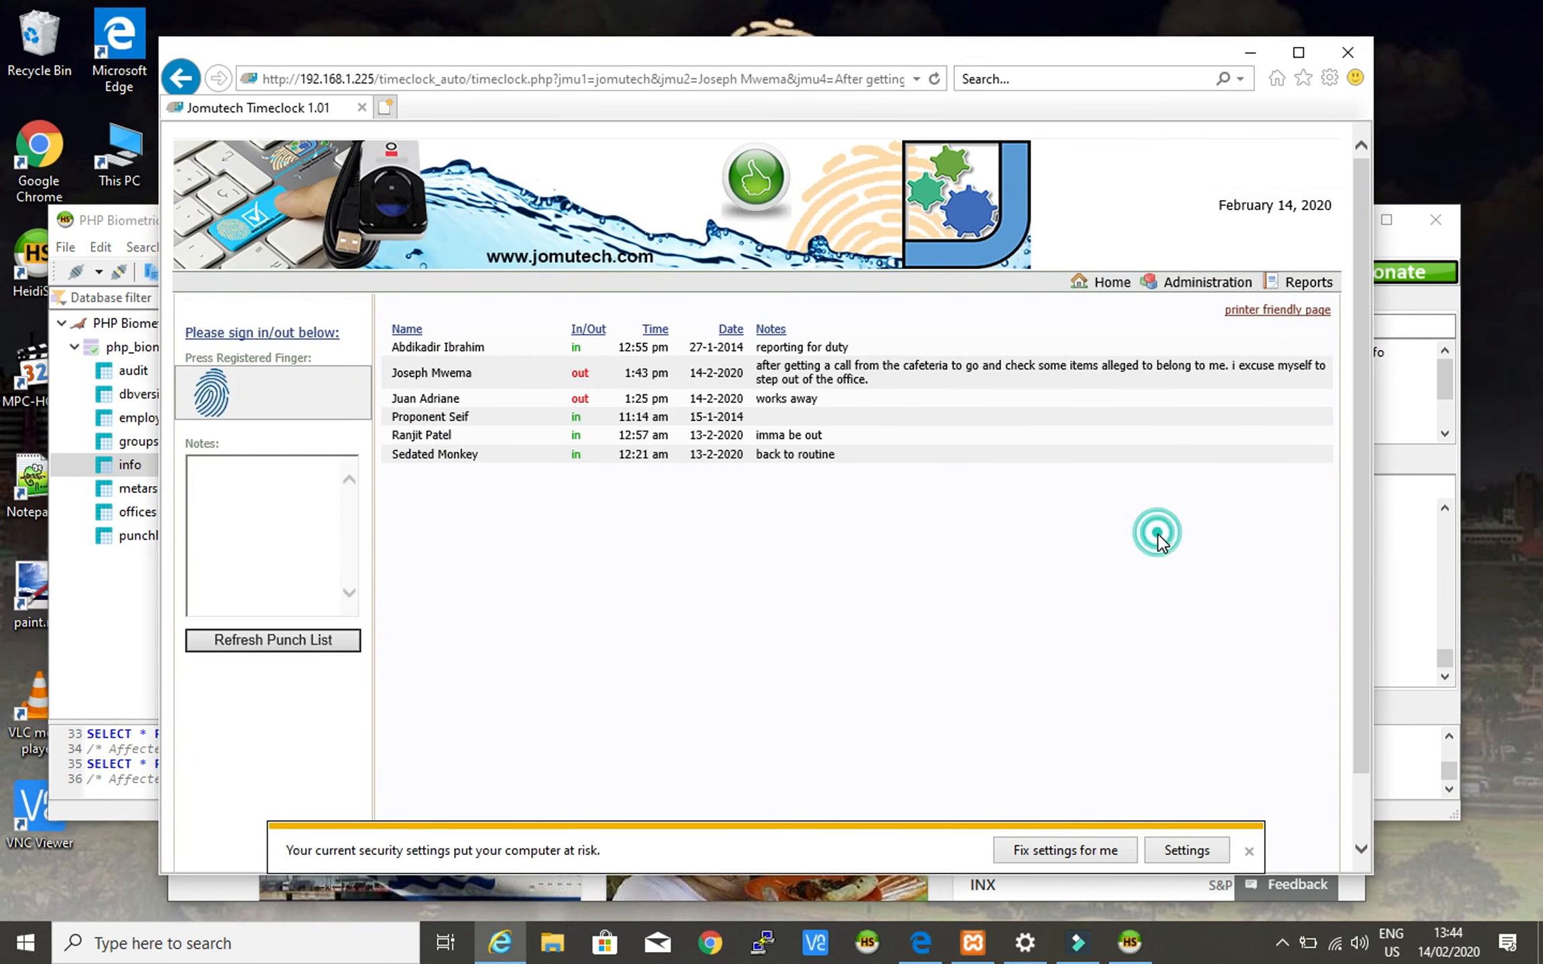
{"action": "left_click", "coordinate": [1127, 943]}
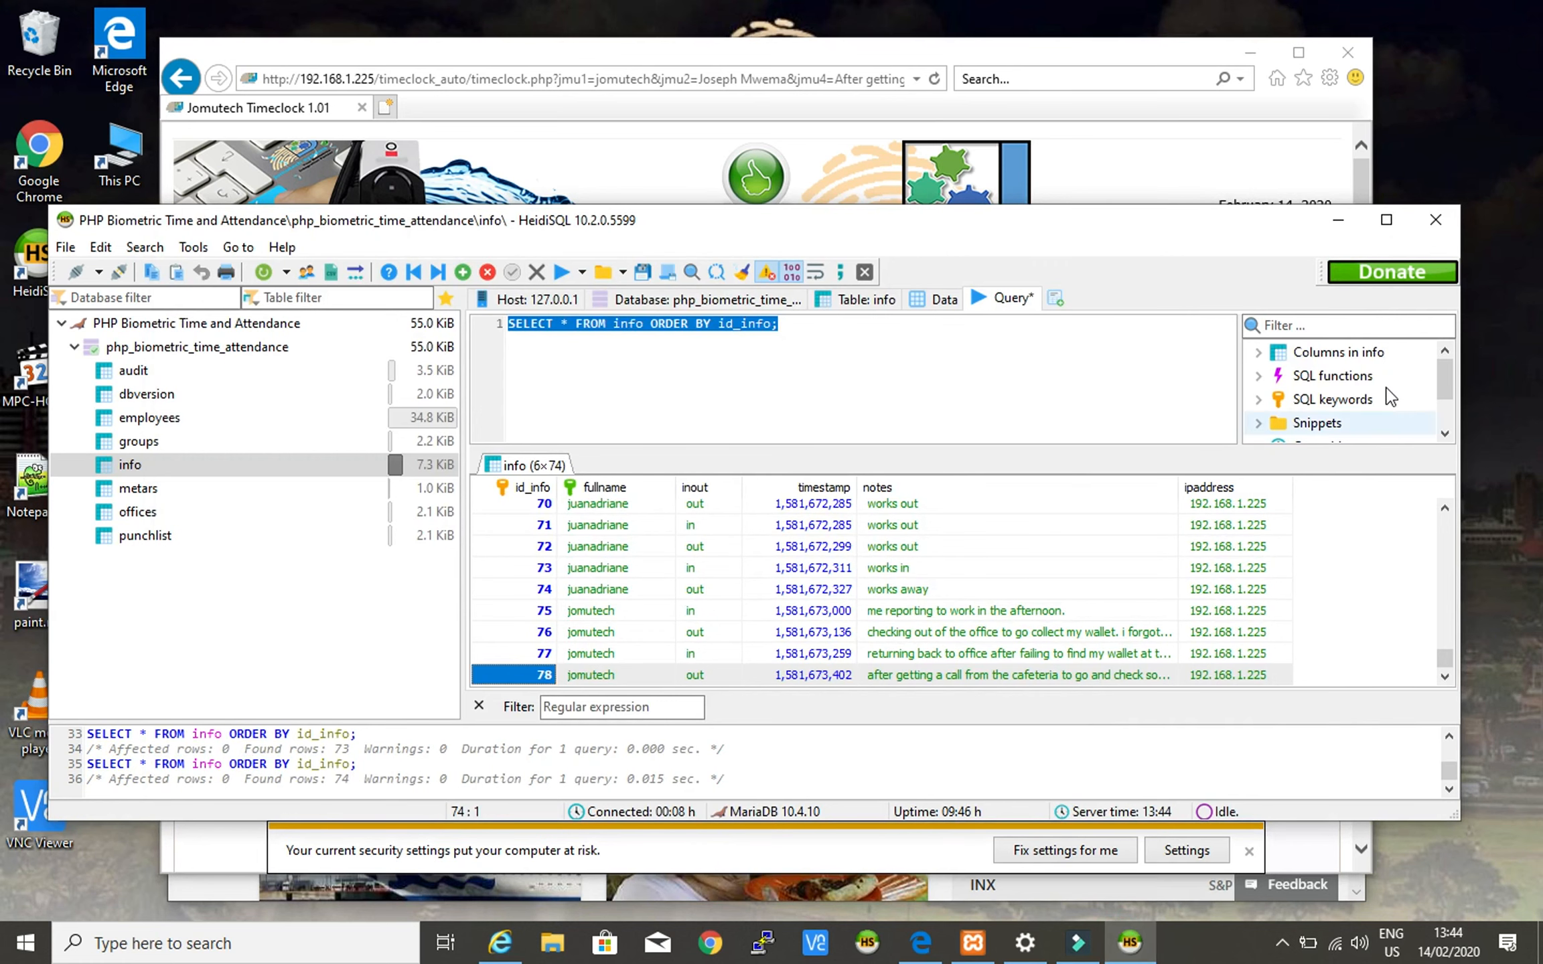
{"action": "left_click", "coordinate": [1346, 220]}
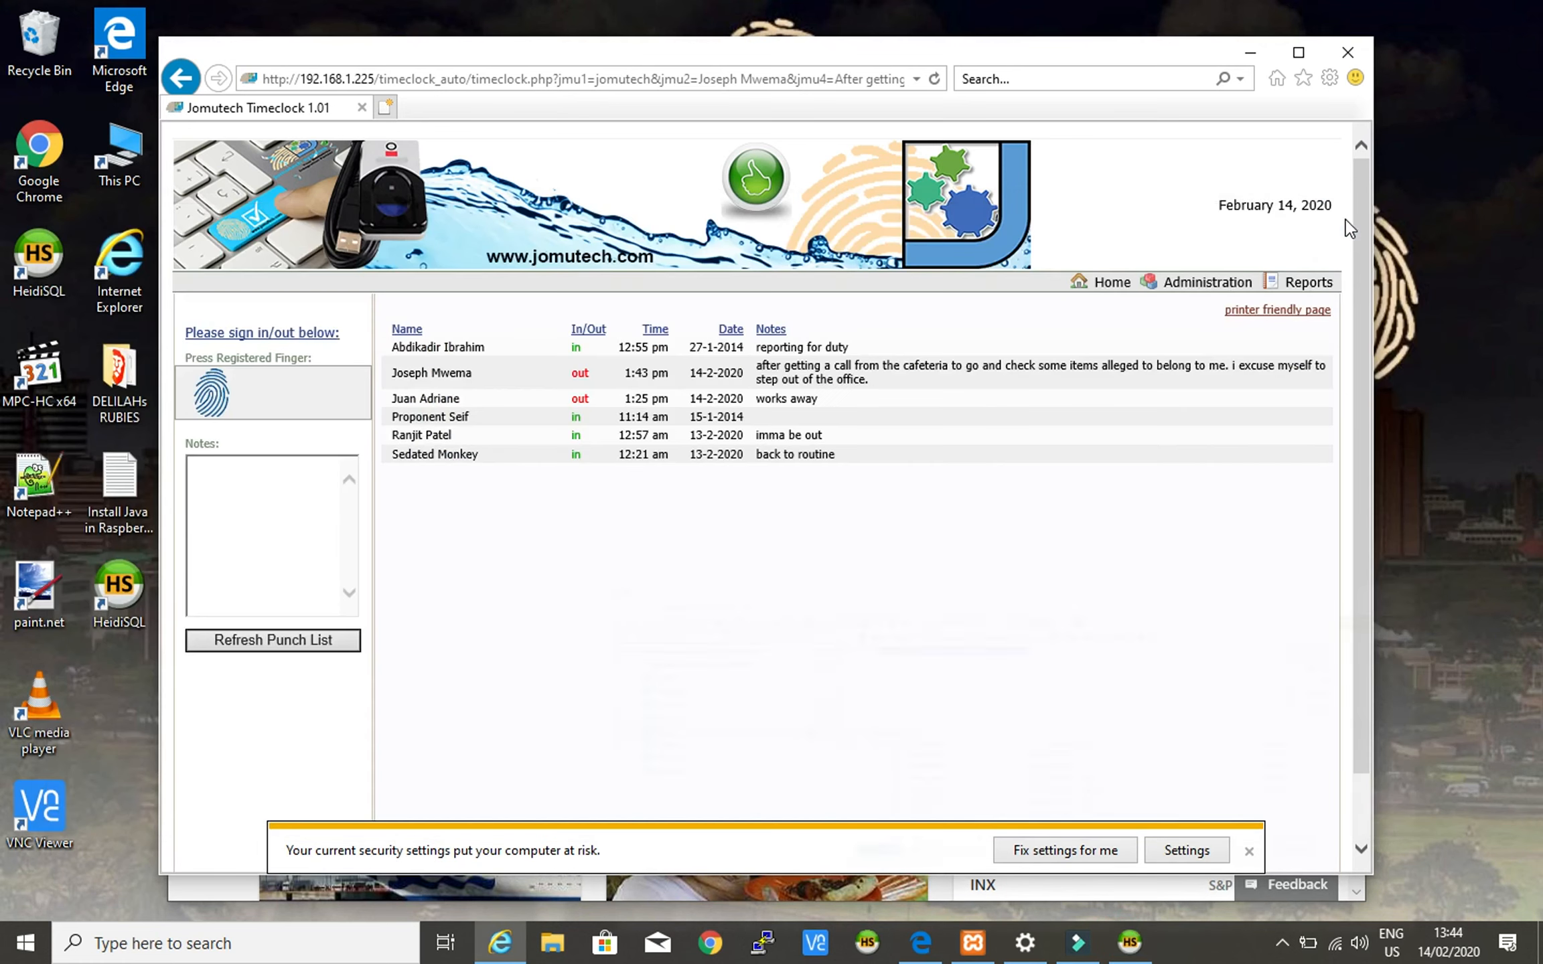
{"action": "left_click", "coordinate": [600, 579]}
- Write the note 'Returning back to my workstation after getting back my wallet...' about working late
{"action": "left_click", "coordinate": [284, 486]}
{"action": "type", "text": "Returning back to"}
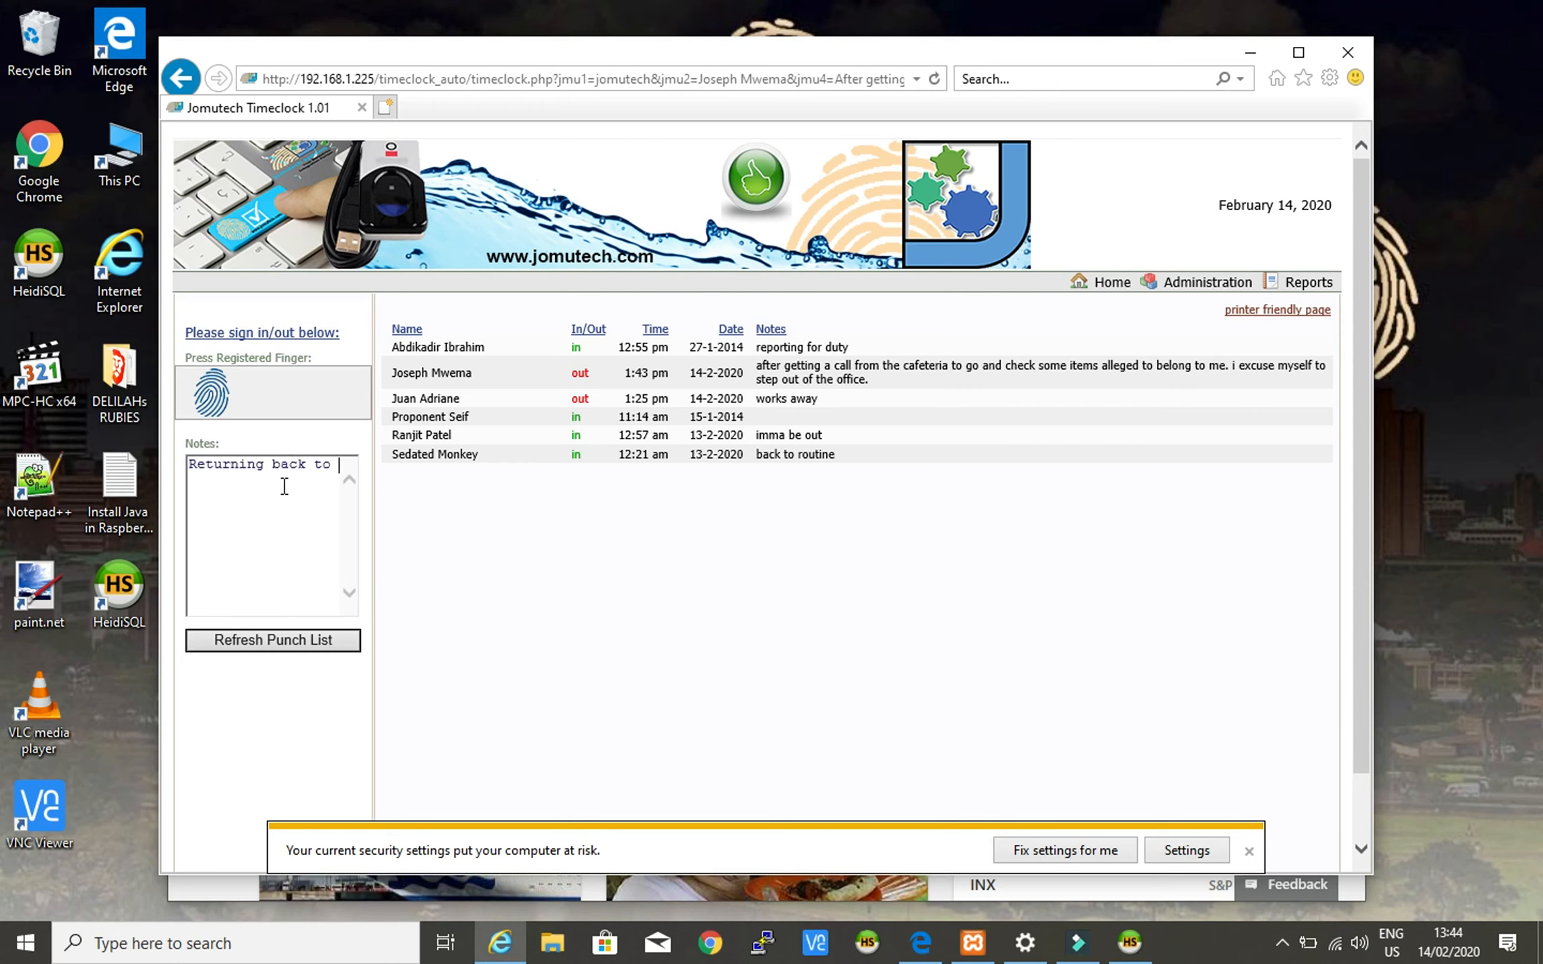
{"action": "type", "text": " my workstation after"}
{"action": "type", "text": "getting back my wallet"}
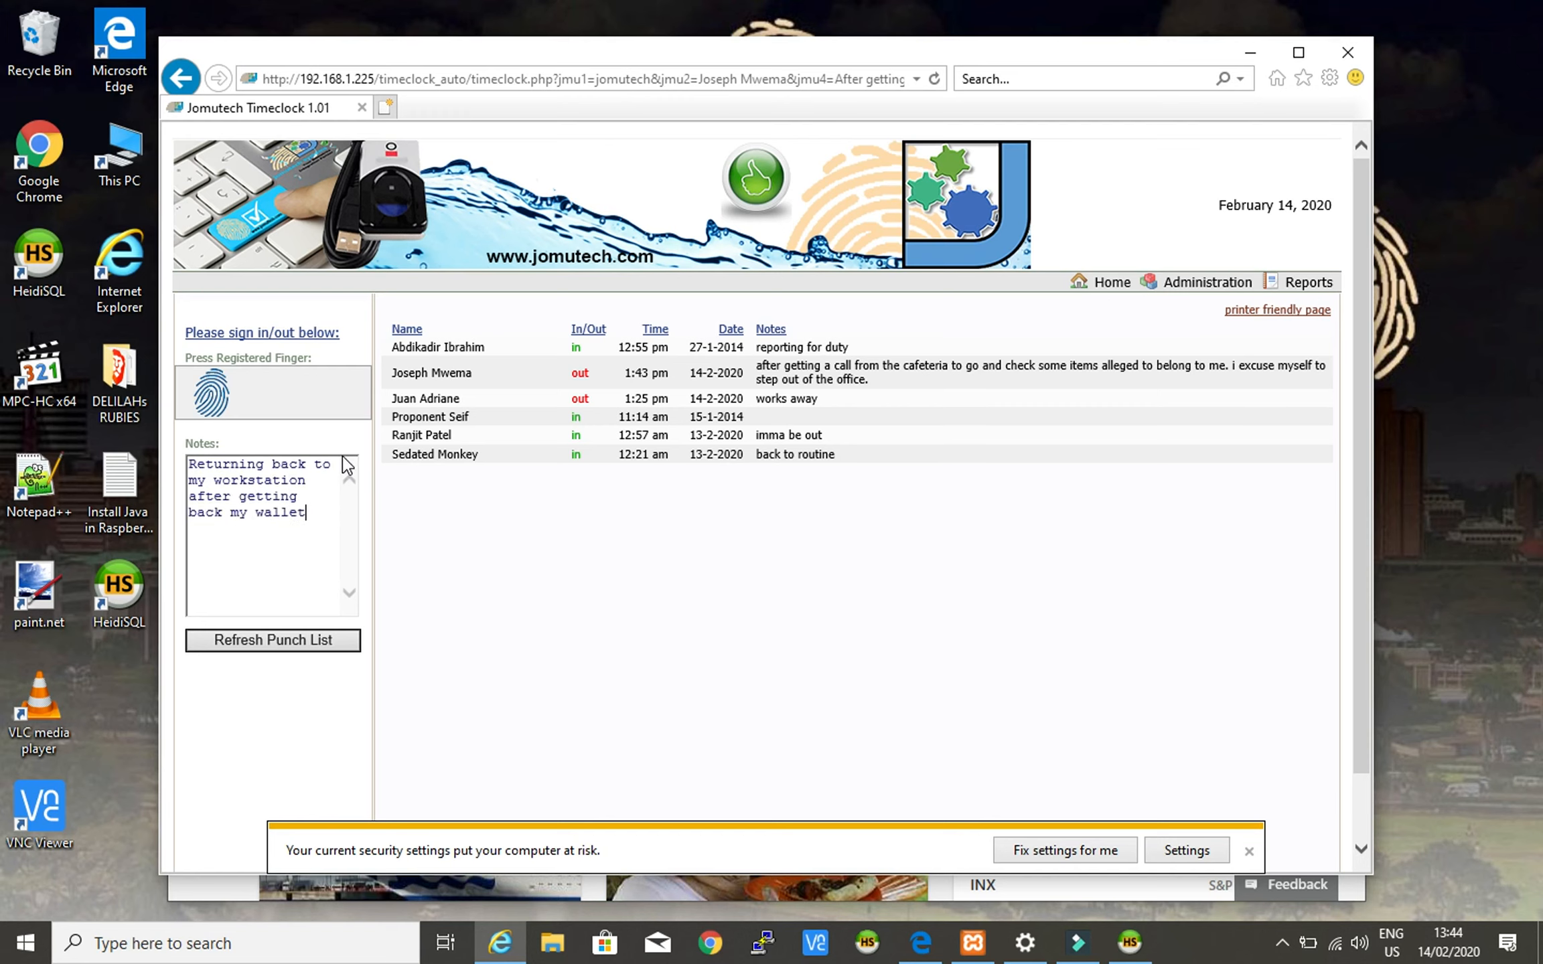
{"action": "type", "text": ". We have honest people at the cafeteria."}
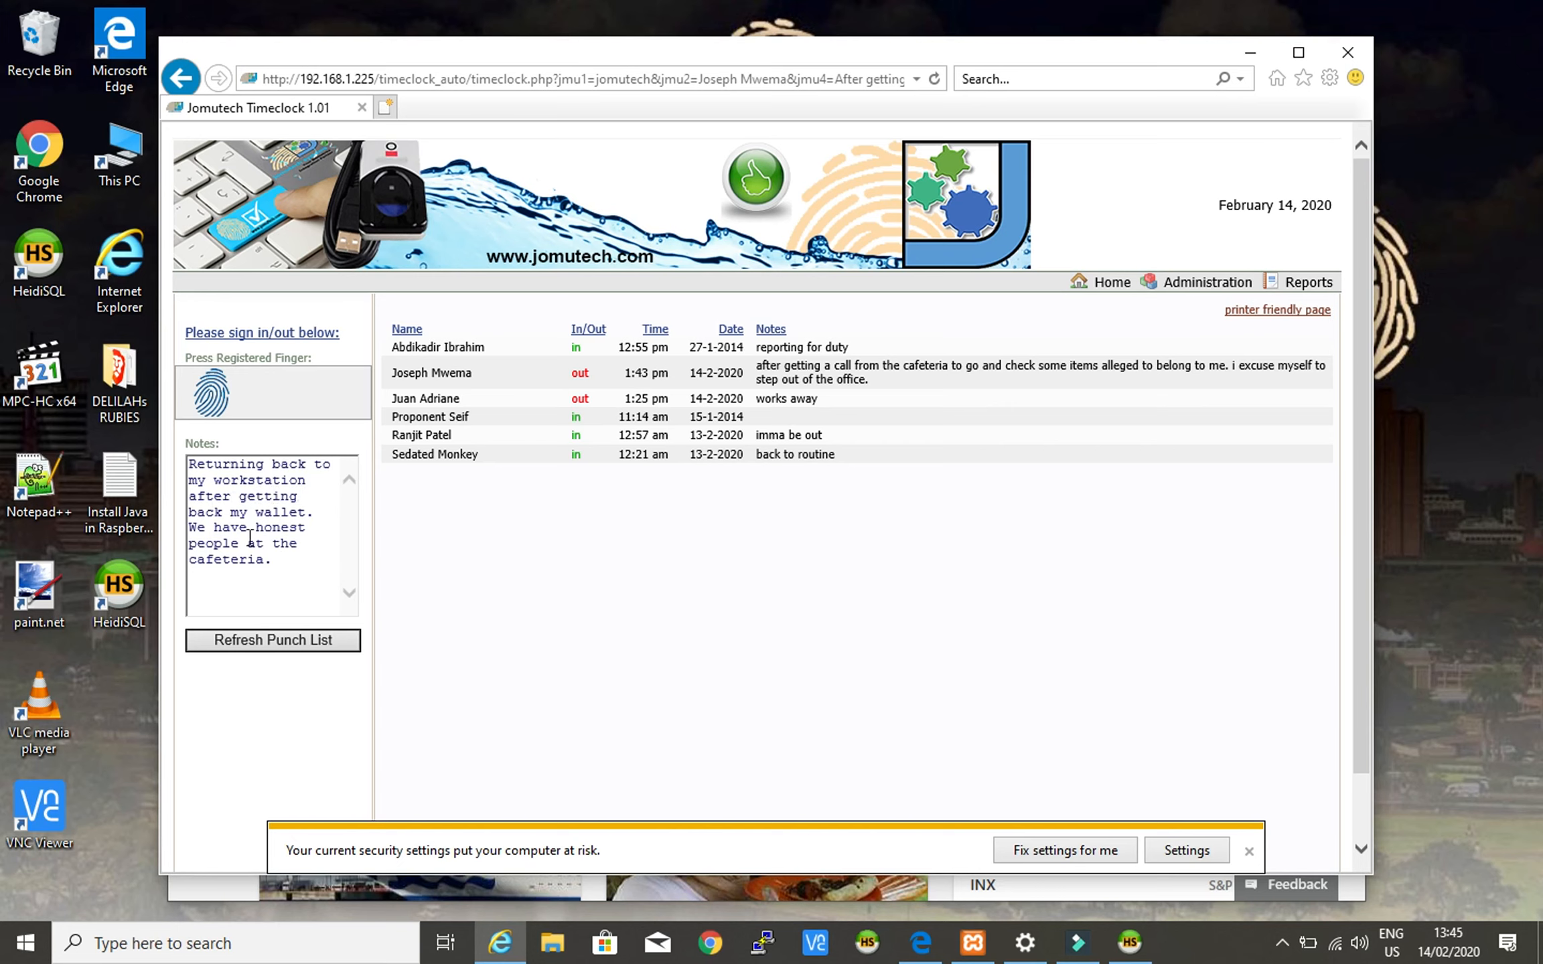
{"action": "left_click", "coordinate": [289, 566]}
{"action": "type", "text": "I will now work till late into the ev"}
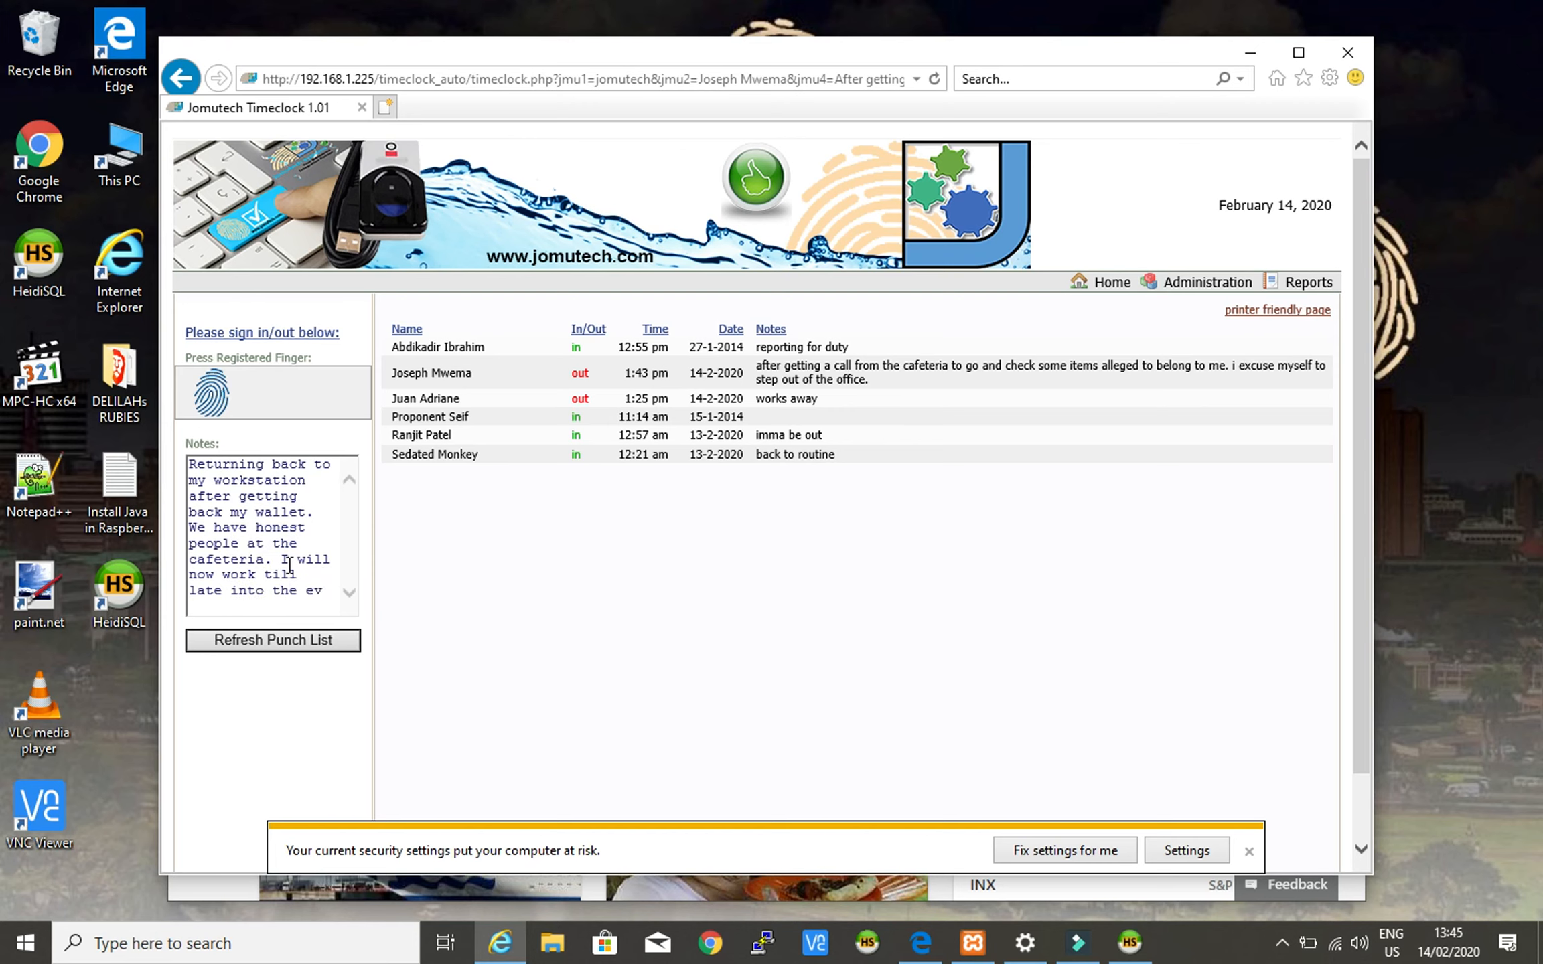
{"action": "type", "text": "ening now"}
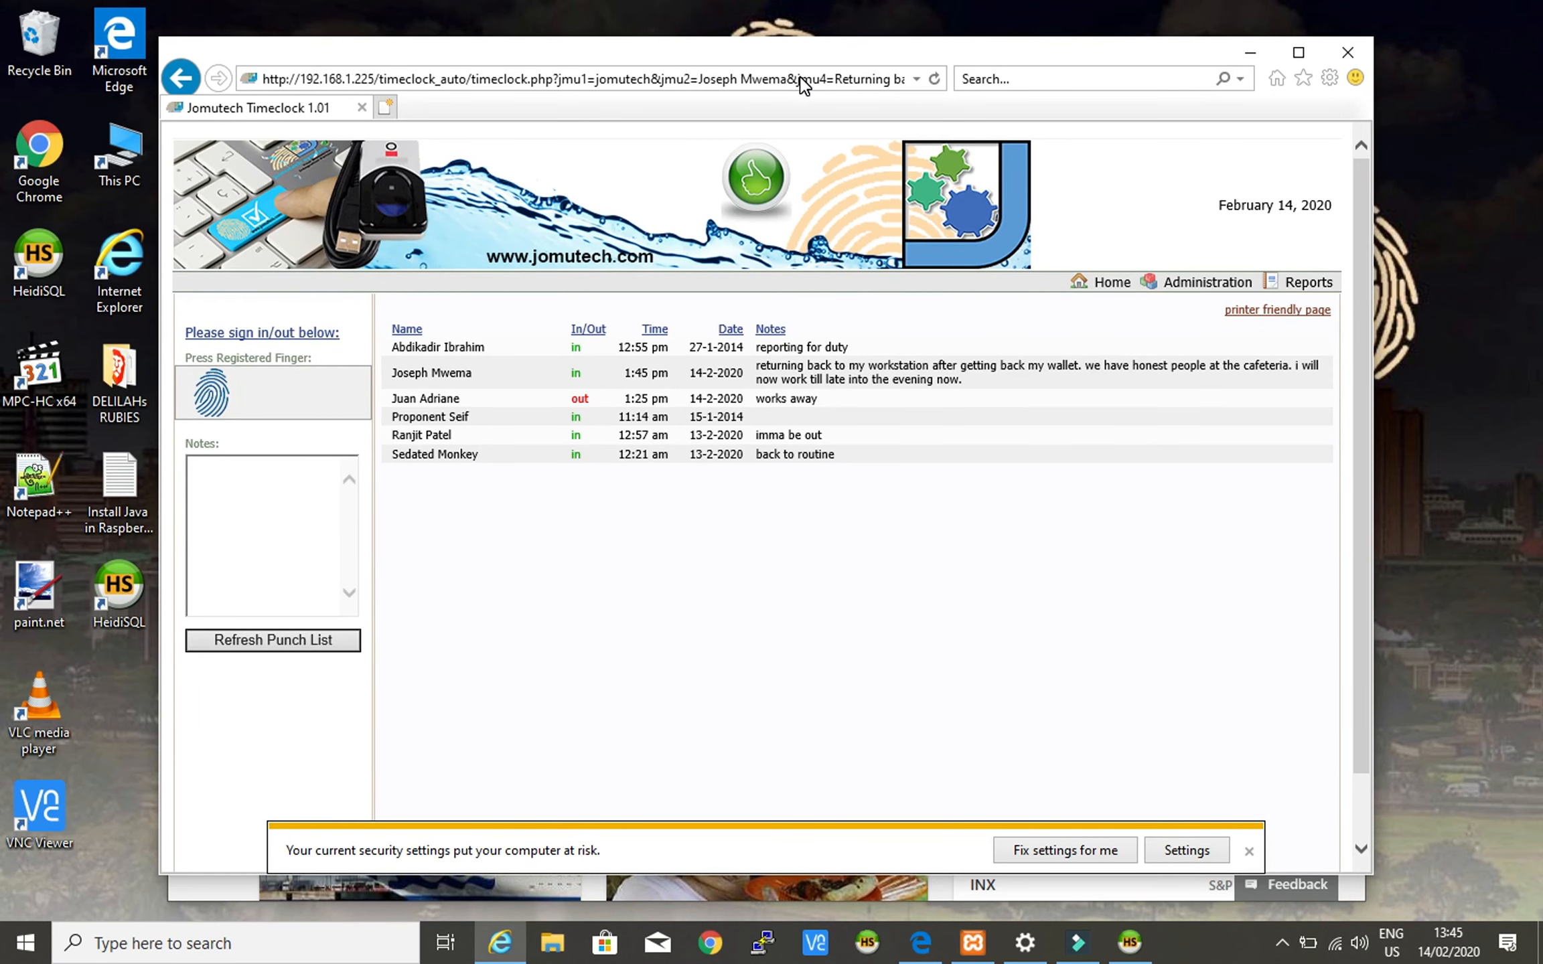
{"action": "triple_click", "coordinate": [408, 369]}
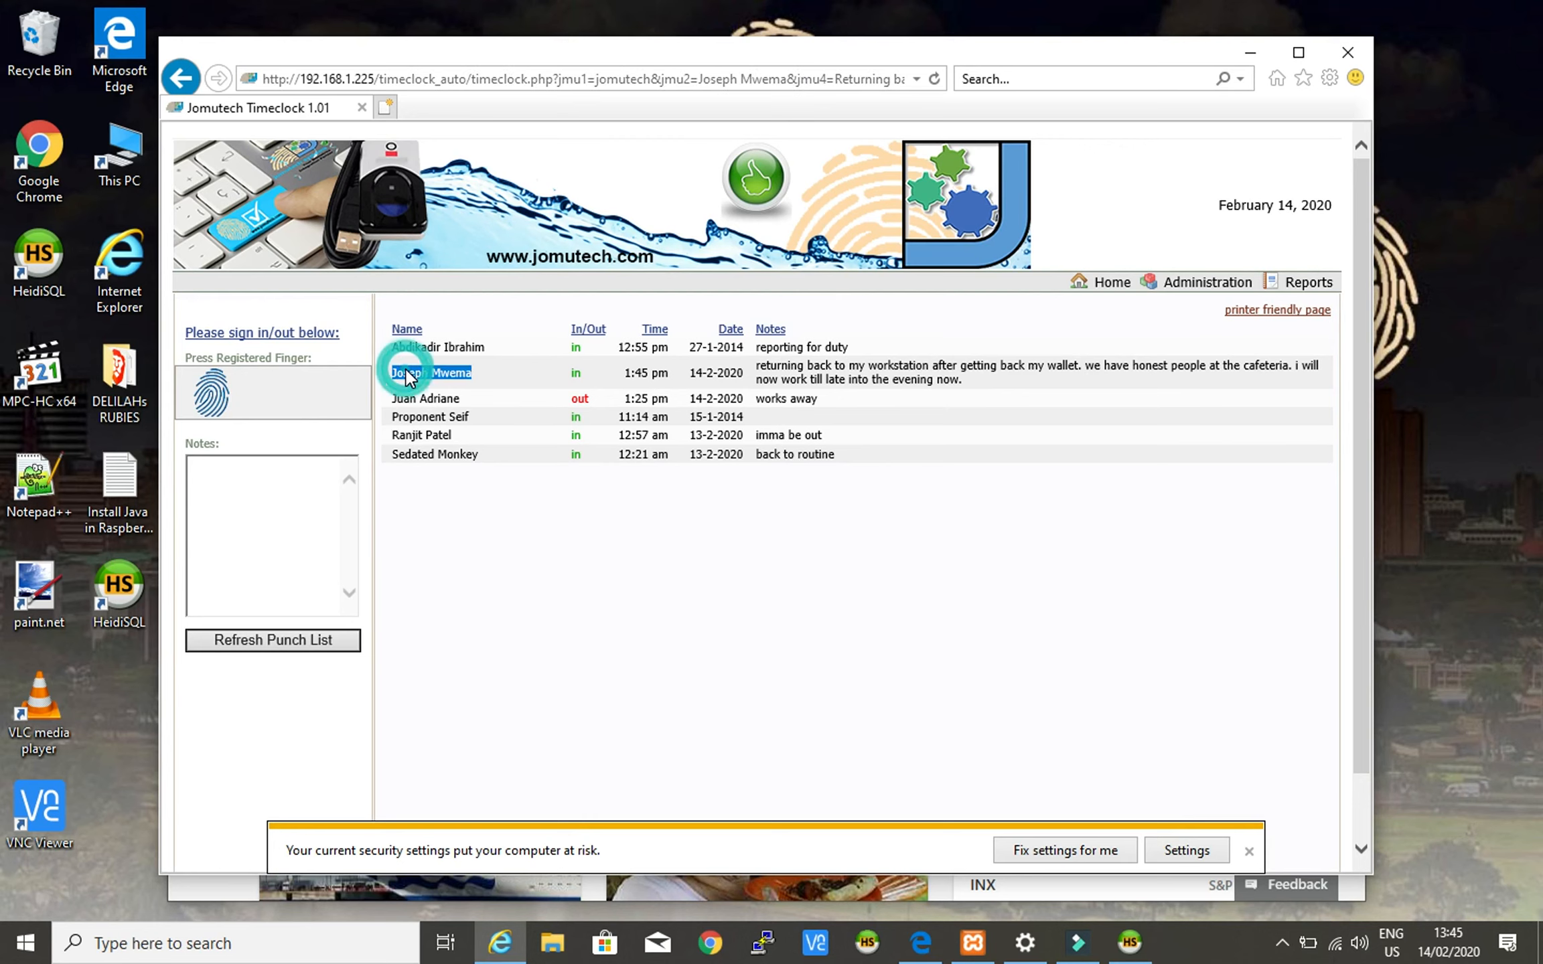
{"action": "double_click", "coordinate": [574, 373]}
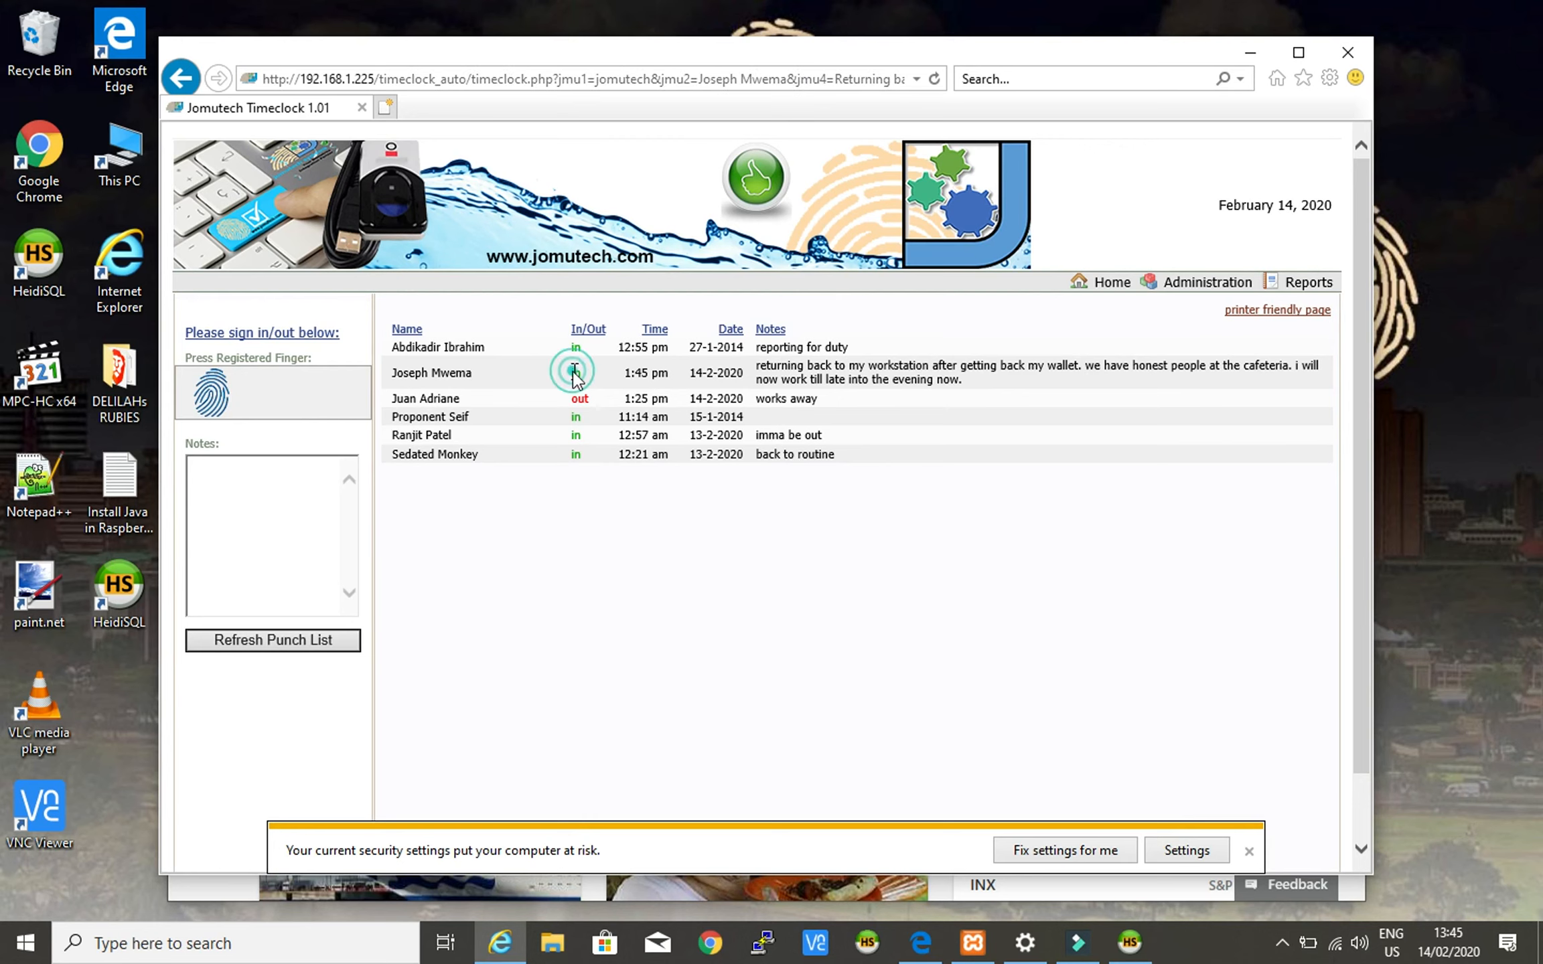
{"action": "triple_click", "coordinate": [628, 373]}
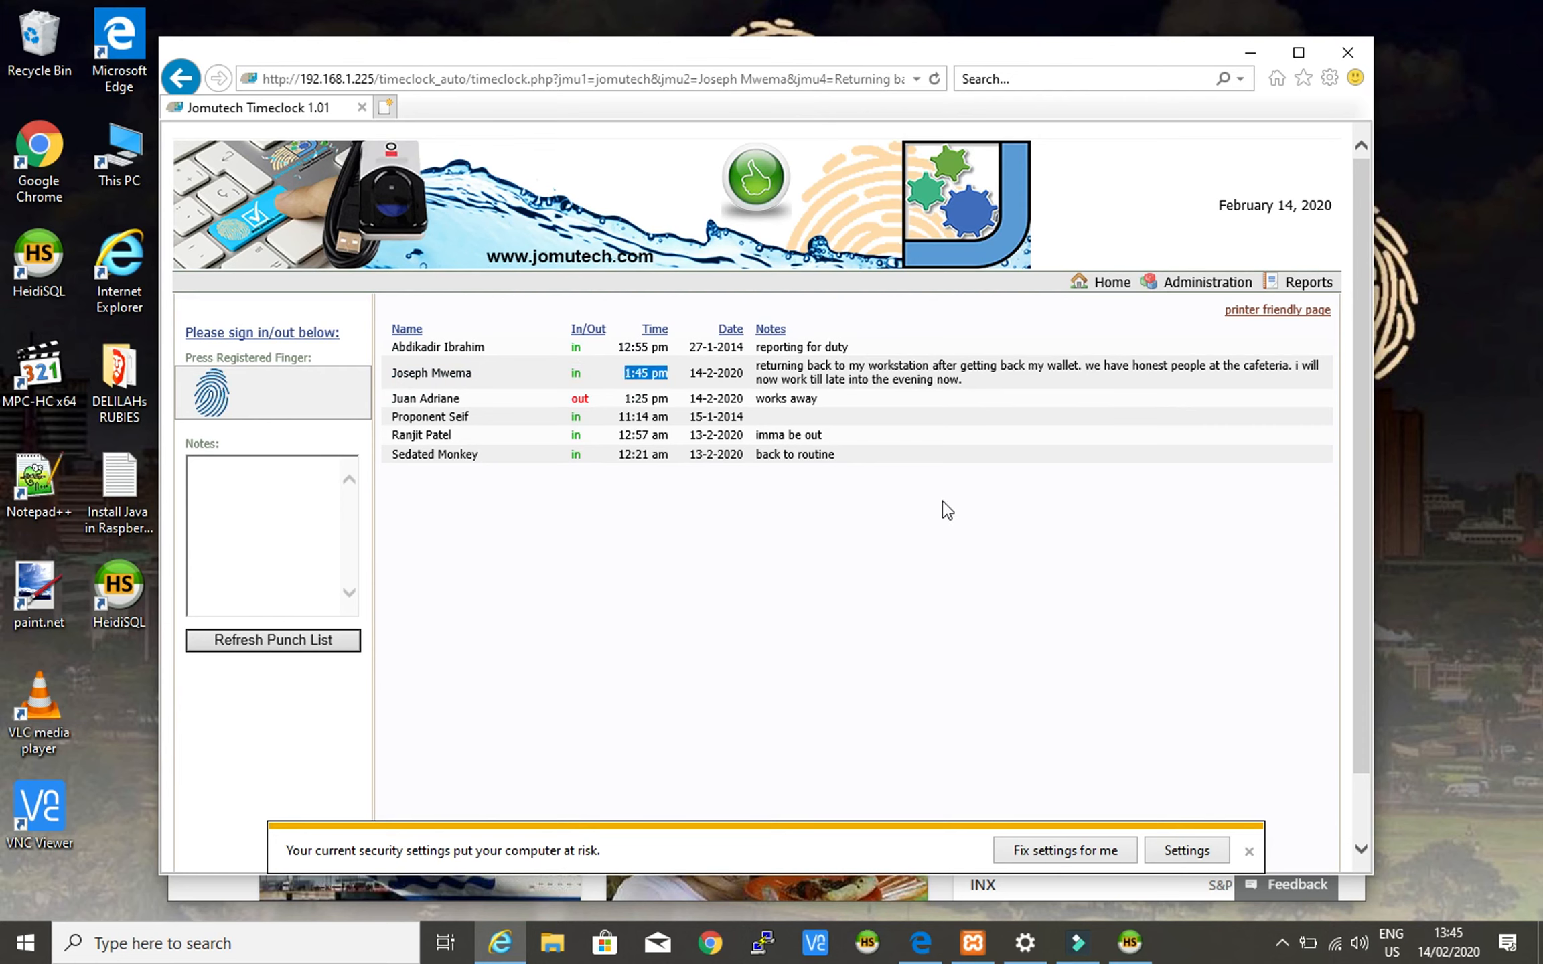
{"action": "left_click", "coordinate": [1446, 950]}
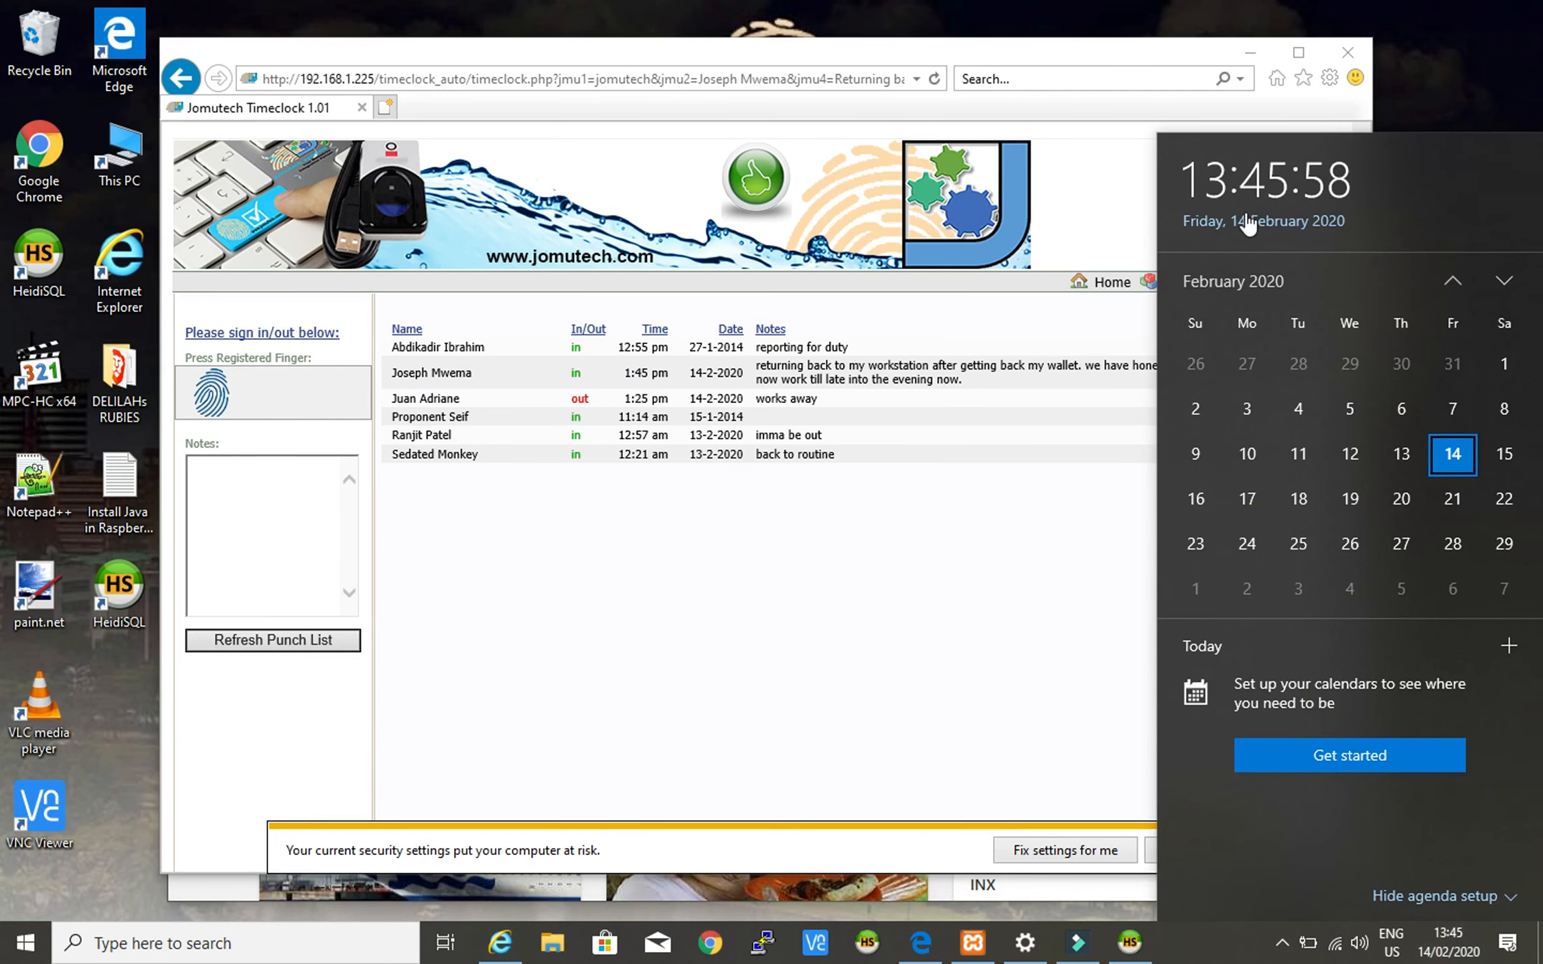
{"action": "left_click", "coordinate": [933, 402]}
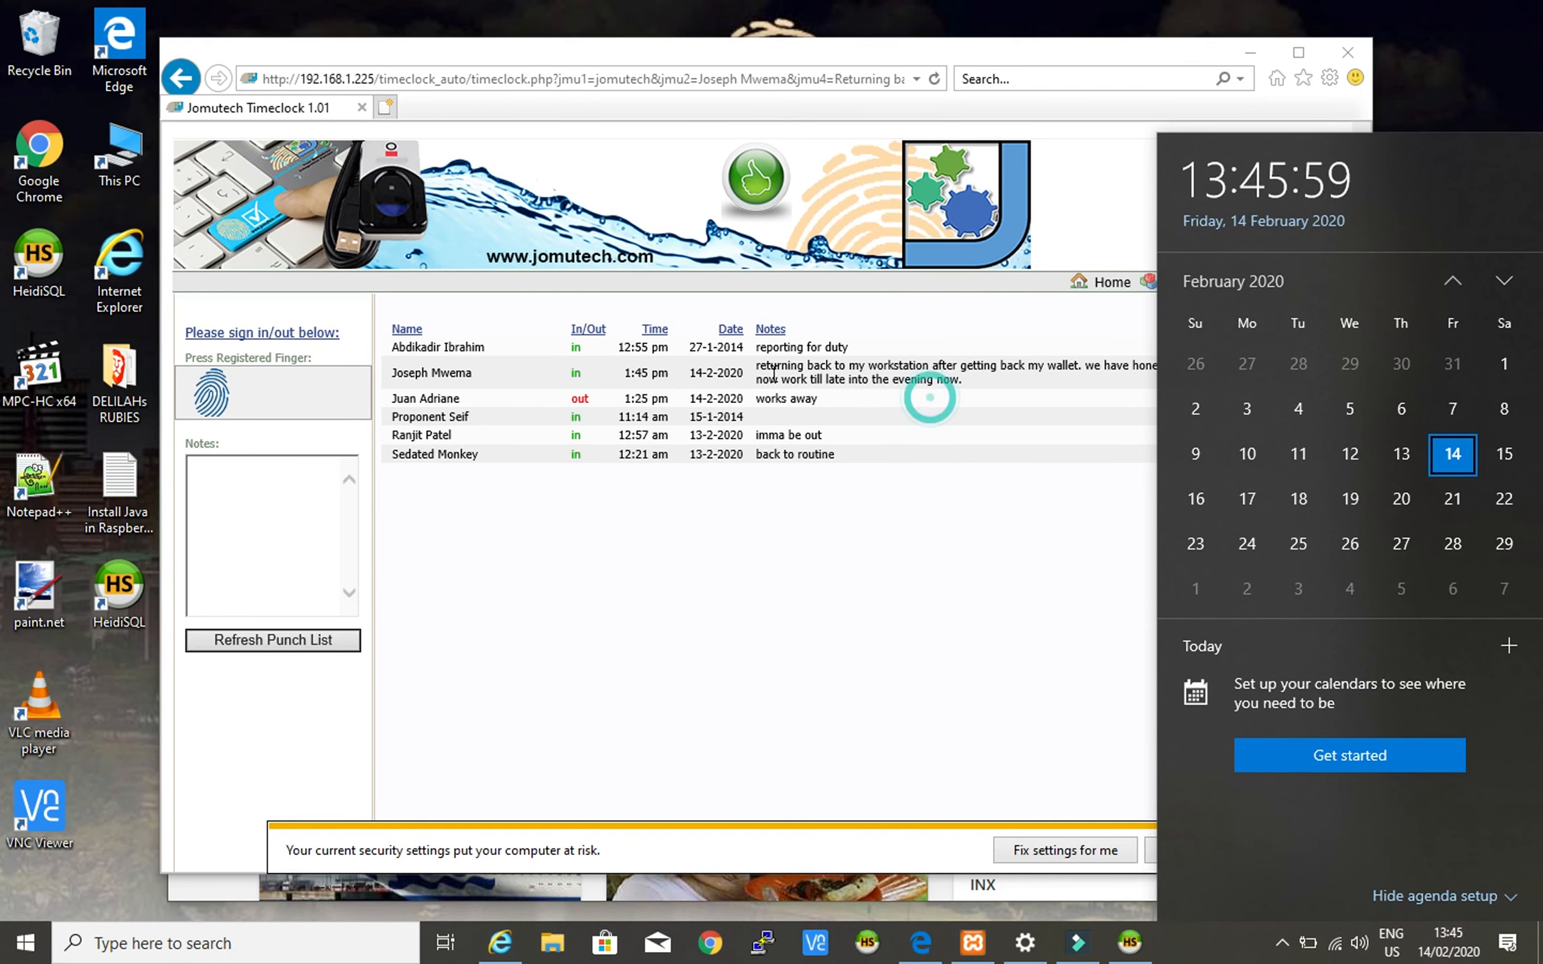
{"action": "left_click_drag", "start_coordinate": [760, 365], "coordinate": [797, 370]}
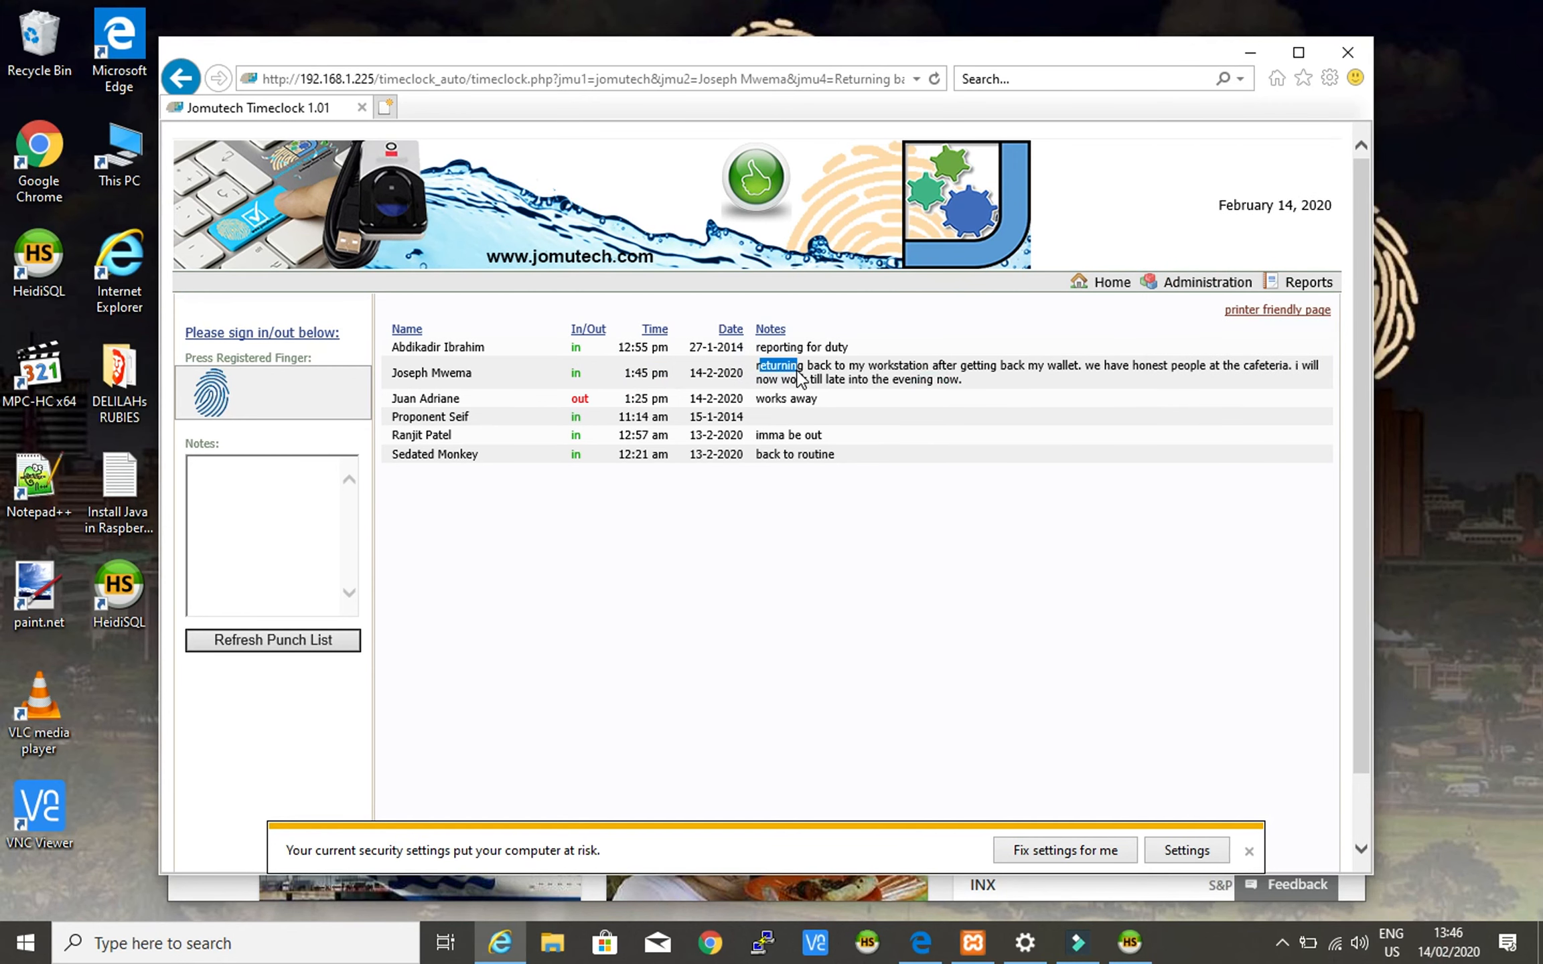
{"action": "left_click", "coordinate": [770, 367]}
{"action": "triple_click", "coordinate": [770, 367]}
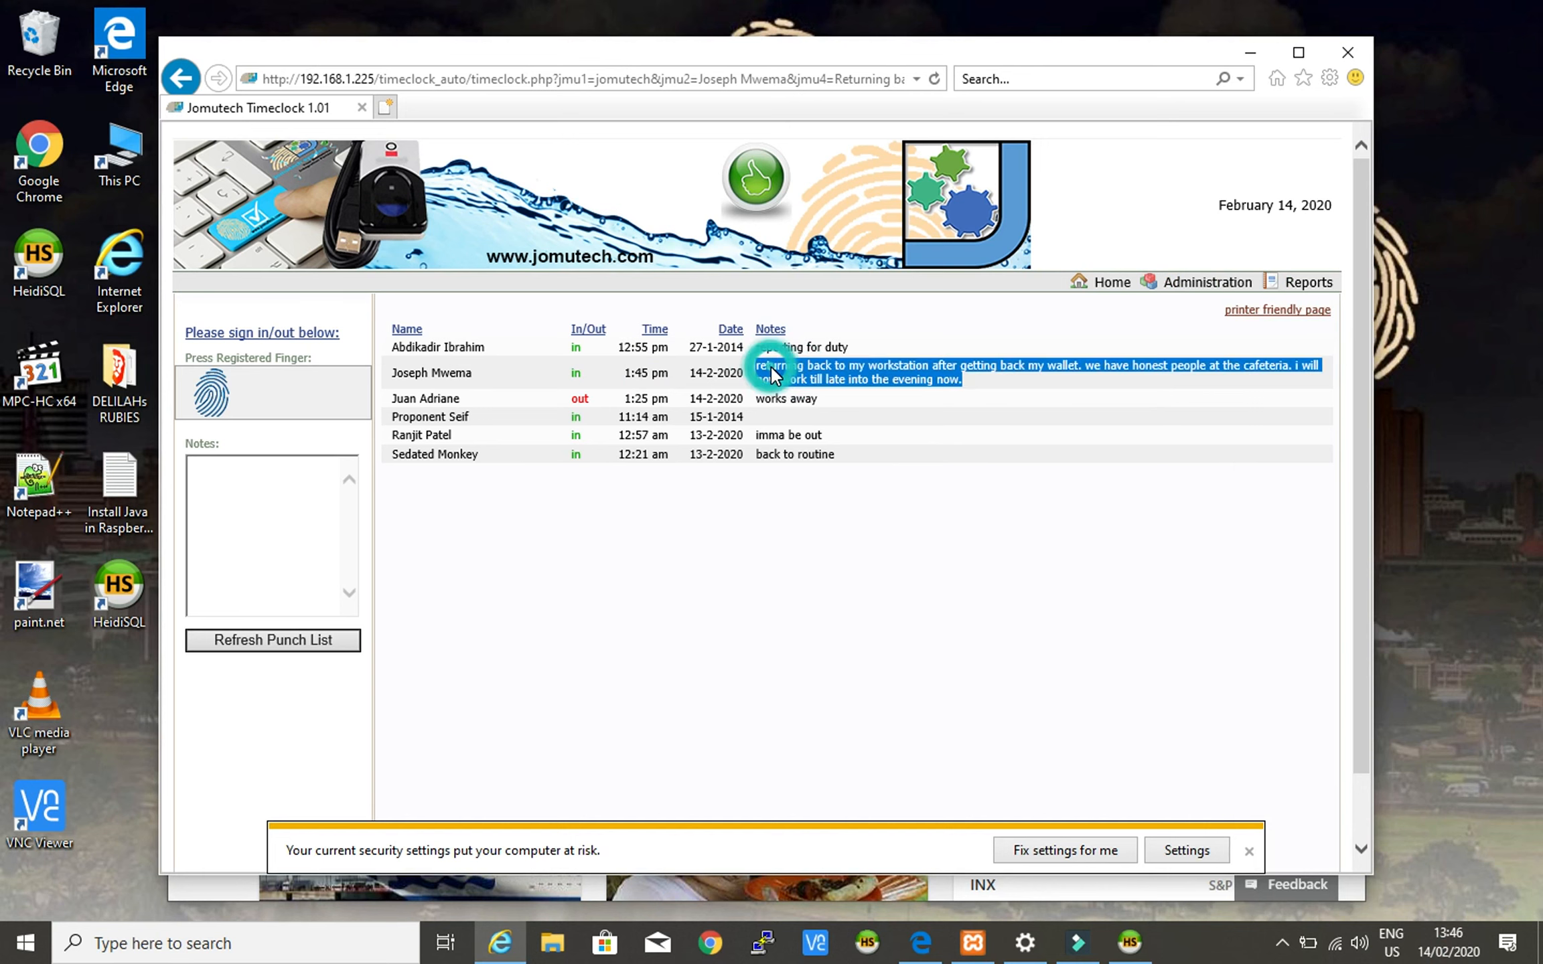
- In HeidiSQL, select the SELECT * FROM info query and run the selection again
{"action": "left_click", "coordinate": [1130, 944]}
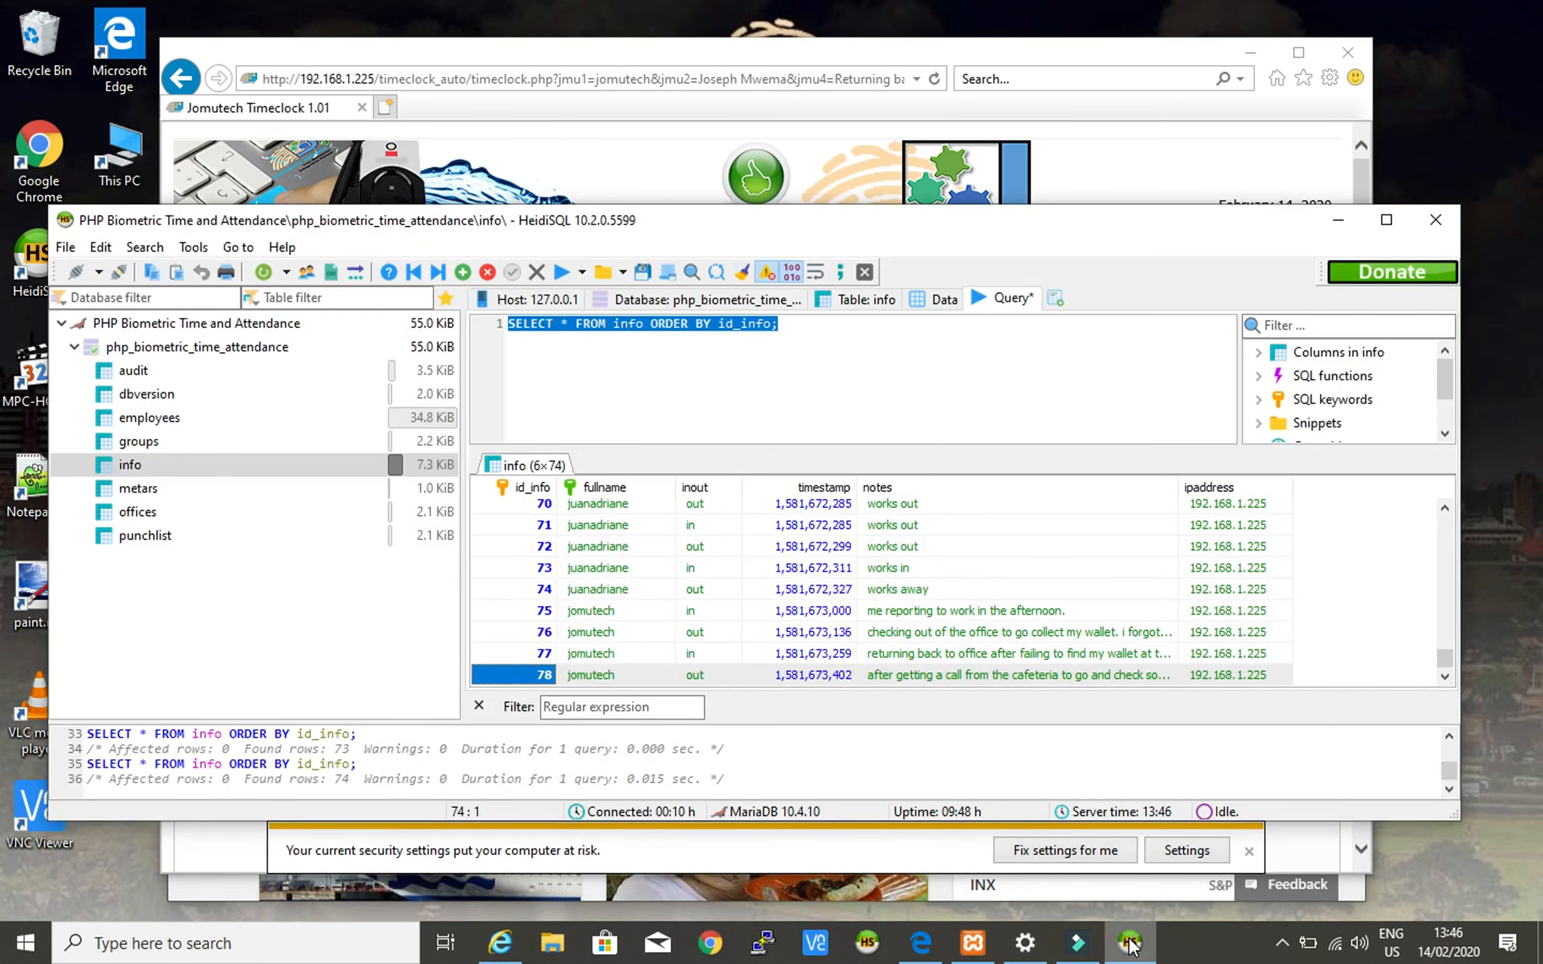
{"action": "left_click", "coordinate": [1131, 944]}
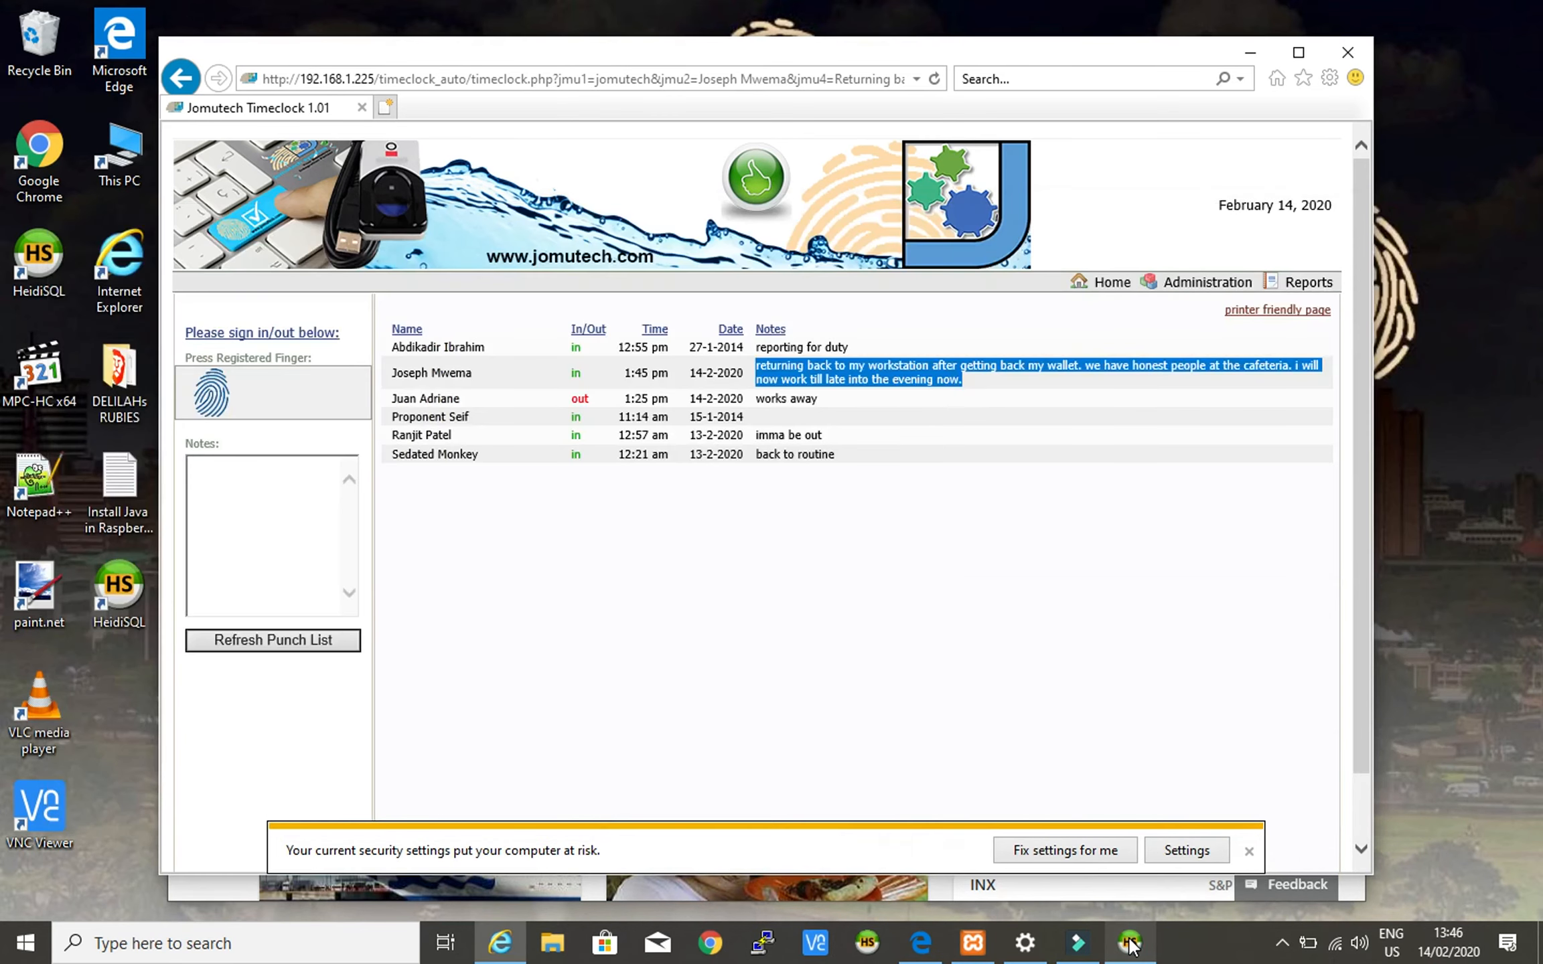
{"action": "left_click", "coordinate": [1143, 946]}
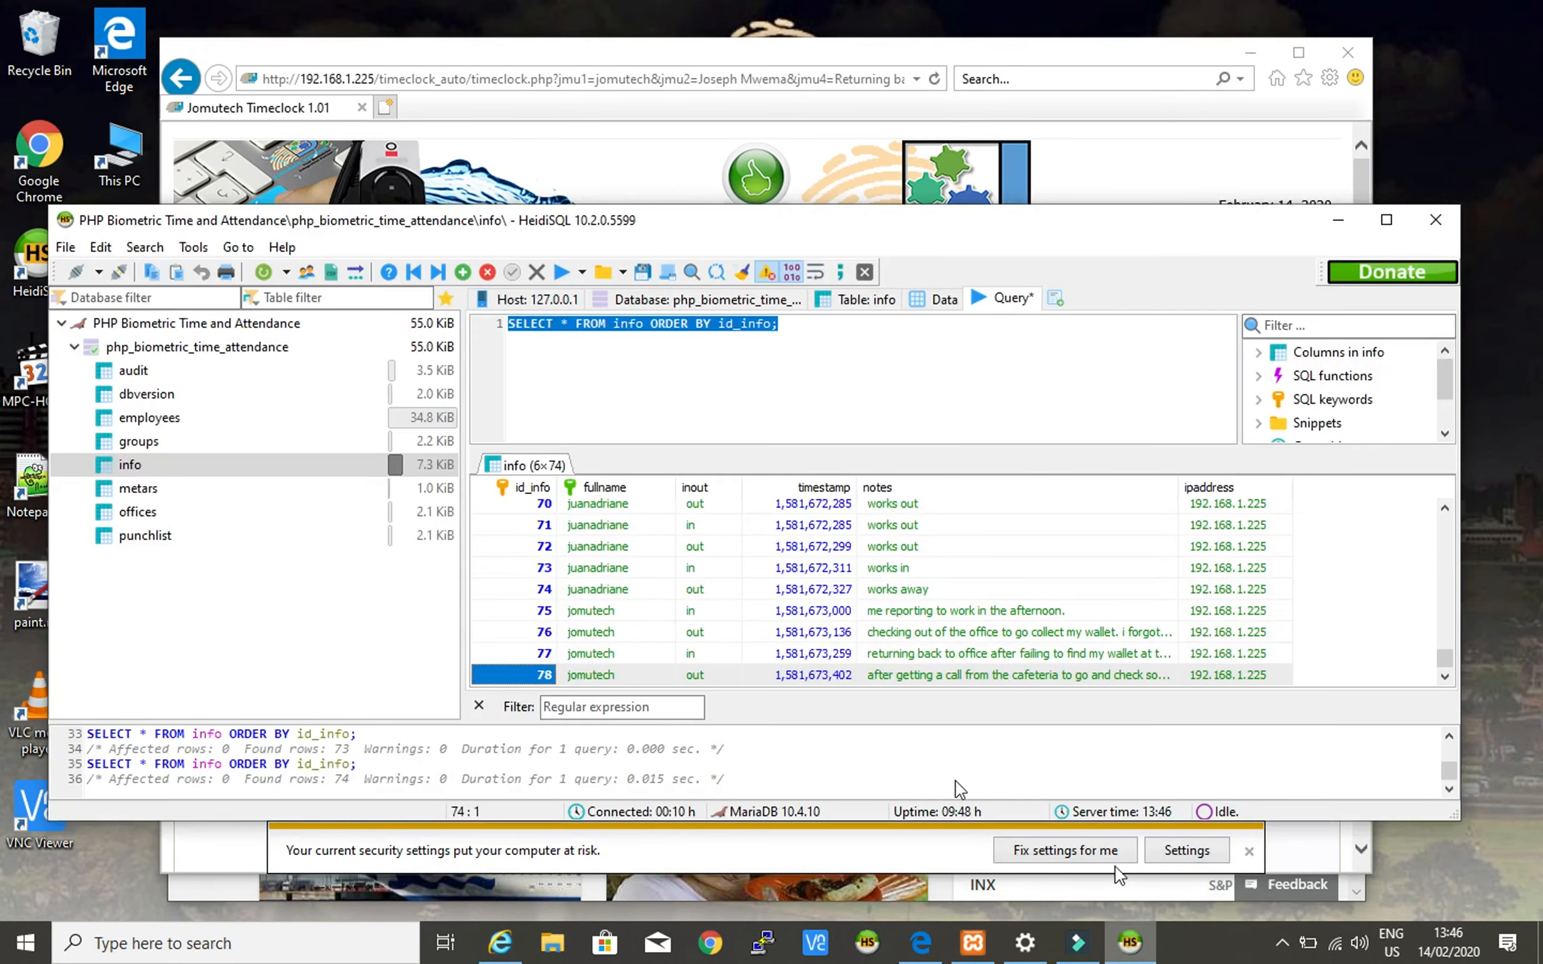
{"action": "left_click", "coordinate": [742, 363]}
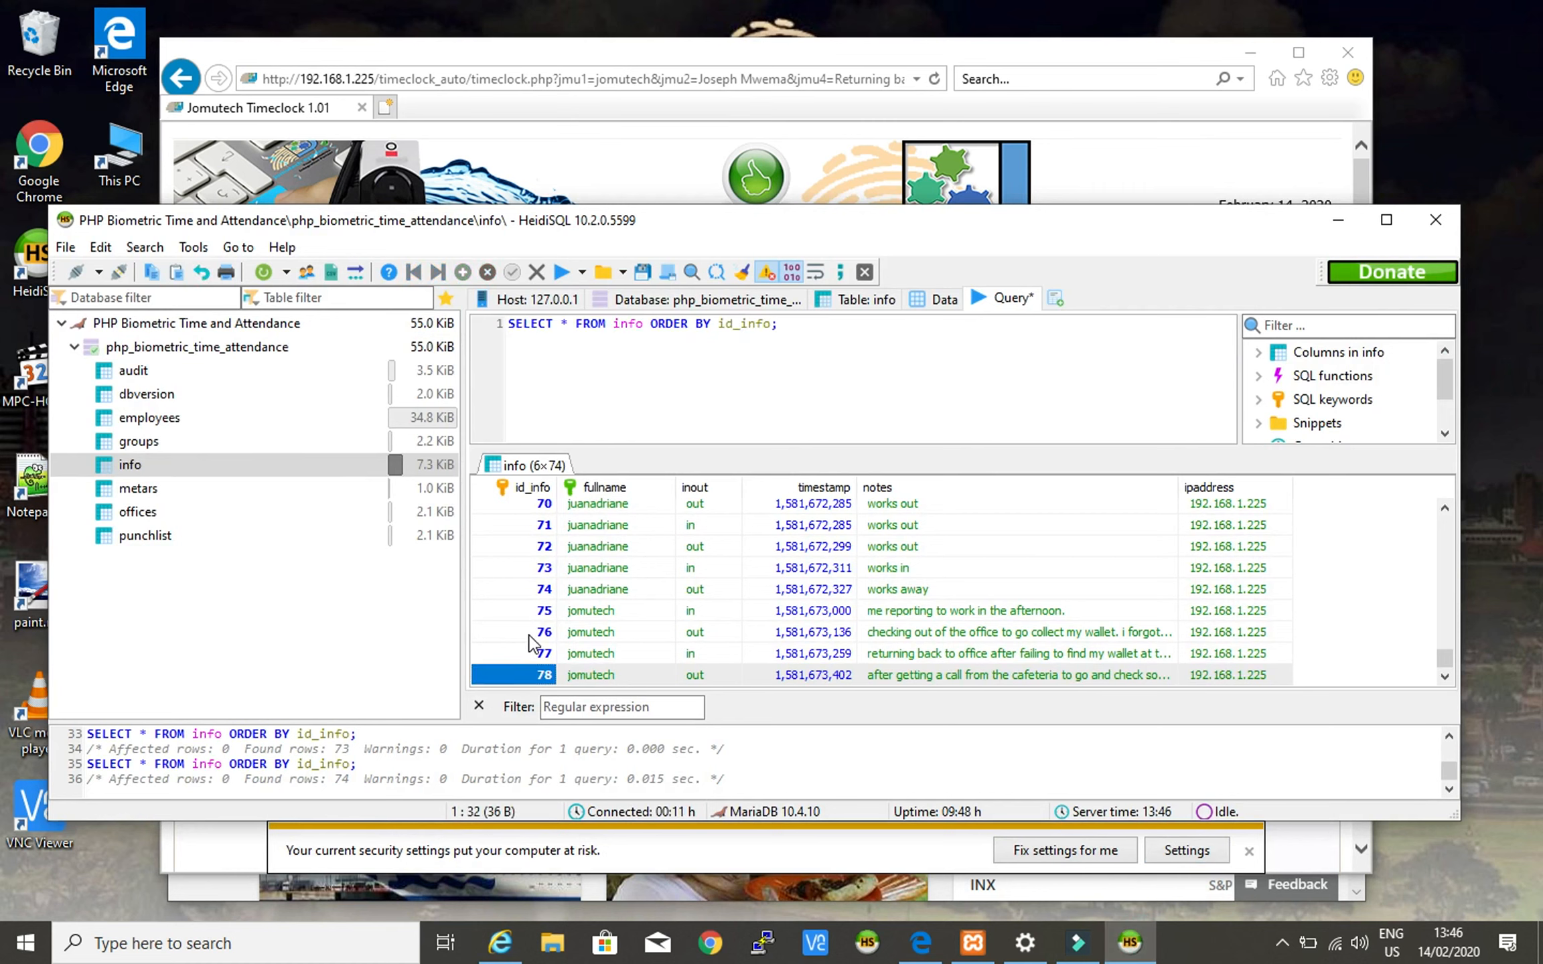
{"action": "left_click_drag", "start_coordinate": [778, 324], "coordinate": [505, 326]}
{"action": "right_click", "coordinate": [634, 328]}
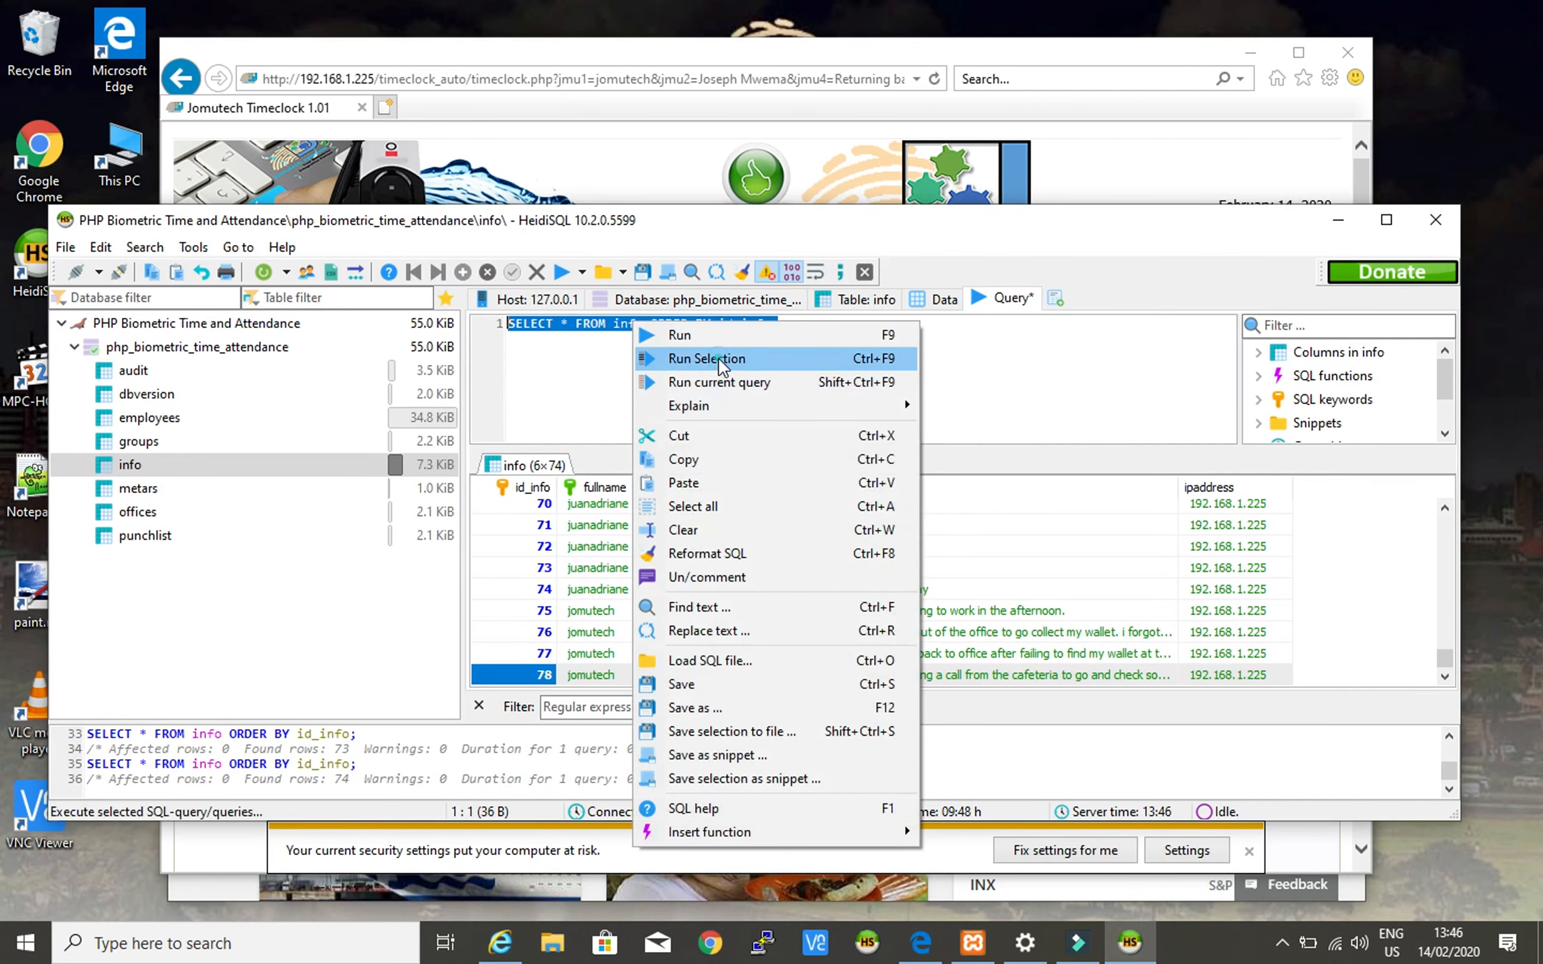
{"action": "left_click", "coordinate": [713, 359]}
{"action": "left_click", "coordinate": [857, 335]}
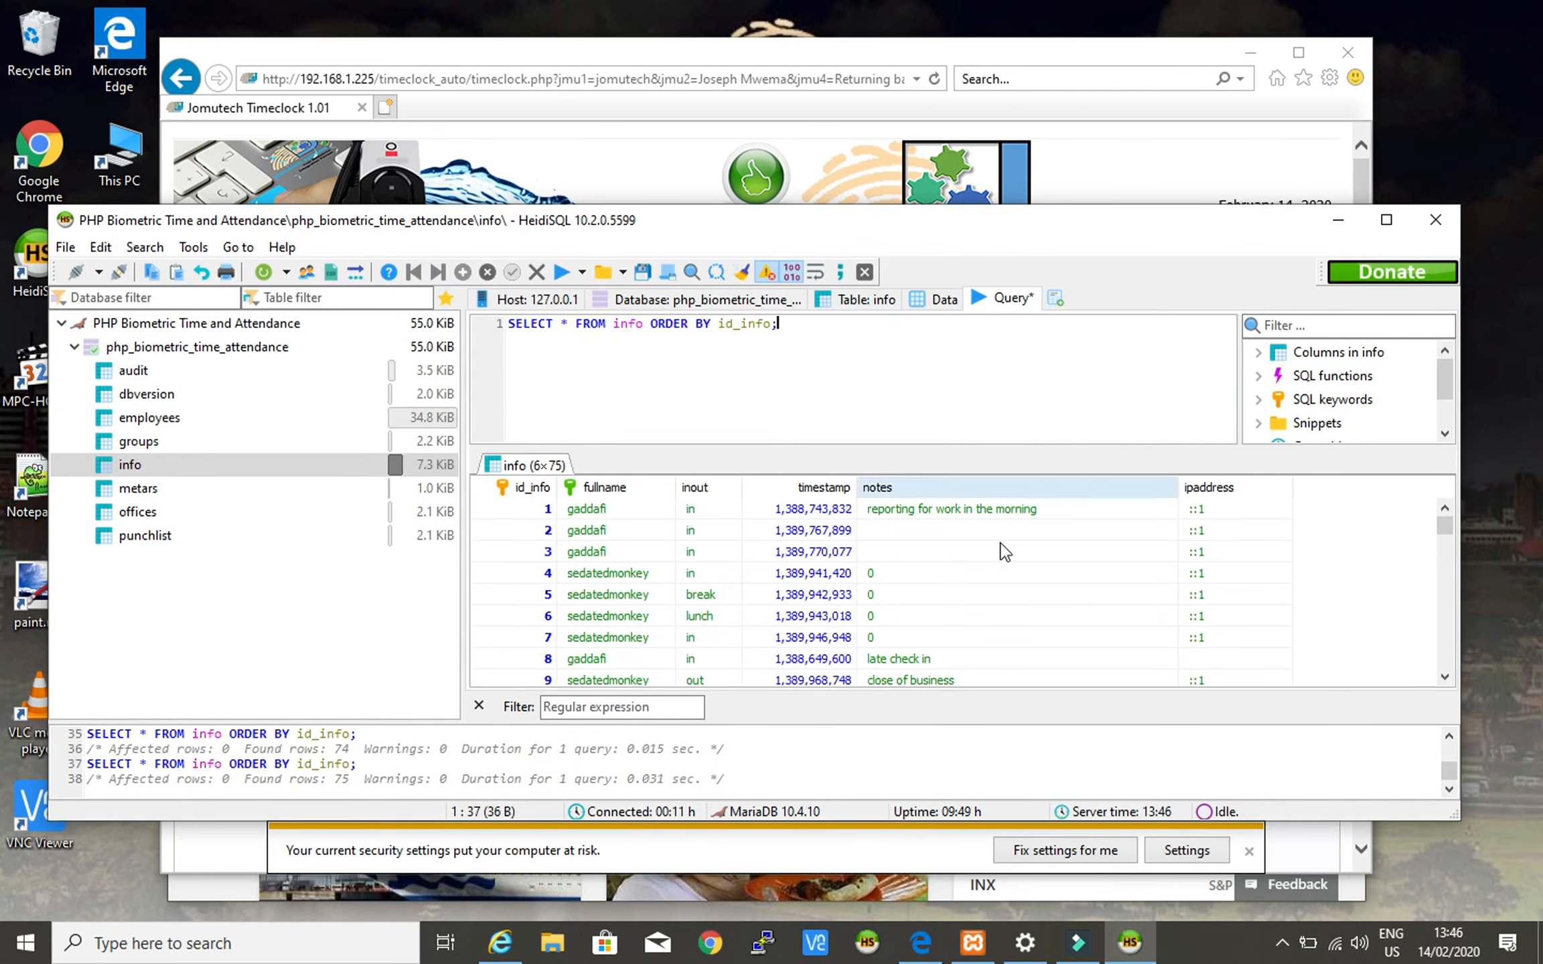
- Inspect row 79's user and its wallet-recovery note in the refreshed info table
{"action": "scroll", "coordinate": [1004, 583], "scroll_direction": "down", "scroll_amount": 20}
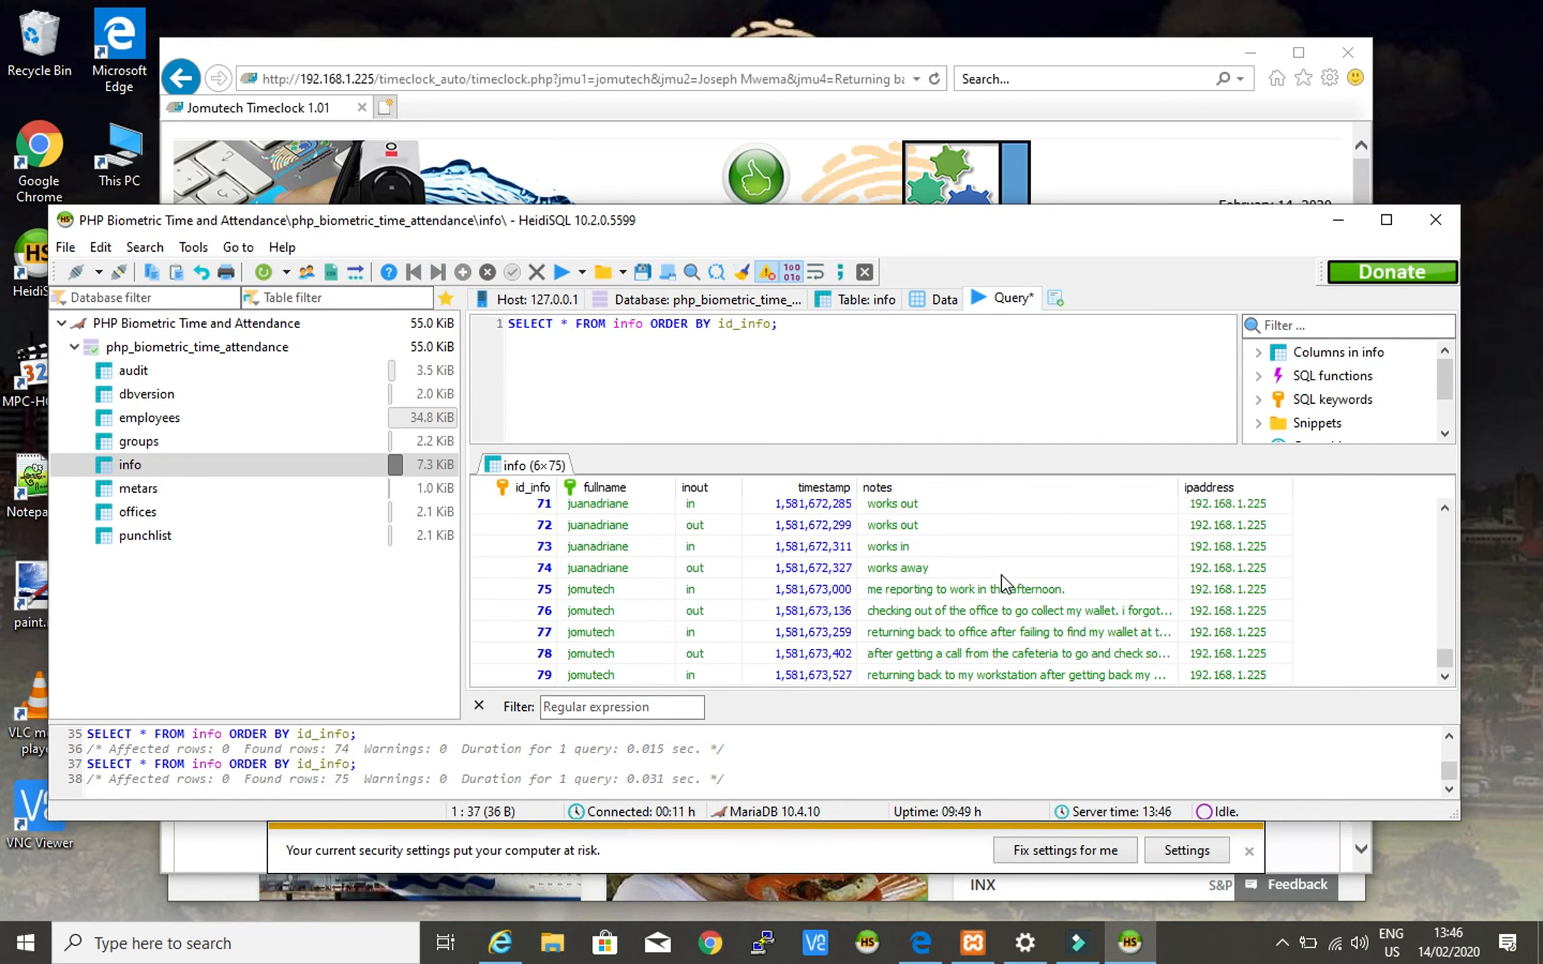
{"action": "left_click", "coordinate": [513, 676]}
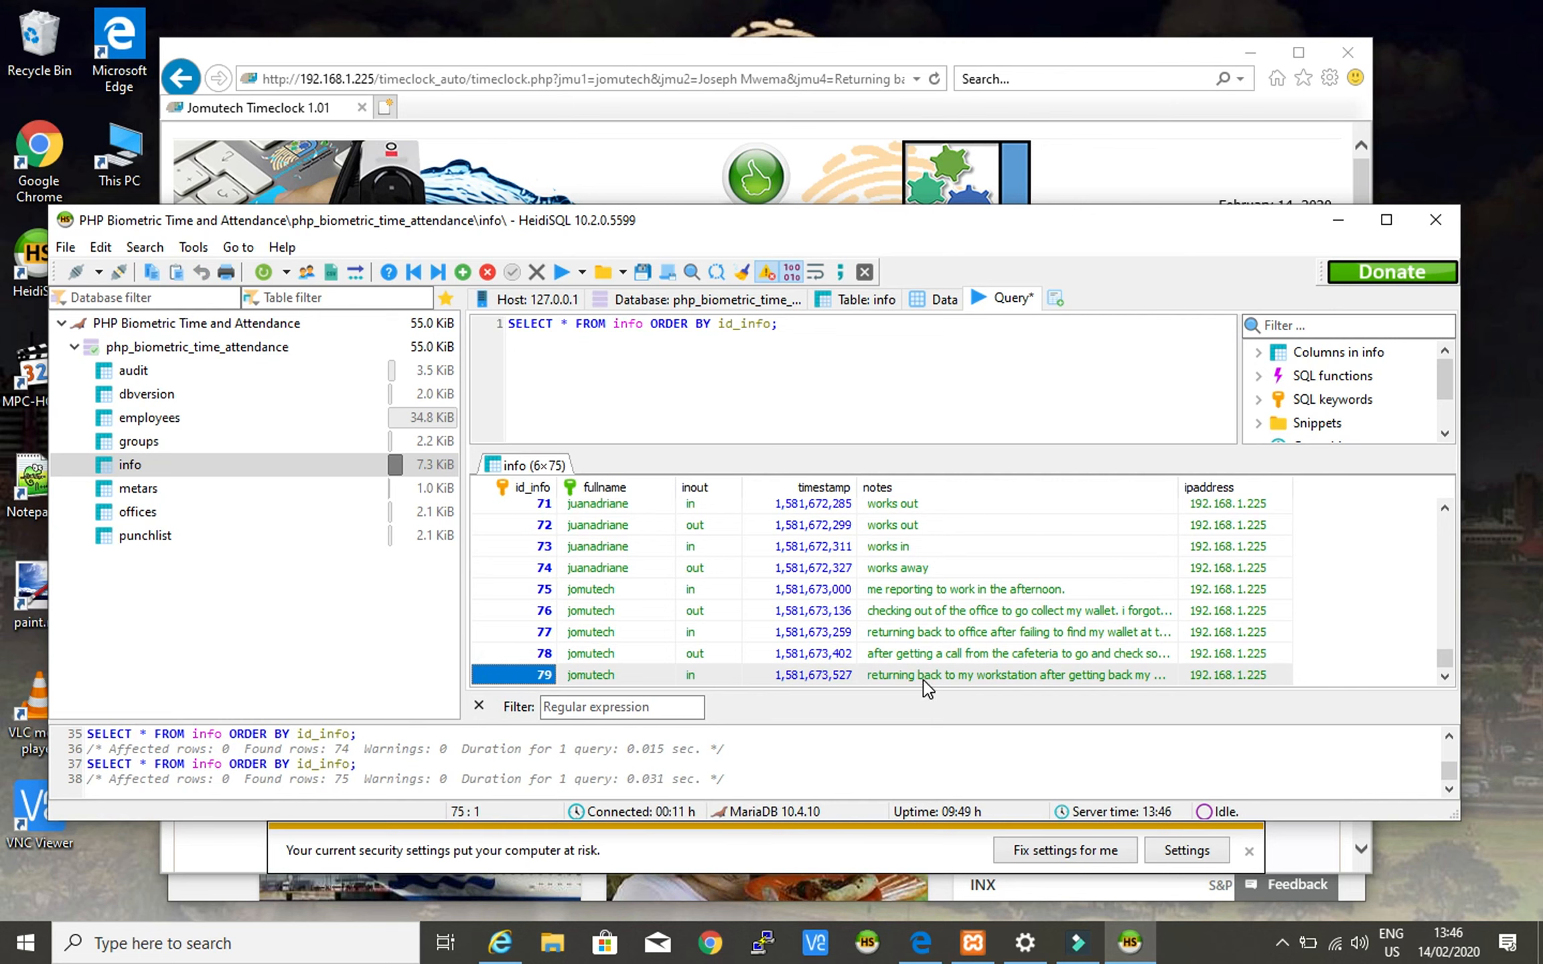
{"action": "left_click", "coordinate": [582, 677]}
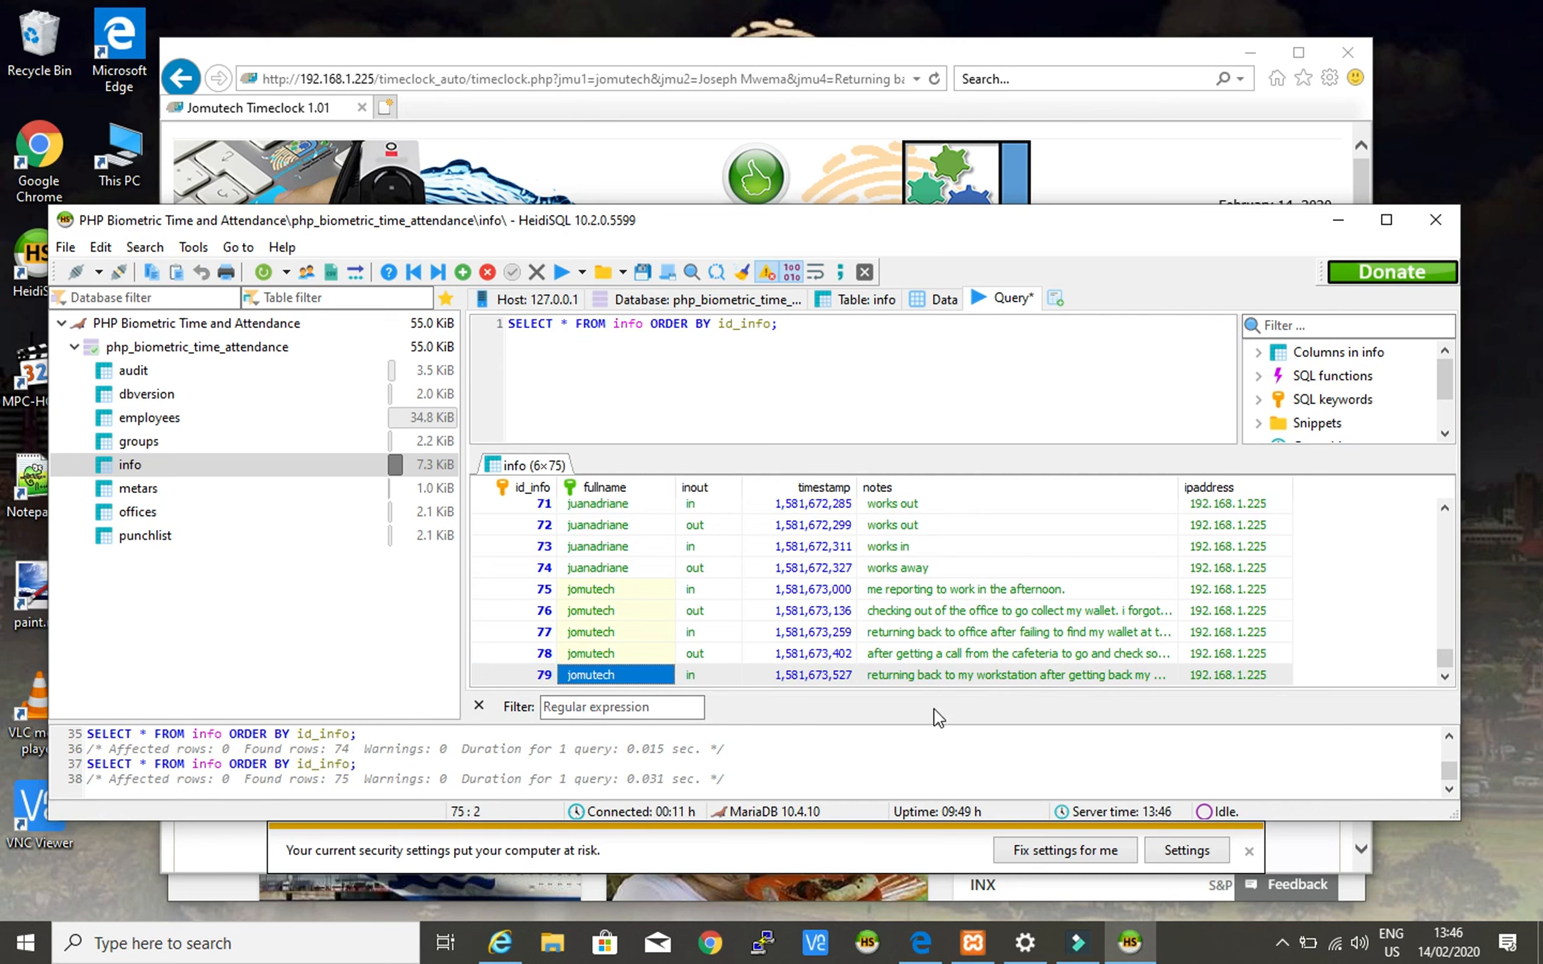
{"action": "left_click", "coordinate": [930, 675]}
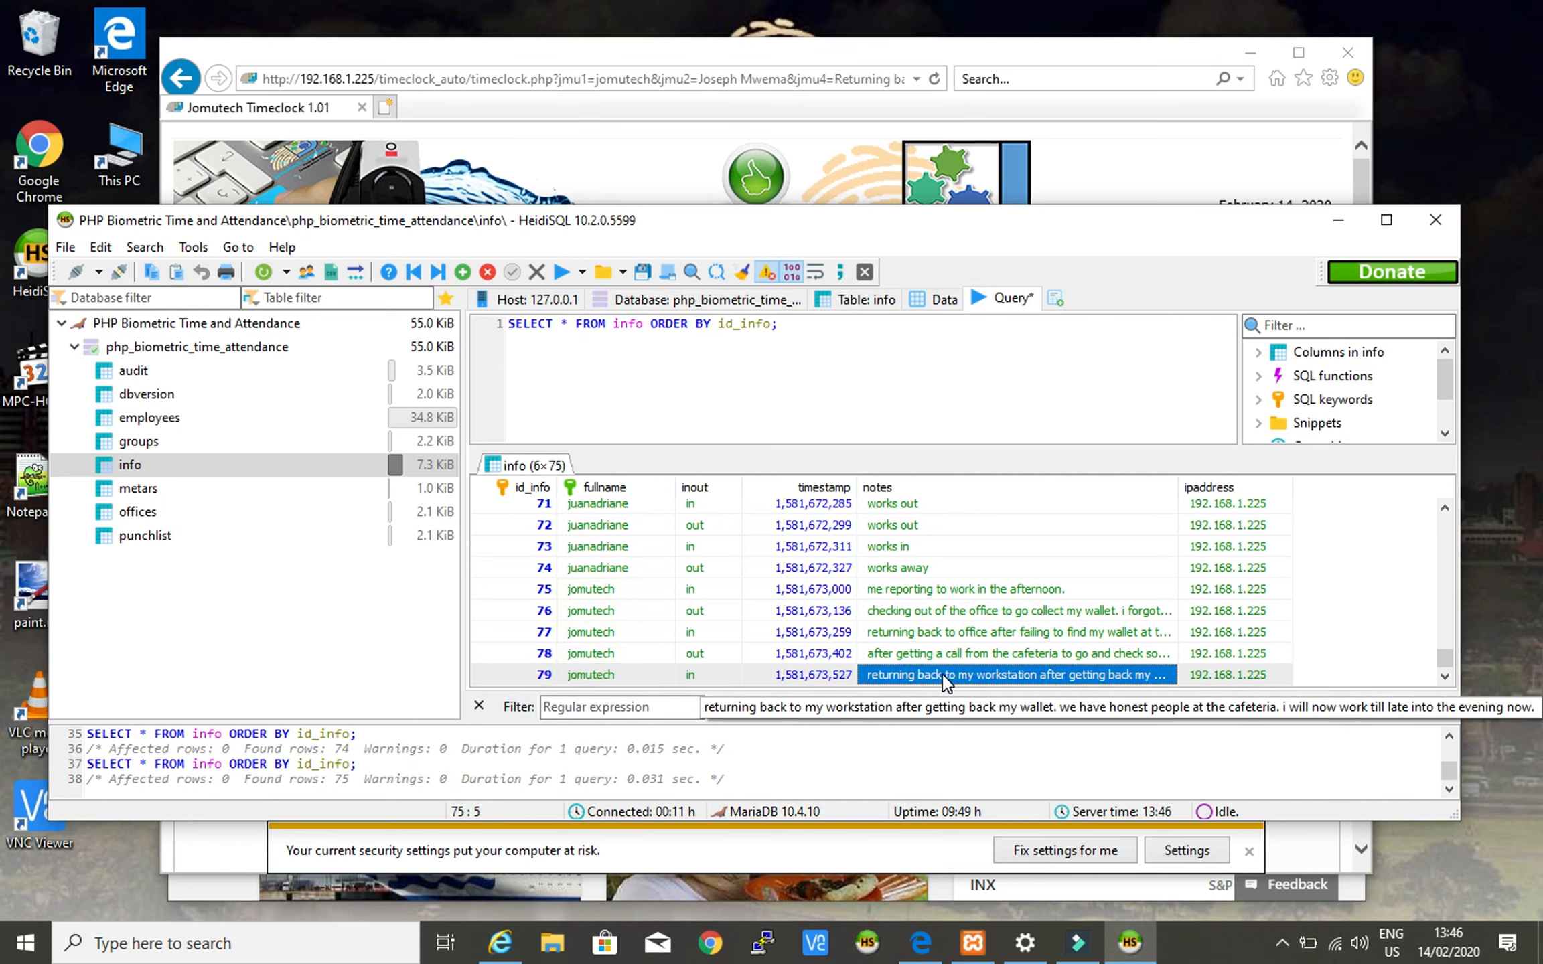
{"action": "left_click", "coordinate": [576, 673]}
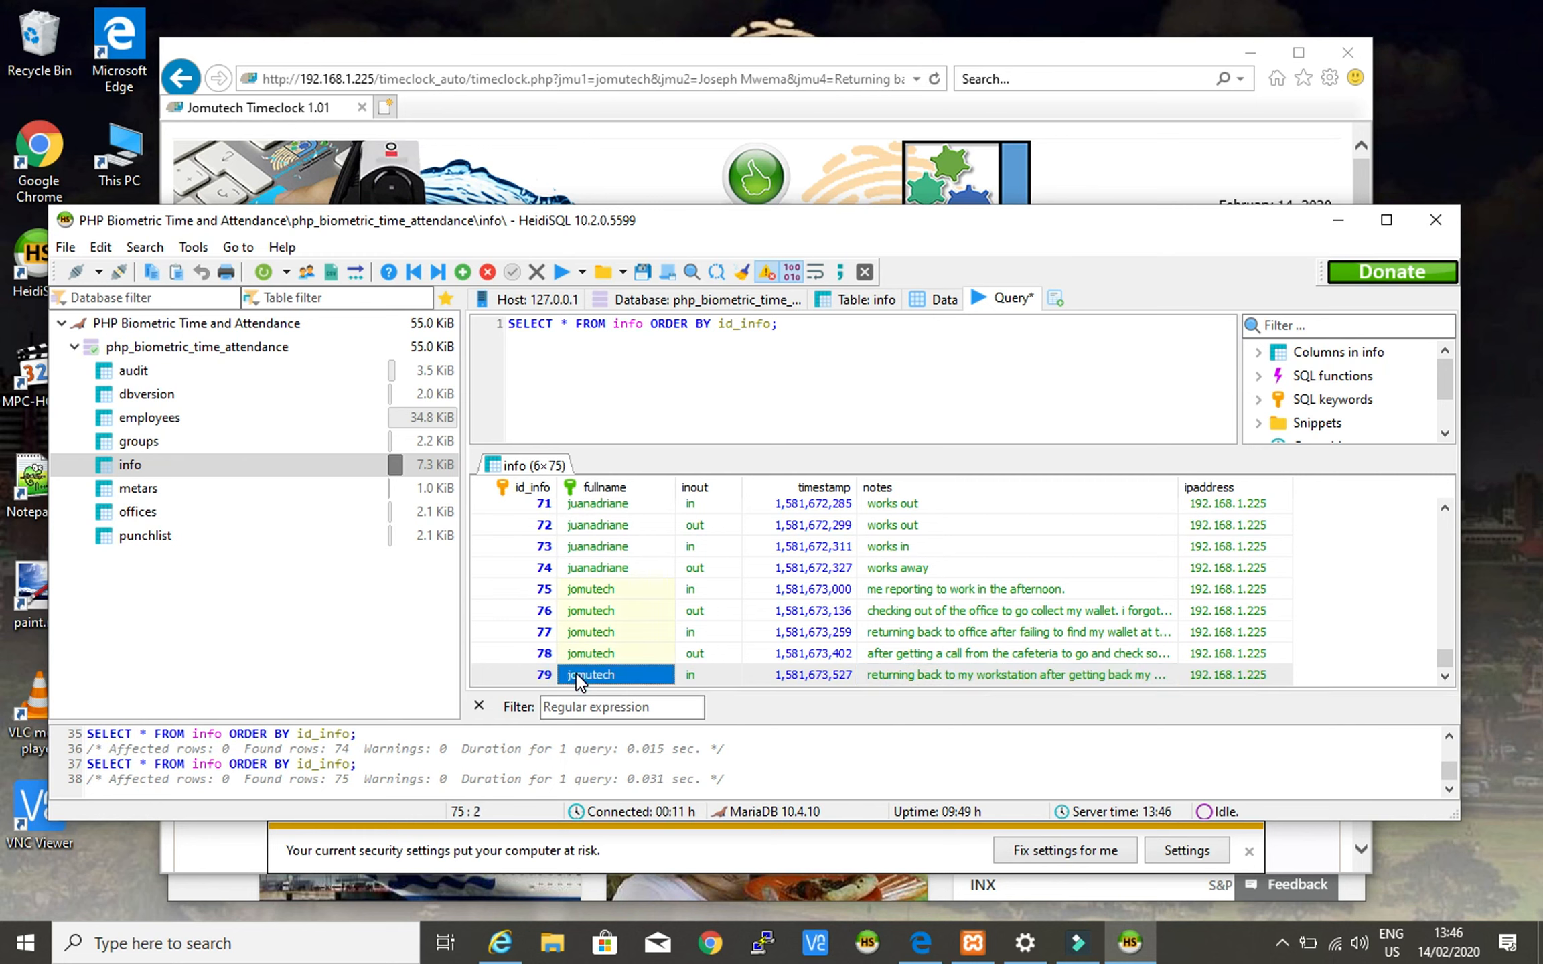
{"action": "left_click", "coordinate": [910, 677]}
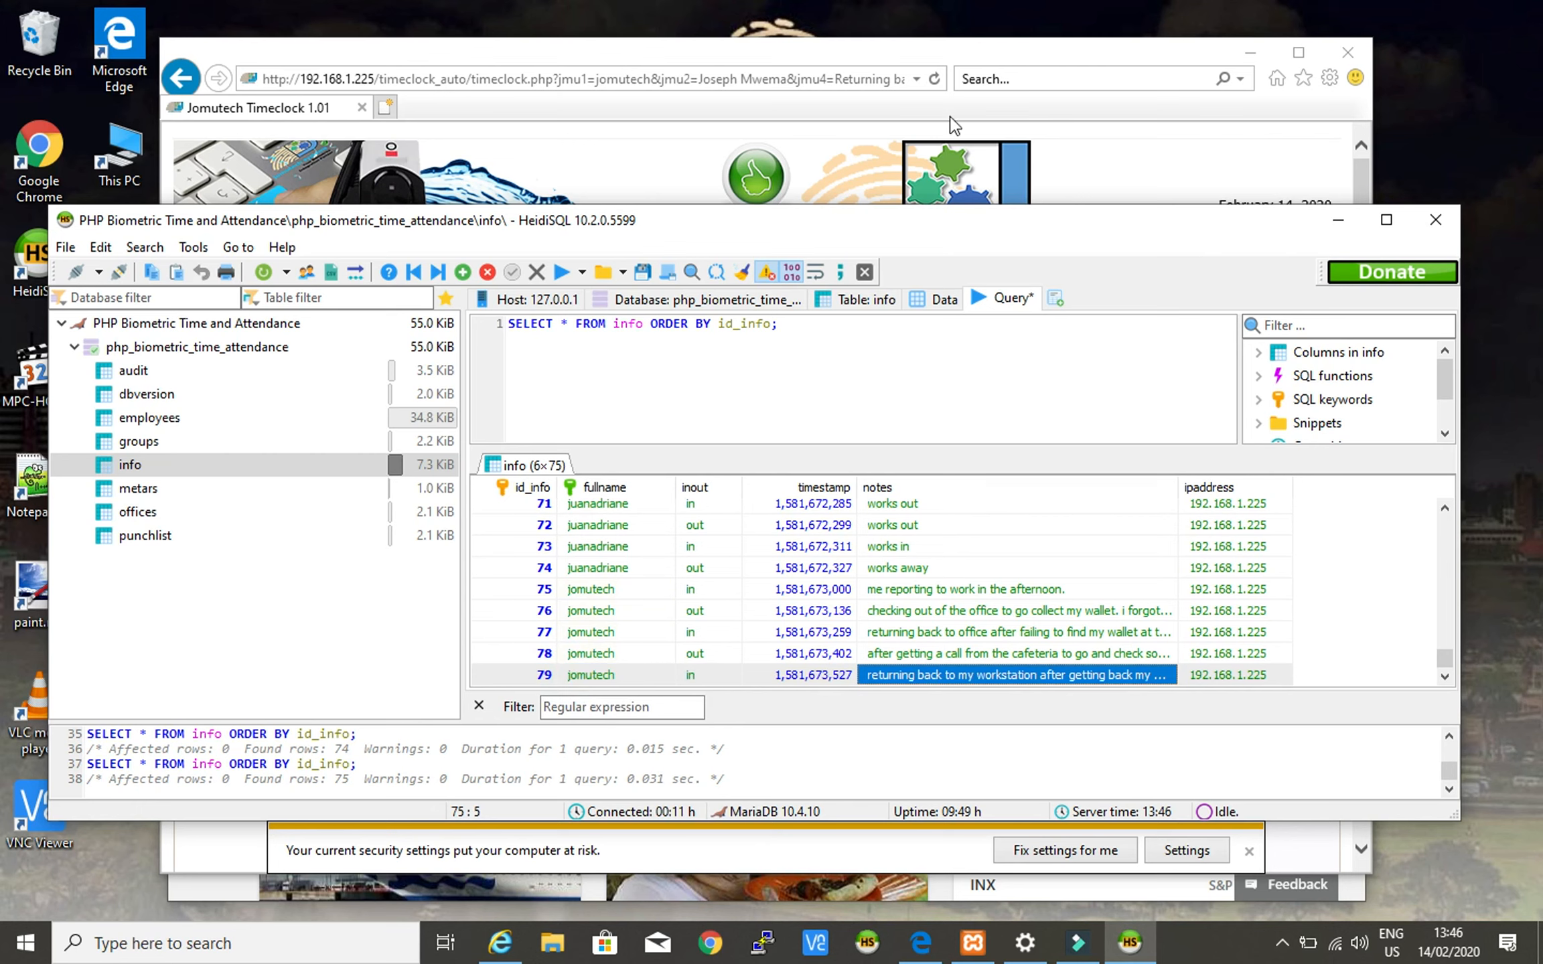
{"action": "left_click", "coordinate": [961, 48]}
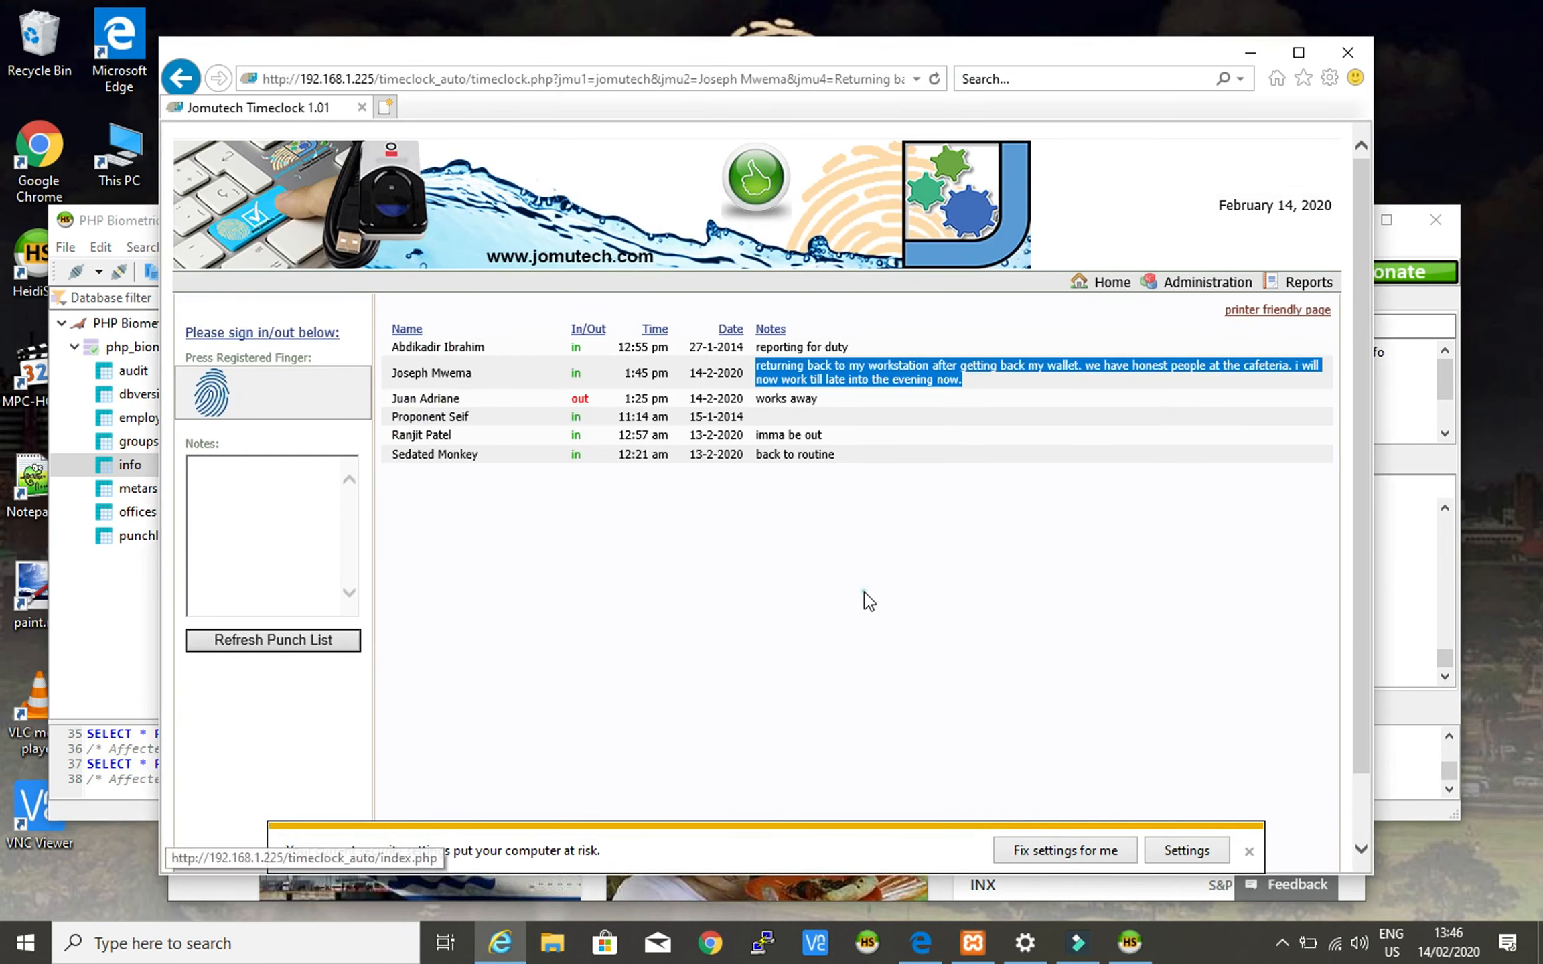
- Open the Daily Time Report form under Reports, keeping All offices selected
{"action": "left_click", "coordinate": [865, 592]}
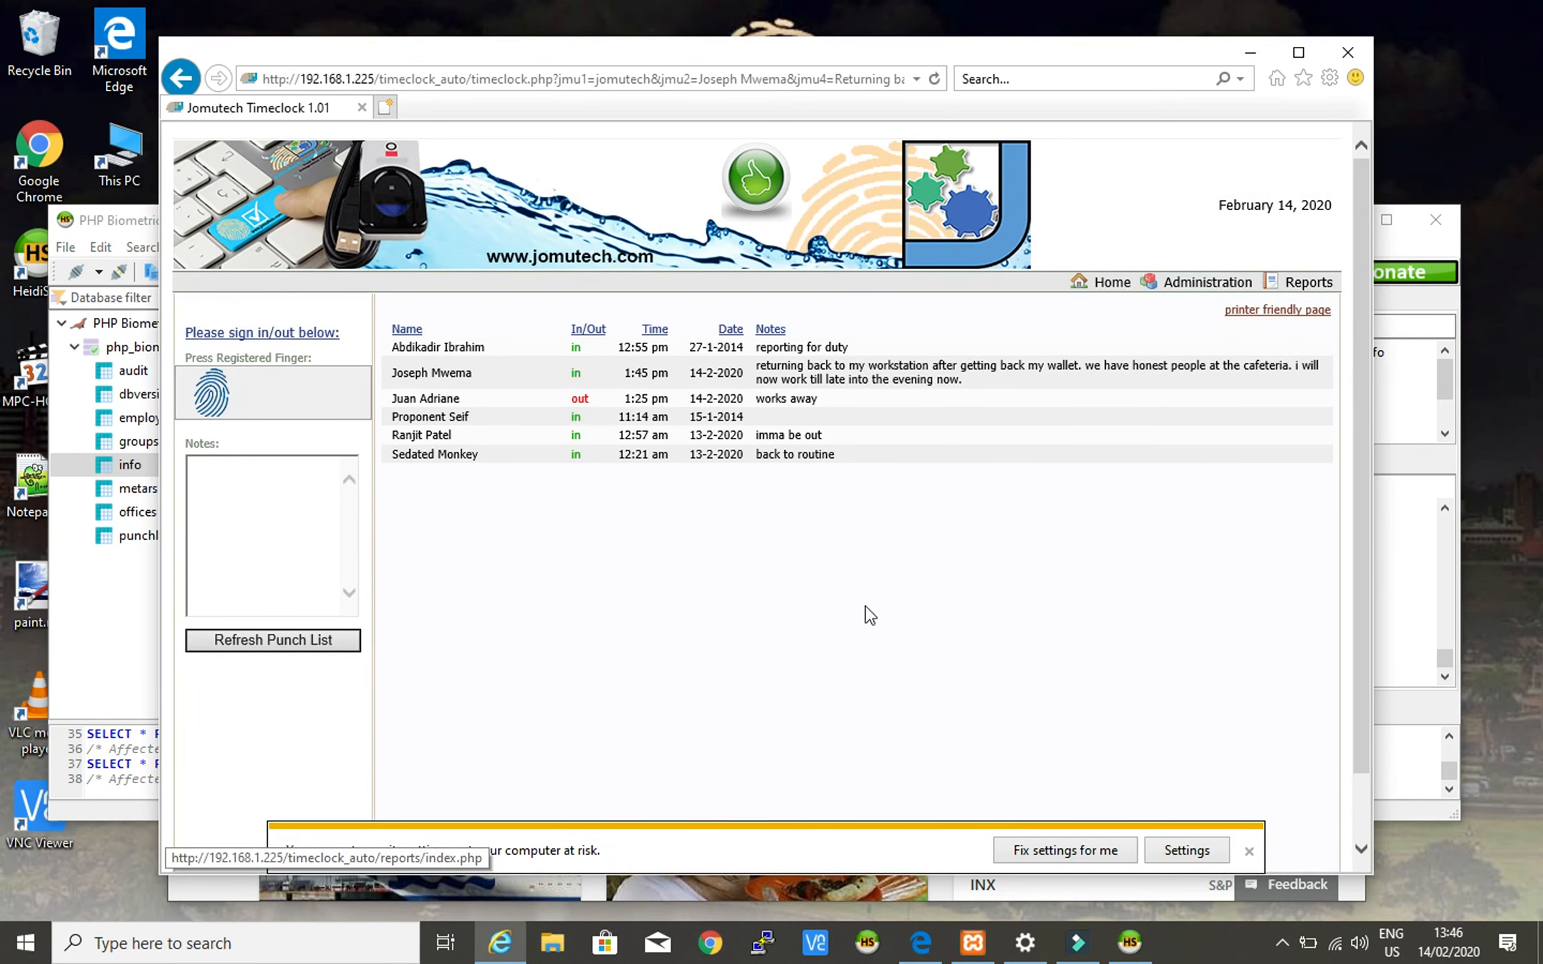
{"action": "left_click", "coordinate": [711, 572]}
{"action": "left_click", "coordinate": [1308, 282]}
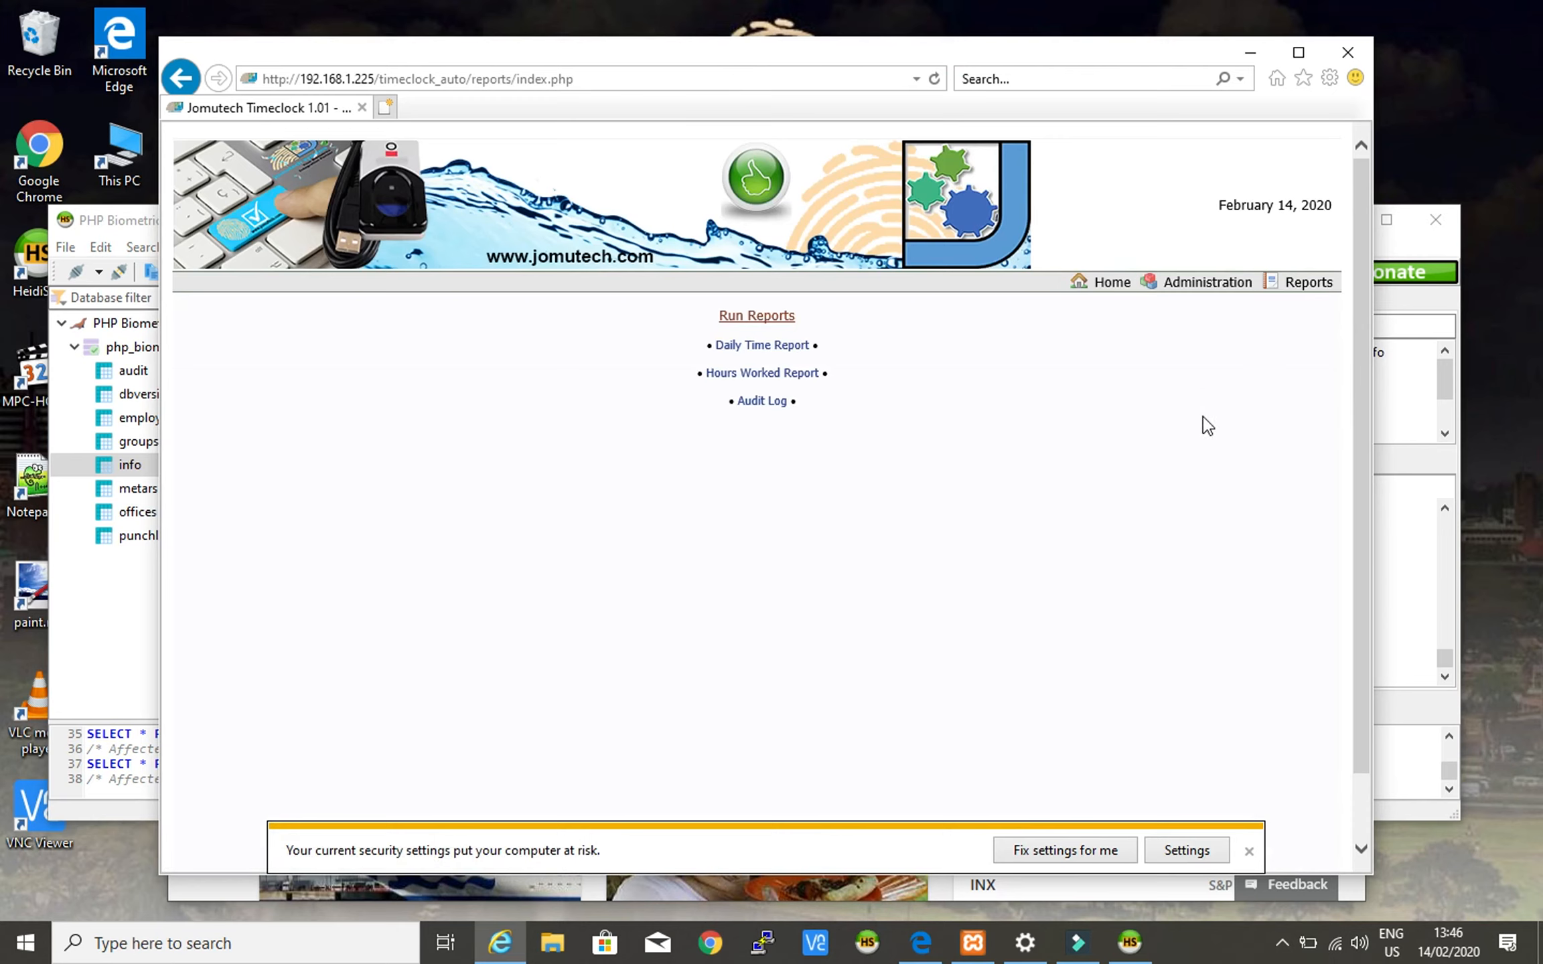
{"action": "left_click", "coordinate": [775, 348]}
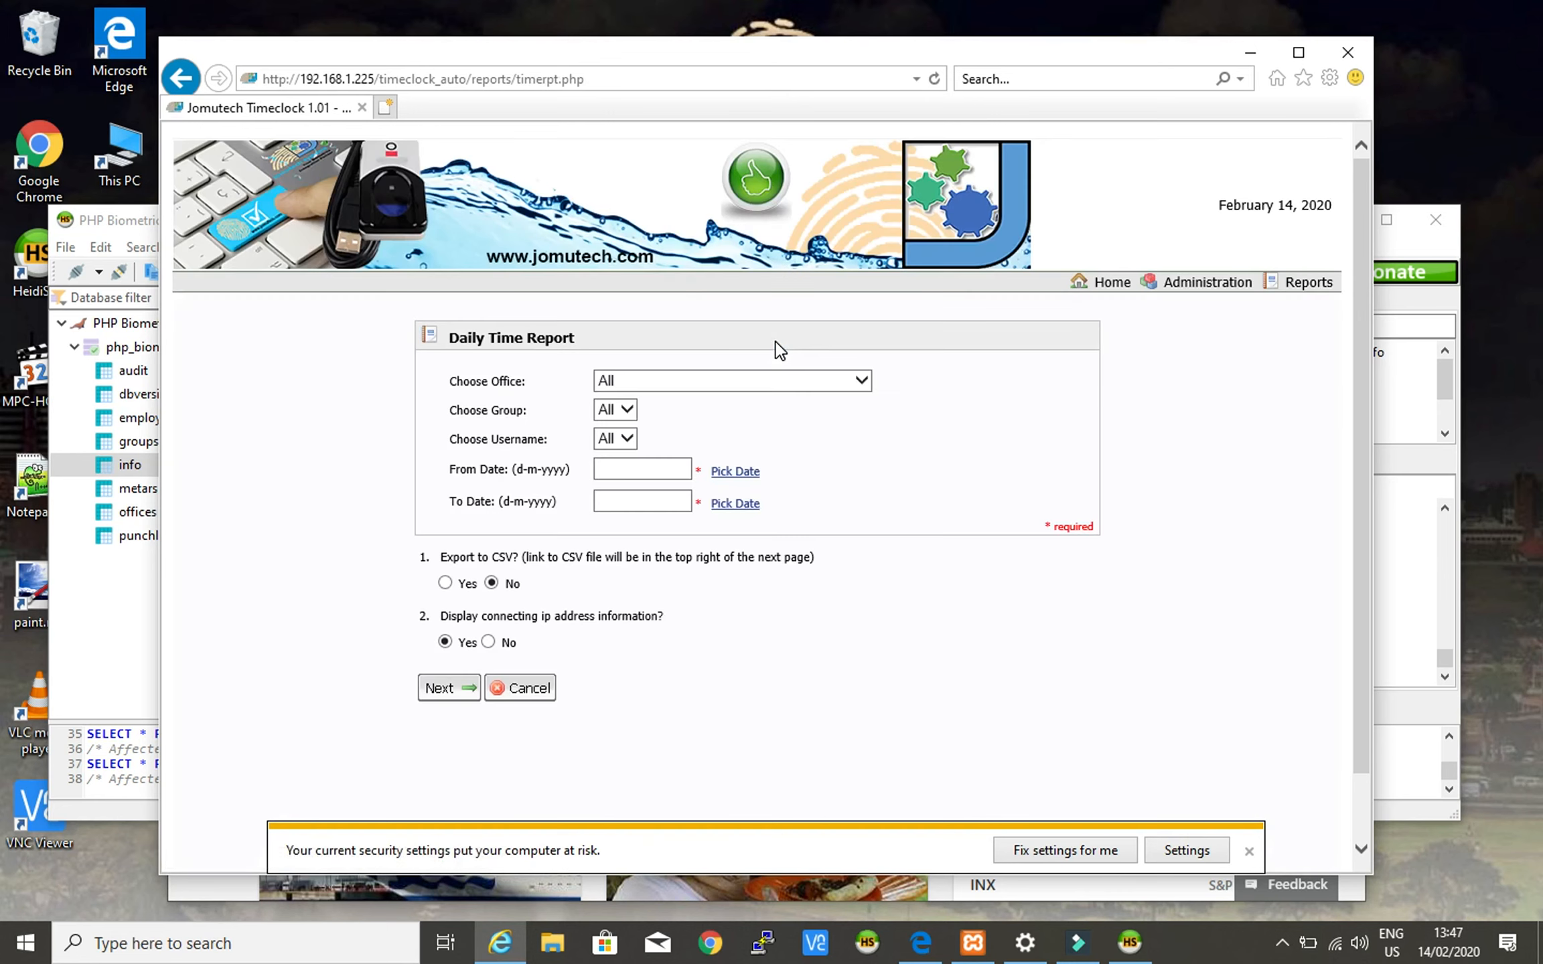
{"action": "left_click", "coordinate": [862, 381]}
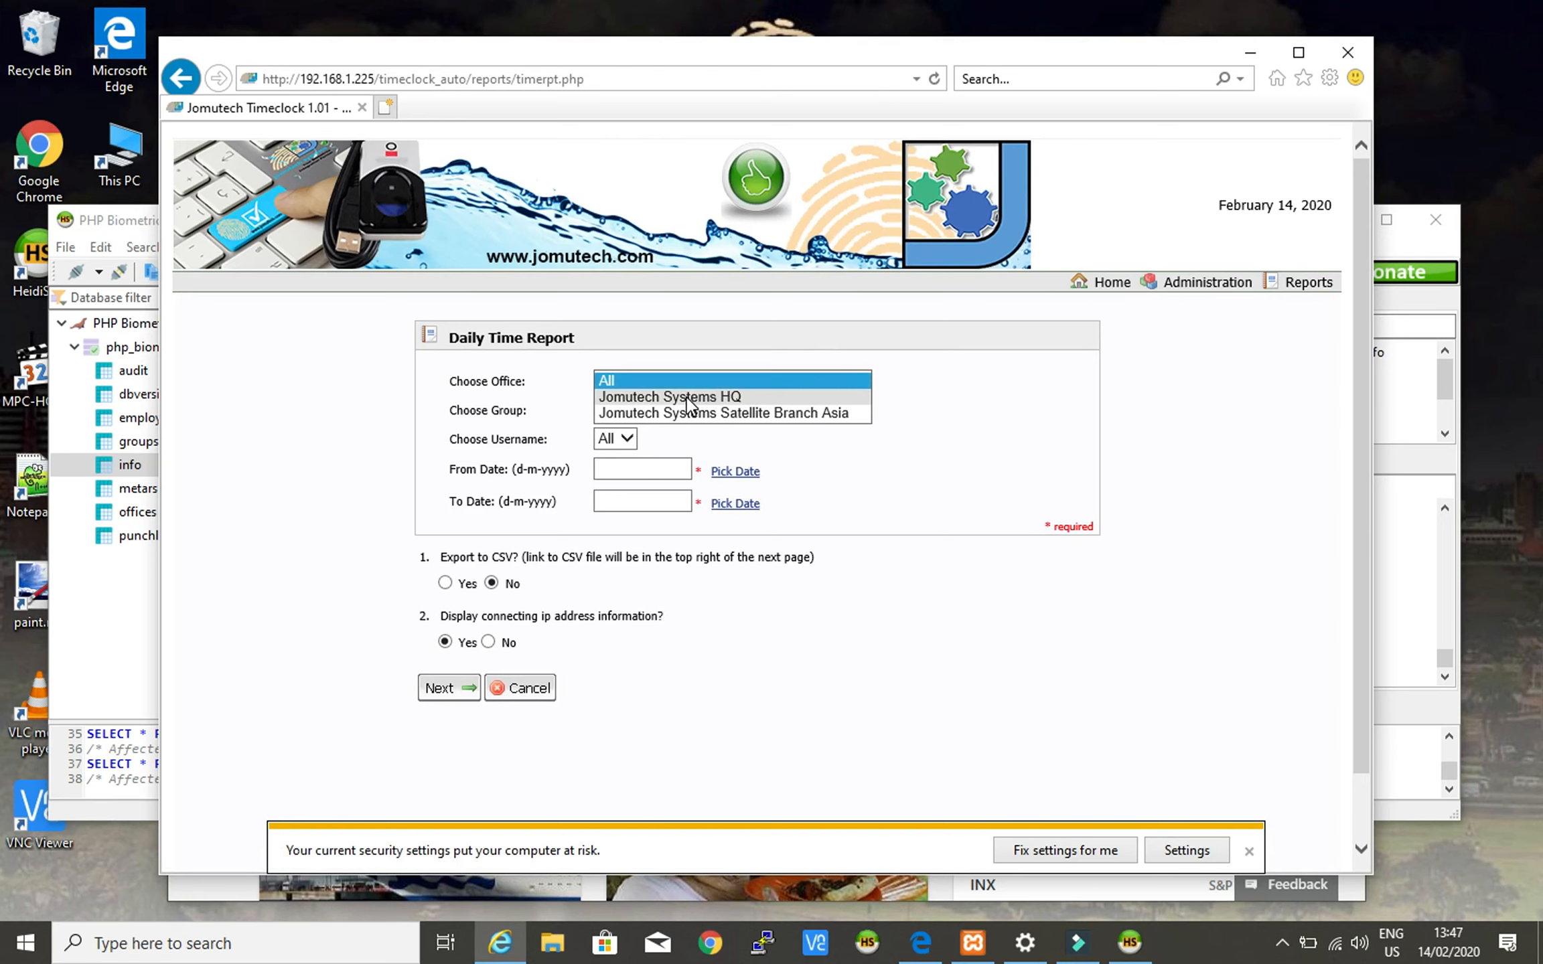
{"action": "left_click", "coordinate": [1003, 392]}
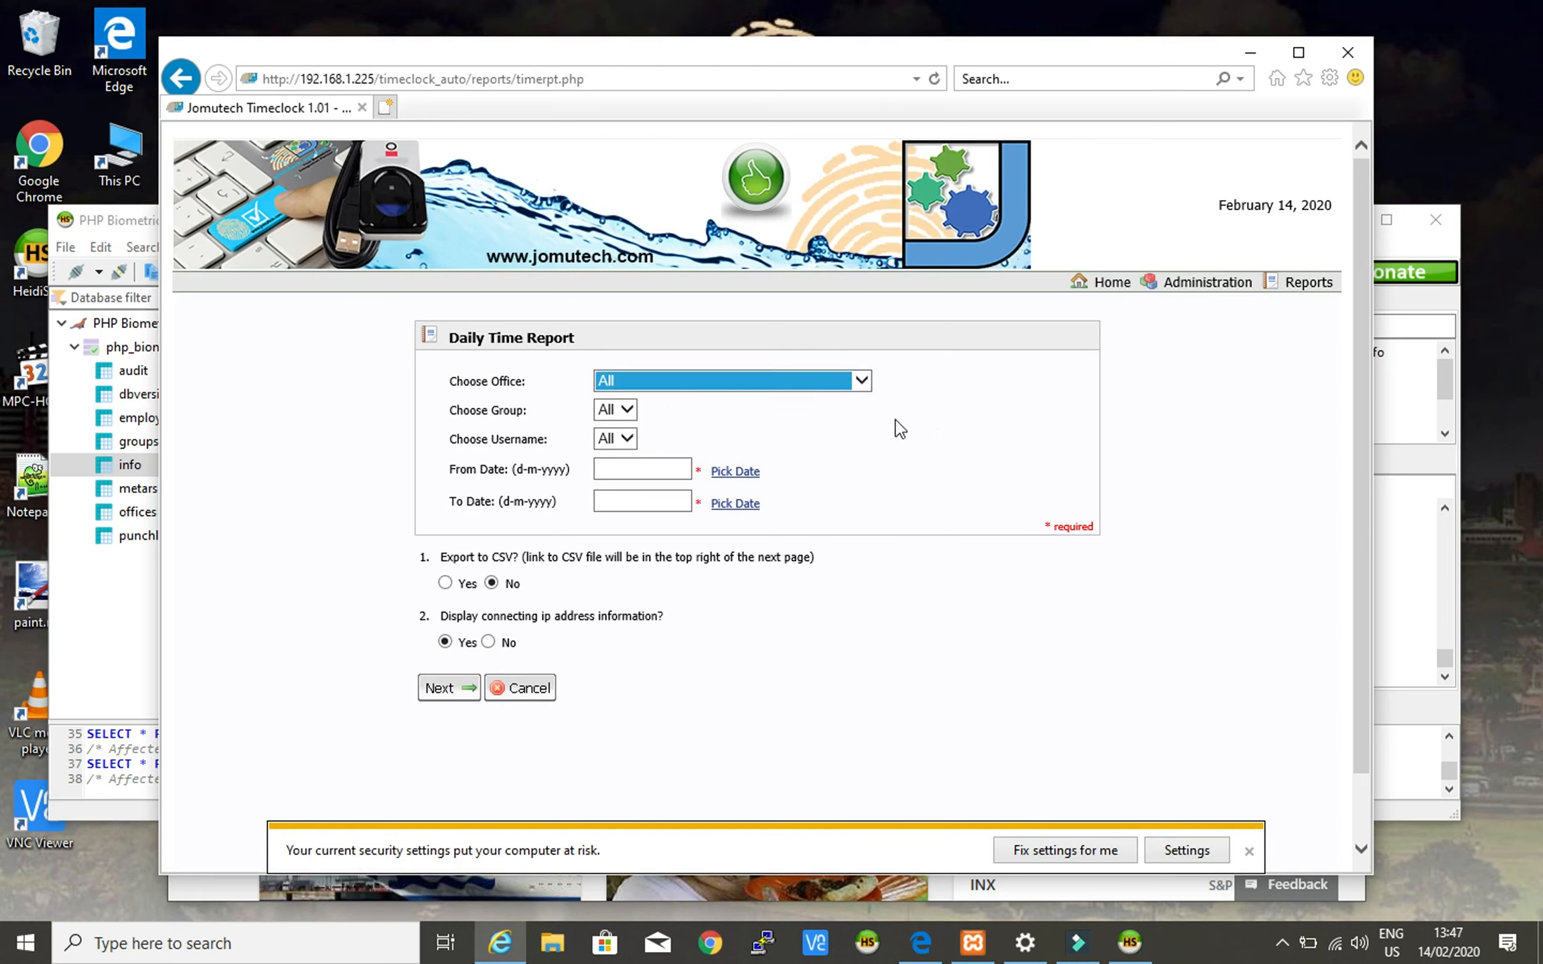
- Set From and To Date to 14-2-2020 and generate the report
{"action": "left_click", "coordinate": [747, 473]}
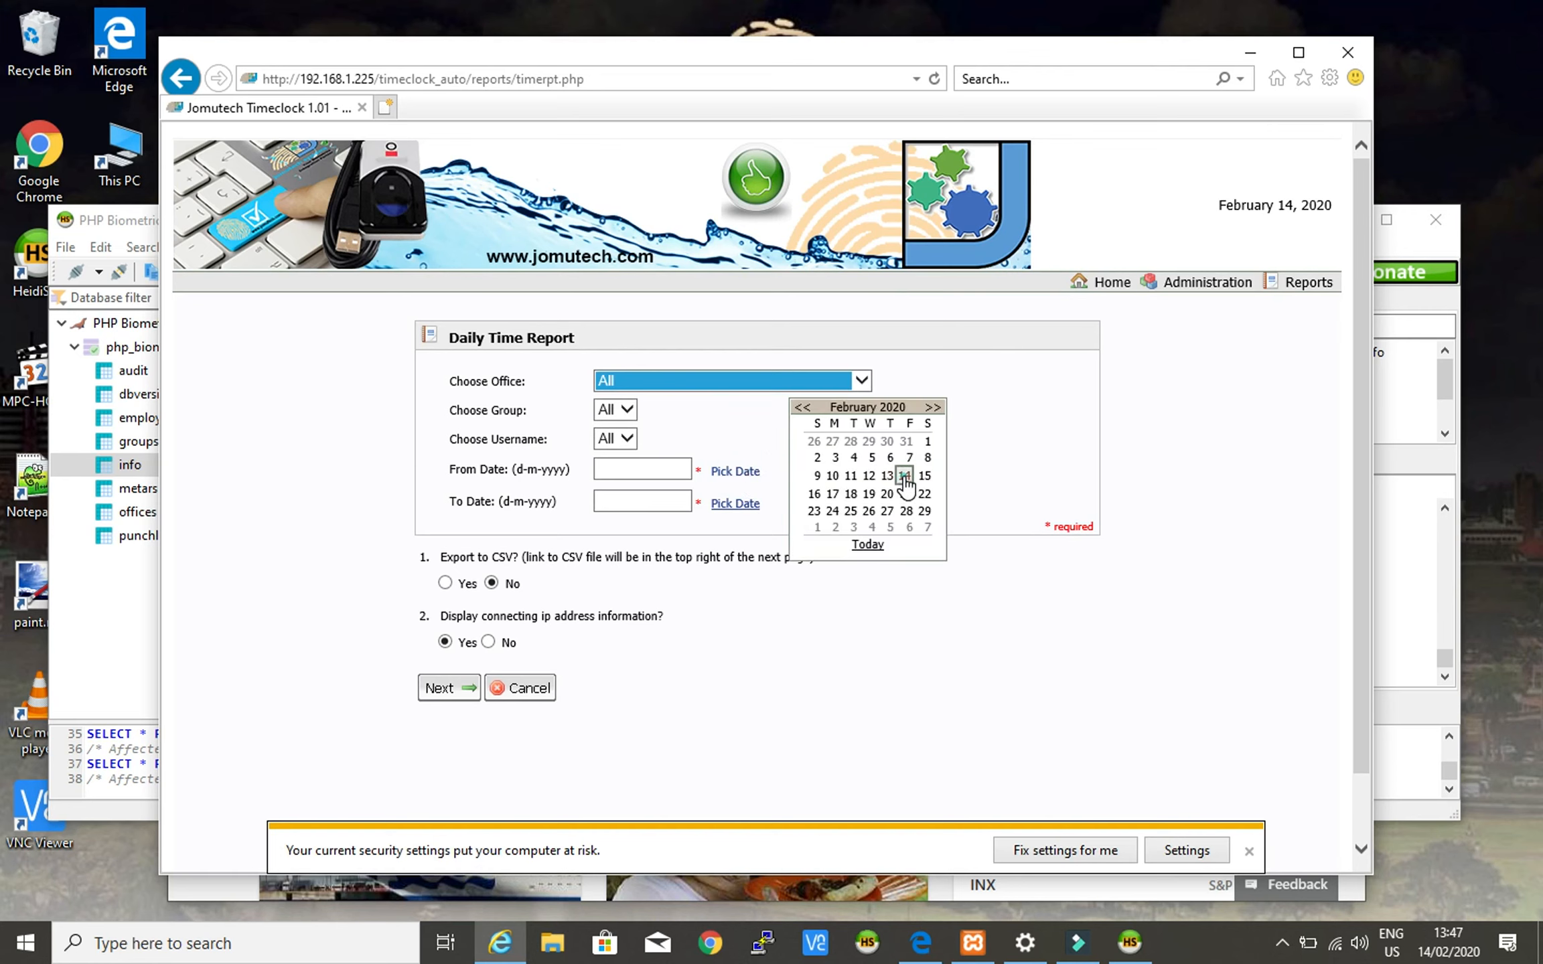
{"action": "left_click", "coordinate": [905, 478]}
{"action": "left_click", "coordinate": [751, 508]}
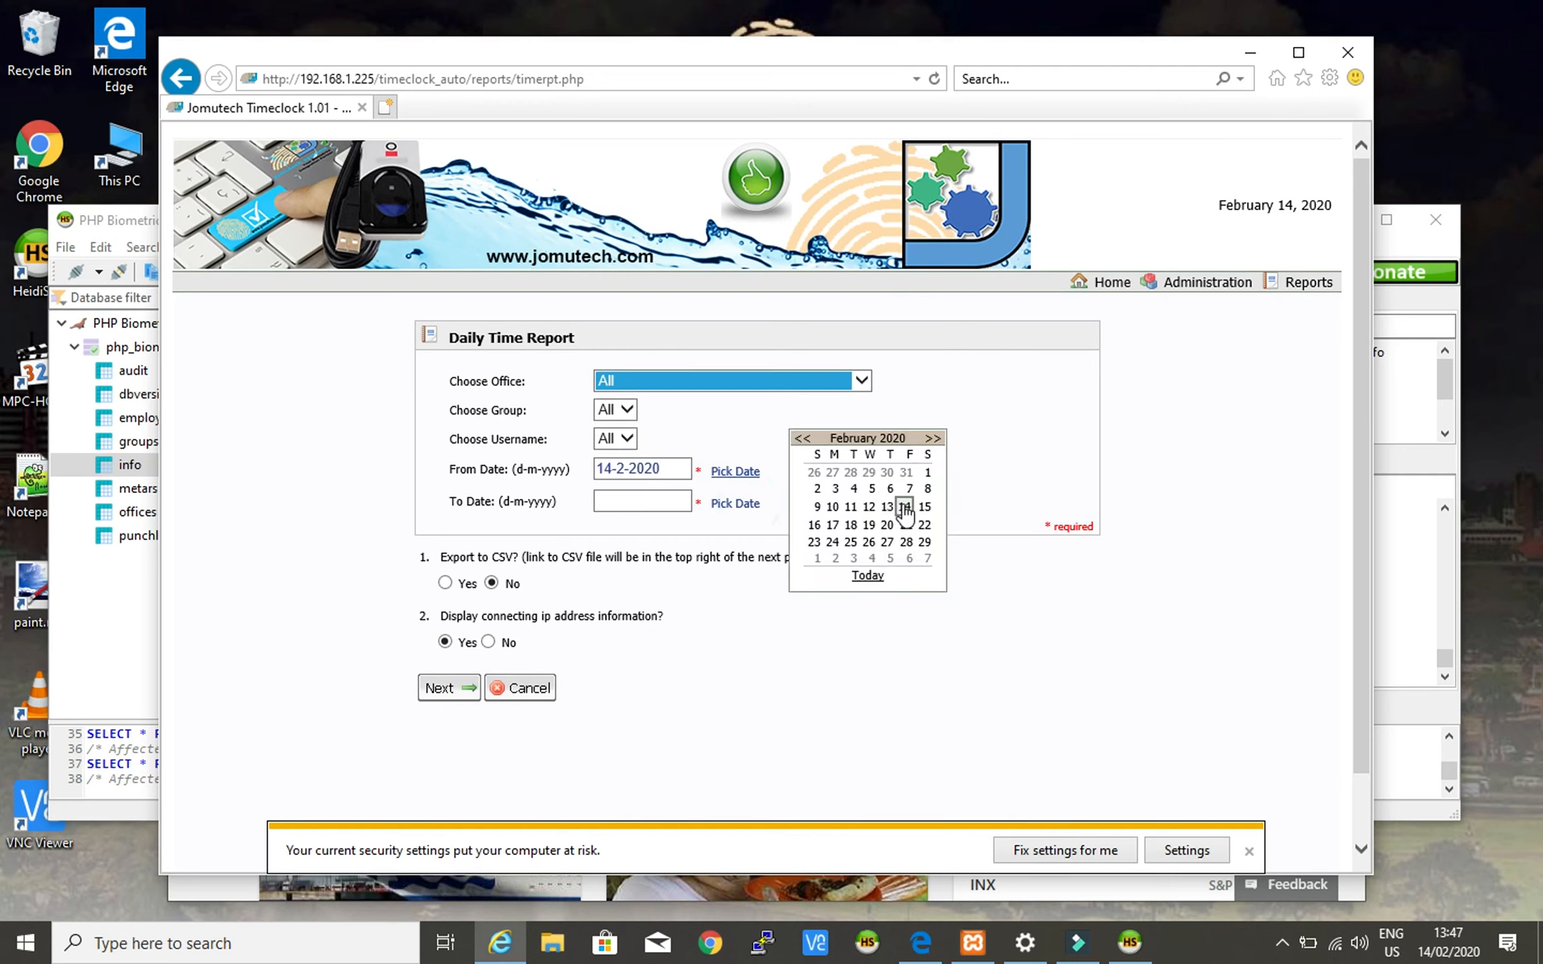
{"action": "left_click", "coordinate": [906, 510]}
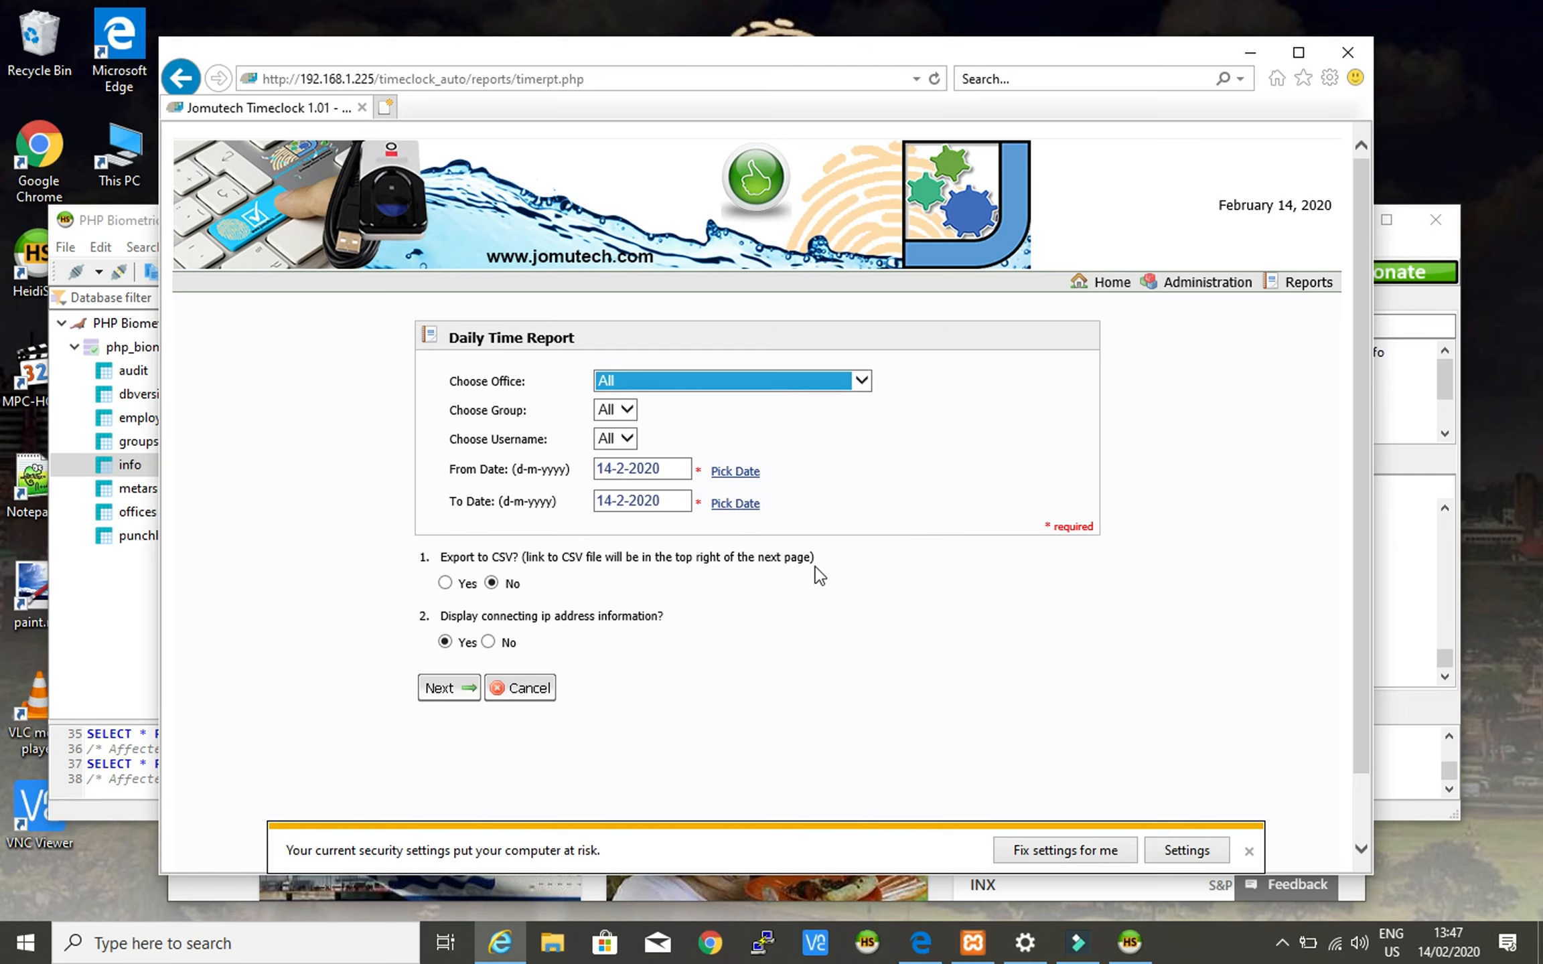
{"action": "left_click", "coordinate": [938, 436]}
{"action": "left_click", "coordinate": [736, 473]}
{"action": "left_click", "coordinate": [1002, 435]}
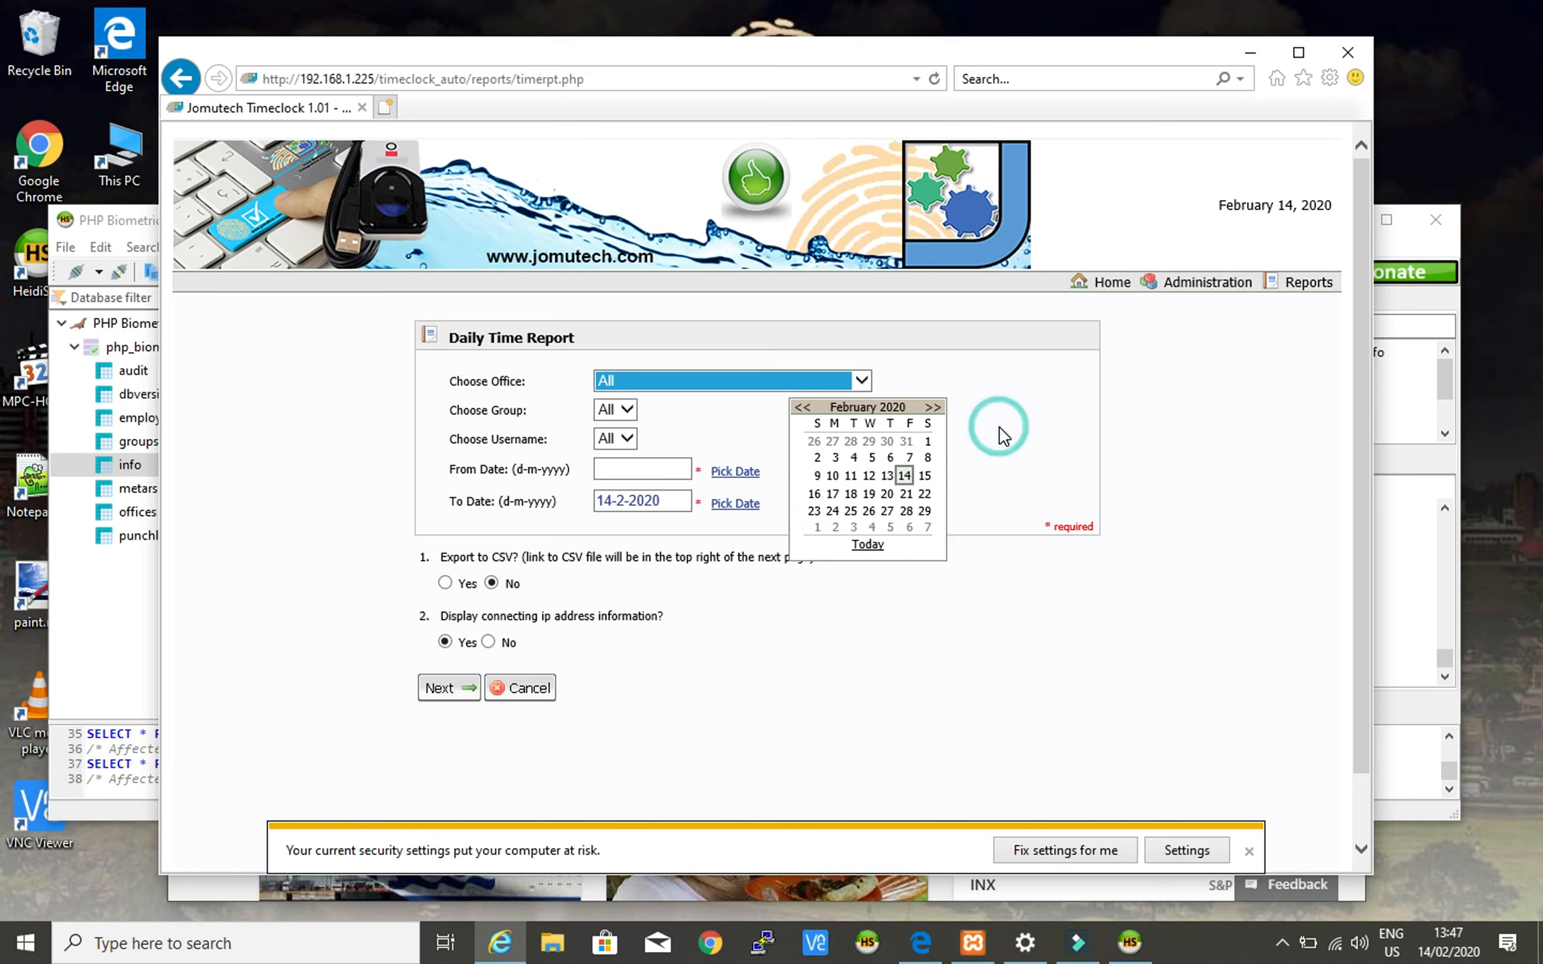
{"action": "left_click", "coordinate": [743, 473]}
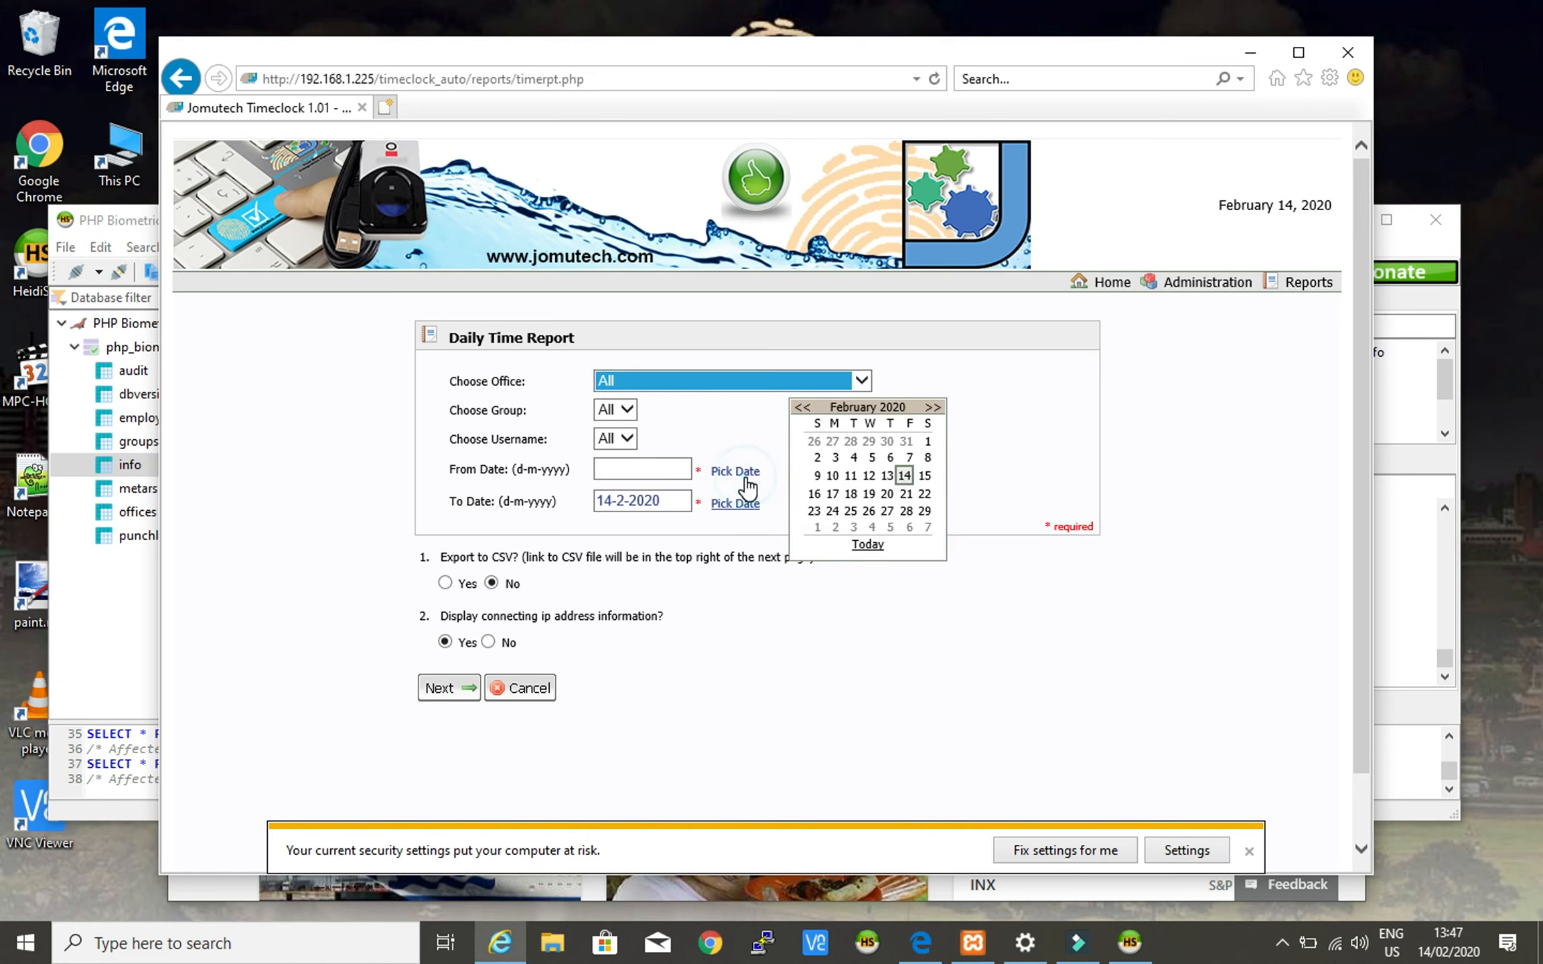
{"action": "left_click", "coordinate": [904, 476]}
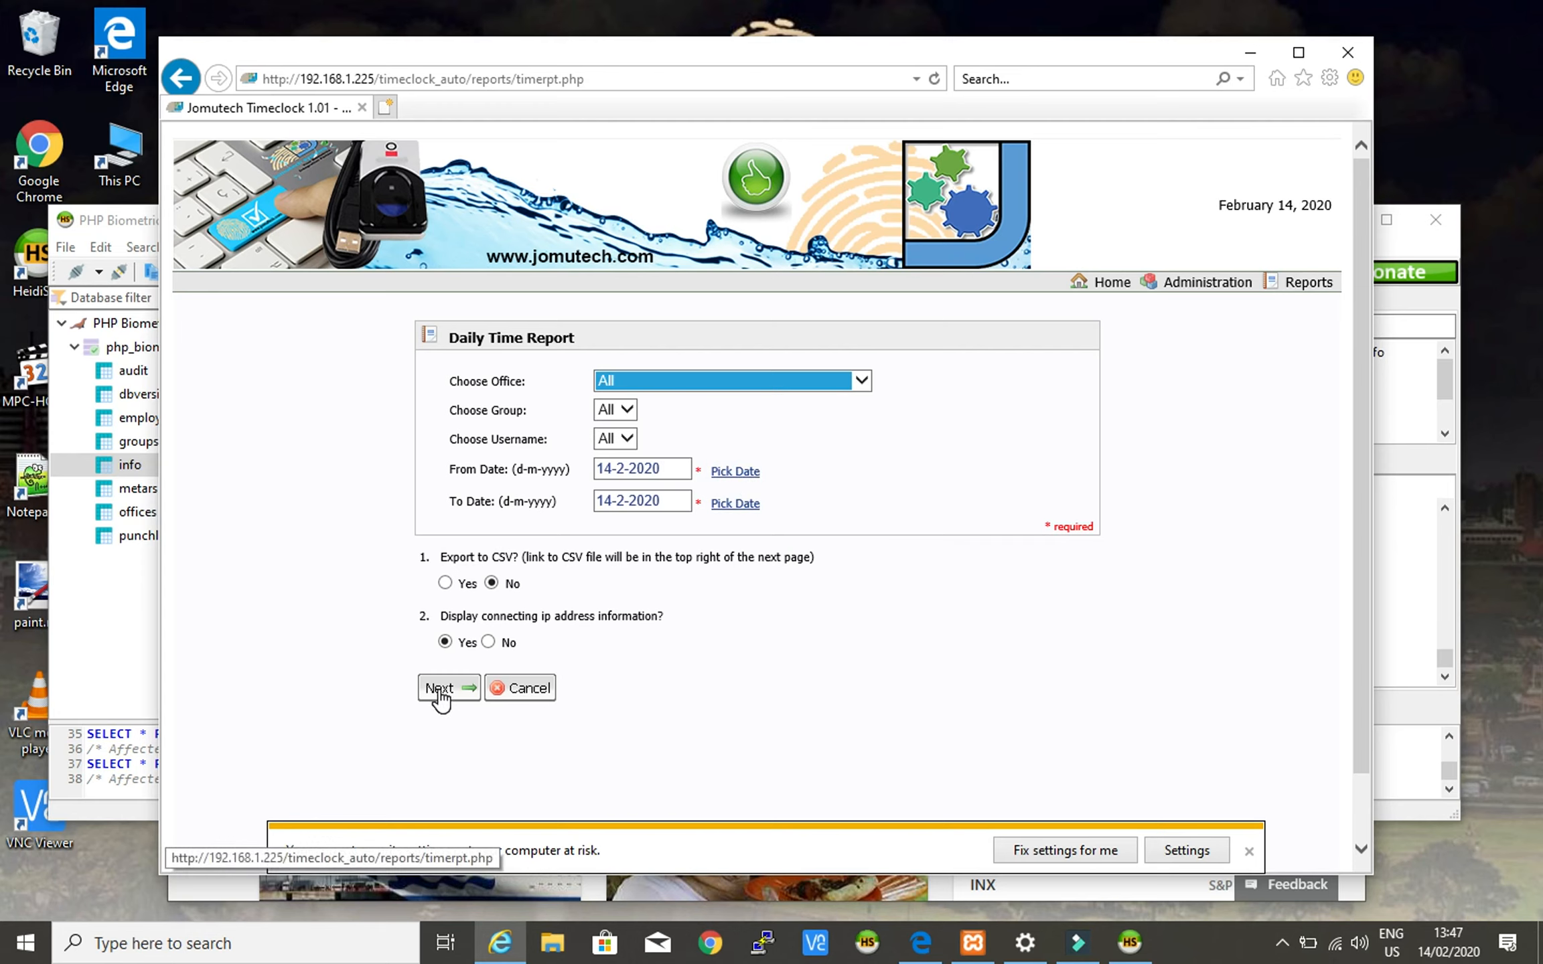
{"action": "left_click", "coordinate": [440, 696]}
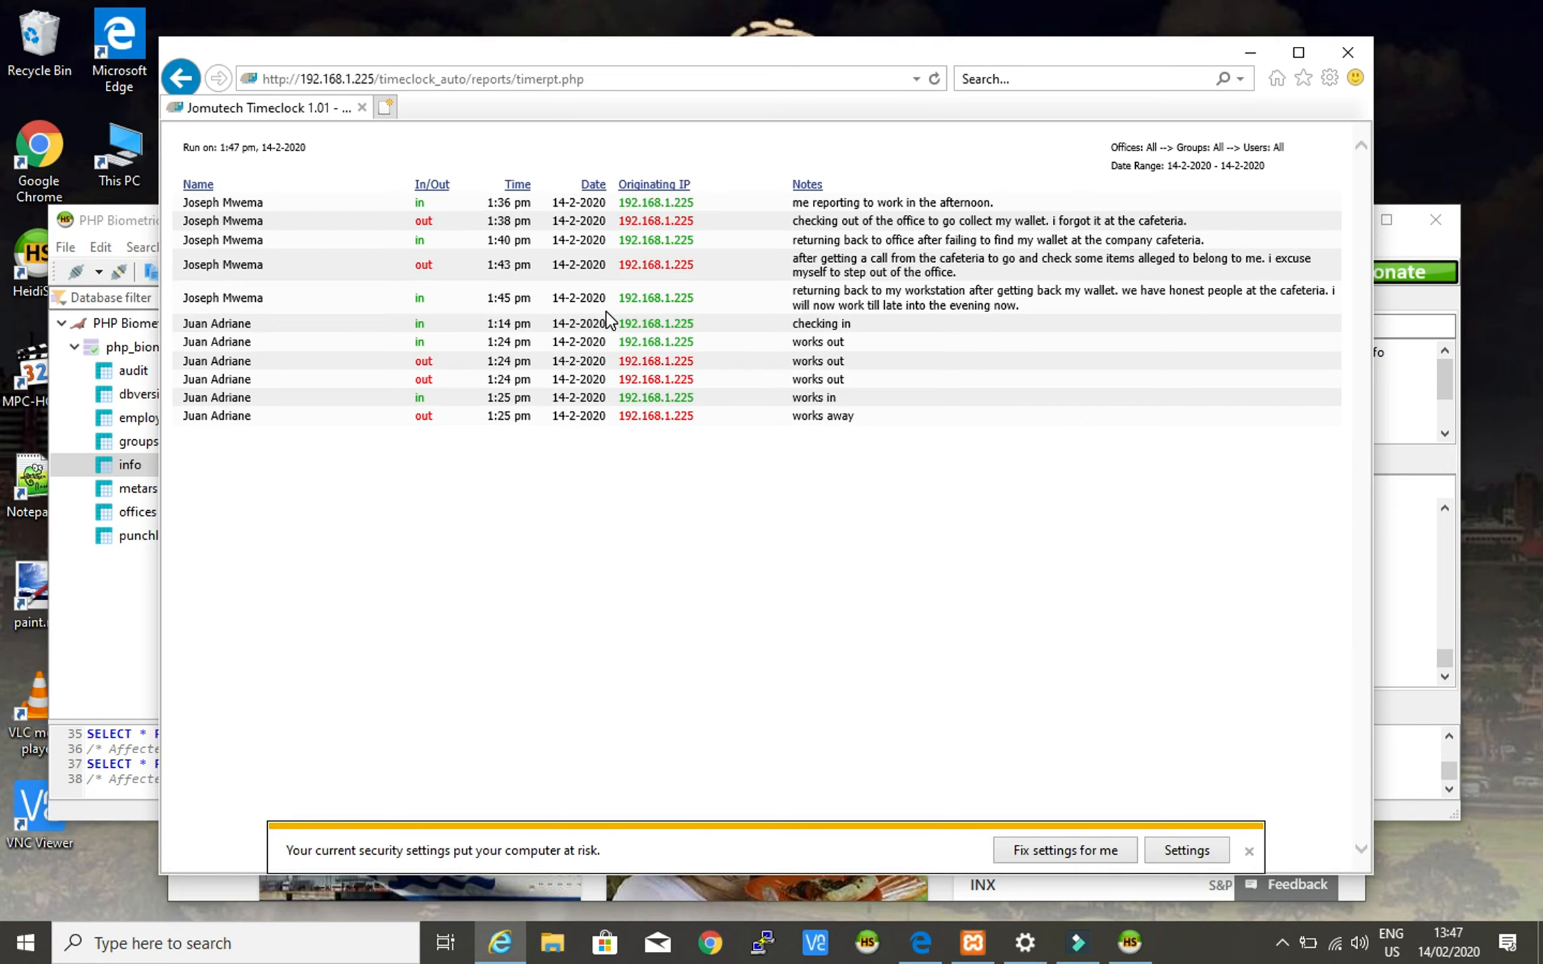
- Review the 14-2-2020 report by highlighting the employee name on the first, third, fourth and latest punches
{"action": "left_click", "coordinate": [195, 205]}
{"action": "left_click", "coordinate": [195, 205]}
{"action": "left_click_drag", "start_coordinate": [194, 205], "coordinate": [244, 223]}
{"action": "triple_click", "coordinate": [192, 242]}
{"action": "triple_click", "coordinate": [193, 266]}
{"action": "triple_click", "coordinate": [194, 299]}
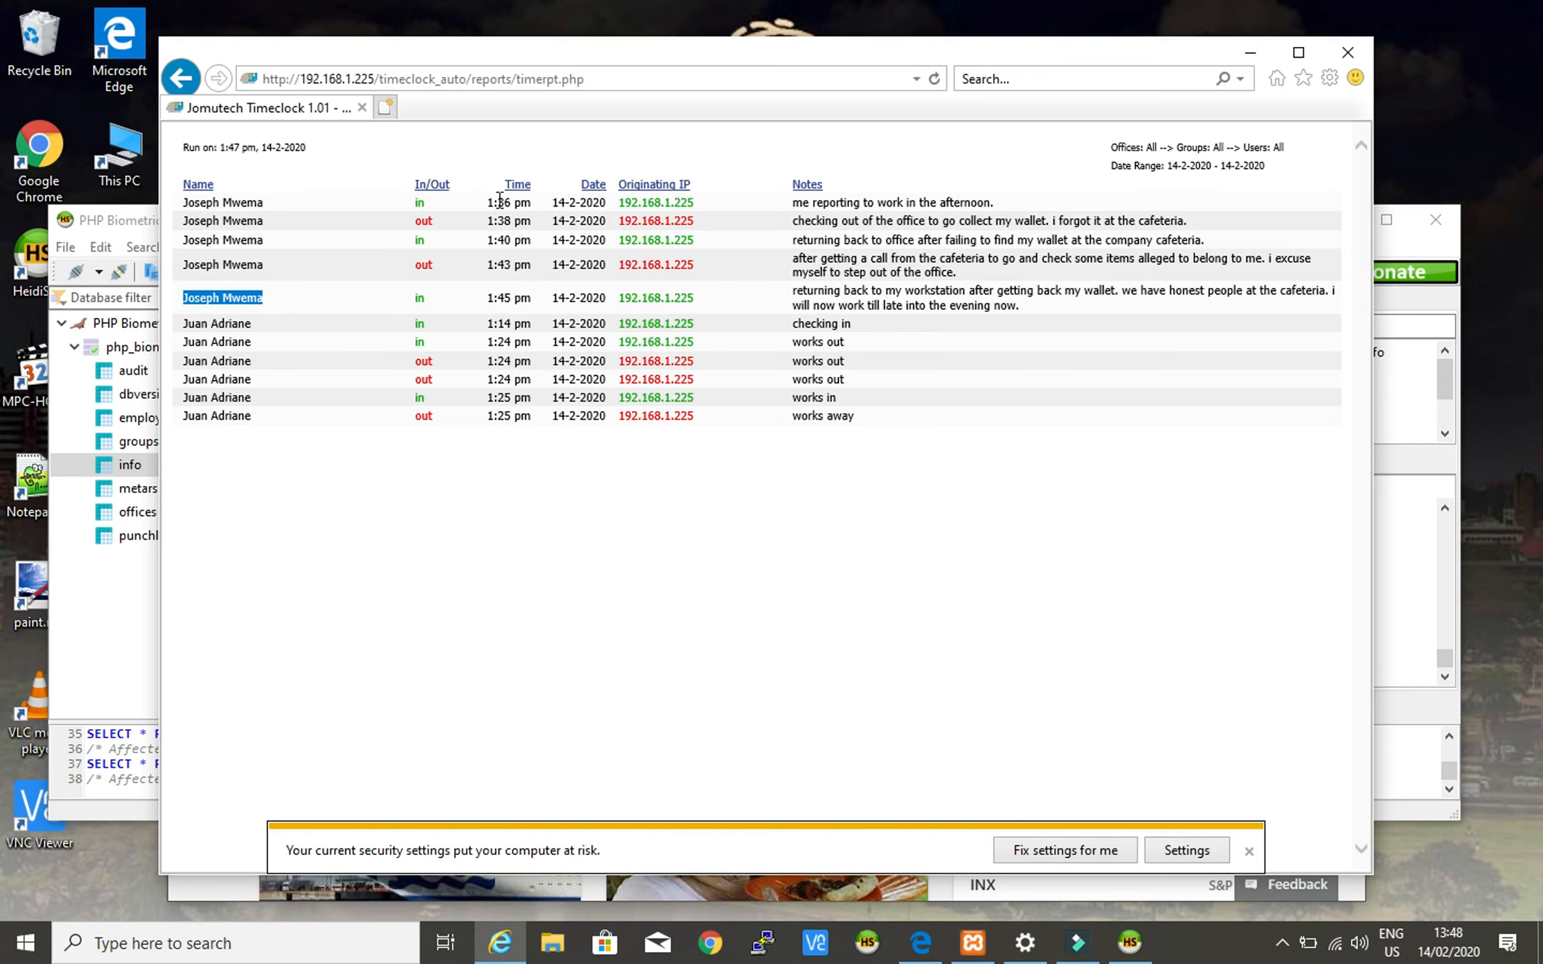